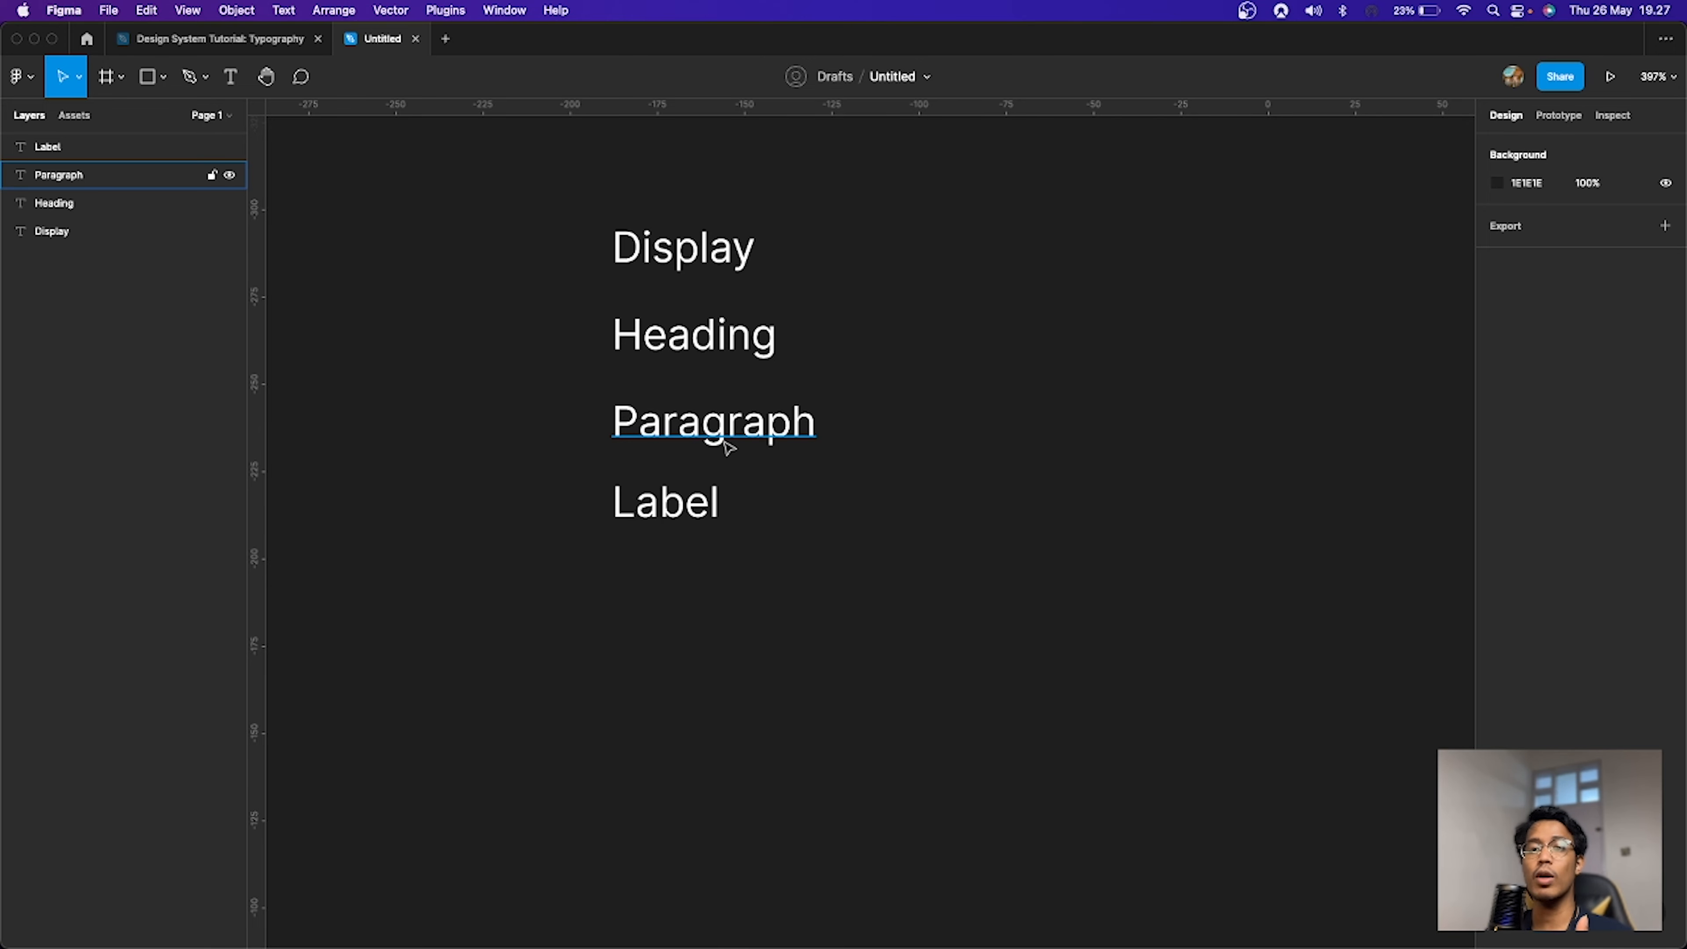
Step: Create a new text layer reading "asdasd" to the right of the Display, Heading, Paragraph and Label texts
{"action": "left_click", "coordinate": [789, 433]}
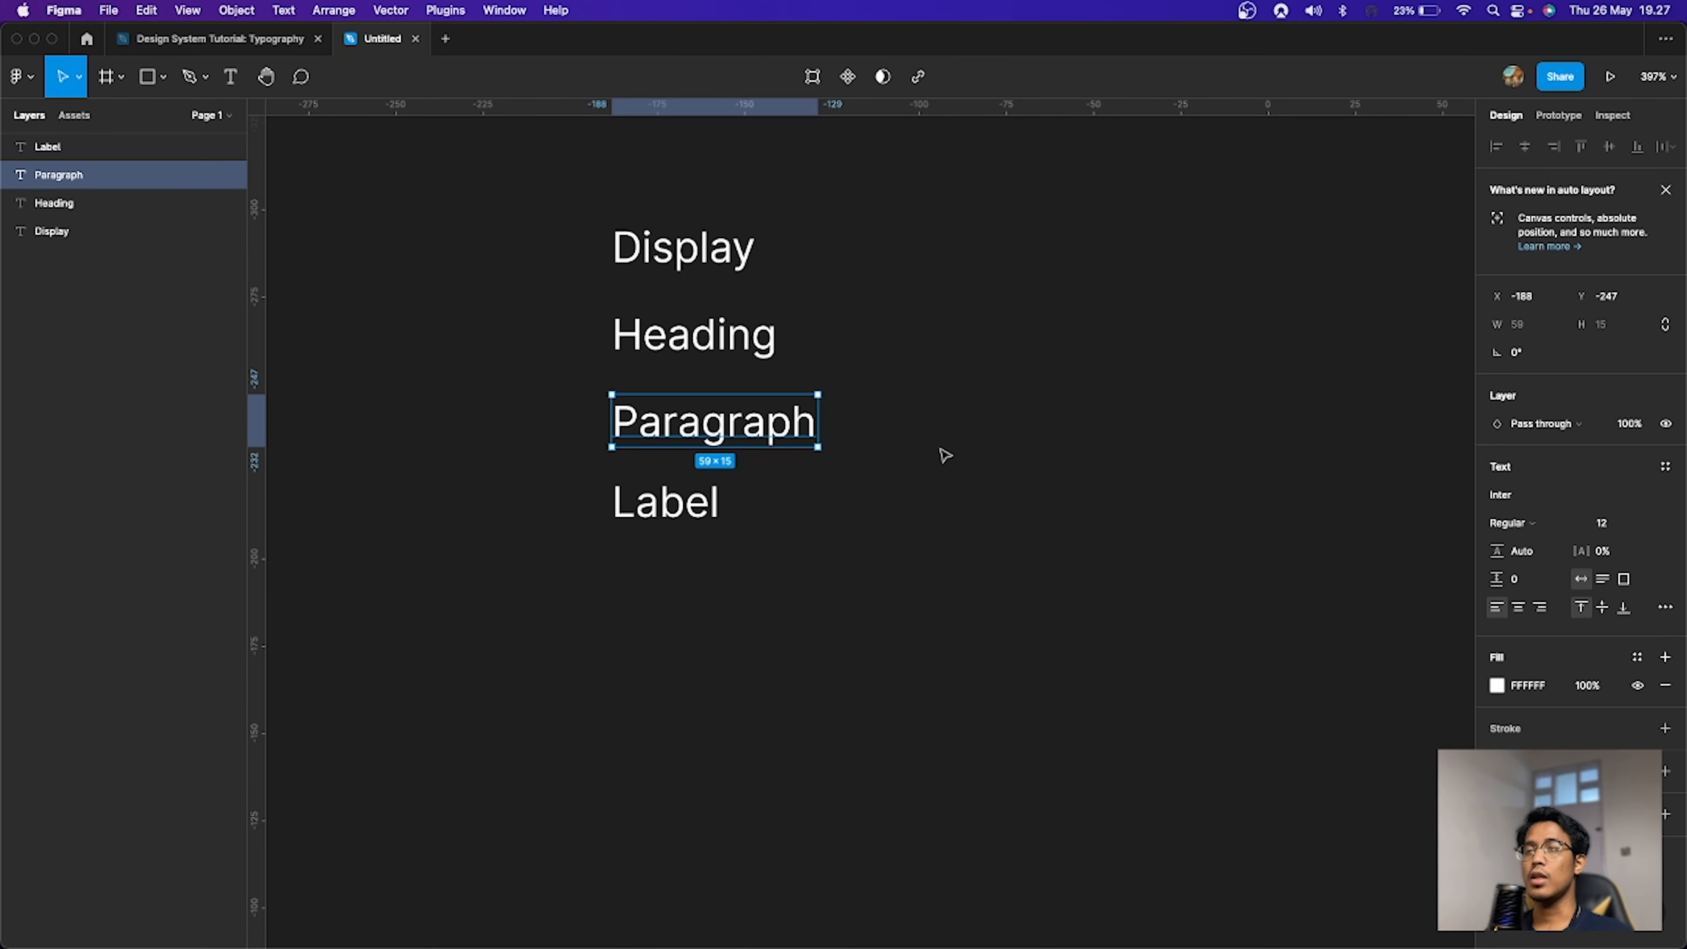
{"action": "left_click", "coordinate": [993, 459]}
{"action": "key", "text": "t"}
{"action": "left_click", "coordinate": [997, 458]}
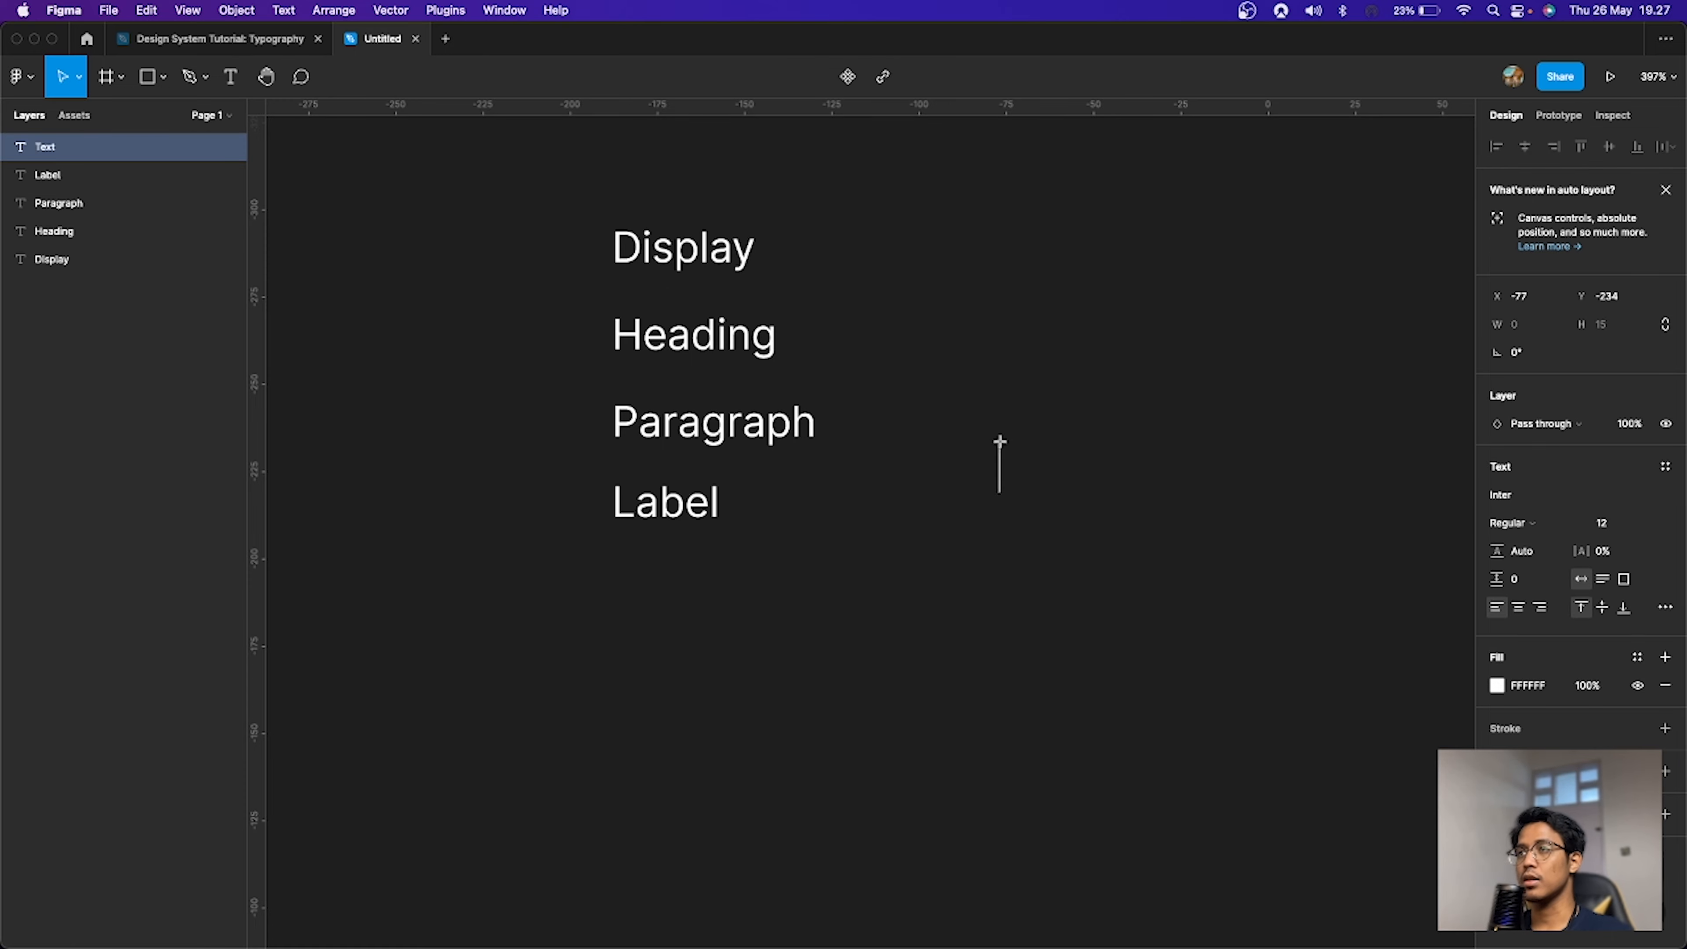
{"action": "type", "text": "asdasd"}
{"action": "key", "text": "Escape"}
{"action": "key", "text": "super+slash"}
{"action": "key", "text": "Escape"}
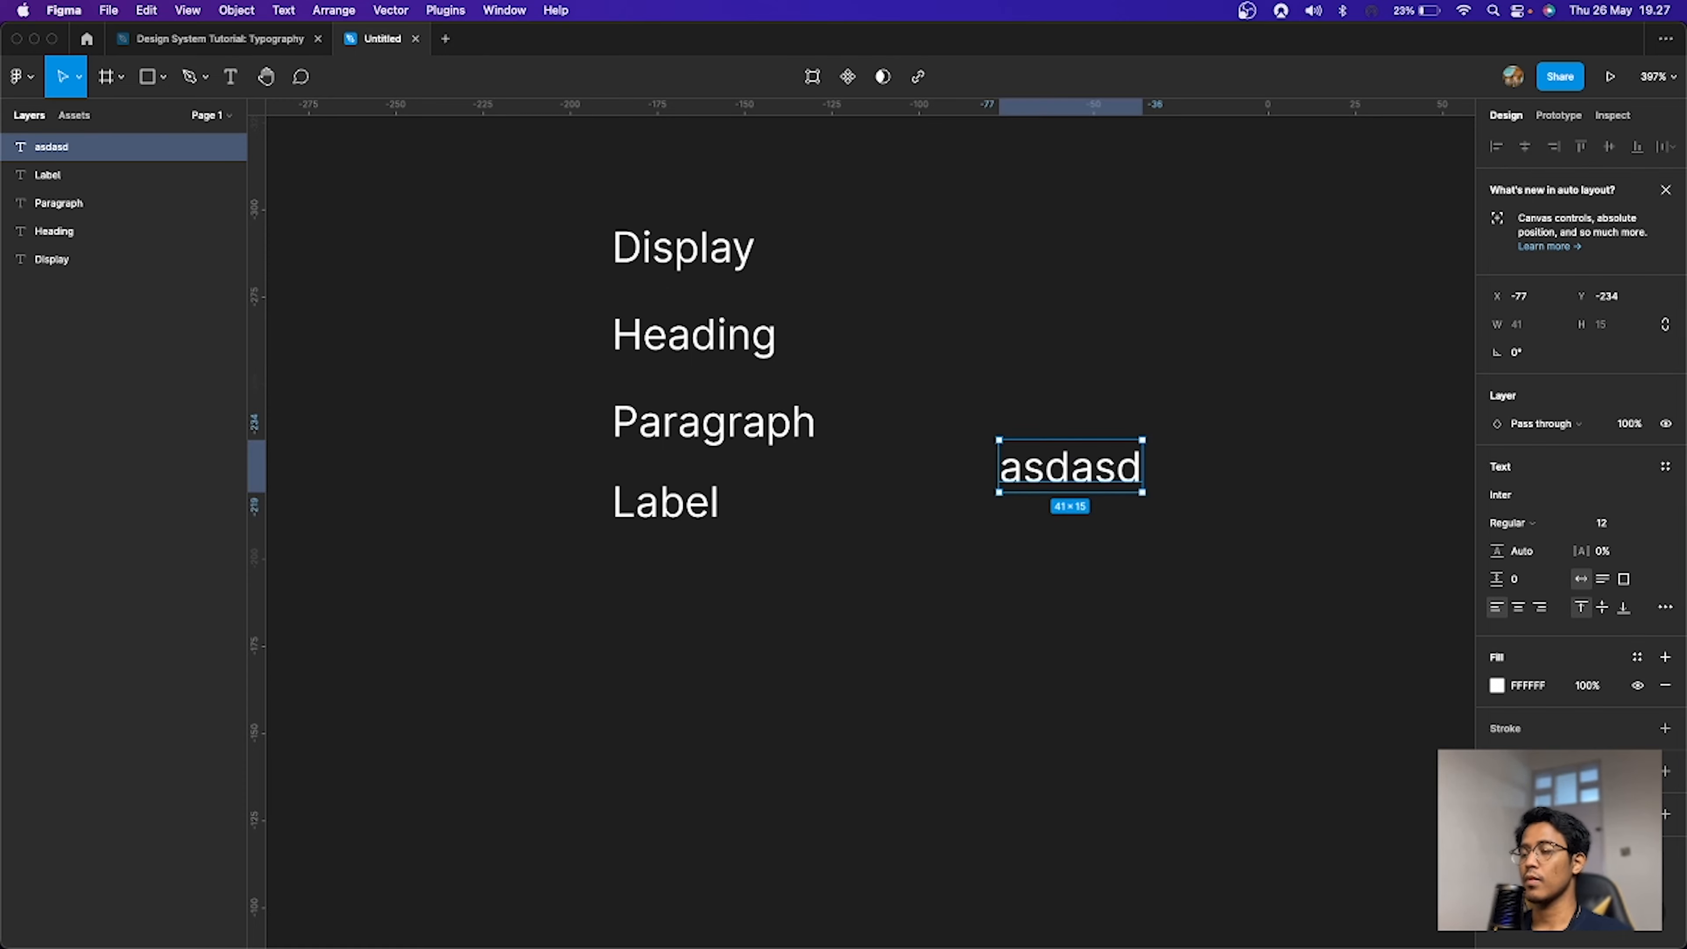
Step: Replace the new text's content with placeholder paragraph text using the Lorem Ipsum Generator plugin
{"action": "key", "text": "Return"}
{"action": "key", "text": "super+slash"}
{"action": "type", "text": "lorem"}
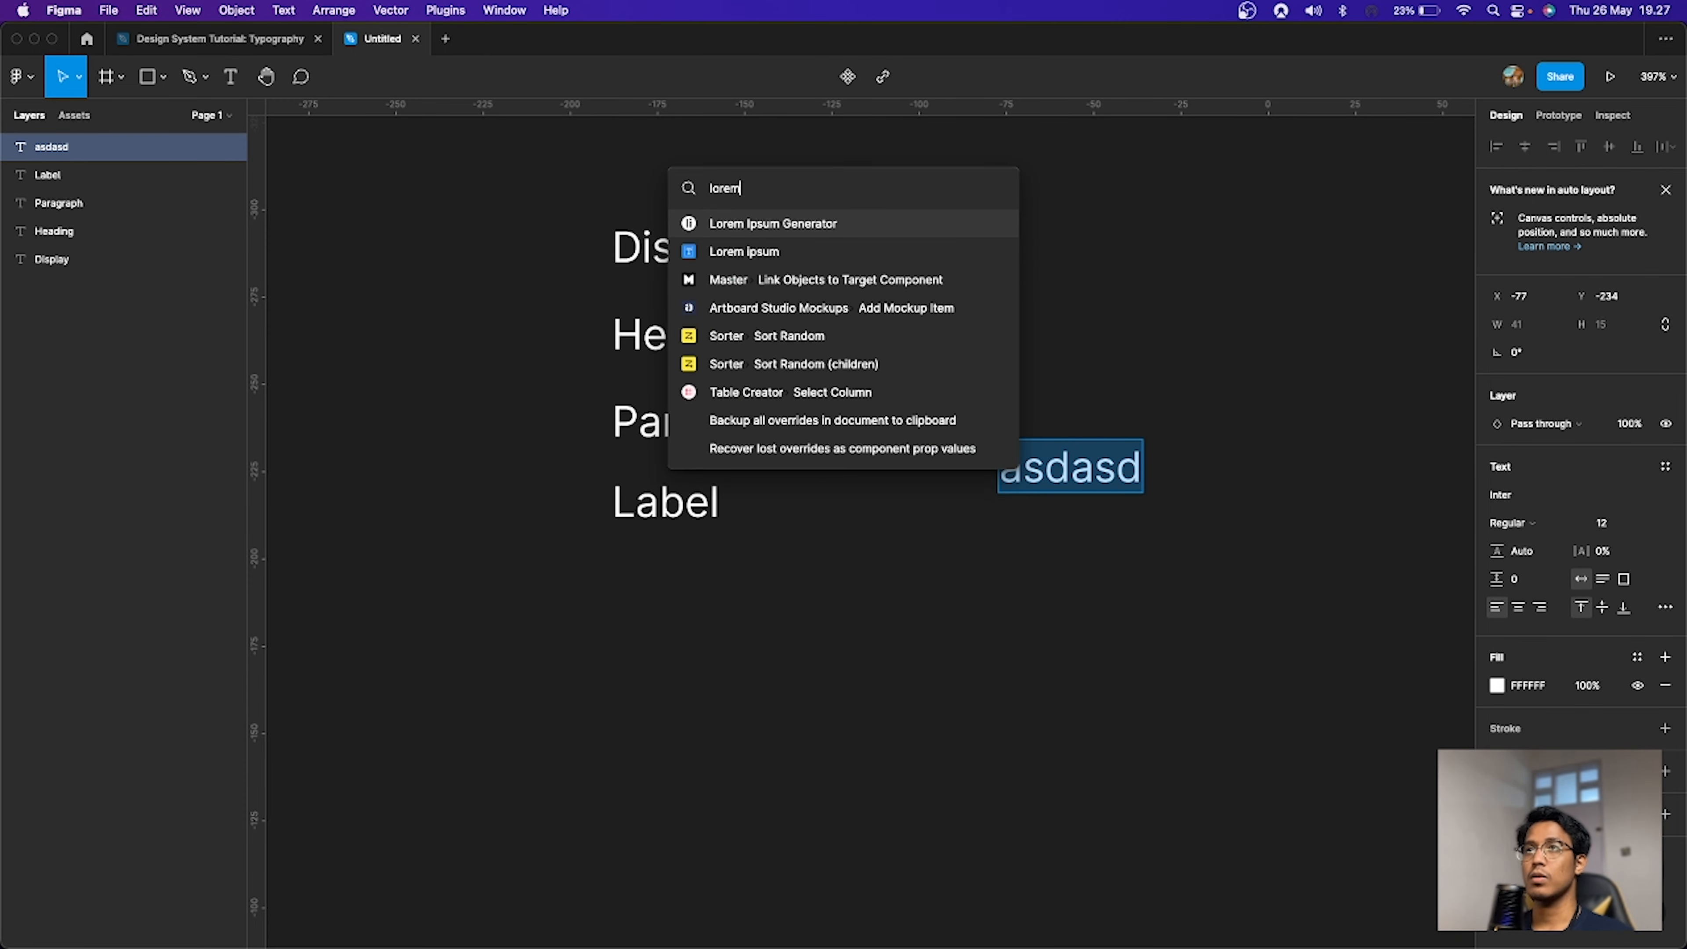
{"action": "key", "text": "Down"}
{"action": "key", "text": "Return"}
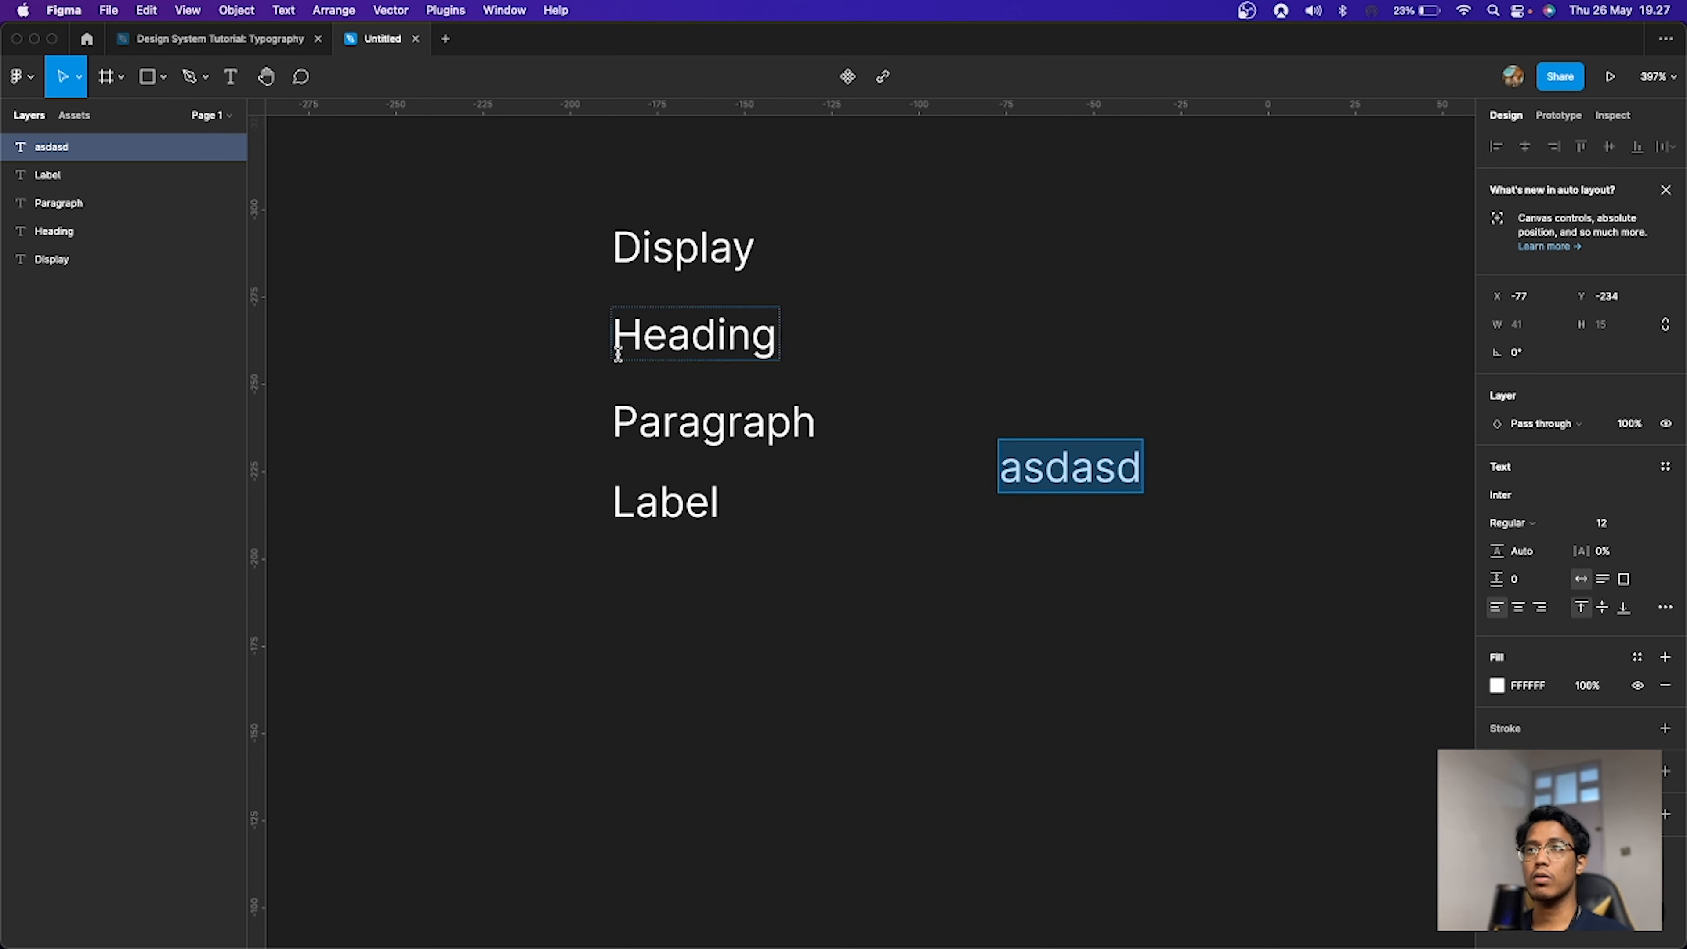
{"action": "left_click", "coordinate": [322, 515]}
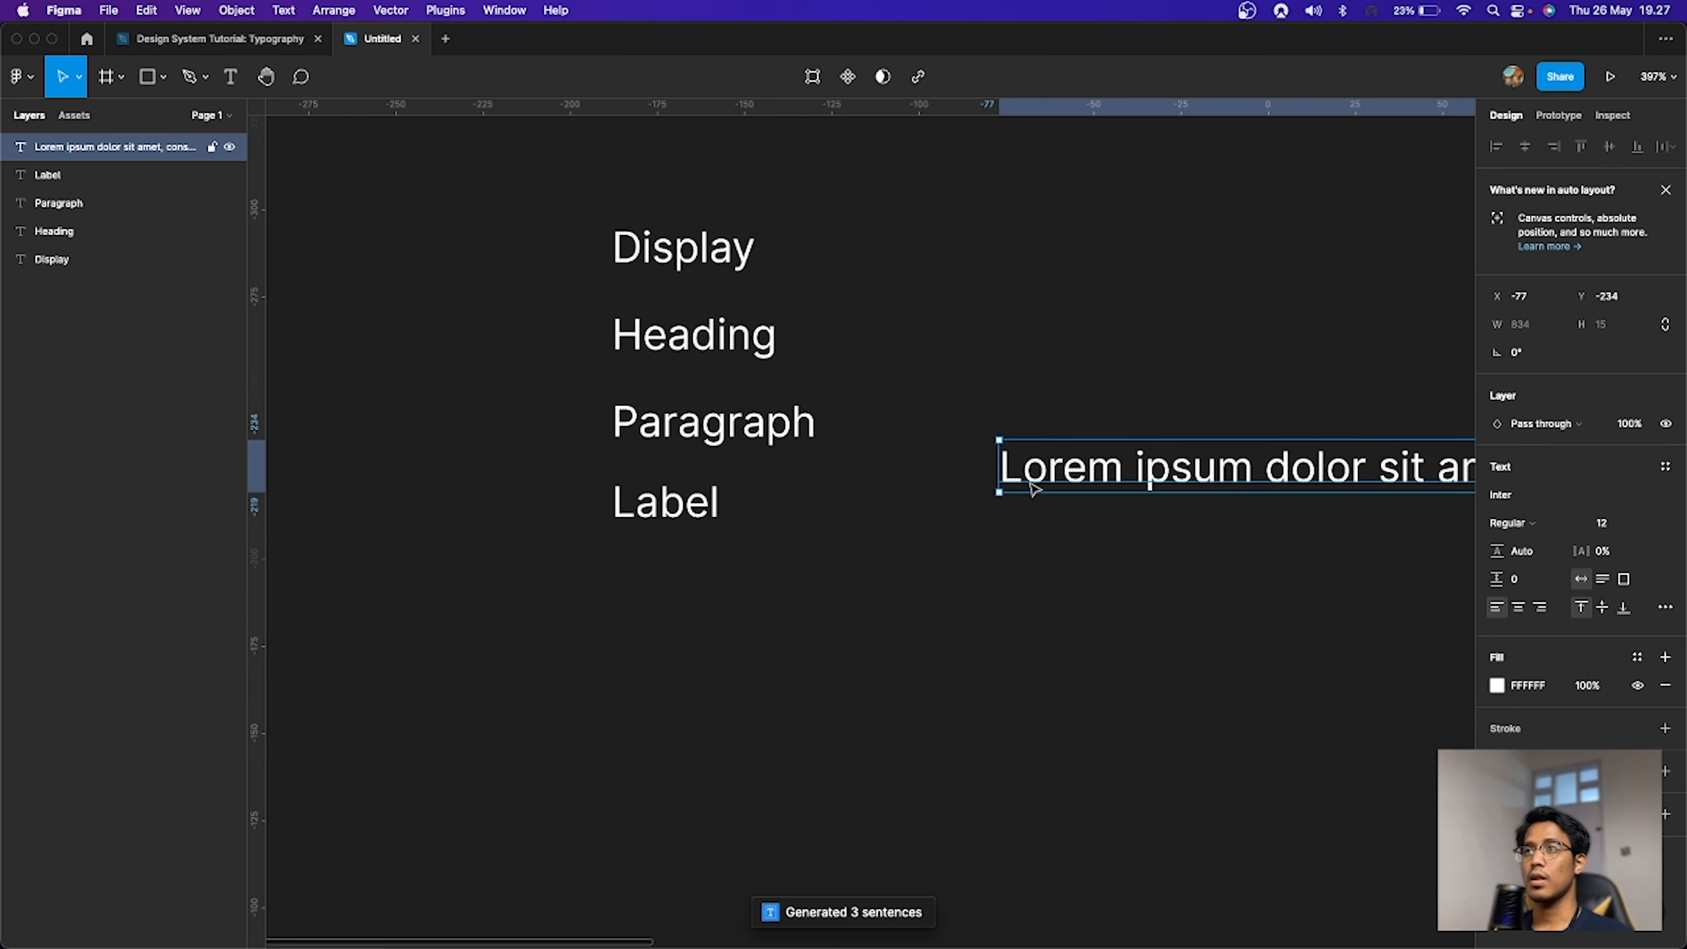
Step: Set the lorem ipsum text box width to 240 and position it beside the type labels
{"action": "left_click_drag", "start_coordinate": [994, 472], "coordinate": [1066, 472]}
{"action": "left_click", "coordinate": [1540, 325]}
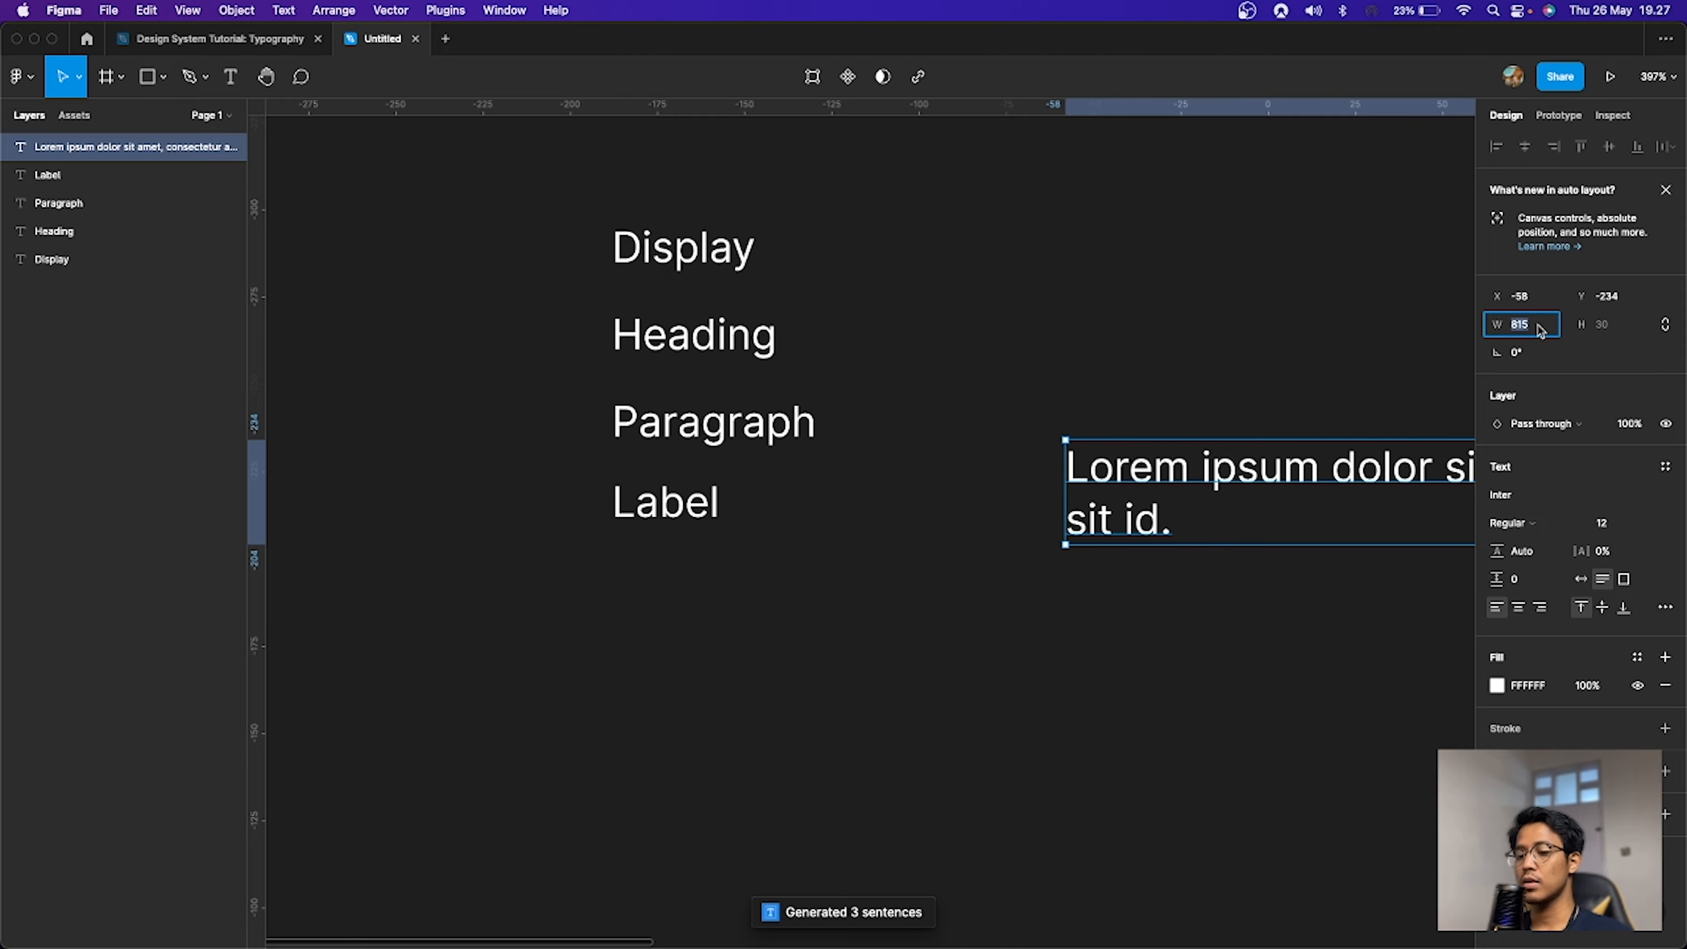
{"action": "type", "text": "240"}
{"action": "key", "text": "Return"}
{"action": "key", "text": "Escape"}
{"action": "scroll", "coordinate": [1092, 384], "scroll_direction": "right", "scroll_amount": 5}
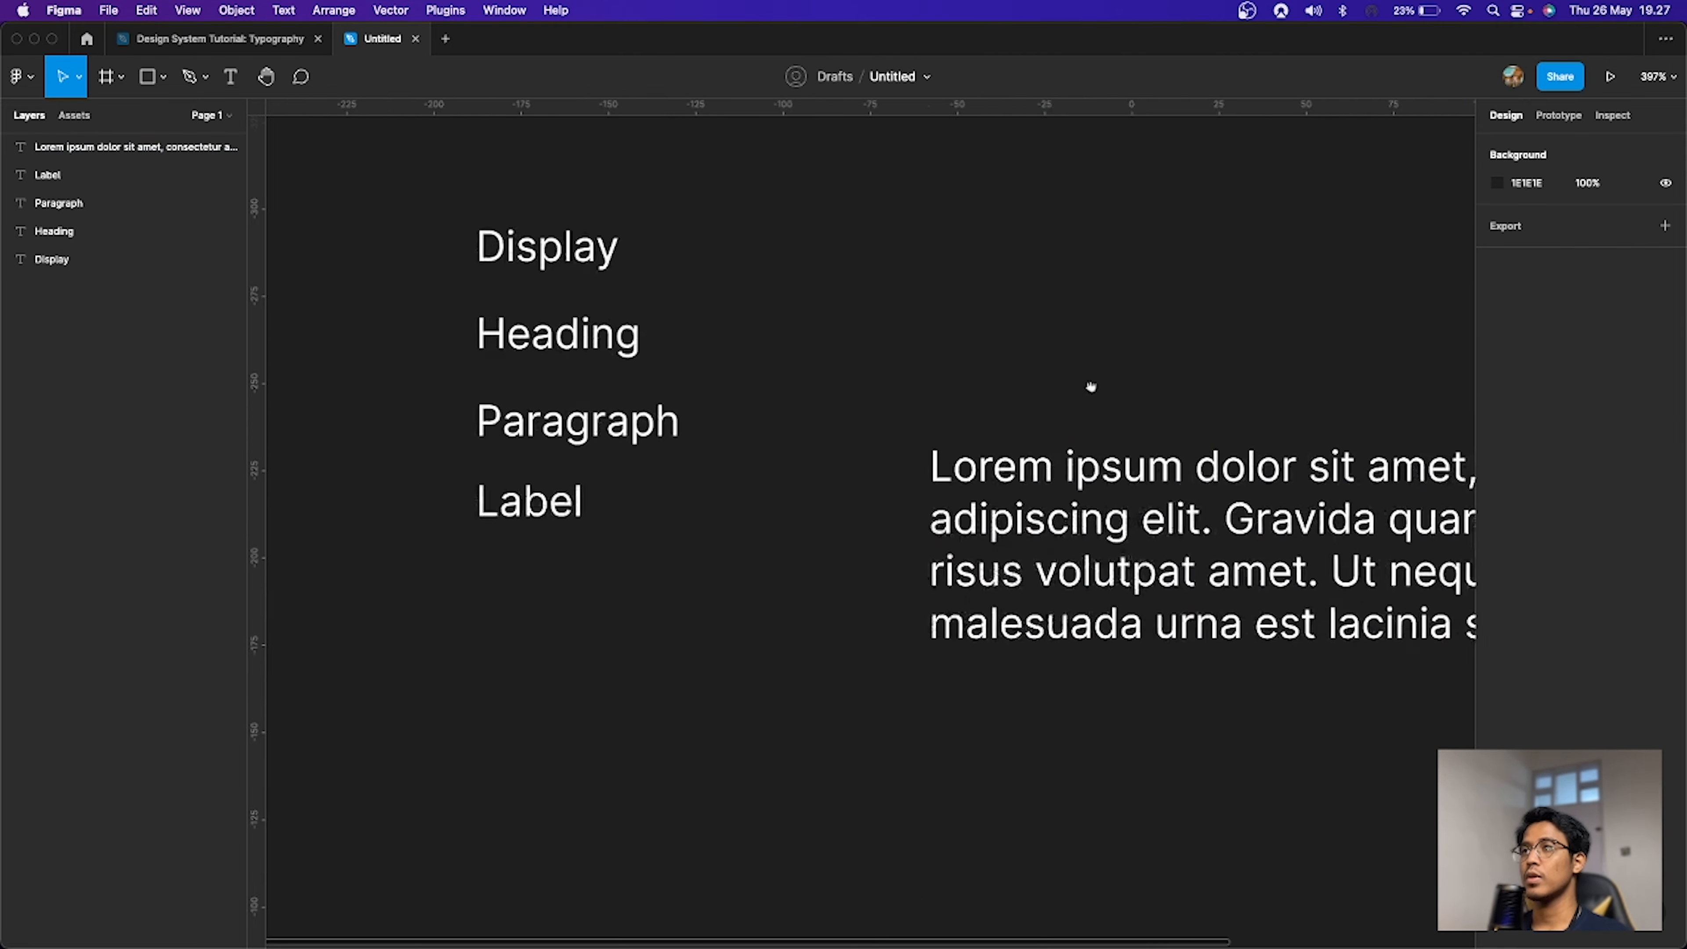
{"action": "left_click", "coordinate": [950, 452]}
{"action": "left_click_drag", "start_coordinate": [950, 452], "coordinate": [879, 312]}
{"action": "scroll", "coordinate": [964, 332], "scroll_direction": "left", "scroll_amount": 5}
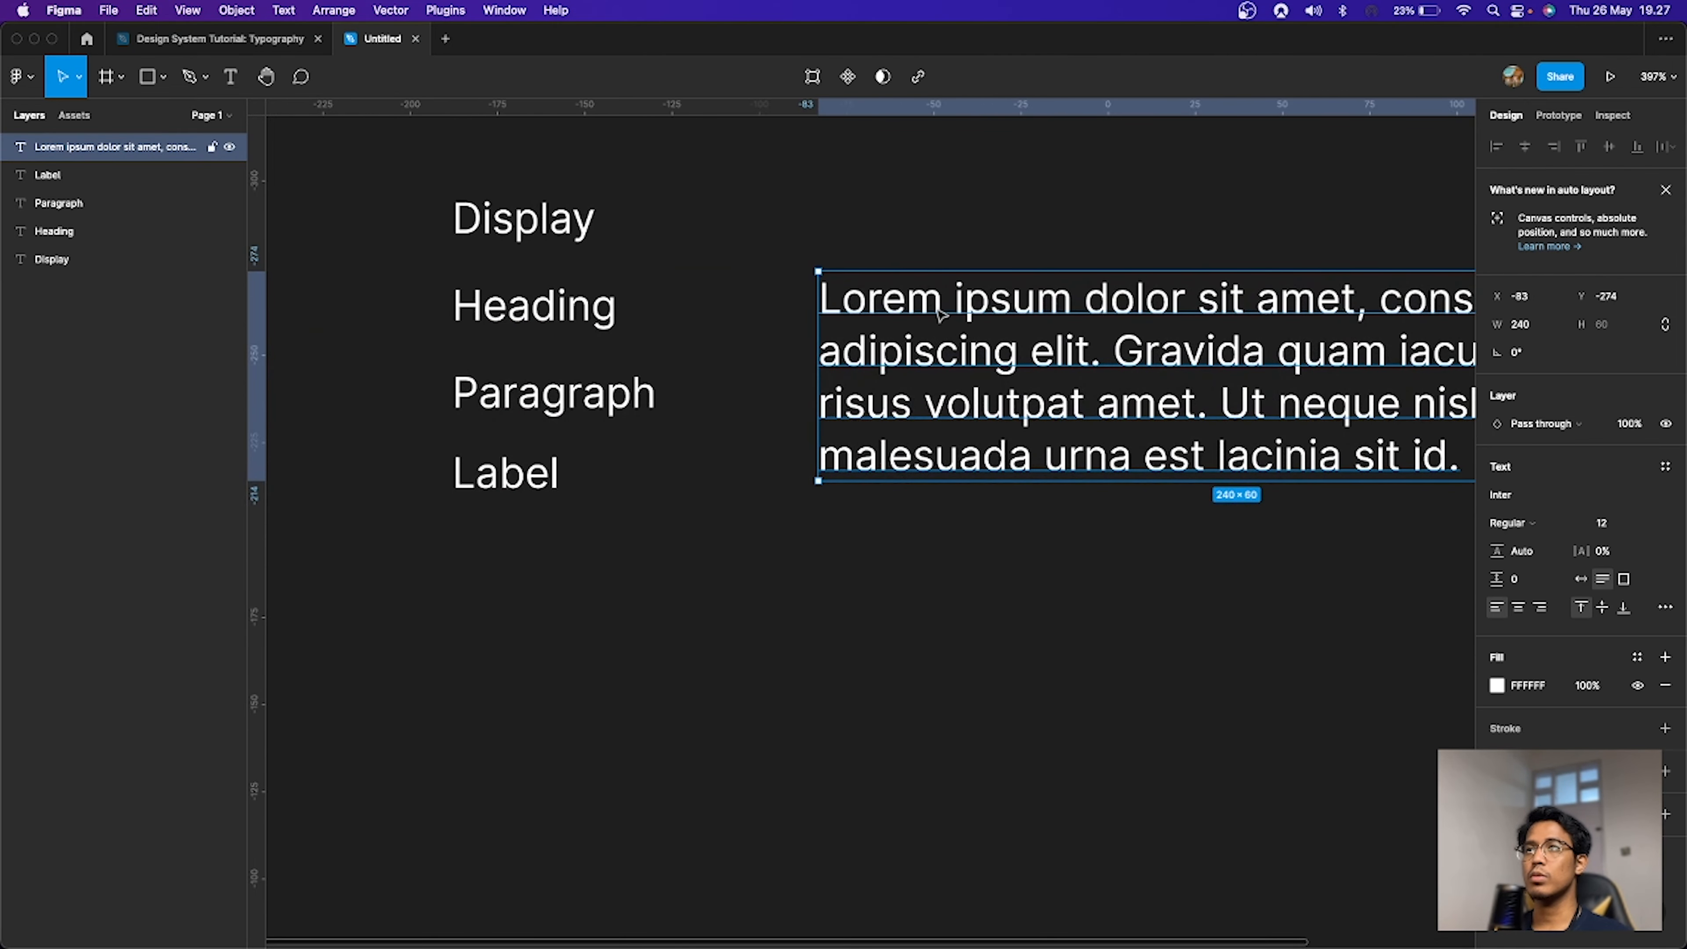
Step: Duplicate the paragraph below itself and change the copy's text to "button"
{"action": "left_click_drag", "start_coordinate": [1069, 346], "coordinate": [1070, 647]}
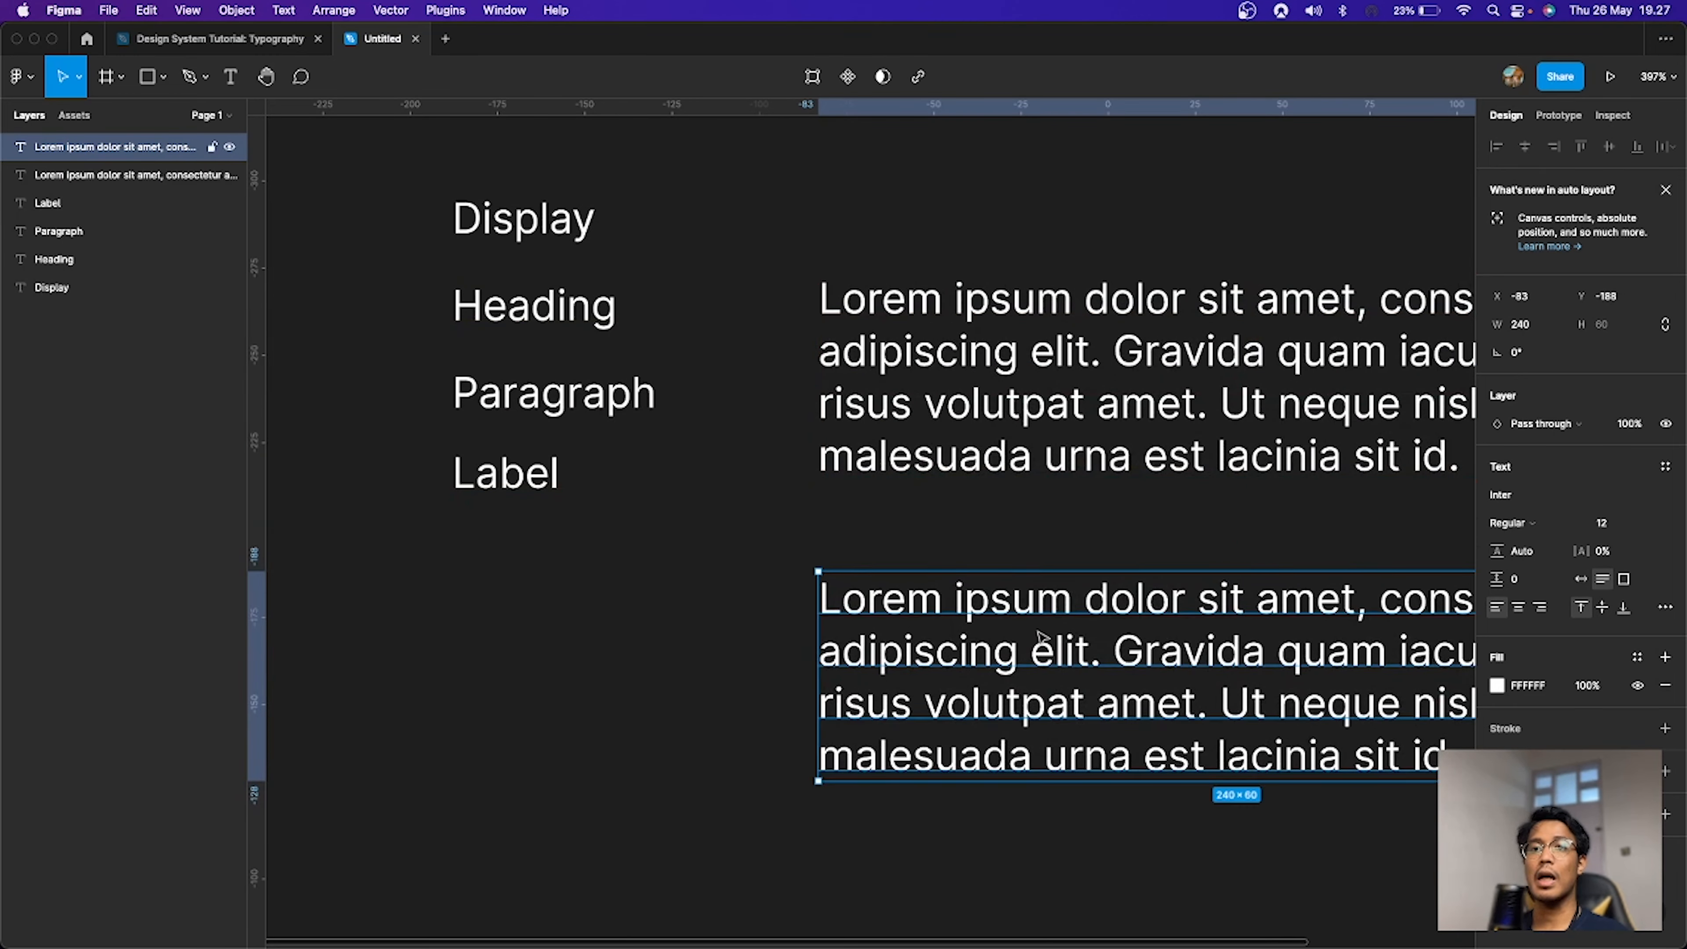
{"action": "double_click", "coordinate": [1037, 630]}
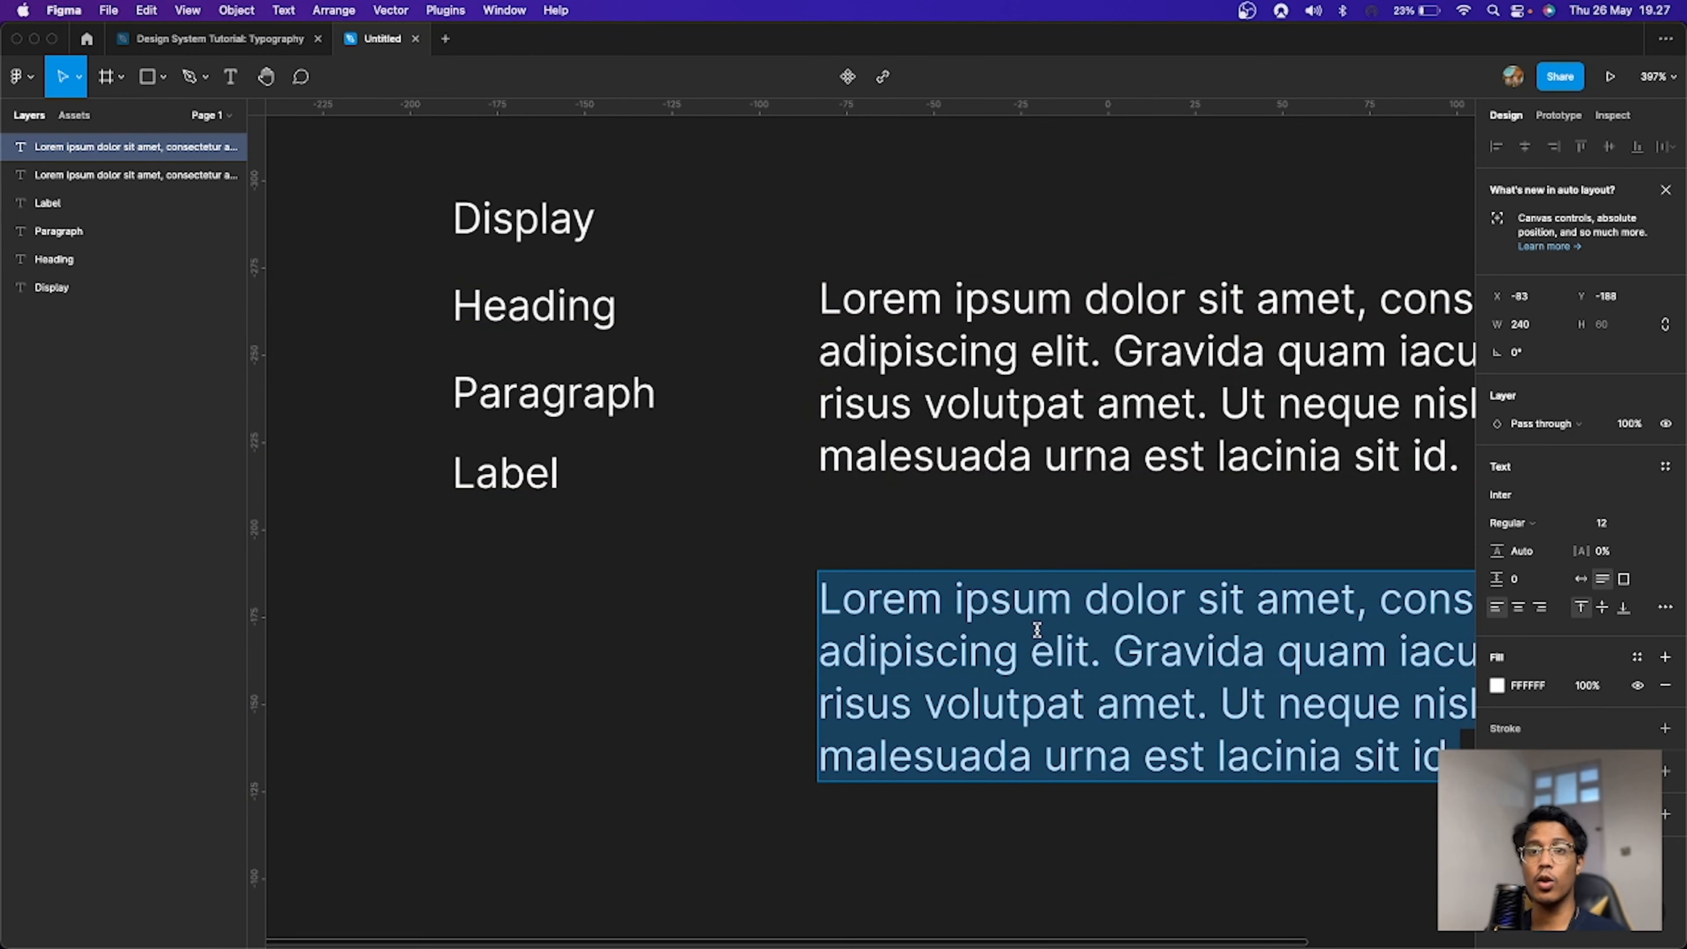
{"action": "type", "text": "button"}
{"action": "key", "text": "Escape"}
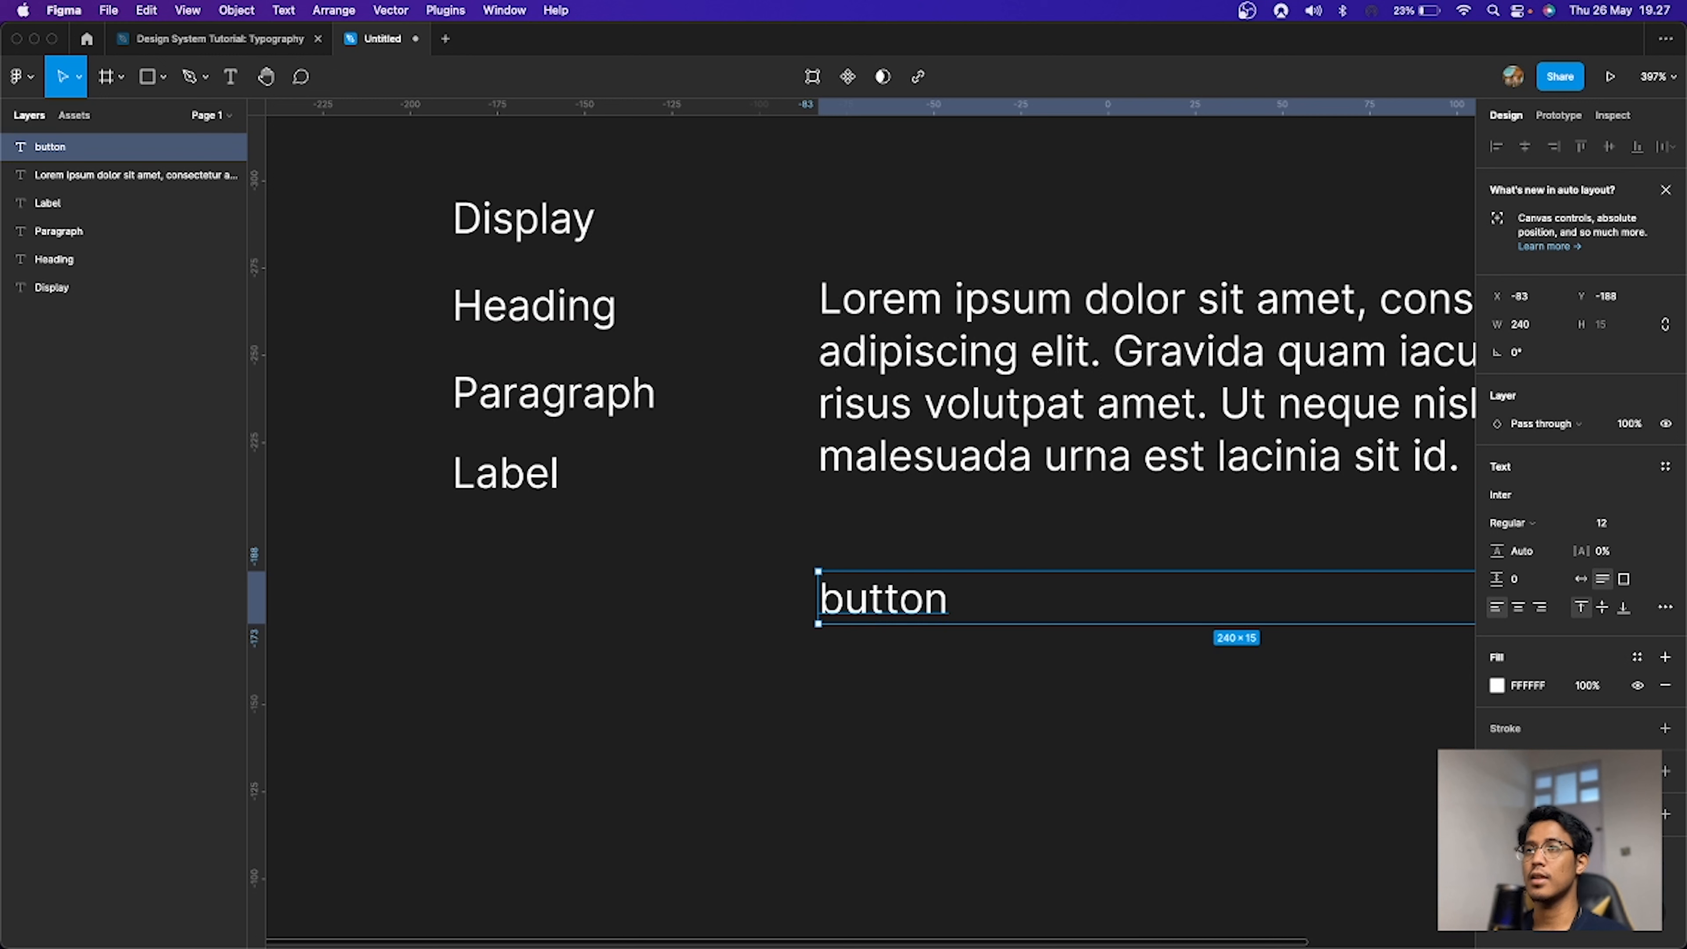
Step: Make the button text auto width and wrap it in an auto layout frame with 8 horizontal and 4 vertical padding
{"action": "left_click", "coordinate": [1582, 578]}
{"action": "key", "text": "shift+a"}
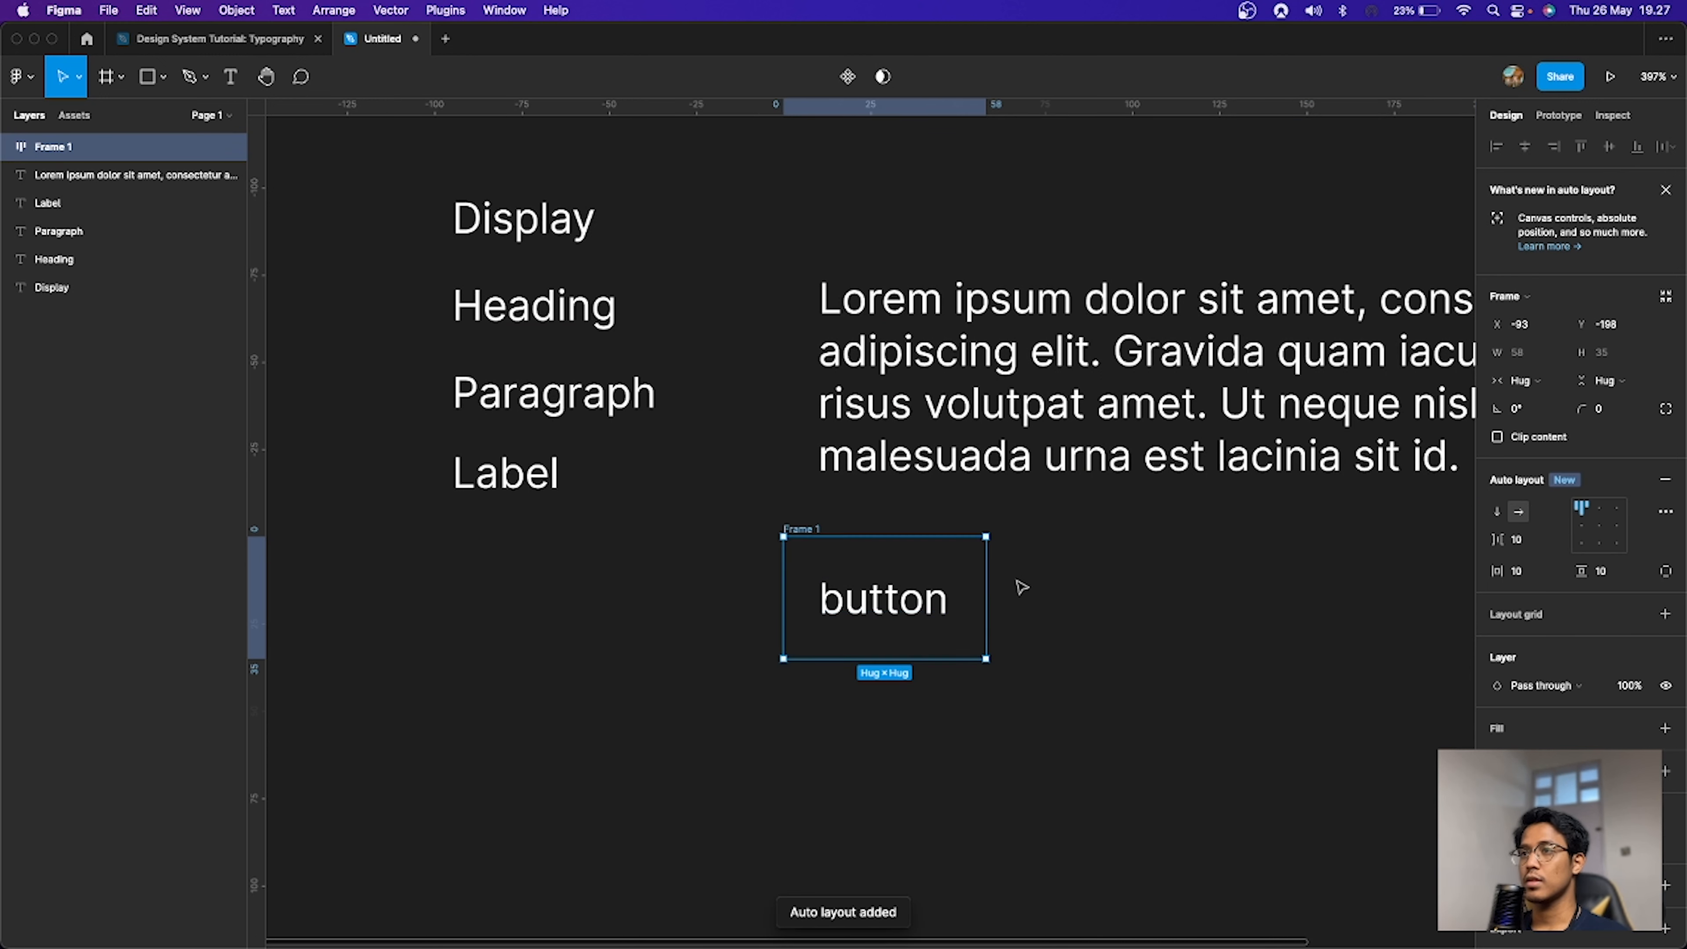
{"action": "left_click", "coordinate": [1520, 572]}
{"action": "type", "text": "8"}
{"action": "key", "text": "Tab"}
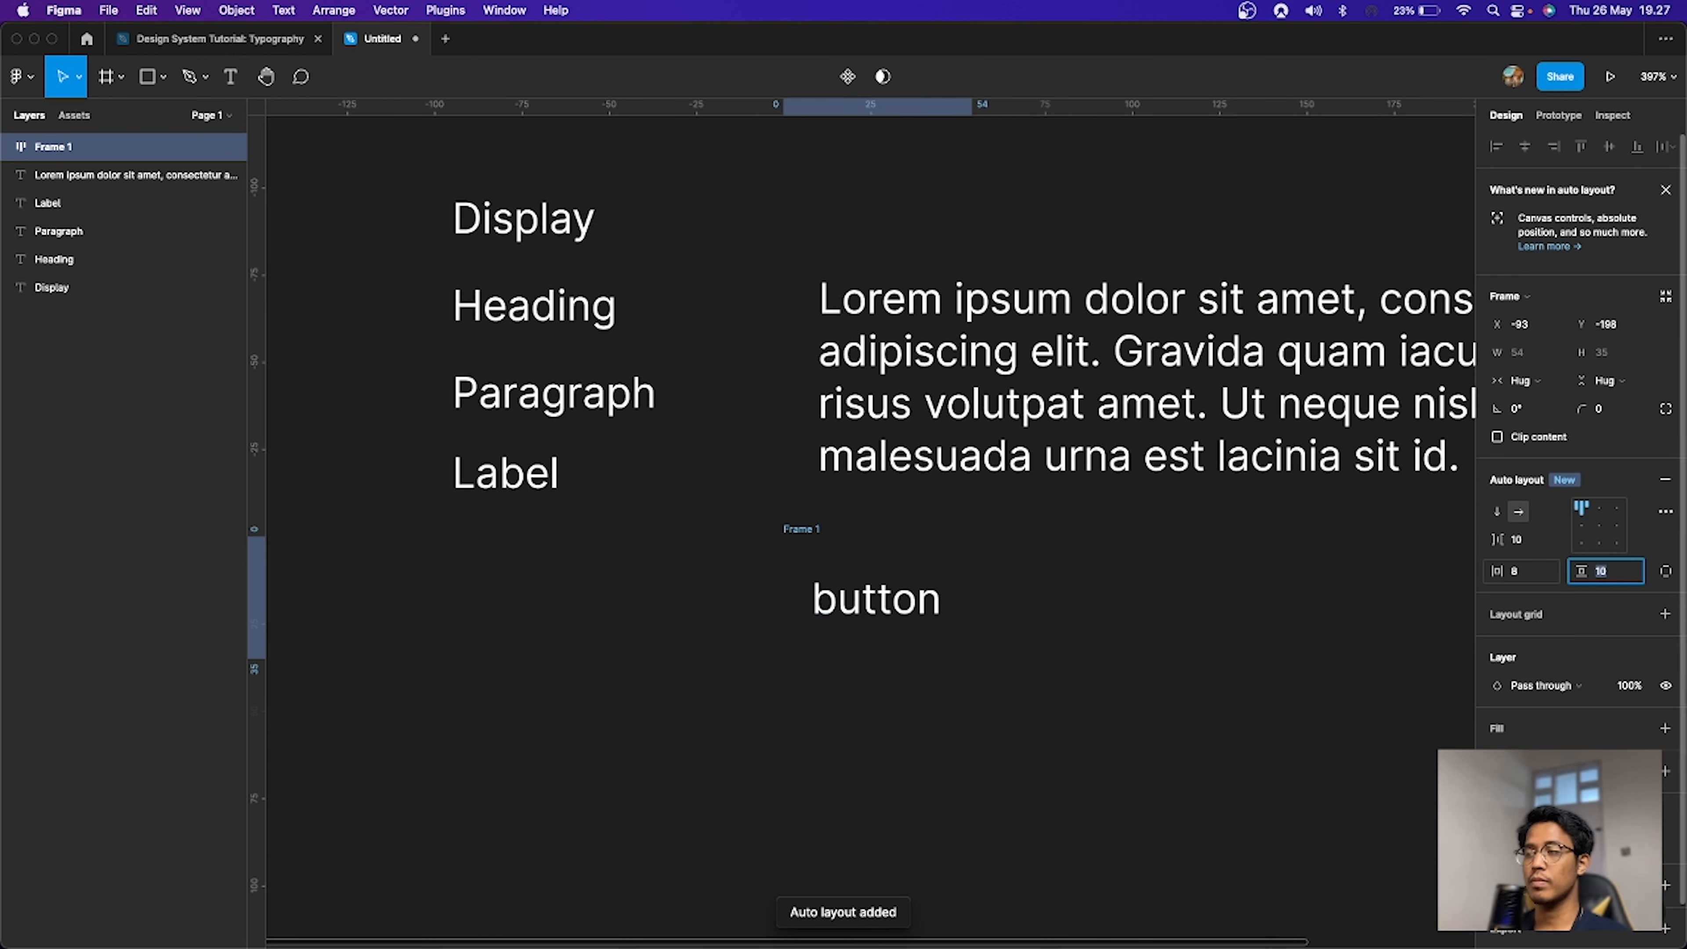
{"action": "type", "text": "4"}
{"action": "key", "text": "Return"}
Step: Add a white fill to the button frame and set the button text colour to black
{"action": "left_click", "coordinate": [1608, 731]}
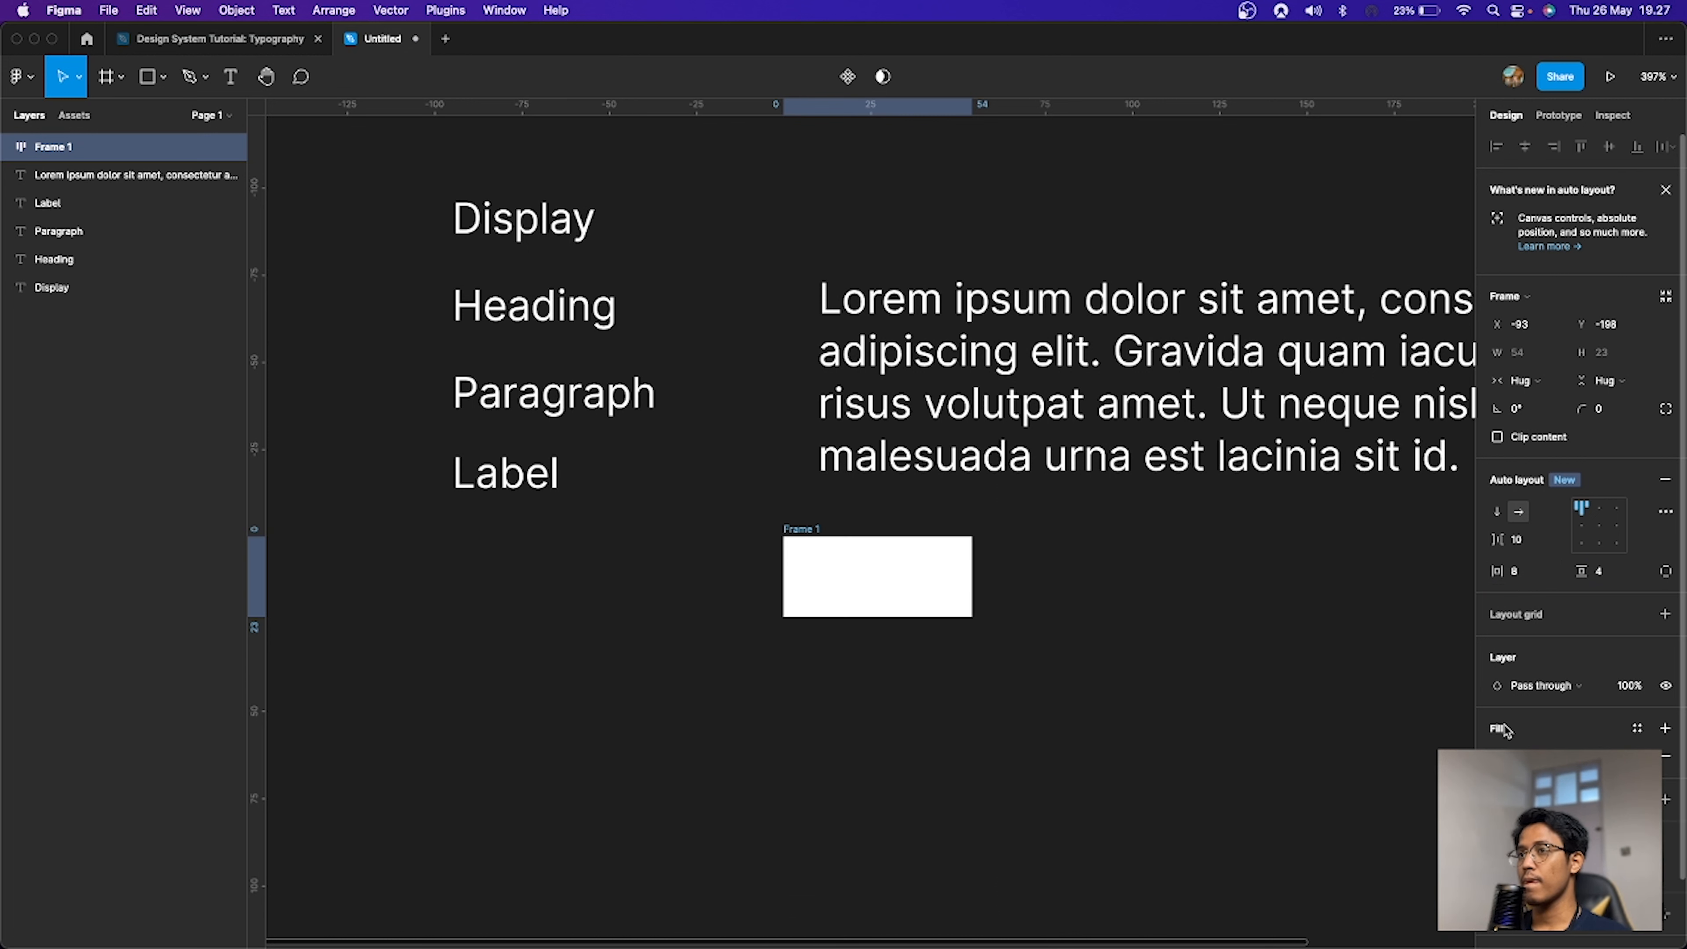
{"action": "left_click", "coordinate": [862, 582]}
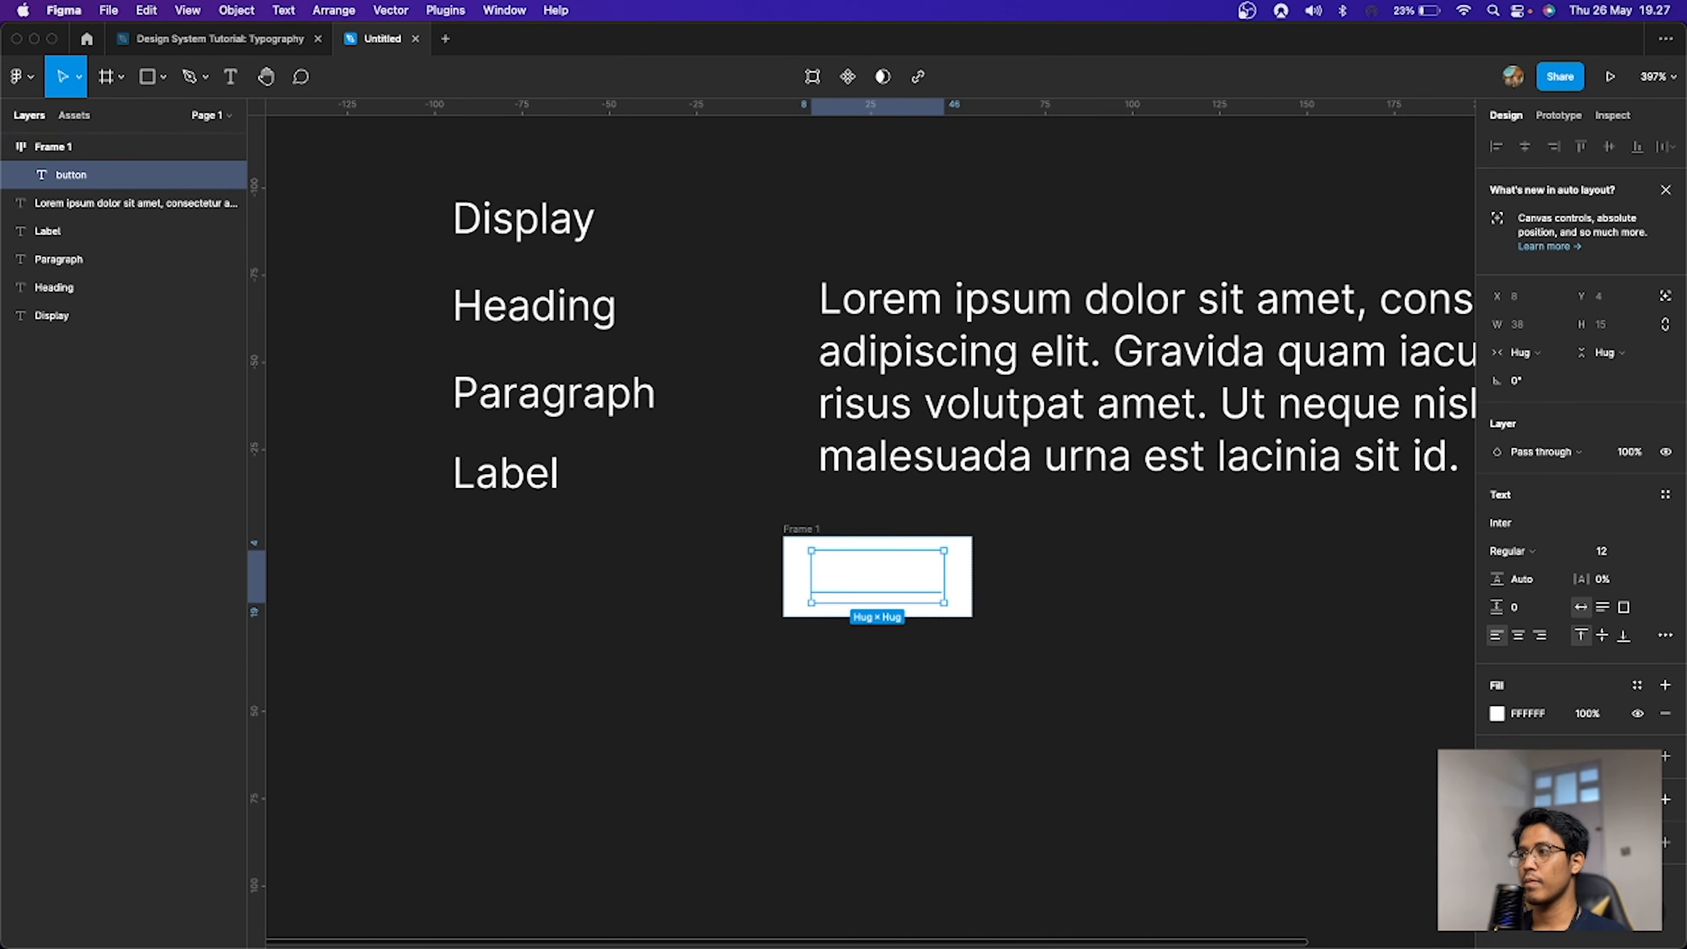
{"action": "left_click", "coordinate": [1528, 713]}
{"action": "type", "text": "black"}
{"action": "key", "text": "Return"}
{"action": "key", "text": "Escape"}
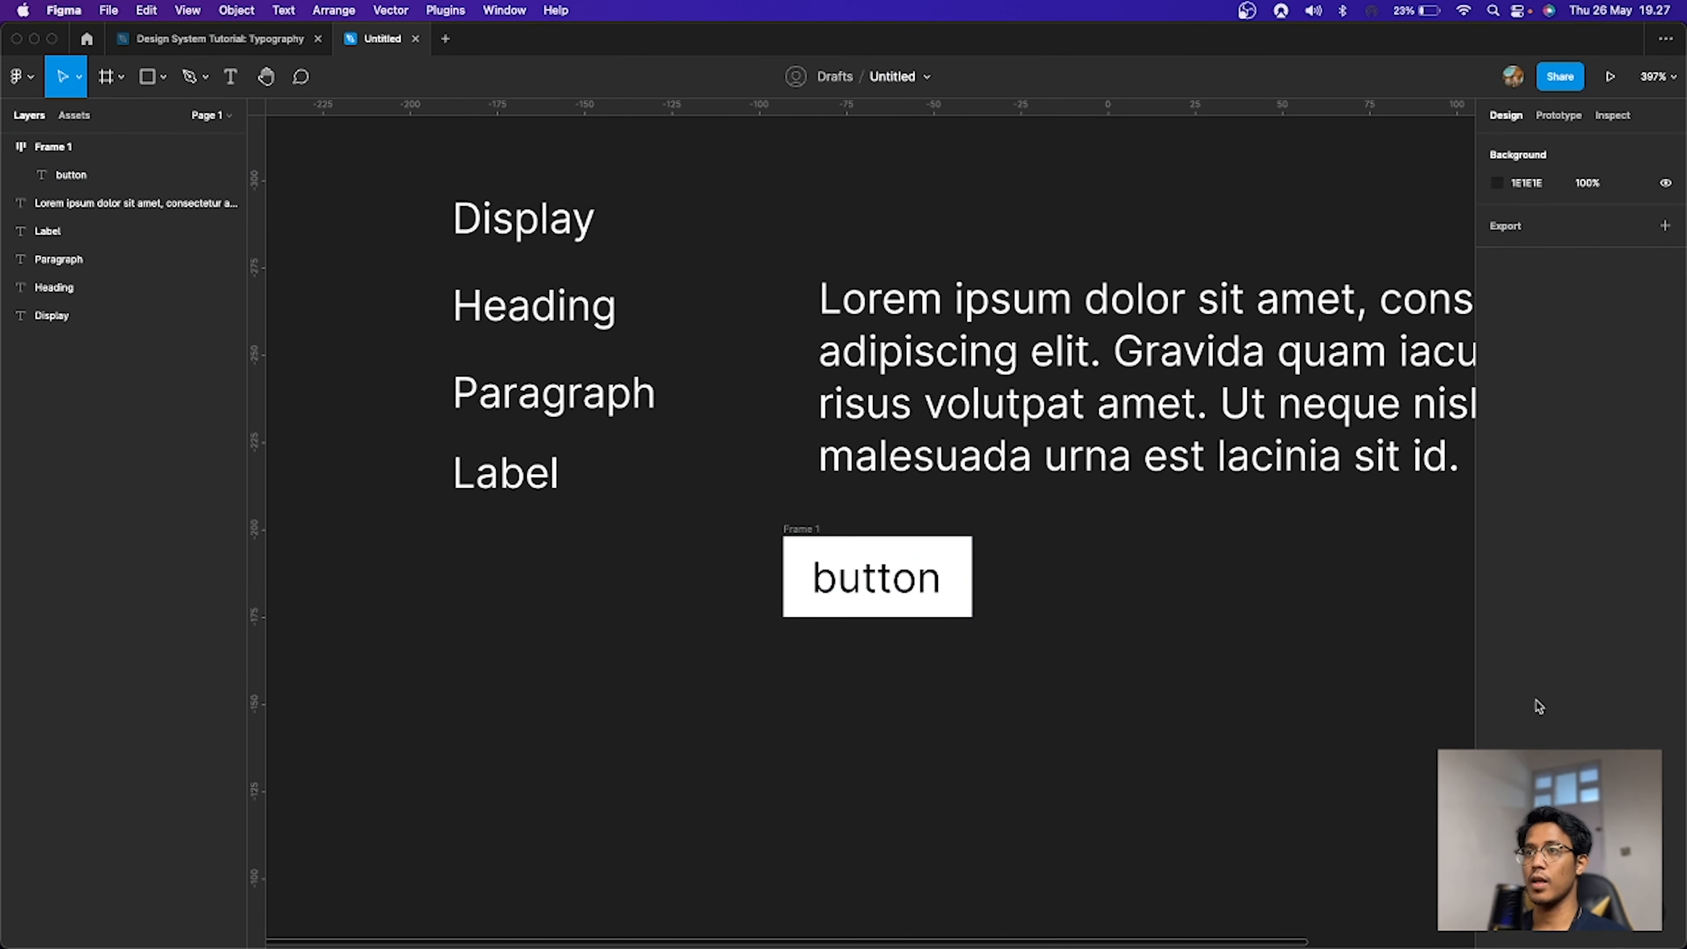
Step: Move the button frame to line up with the paragraph's left edge
{"action": "left_click_drag", "start_coordinate": [799, 538], "coordinate": [833, 524]}
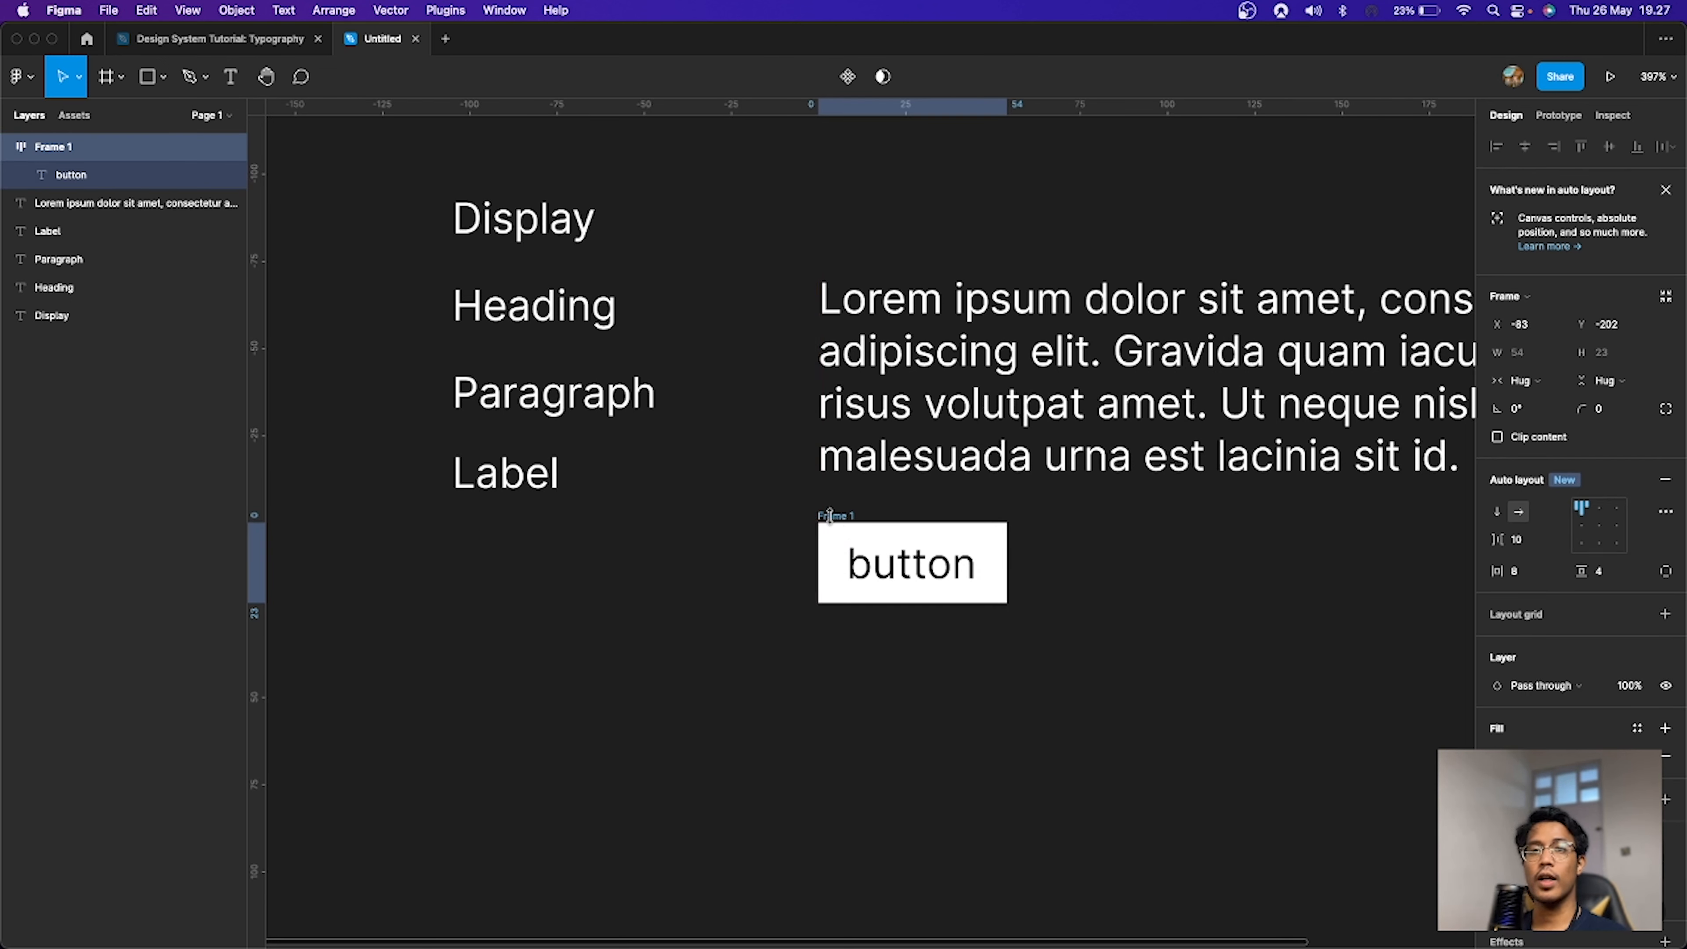
{"action": "left_click", "coordinate": [924, 573]}
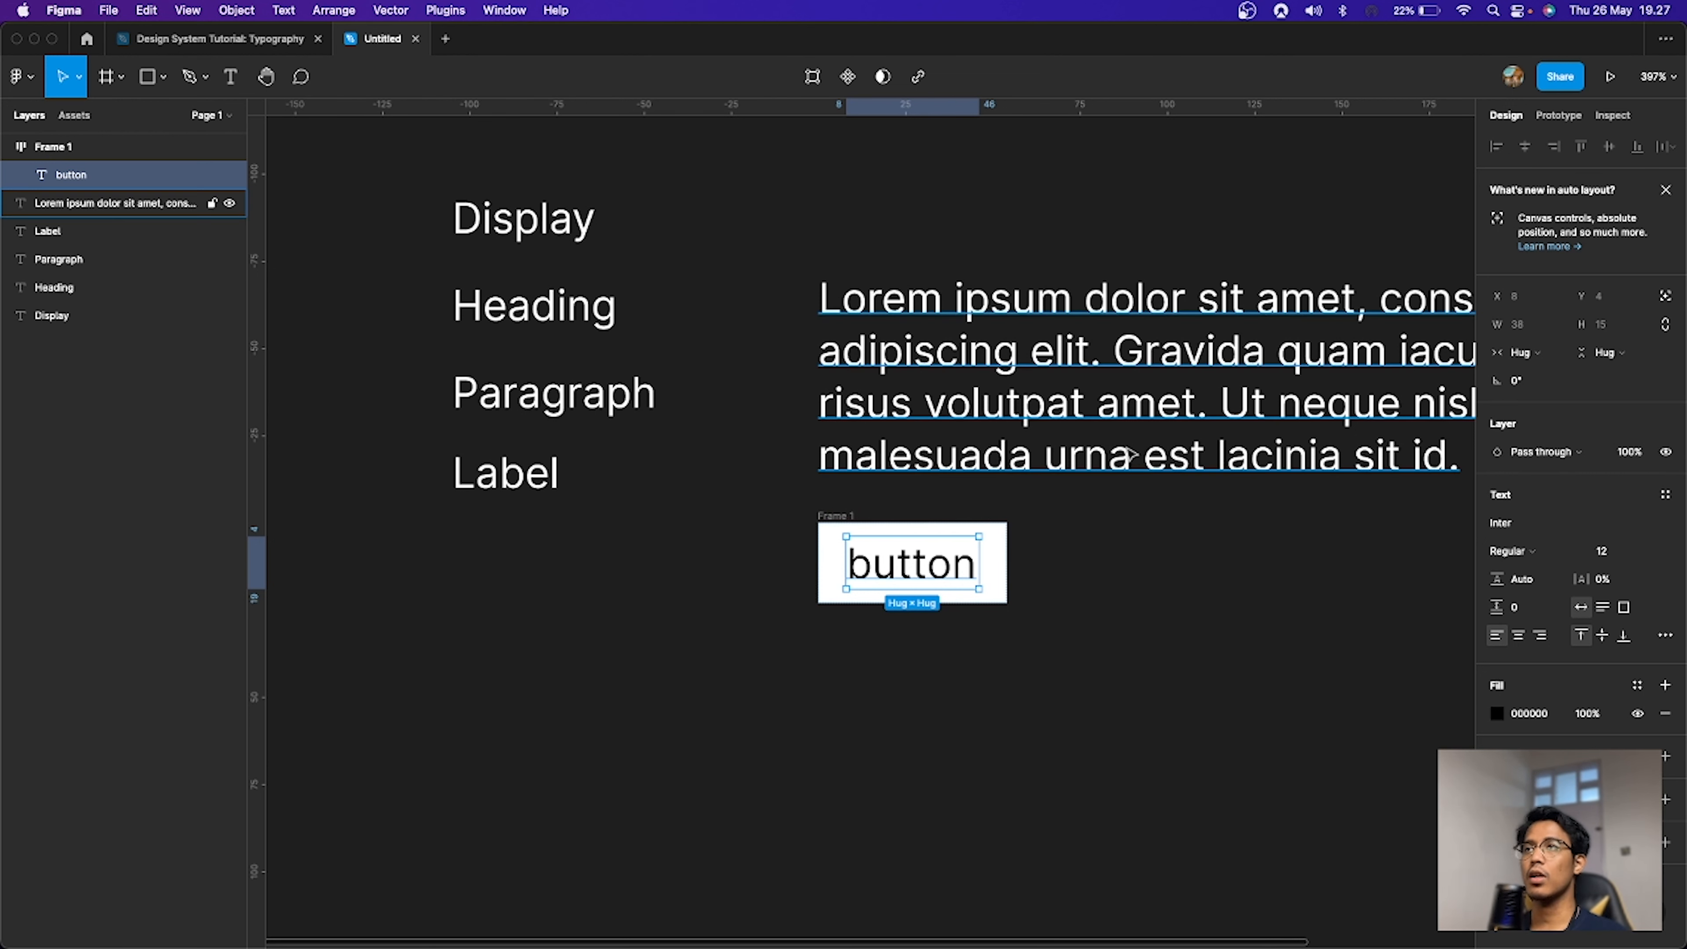
Step: Set the paragraph text's line height to 12*1.5
{"action": "left_click", "coordinate": [1362, 459]}
{"action": "left_click", "coordinate": [1540, 563]}
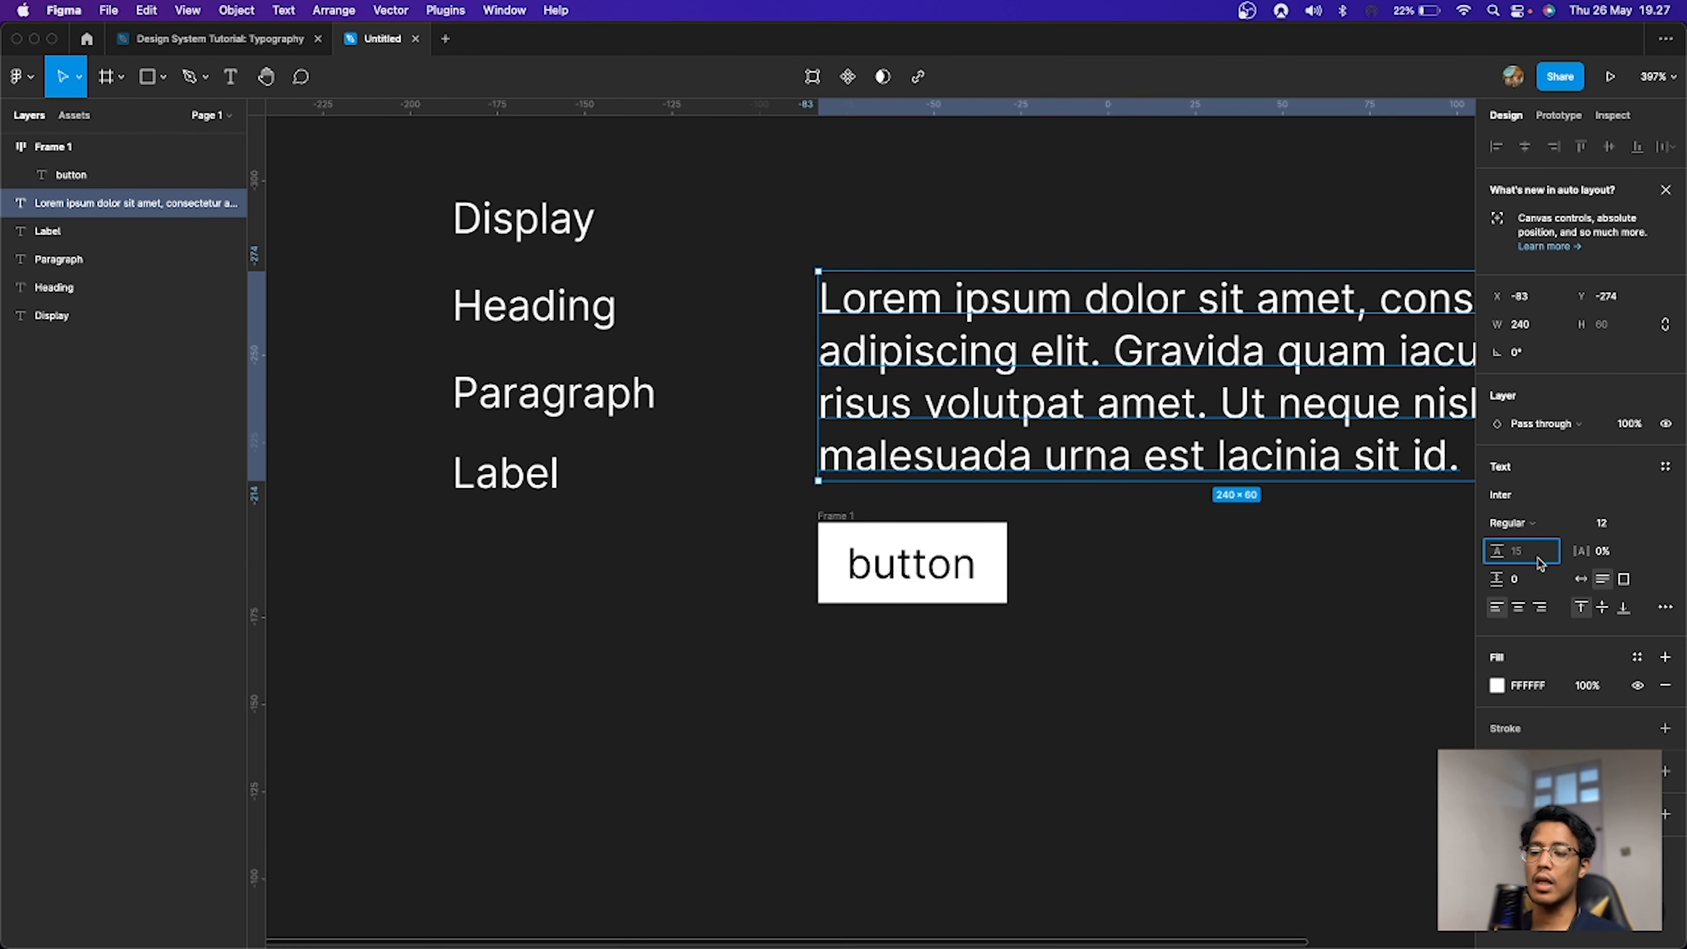
{"action": "type", "text": "12"}
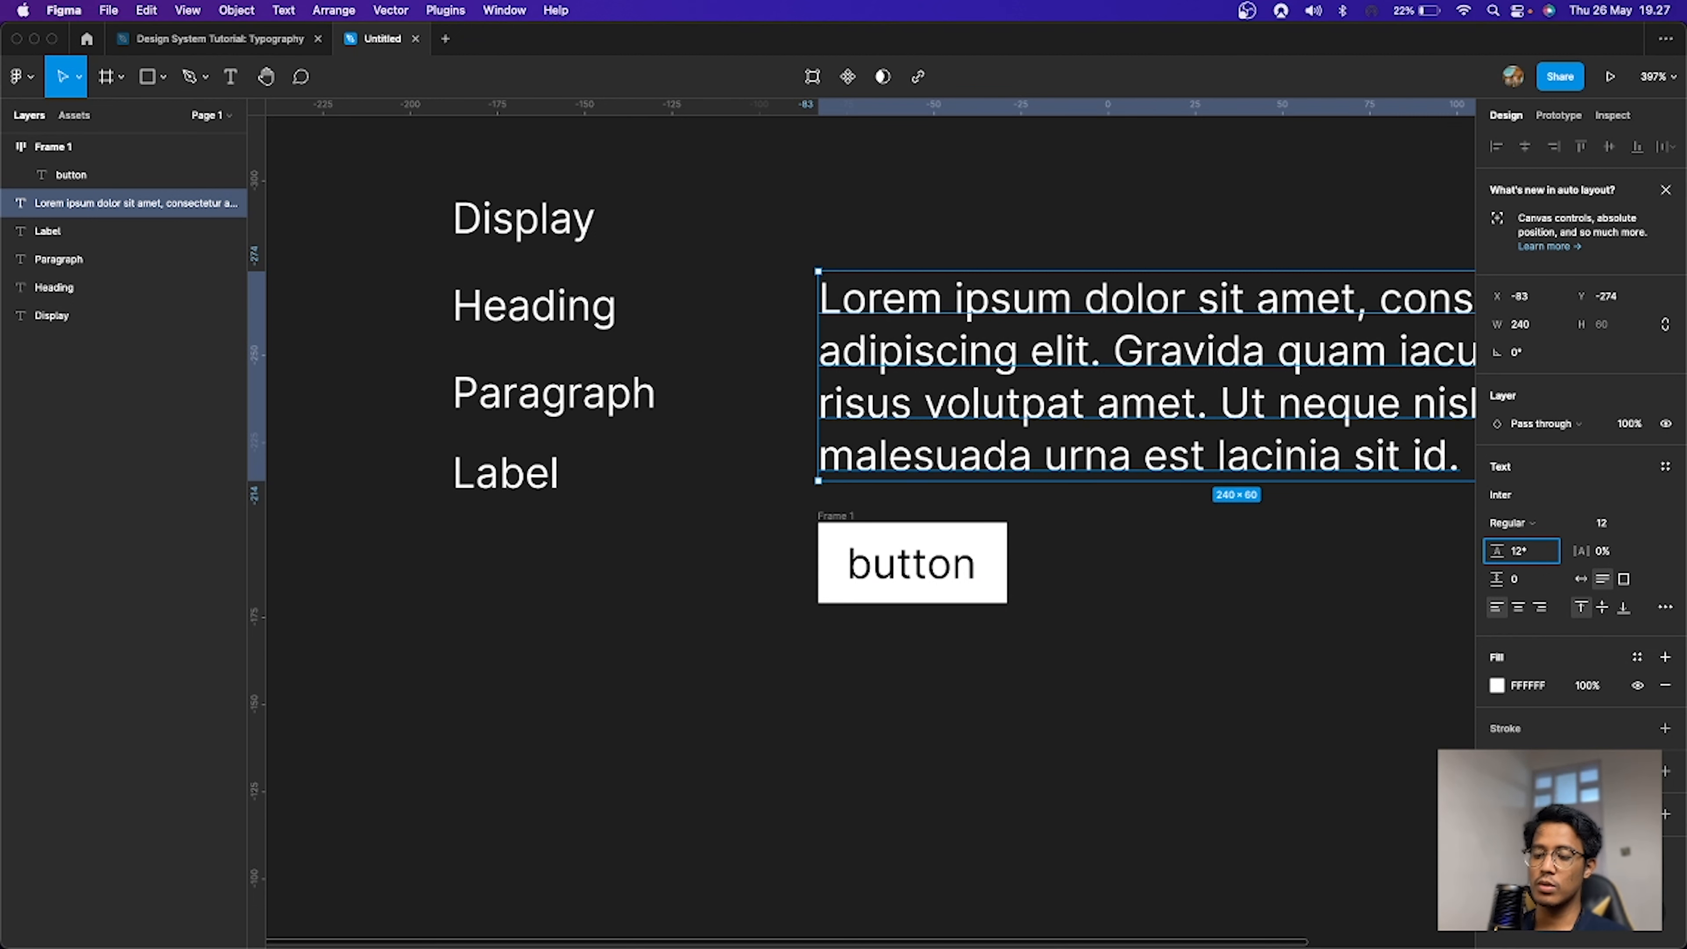
{"action": "type", "text": "*1.5"}
{"action": "key", "text": "Return"}
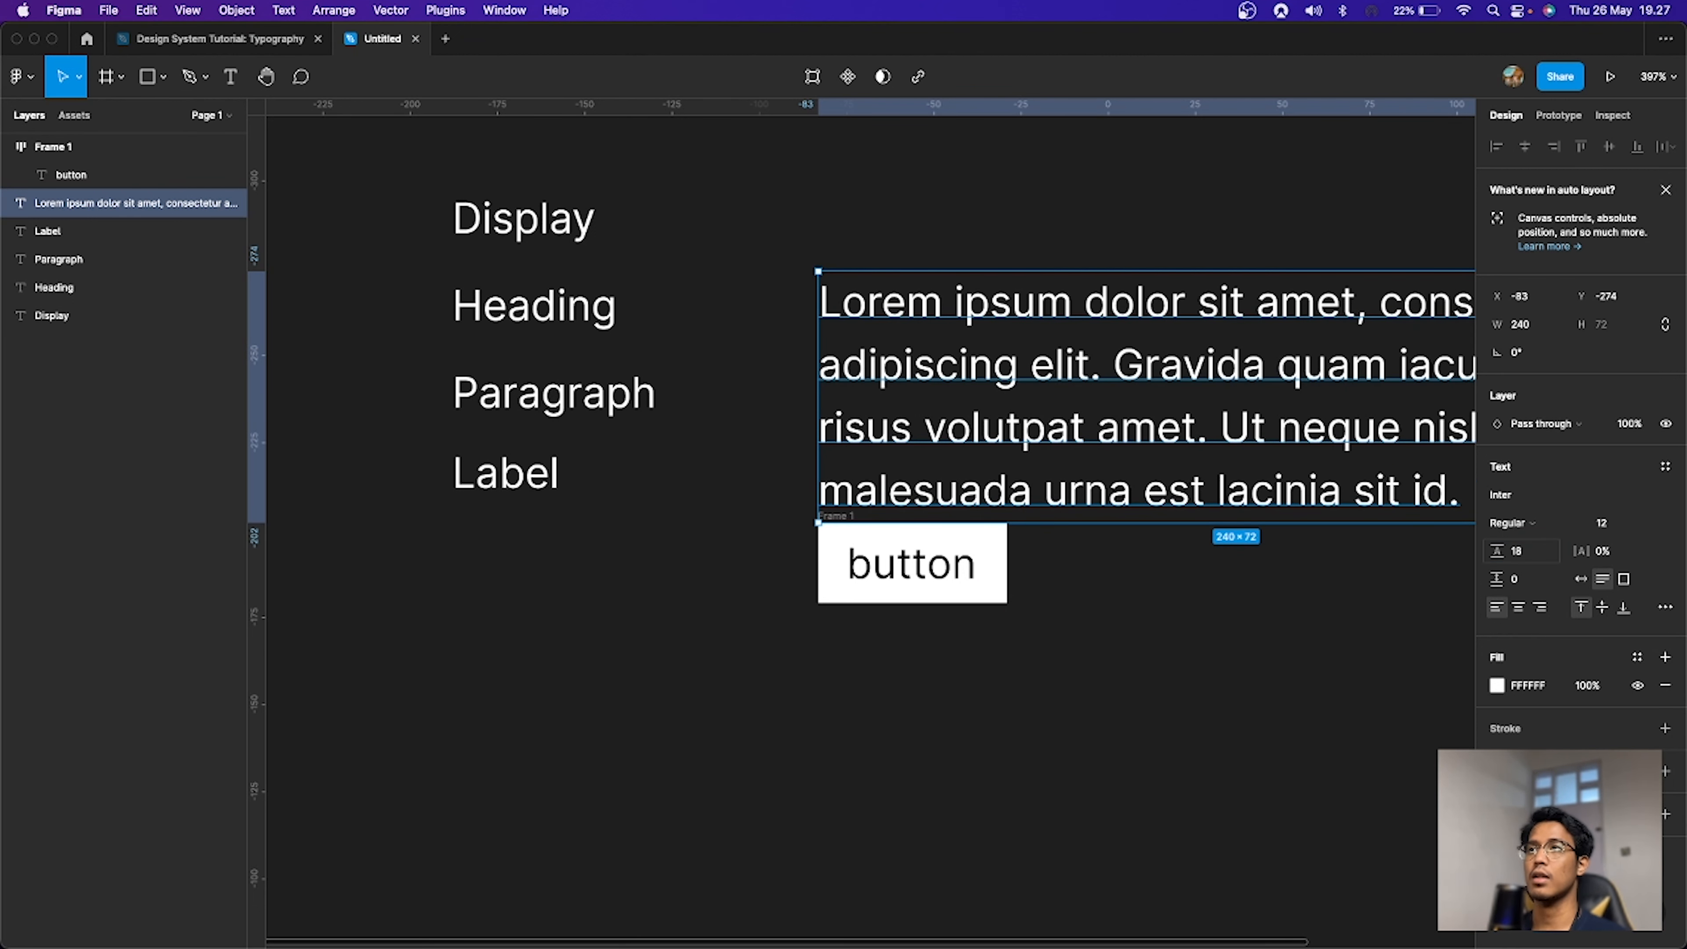
{"action": "left_click", "coordinate": [1172, 550]}
{"action": "scroll", "coordinate": [1048, 607], "scroll_direction": "down", "scroll_amount": 10}
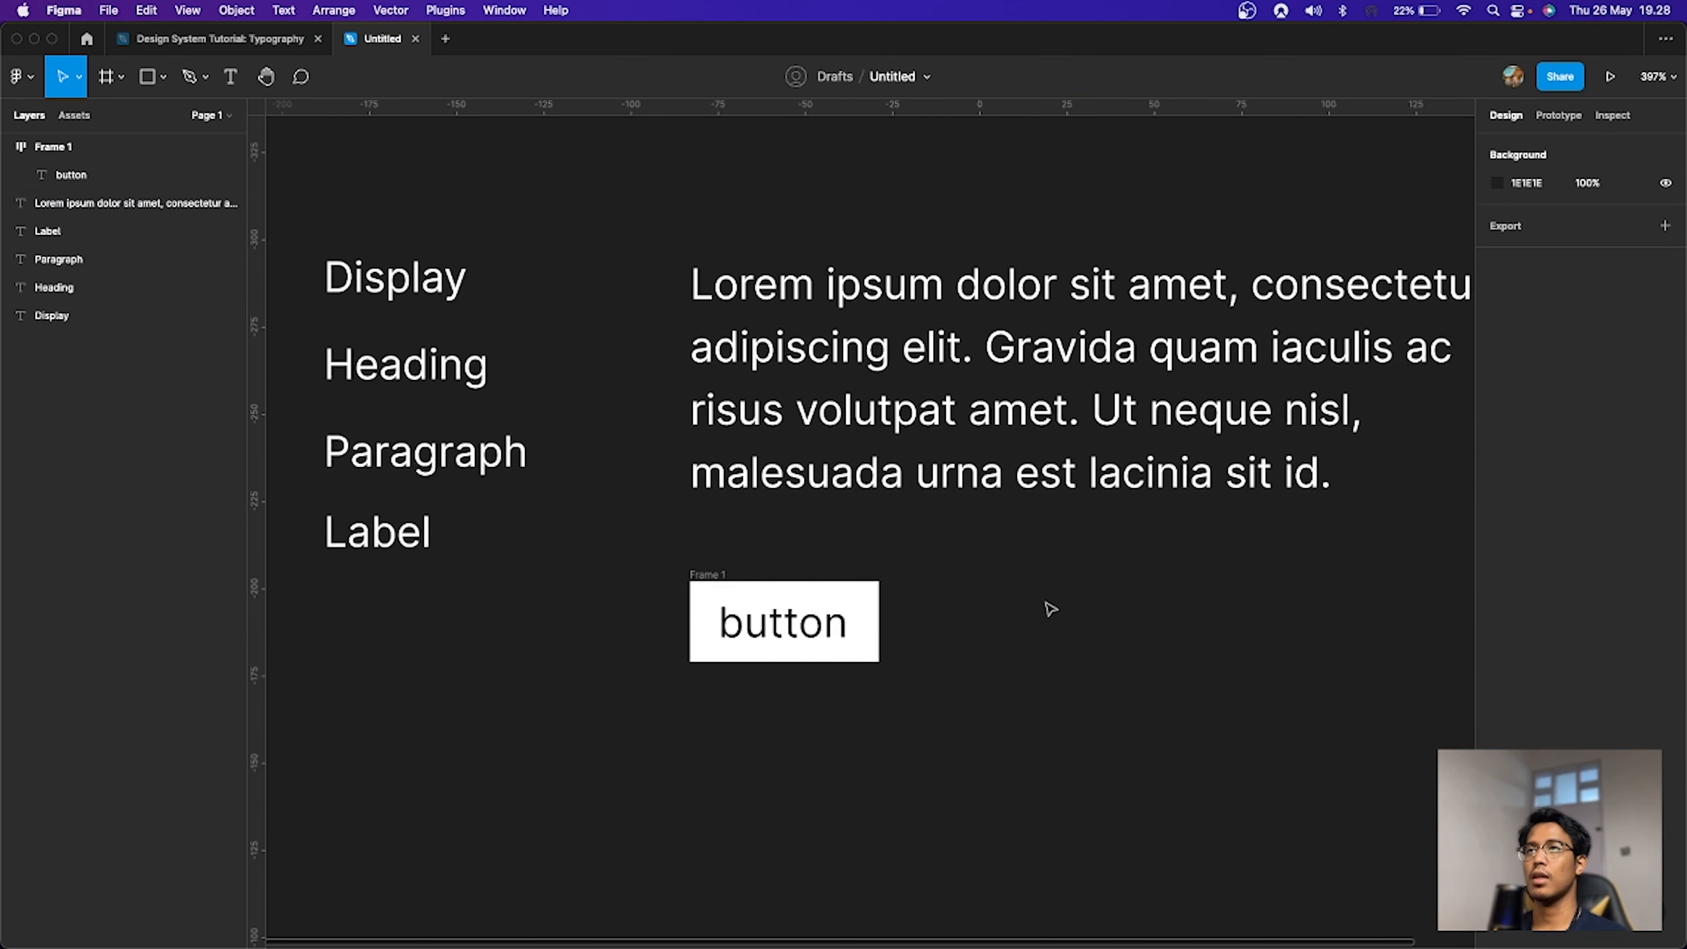
{"action": "scroll", "coordinate": [1050, 609], "scroll_direction": "up", "scroll_amount": 4}
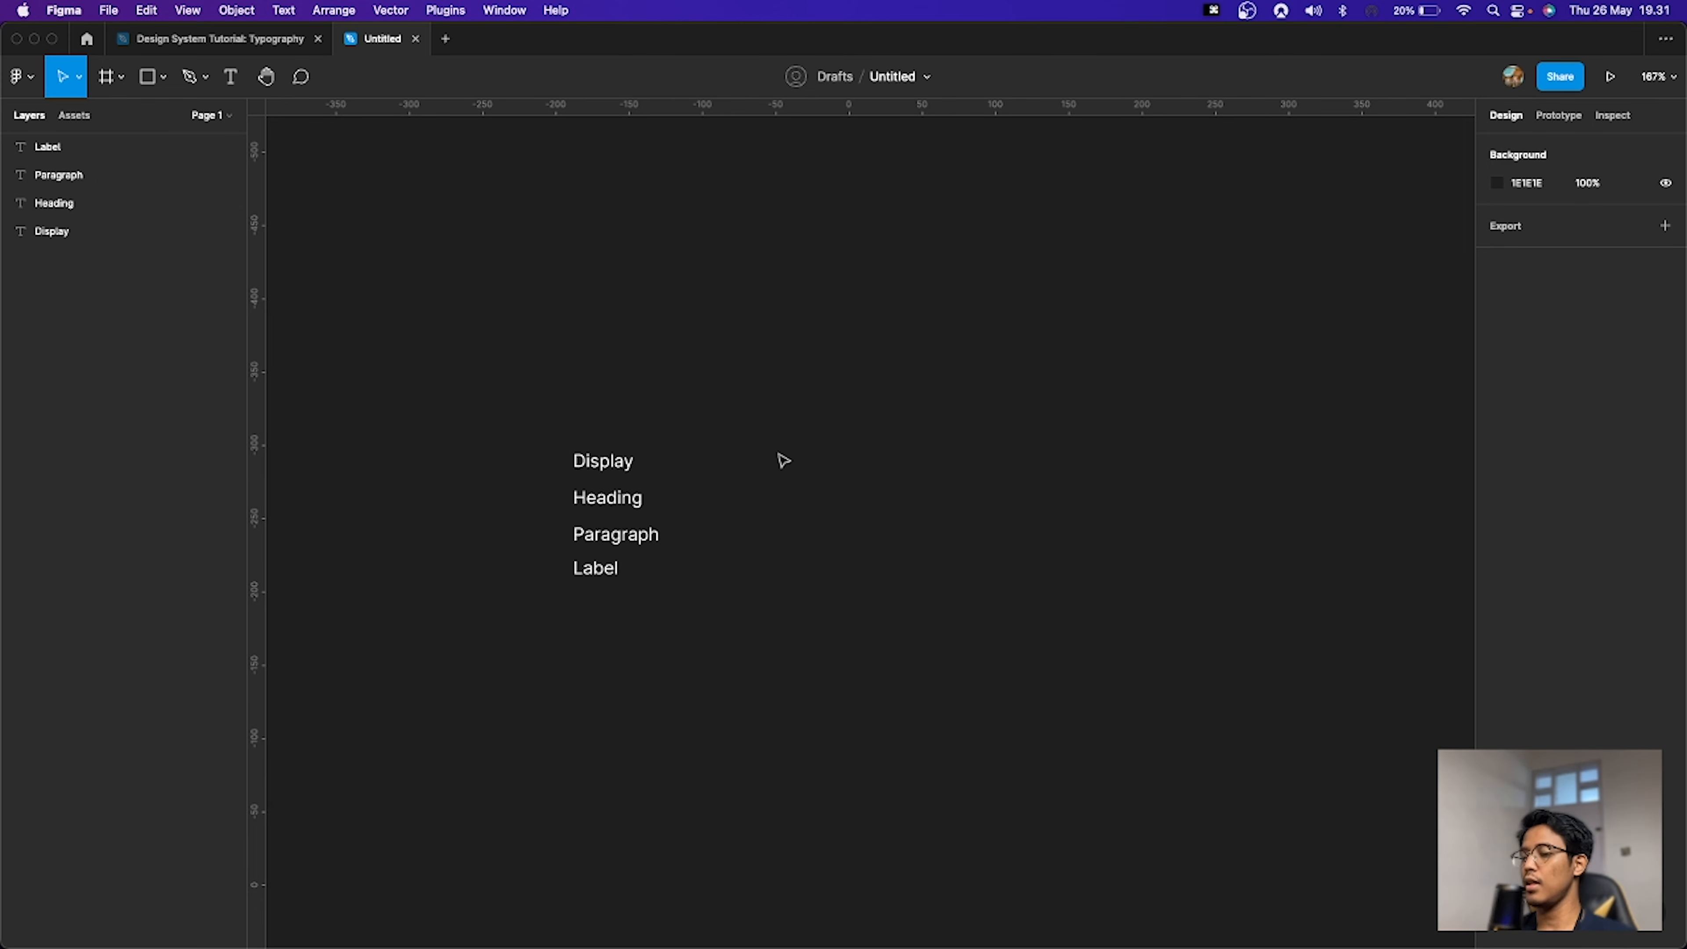
Step: Run the Typescales plugin
{"action": "key", "text": "super+p"}
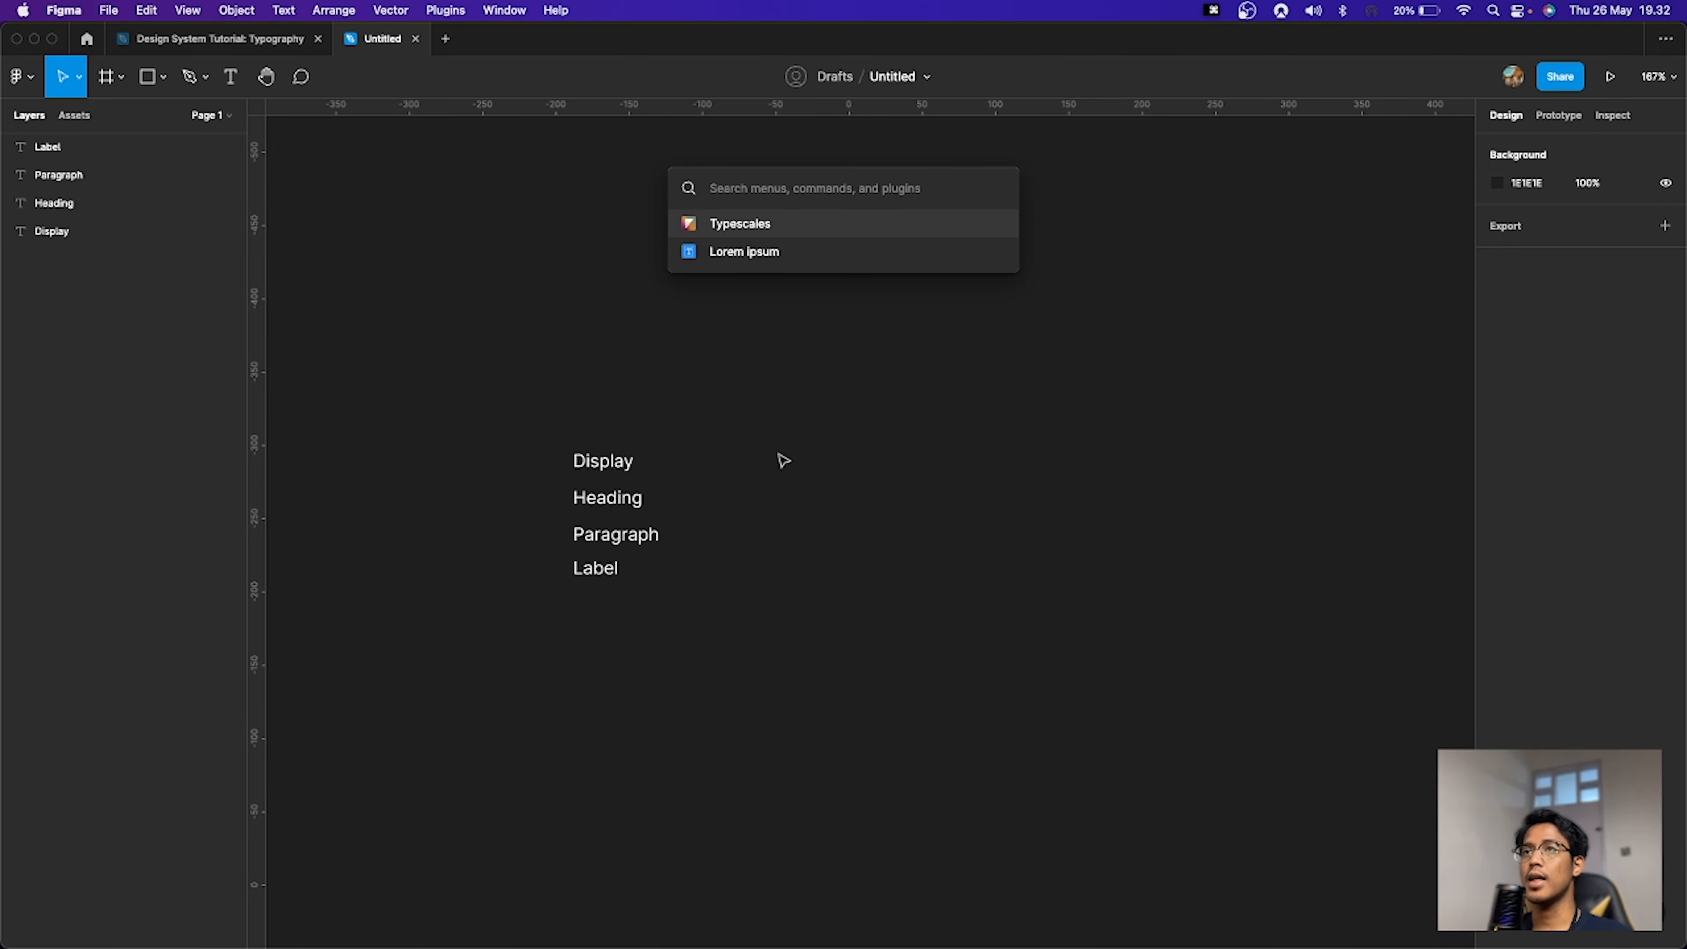
{"action": "type", "text": "typescales"}
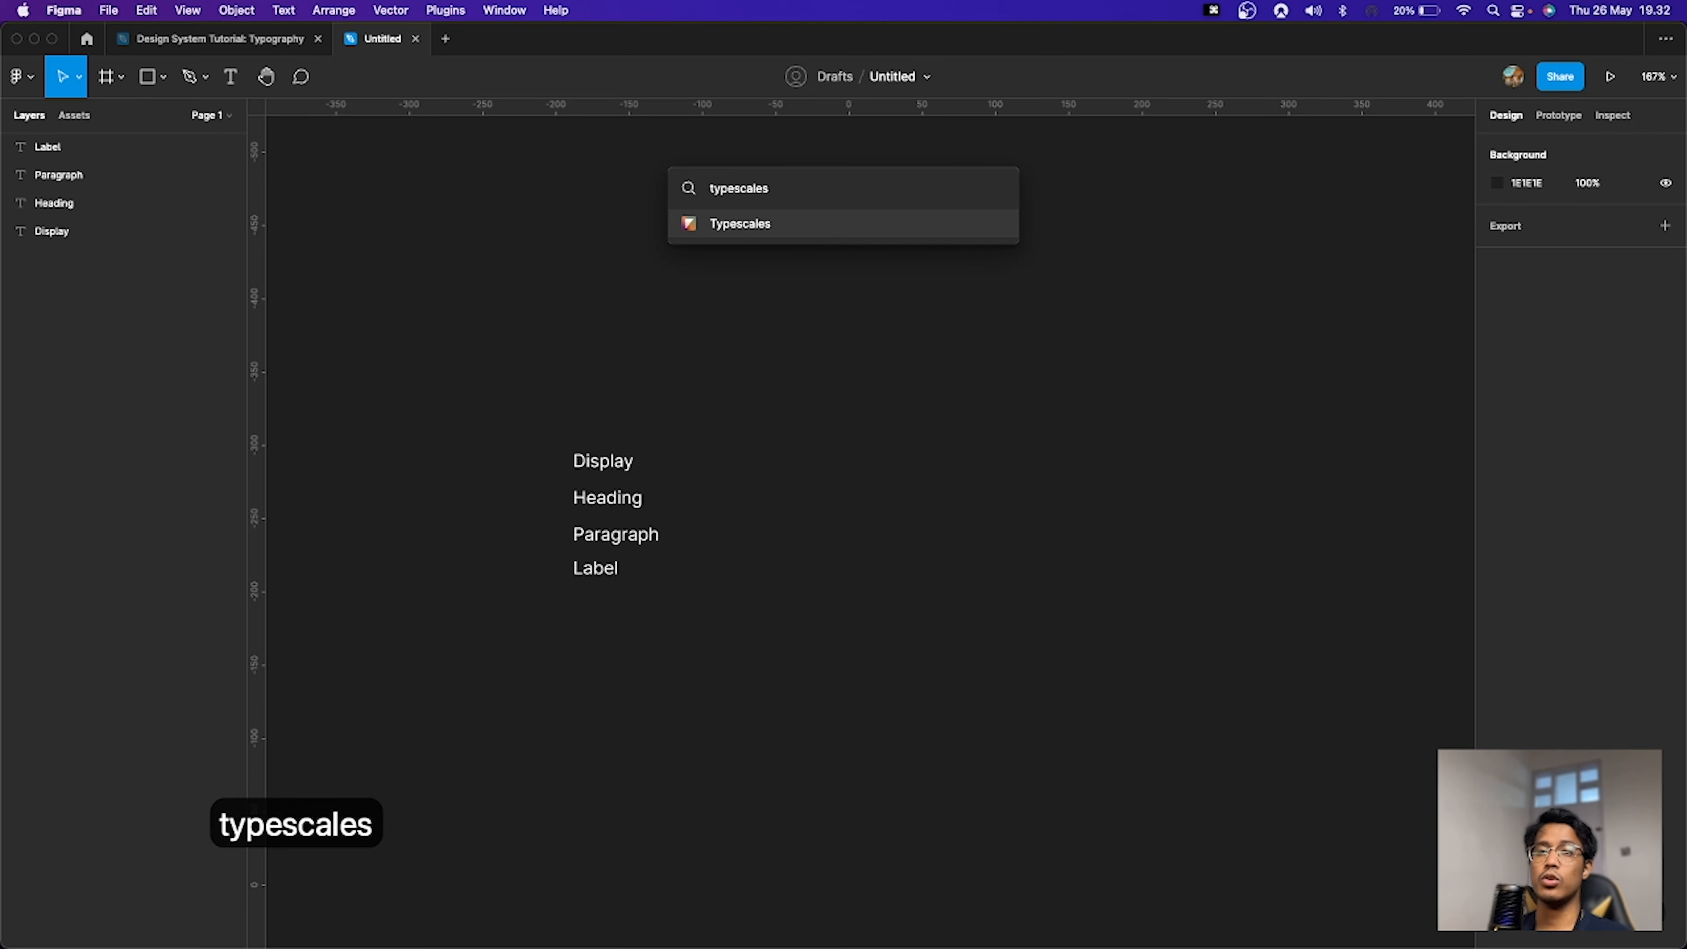
{"action": "key", "text": "Return"}
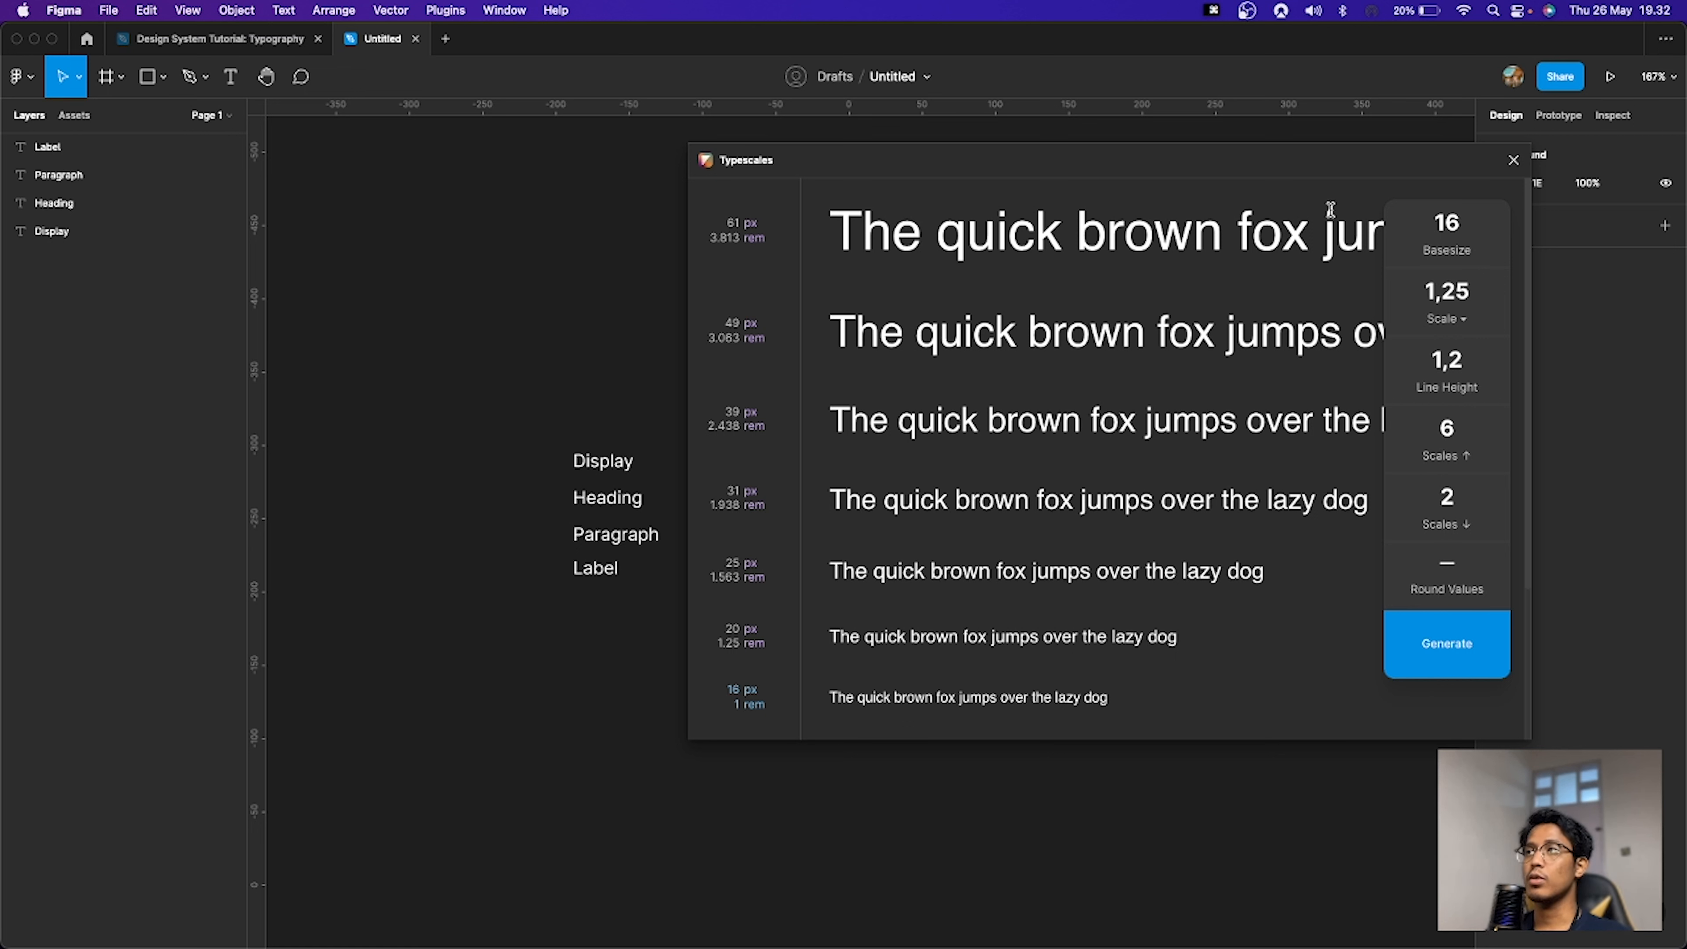
Step: Select the Major Third scale (1.25) in the Typescales plugin
{"action": "left_click", "coordinate": [1458, 322]}
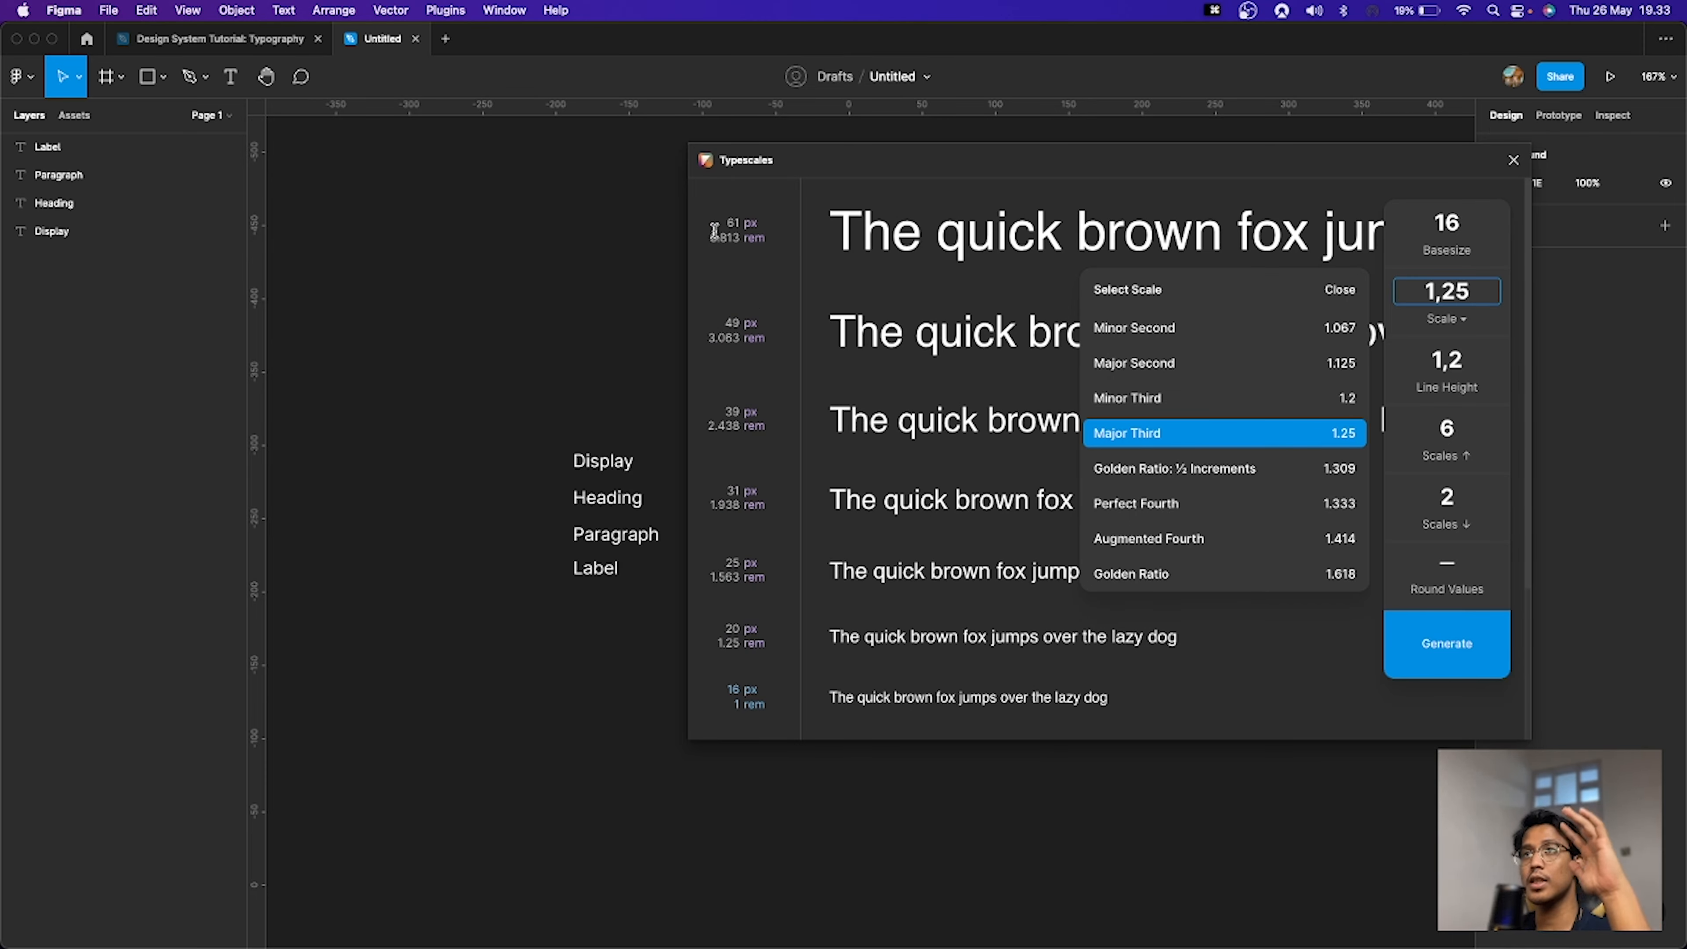
{"action": "scroll", "coordinate": [749, 484], "scroll_direction": "down", "scroll_amount": 2}
{"action": "scroll", "coordinate": [749, 484], "scroll_direction": "down", "scroll_amount": 1}
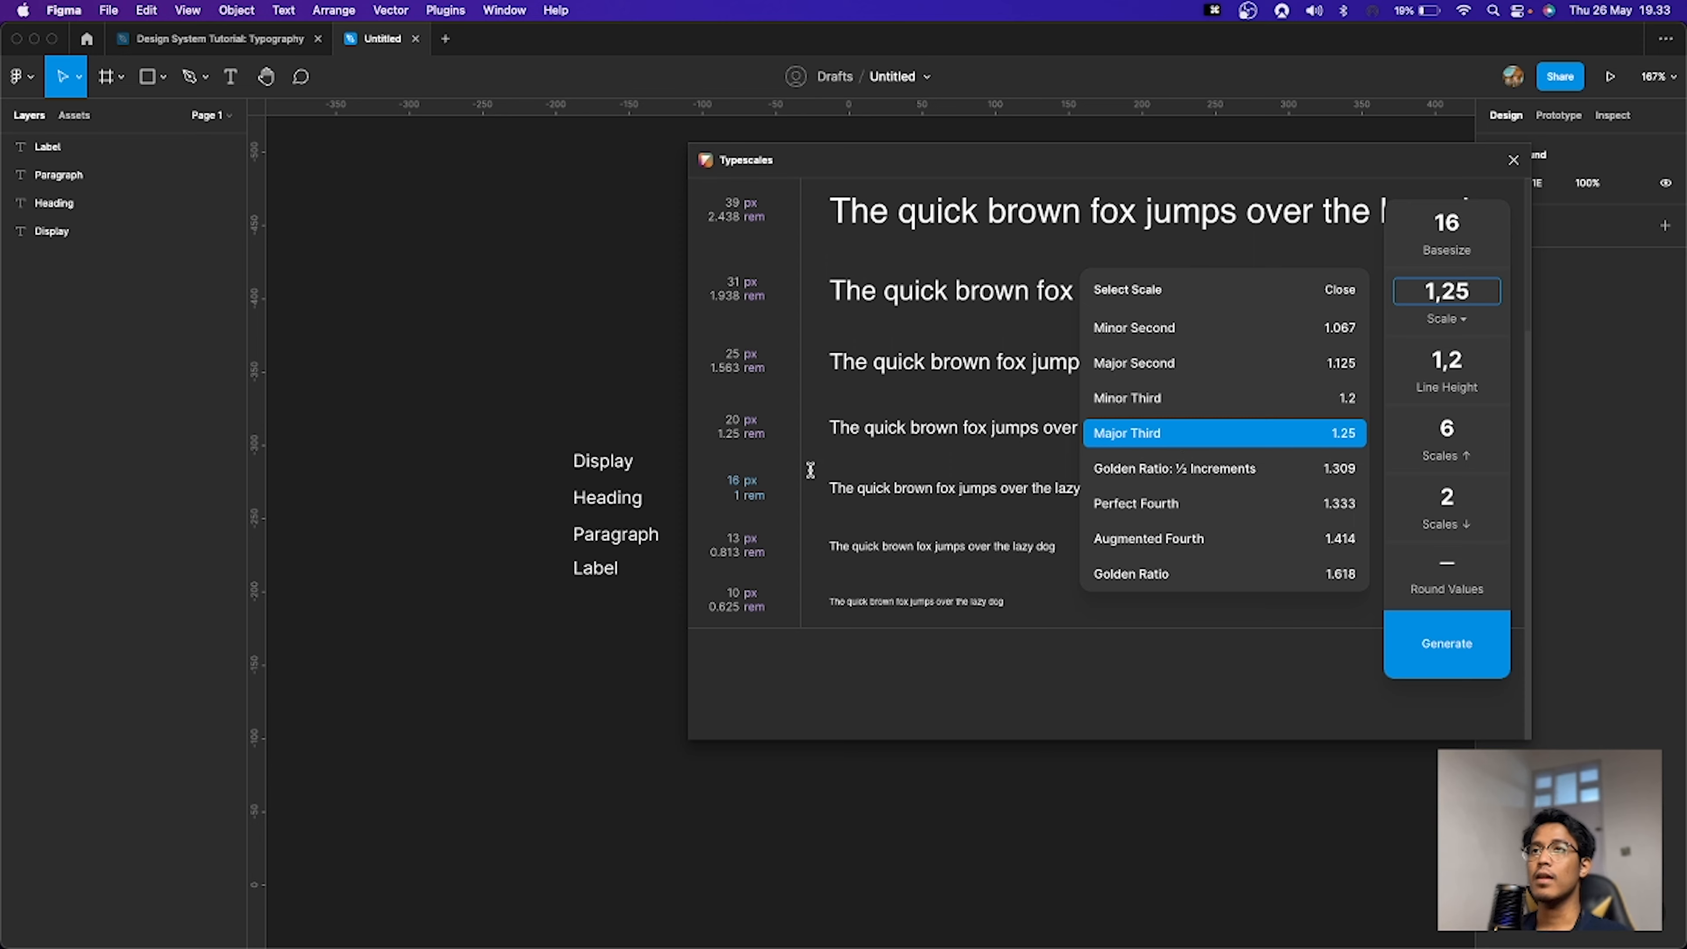
{"action": "scroll", "coordinate": [803, 478], "scroll_direction": "up", "scroll_amount": 2}
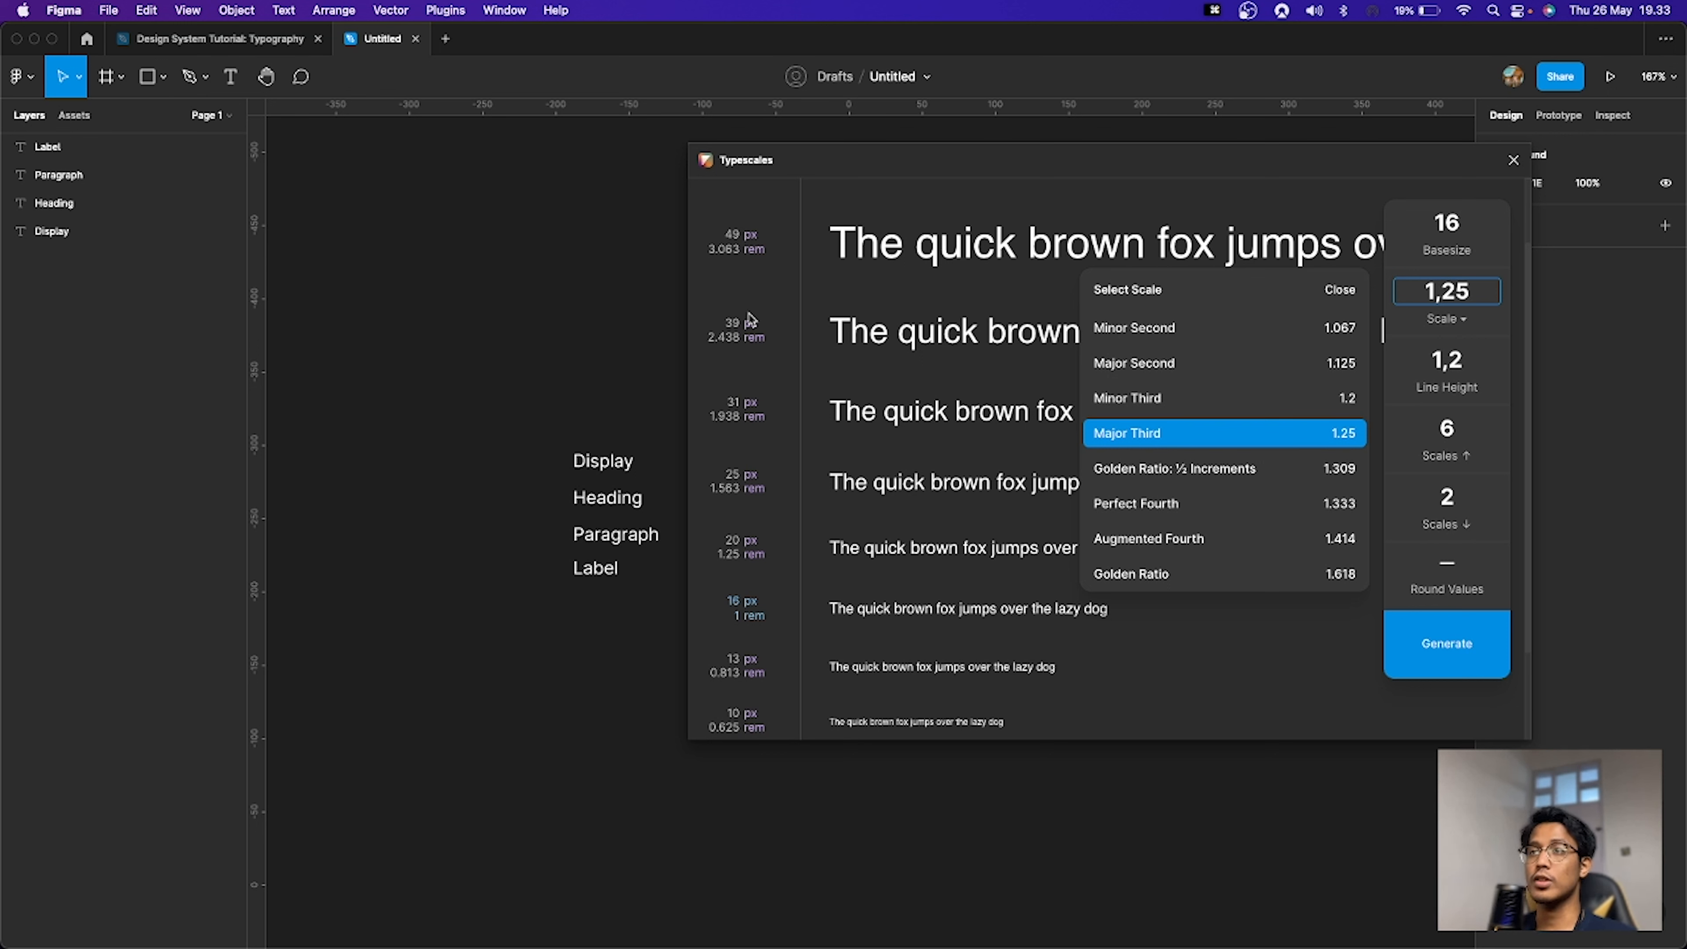
{"action": "left_click", "coordinate": [1168, 434]}
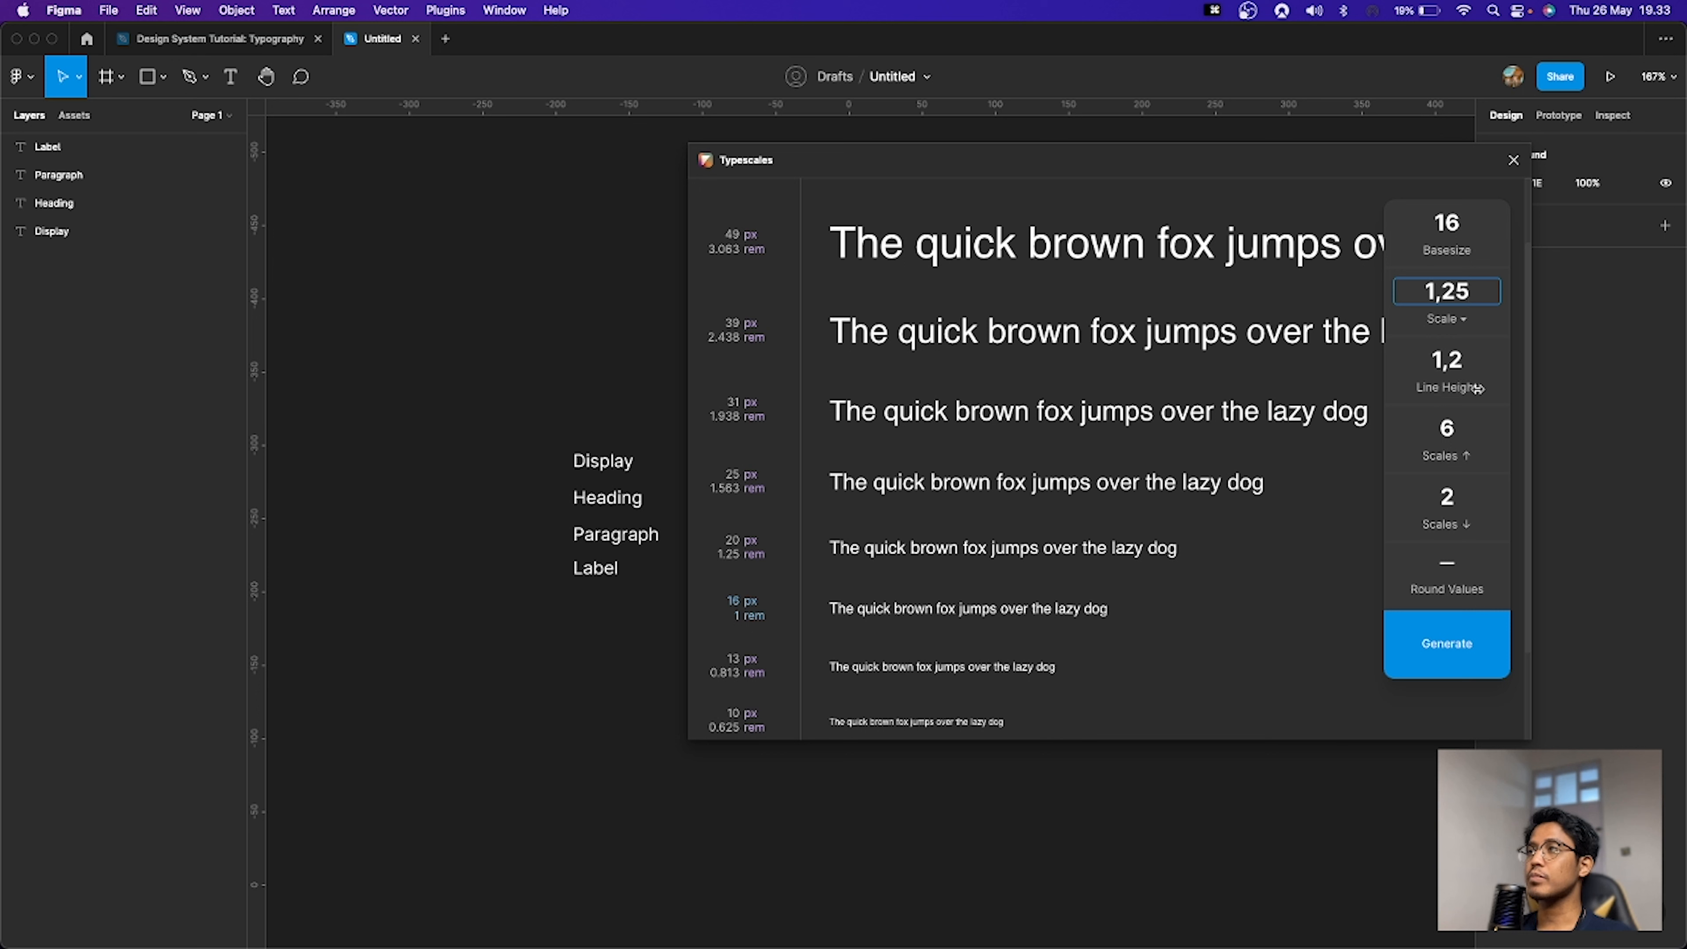
Step: Review the line height setting and the generated type scale preview sizes
{"action": "left_click", "coordinate": [1464, 388]}
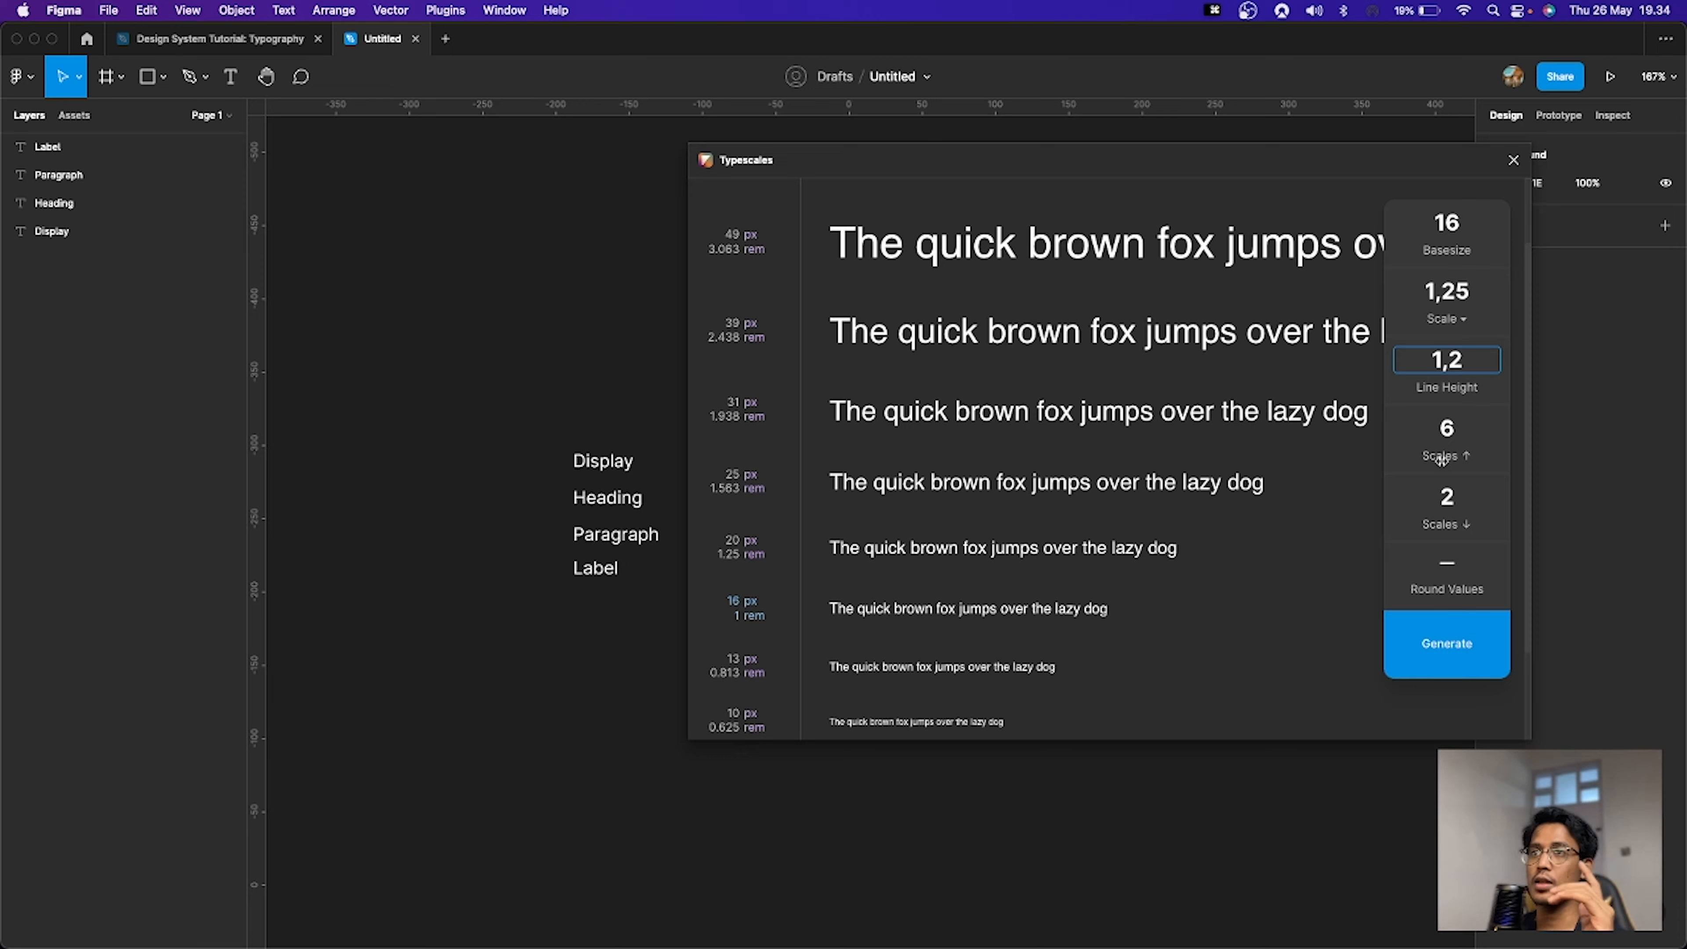
{"action": "scroll", "coordinate": [749, 433], "scroll_direction": "down", "scroll_amount": 2}
{"action": "scroll", "coordinate": [749, 422], "scroll_direction": "up", "scroll_amount": 3}
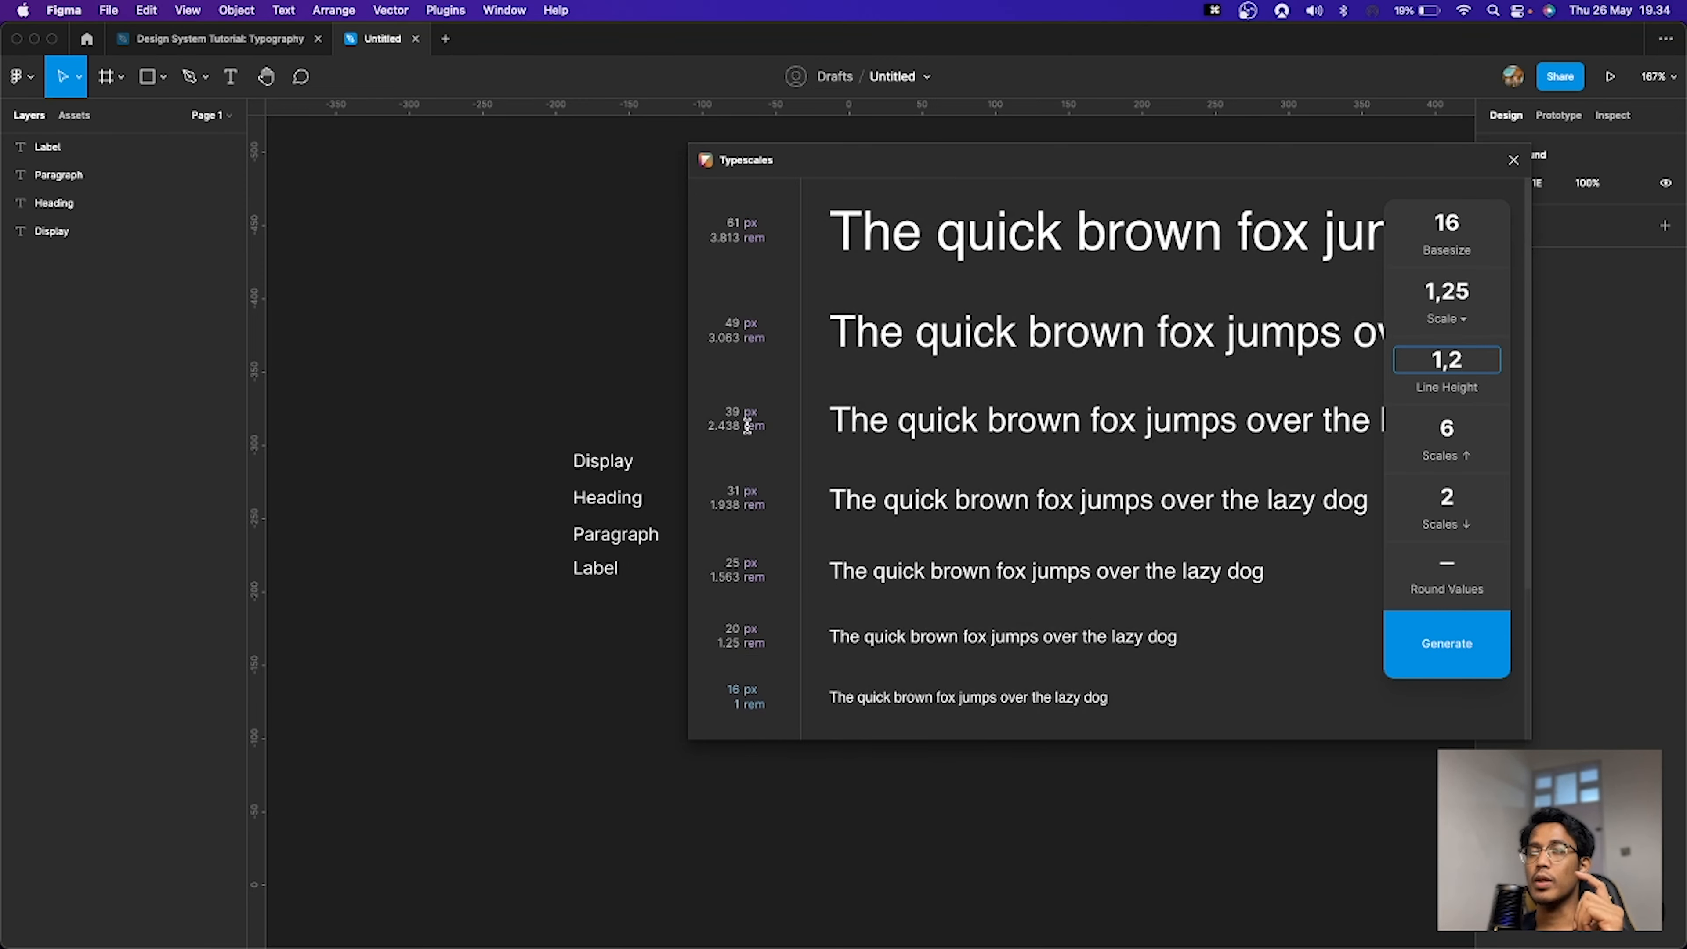
{"action": "scroll", "coordinate": [747, 423], "scroll_direction": "up", "scroll_amount": 2}
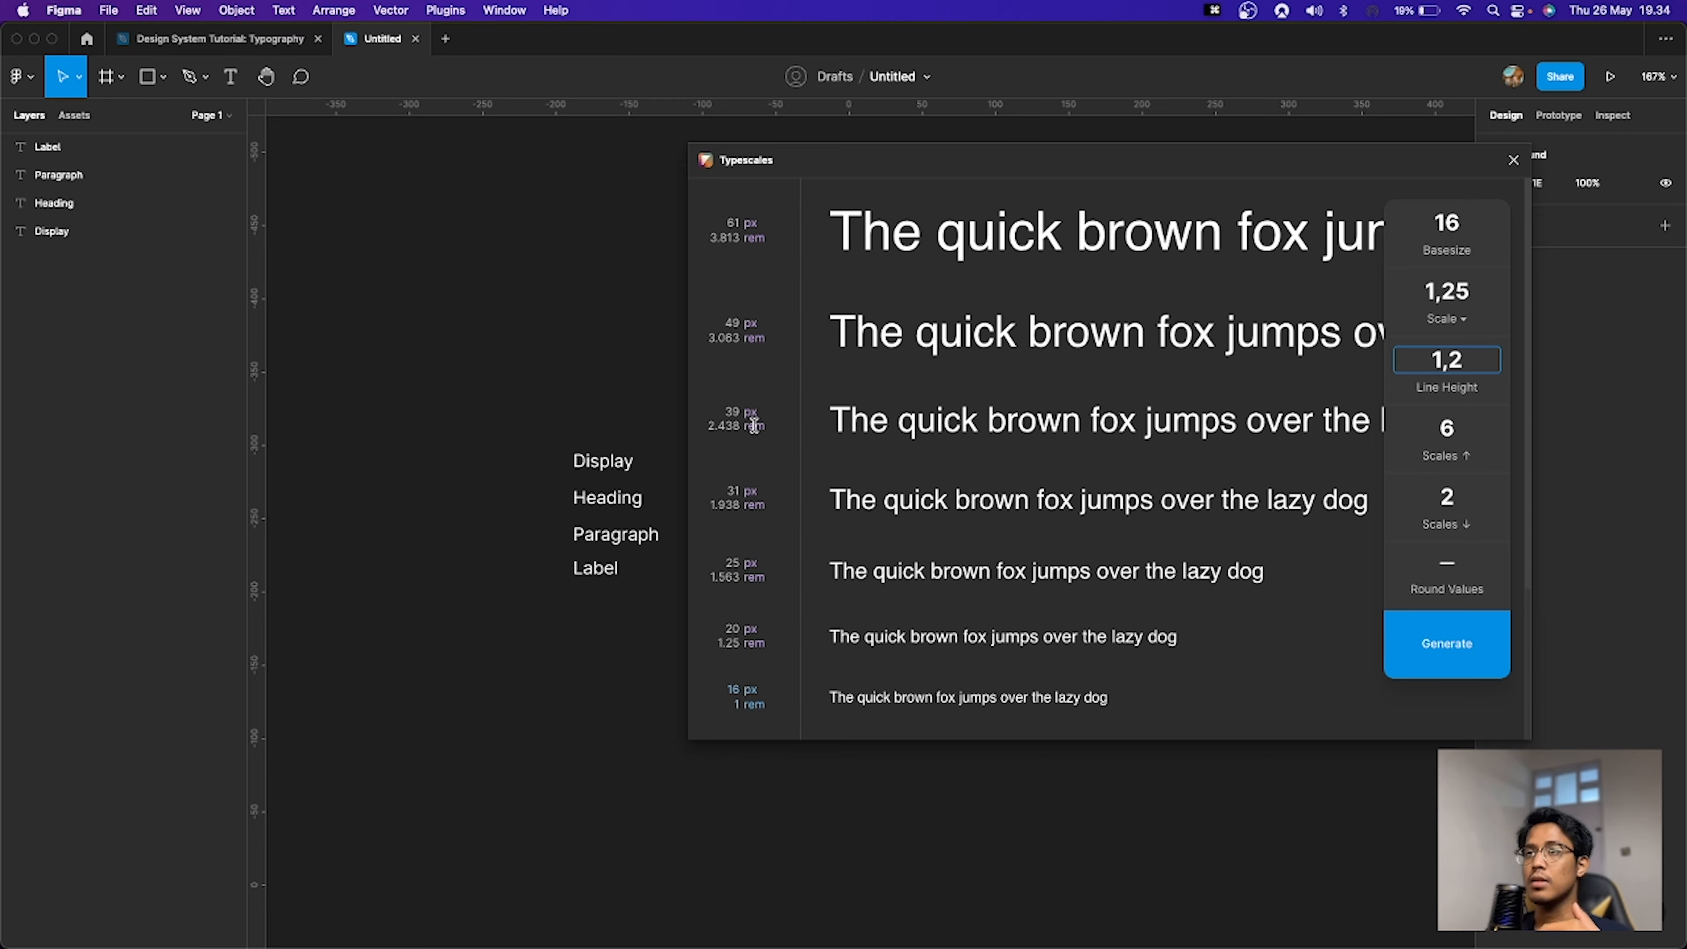
{"action": "scroll", "coordinate": [754, 425], "scroll_direction": "down", "scroll_amount": 3}
{"action": "scroll", "coordinate": [755, 429], "scroll_direction": "down", "scroll_amount": 1}
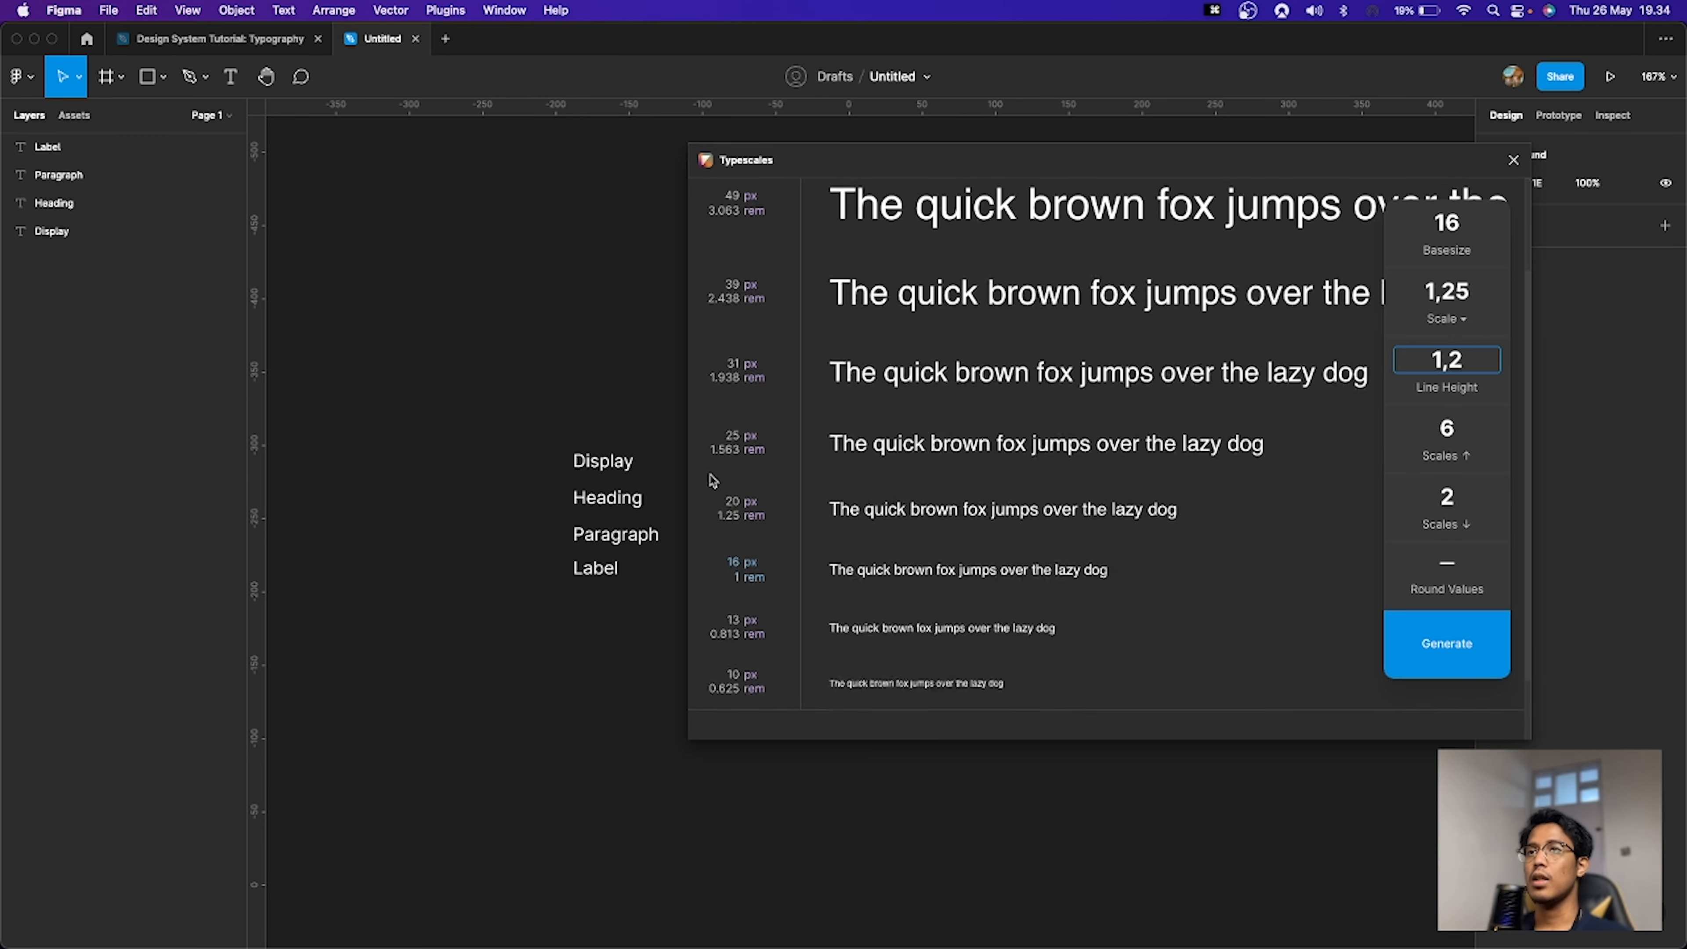
Step: Compare the type scale preview with the Round Values option switched on and off
{"action": "scroll", "coordinate": [725, 477], "scroll_direction": "up", "scroll_amount": 1}
{"action": "scroll", "coordinate": [732, 474], "scroll_direction": "up", "scroll_amount": 2}
{"action": "scroll", "coordinate": [732, 474], "scroll_direction": "down", "scroll_amount": 3}
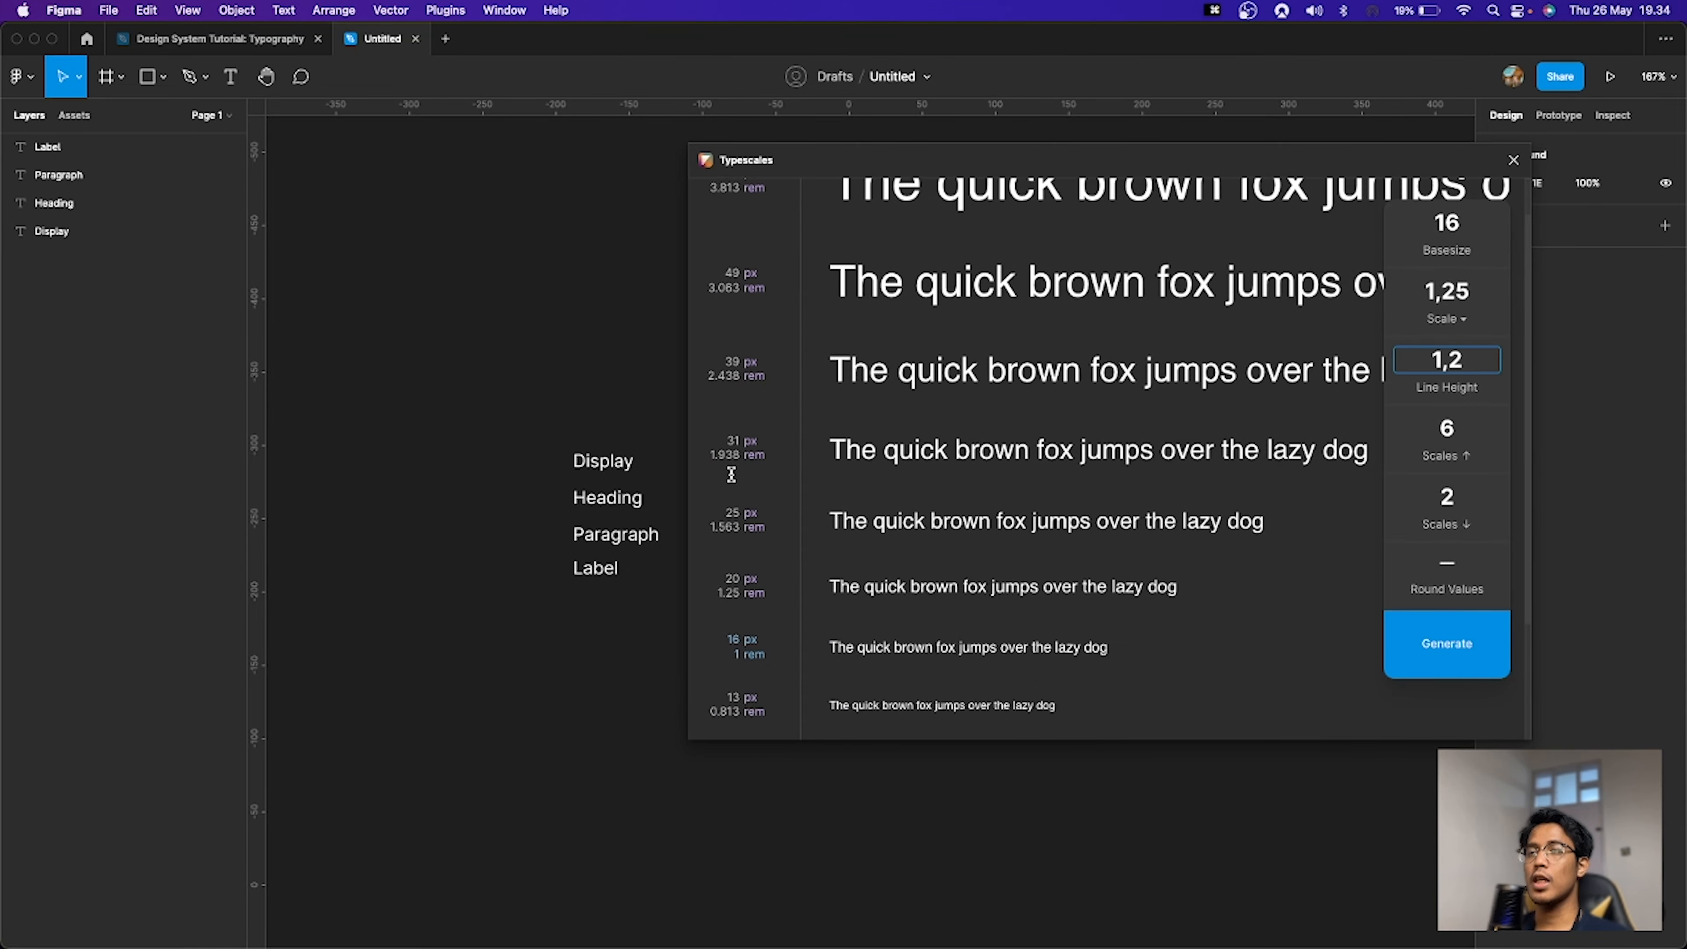
{"action": "left_click_drag", "start_coordinate": [886, 166], "coordinate": [1042, 150]}
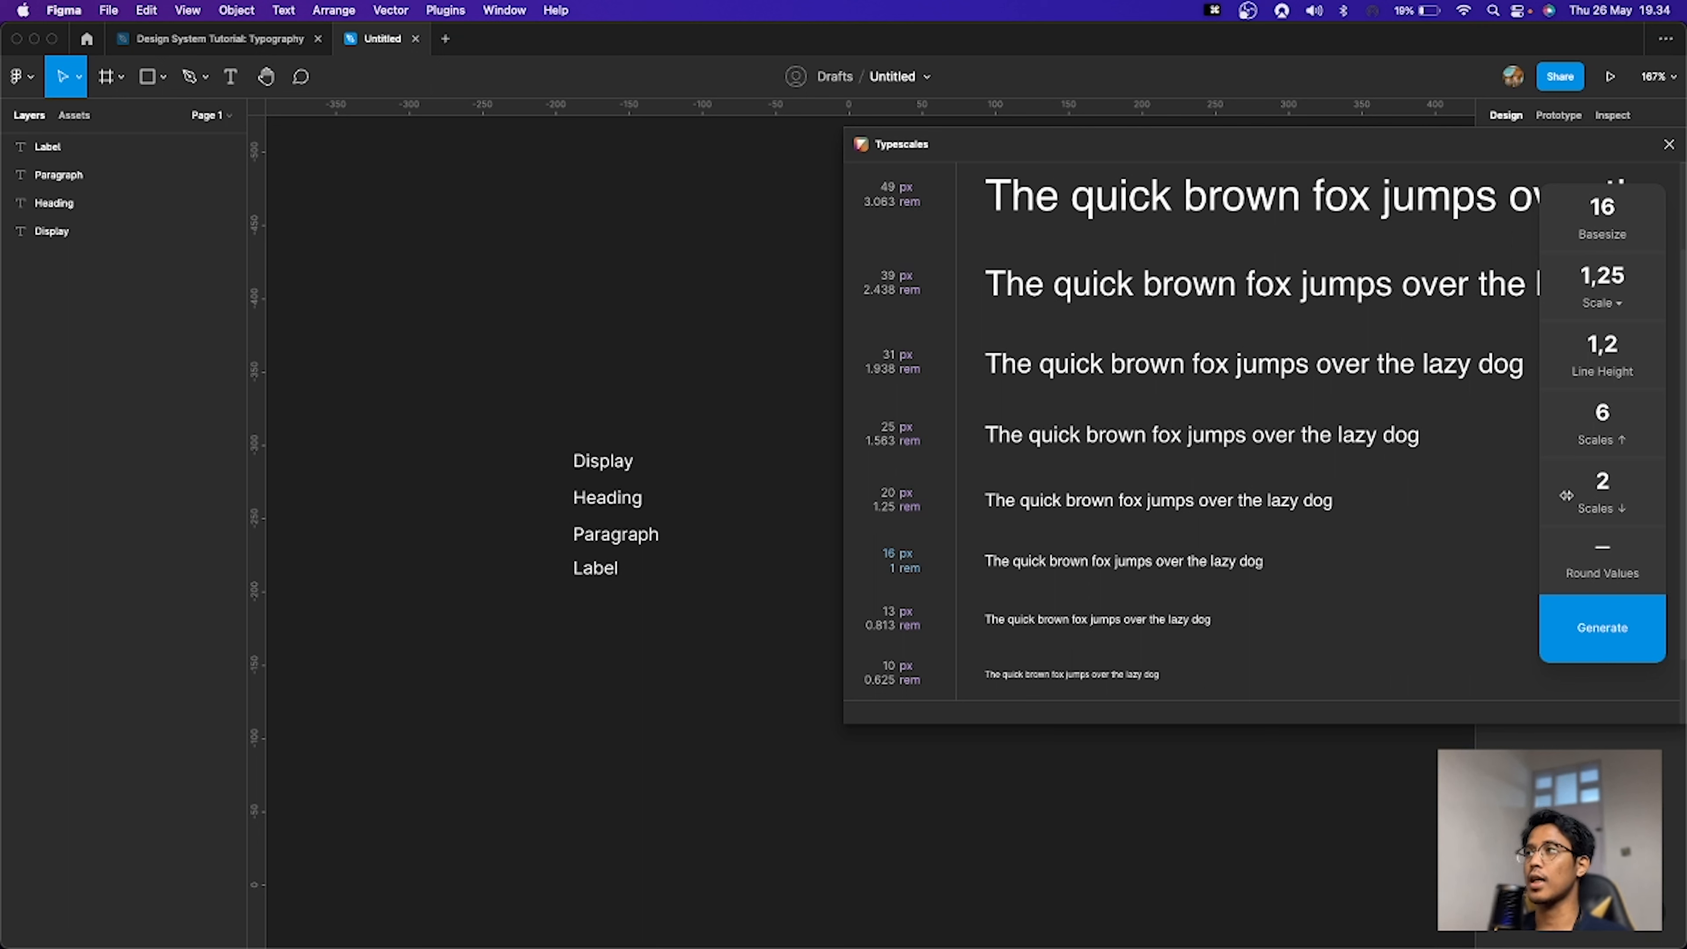
{"action": "left_click", "coordinate": [1606, 555]}
{"action": "left_click", "coordinate": [1606, 555]}
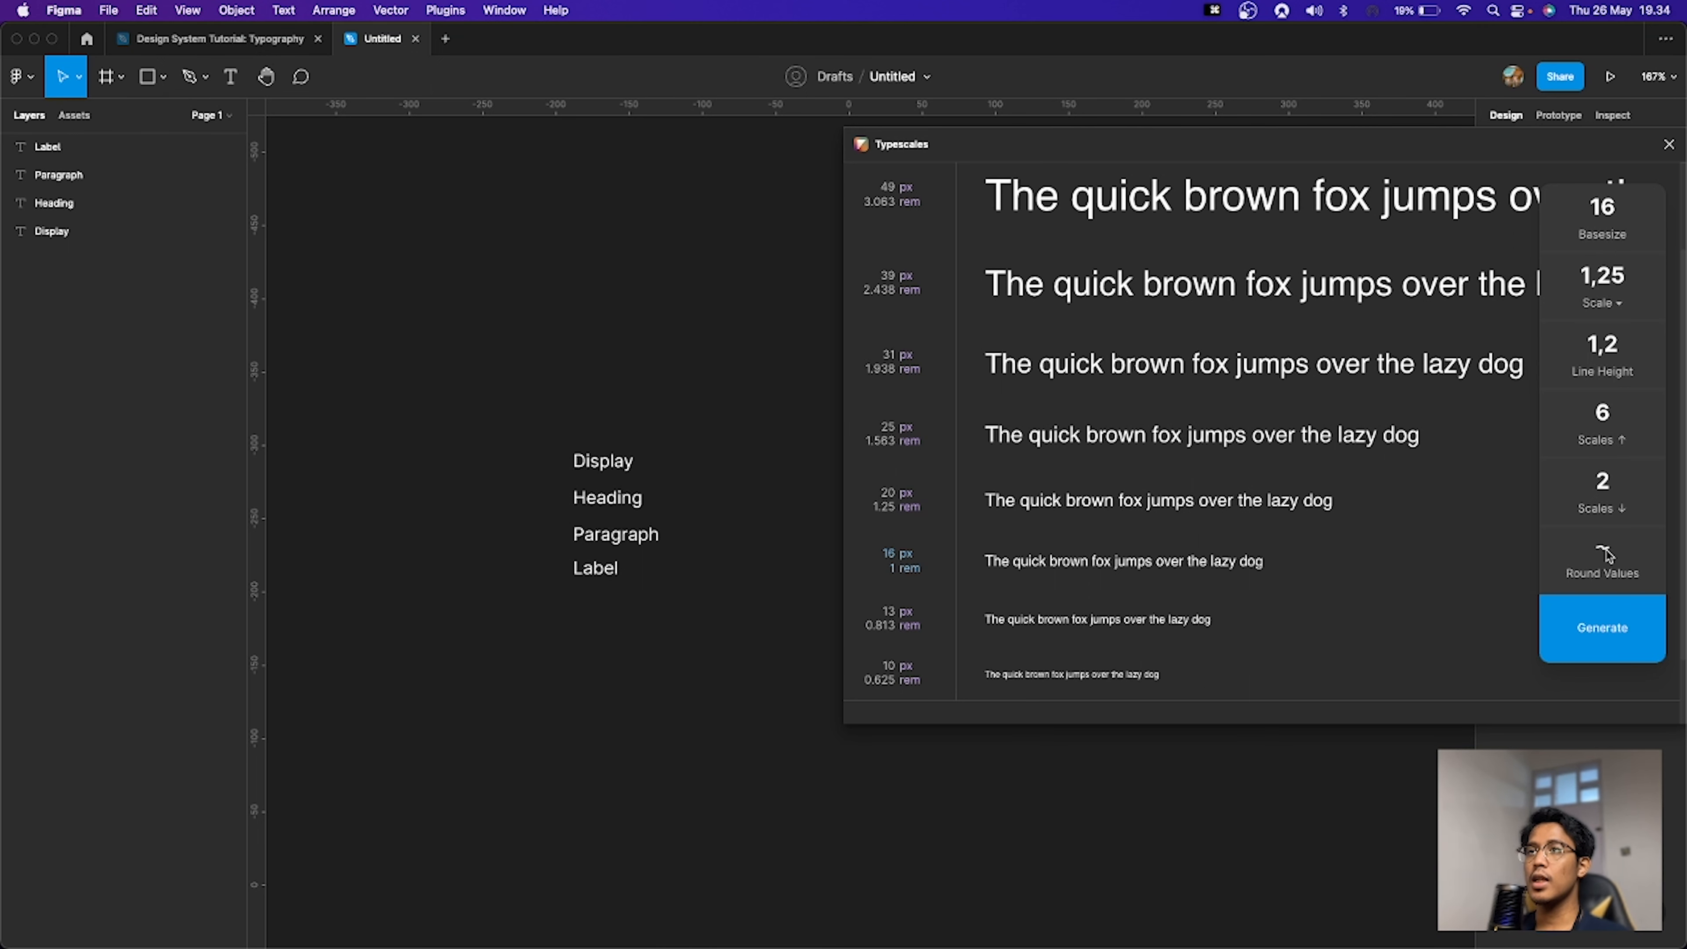
{"action": "left_click", "coordinate": [1606, 555]}
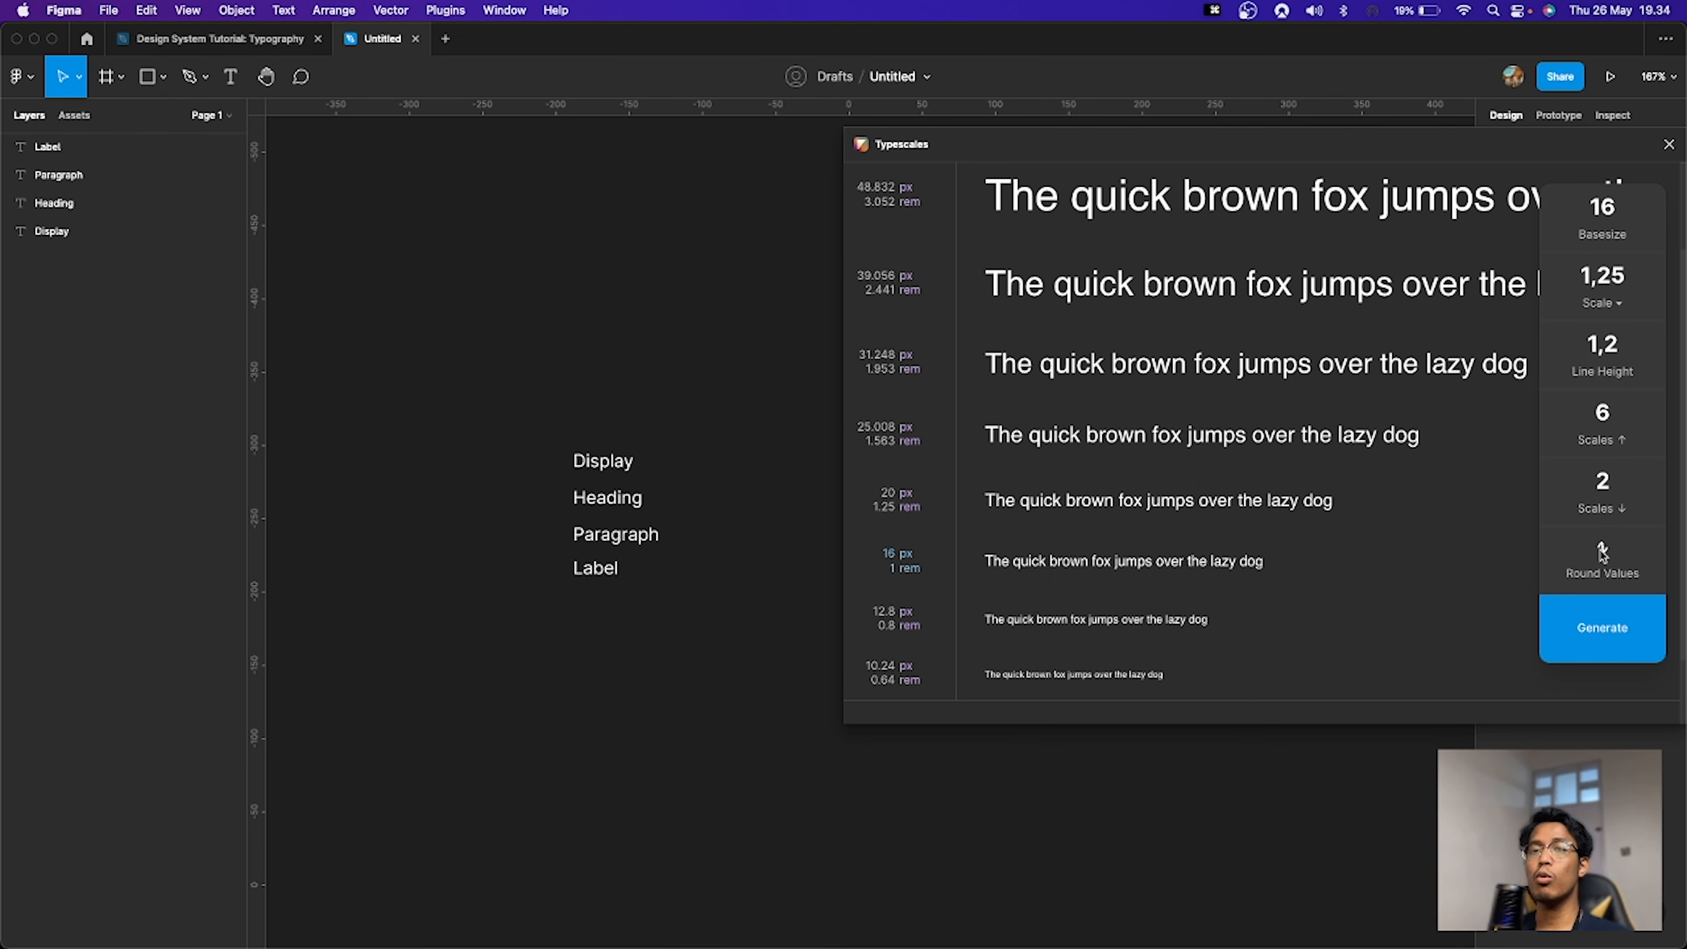
{"action": "left_click", "coordinate": [1603, 555]}
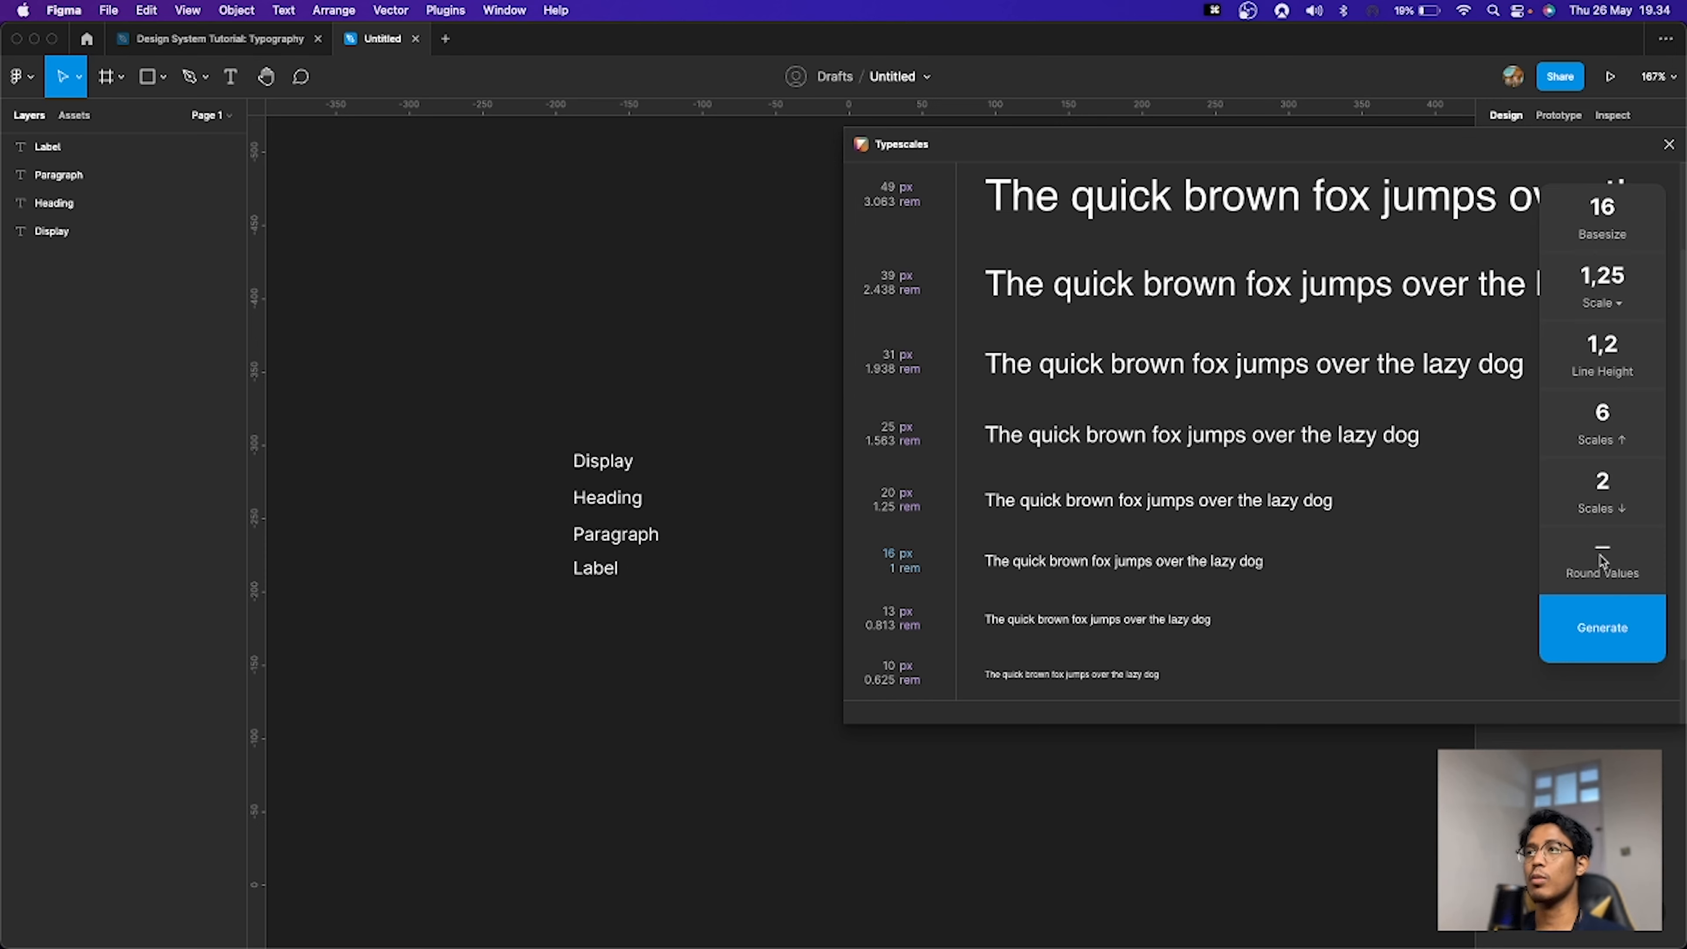
{"action": "left_click", "coordinate": [1603, 555]}
{"action": "left_click", "coordinate": [1603, 556]}
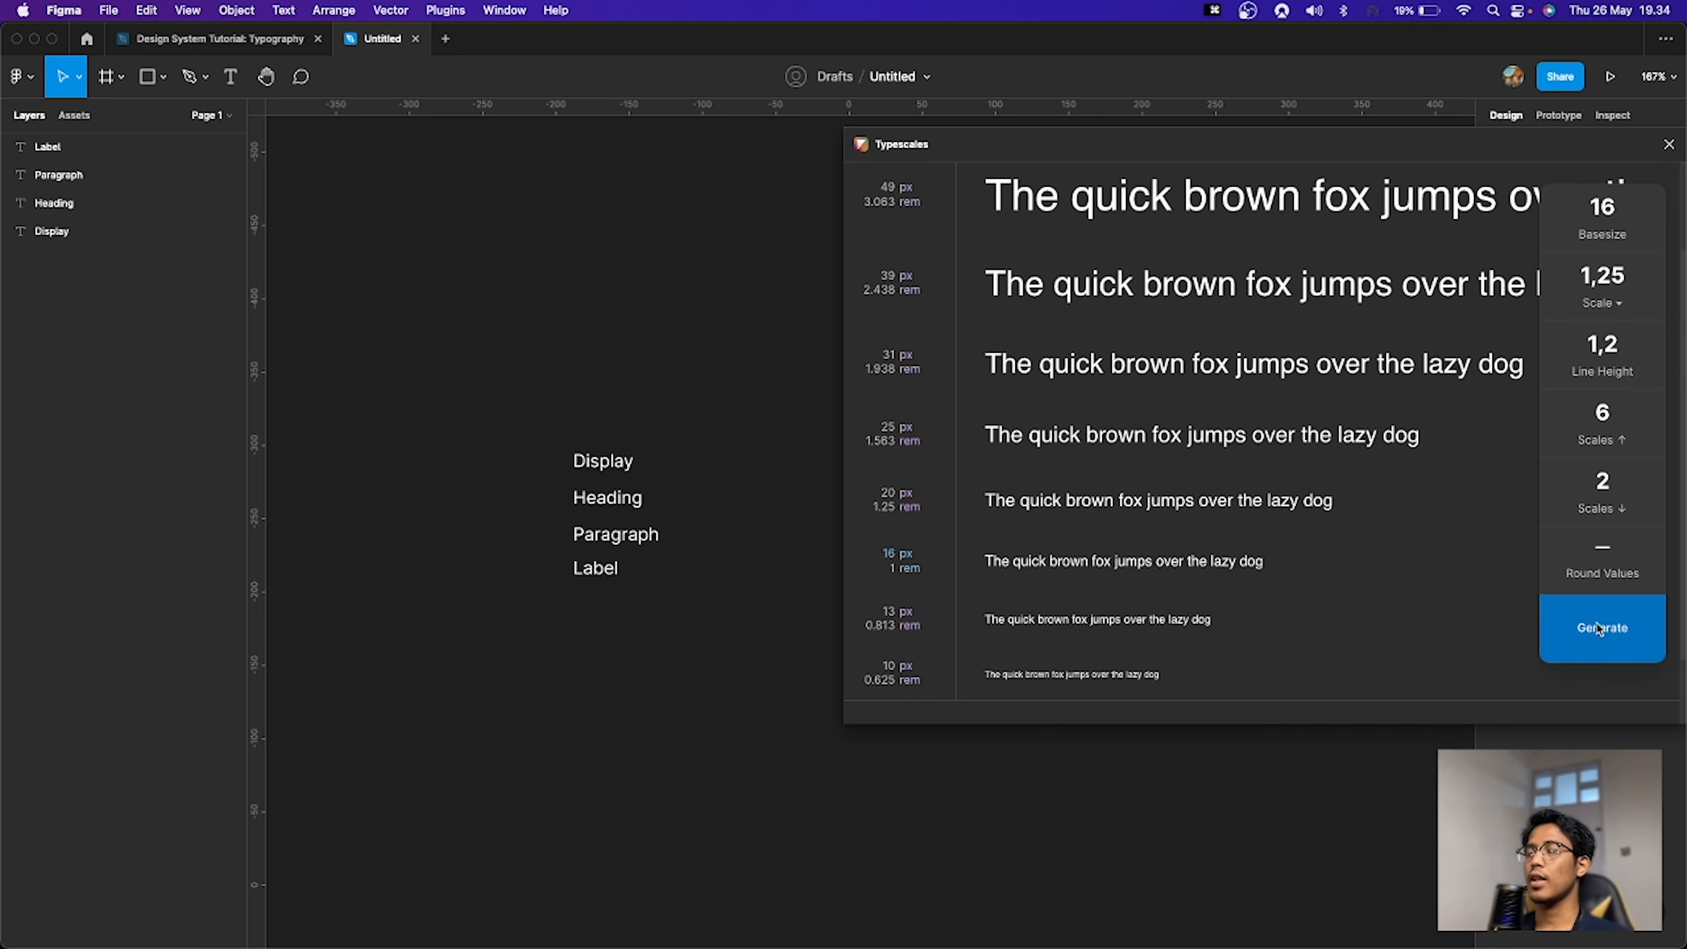
Step: Generate the 16 px base, 1.25 scale type specimen onto the canvas
{"action": "scroll", "coordinate": [1411, 525], "scroll_direction": "up", "scroll_amount": 5}
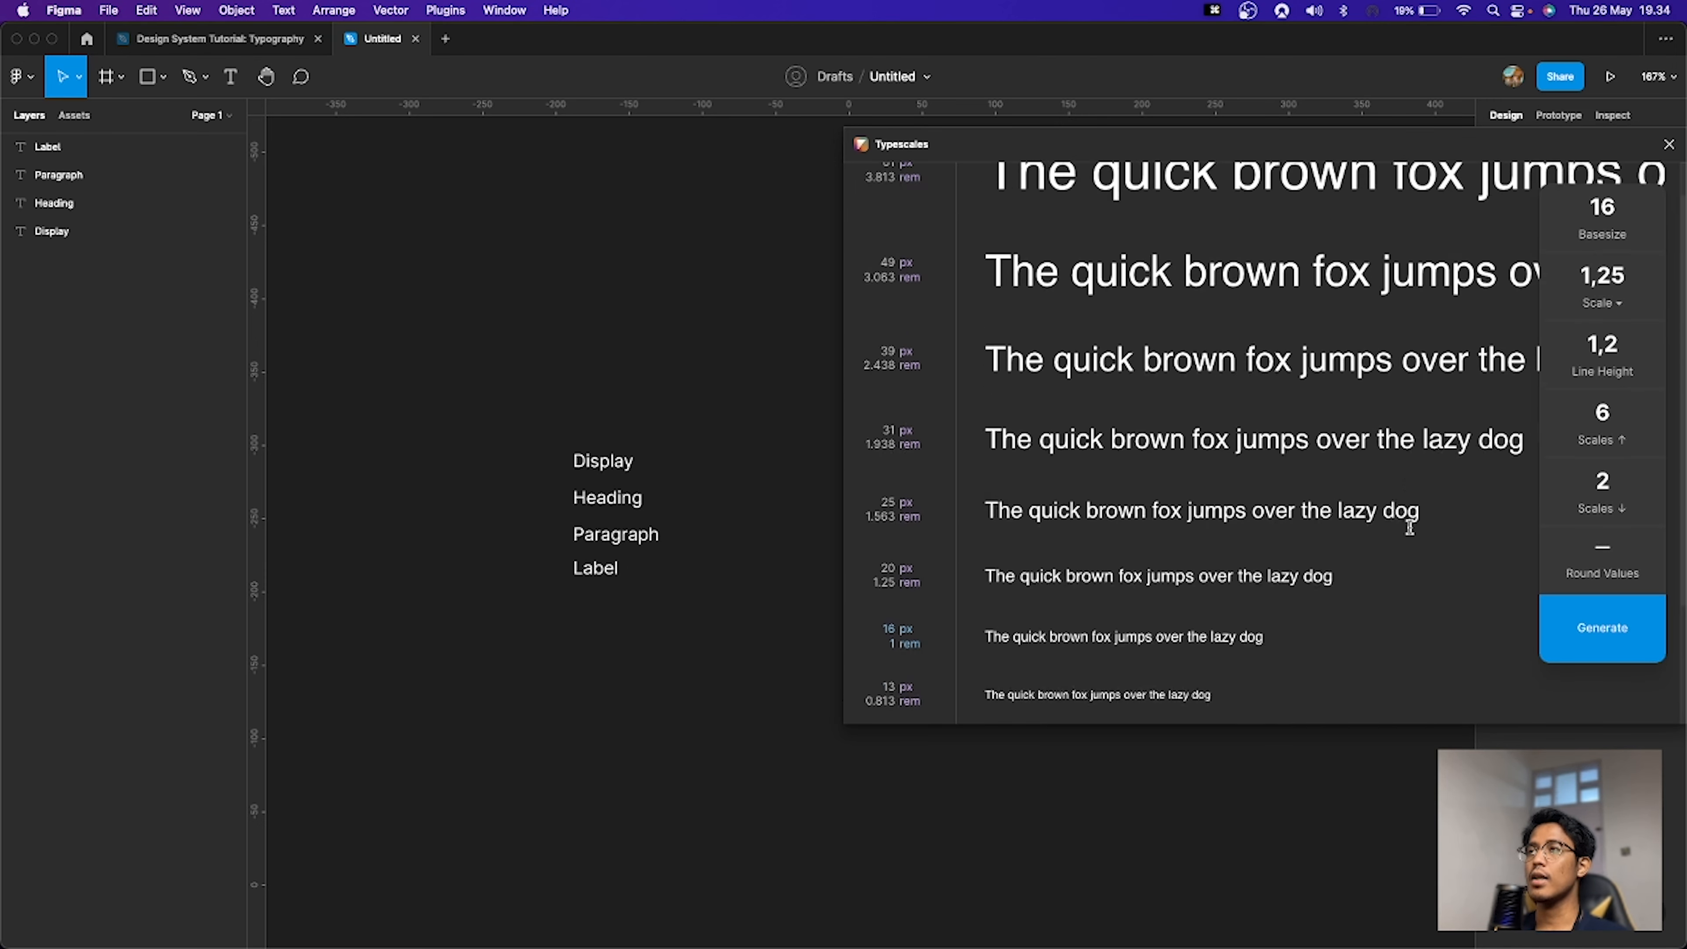
{"action": "left_click", "coordinate": [1599, 628]}
{"action": "scroll", "coordinate": [1008, 473], "scroll_direction": "down", "scroll_amount": 5}
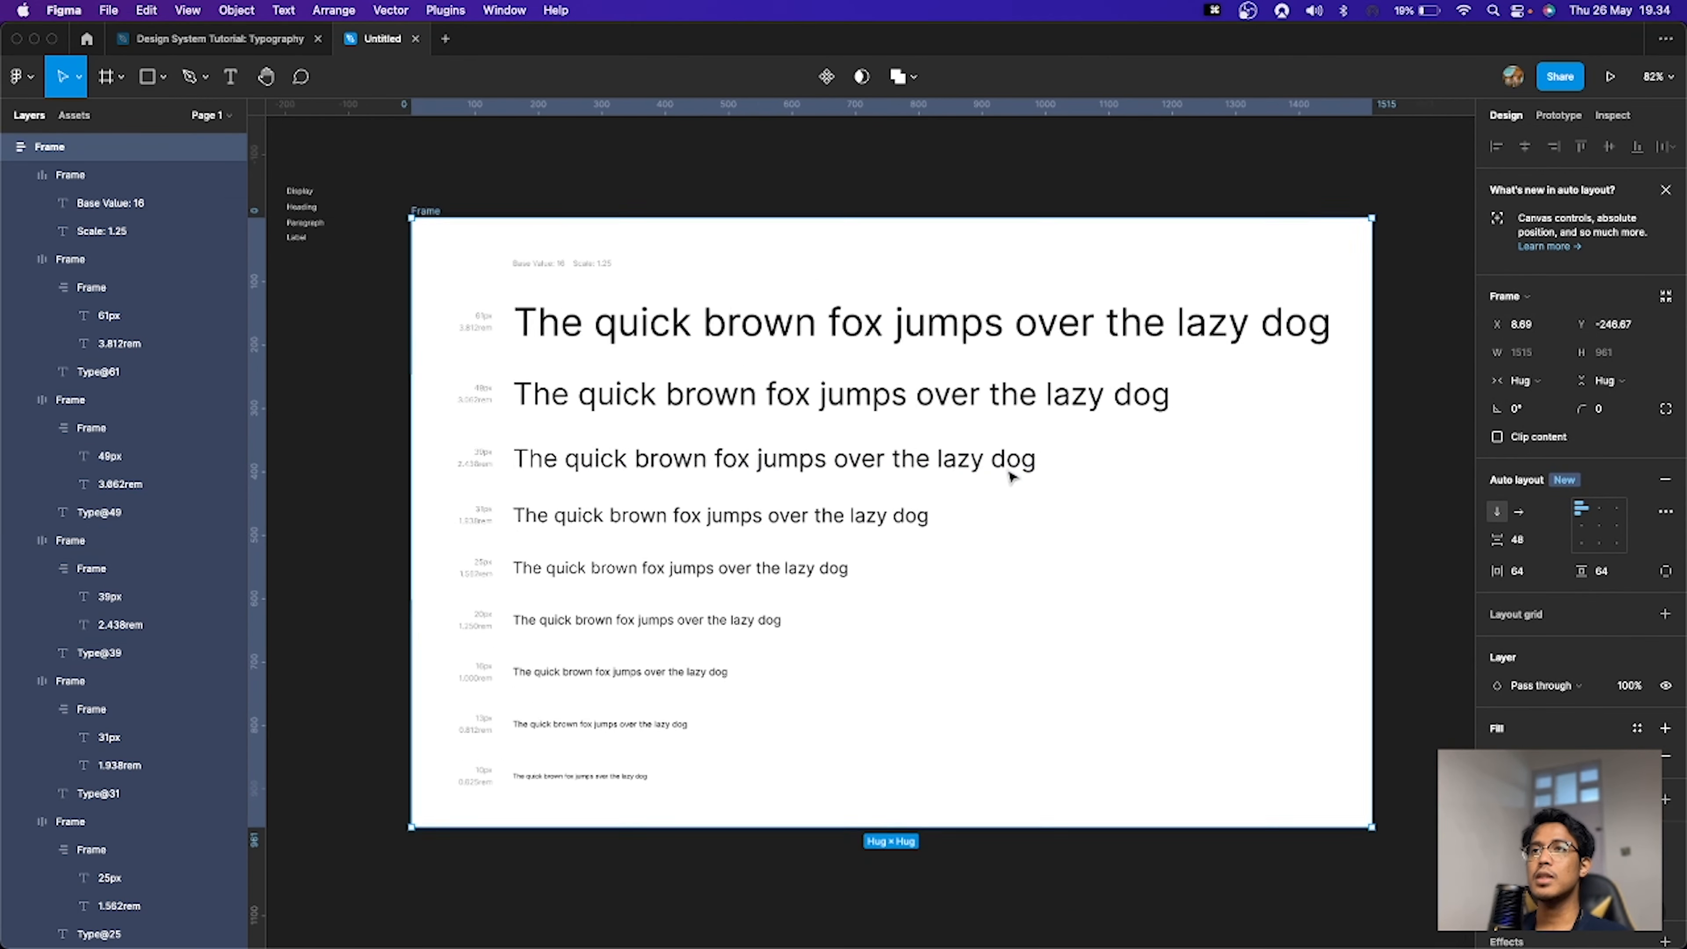
{"action": "scroll", "coordinate": [948, 454], "scroll_direction": "up", "scroll_amount": 5}
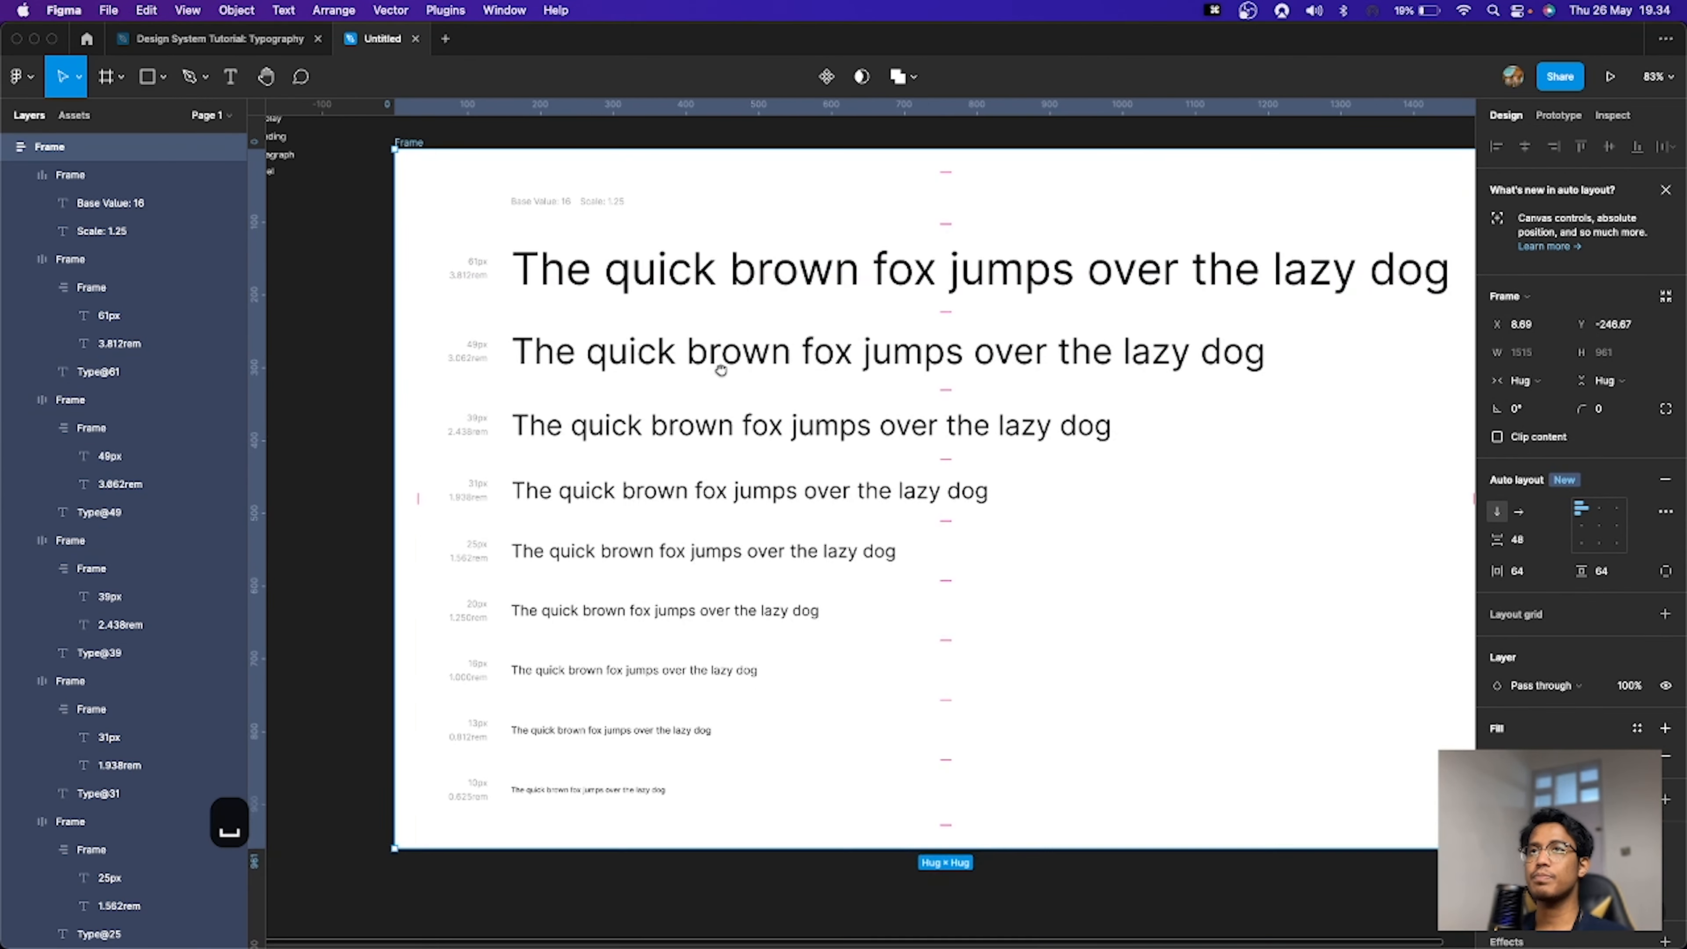
{"action": "scroll", "coordinate": [715, 365], "scroll_direction": "down", "scroll_amount": 2}
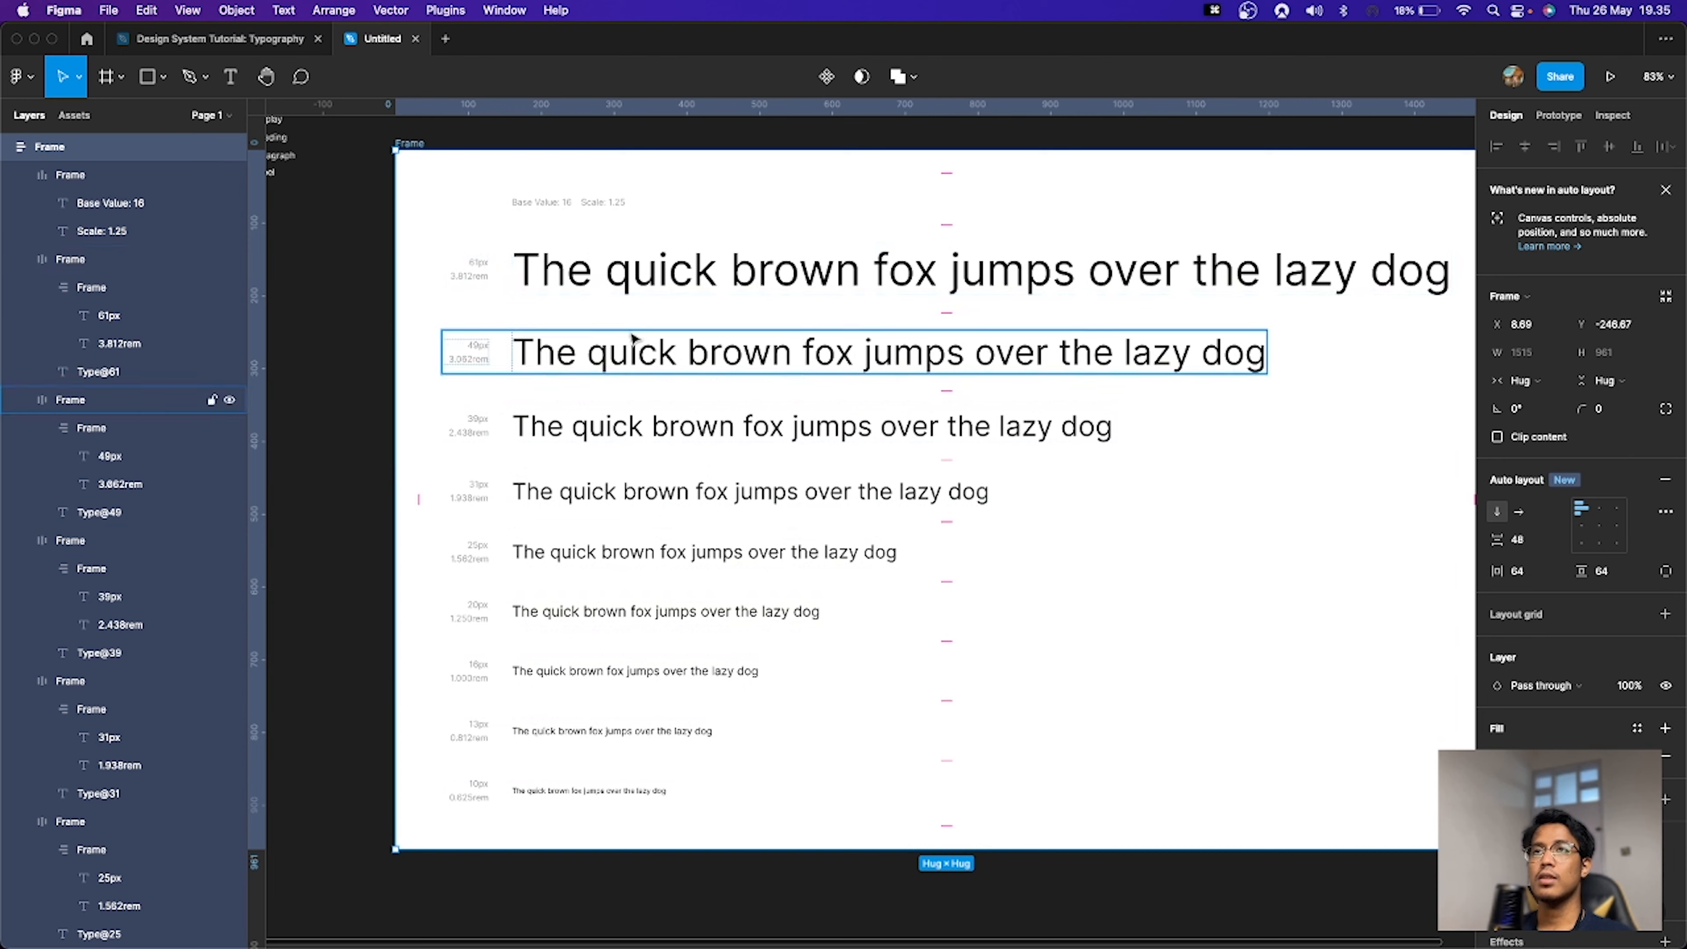
Step: Set the largest sample line's font size to 60
{"action": "double_click", "coordinate": [666, 278]}
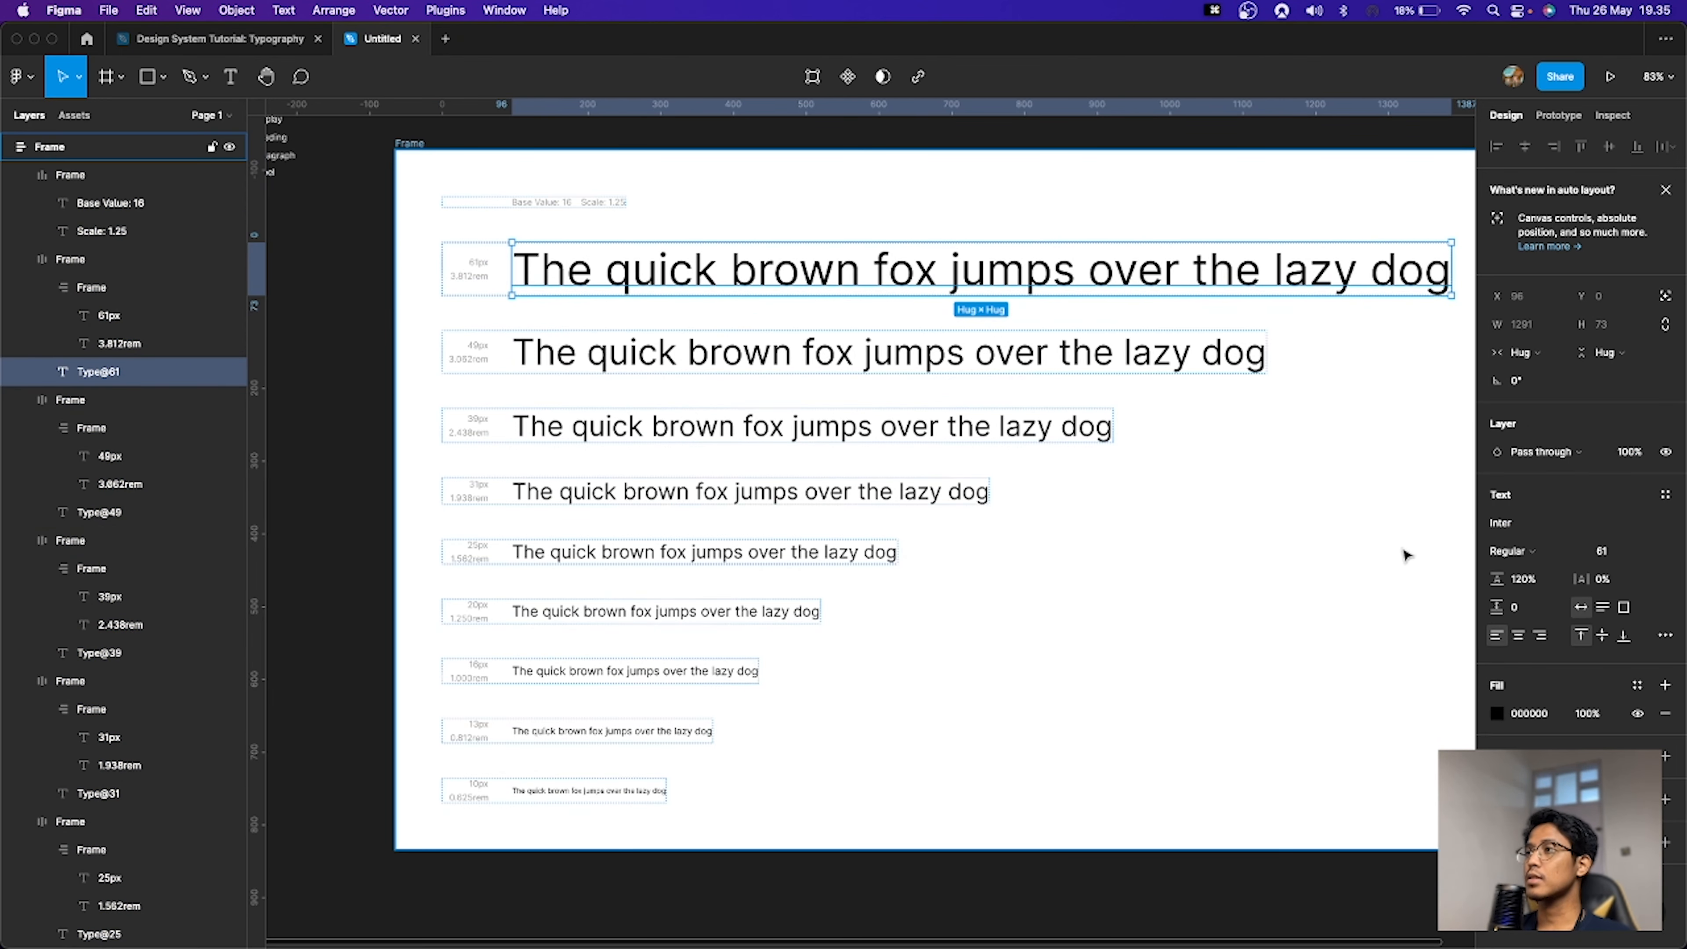
{"action": "left_click", "coordinate": [1623, 561]}
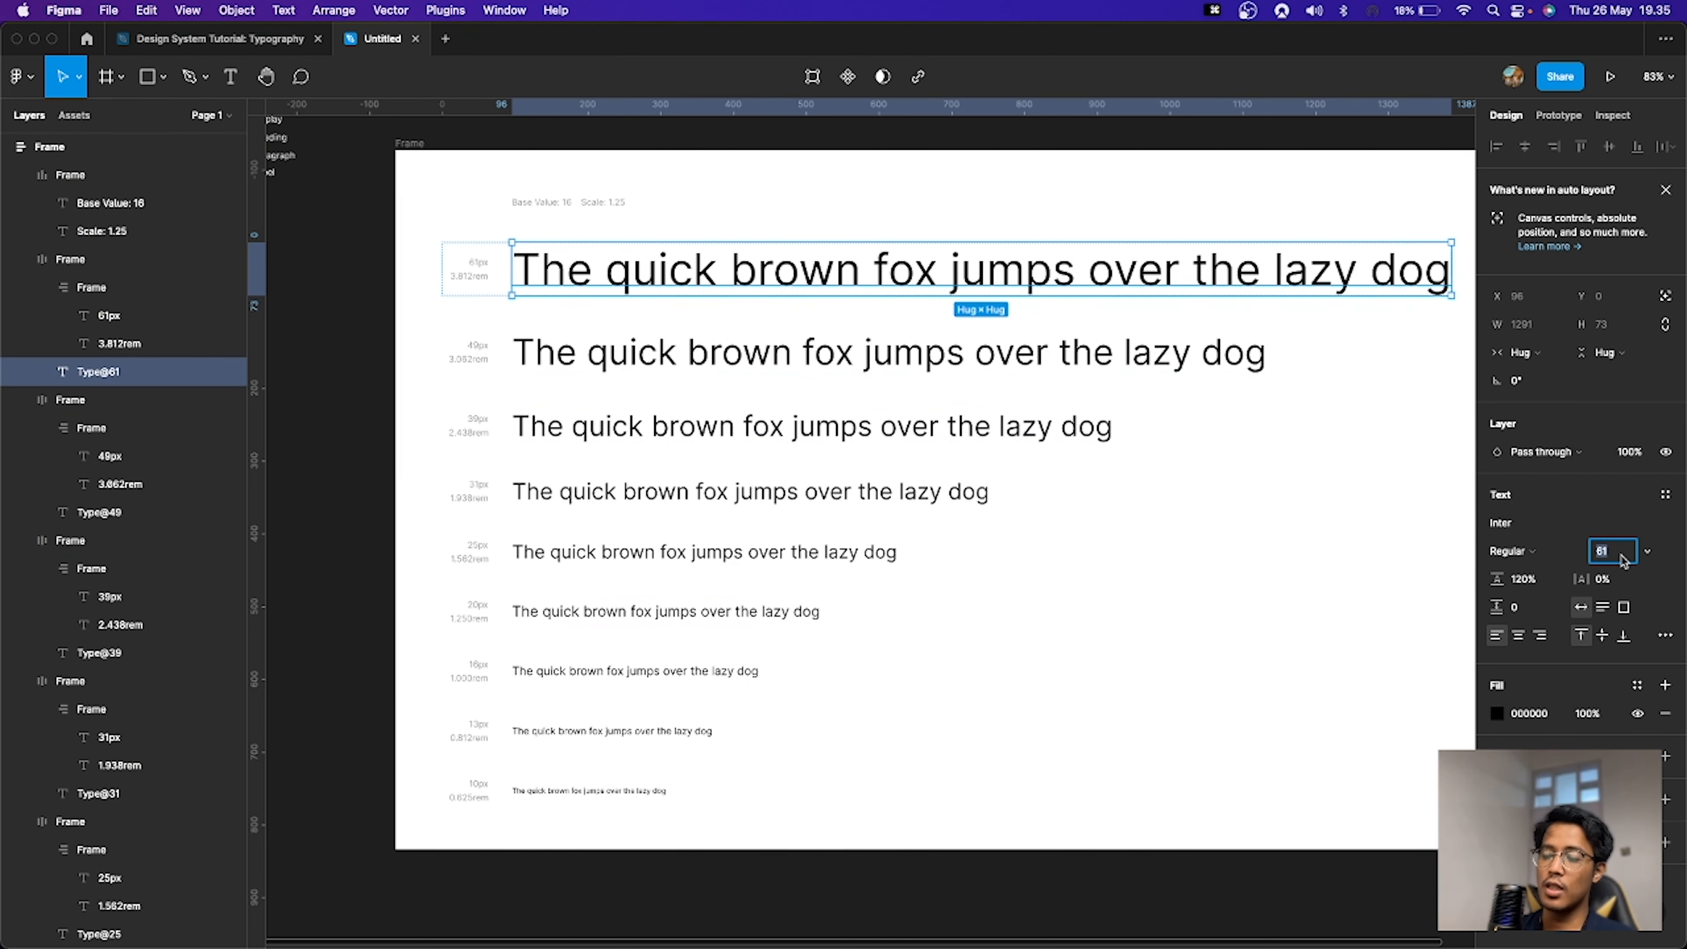
{"action": "type", "text": "60"}
{"action": "key", "text": "Return"}
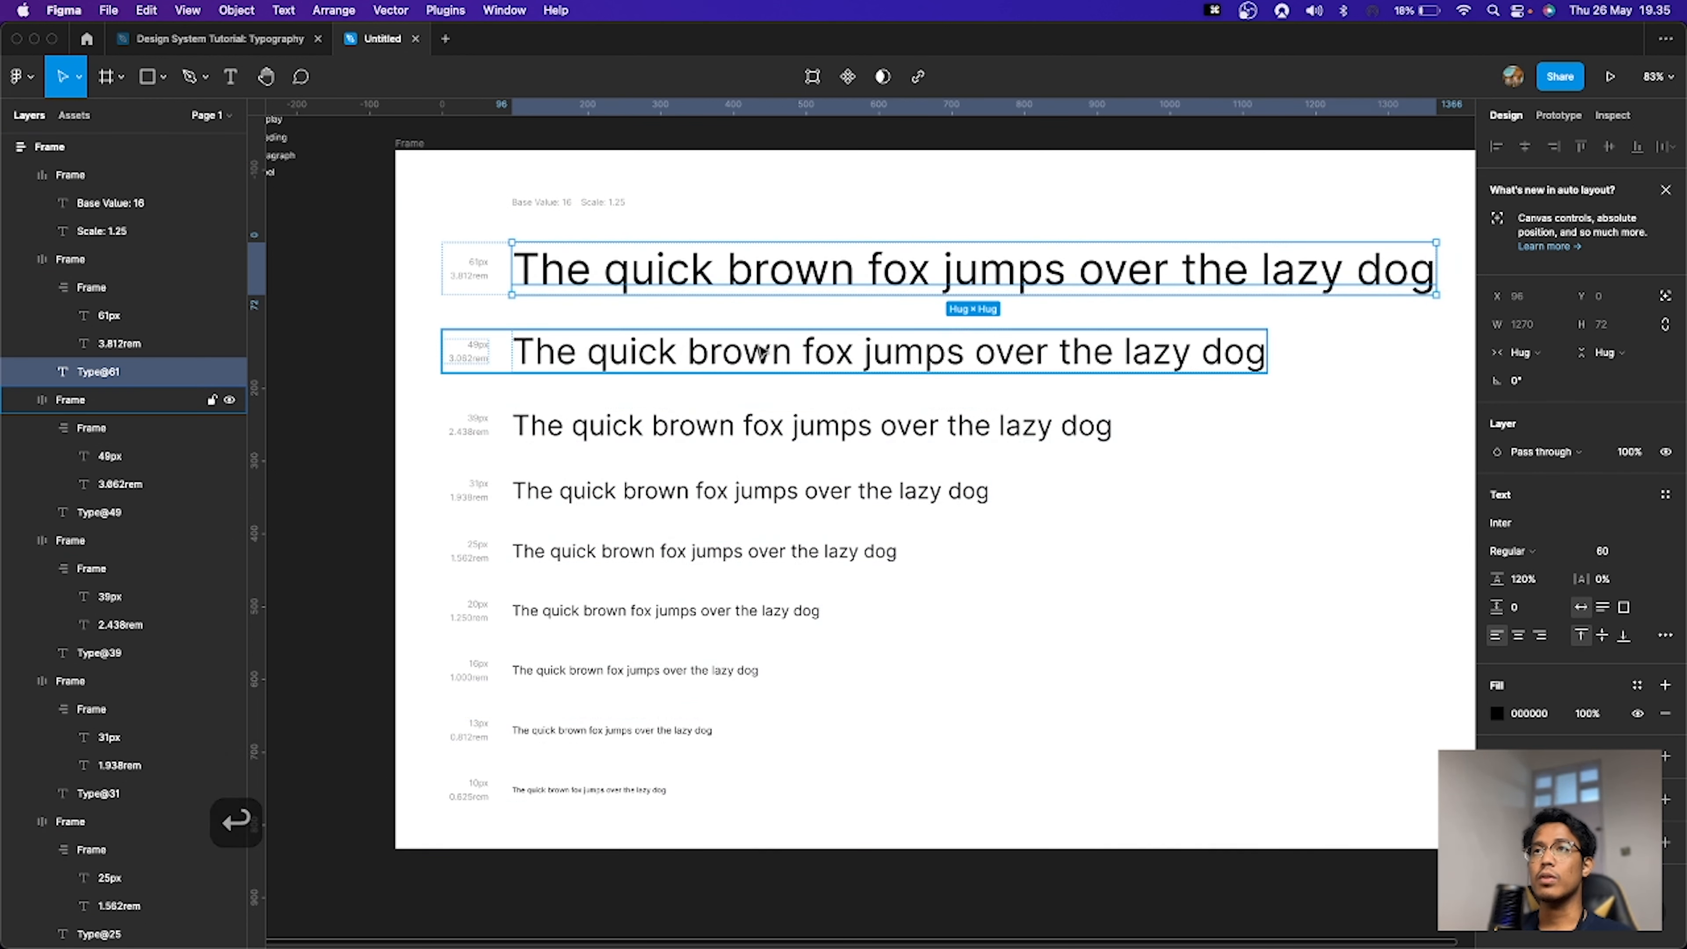
Step: Set the largest sample line's line height to 60*1.5
{"action": "left_click", "coordinate": [1545, 577]}
{"action": "key", "text": "super+a"}
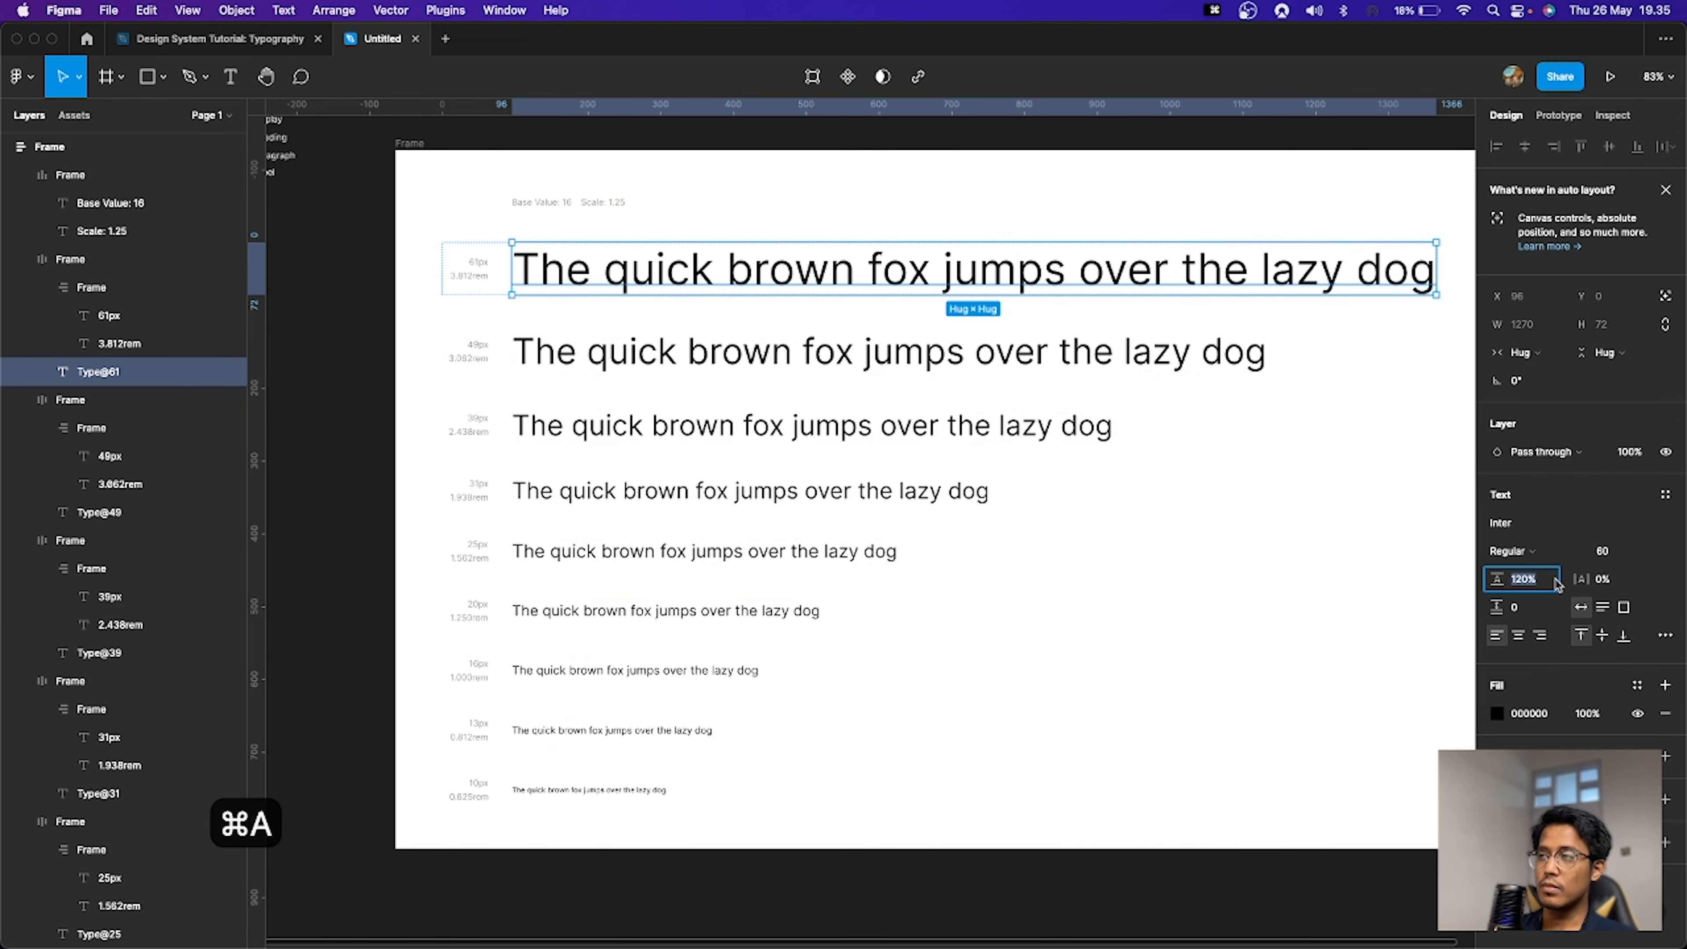
{"action": "type", "text": "60"}
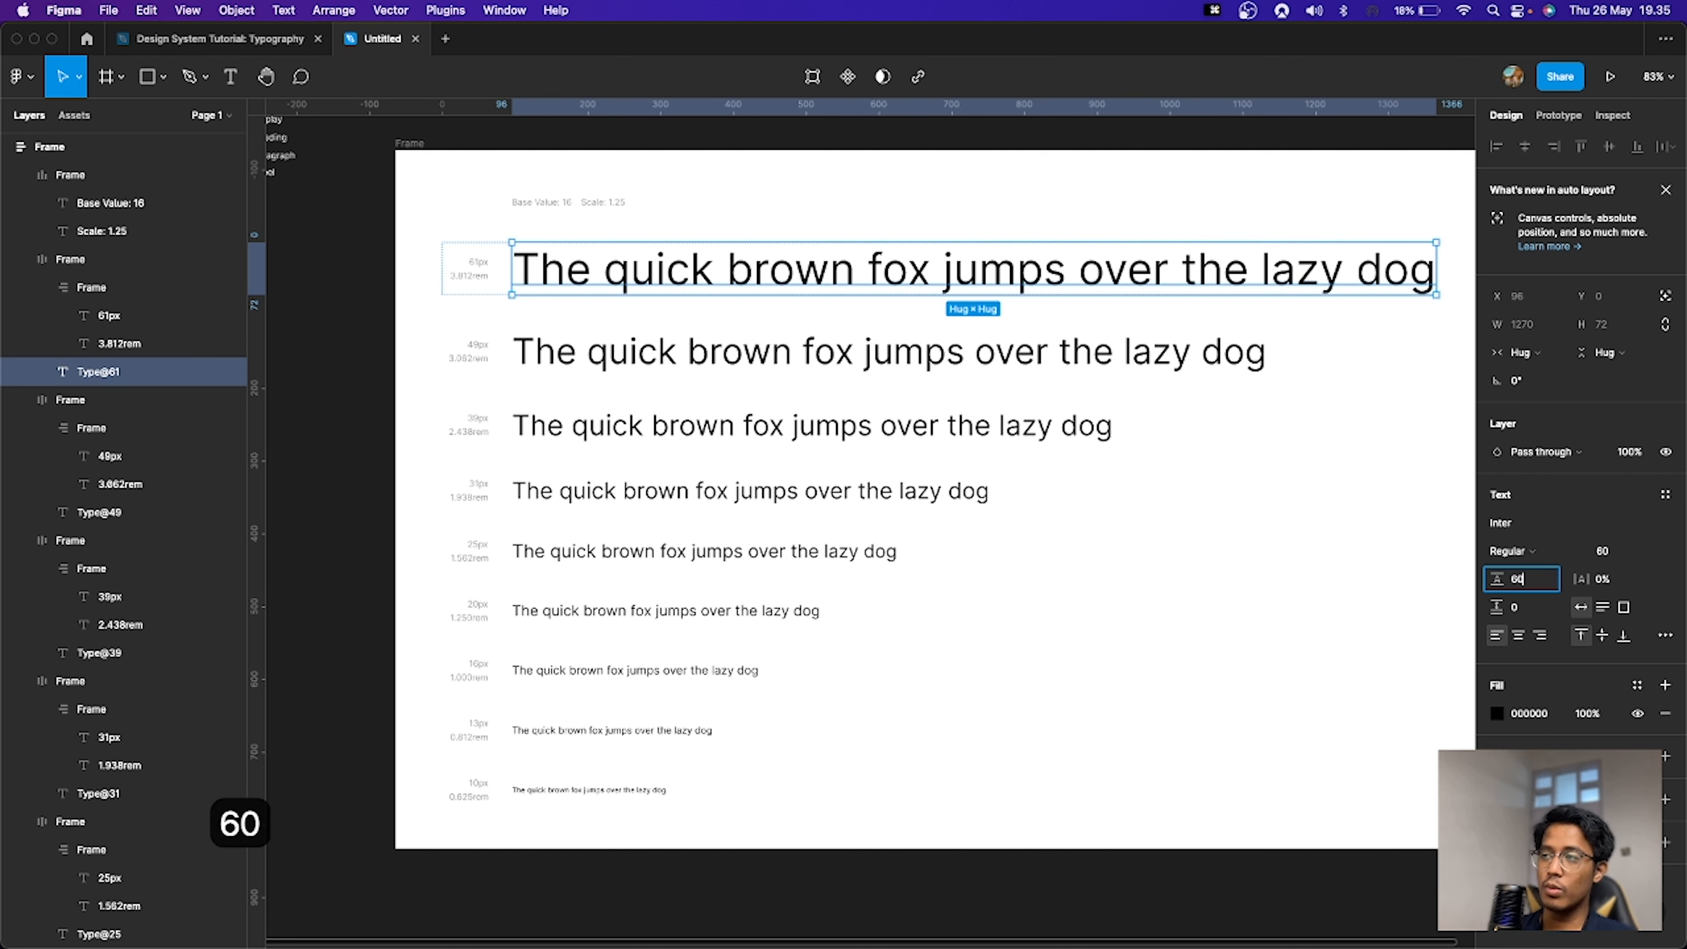
{"action": "type", "text": "*"}
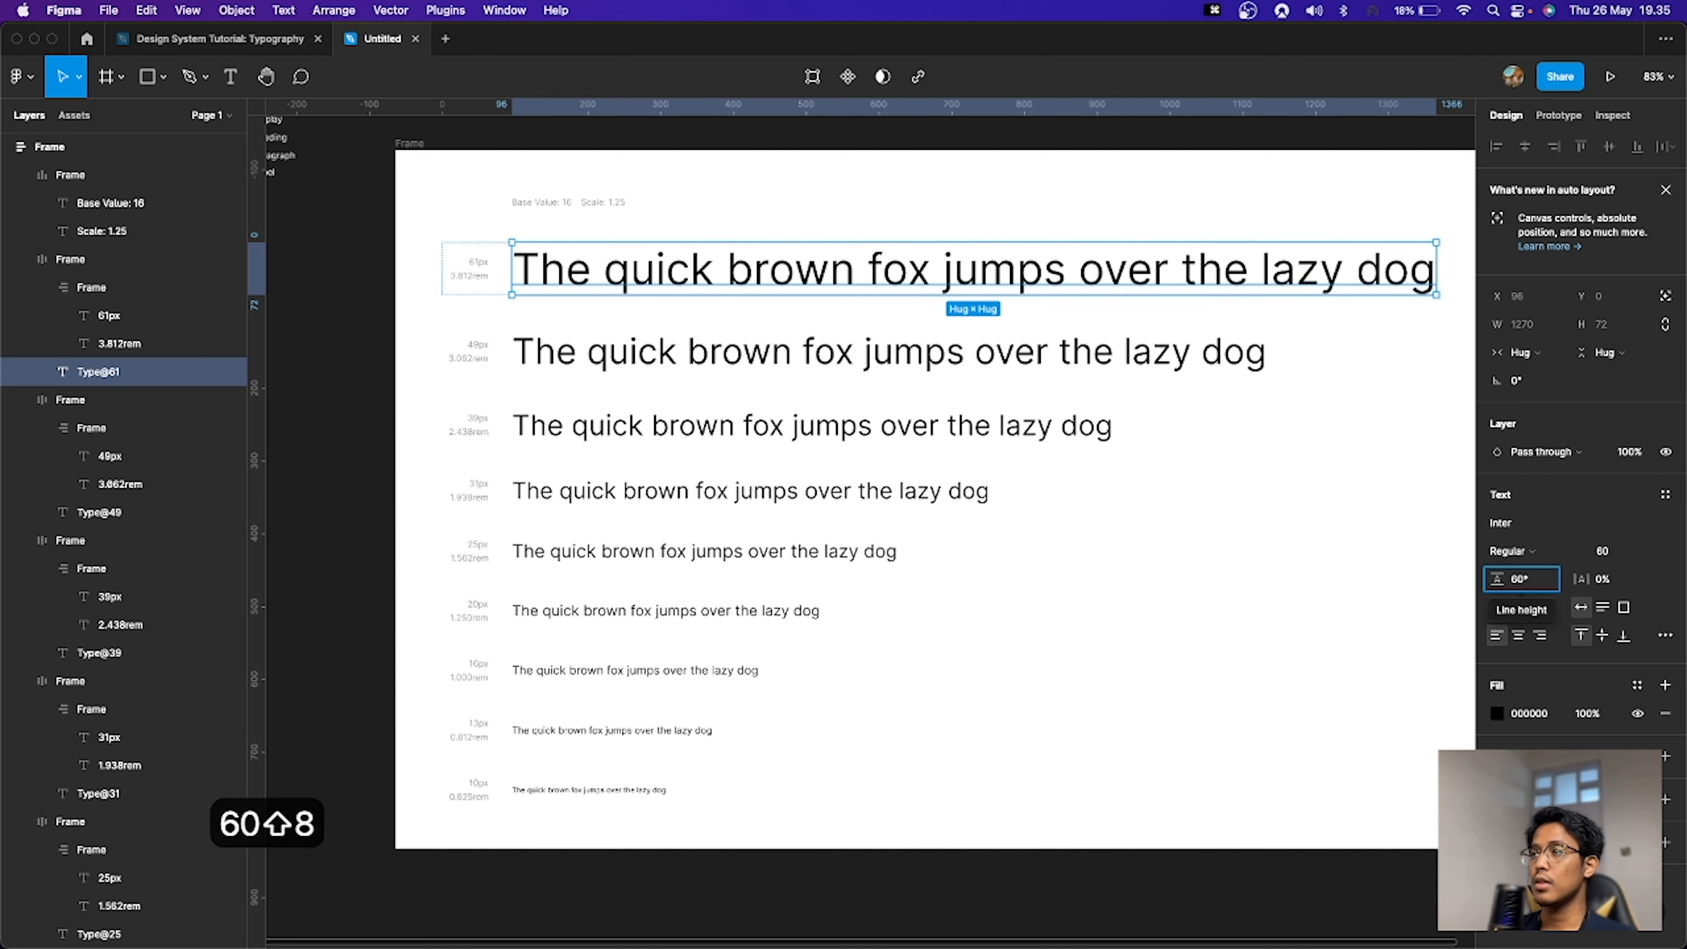
{"action": "type", "text": "1.5"}
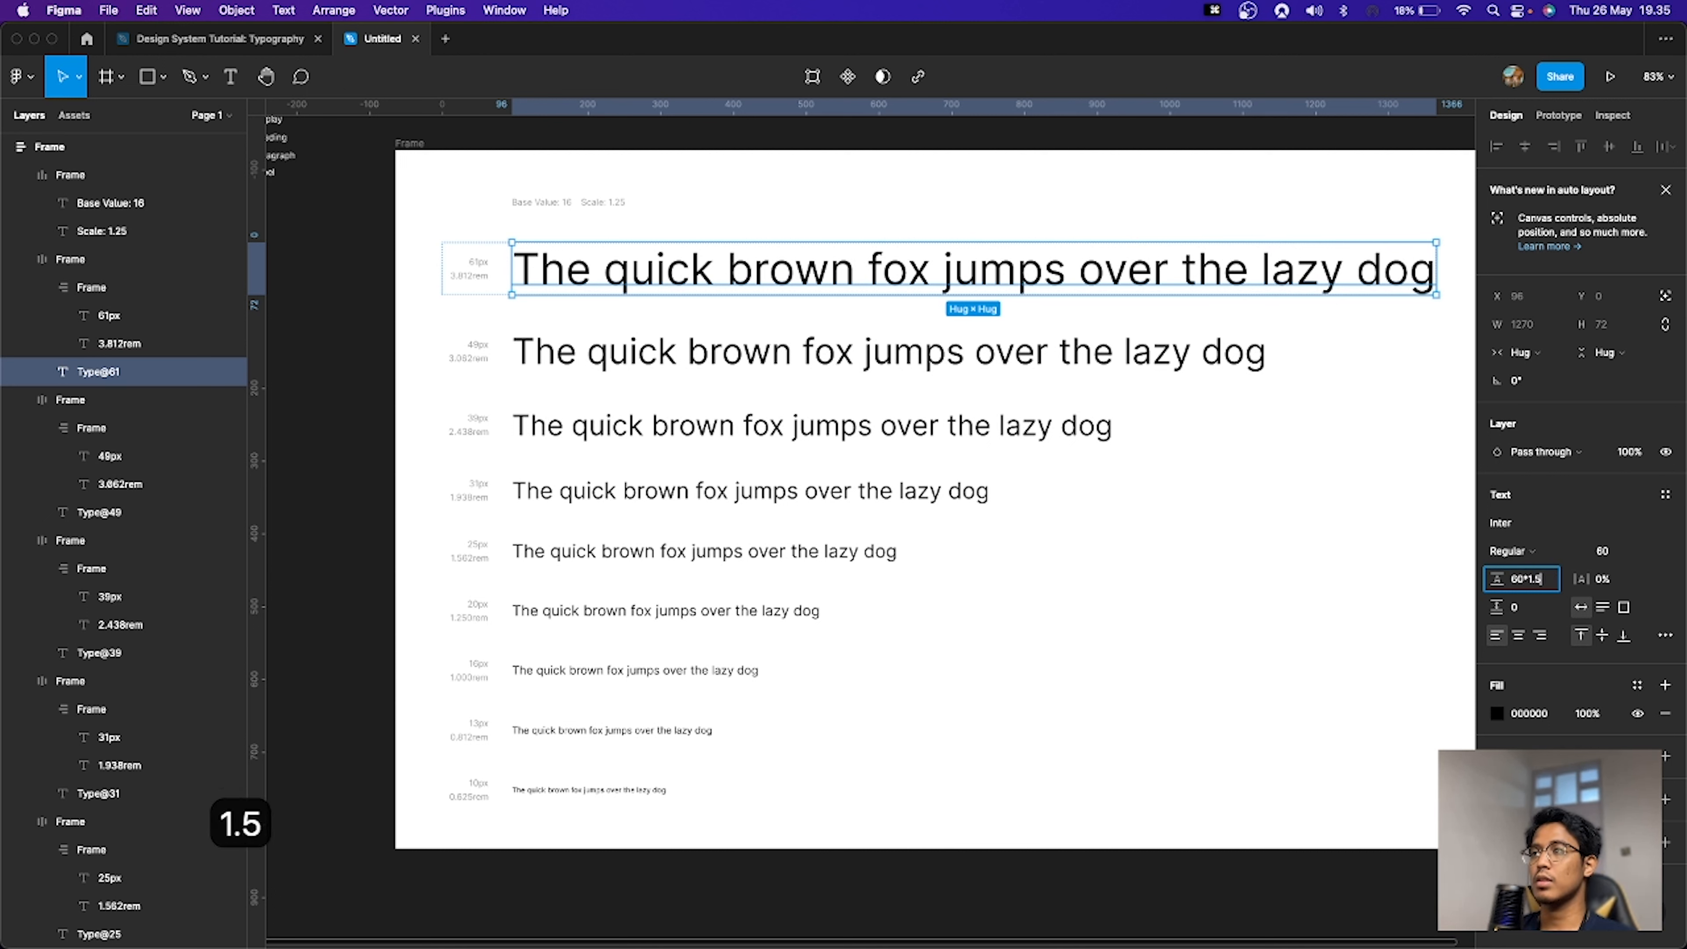
{"action": "key", "text": "Return"}
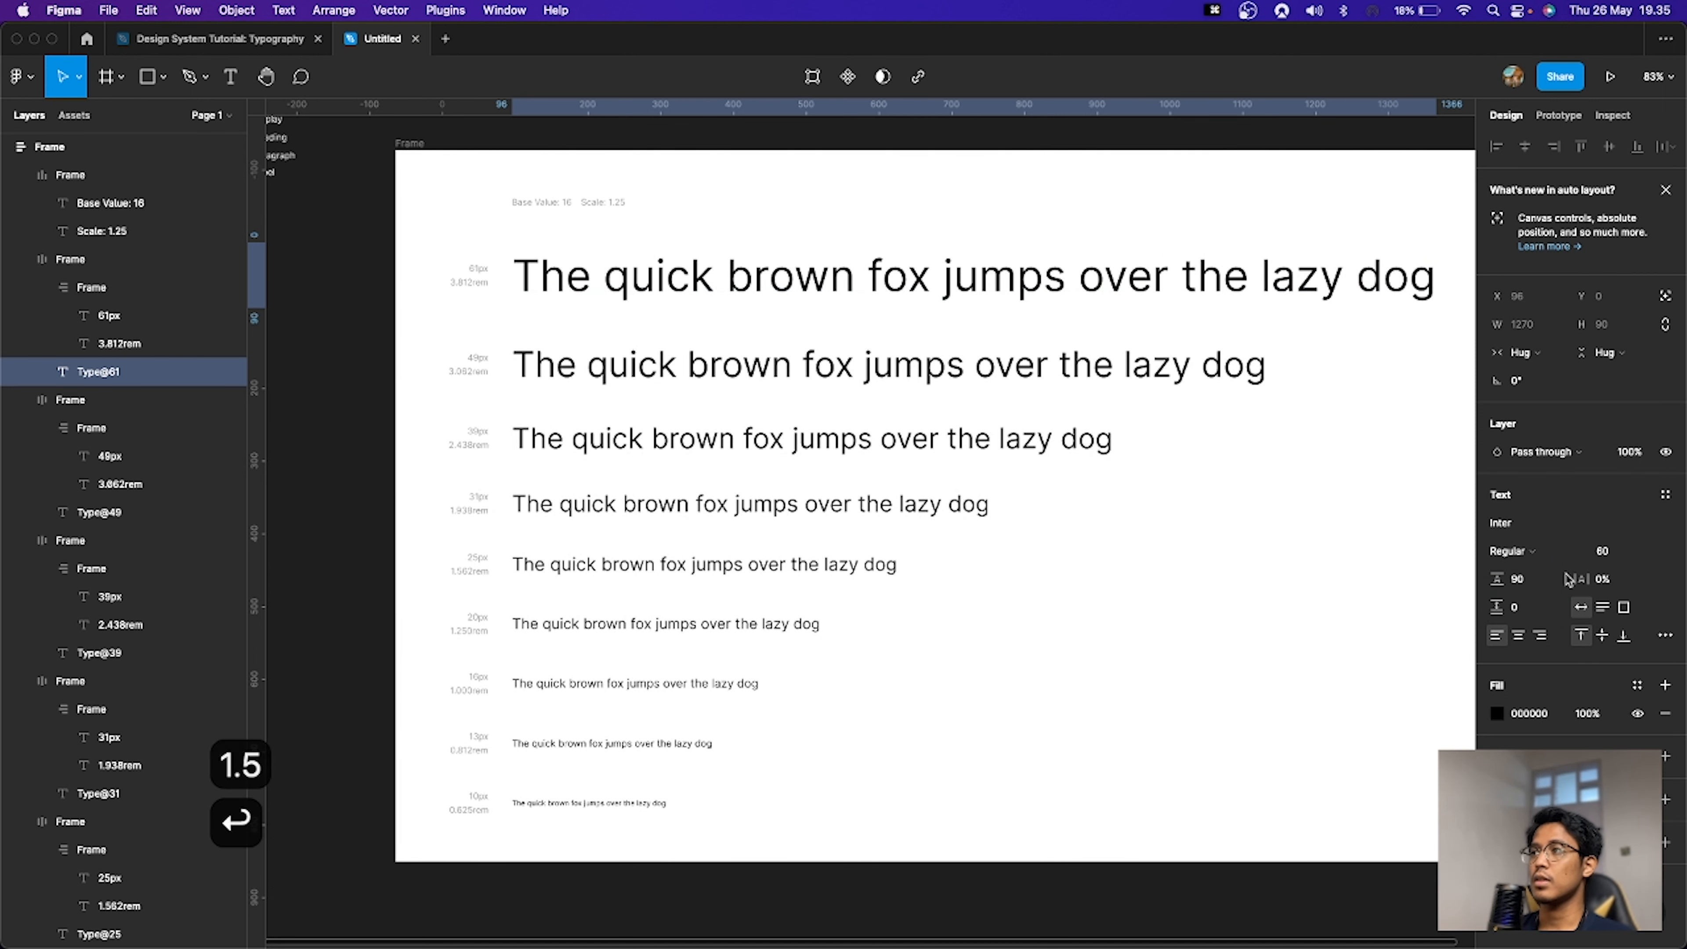
Step: Reduce the largest sample line's line height by 8 twice
{"action": "left_click", "coordinate": [1540, 582]}
{"action": "type", "text": "-8"}
{"action": "key", "text": "Return"}
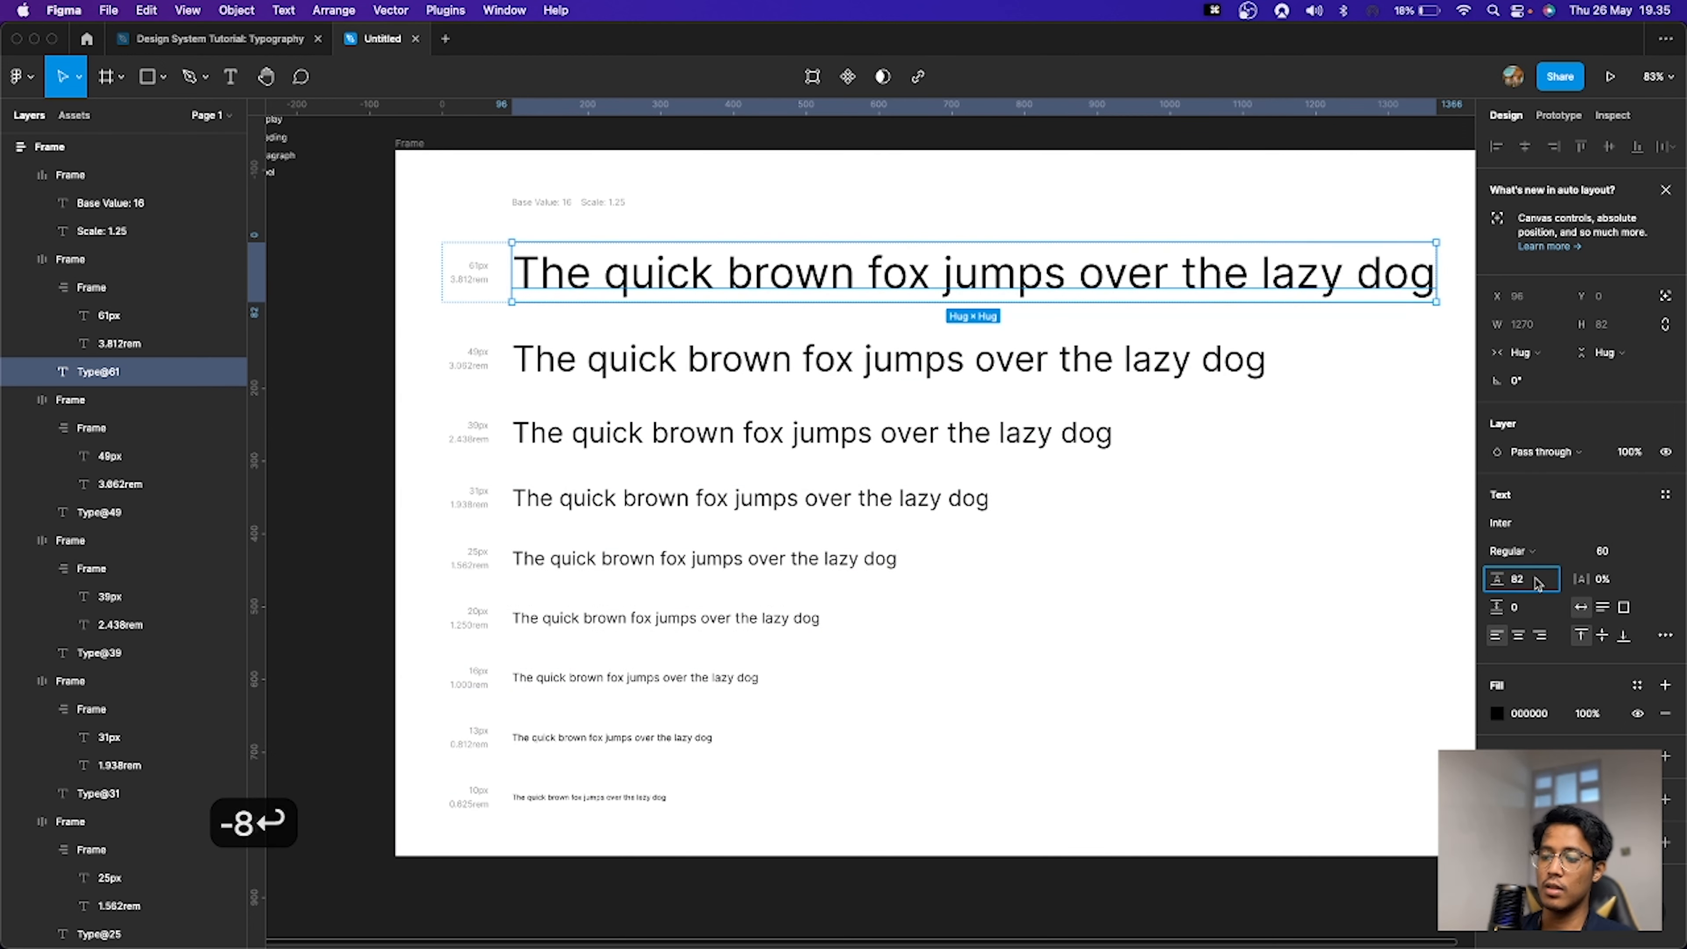
{"action": "type", "text": "-8"}
{"action": "key", "text": "Return"}
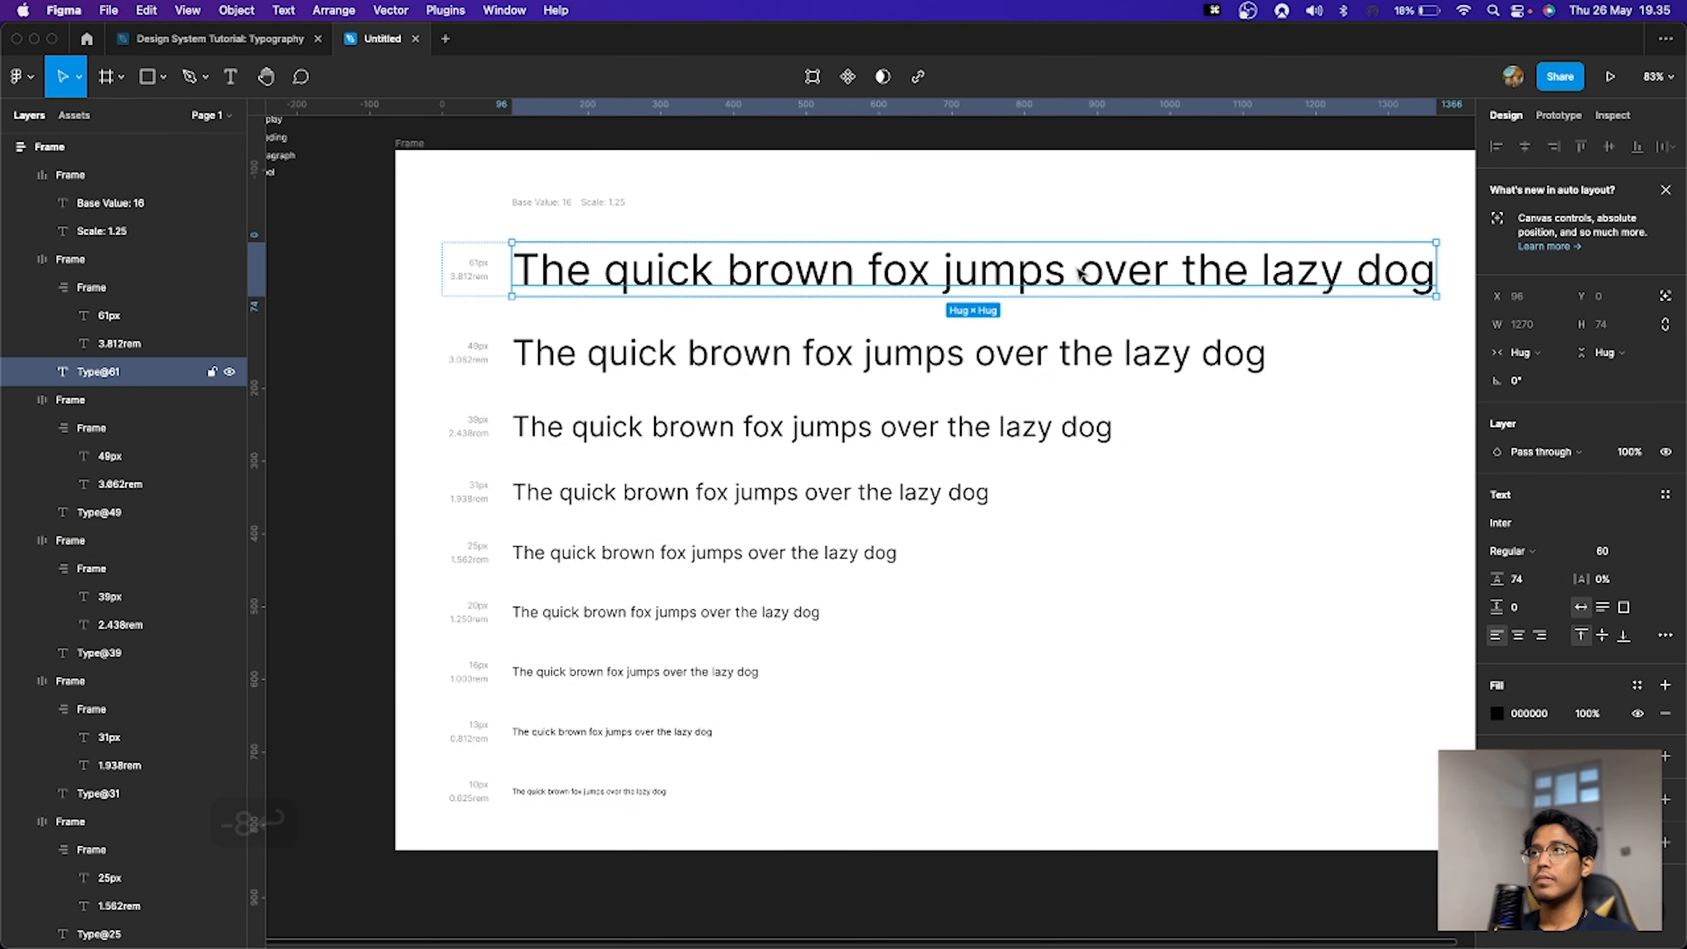
Step: Set the second sample line's font size to 44
{"action": "left_click", "coordinate": [719, 358]}
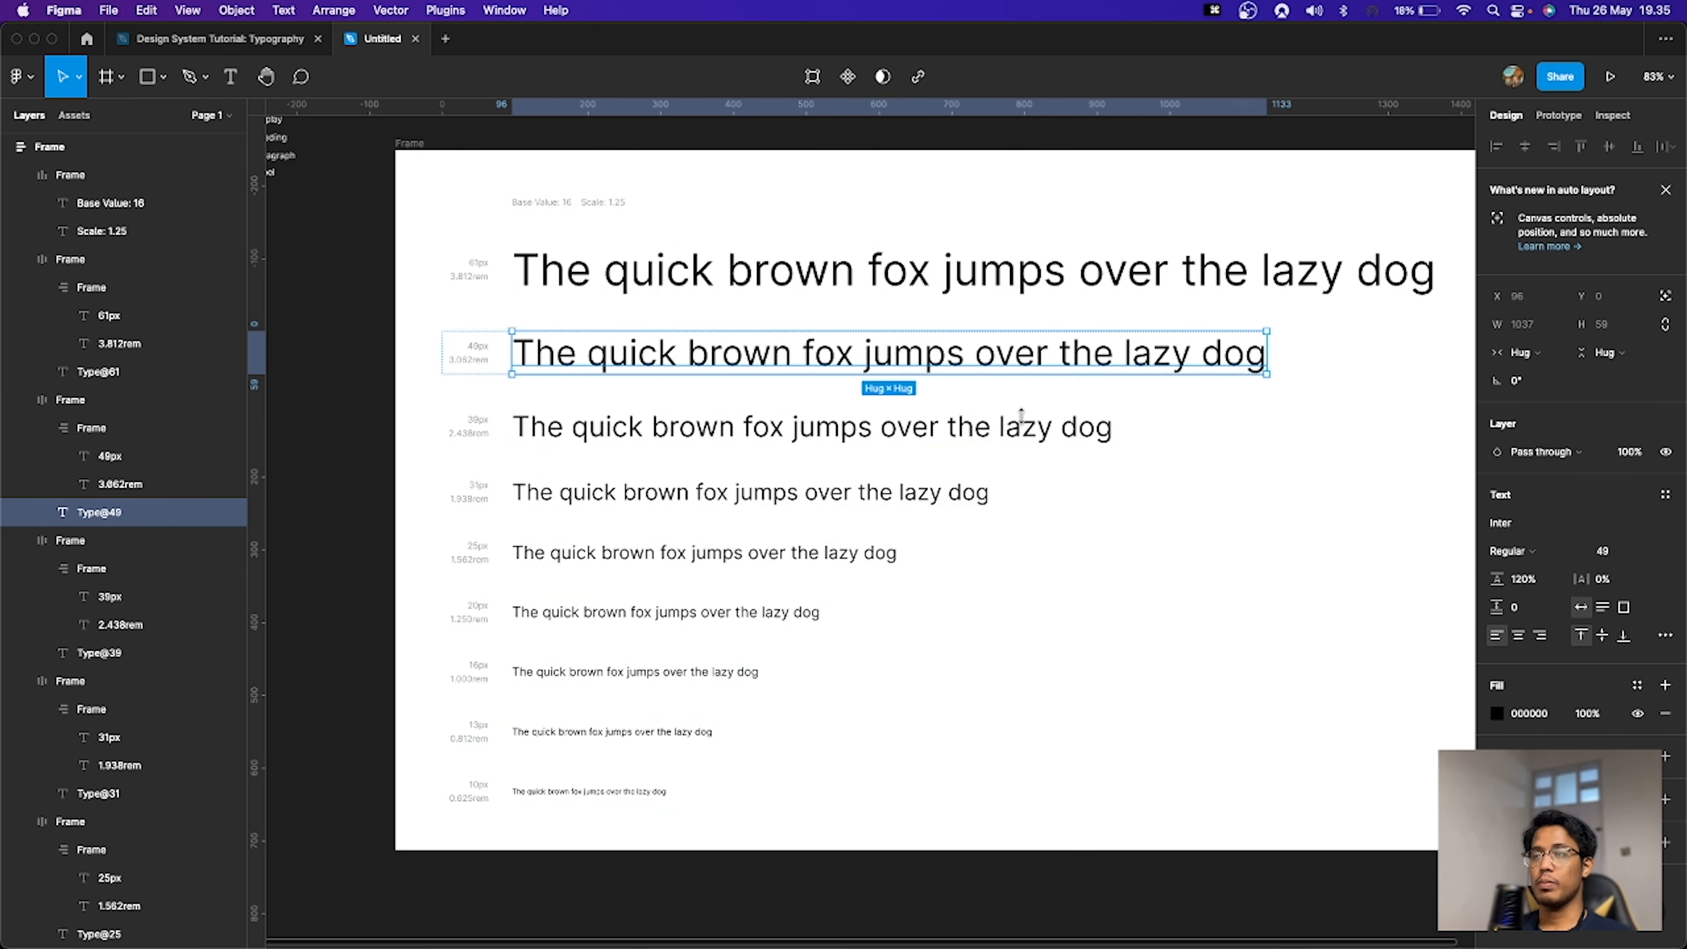
{"action": "left_click", "coordinate": [1616, 557]}
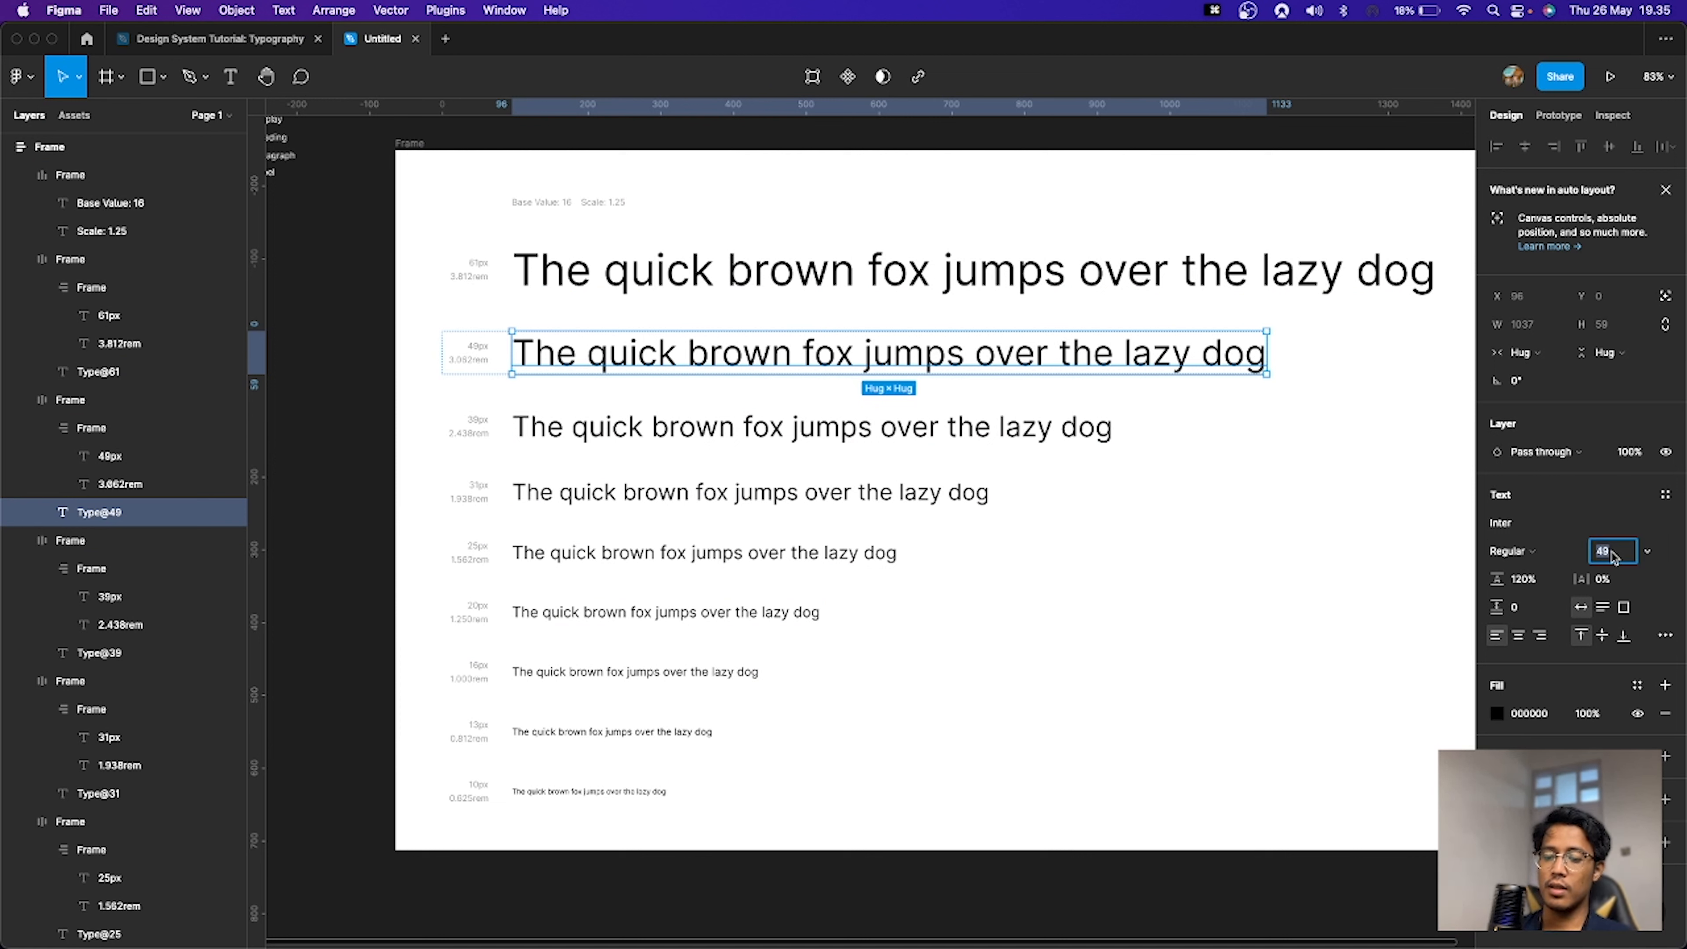
{"action": "type", "text": "44"}
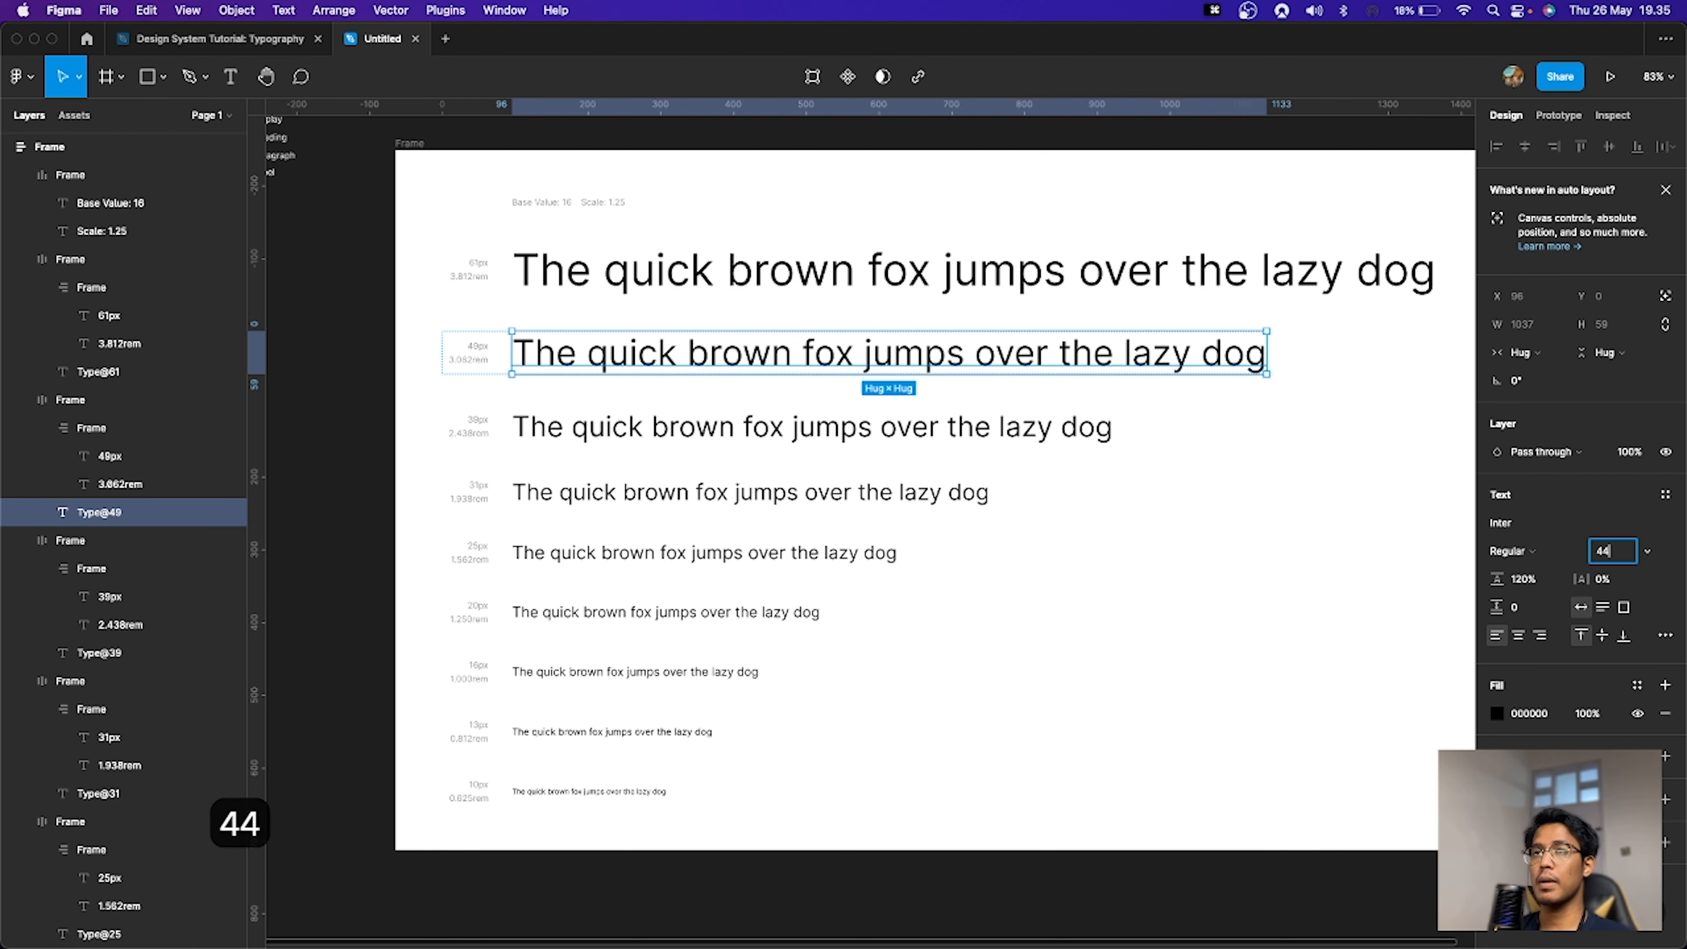
{"action": "key", "text": "Return"}
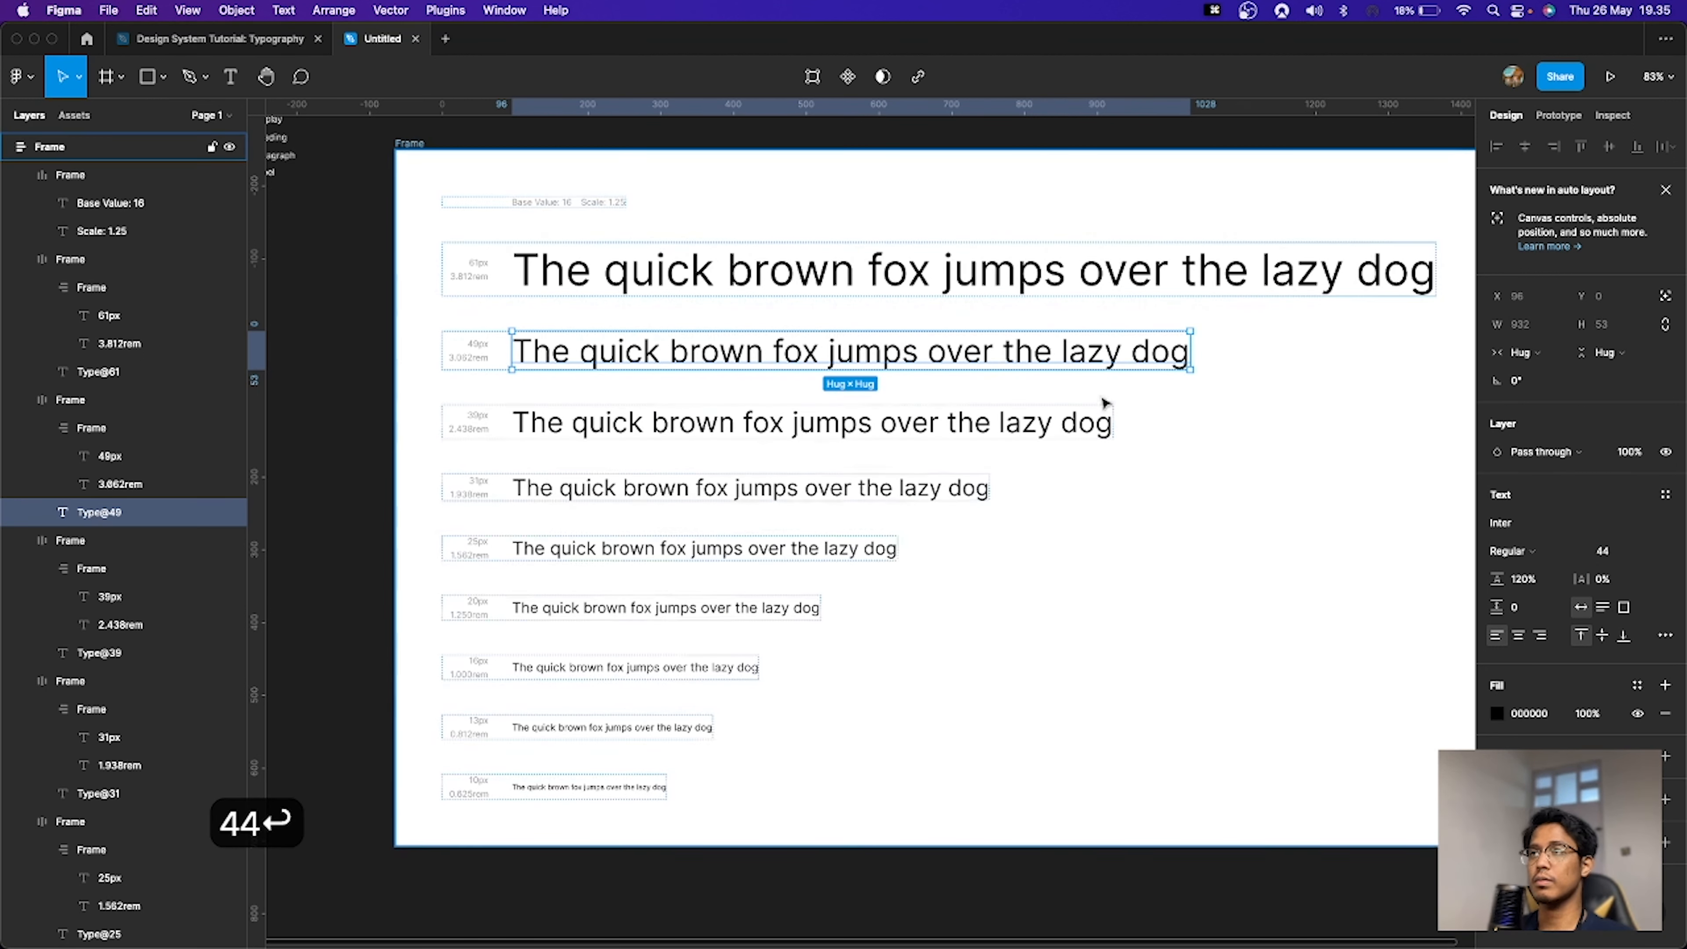
Step: Set the second sample line's line height to 44*1.5, then reduce it by 8
{"action": "left_click", "coordinate": [762, 421]}
{"action": "left_click", "coordinate": [814, 367]}
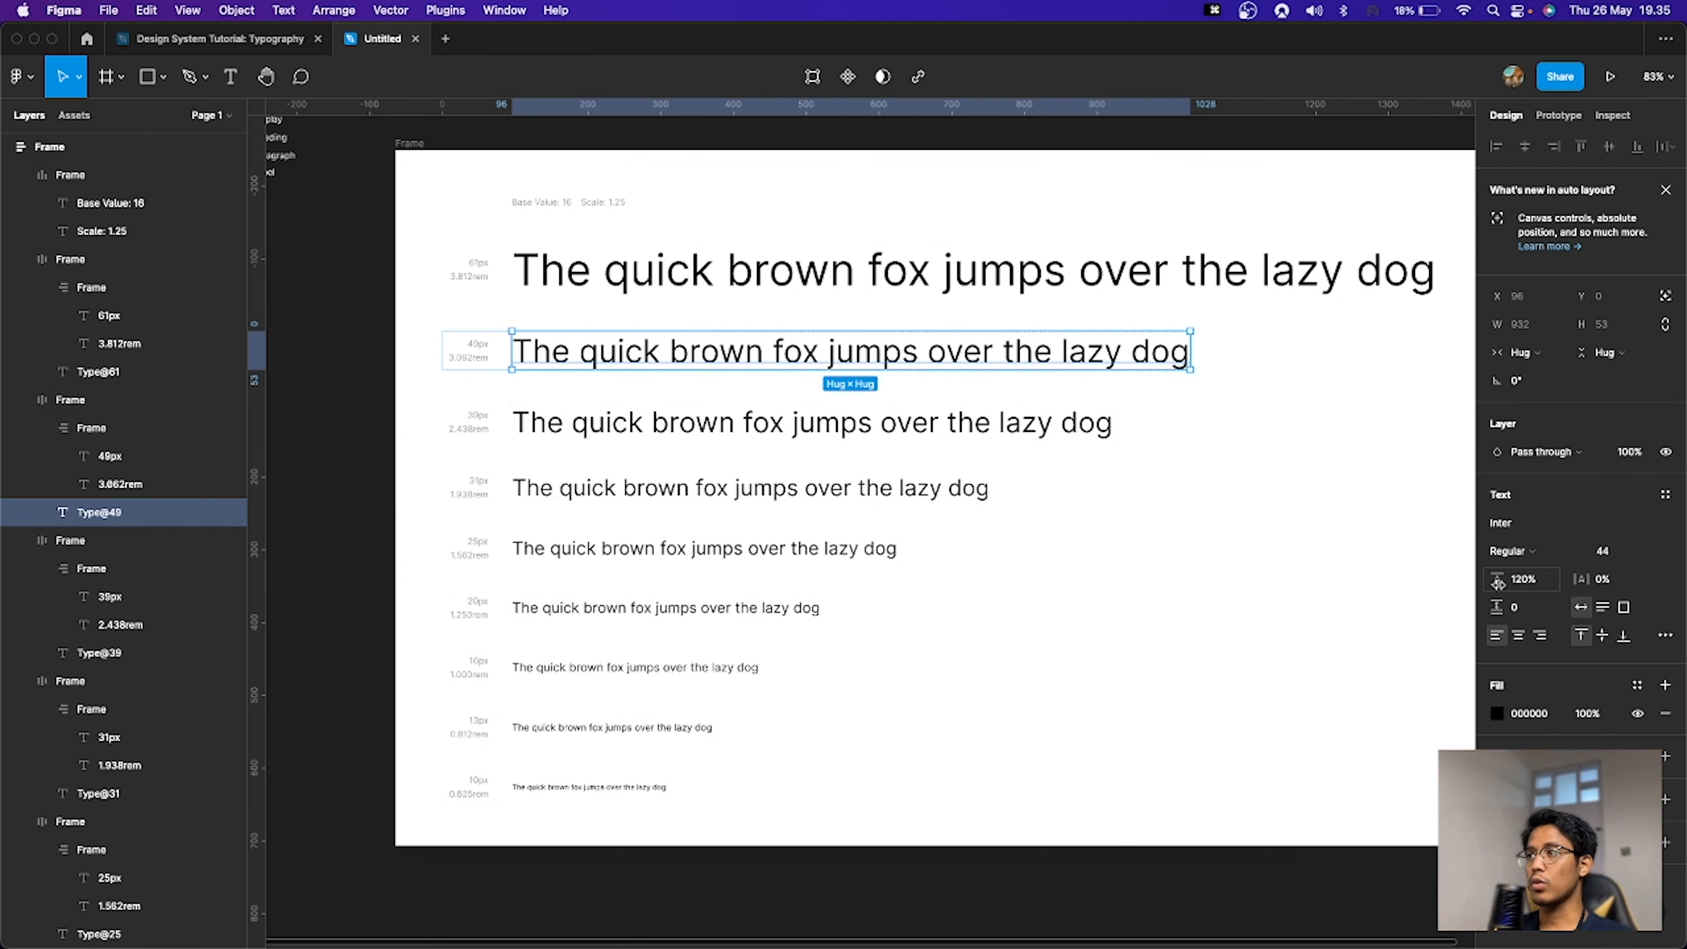
{"action": "left_click", "coordinate": [1522, 579]}
{"action": "key", "text": "super+a"}
{"action": "type", "text": "44*"}
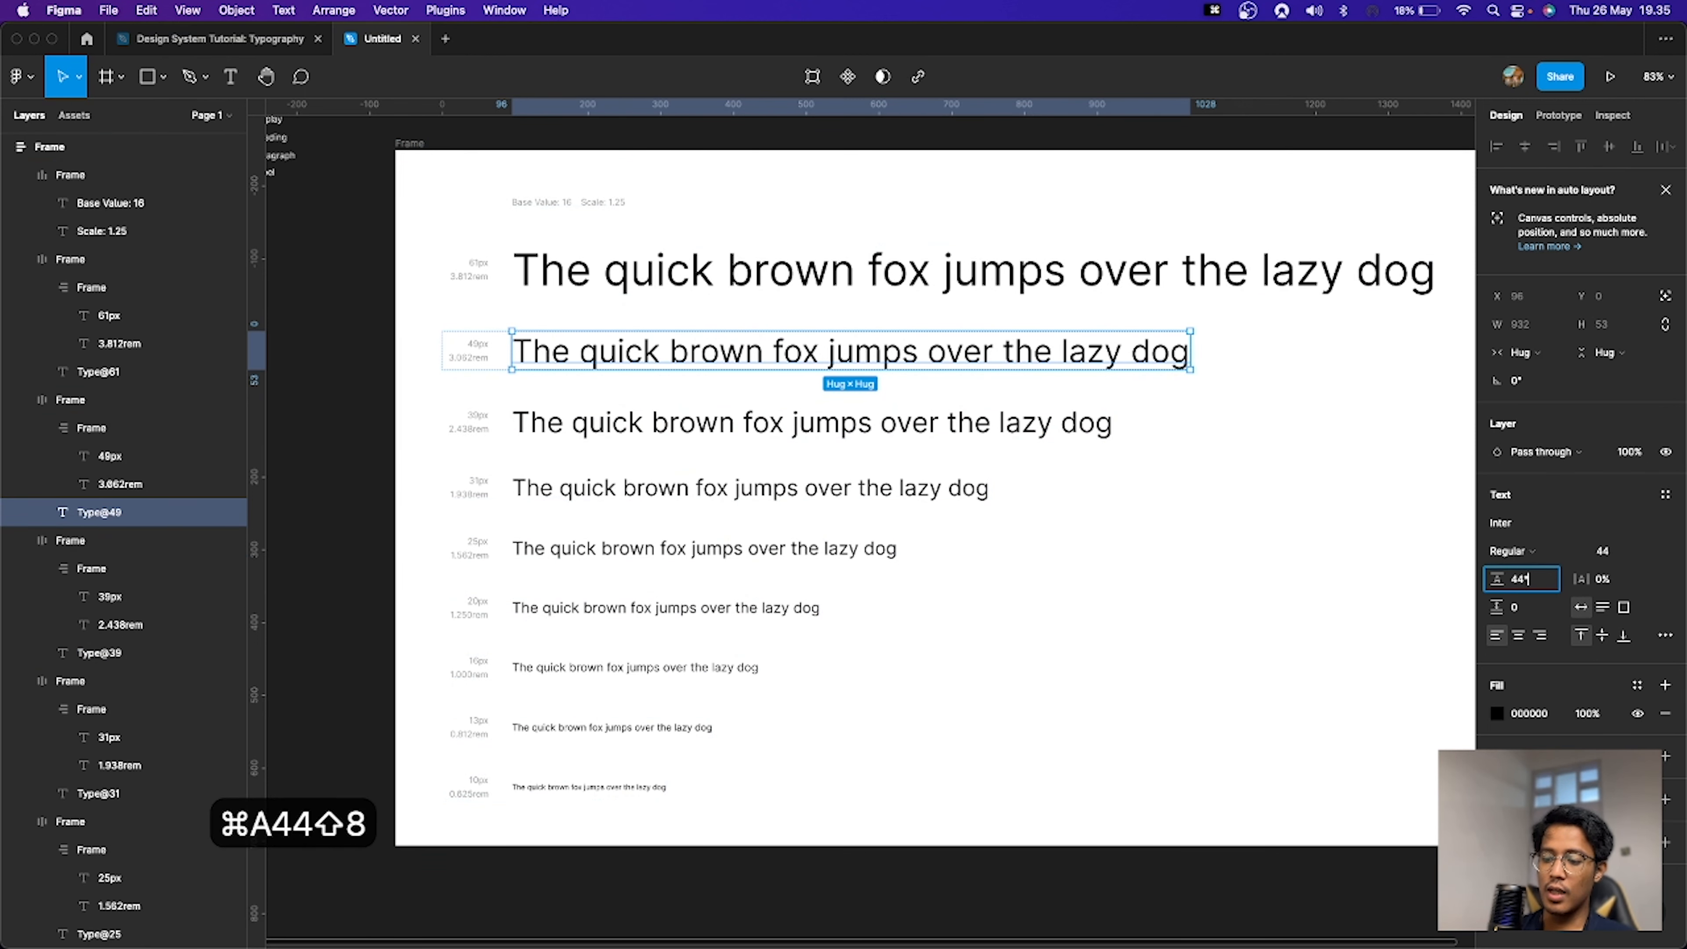
{"action": "type", "text": "1.5"}
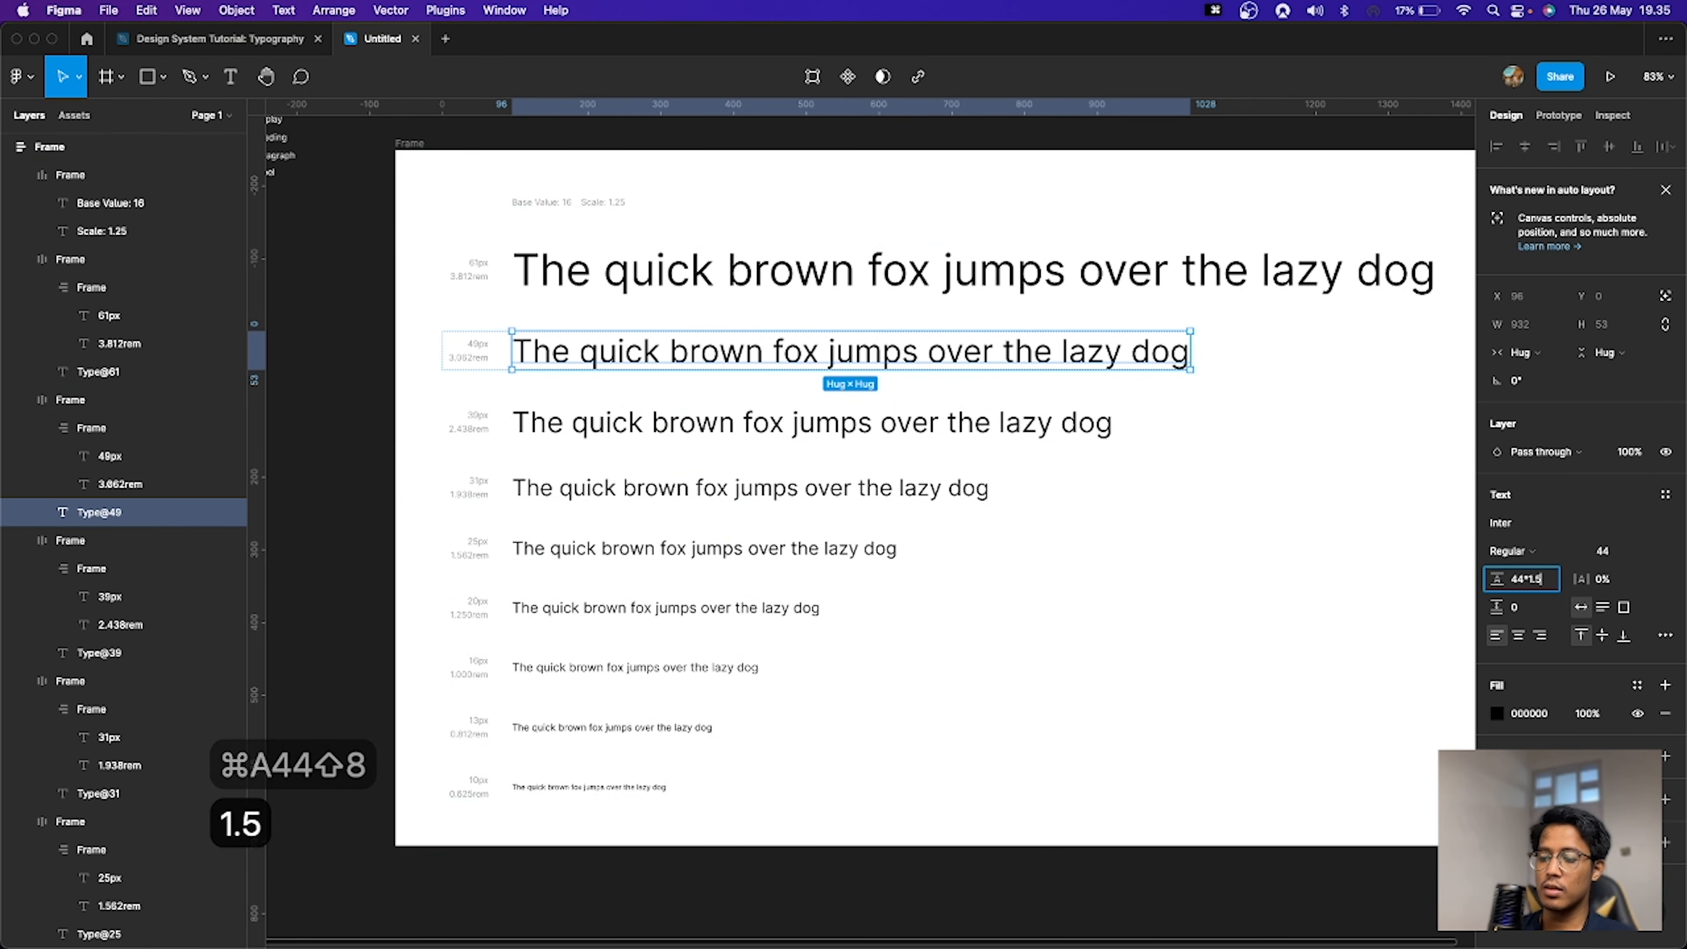
{"action": "key", "text": "Return"}
{"action": "left_click", "coordinate": [1538, 582]}
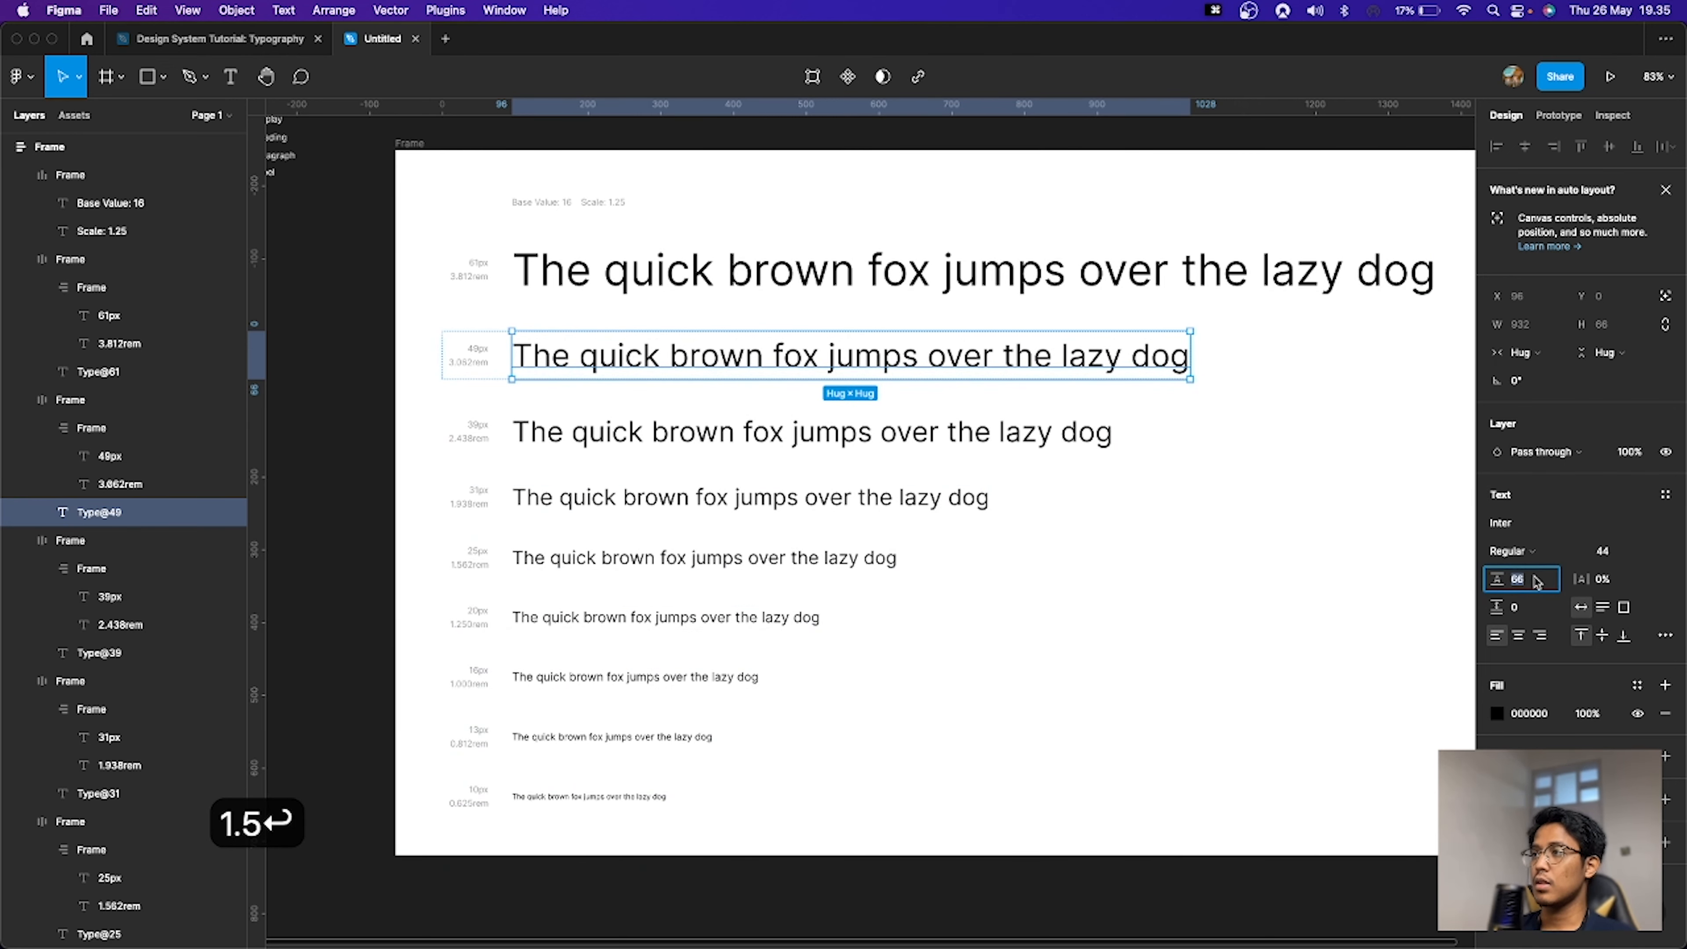
{"action": "type", "text": "-8"}
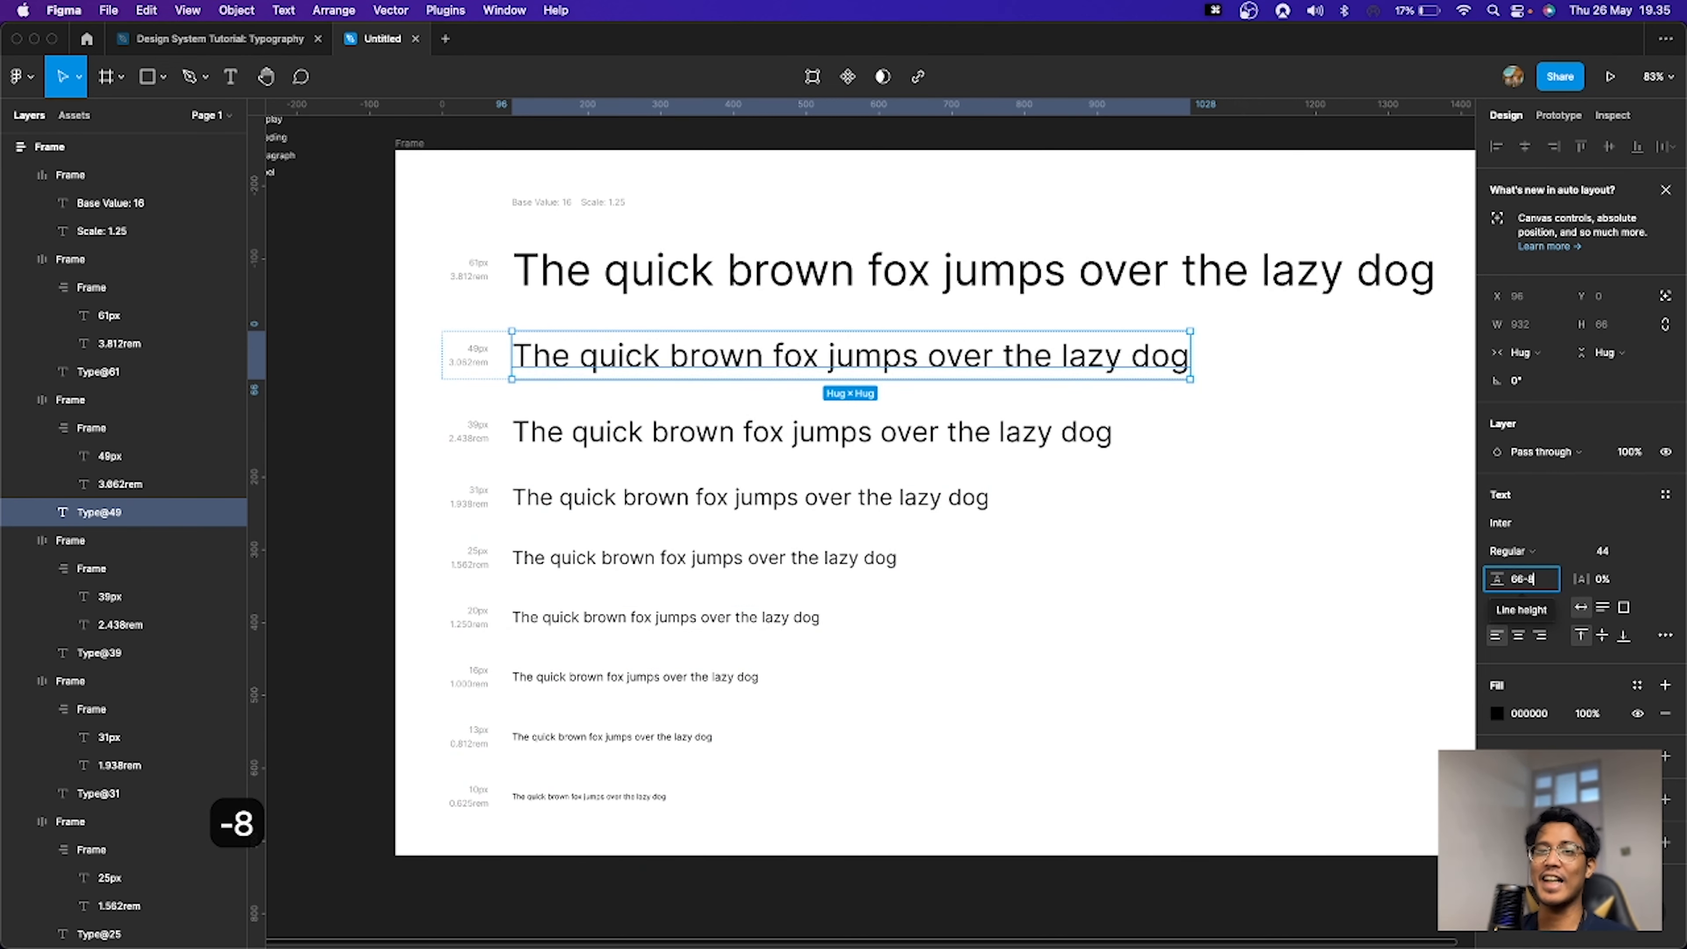
{"action": "key", "text": "Return"}
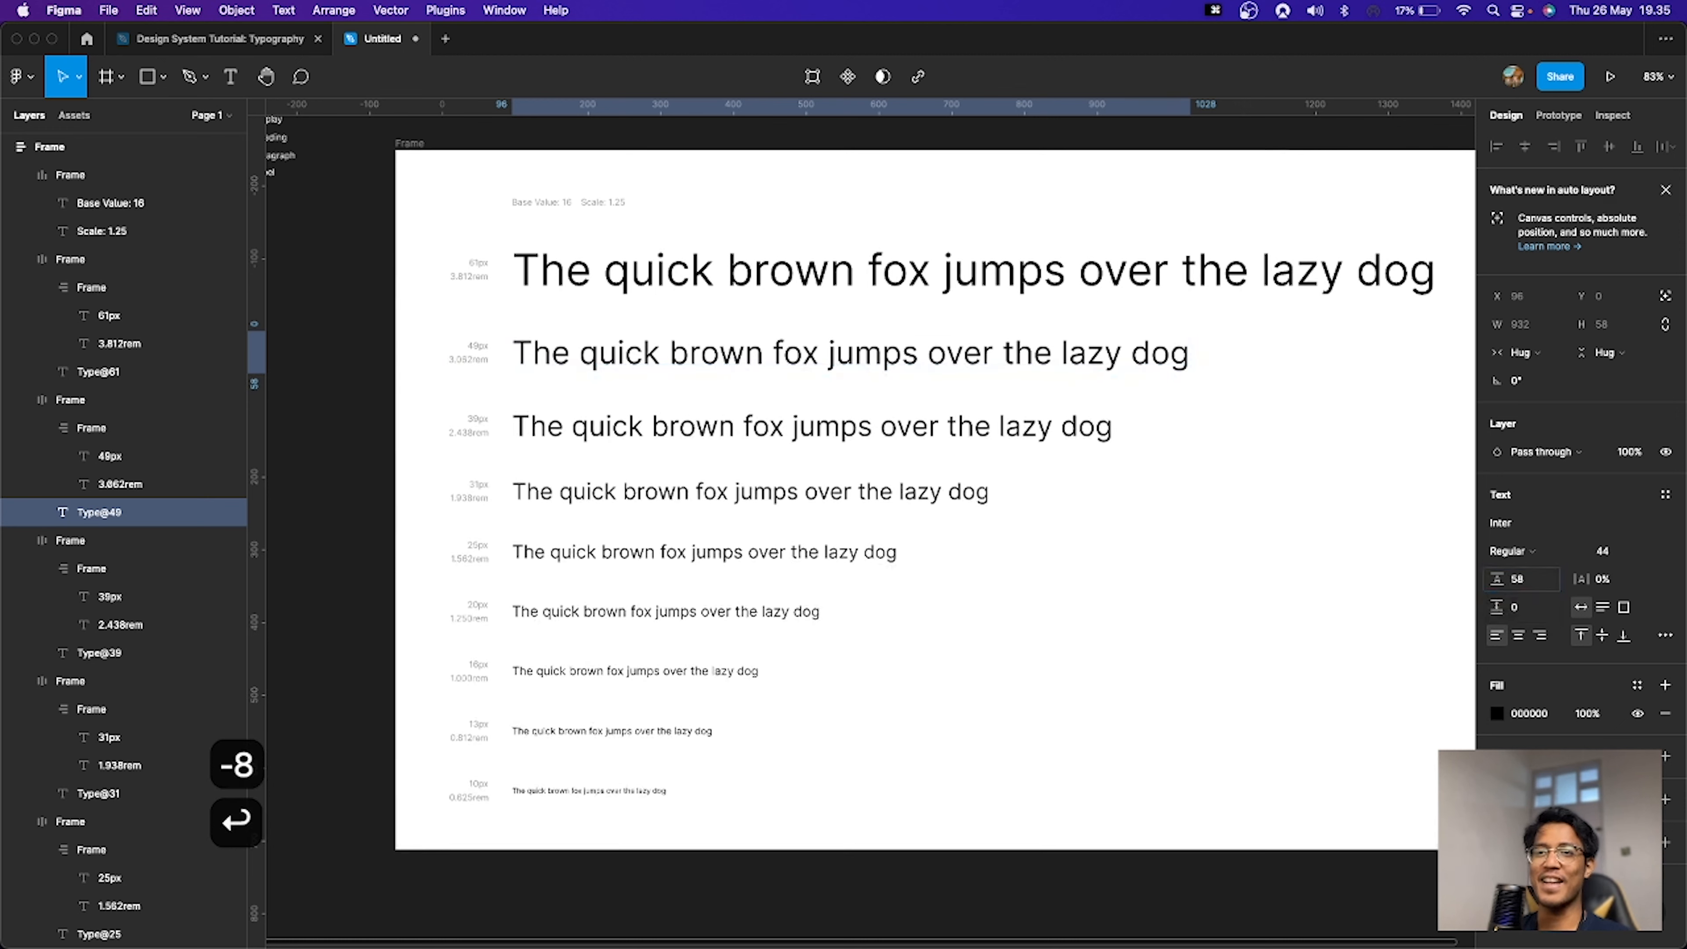
Step: Set the third sample line's font size to 36
{"action": "left_click", "coordinate": [814, 438]}
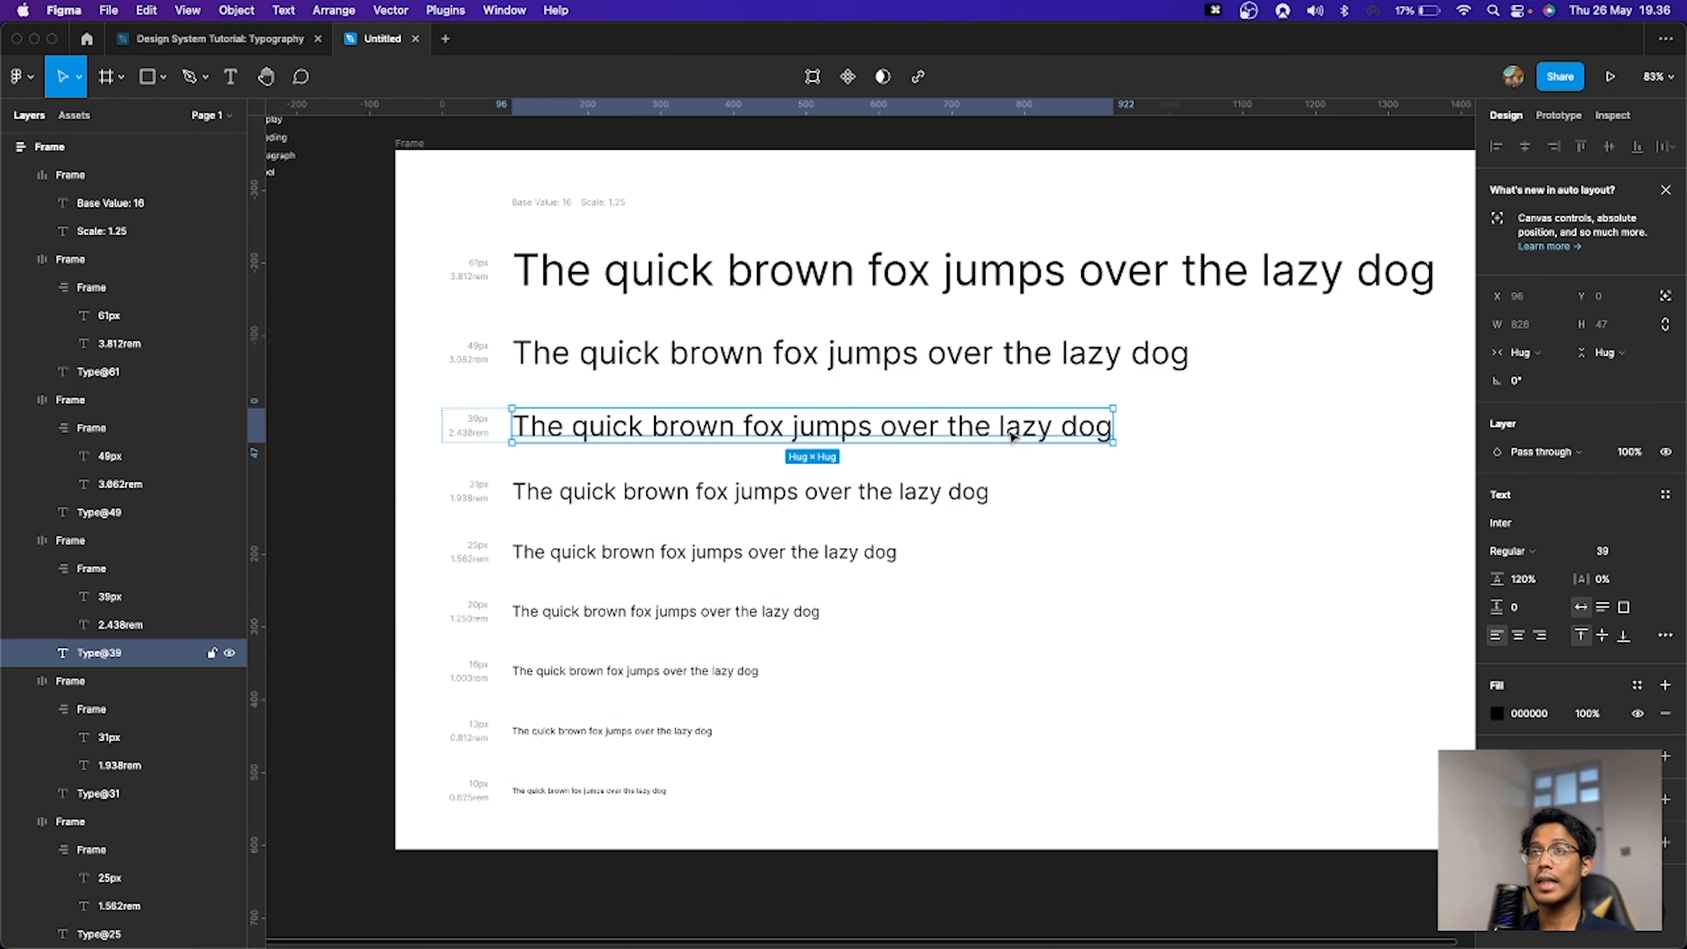
{"action": "left_click", "coordinate": [1608, 551]}
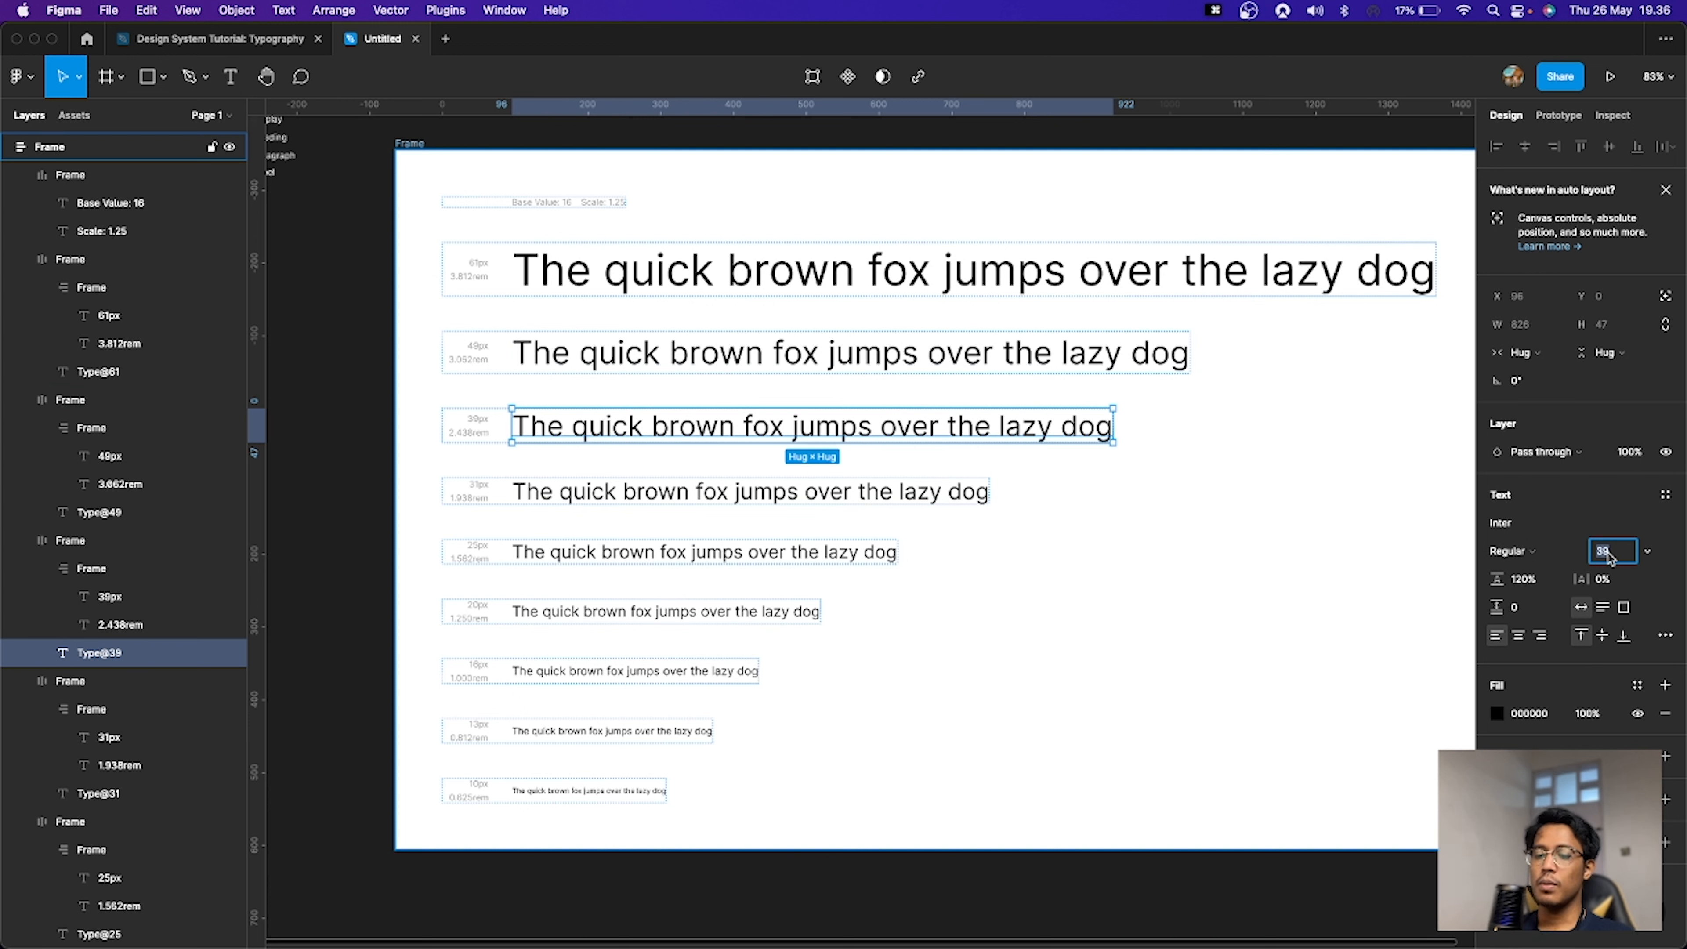
{"action": "type", "text": "36"}
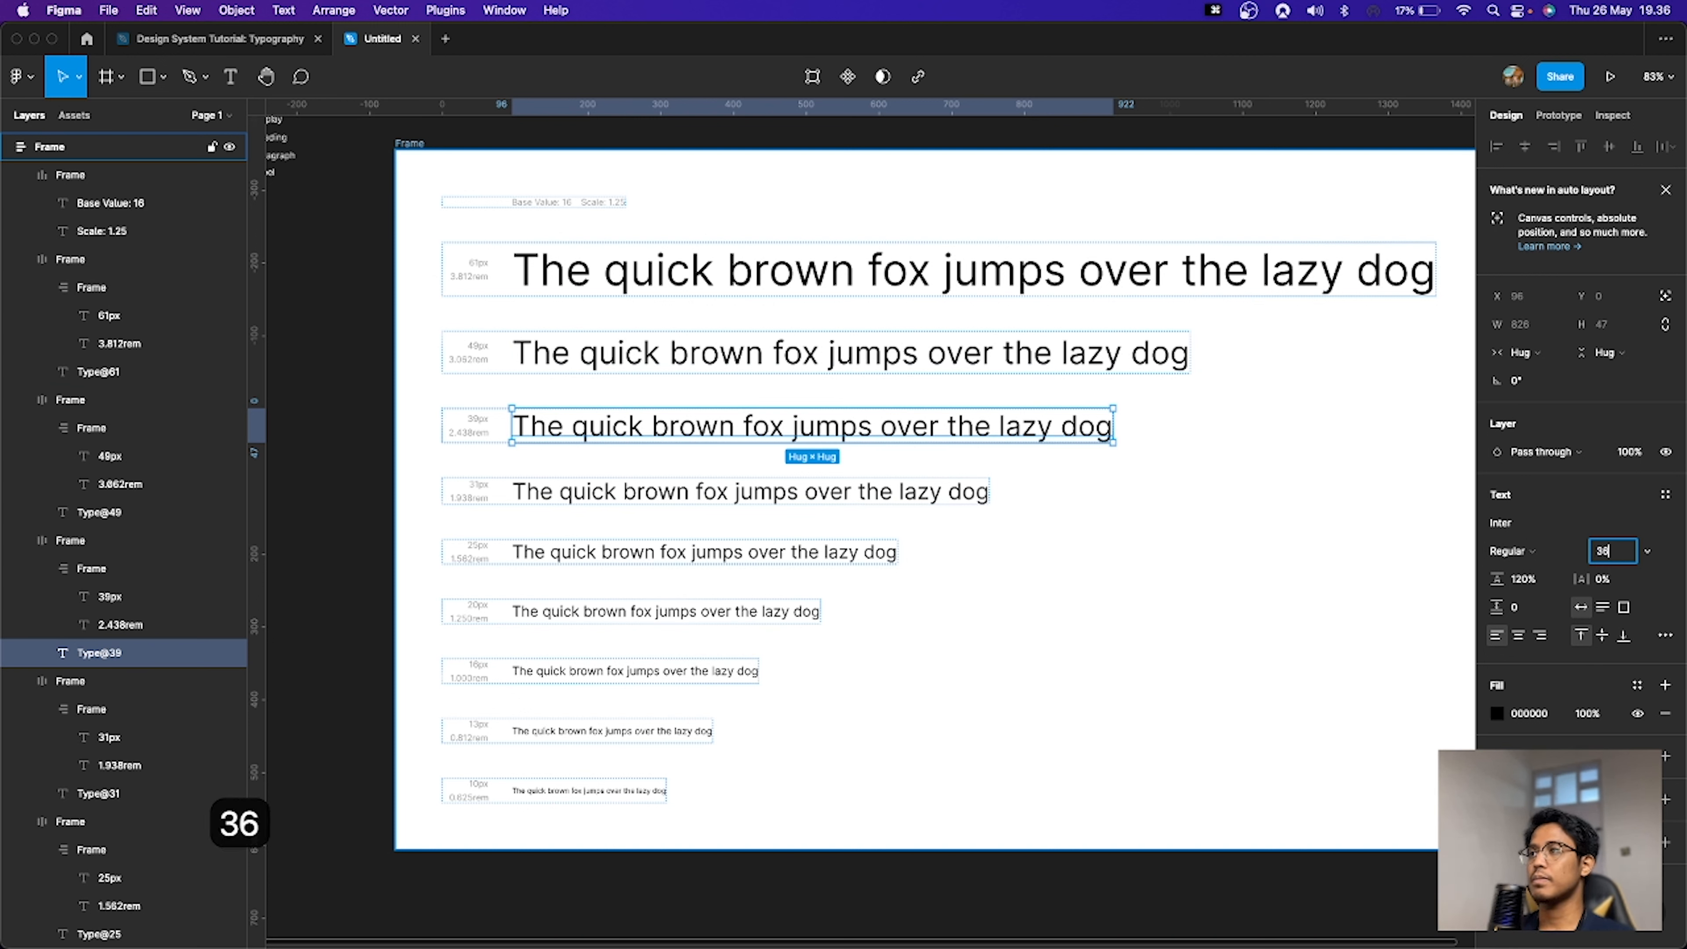
Step: Set the third sample line's line height to 36*1.5, then reduce it by 8
{"action": "left_click", "coordinate": [1533, 579]}
{"action": "key", "text": "super+a"}
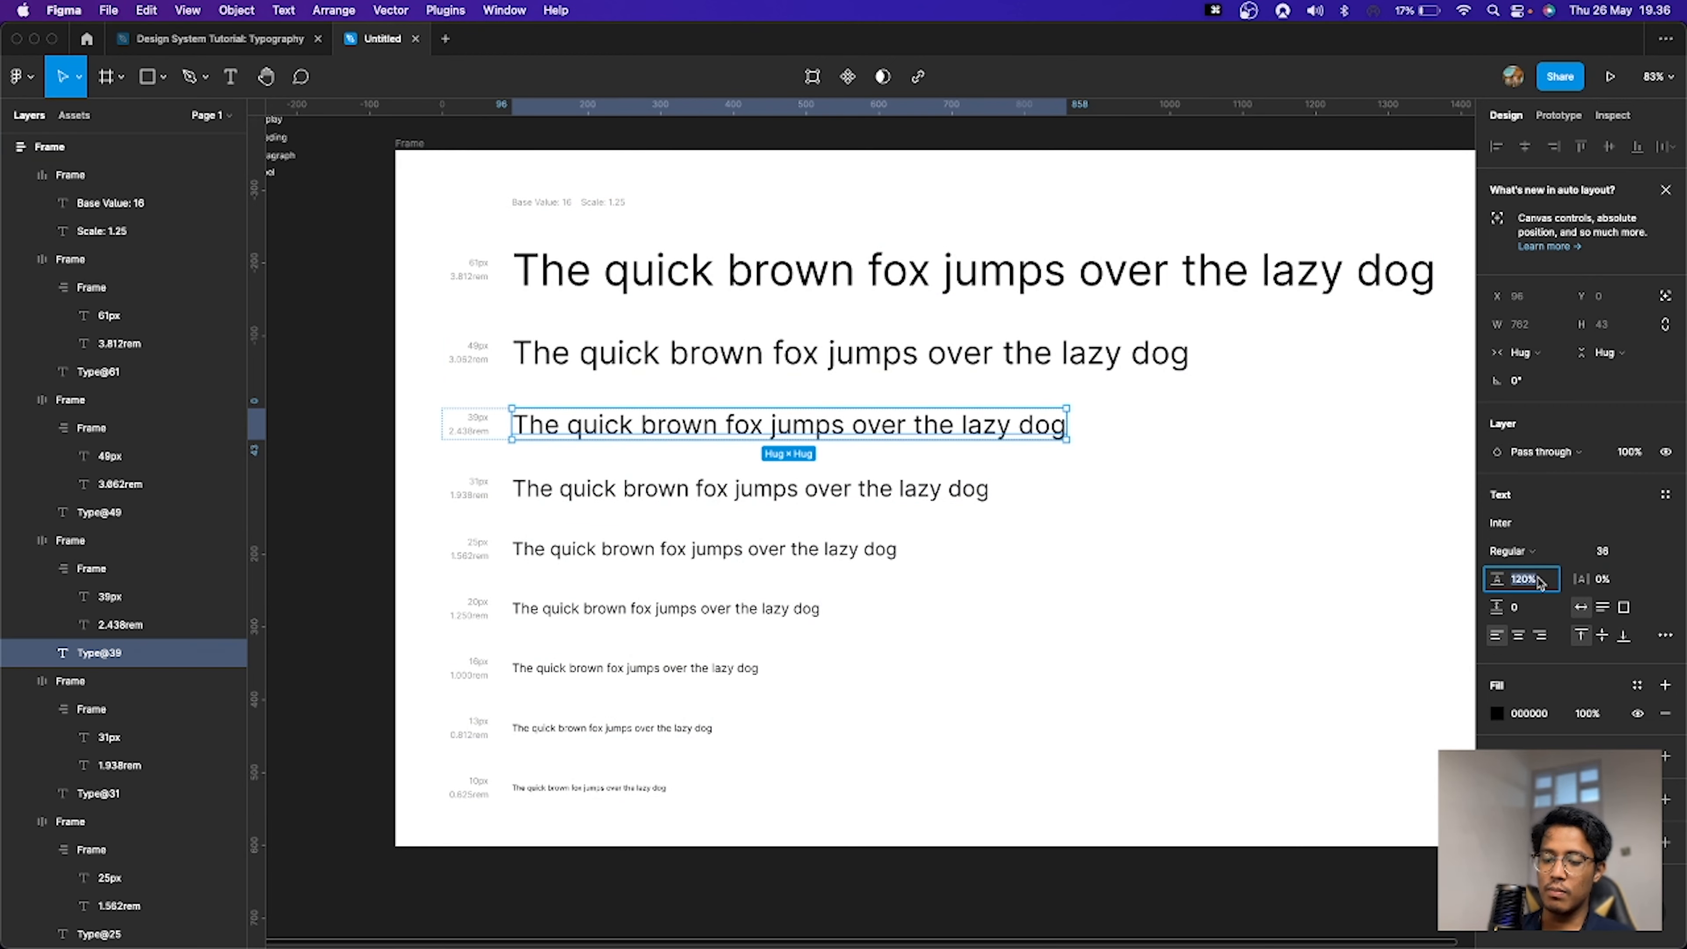
{"action": "type", "text": "36*1.5"}
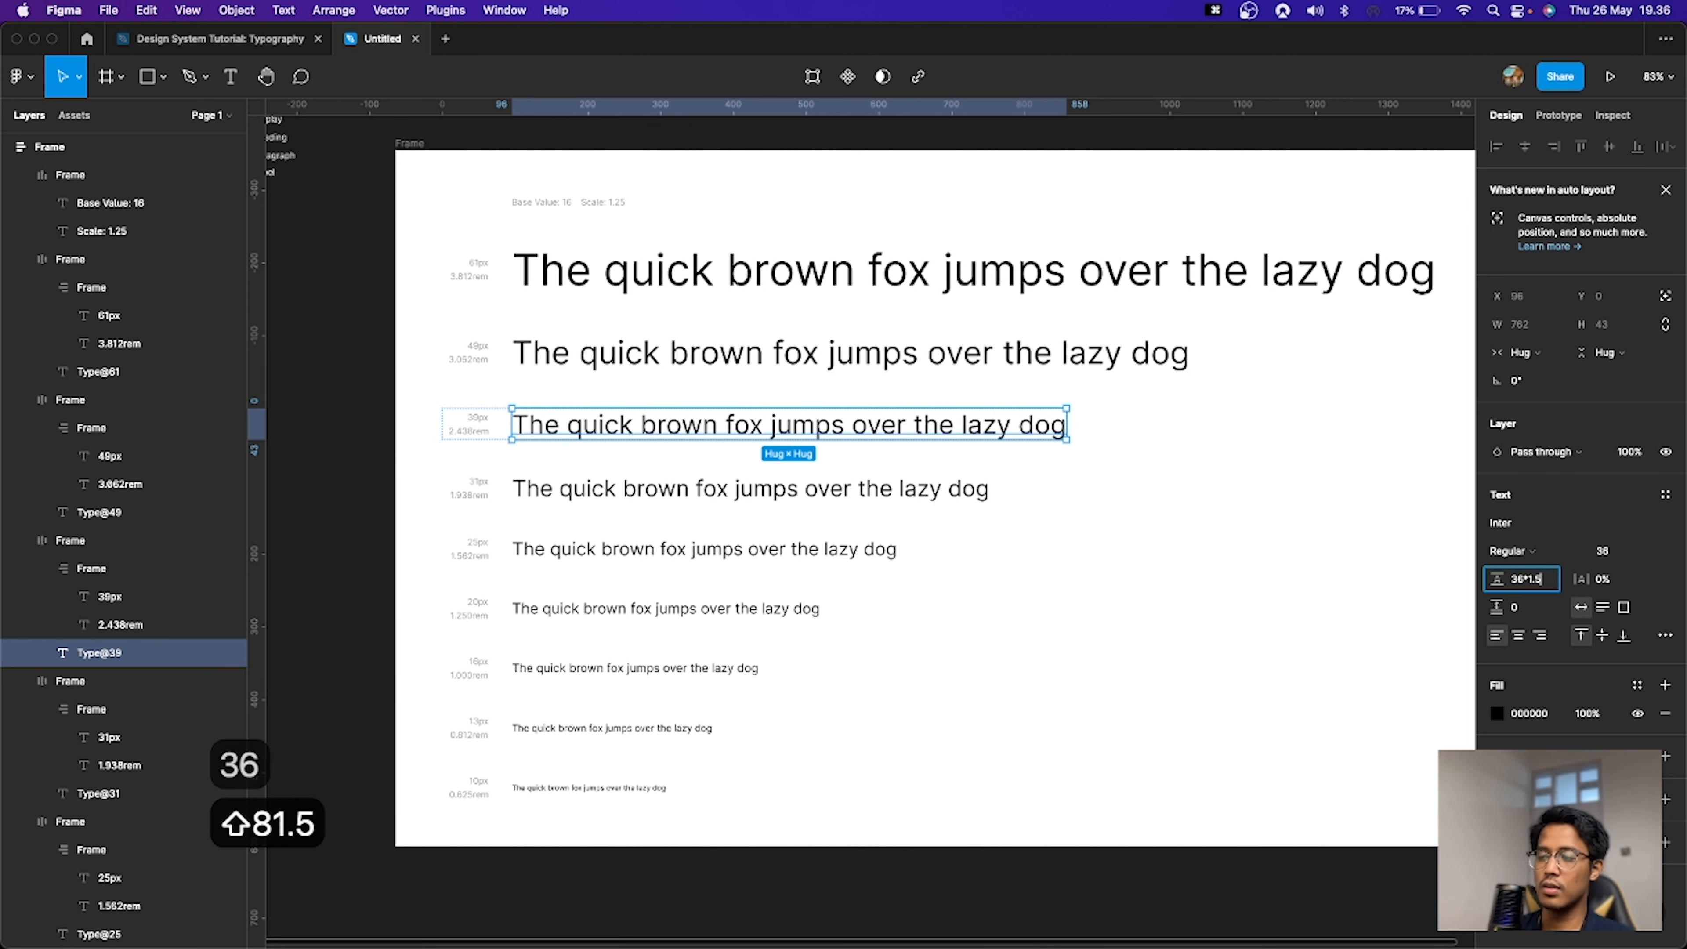
{"action": "key", "text": "Return"}
{"action": "left_click", "coordinate": [1542, 583]}
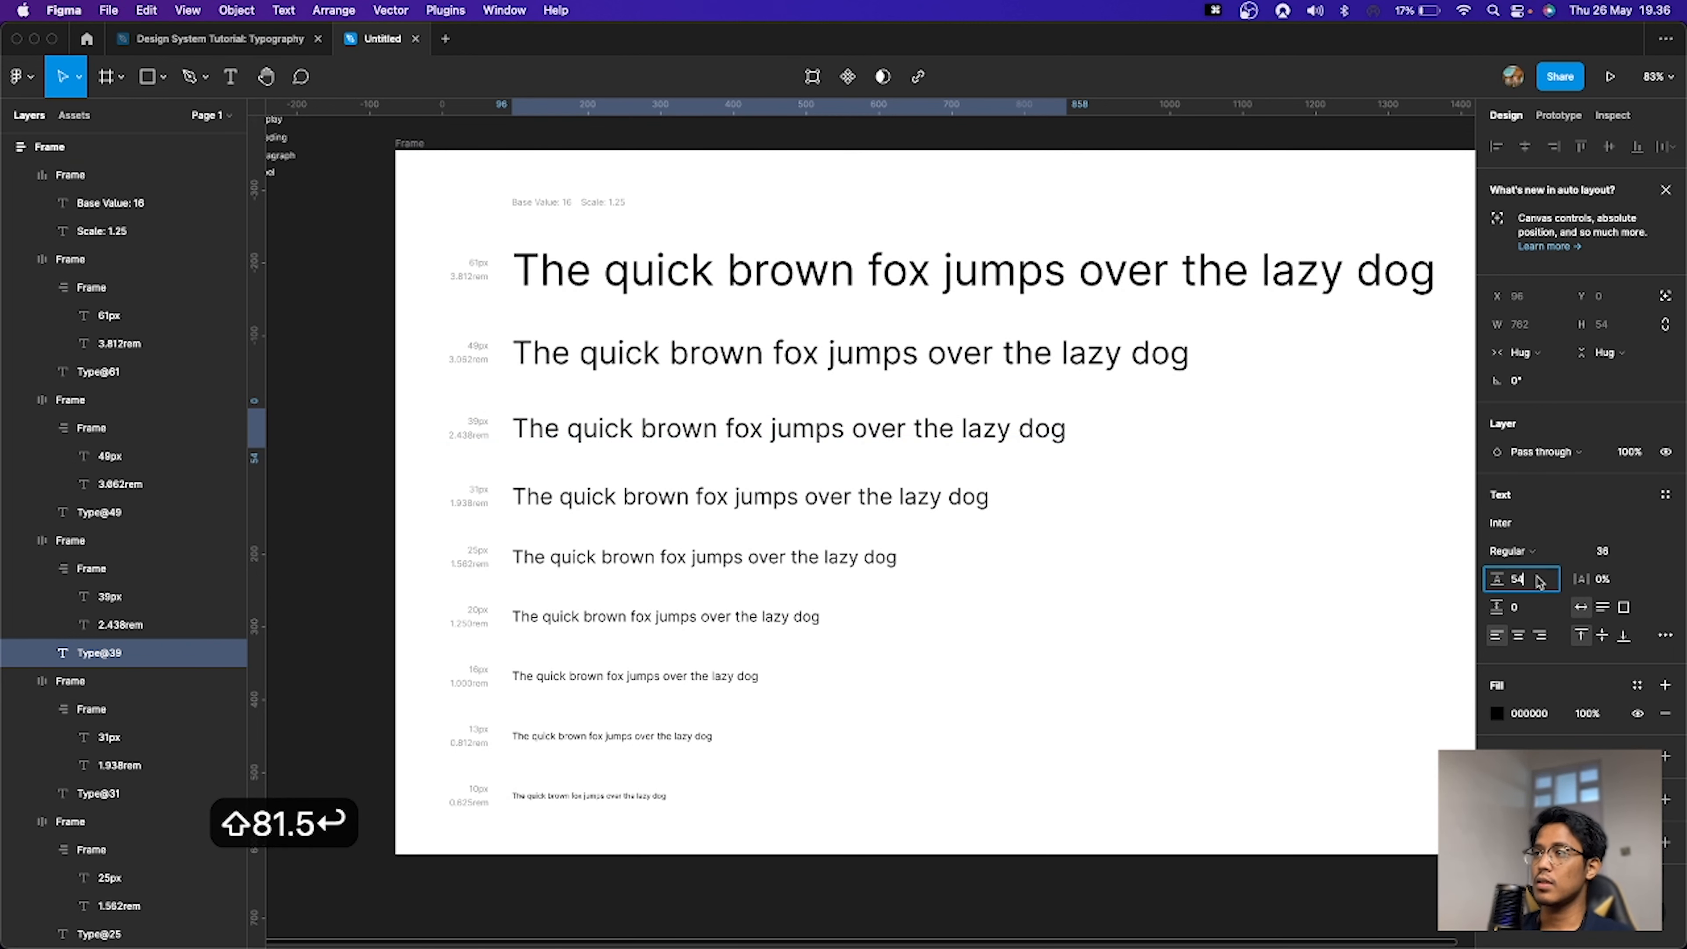
{"action": "left_click", "coordinate": [1542, 582]}
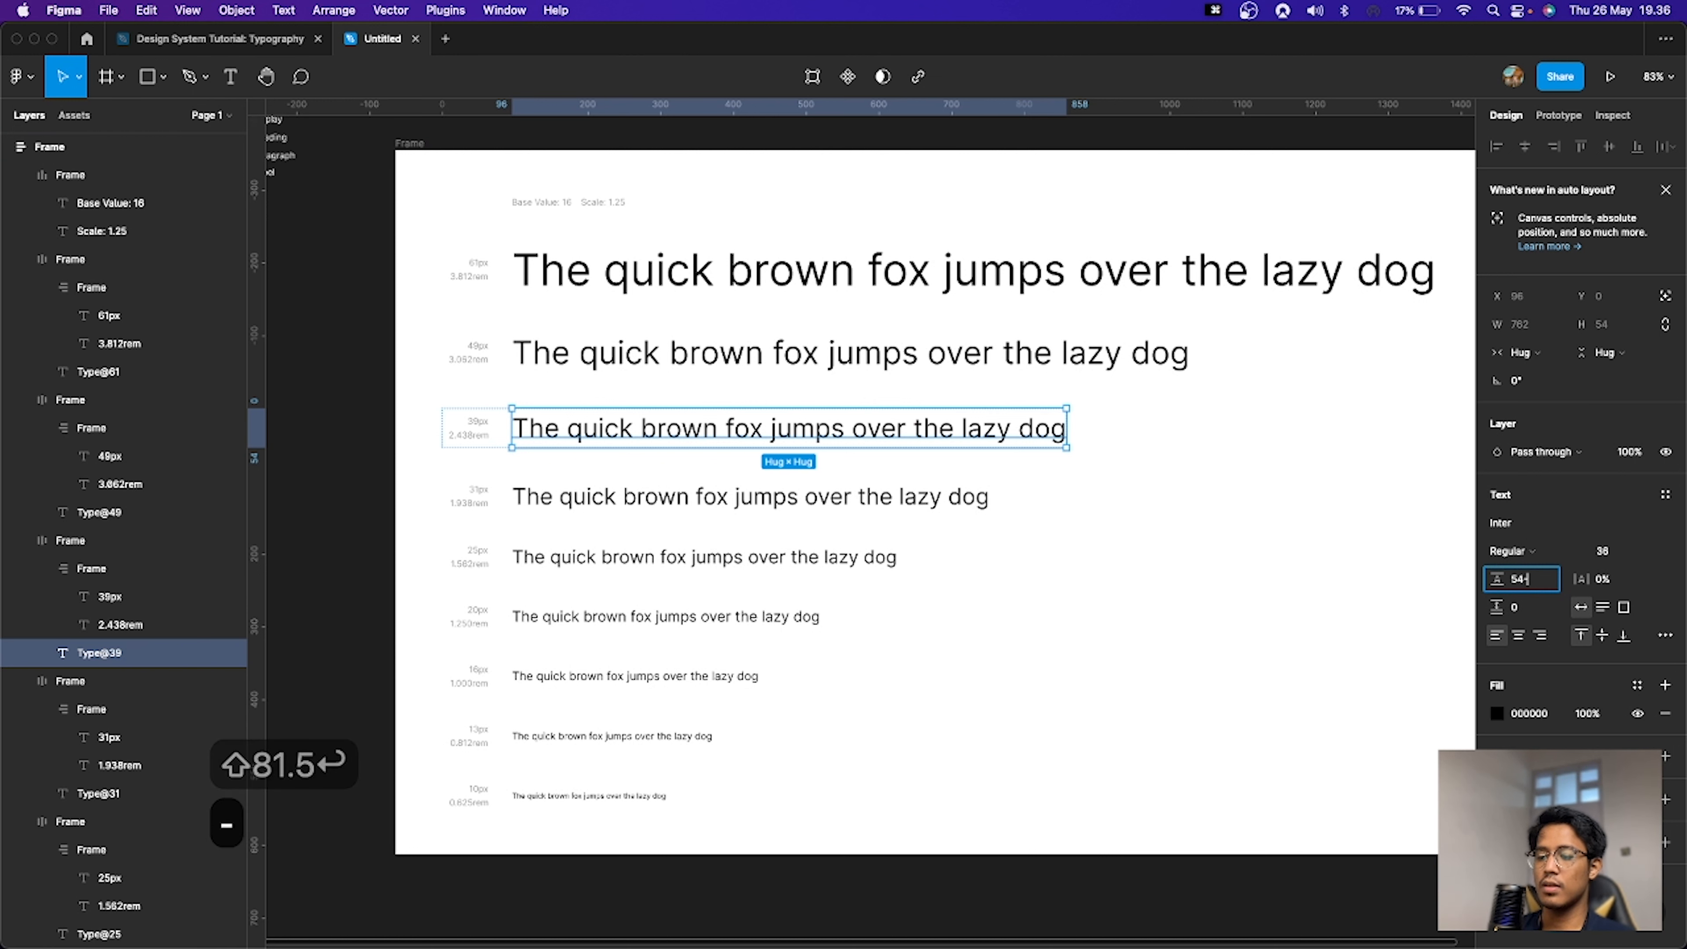
{"action": "type", "text": "-8"}
{"action": "key", "text": "Return"}
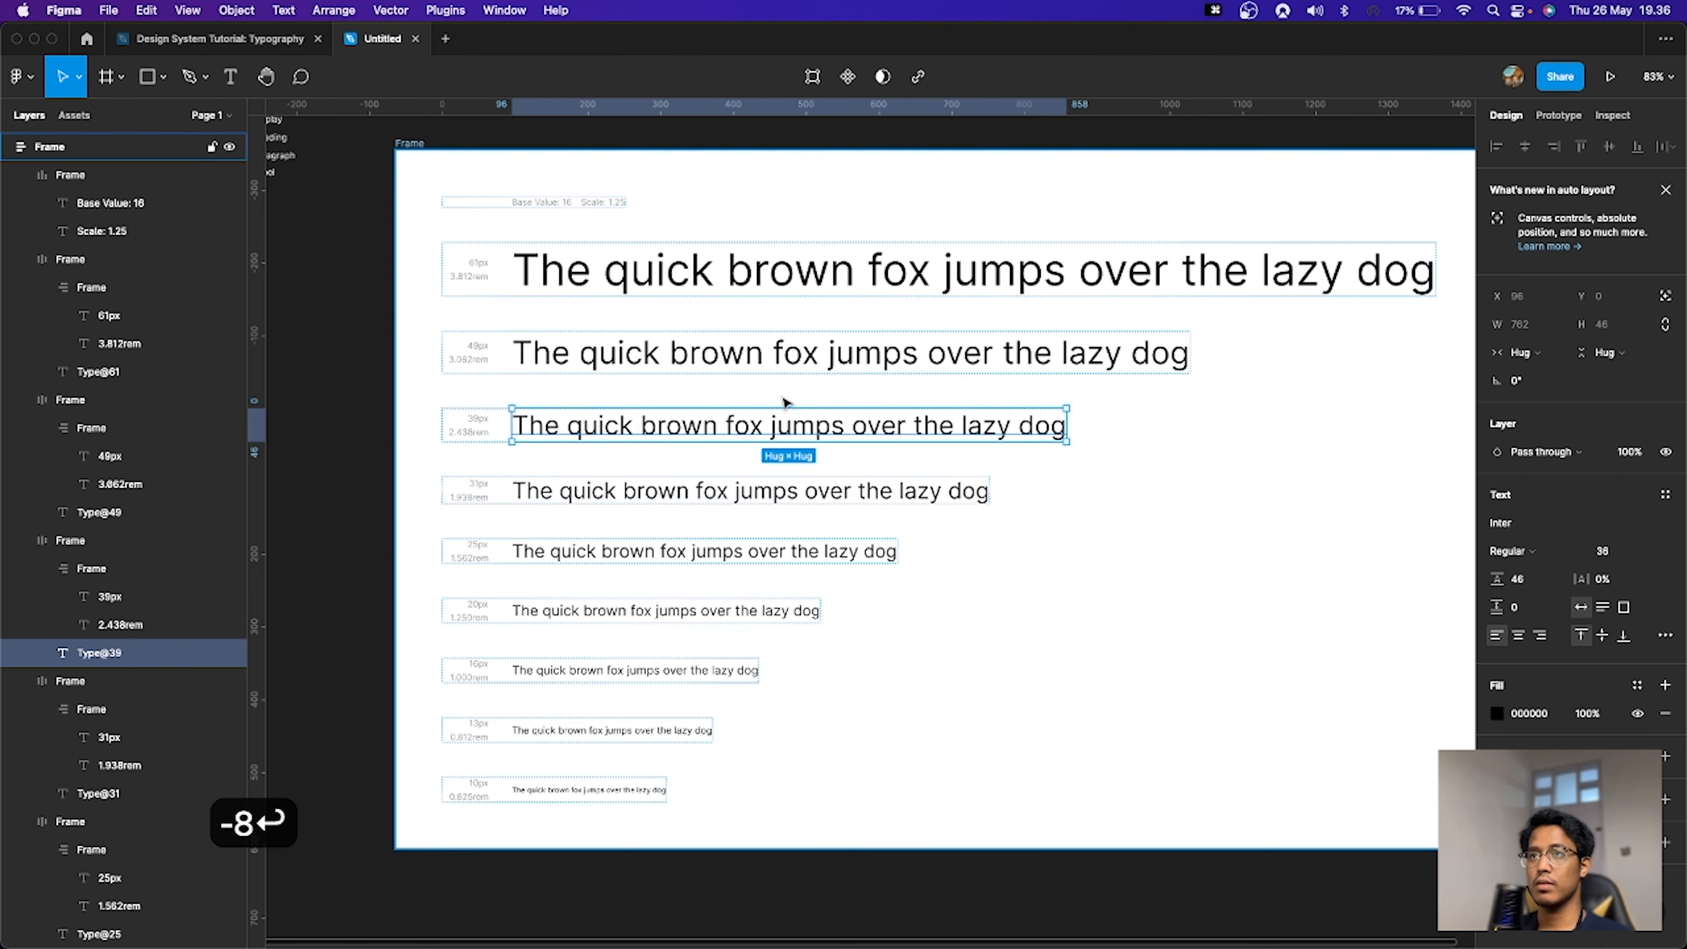
Step: Set the fourth sample line's font size to 28
{"action": "left_click", "coordinate": [757, 491]}
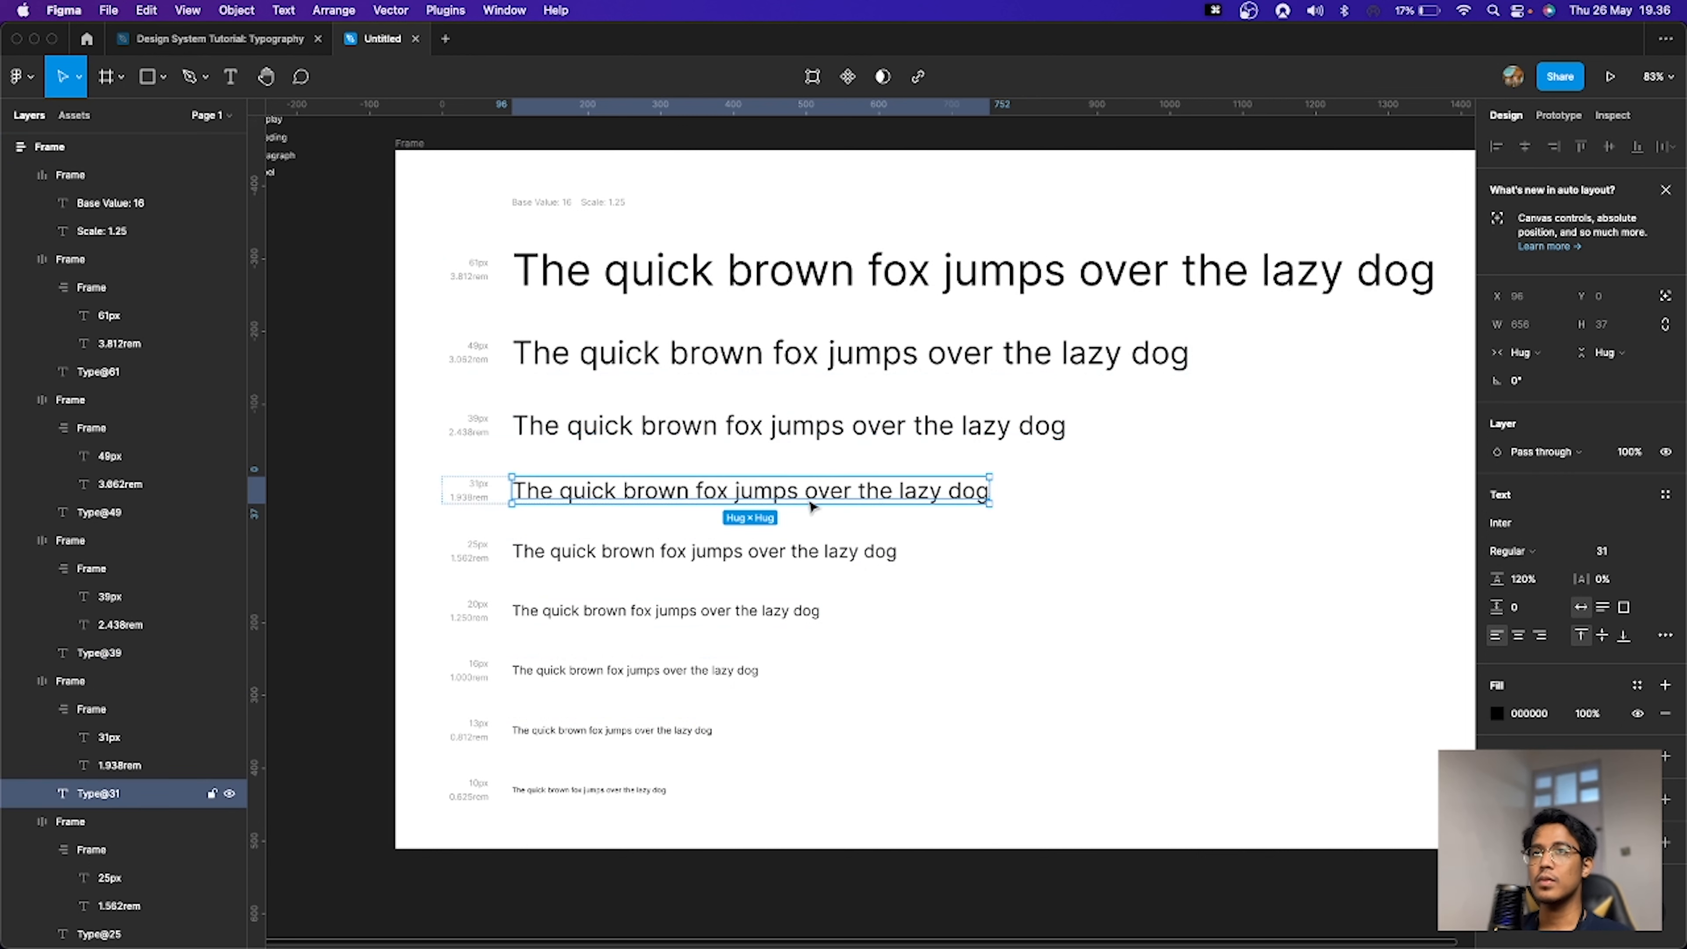
{"action": "left_click", "coordinate": [1623, 556]}
{"action": "type", "text": "28"}
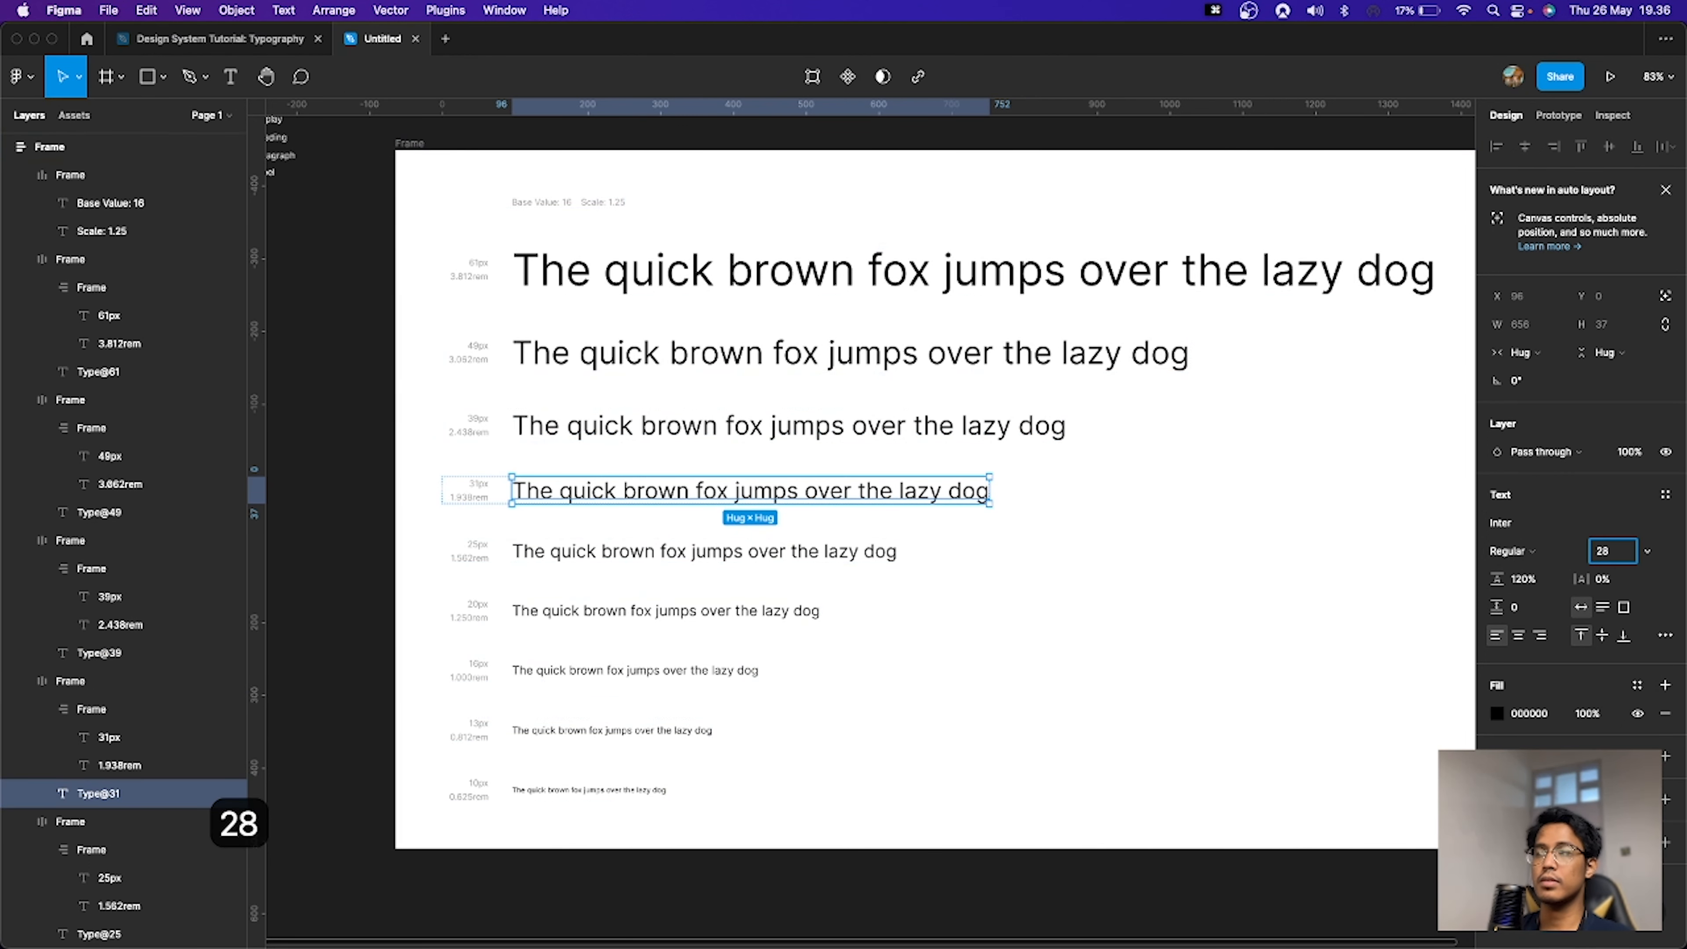
{"action": "key", "text": "Return"}
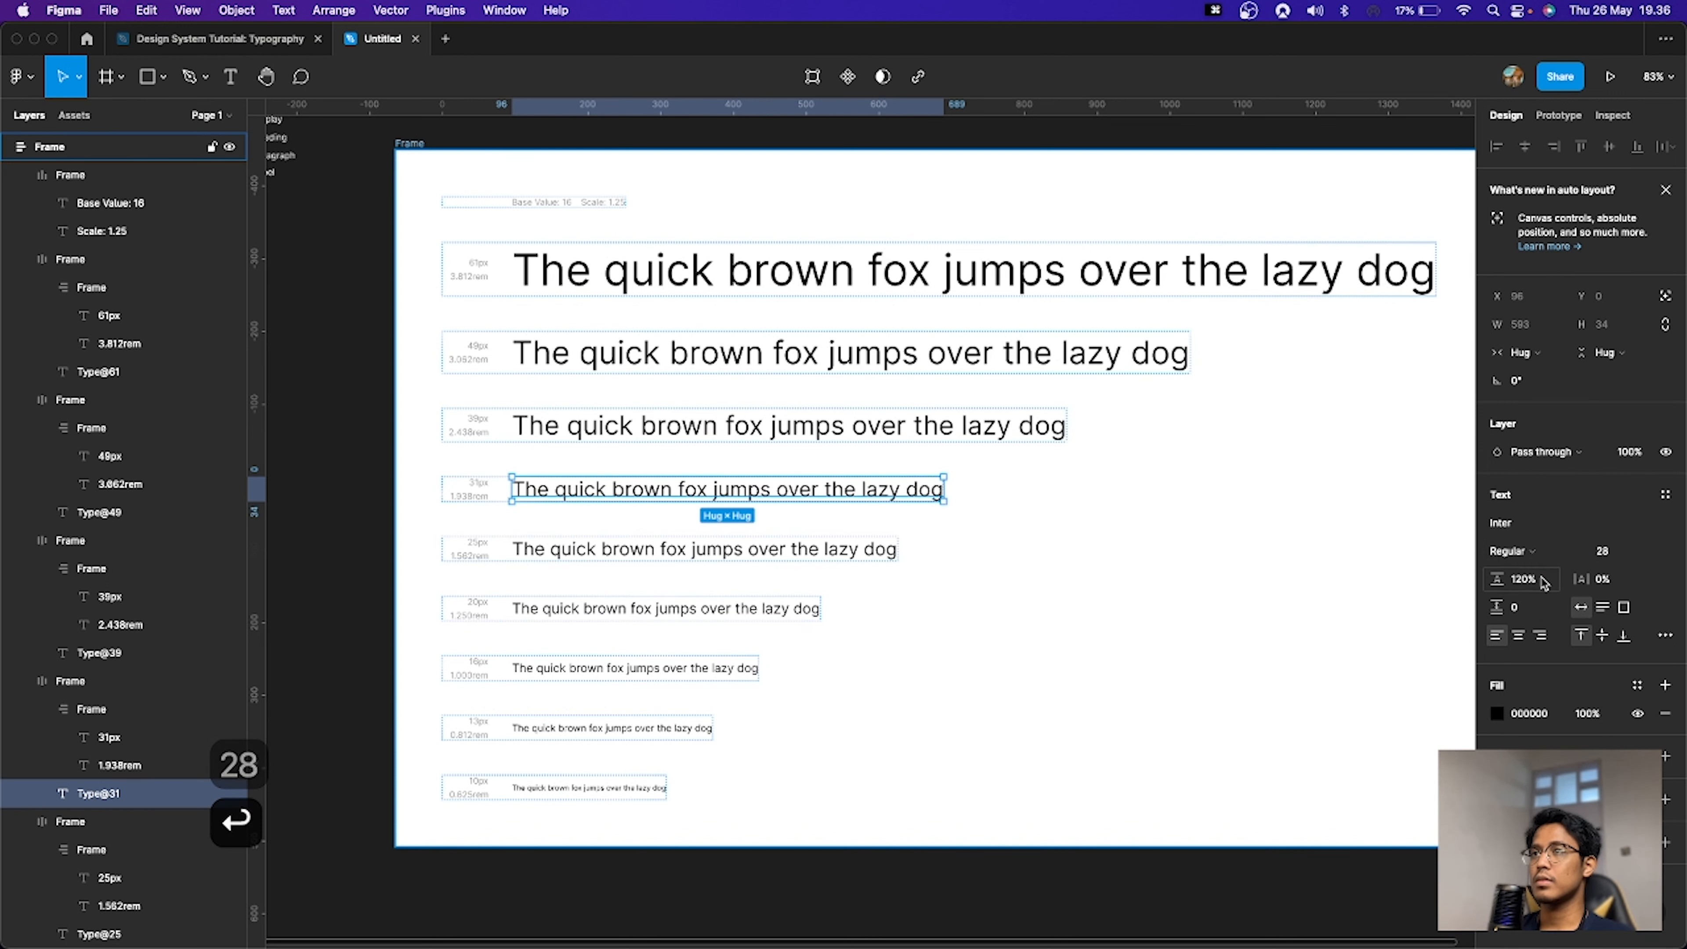
Step: Set the fourth sample line's line height to 28*1.5, then reduce it by 4
{"action": "left_click", "coordinate": [1542, 583]}
{"action": "key", "text": "super+a"}
{"action": "type", "text": "28"}
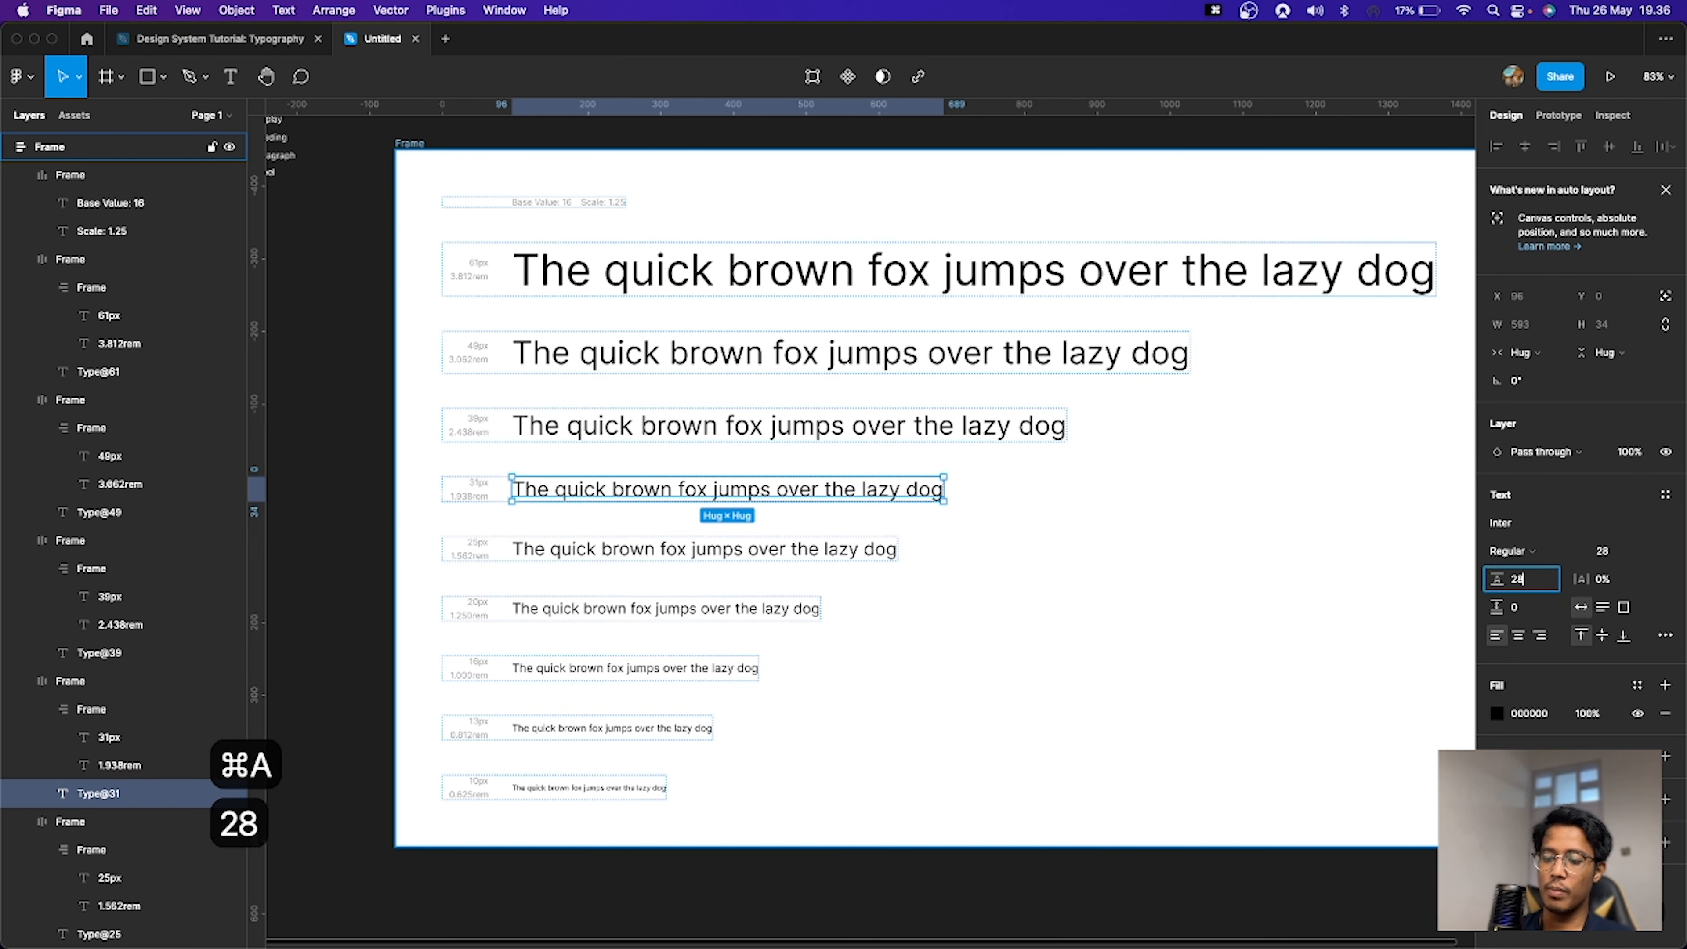
{"action": "type", "text": "*1.5"}
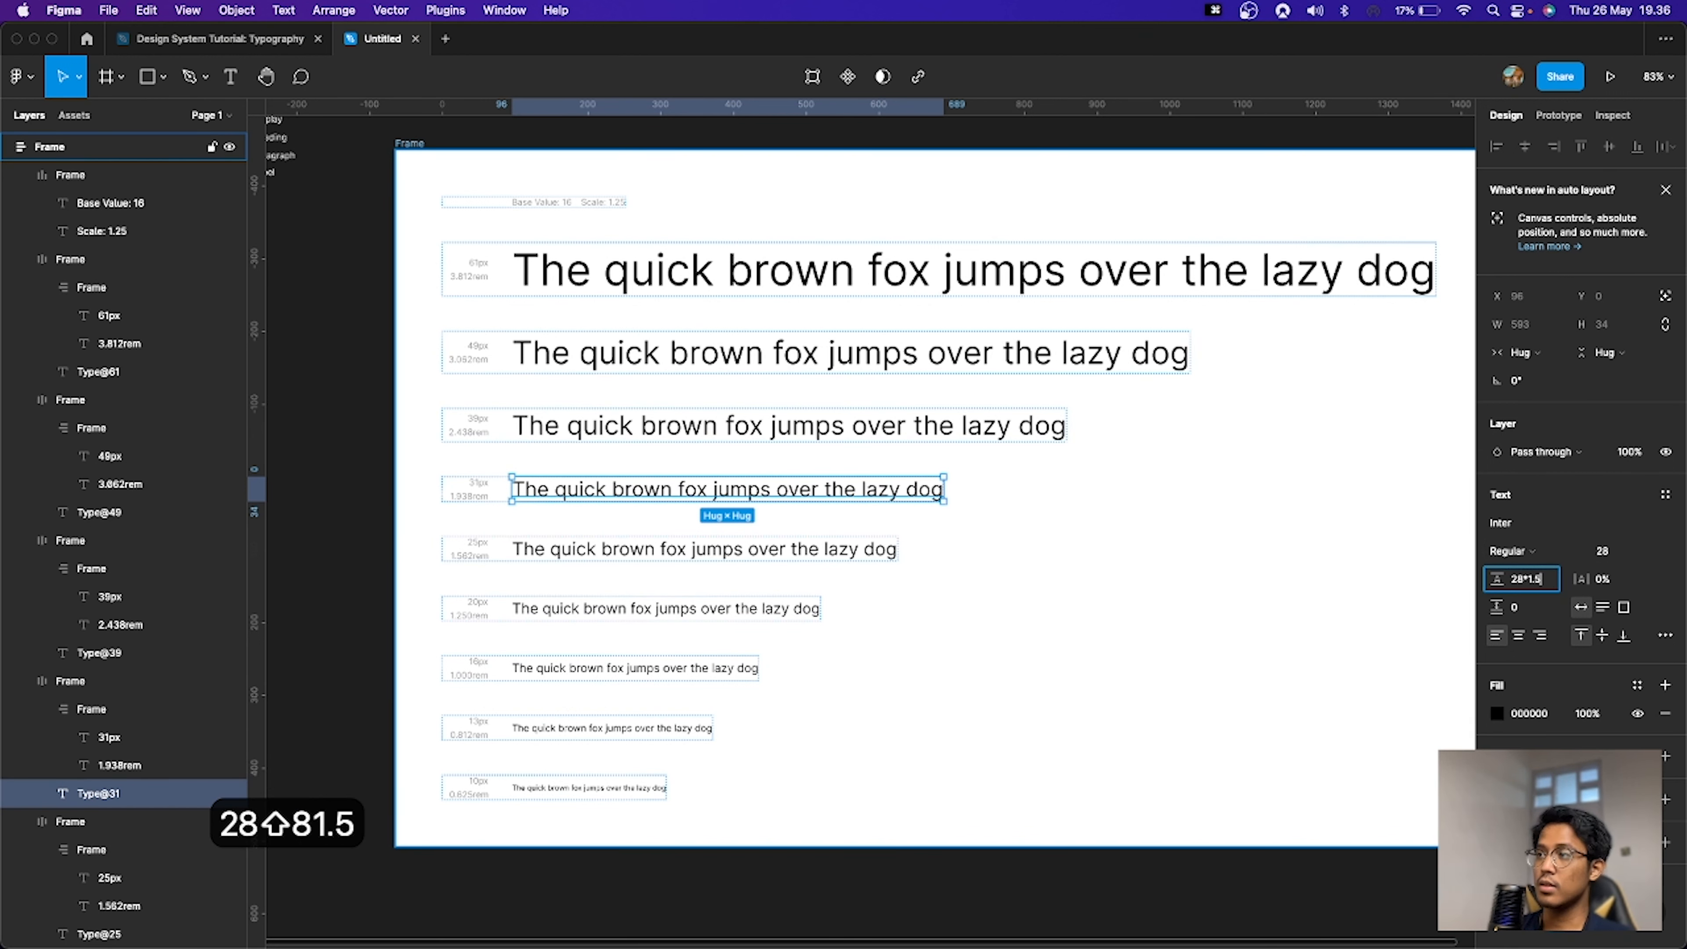
{"action": "key", "text": "Return"}
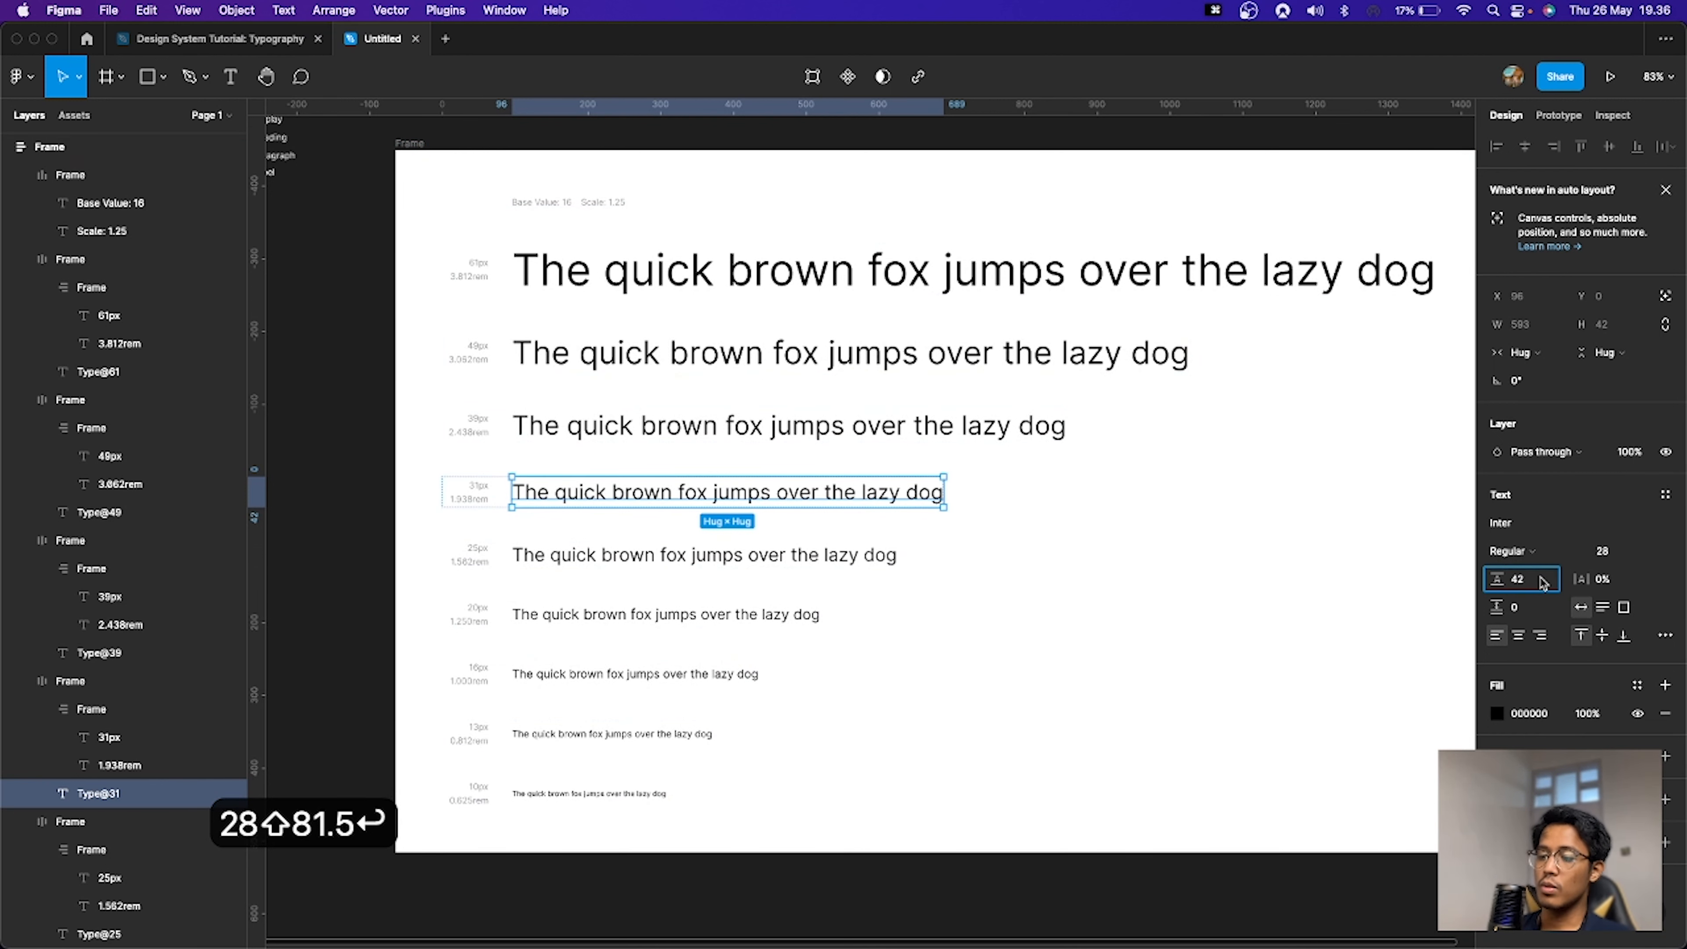
{"action": "type", "text": "-4"}
{"action": "key", "text": "Return"}
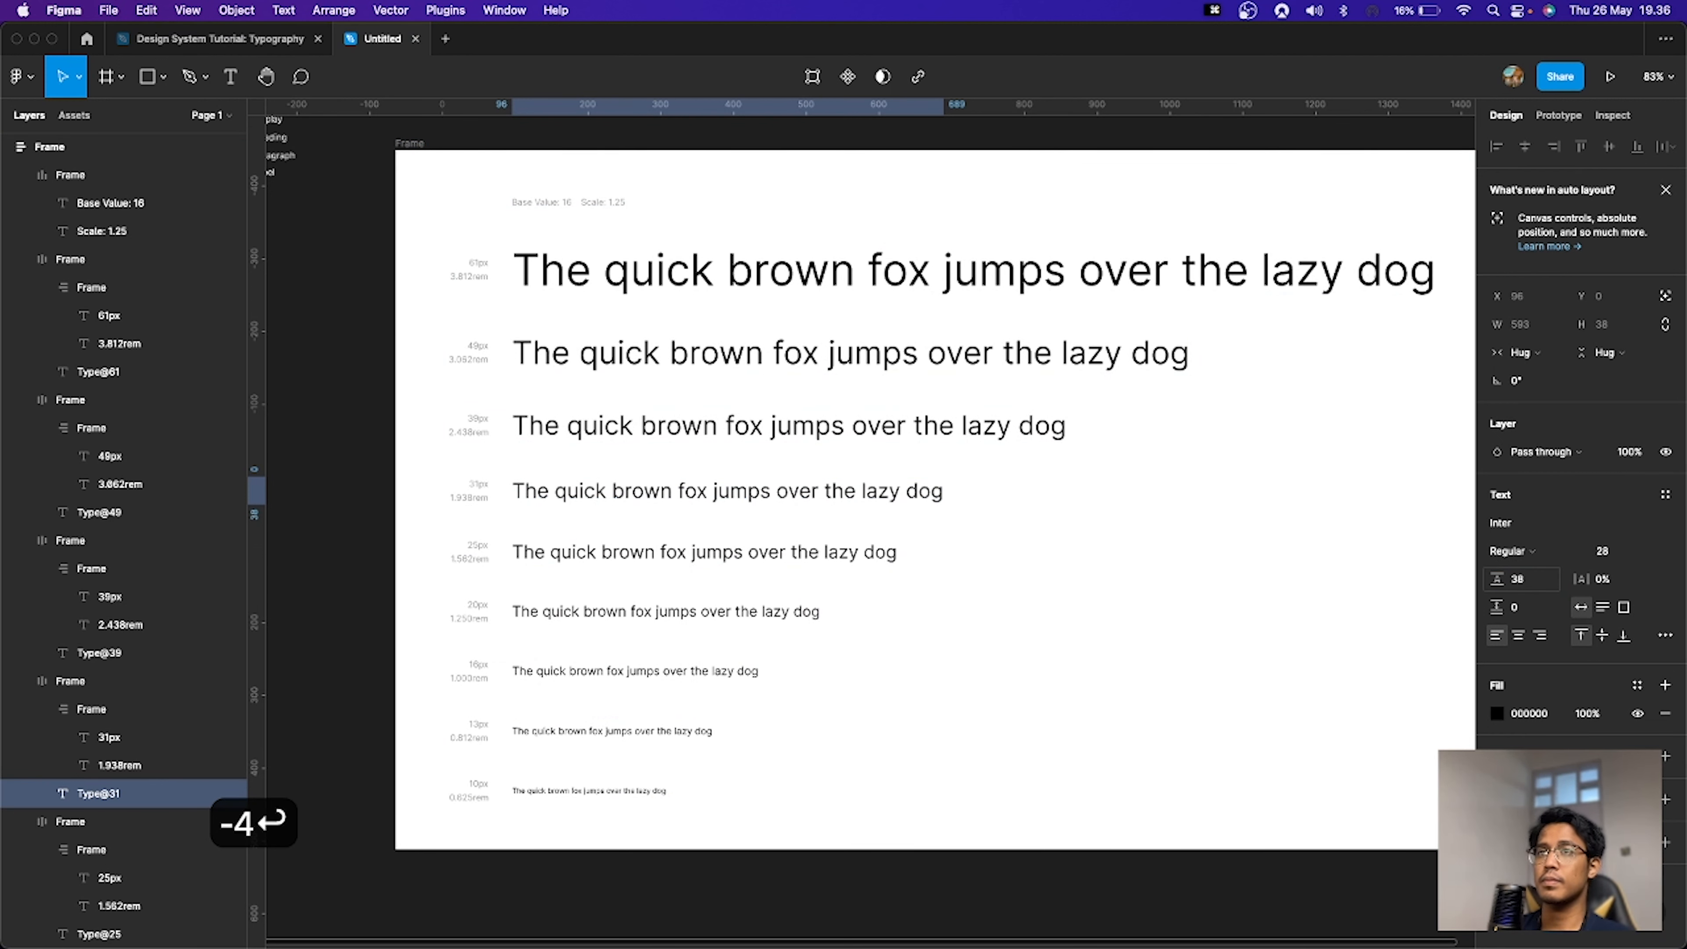
Step: Set the fifth sample line's font size to 24
{"action": "left_click", "coordinate": [774, 566]}
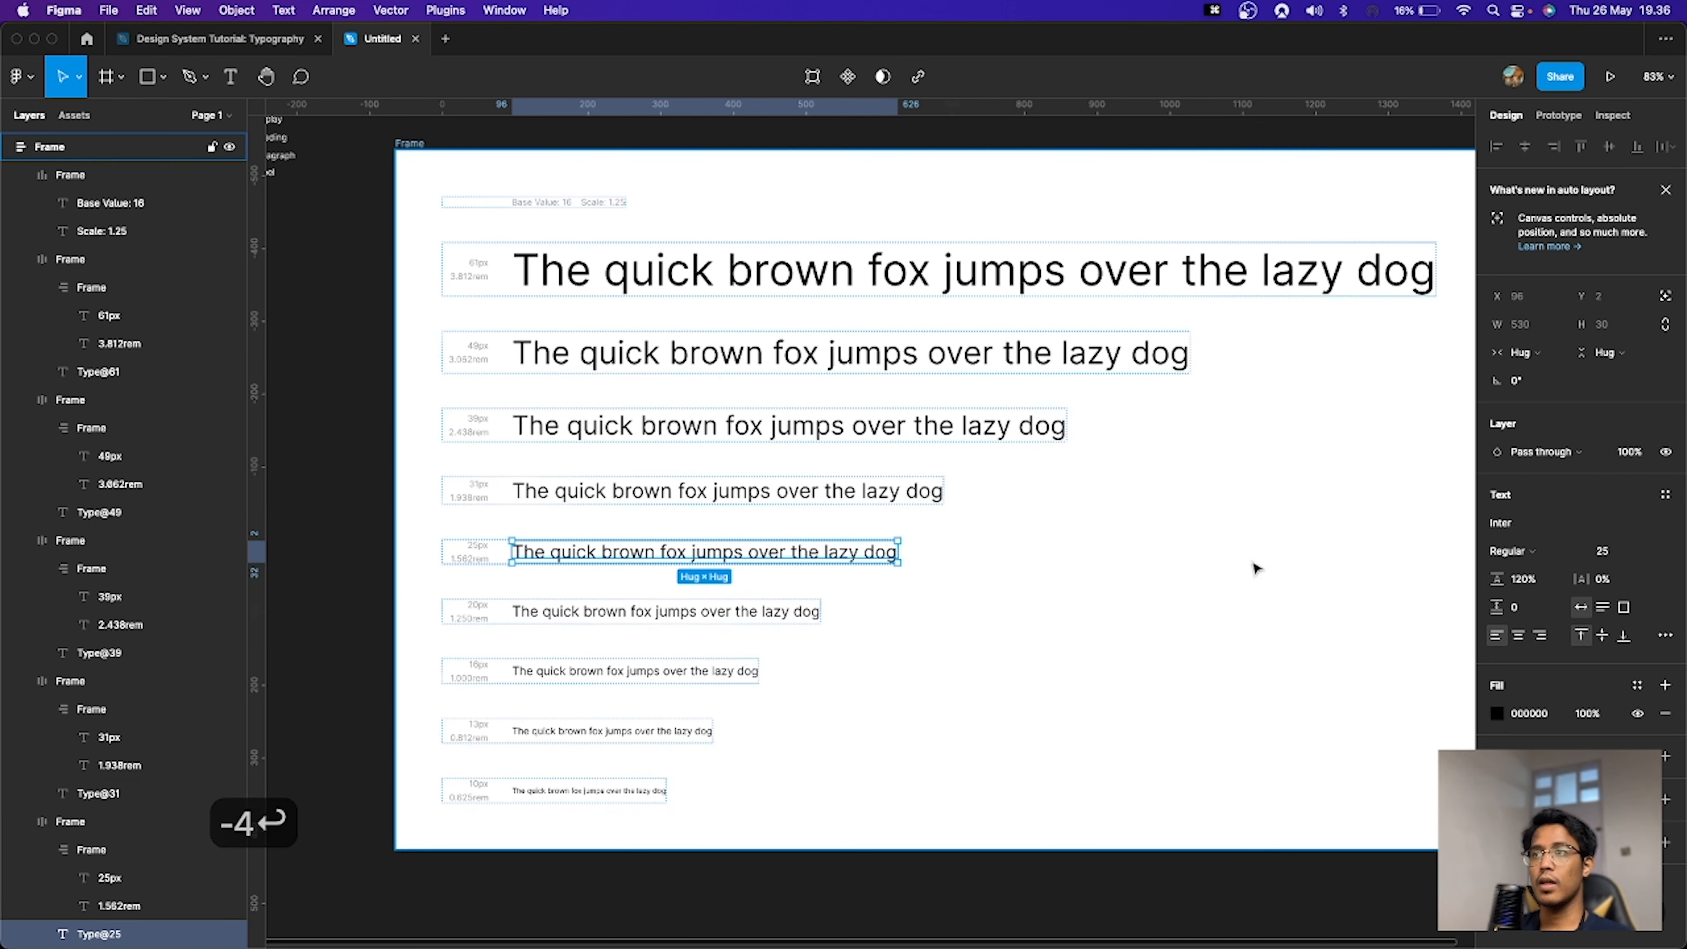
{"action": "left_click", "coordinate": [1592, 555]}
{"action": "type", "text": "24"}
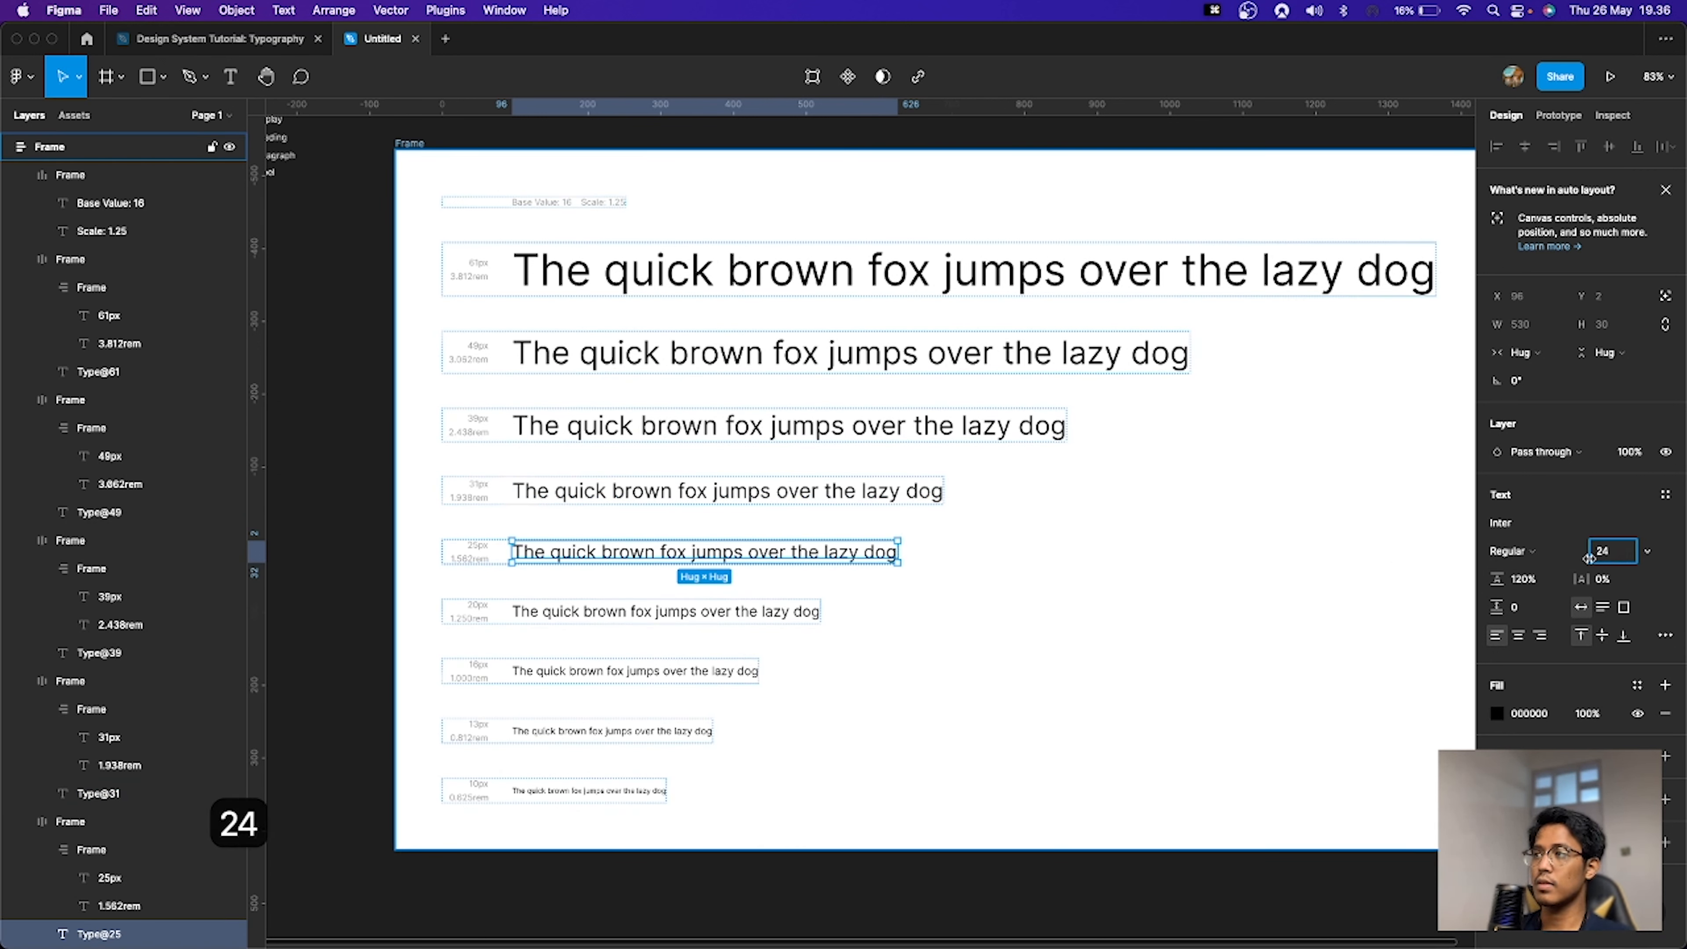
{"action": "key", "text": "Return"}
Step: Set the fifth sample line's line height to 24*1.5, then reduce it by 4
{"action": "left_click", "coordinate": [1552, 583]}
{"action": "key", "text": "super+a"}
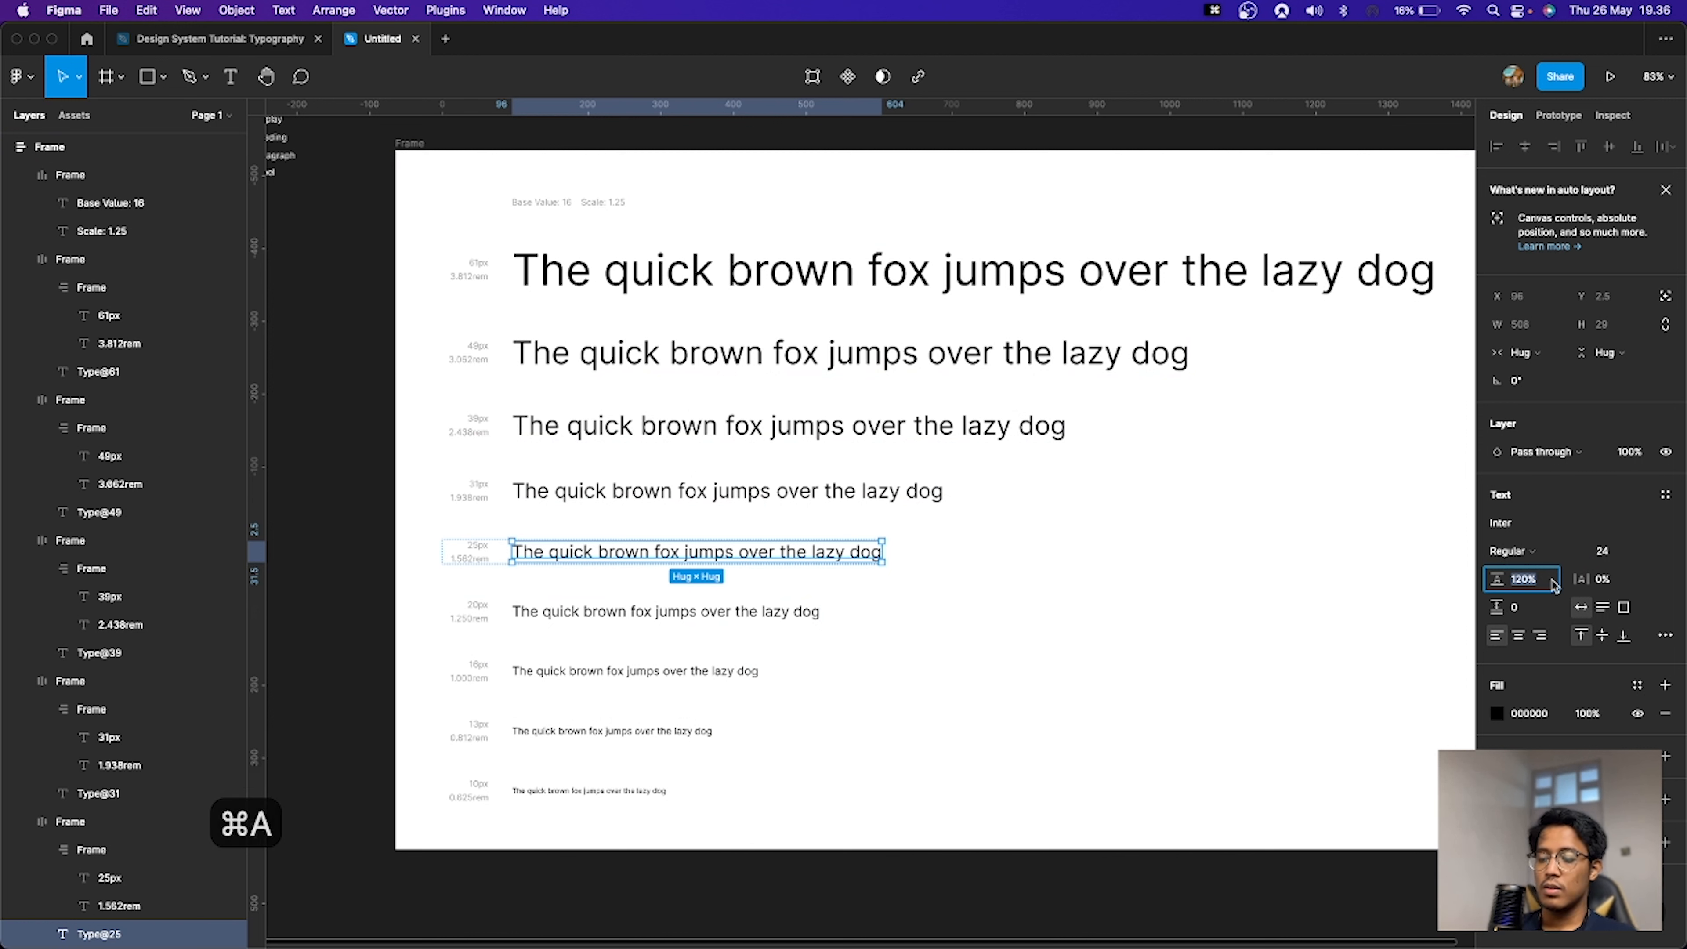
{"action": "type", "text": "24*1.5"}
{"action": "key", "text": "Return"}
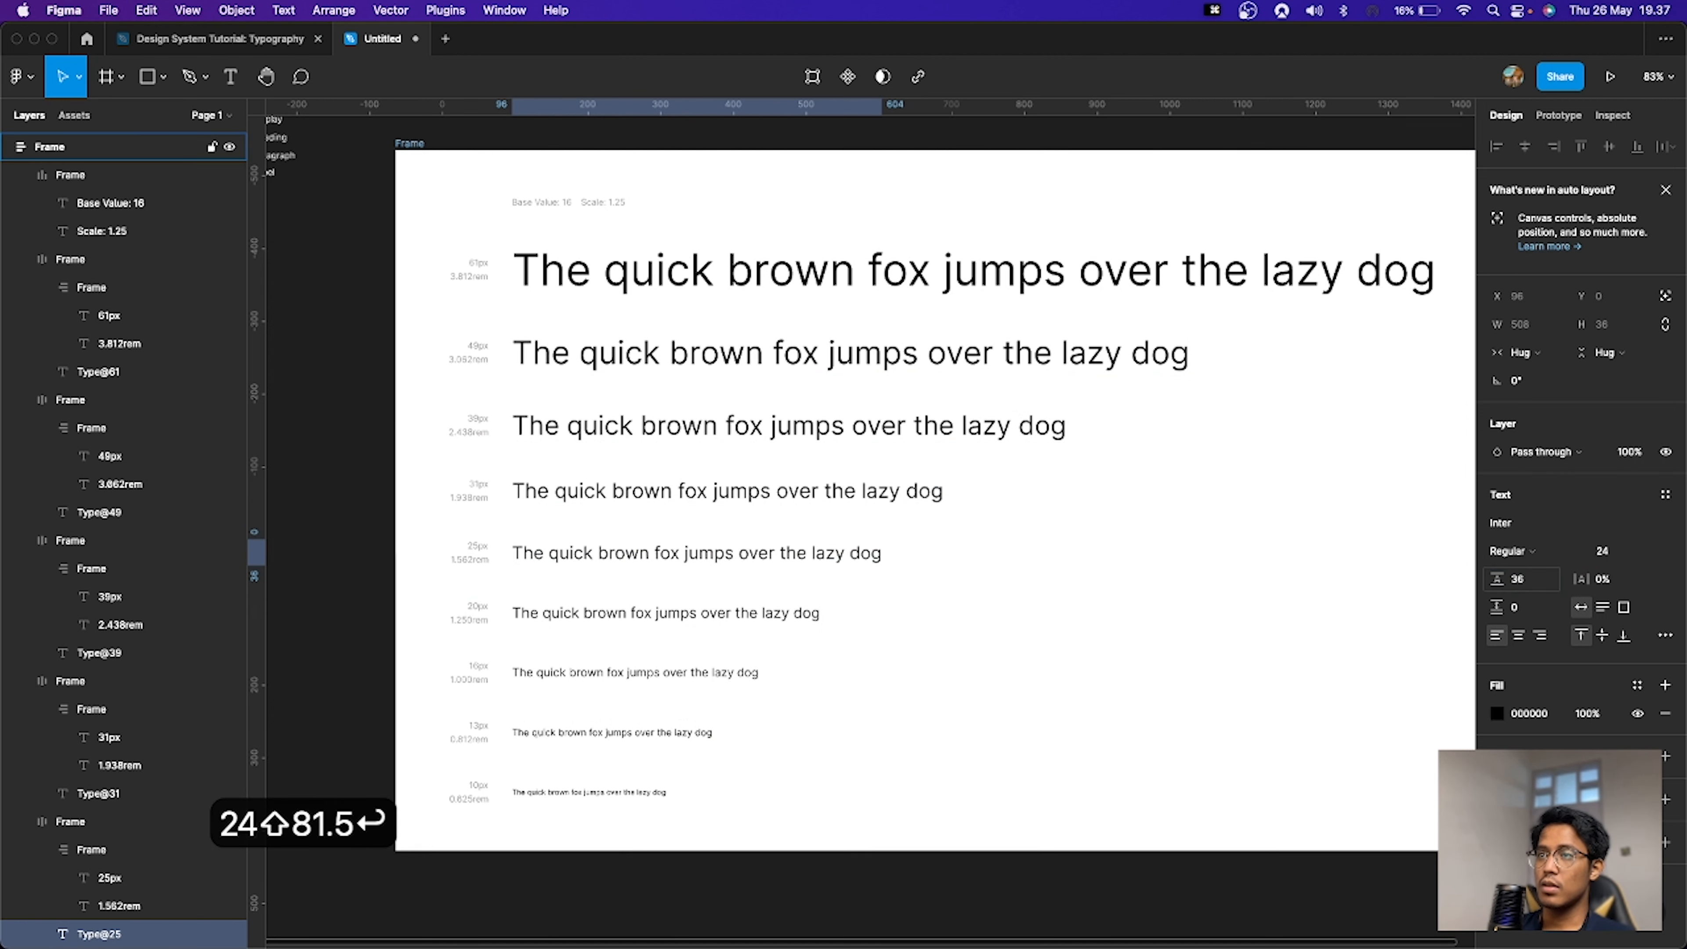
{"action": "left_click", "coordinate": [1548, 582]}
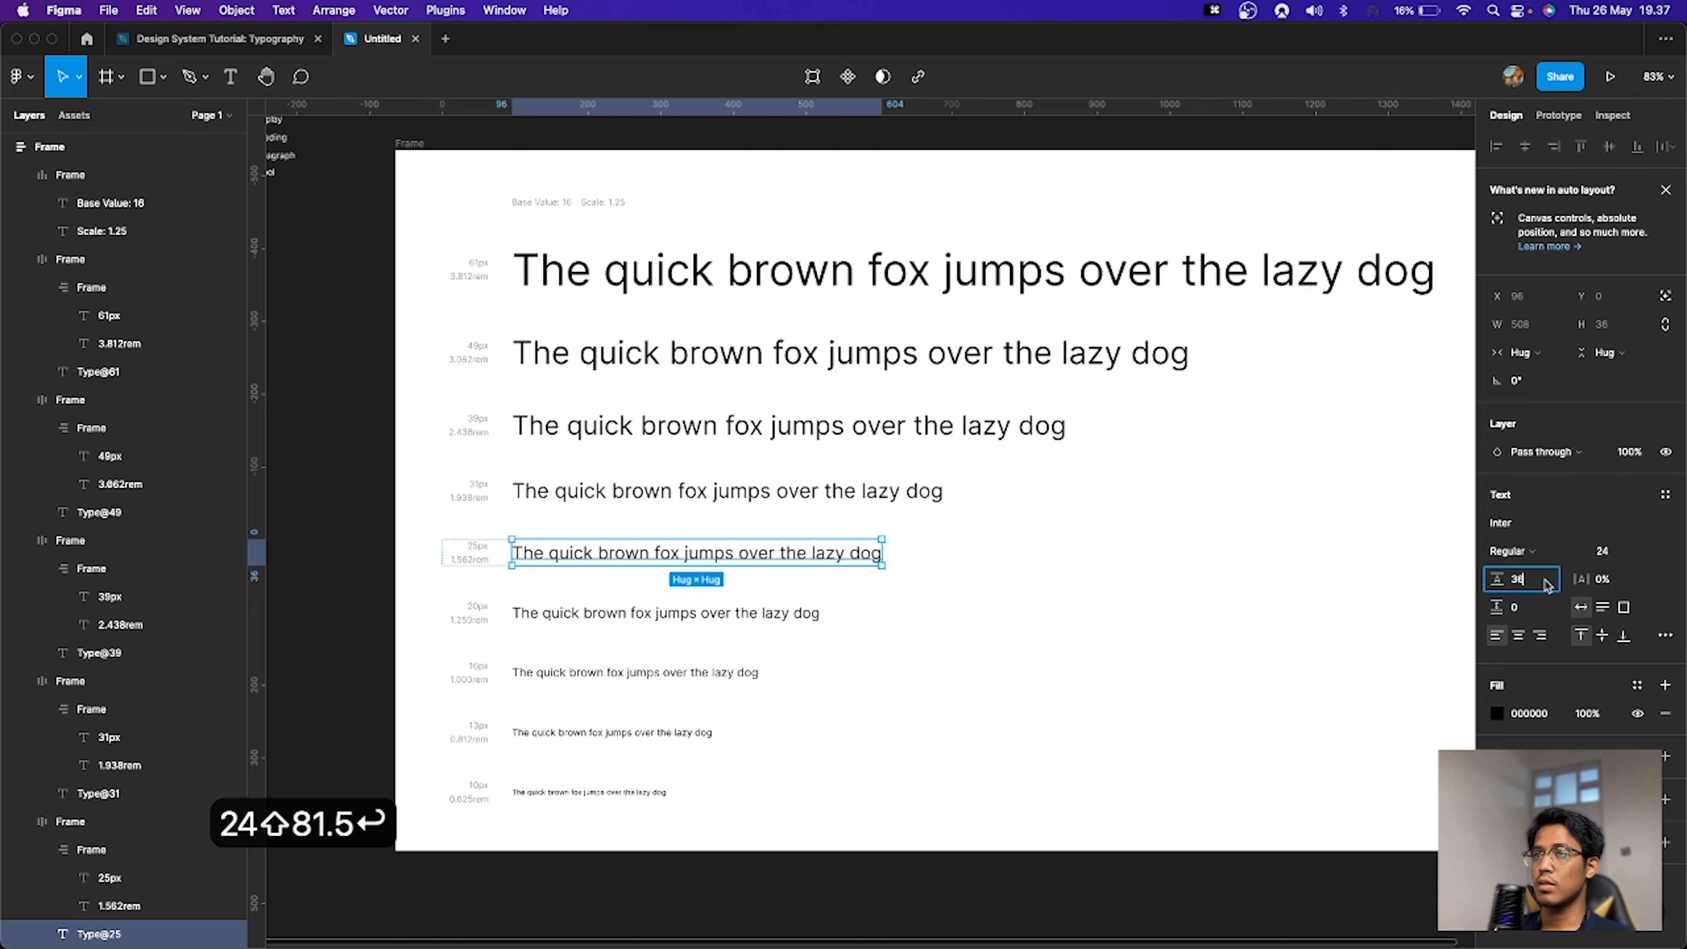
{"action": "type", "text": "-4"}
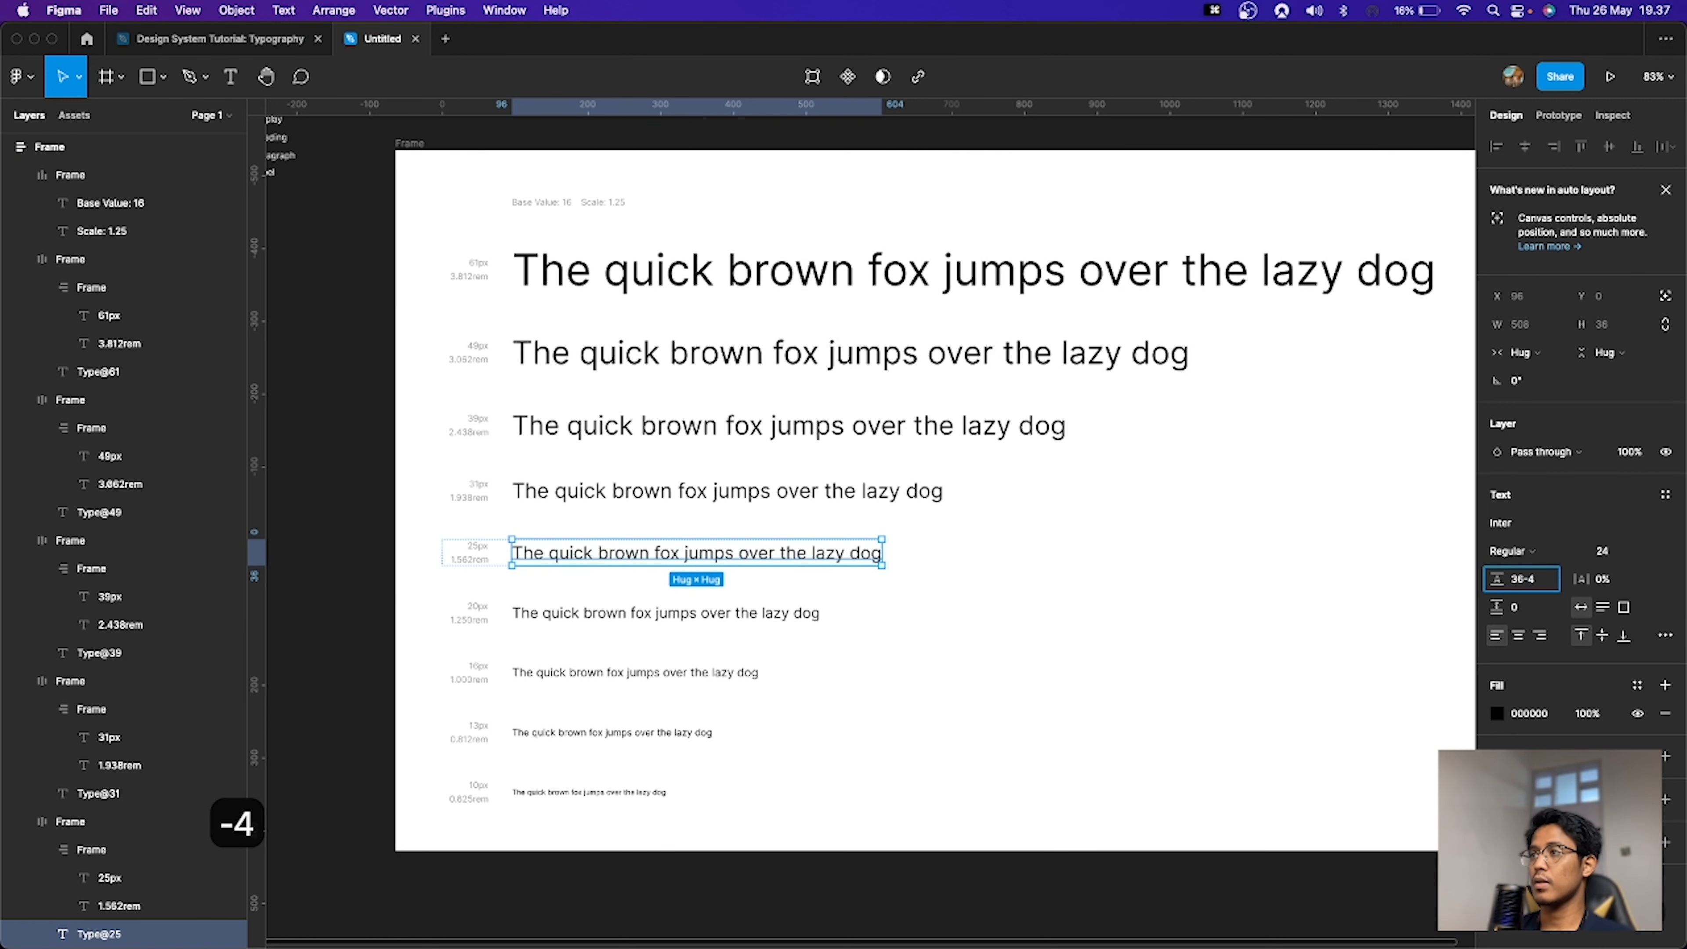
{"action": "key", "text": "Return"}
Step: Set the sixth sample line's line height to 20*1.5, then reduce it by 4
{"action": "left_click", "coordinate": [771, 613]}
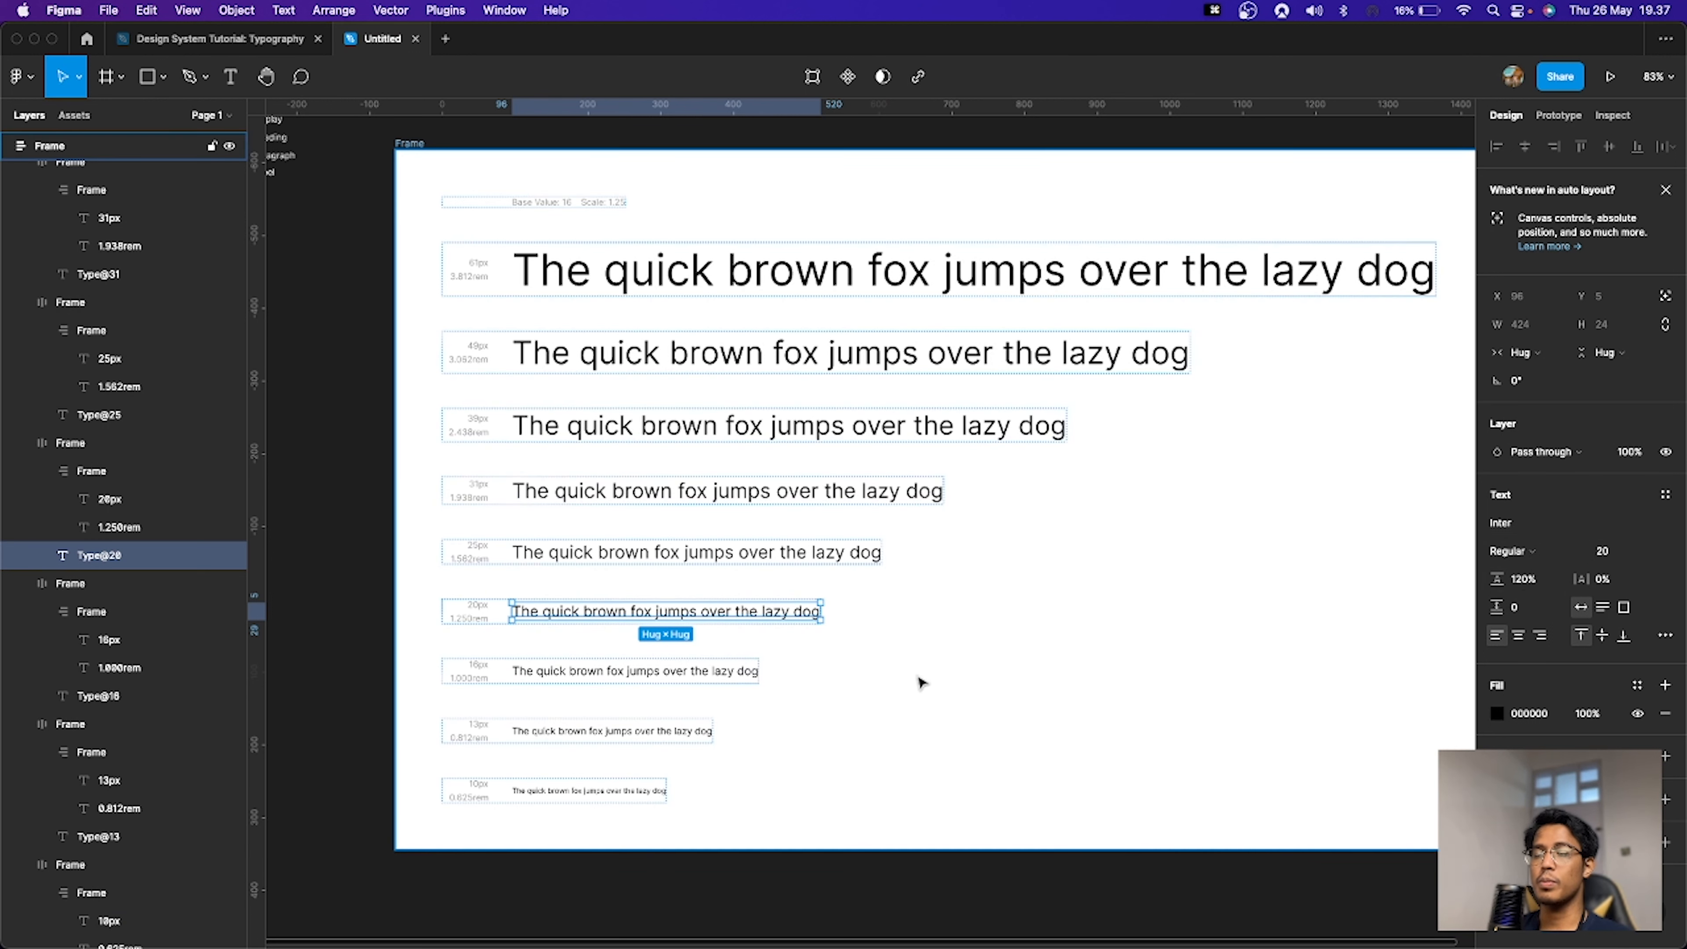
{"action": "left_click", "coordinate": [1613, 551]}
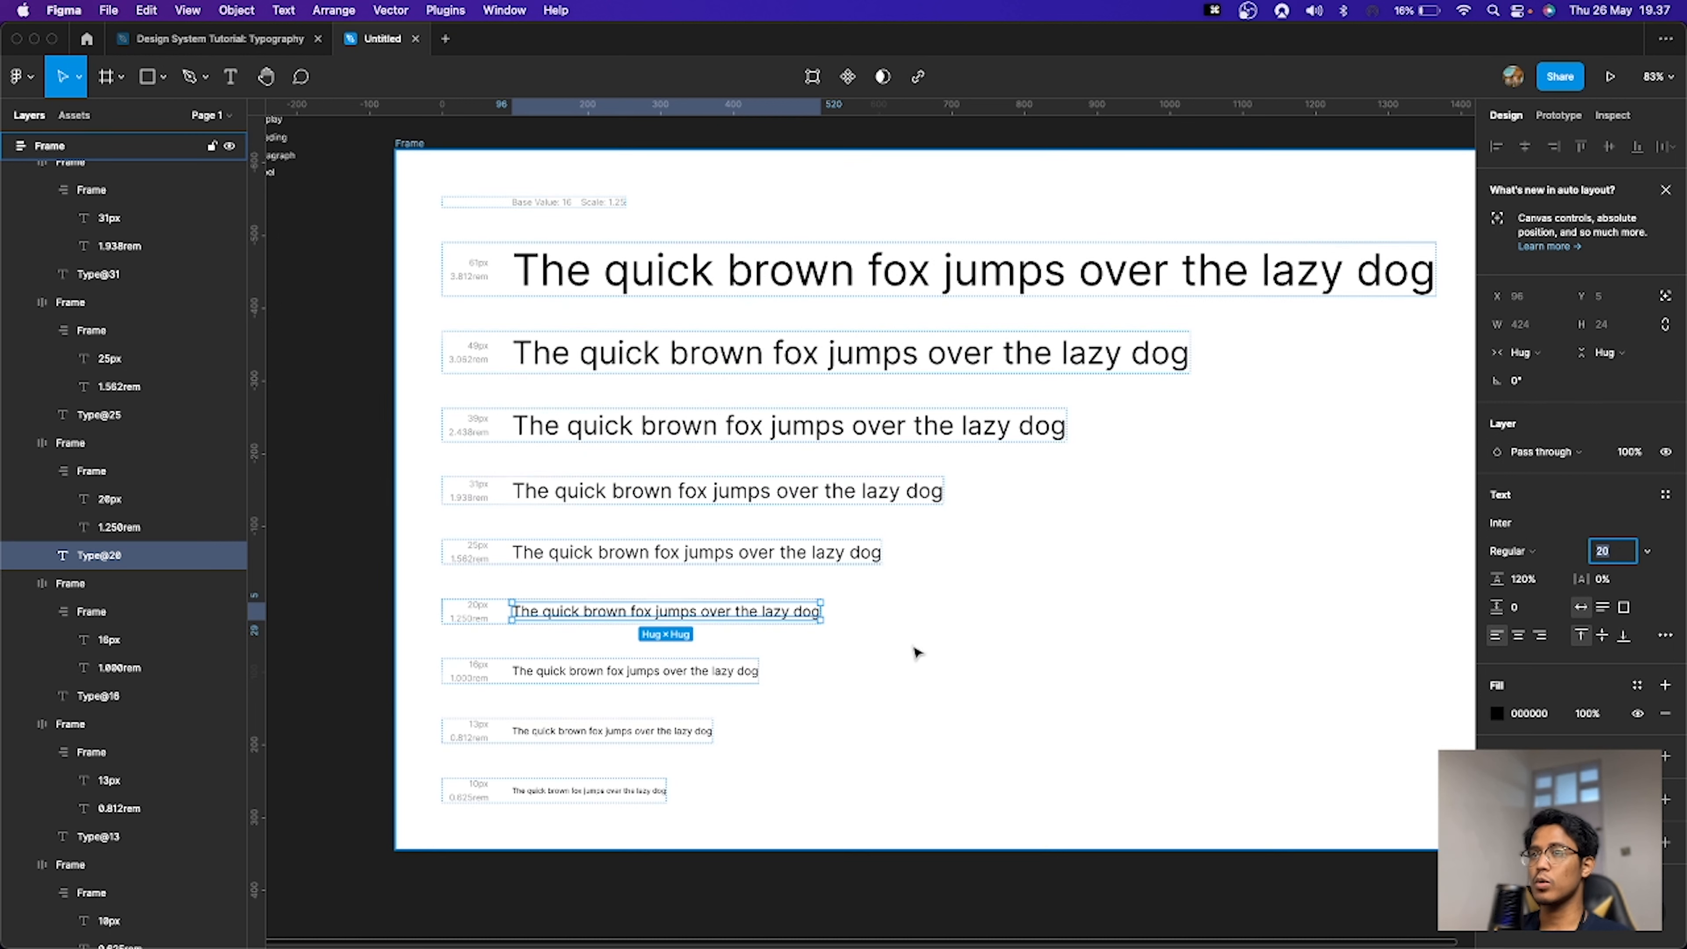
{"action": "left_click", "coordinate": [1527, 581]}
{"action": "key", "text": "super+a"}
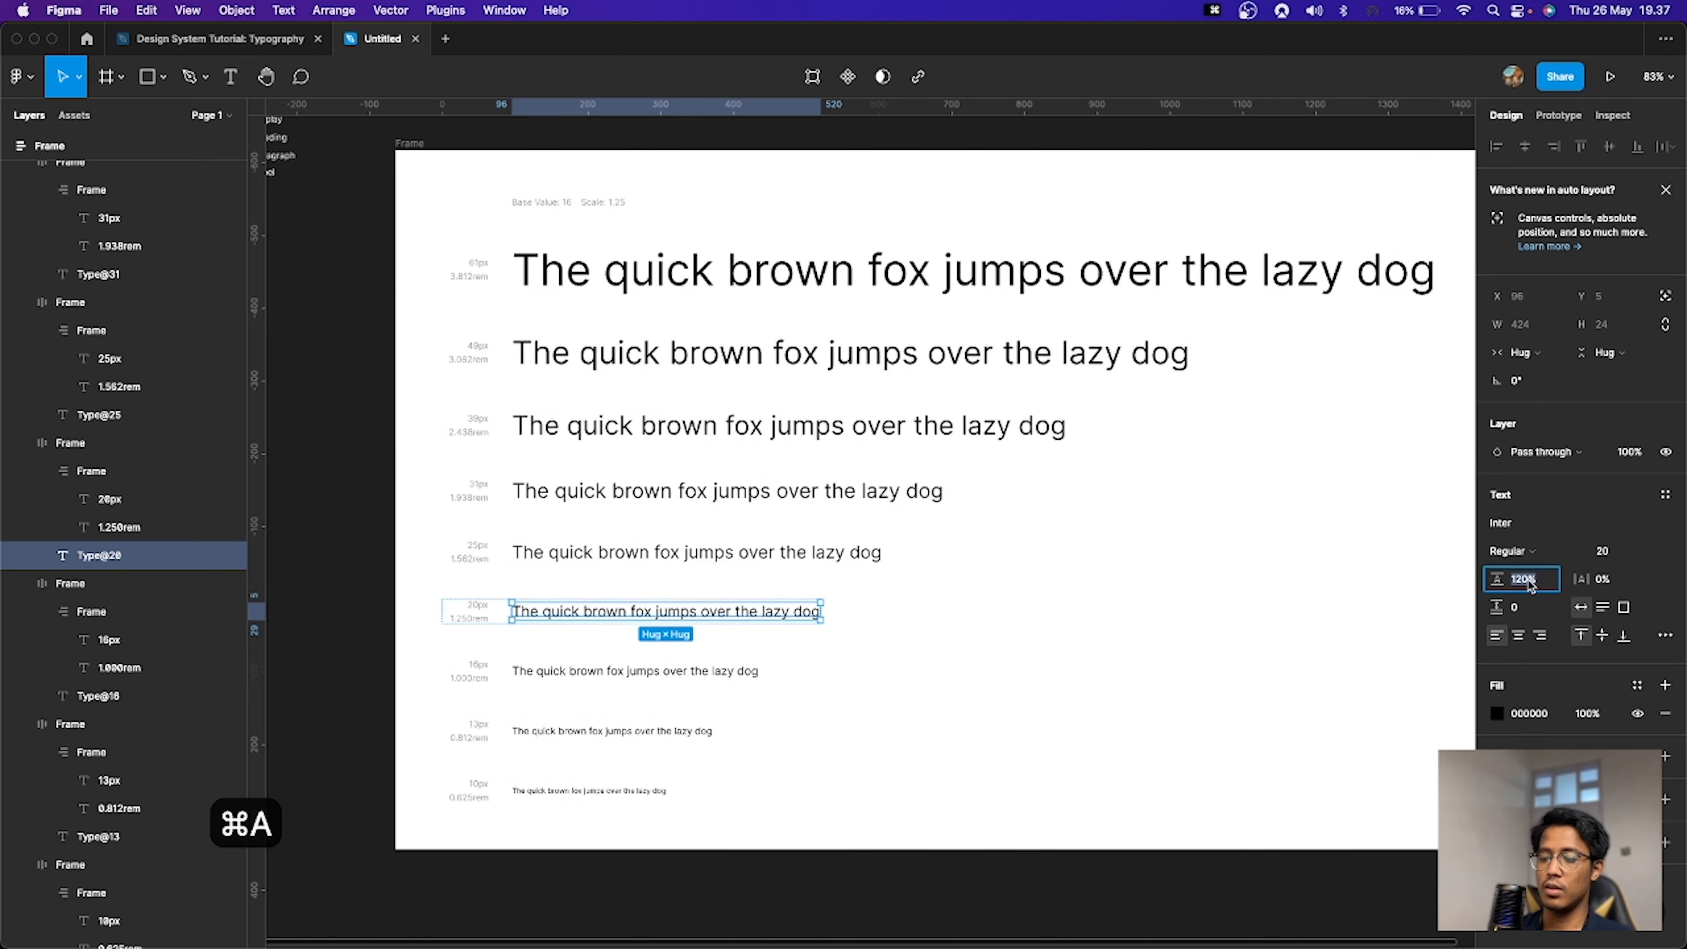
{"action": "type", "text": "20*1.5"}
{"action": "key", "text": "Return"}
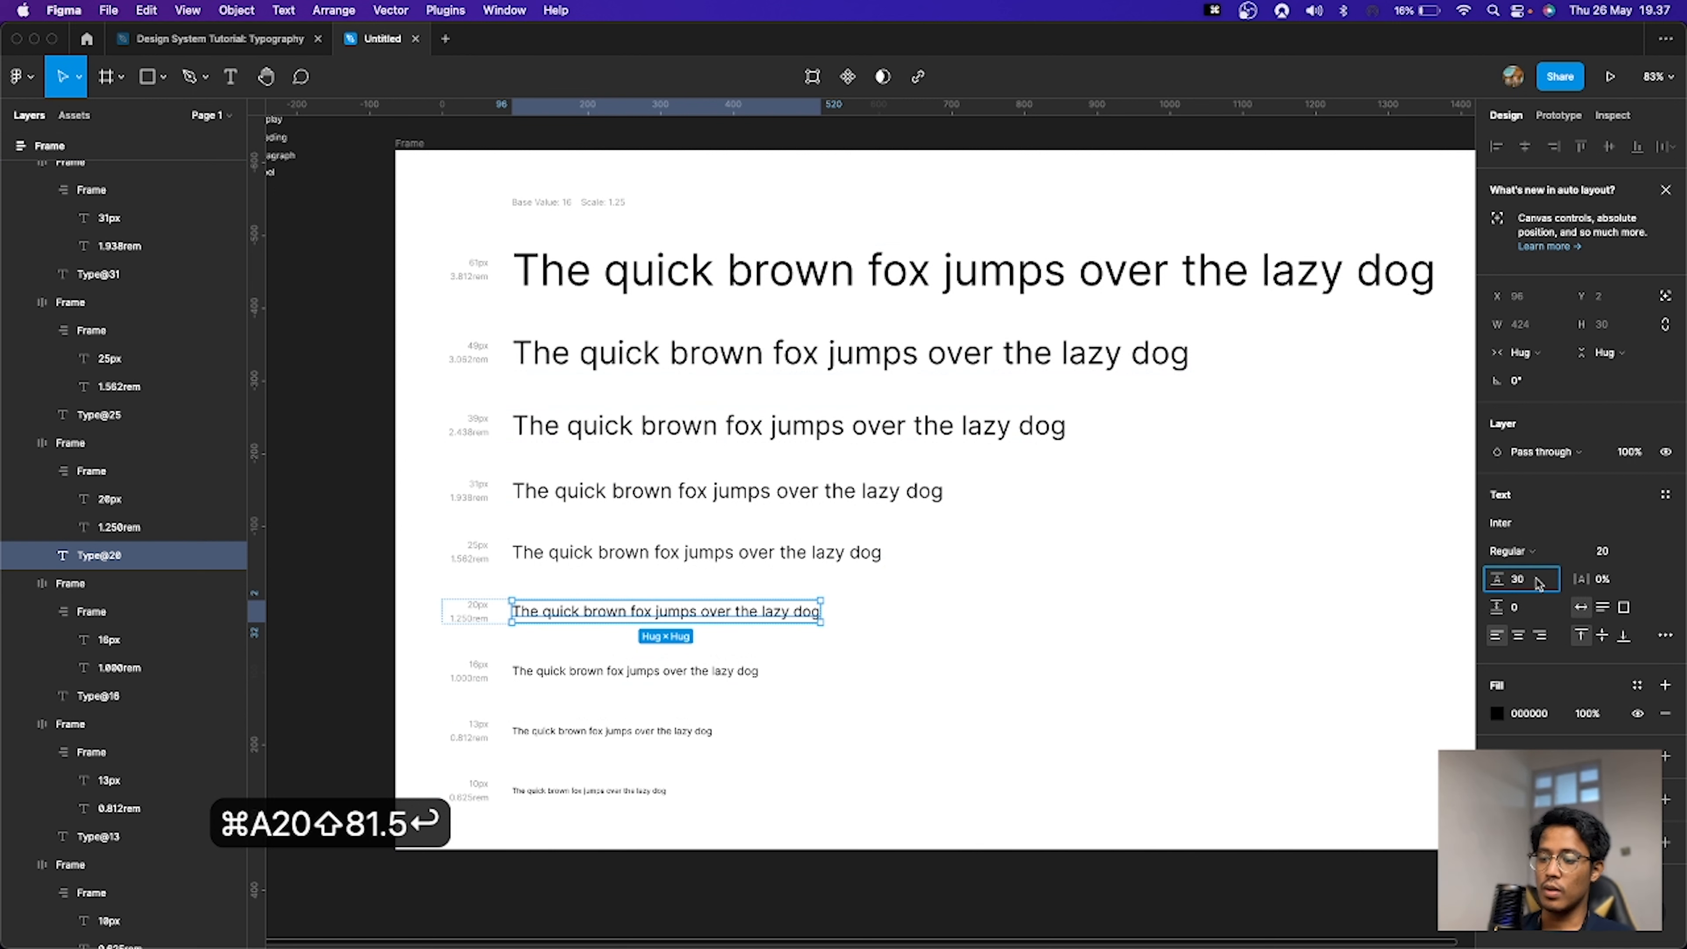
{"action": "type", "text": "-4"}
{"action": "key", "text": "Return"}
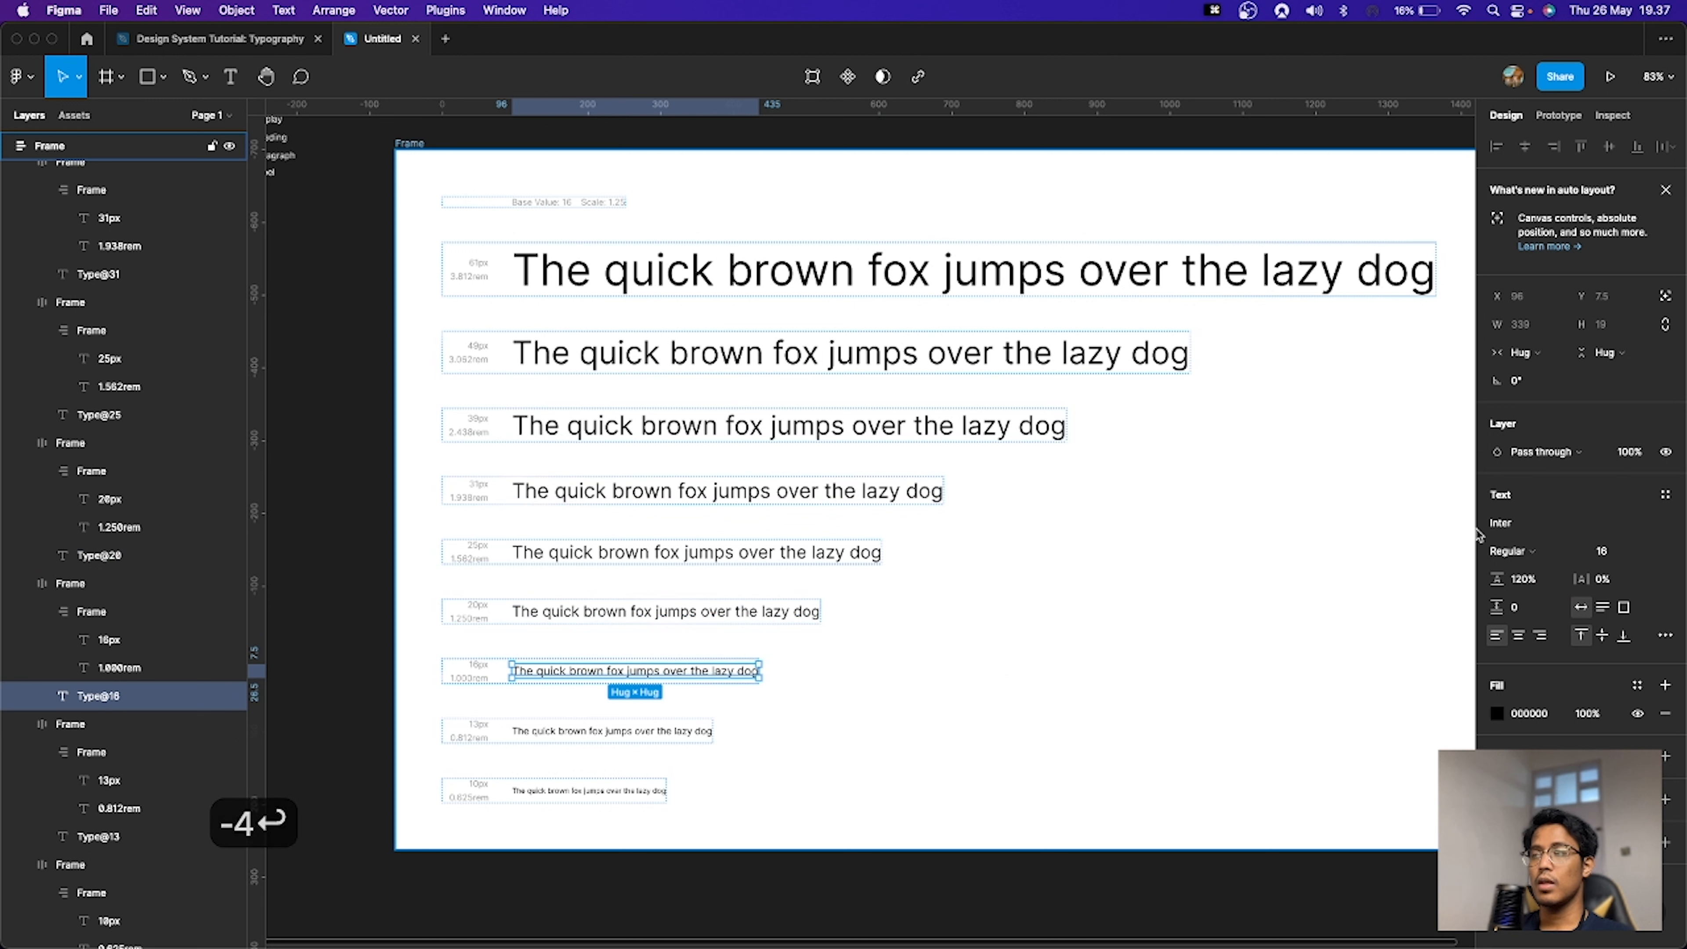
Step: Set the seventh sample line's line height to 16*1.5
{"action": "left_click", "coordinate": [1528, 579]}
{"action": "key", "text": "super+a"}
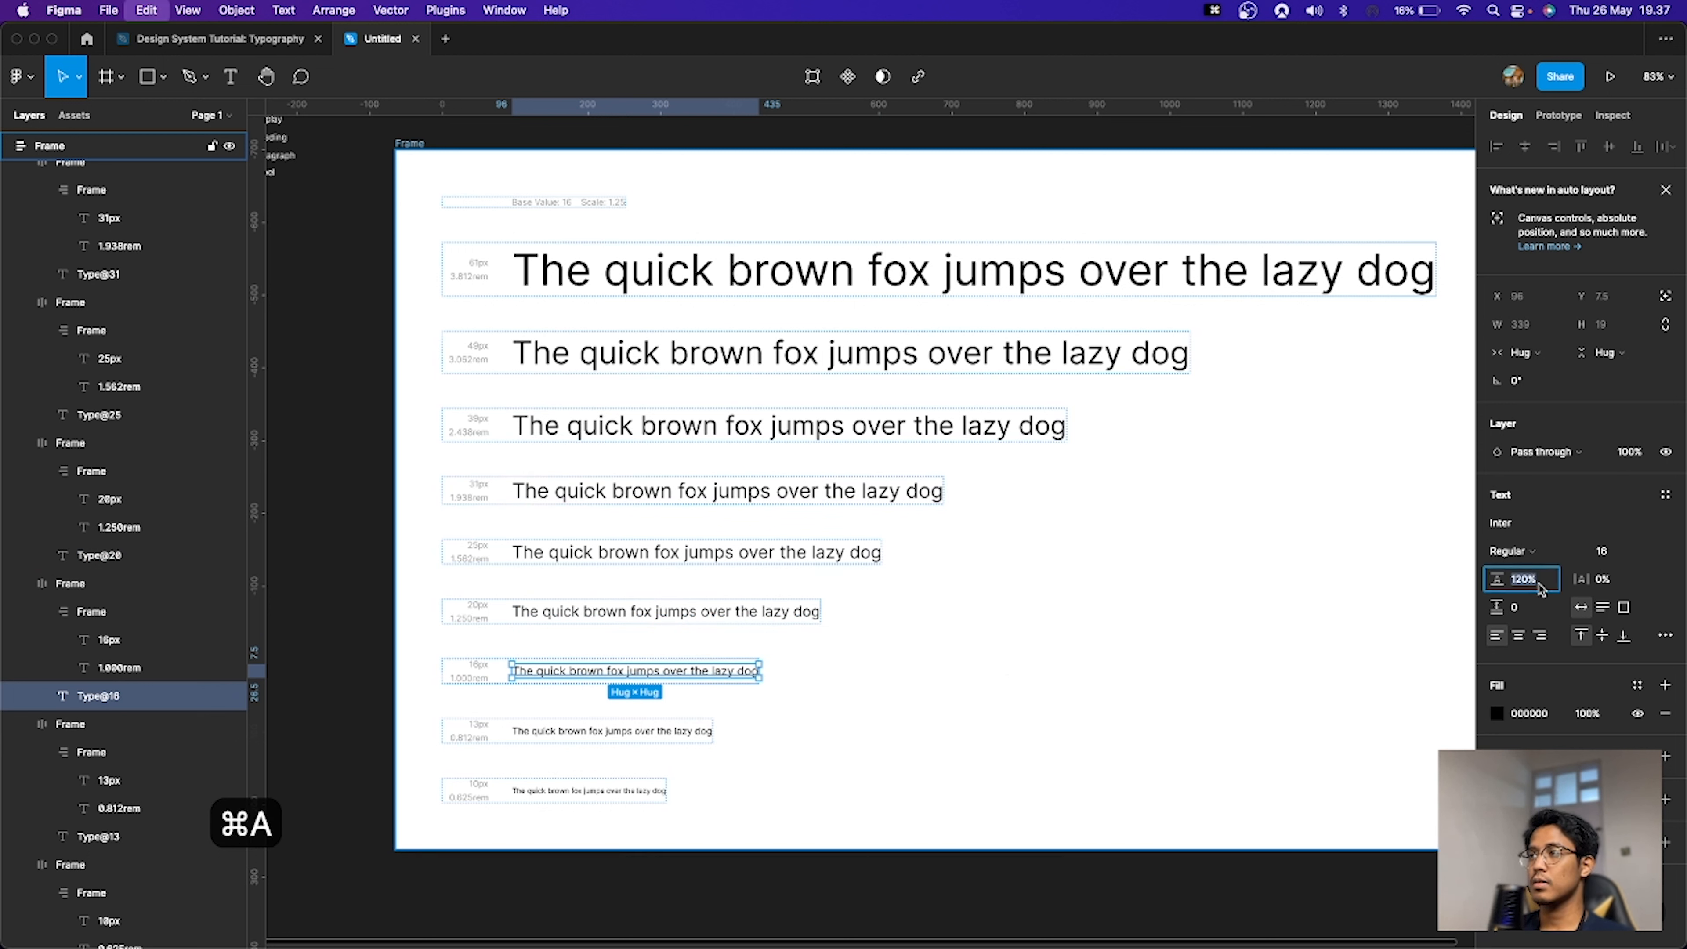
{"action": "type", "text": "16*1.5"}
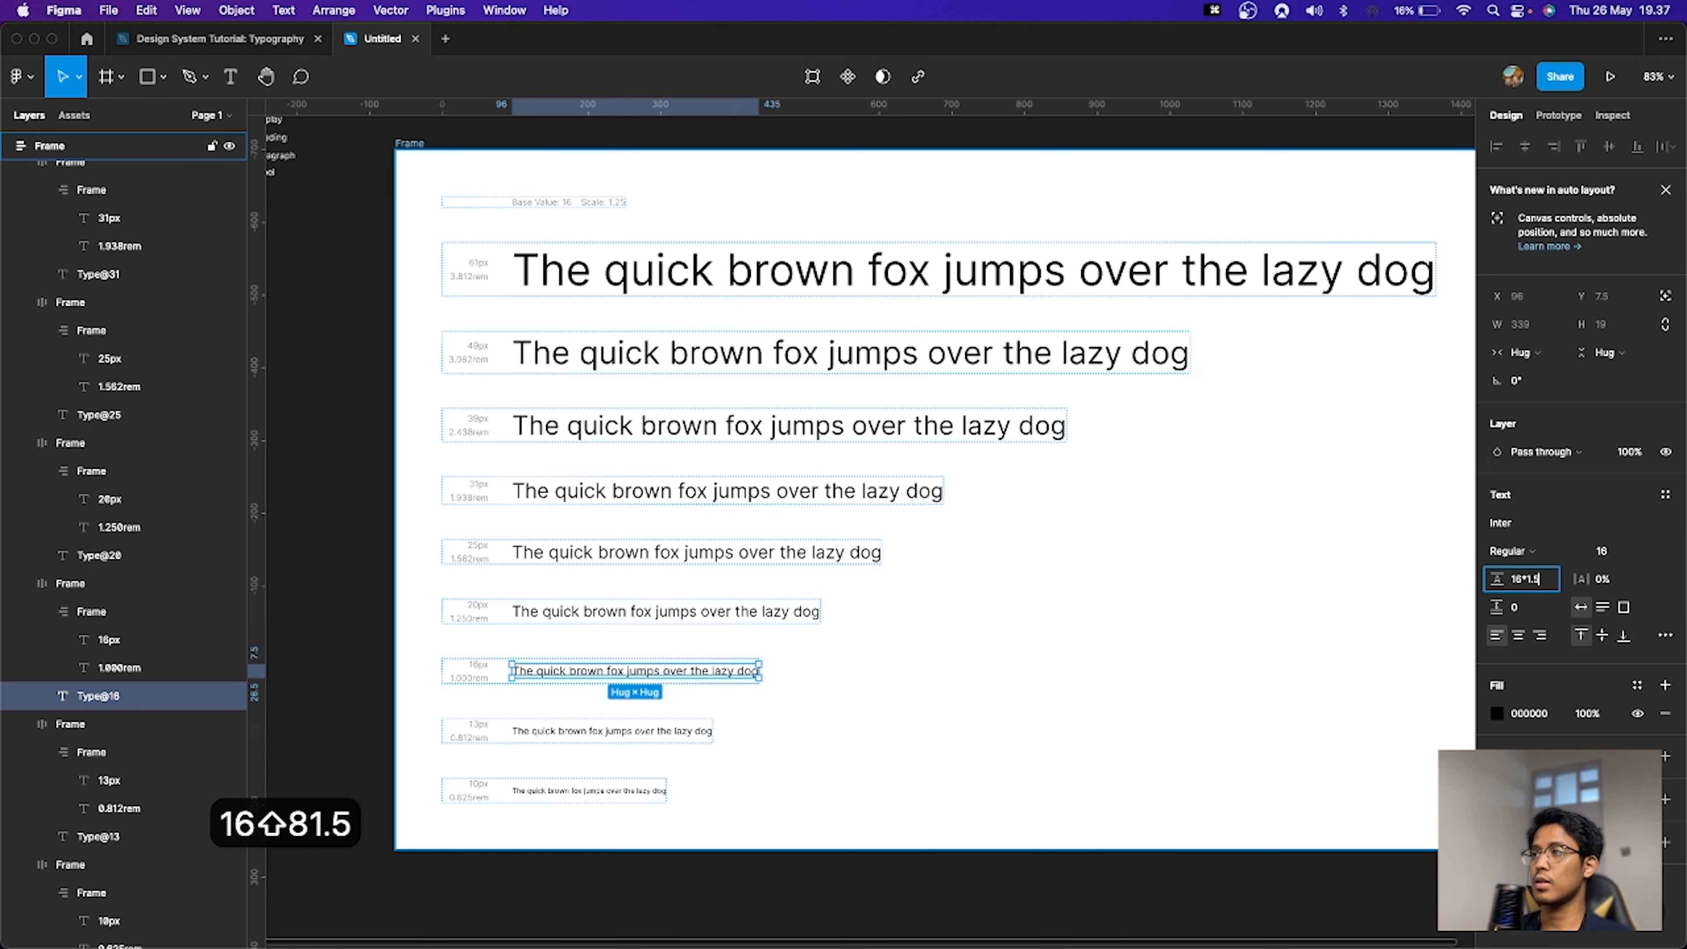
{"action": "key", "text": "Return"}
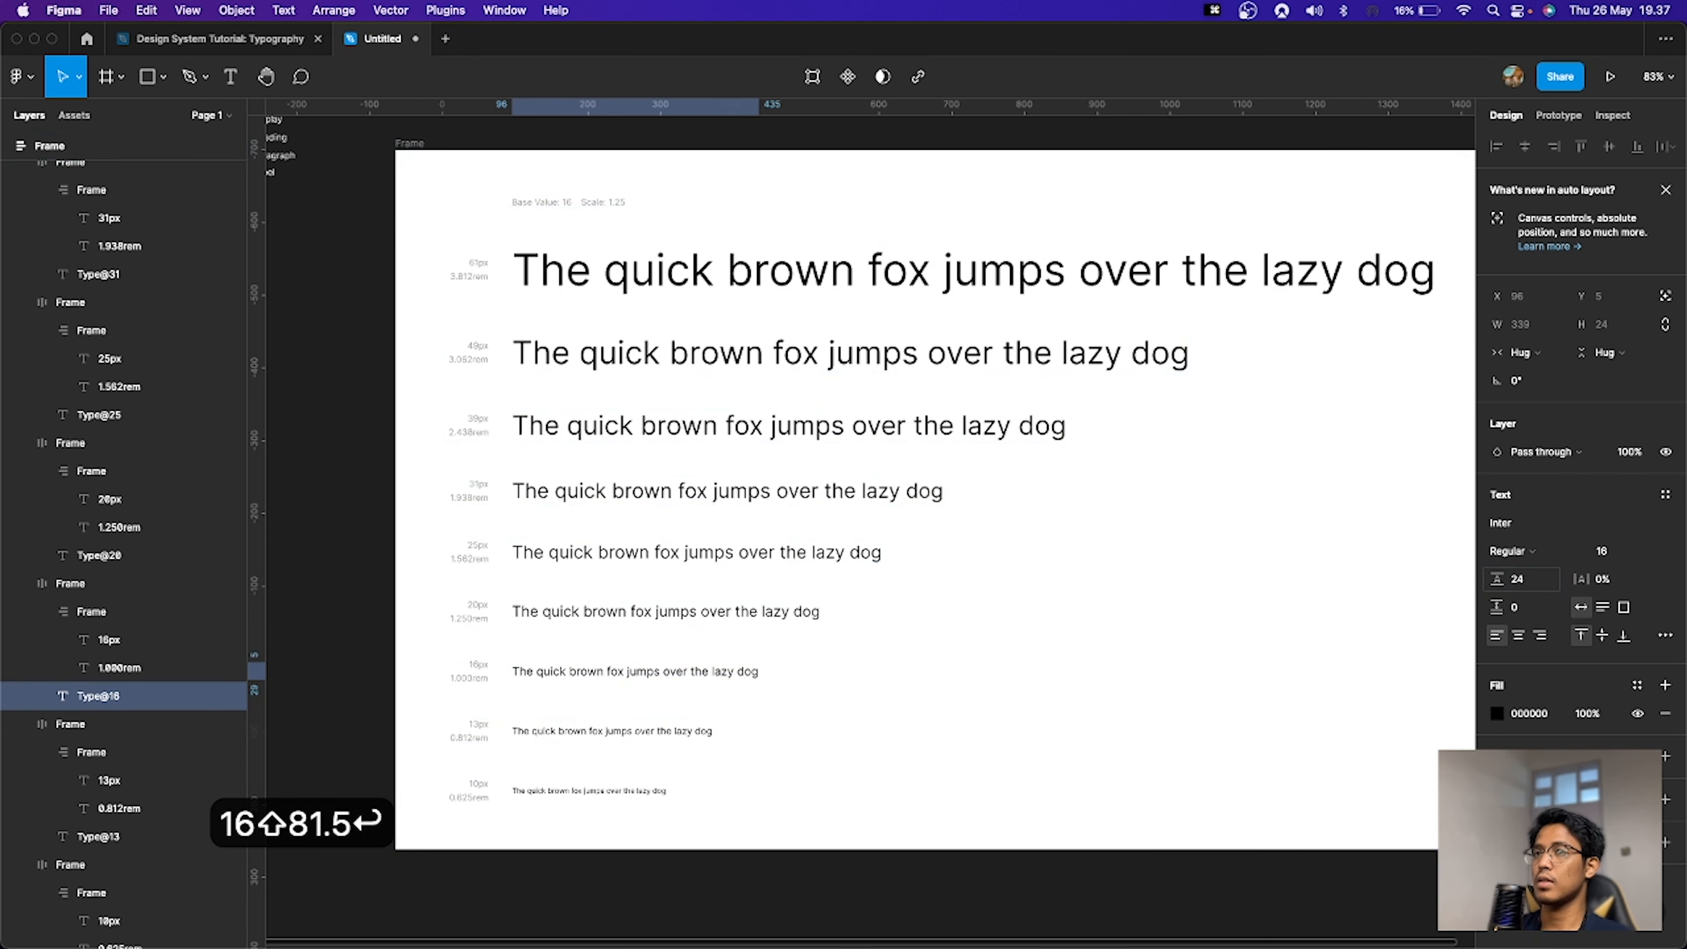
Step: Set the eighth sample line's font size to 12
{"action": "left_click", "coordinate": [684, 732]}
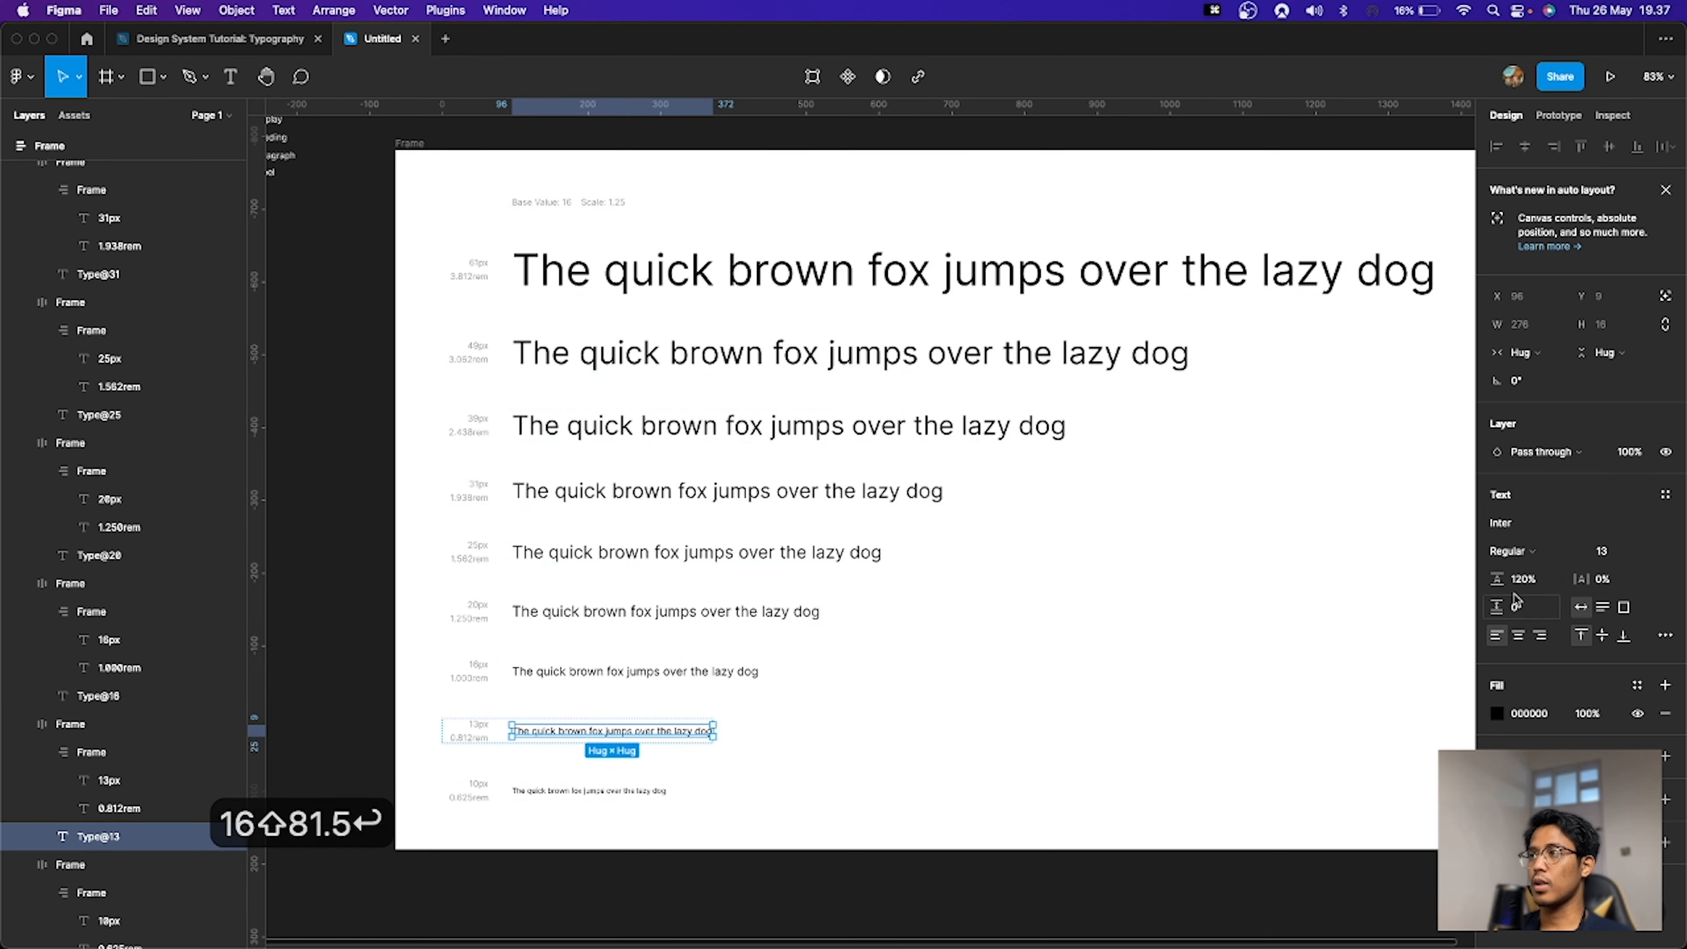
{"action": "left_click", "coordinate": [1608, 551]}
{"action": "type", "text": "12"}
{"action": "key", "text": "Return"}
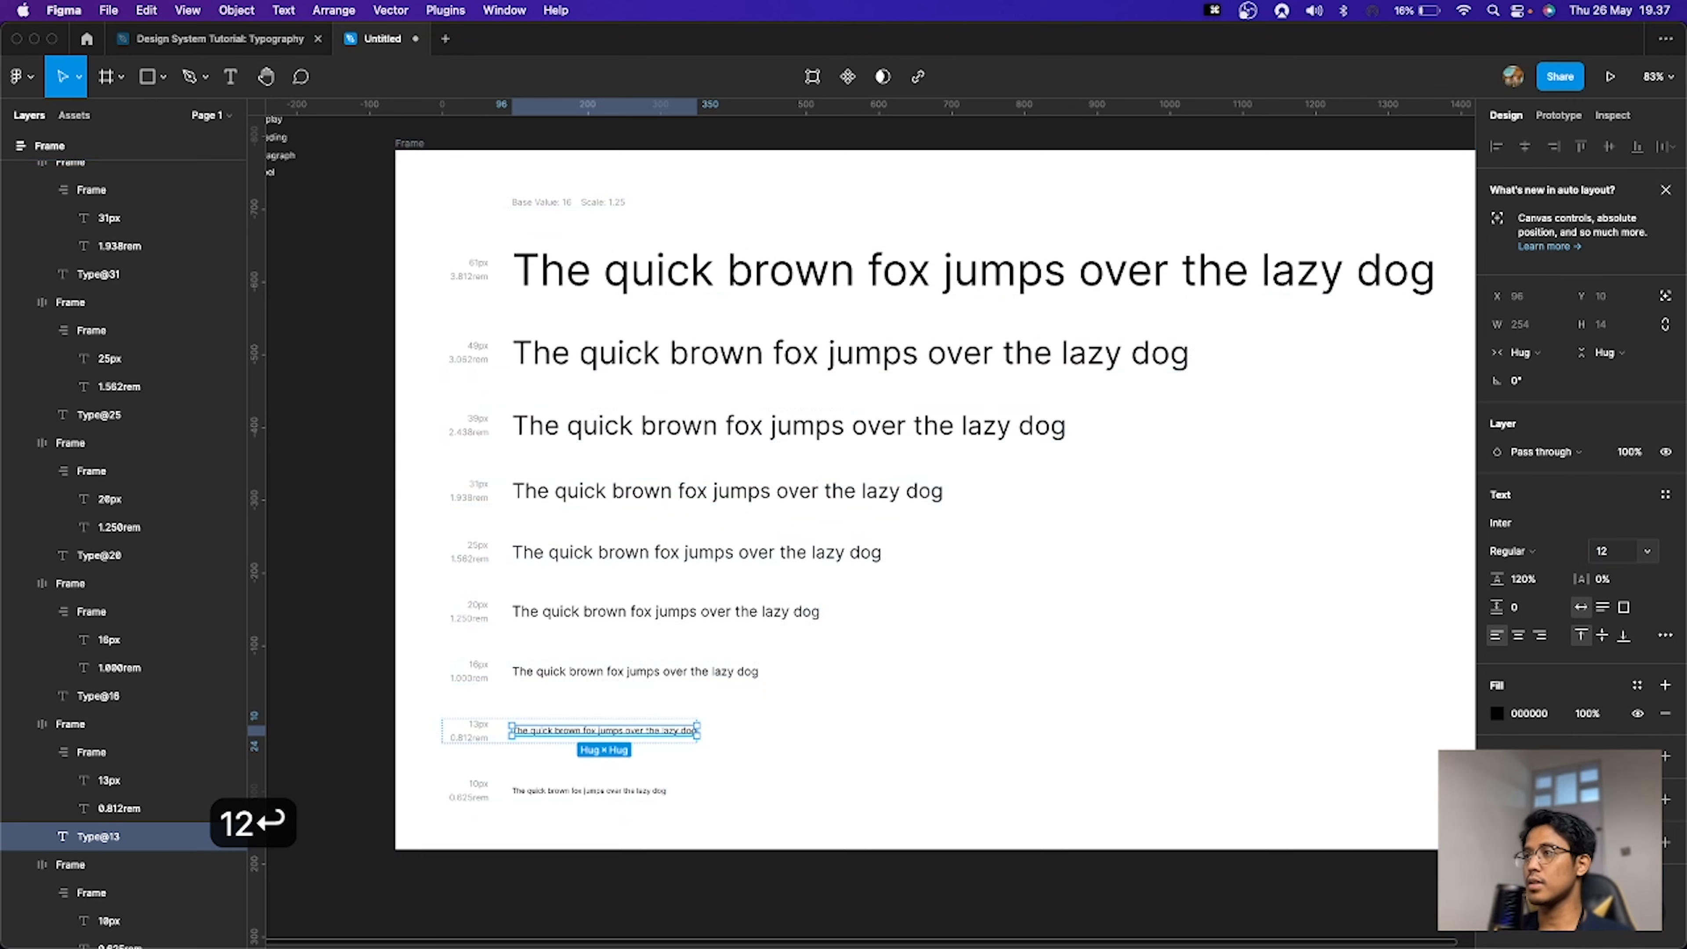
Step: Set the eighth sample line's line height to 12*1.5
{"action": "left_click", "coordinate": [1524, 579]}
{"action": "key", "text": "super+a"}
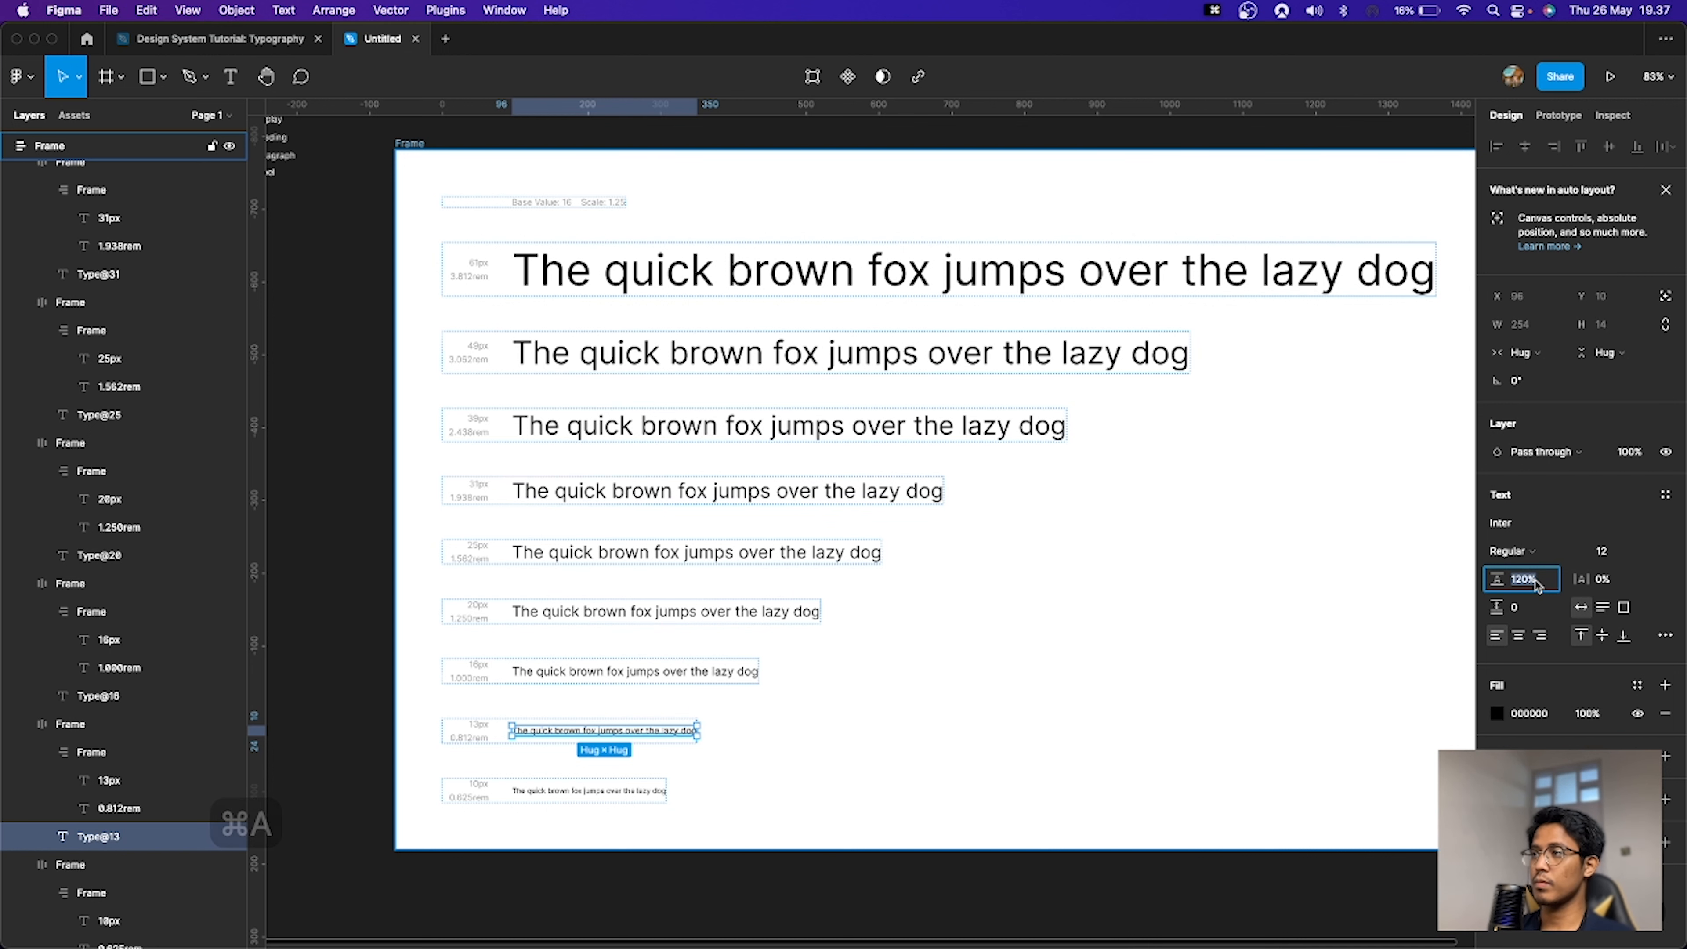
{"action": "type", "text": "12*1.5"}
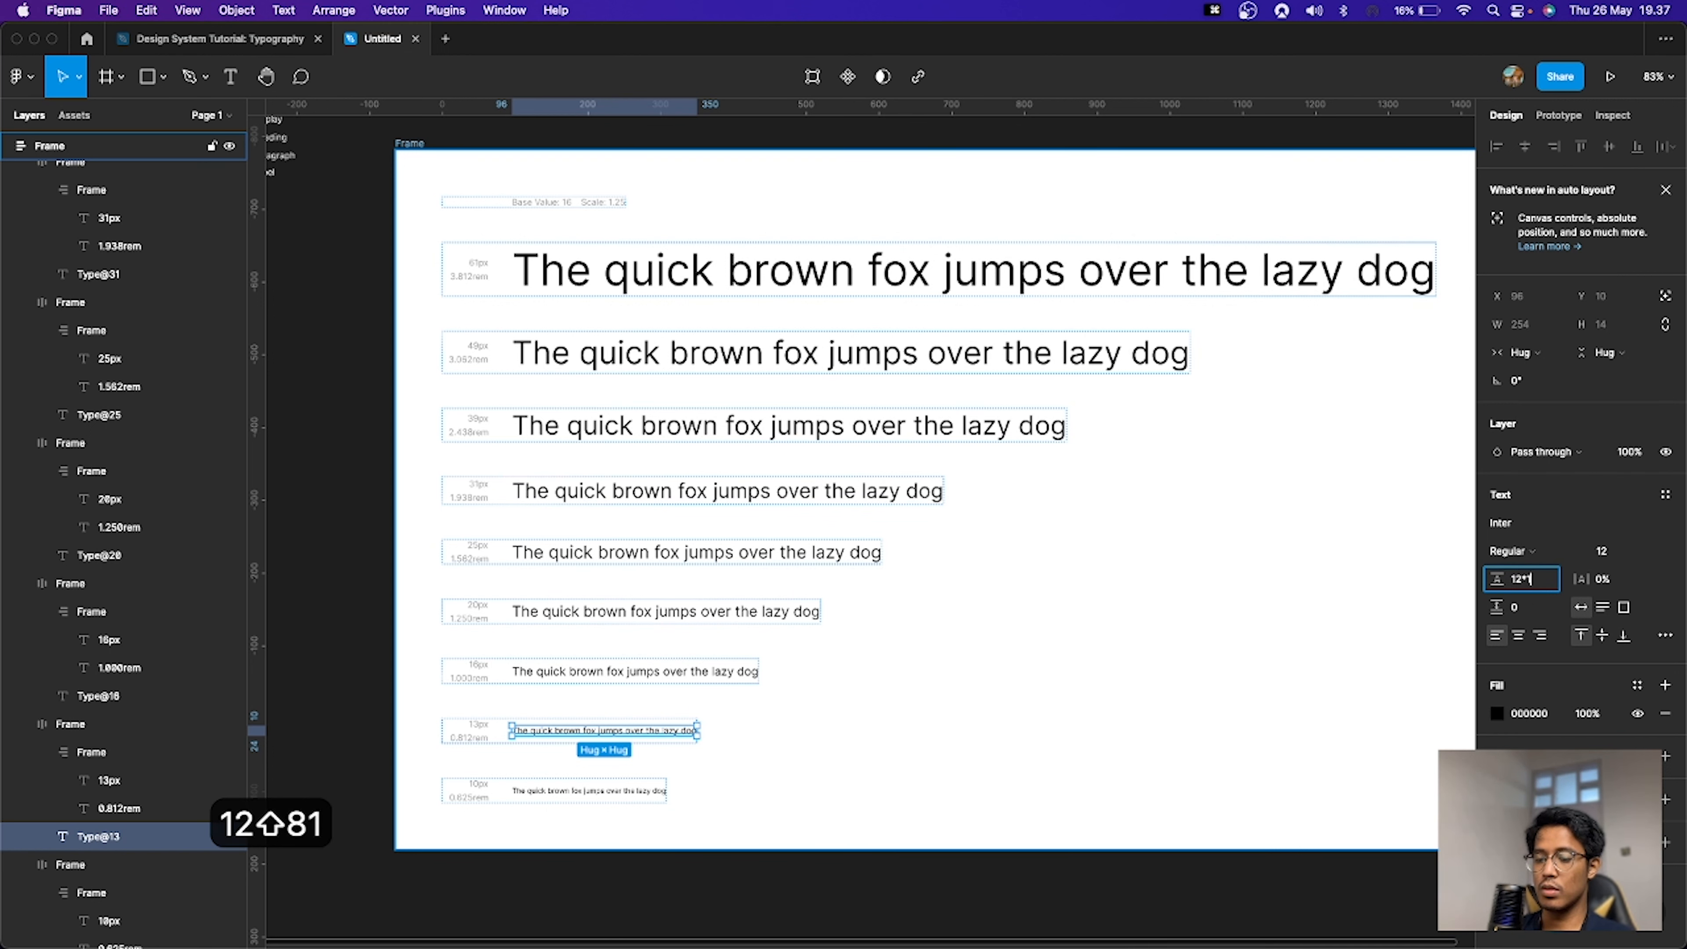
{"action": "key", "text": "Return"}
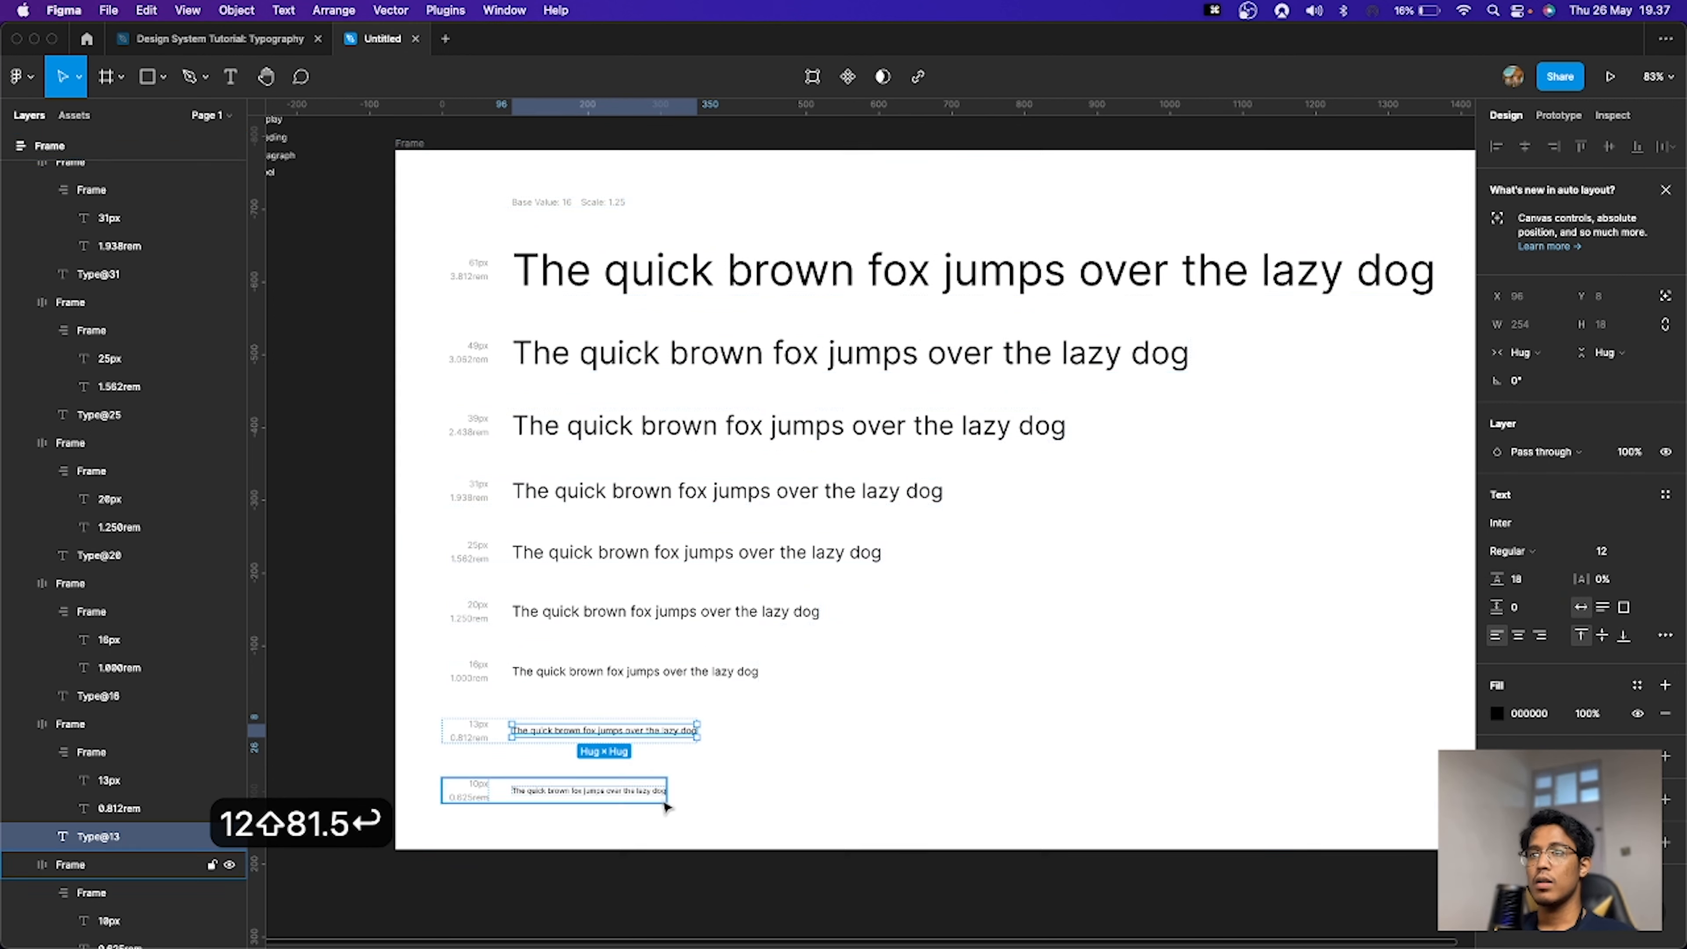
Step: Delete the smallest sample line row from the type scale
{"action": "left_click", "coordinate": [617, 802]}
{"action": "key", "text": "BackSpace"}
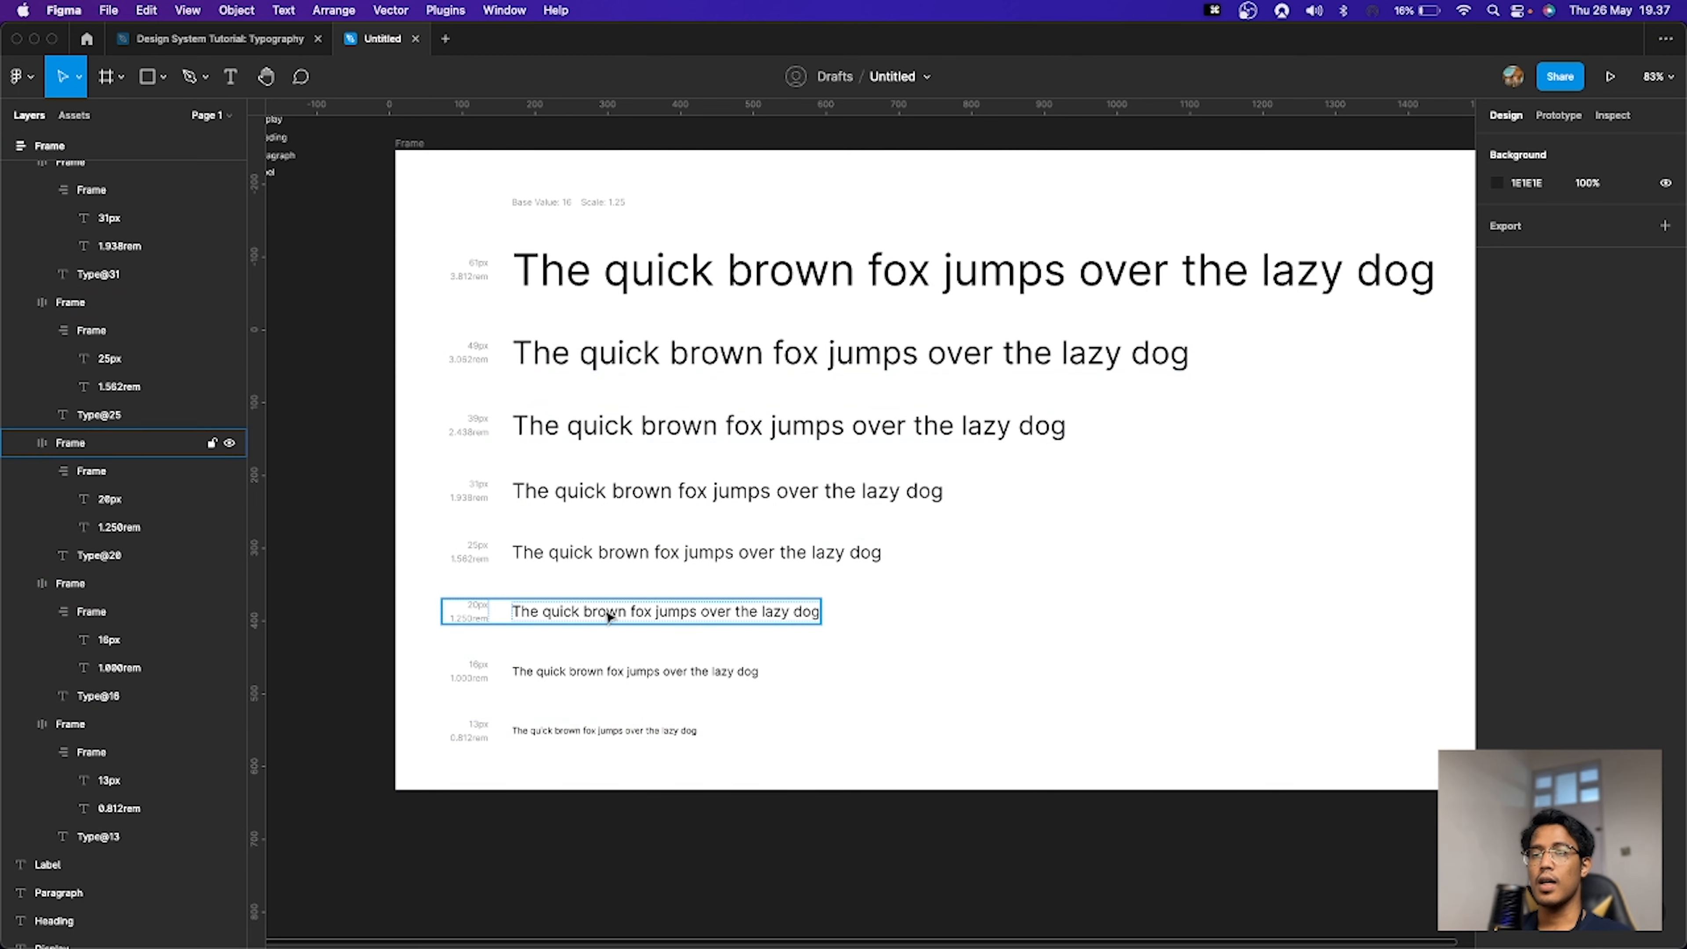
Step: Duplicate the 16px sample row and set the copy's font size to 18
{"action": "left_click", "coordinate": [582, 680]}
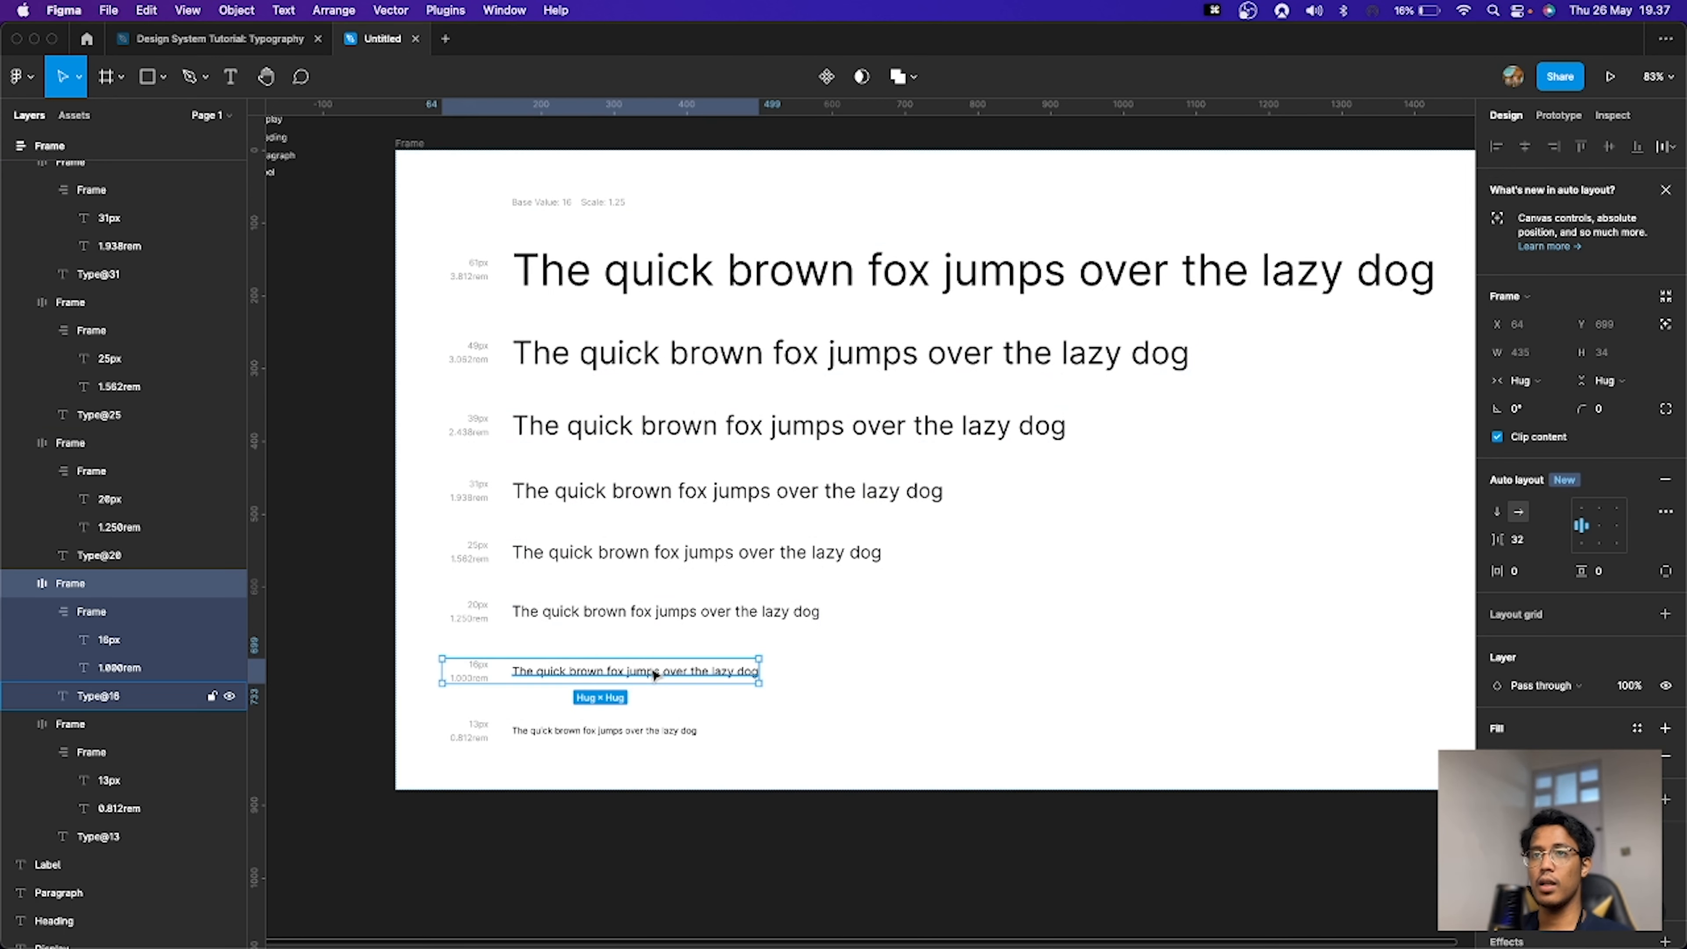
{"action": "key", "text": "super+d"}
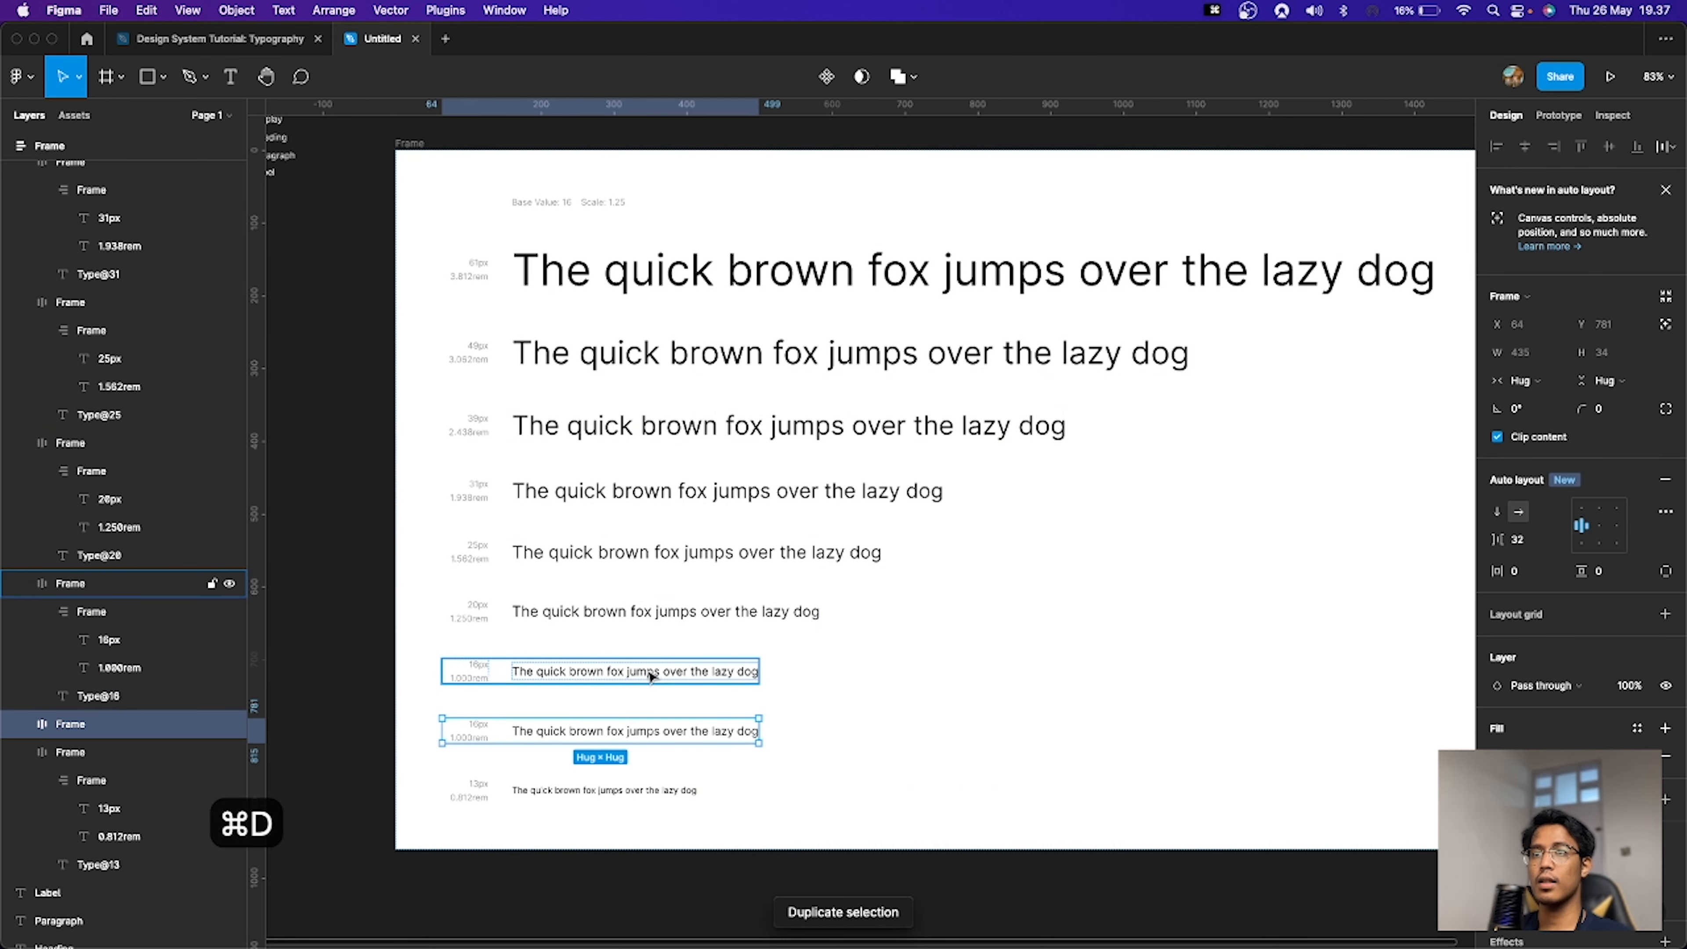
{"action": "double_click", "coordinate": [651, 675]}
{"action": "left_click", "coordinate": [1619, 557]}
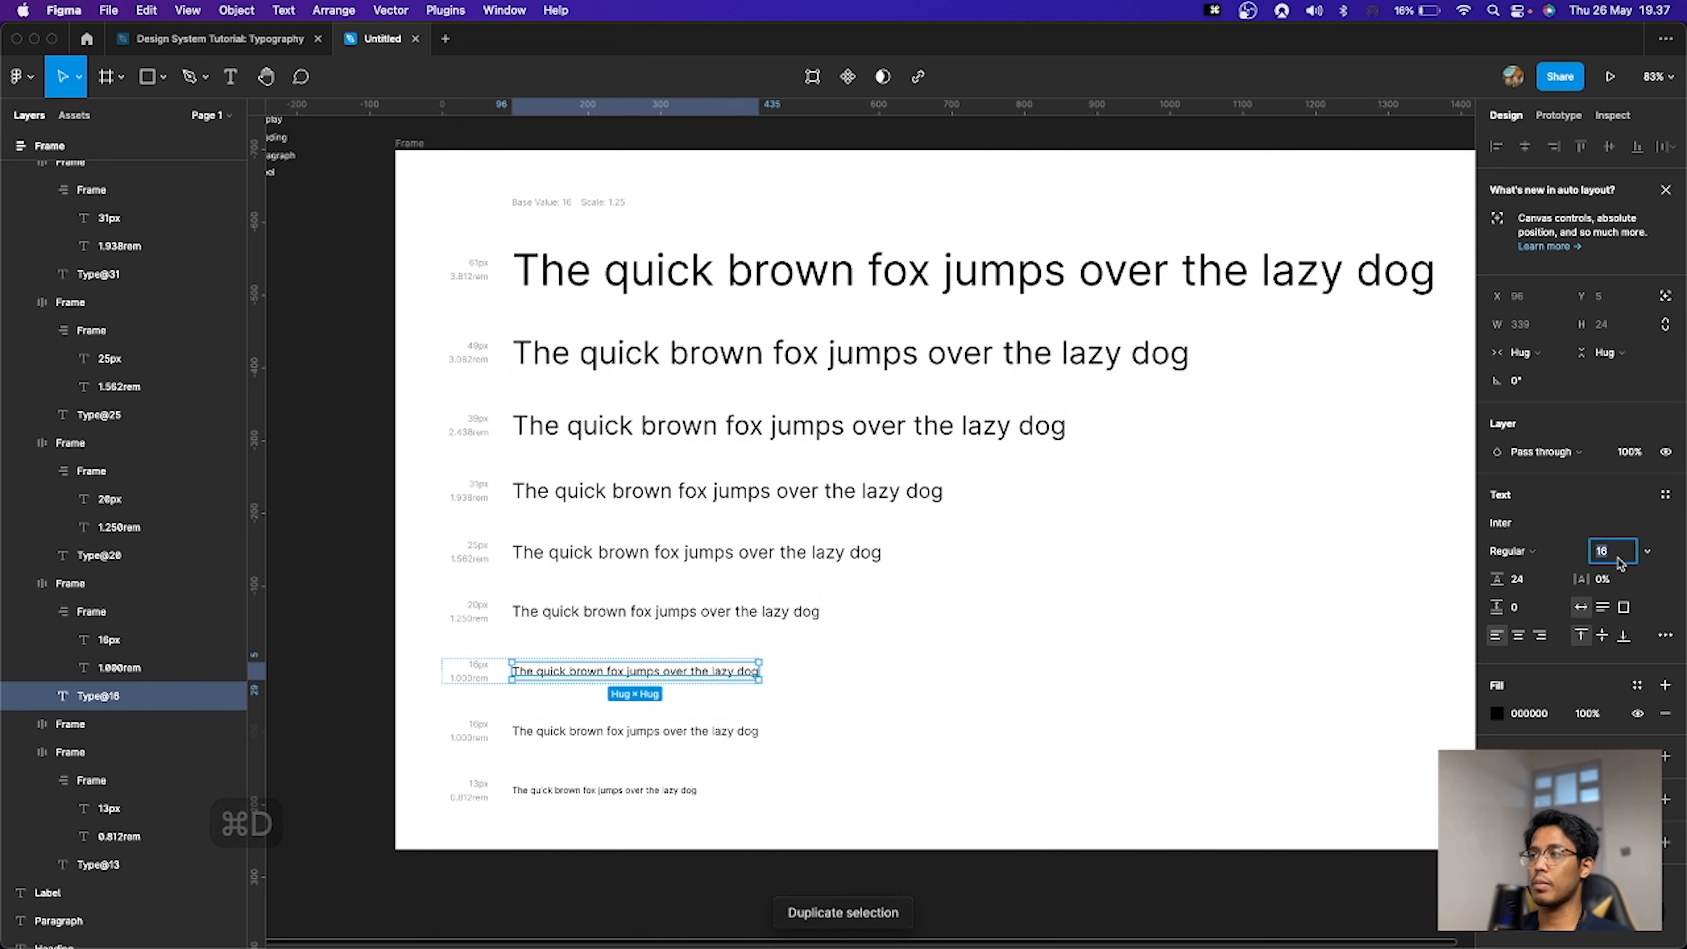
{"action": "type", "text": "18"}
{"action": "key", "text": "Tab"}
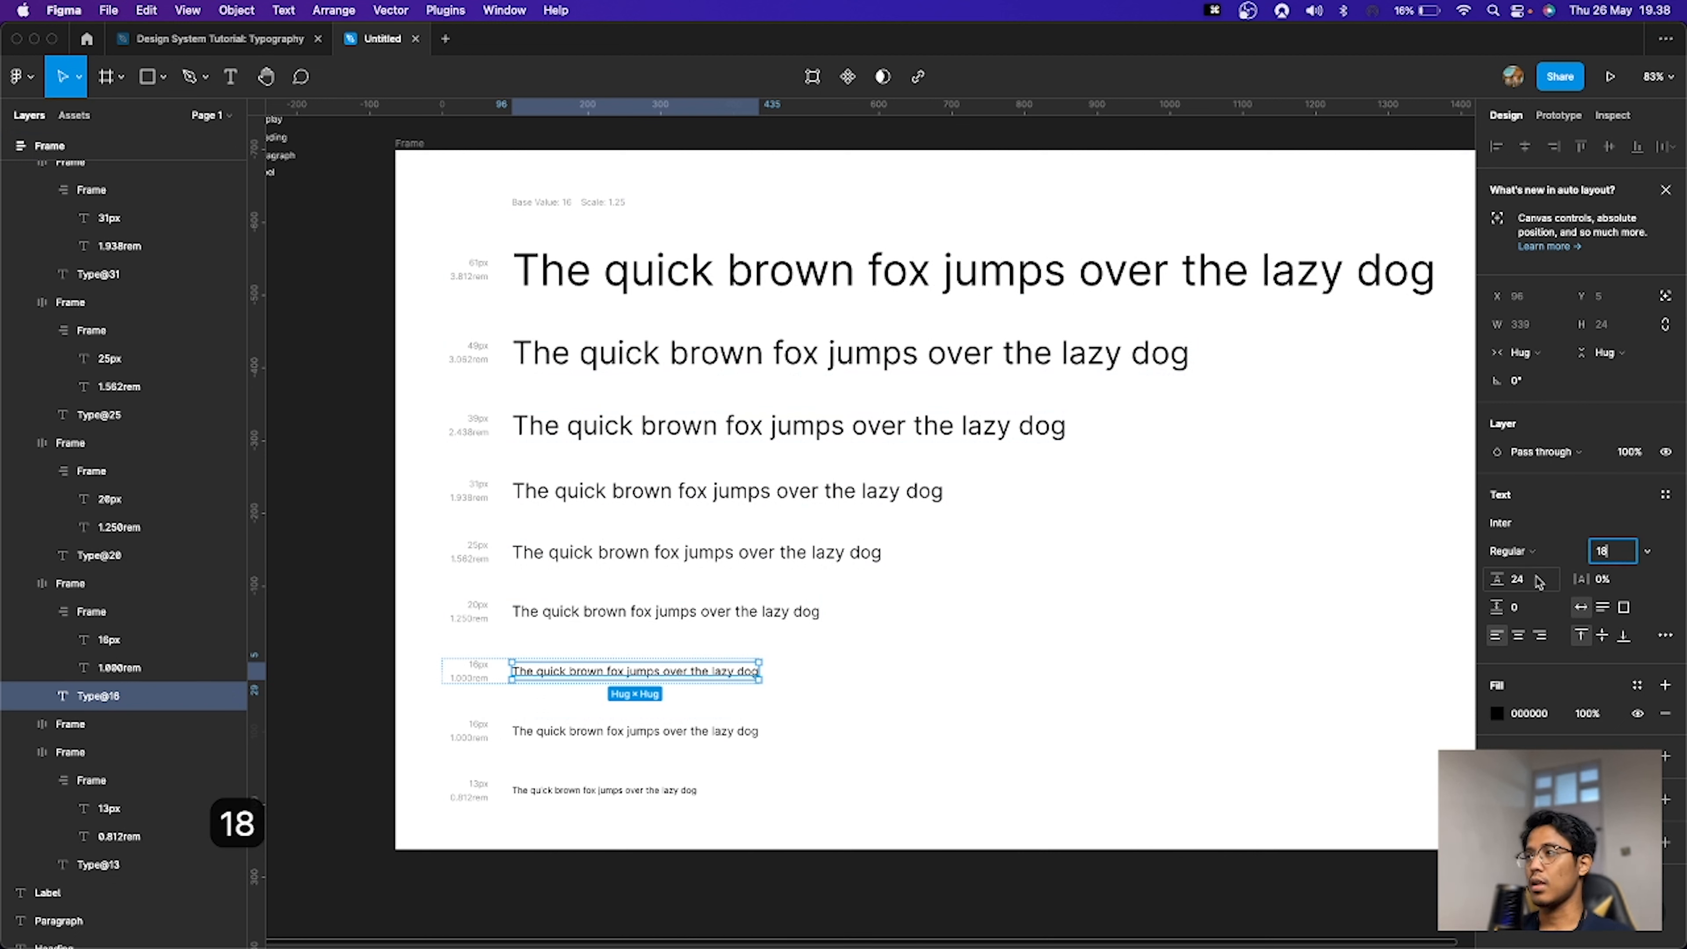
Step: Set the 18px sample line's line height to 18*1.5
{"action": "type", "text": "18(1.5"}
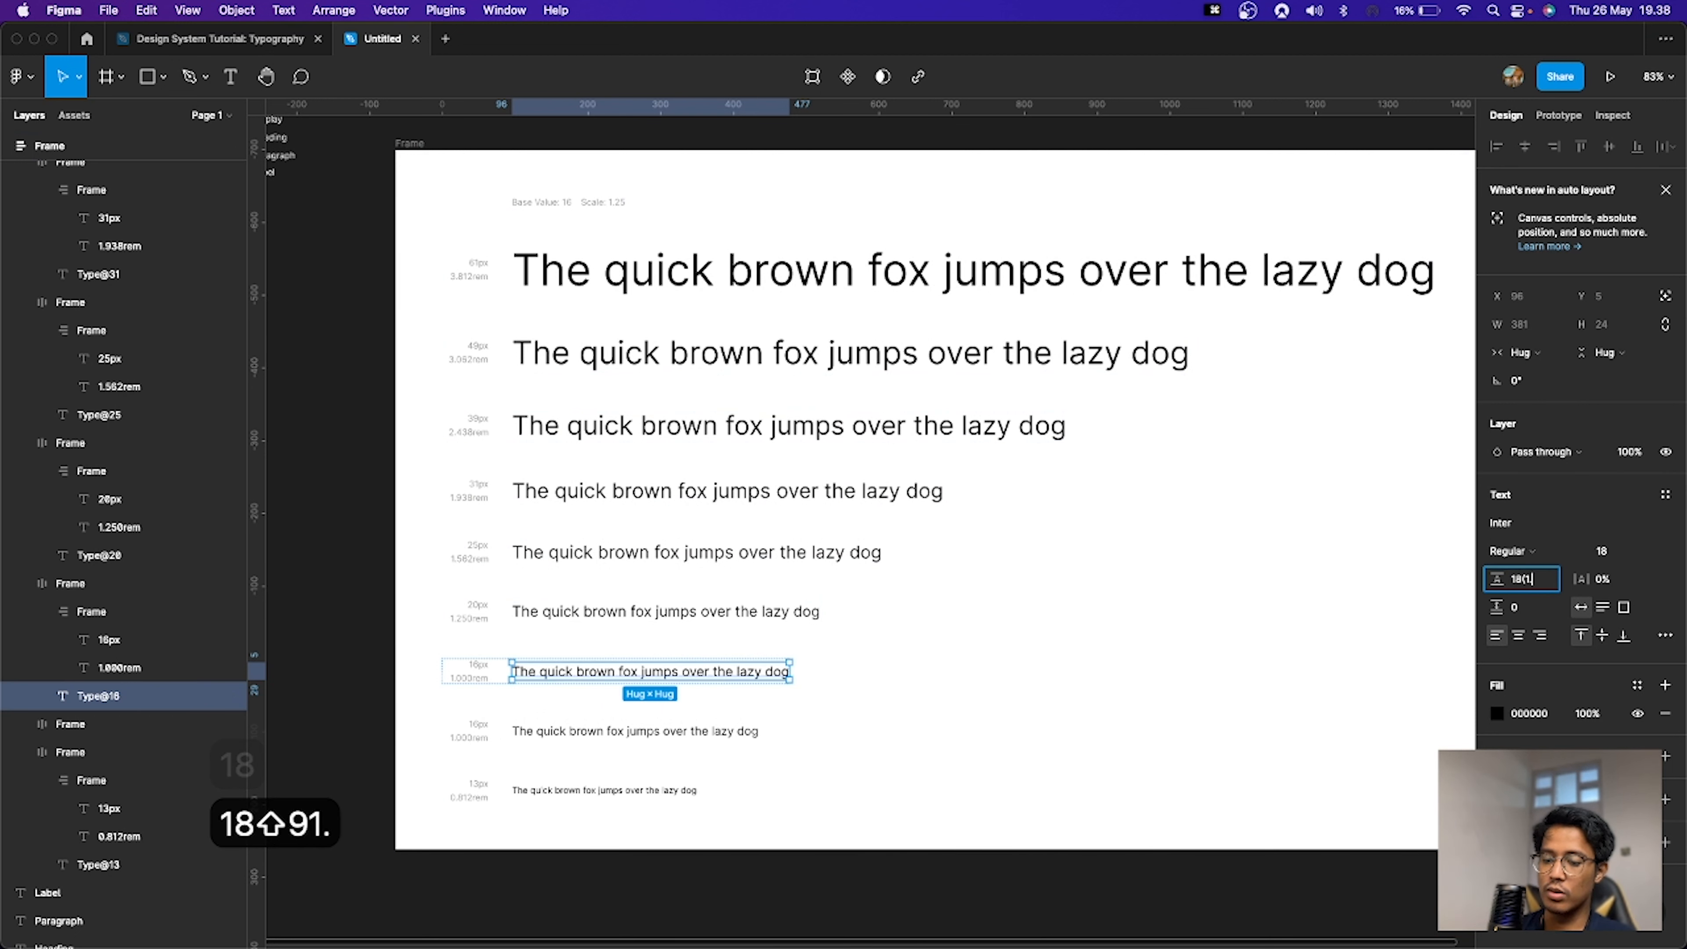
{"action": "key", "text": "BackSpace"}
{"action": "key", "text": "BackSpace"}
{"action": "key", "text": "BackSpace"}
{"action": "key", "text": "BackSpace"}
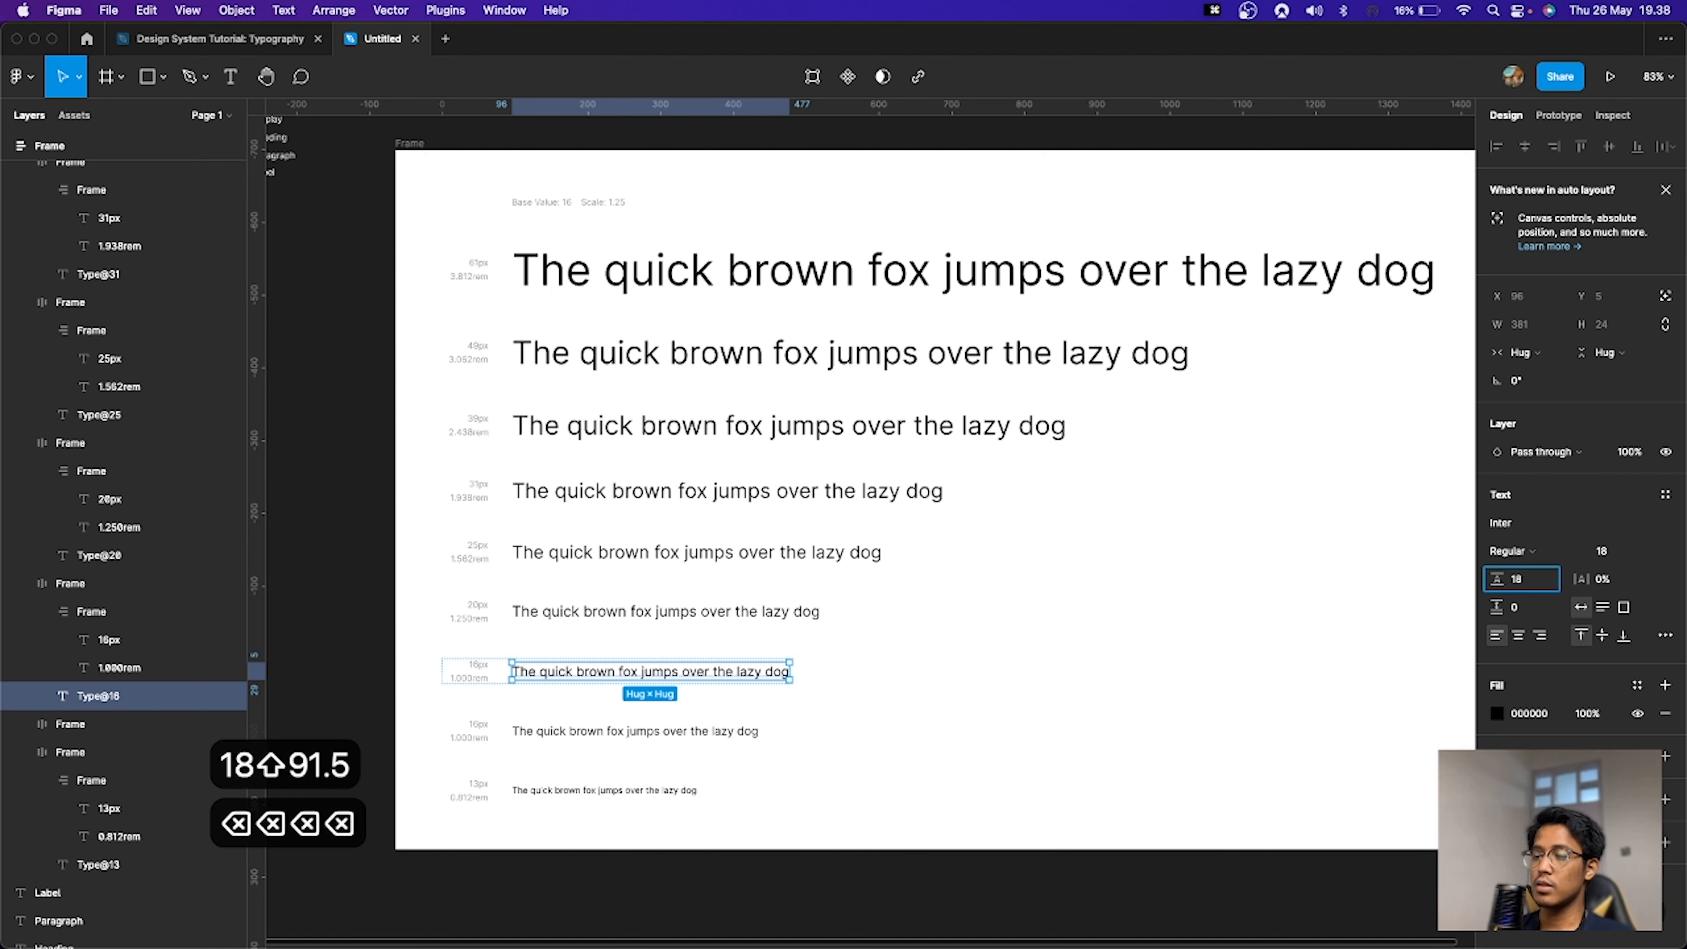
{"action": "type", "text": "*1.5"}
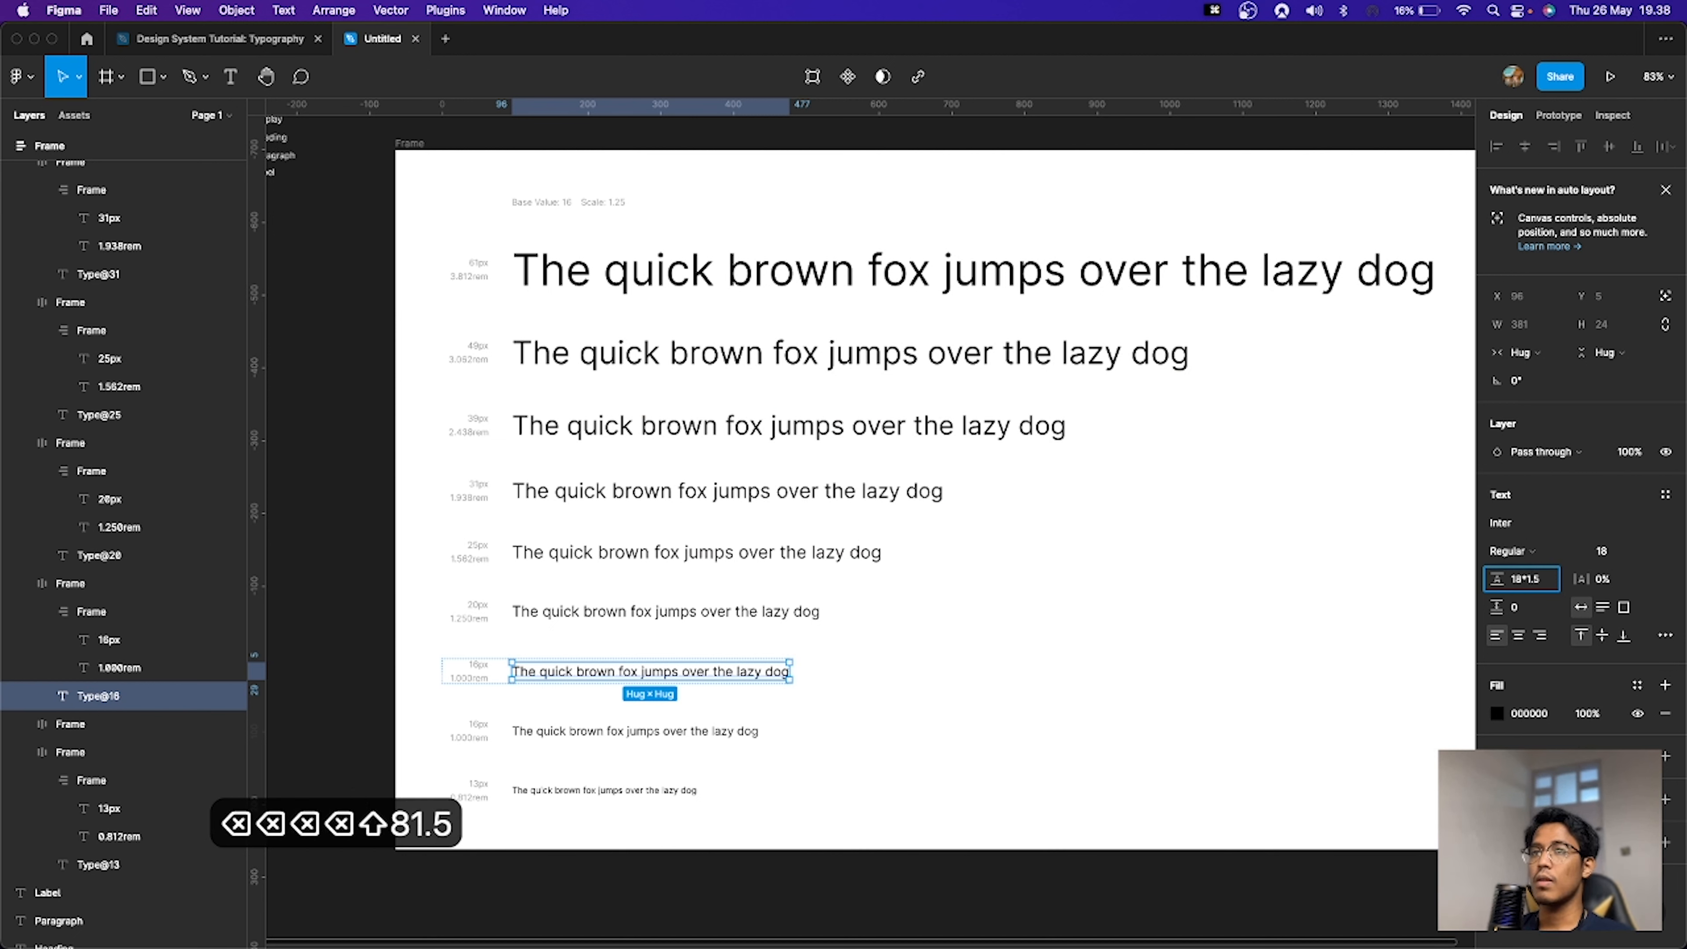
{"action": "key", "text": "Return"}
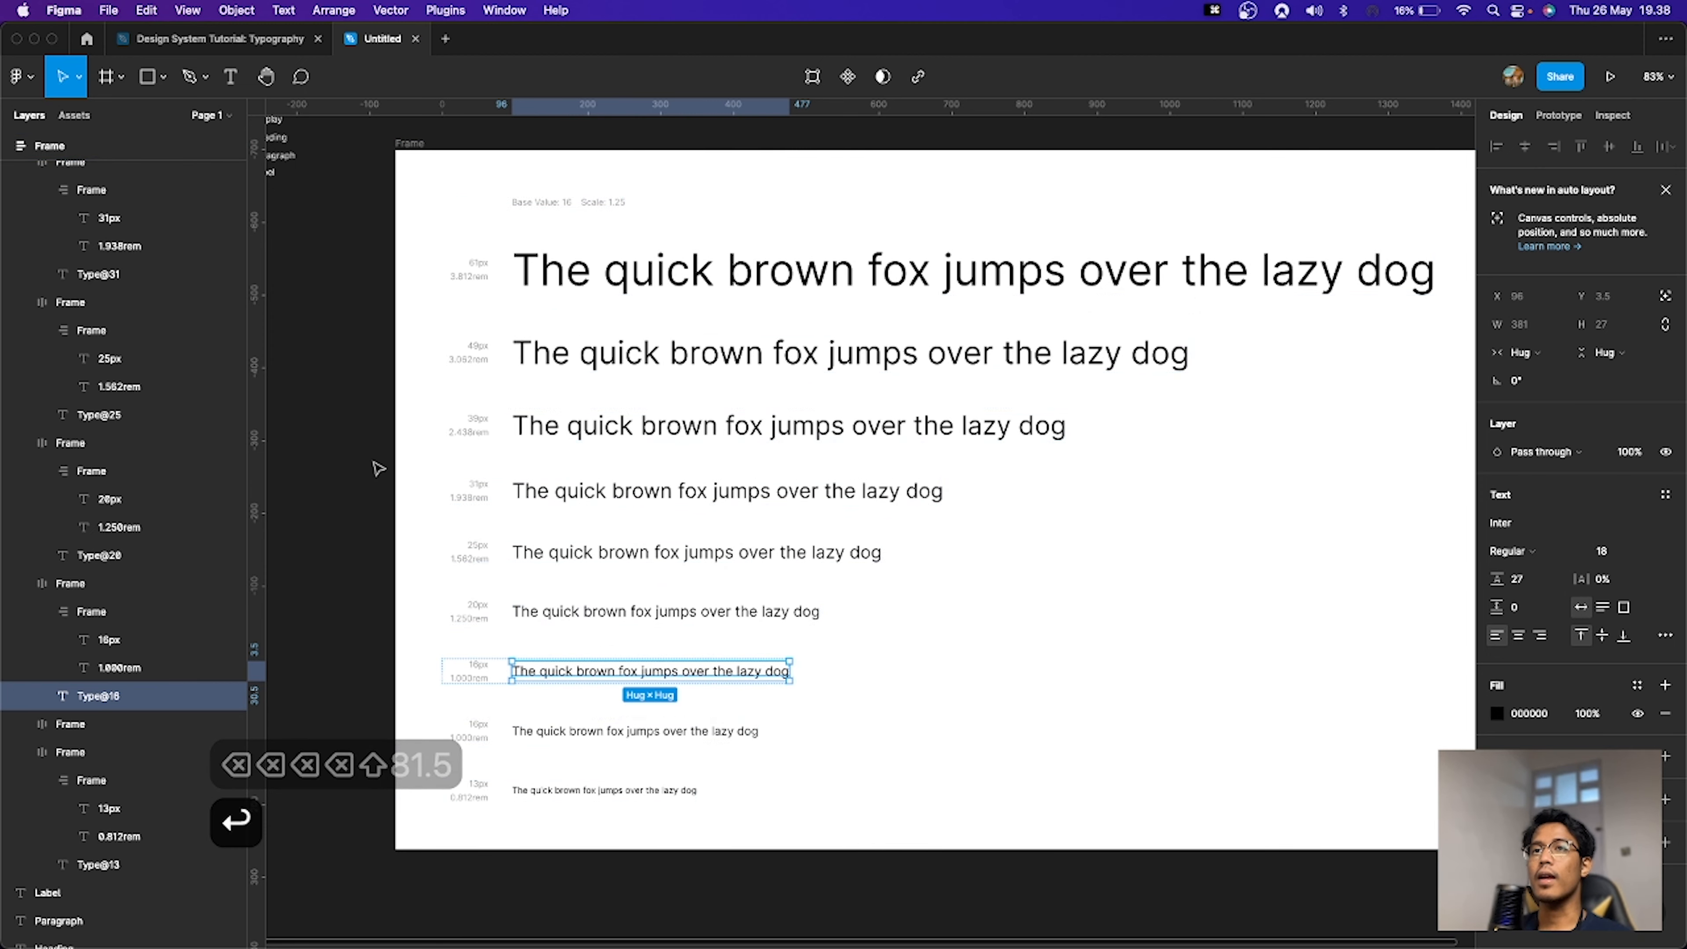
Step: Remove the auto layout frames around the type scale so every sample text layer stands alone
{"action": "left_click", "coordinate": [378, 469]}
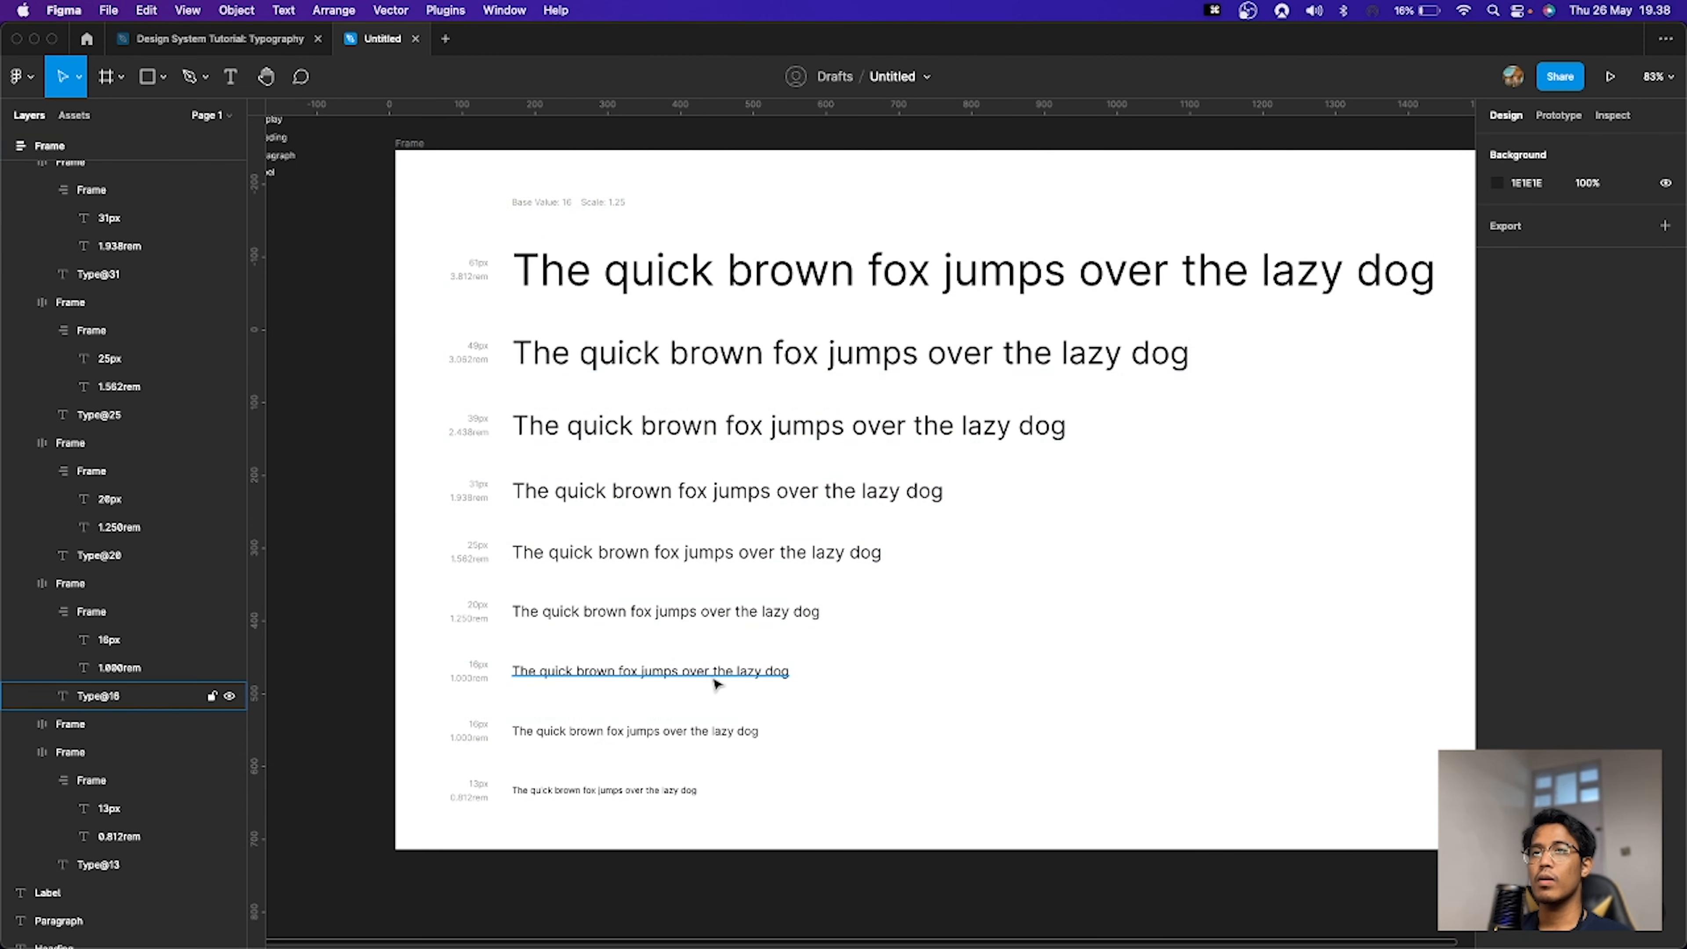
{"action": "left_click", "coordinate": [397, 142]}
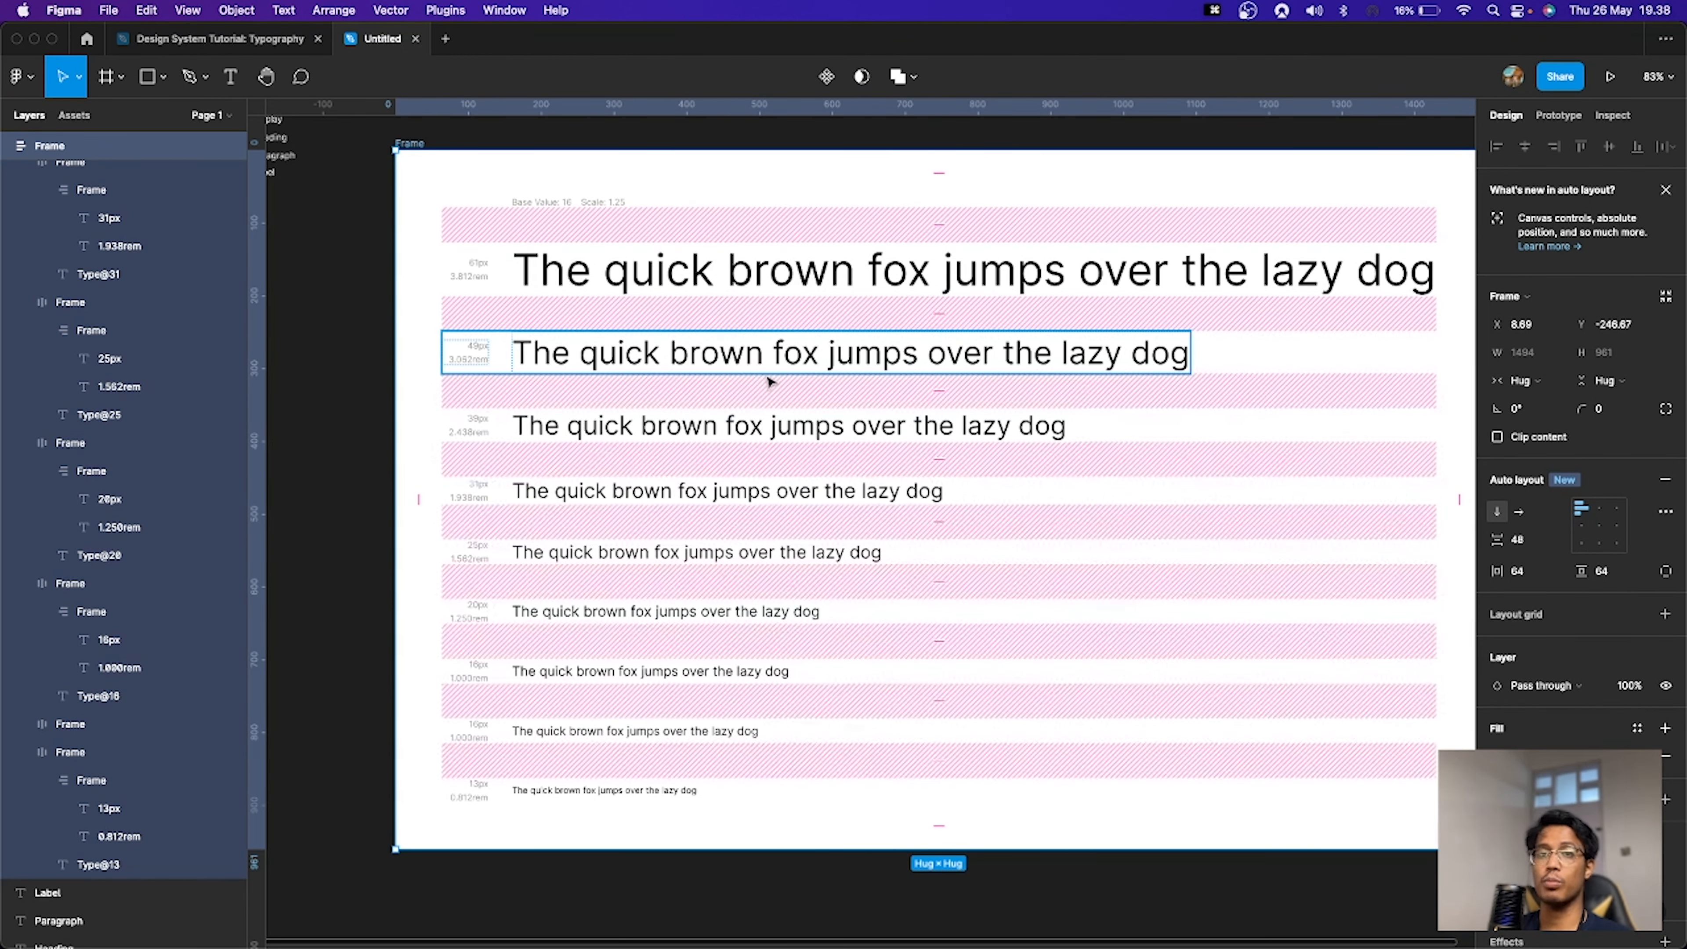
{"action": "key", "text": "shift+super+g"}
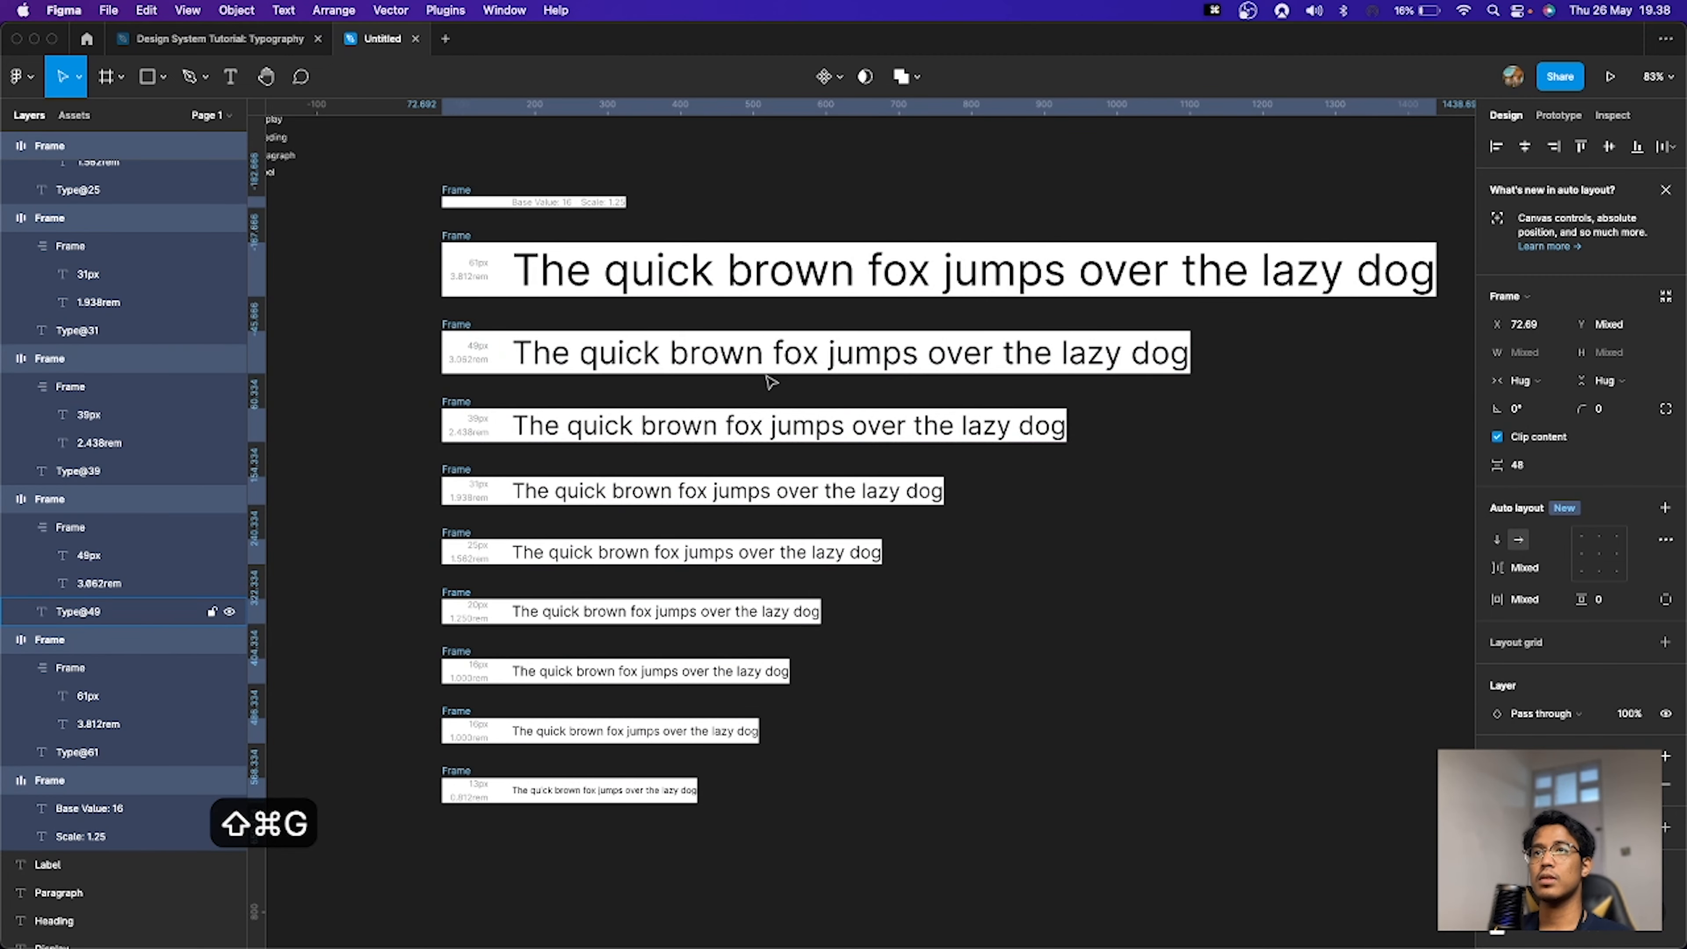
{"action": "key", "text": "shift+super+g"}
{"action": "key", "text": "shift+super+g"}
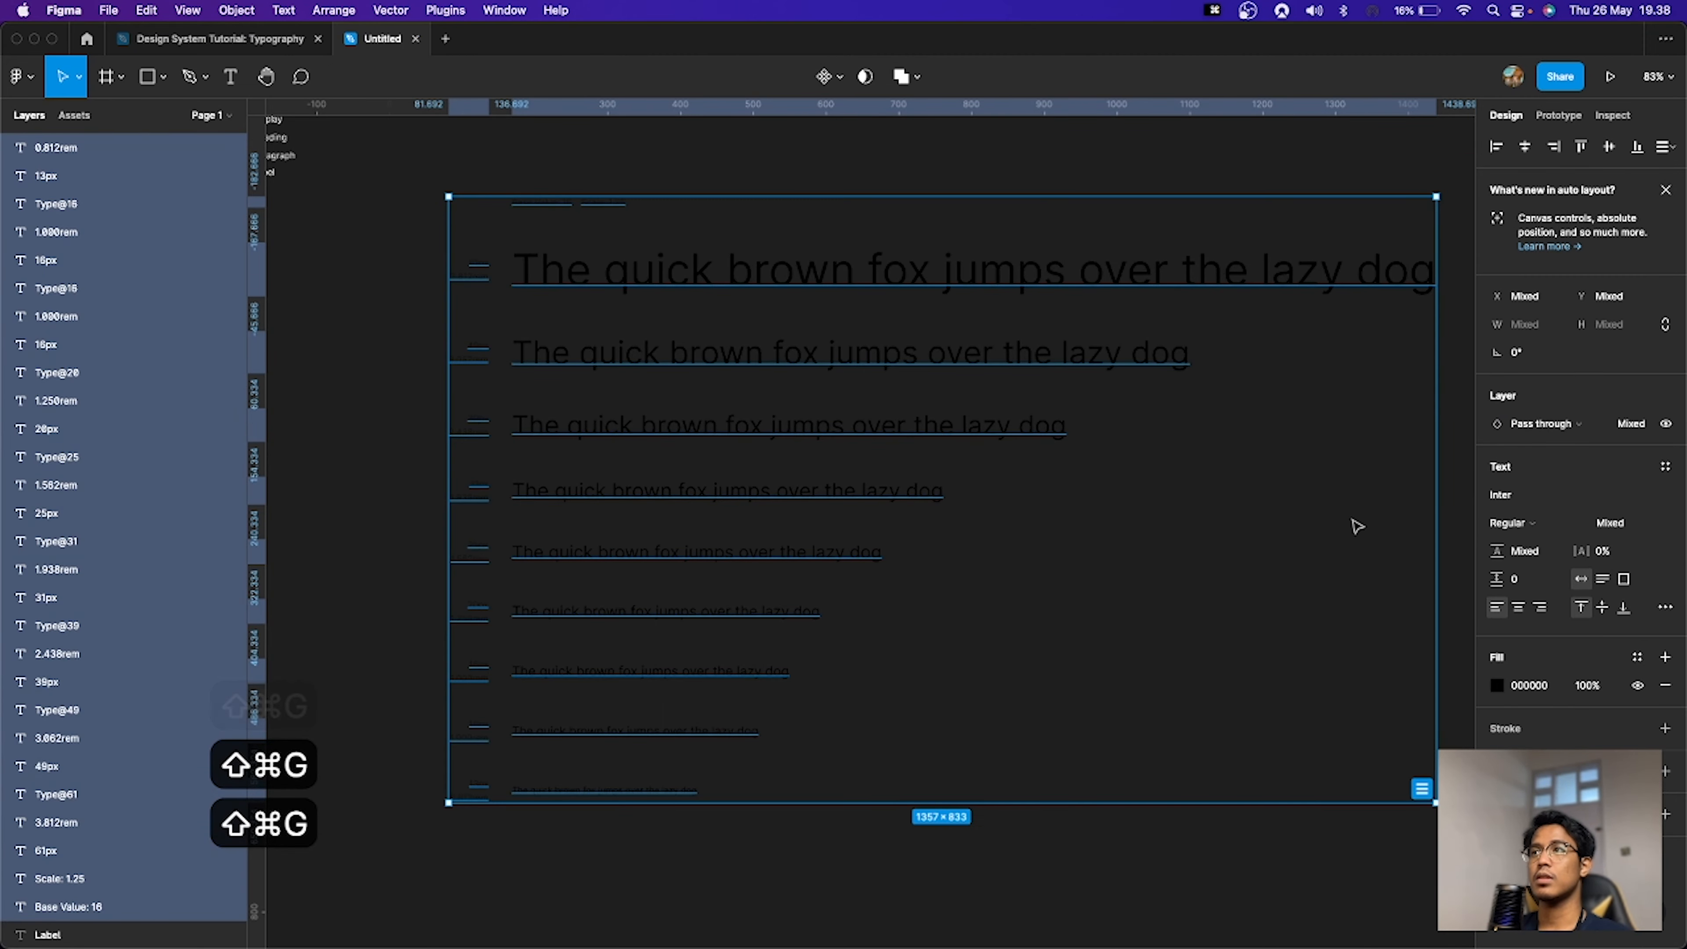
{"action": "left_click", "coordinate": [1157, 164]}
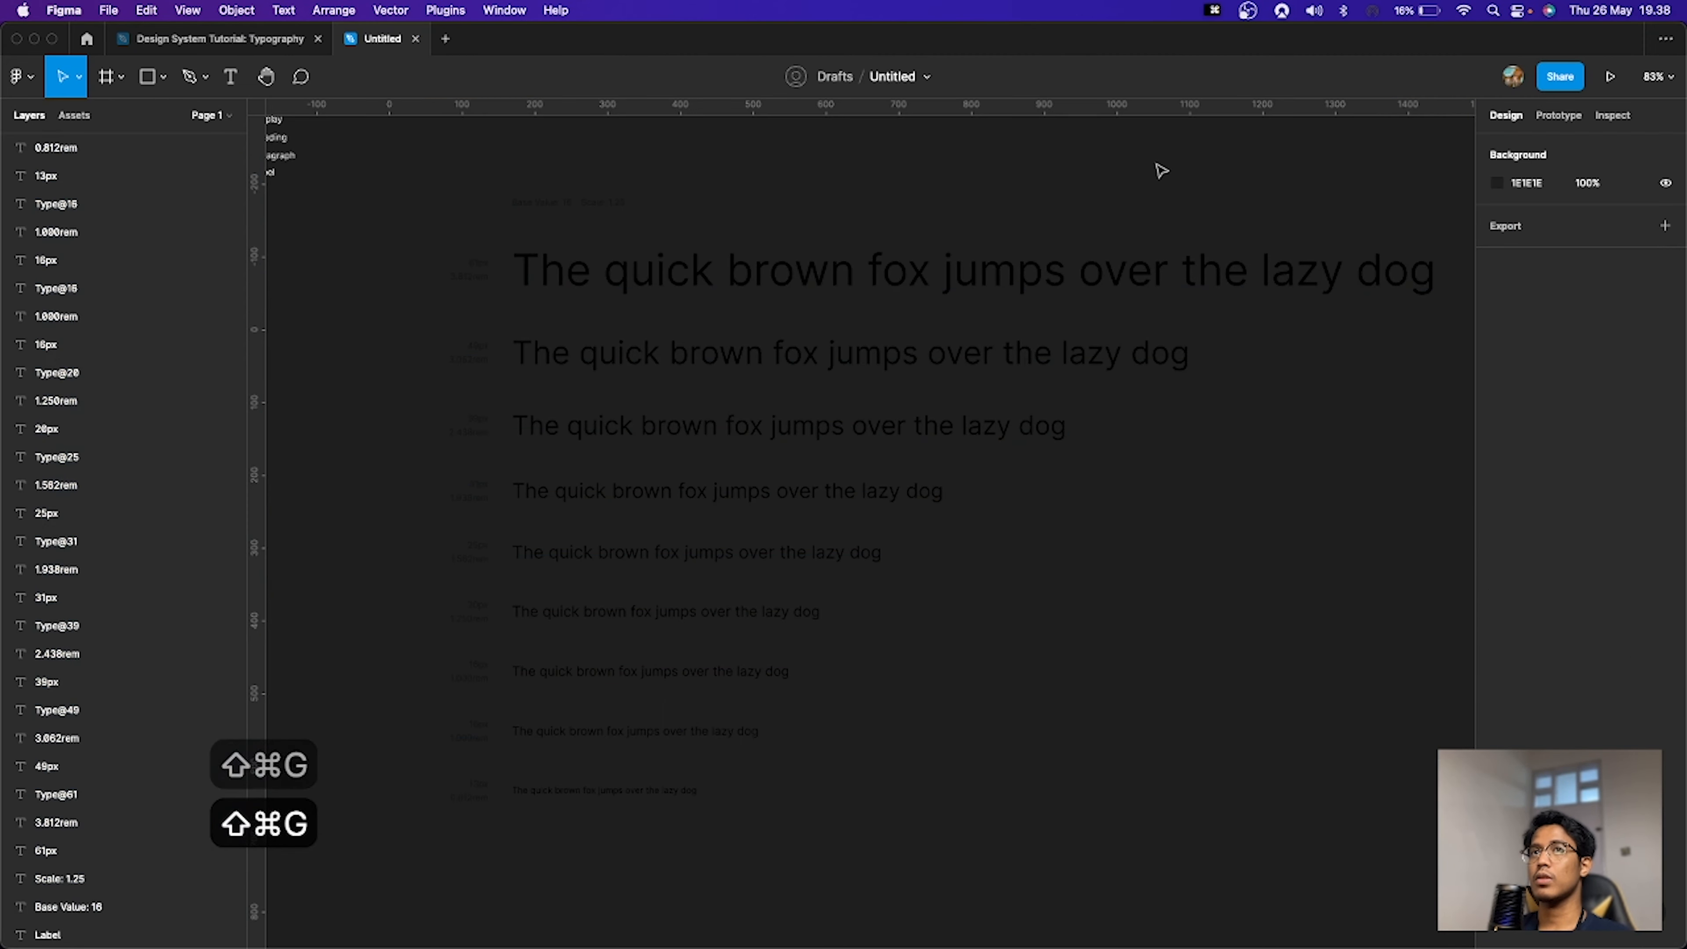
Step: Set the canvas background colour to white, FFFFFF
{"action": "left_click", "coordinate": [1496, 191]}
{"action": "left_click_drag", "start_coordinate": [1299, 373], "coordinate": [1229, 216]}
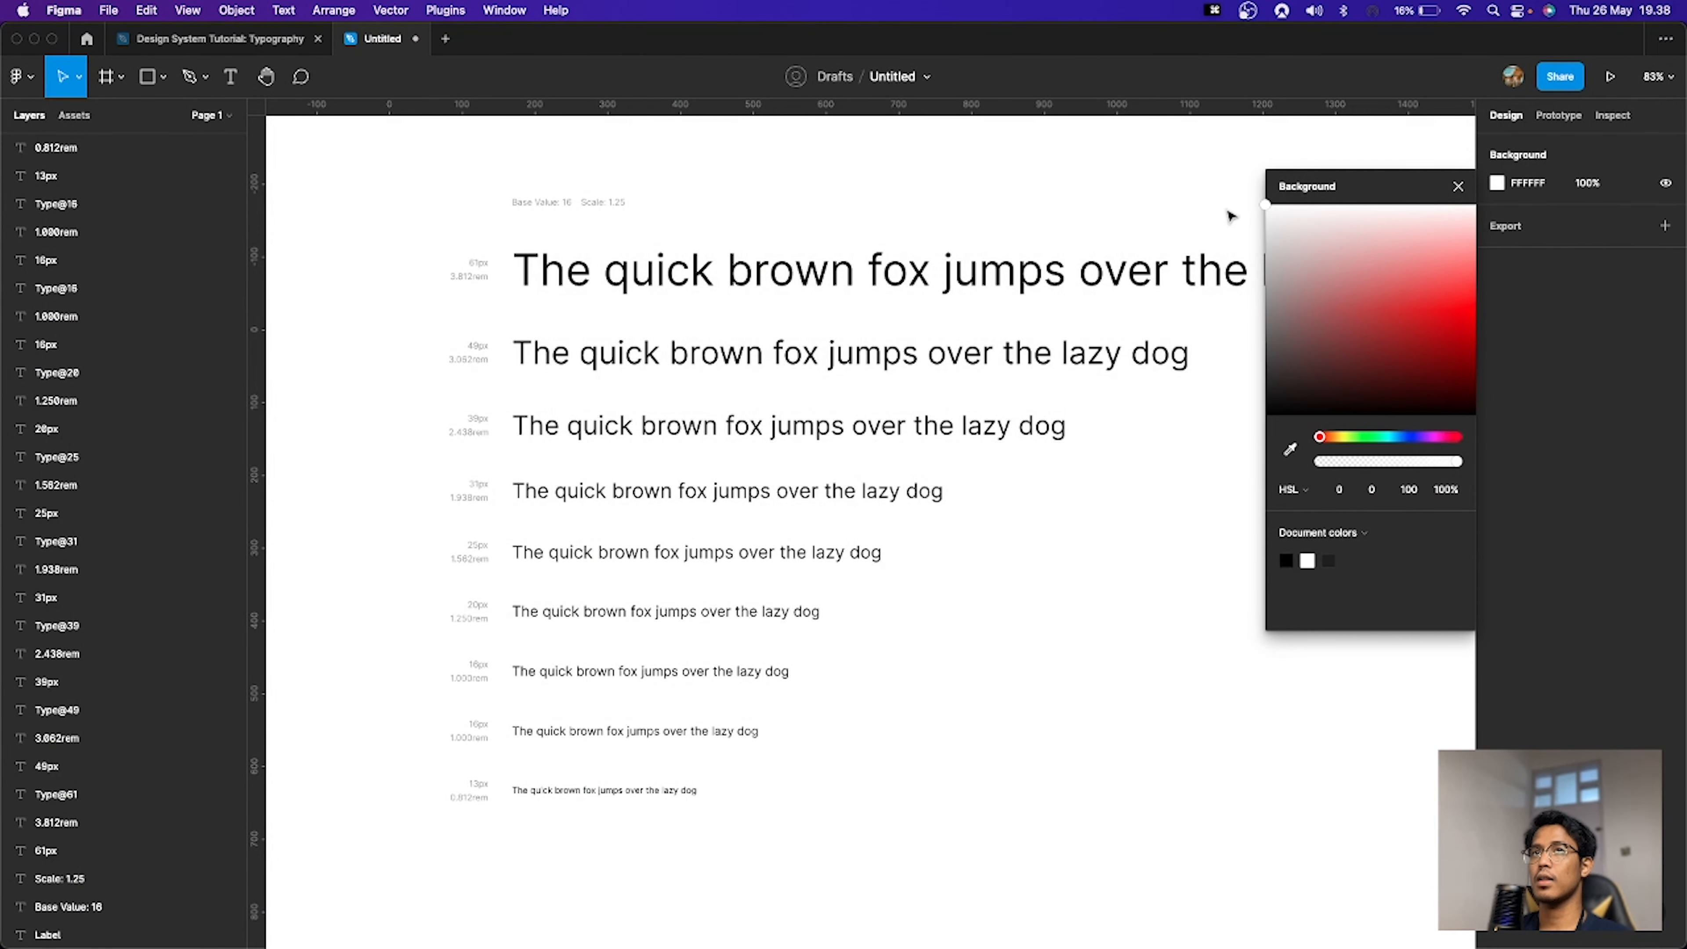
{"action": "left_click", "coordinate": [1458, 187]}
Step: Delete the px and rem labels beside the sample lines
{"action": "scroll", "coordinate": [1225, 536], "scroll_direction": "down", "scroll_amount": 2}
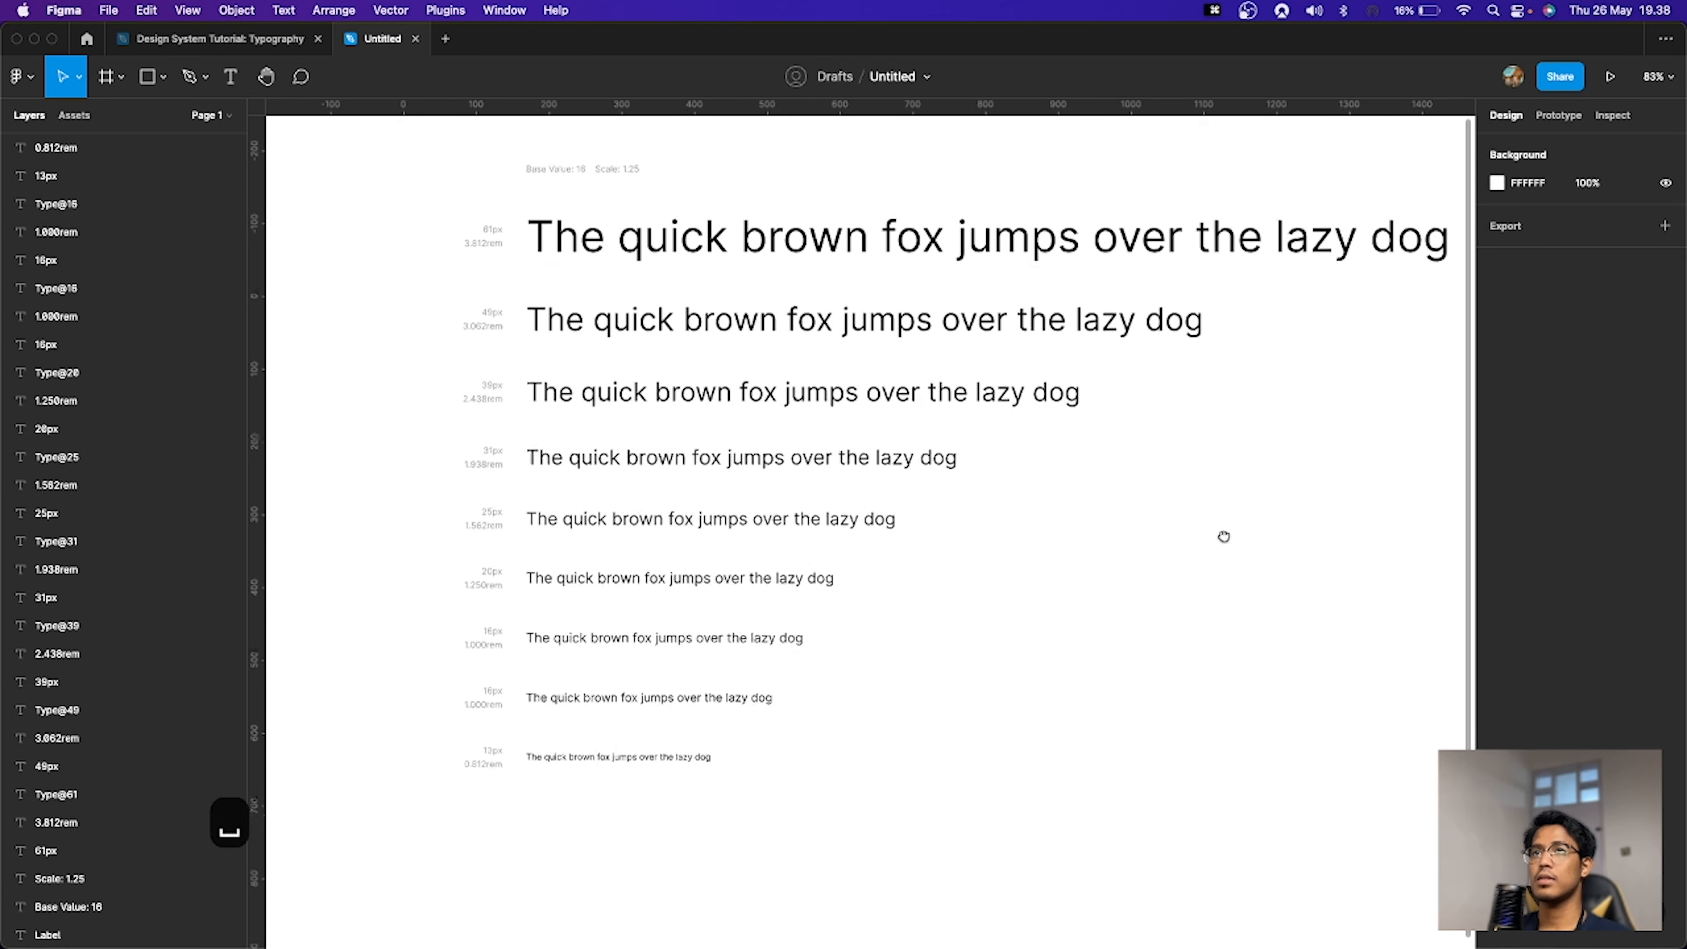
{"action": "left_click_drag", "start_coordinate": [376, 157], "coordinate": [502, 813]}
{"action": "key", "text": "BackSpace"}
Step: Delete the Base Value and Scale header text above the type scale
{"action": "left_click_drag", "start_coordinate": [397, 282], "coordinate": [392, 312]}
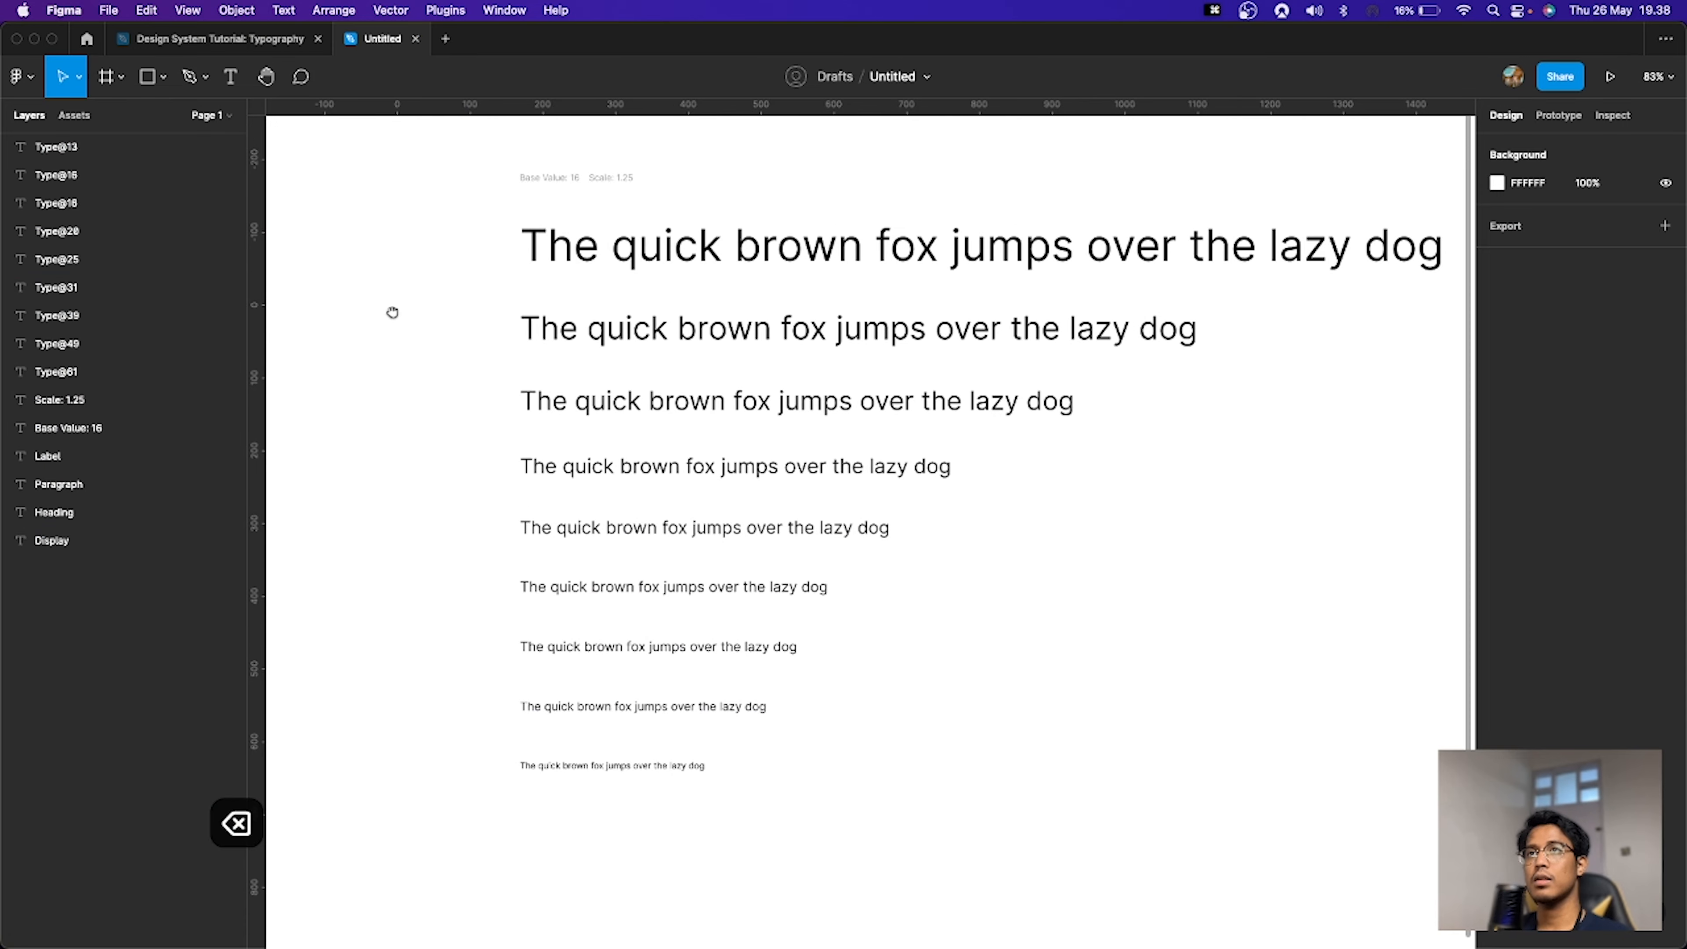
{"action": "left_click_drag", "start_coordinate": [450, 178], "coordinate": [727, 250]}
{"action": "key", "text": "BackSpace"}
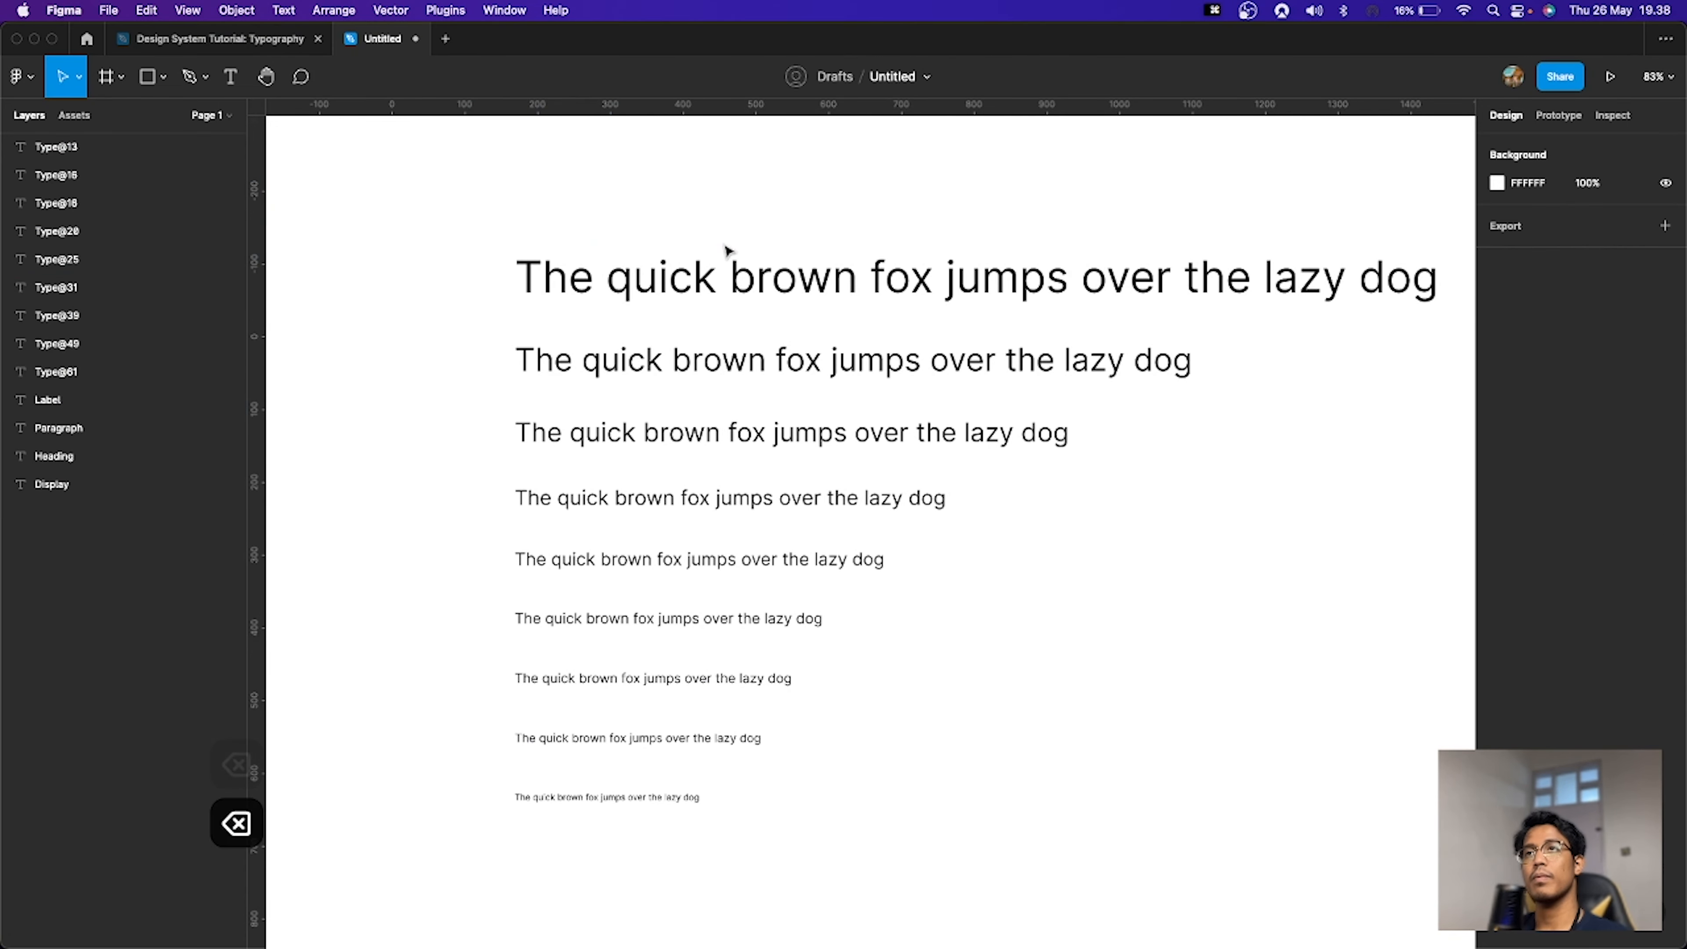
Step: Select all nine sample lines and keep their font weight at Regular
{"action": "left_click_drag", "start_coordinate": [435, 222], "coordinate": [946, 853]}
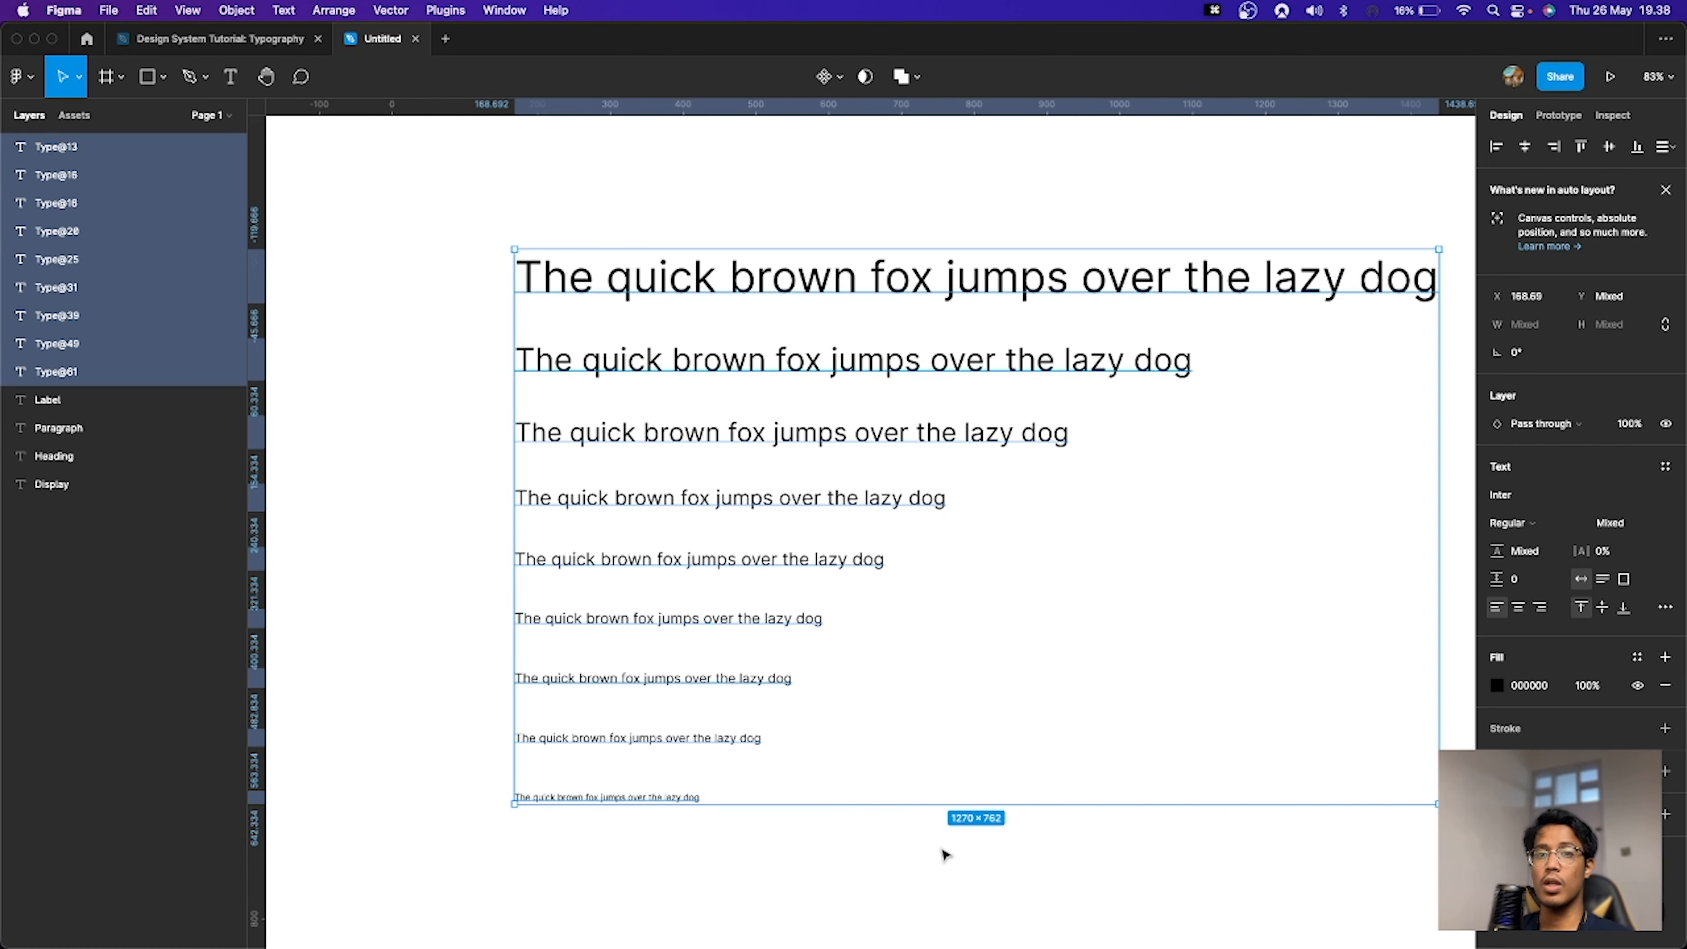
{"action": "left_click", "coordinate": [946, 853]}
{"action": "left_click_drag", "start_coordinate": [942, 857], "coordinate": [788, 707]}
{"action": "scroll", "coordinate": [897, 799], "scroll_direction": "down", "scroll_amount": 5}
{"action": "key", "text": "space"}
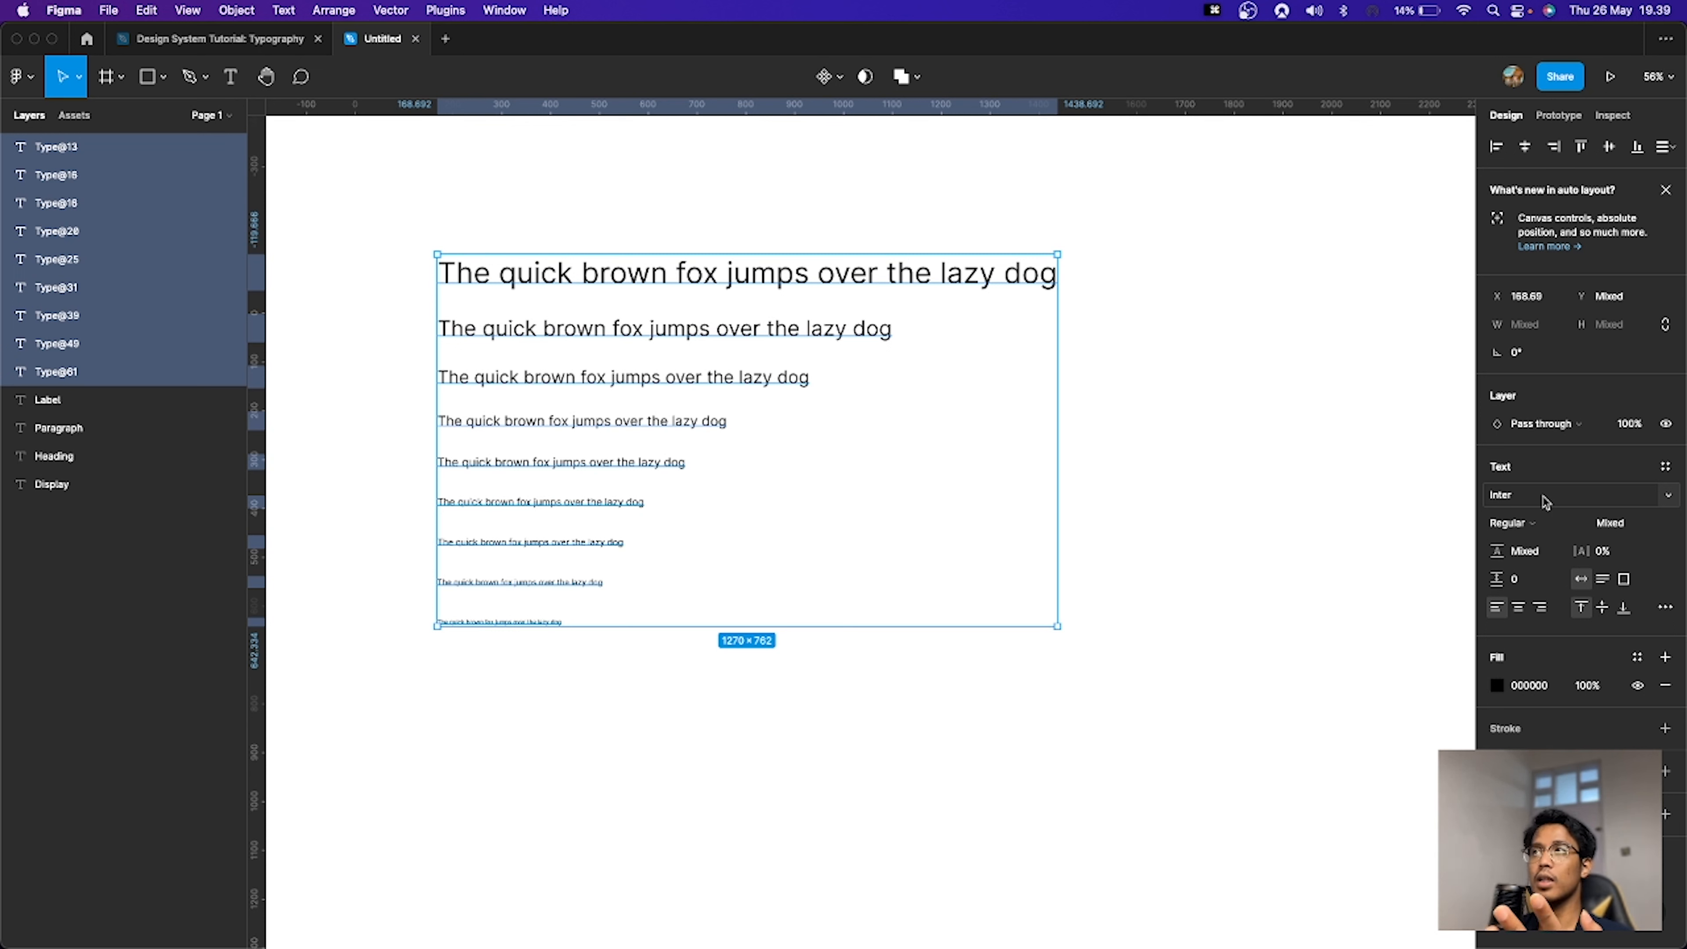
{"action": "left_click", "coordinate": [1542, 532]}
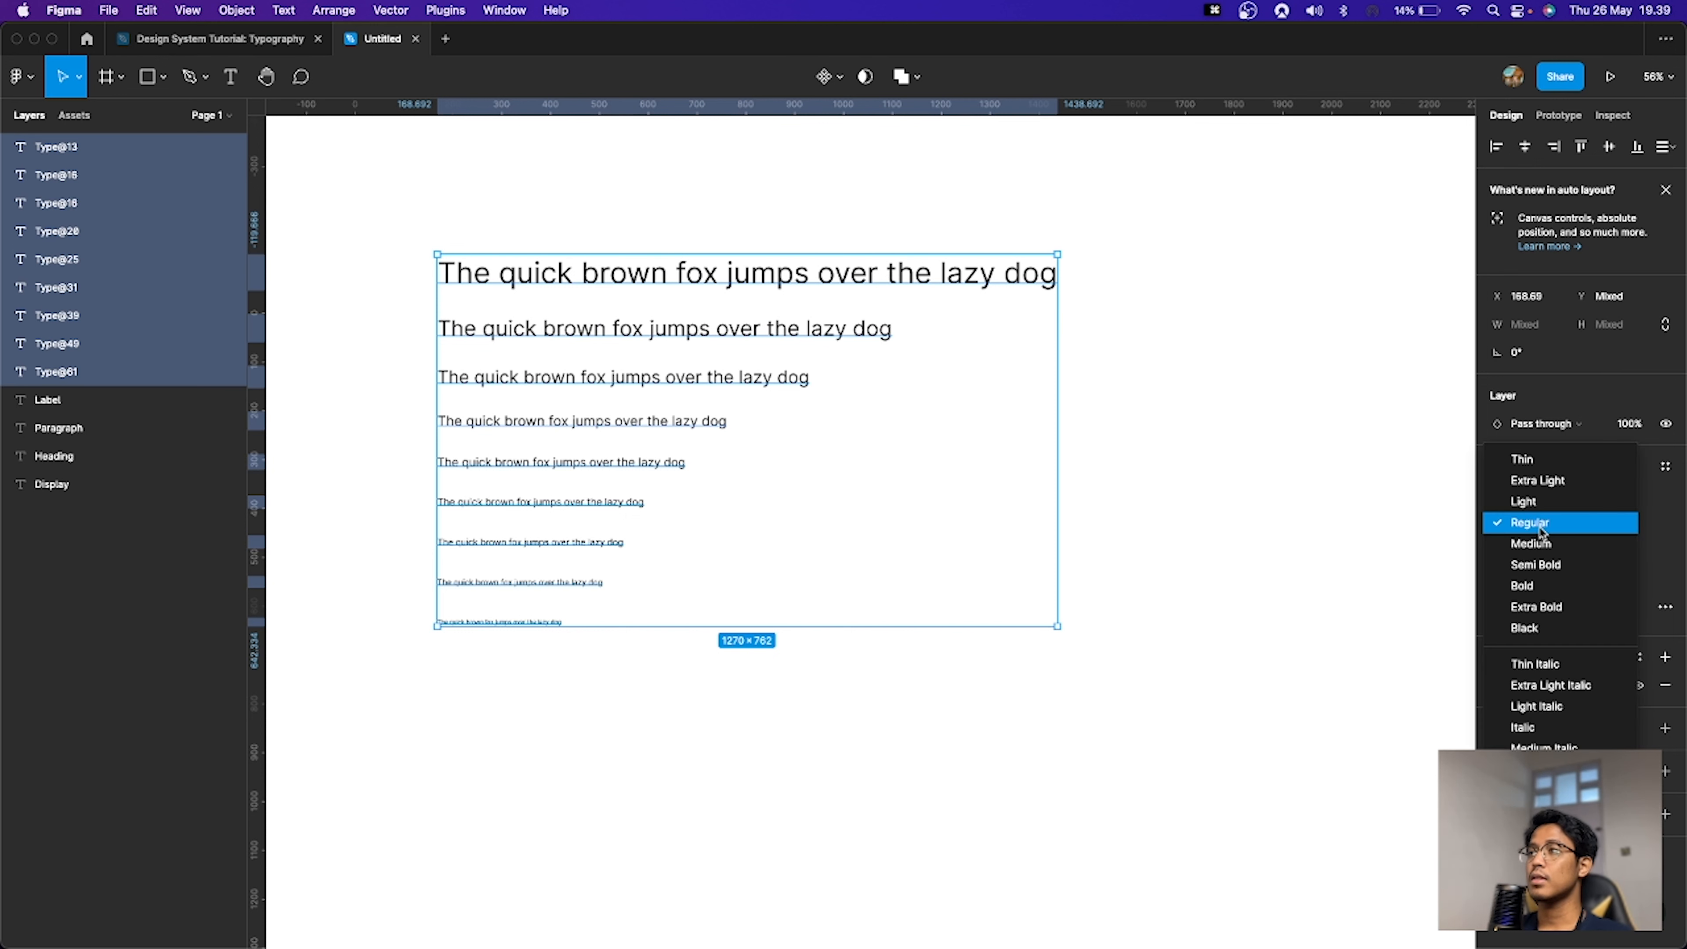
{"action": "left_click", "coordinate": [1542, 529]}
{"action": "left_click", "coordinate": [1545, 529]}
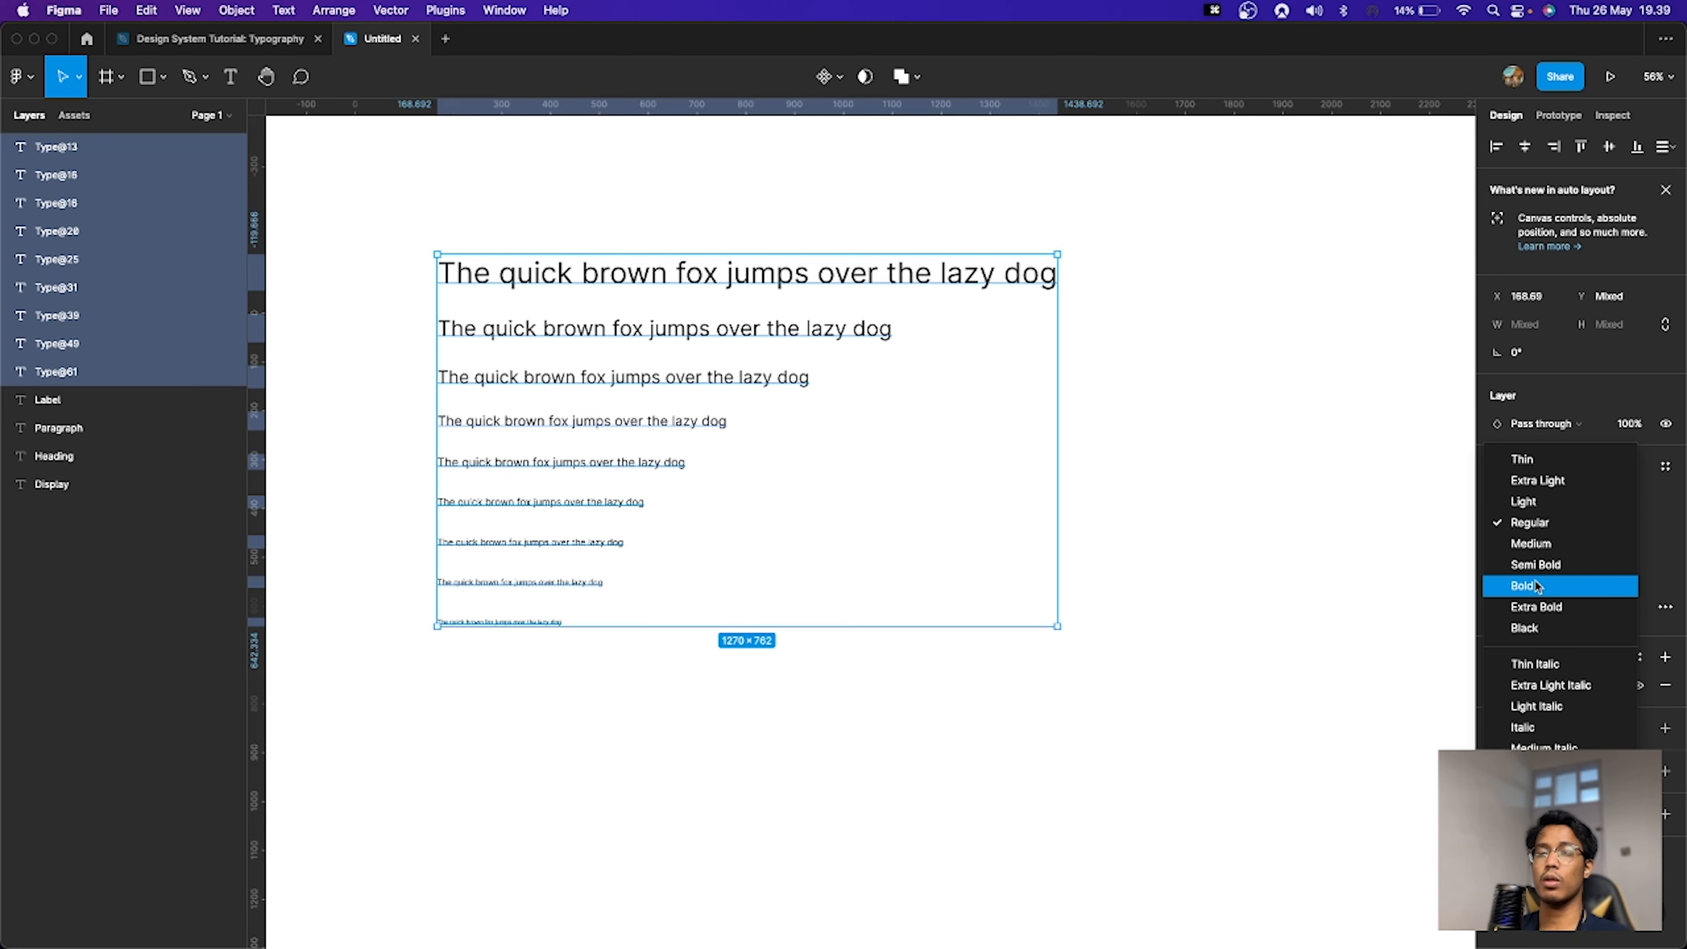
{"action": "left_click", "coordinate": [1299, 518]}
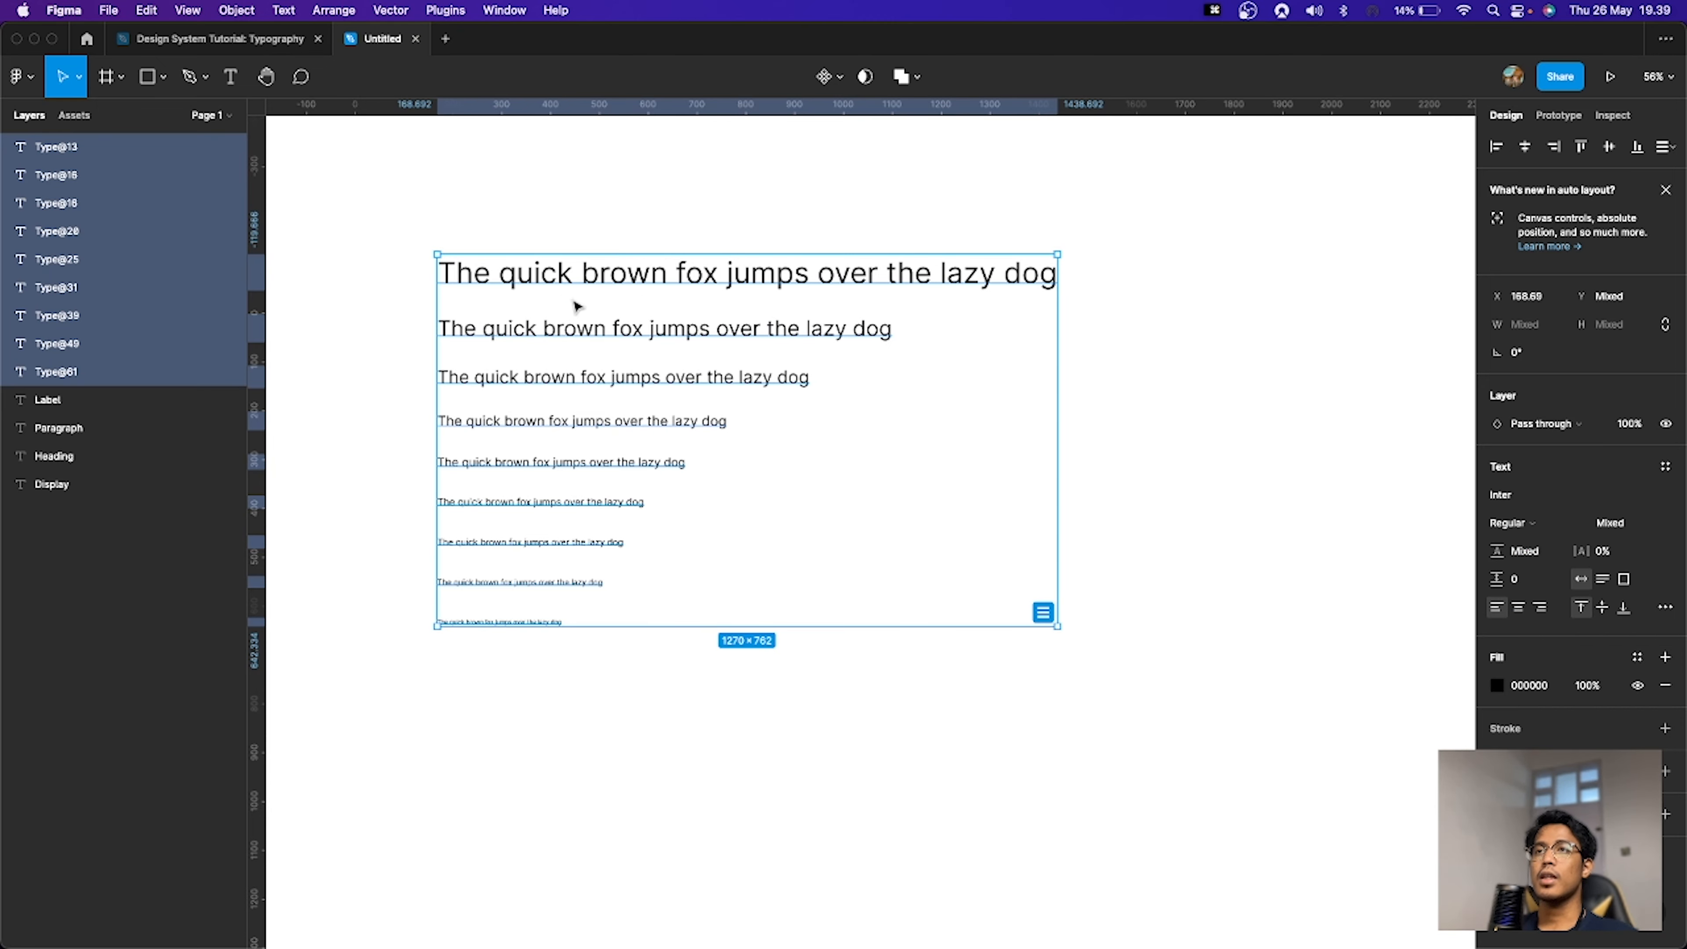
Step: Duplicate the sample set beside the original and set the copy's weight to Medium
{"action": "scroll", "coordinate": [577, 306], "scroll_direction": "down", "scroll_amount": 3}
{"action": "key", "text": "super+d"}
{"action": "left_click_drag", "start_coordinate": [569, 286], "coordinate": [1170, 312]}
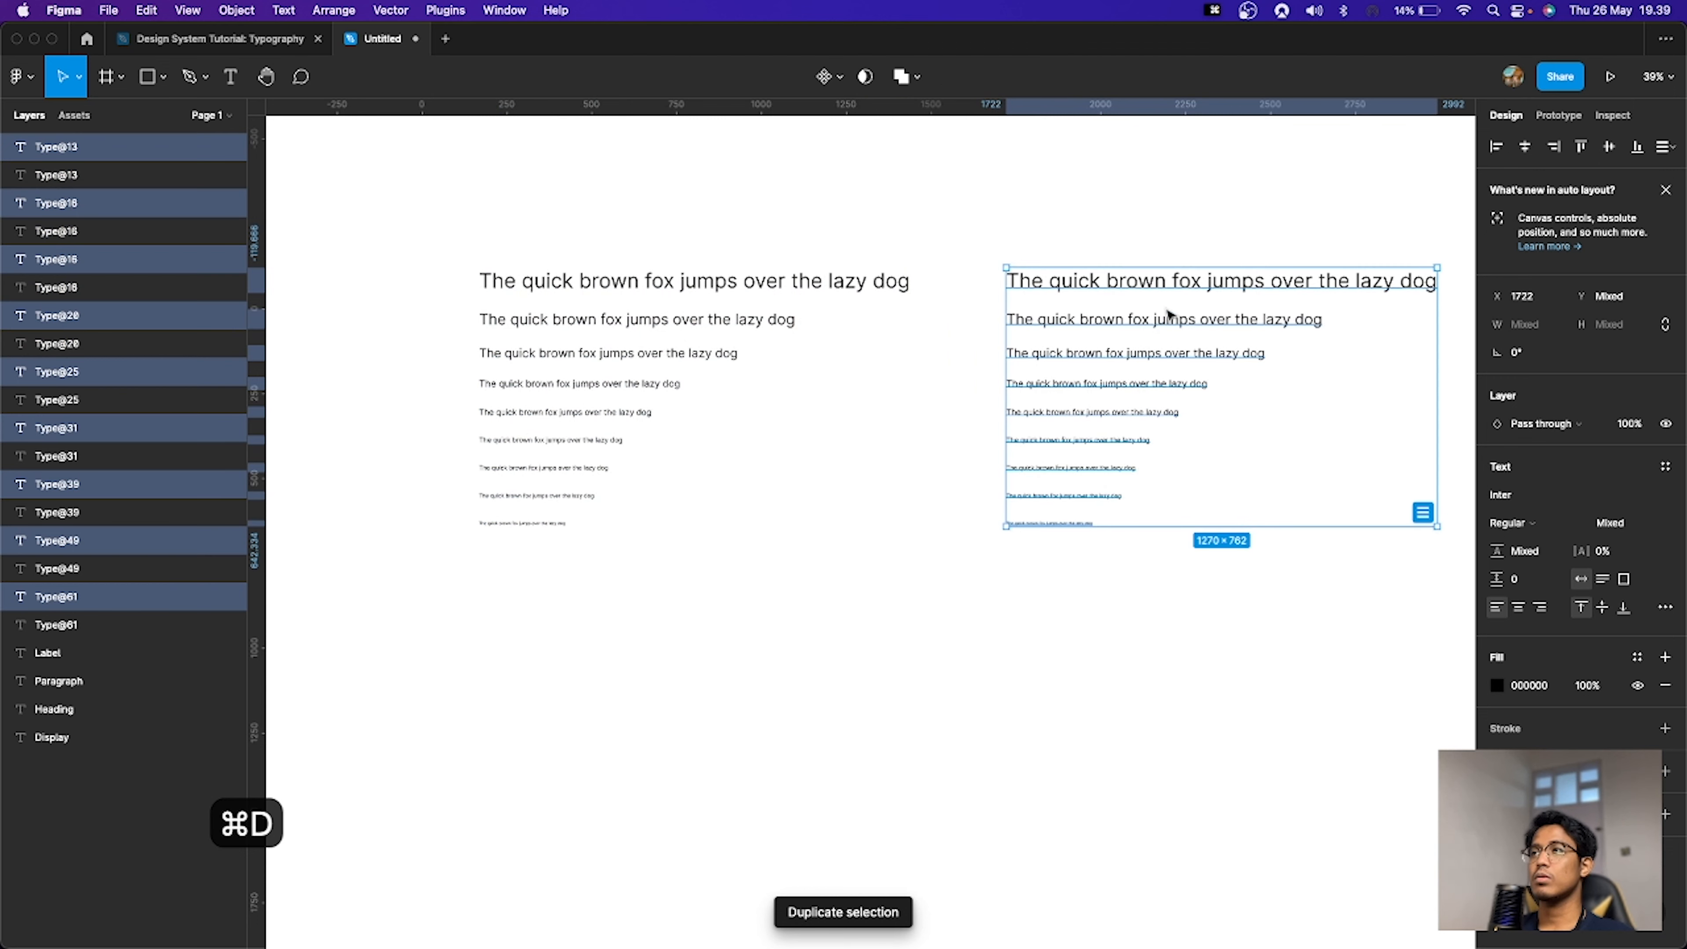
{"action": "left_click", "coordinate": [1514, 523]}
{"action": "left_click", "coordinate": [1512, 538]}
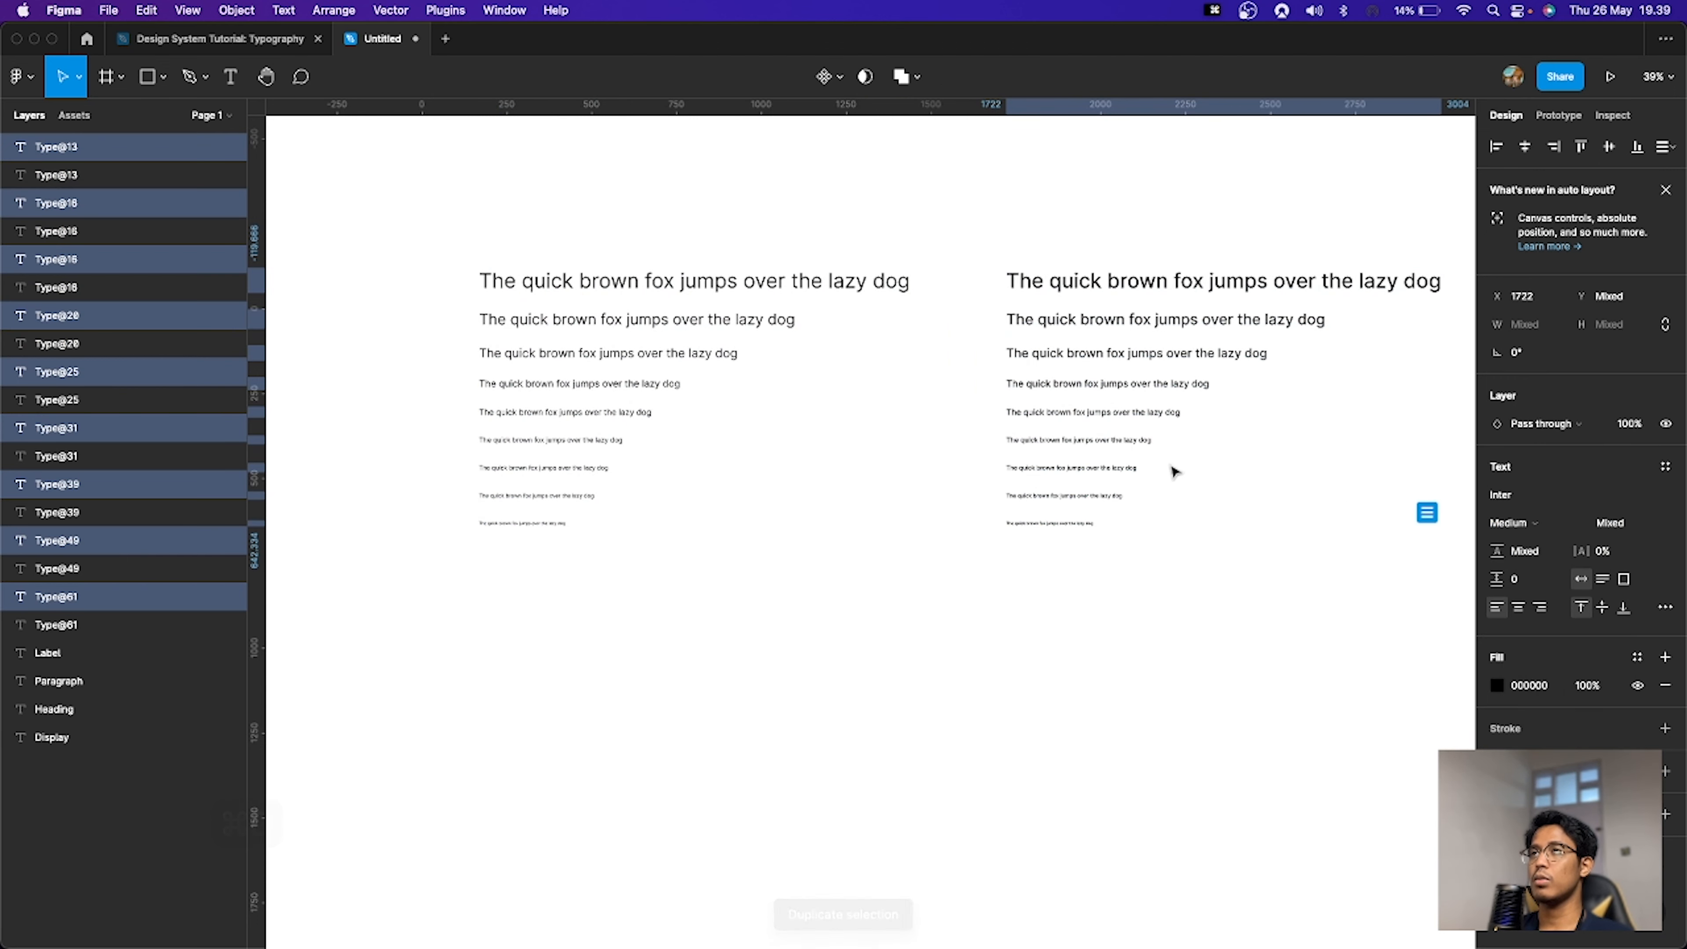
Step: Duplicate the Medium set and set the new copy's weight to Semi Bold
{"action": "key", "text": "super+d"}
{"action": "left_click", "coordinate": [1513, 522]}
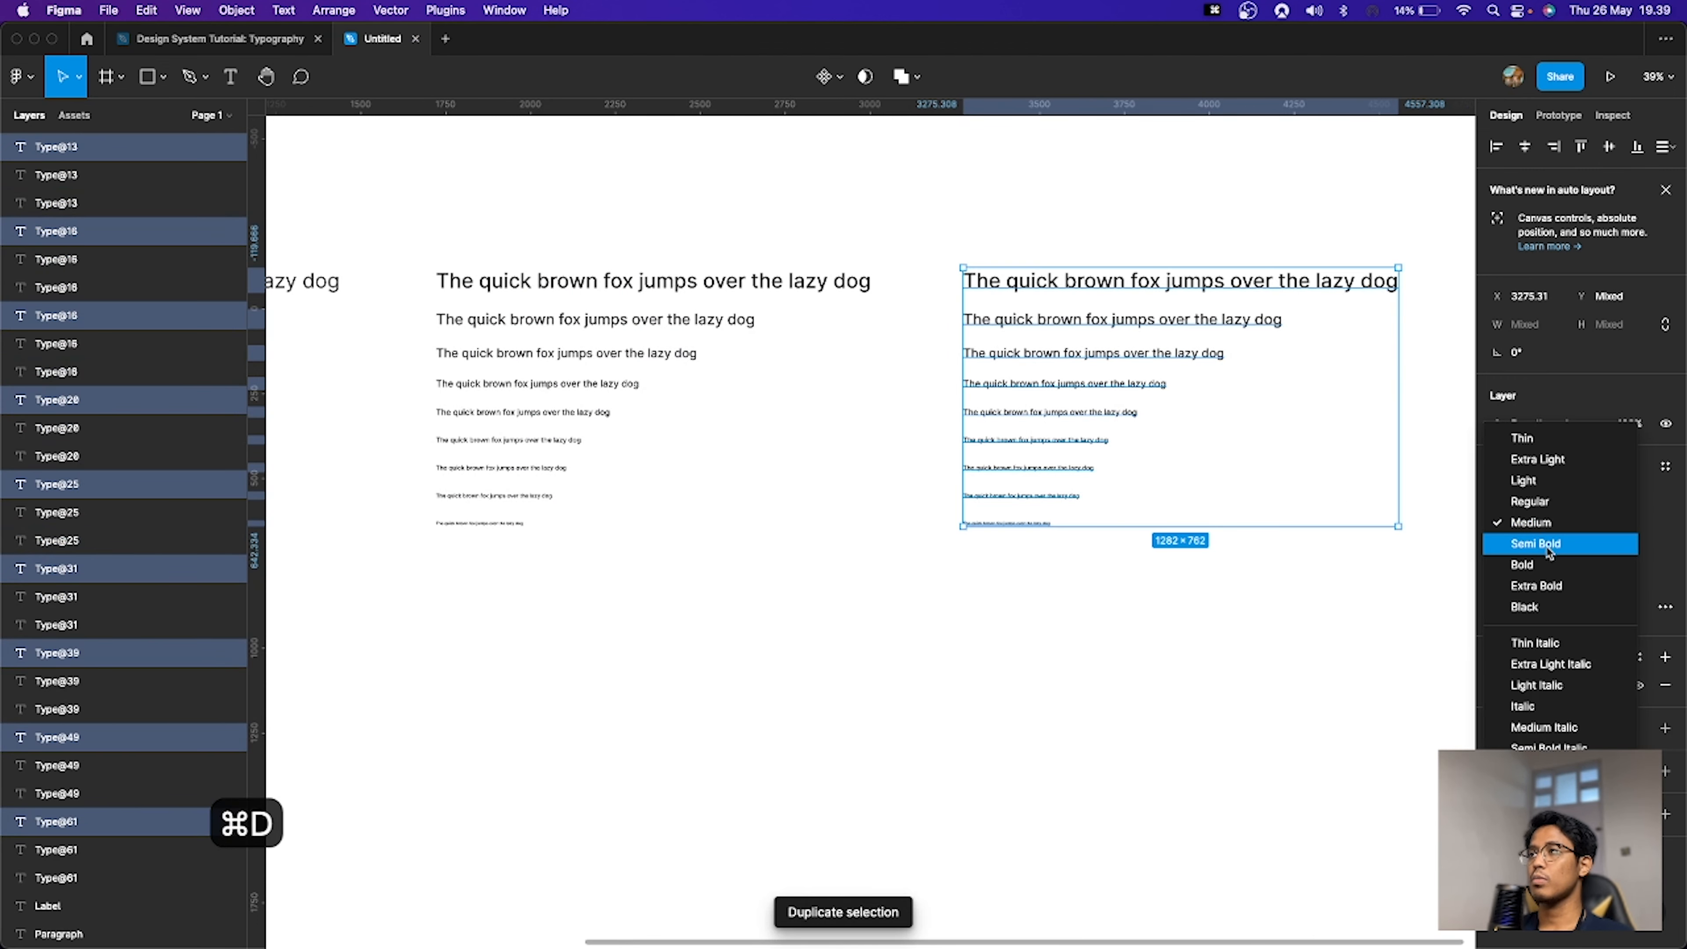
{"action": "left_click", "coordinate": [1547, 552]}
Step: Duplicate the Semi Bold set and set the new copy's weight to Bold
{"action": "key", "text": "super+d"}
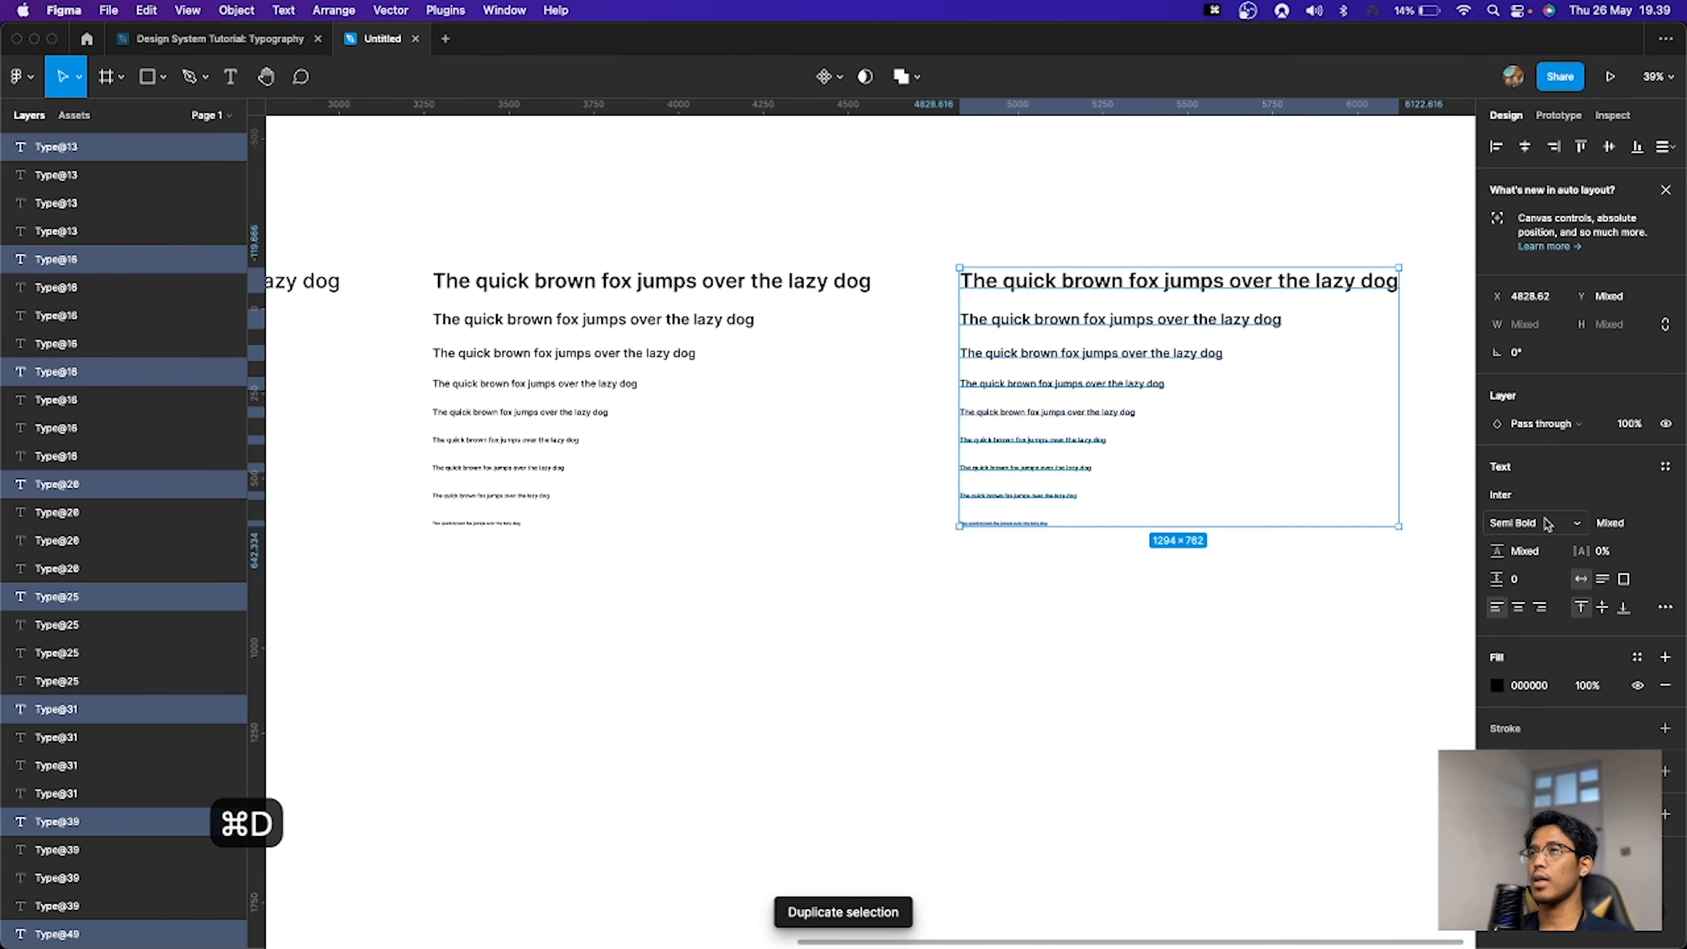
{"action": "left_click", "coordinate": [1528, 524]}
{"action": "left_click", "coordinate": [1548, 543]}
{"action": "left_click", "coordinate": [1115, 641]}
Step: Select across all four weight sets to compare them
{"action": "scroll", "coordinate": [1103, 633], "scroll_direction": "down", "scroll_amount": 5}
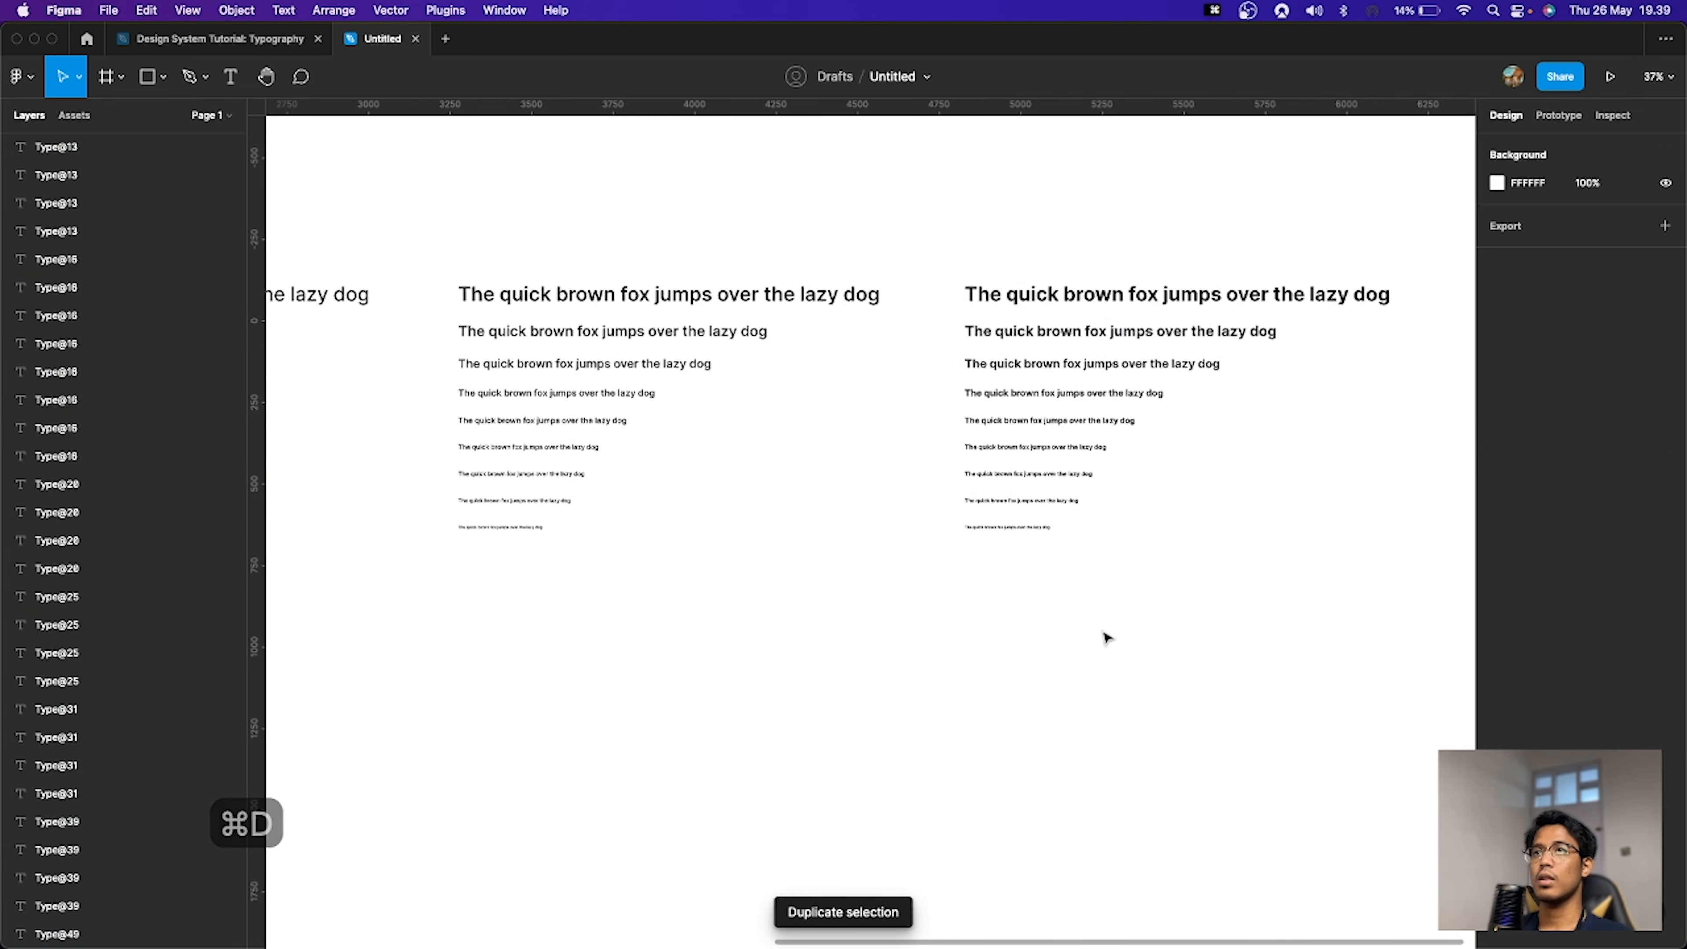
{"action": "left_click_drag", "start_coordinate": [830, 623], "coordinate": [1017, 547]}
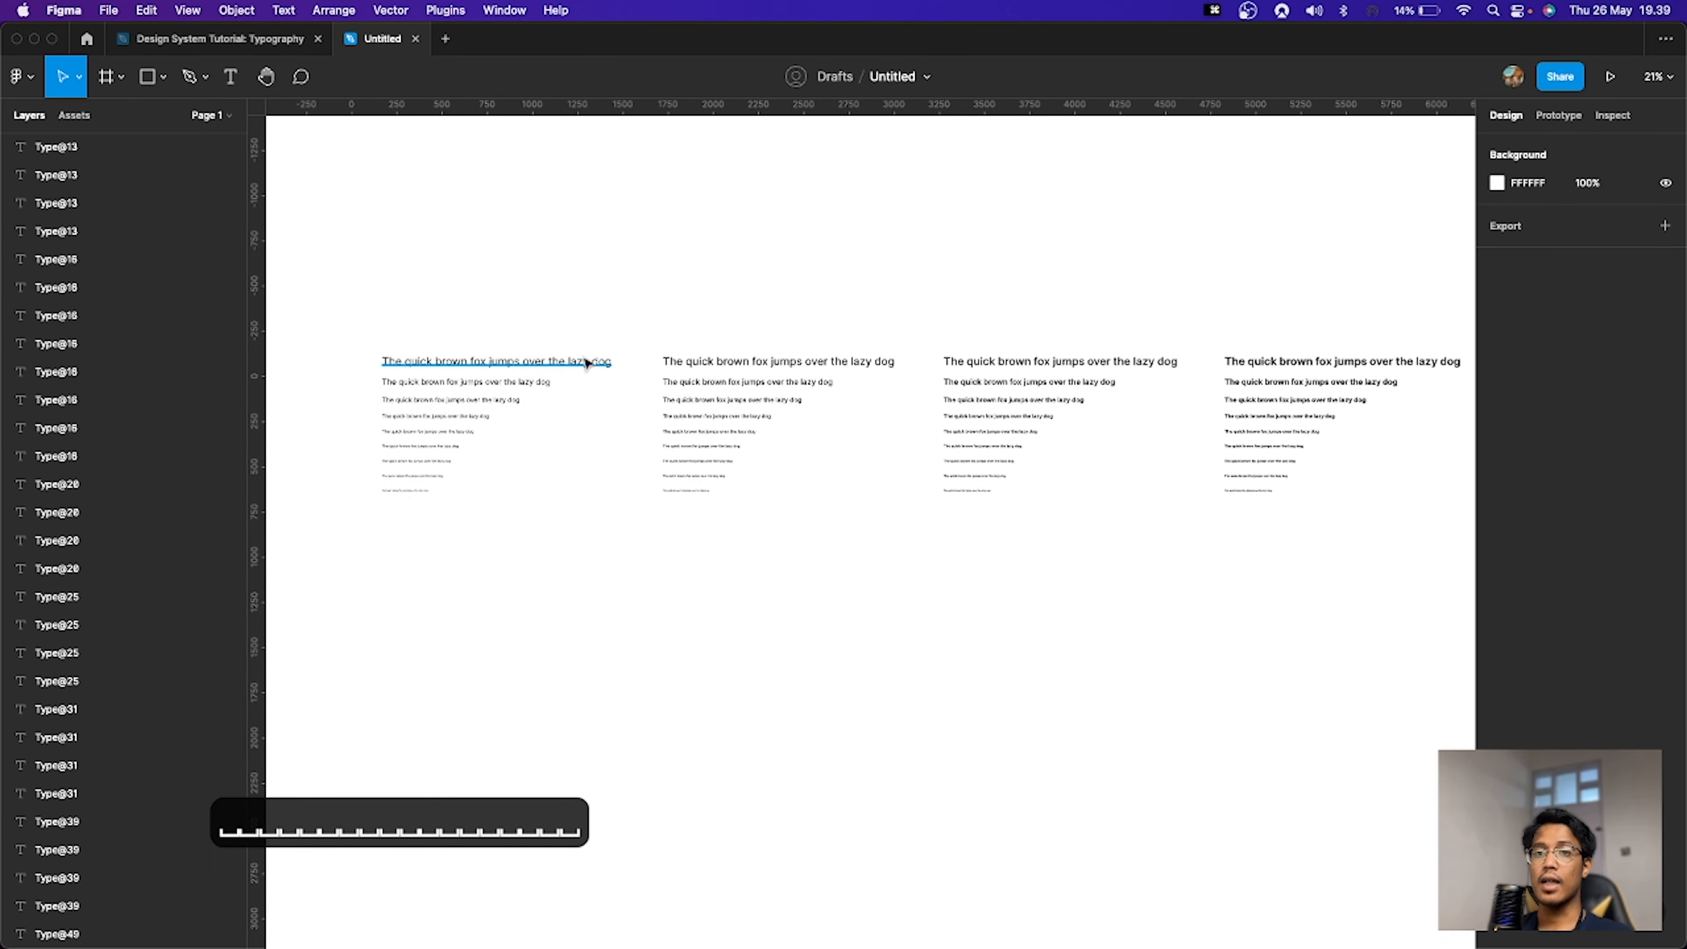
{"action": "left_click_drag", "start_coordinate": [335, 307], "coordinate": [501, 328]}
{"action": "left_click", "coordinate": [1361, 561]}
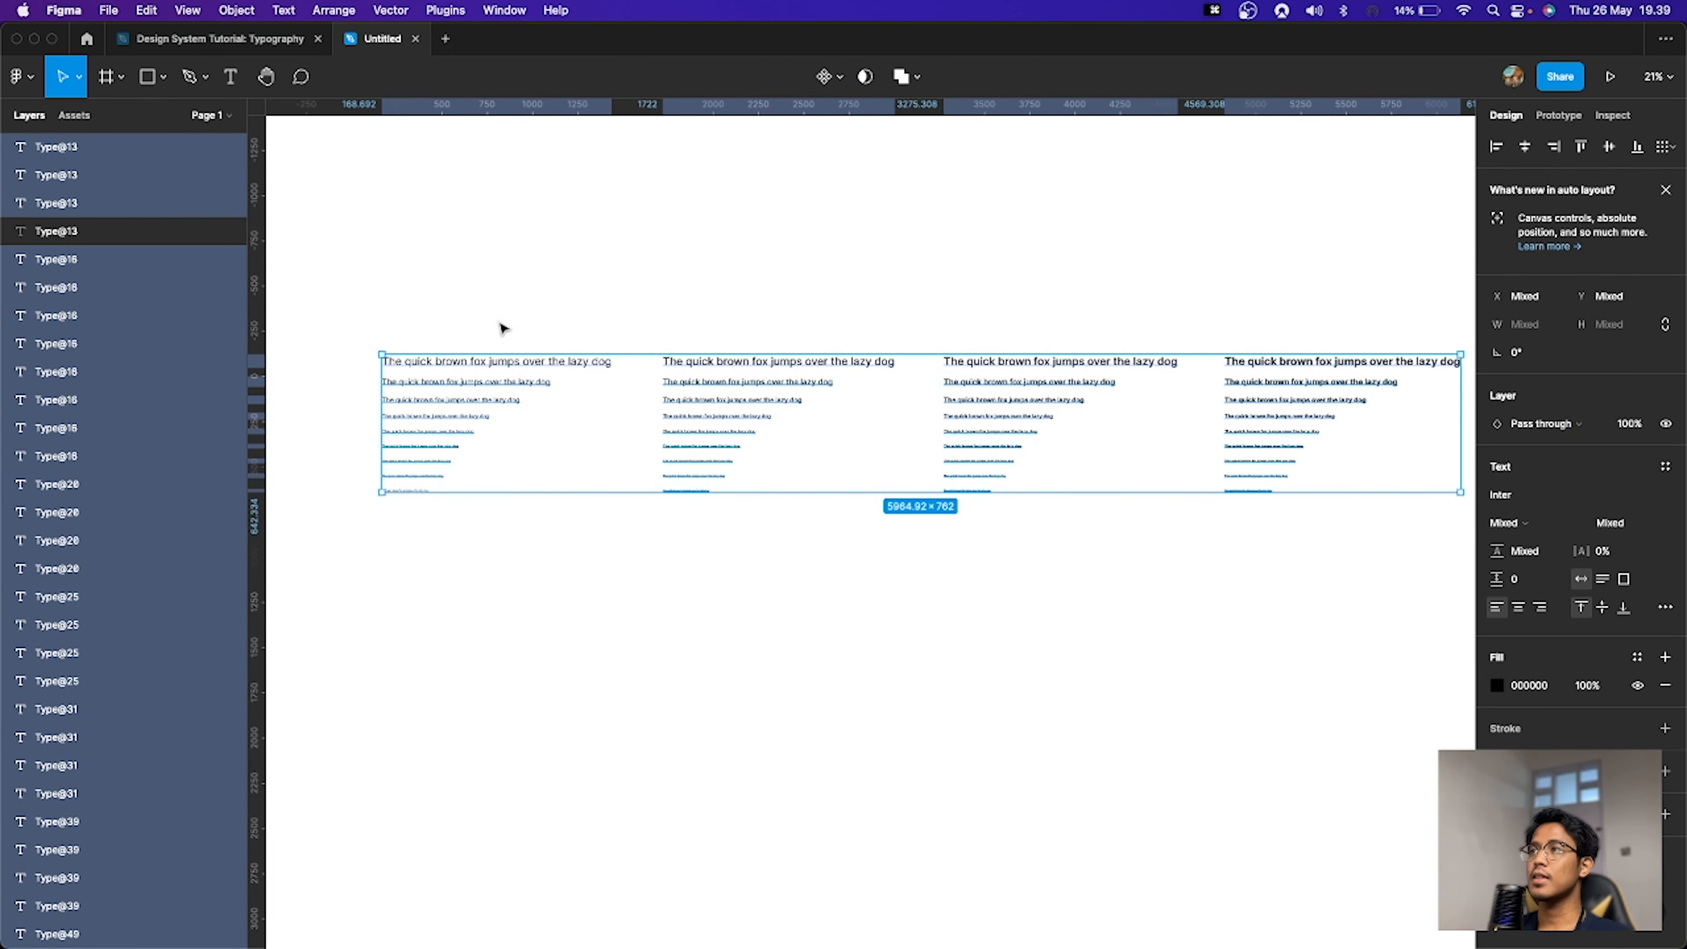
{"action": "left_click", "coordinate": [754, 307]}
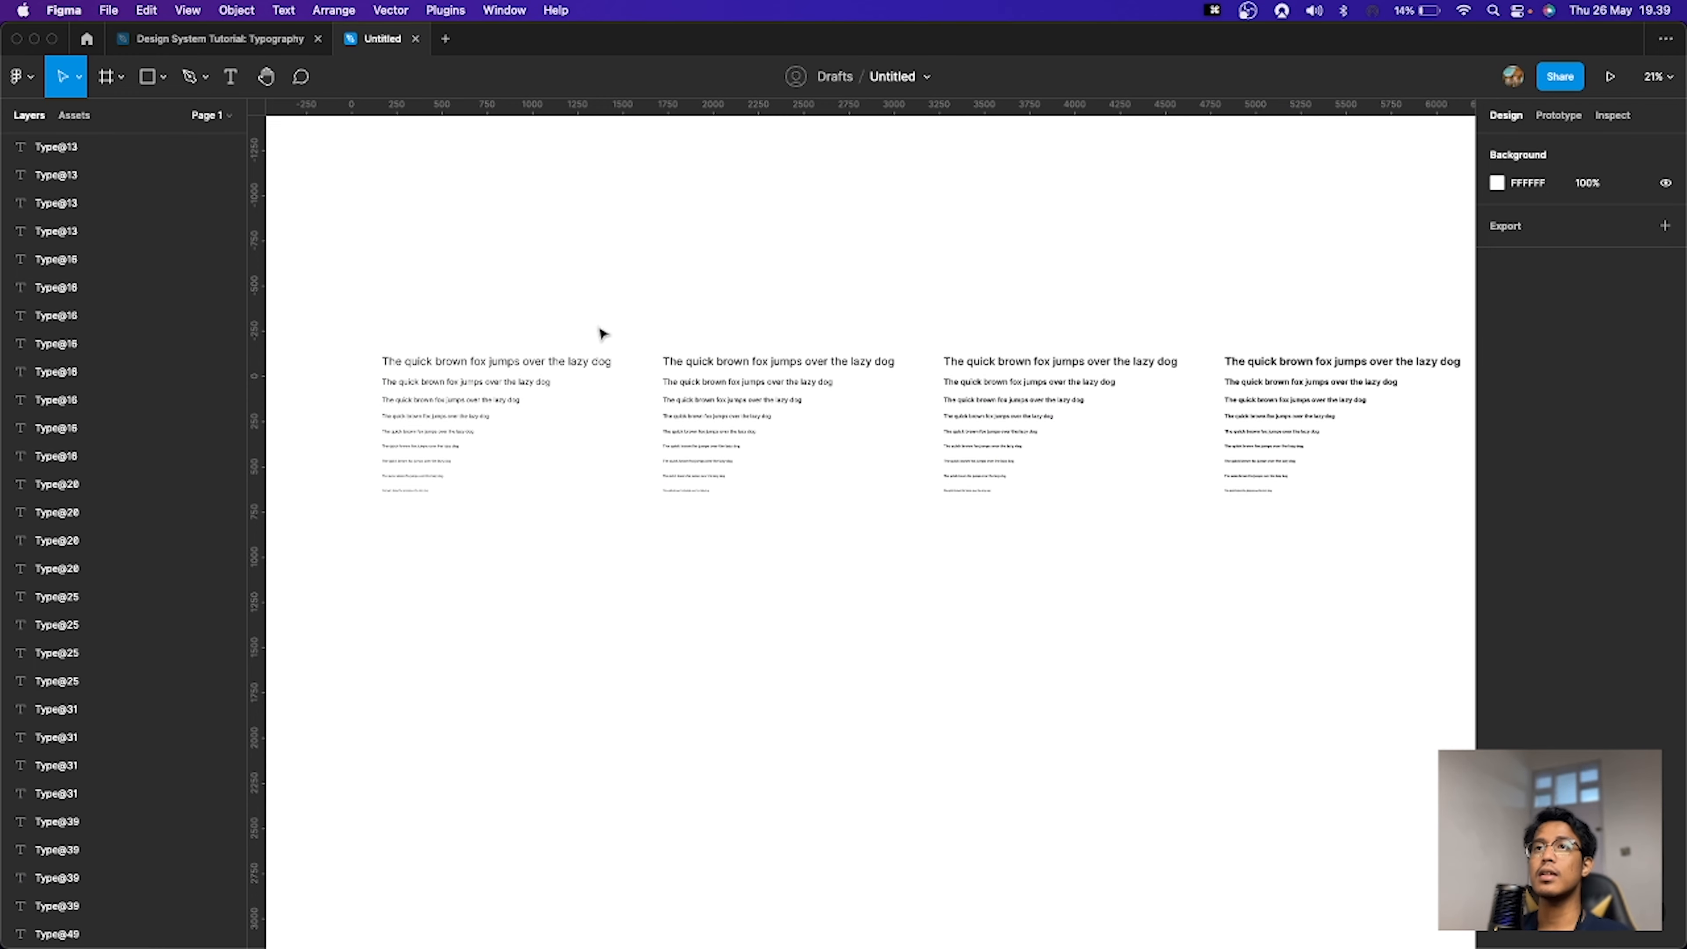
Step: Create a text style named Display/Regular from the largest line of the Regular sample set
{"action": "scroll", "coordinate": [467, 298], "scroll_direction": "left", "scroll_amount": 5}
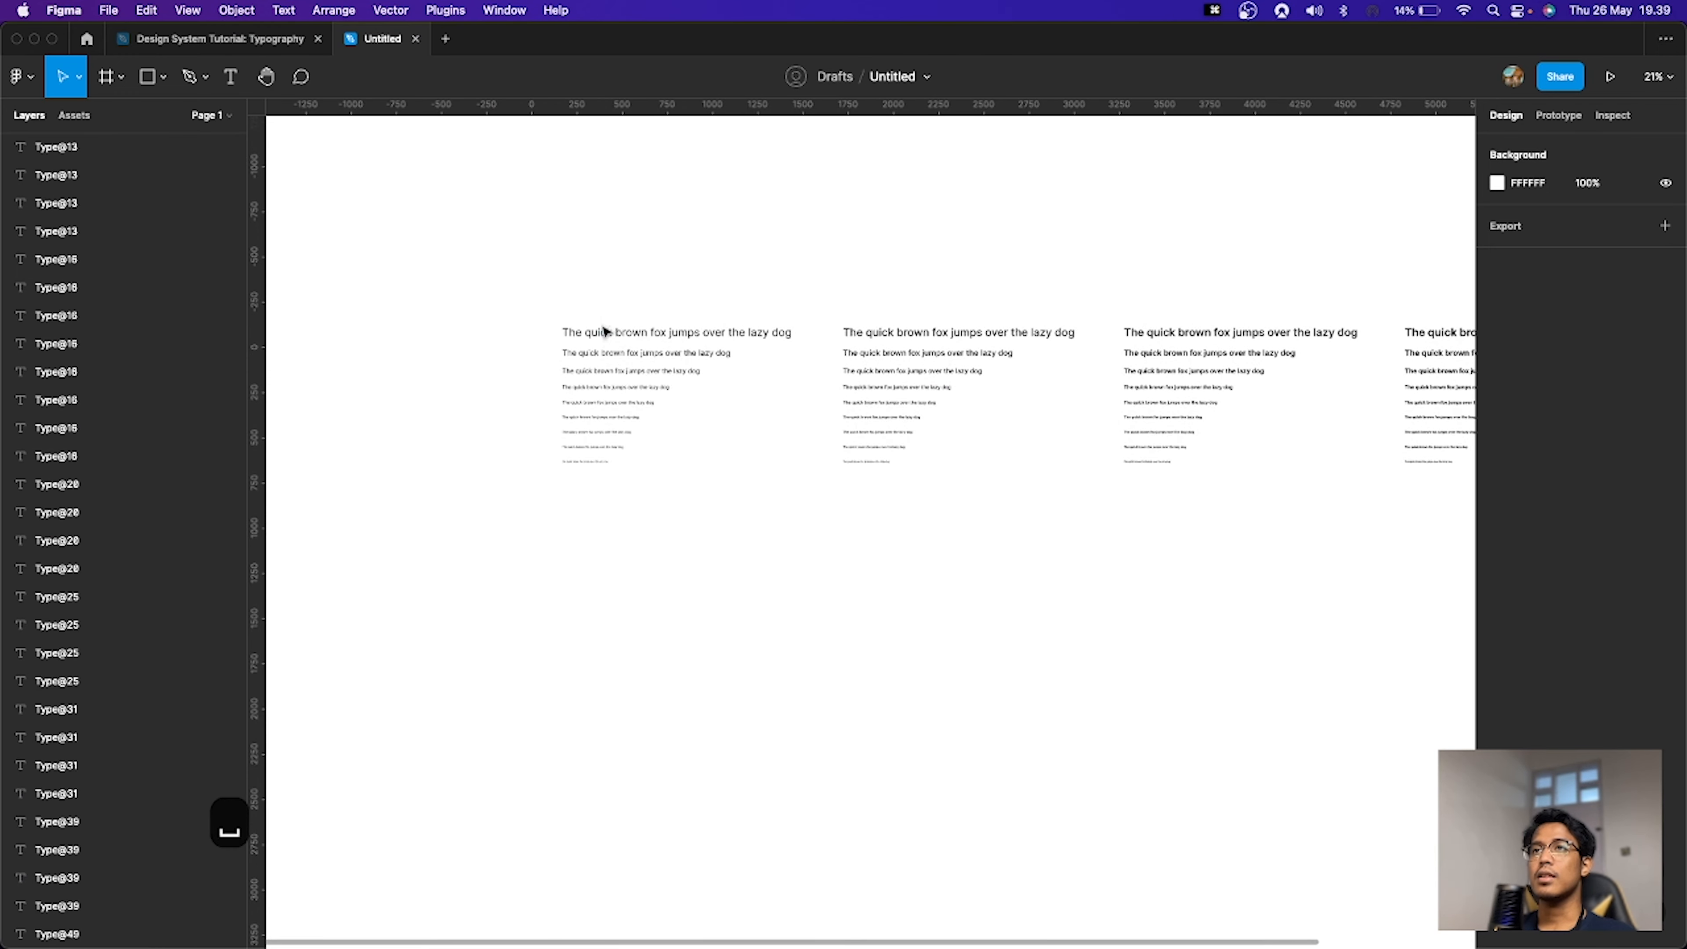
{"action": "left_click", "coordinate": [600, 337]}
{"action": "scroll", "coordinate": [600, 337], "scroll_direction": "up", "scroll_amount": 3}
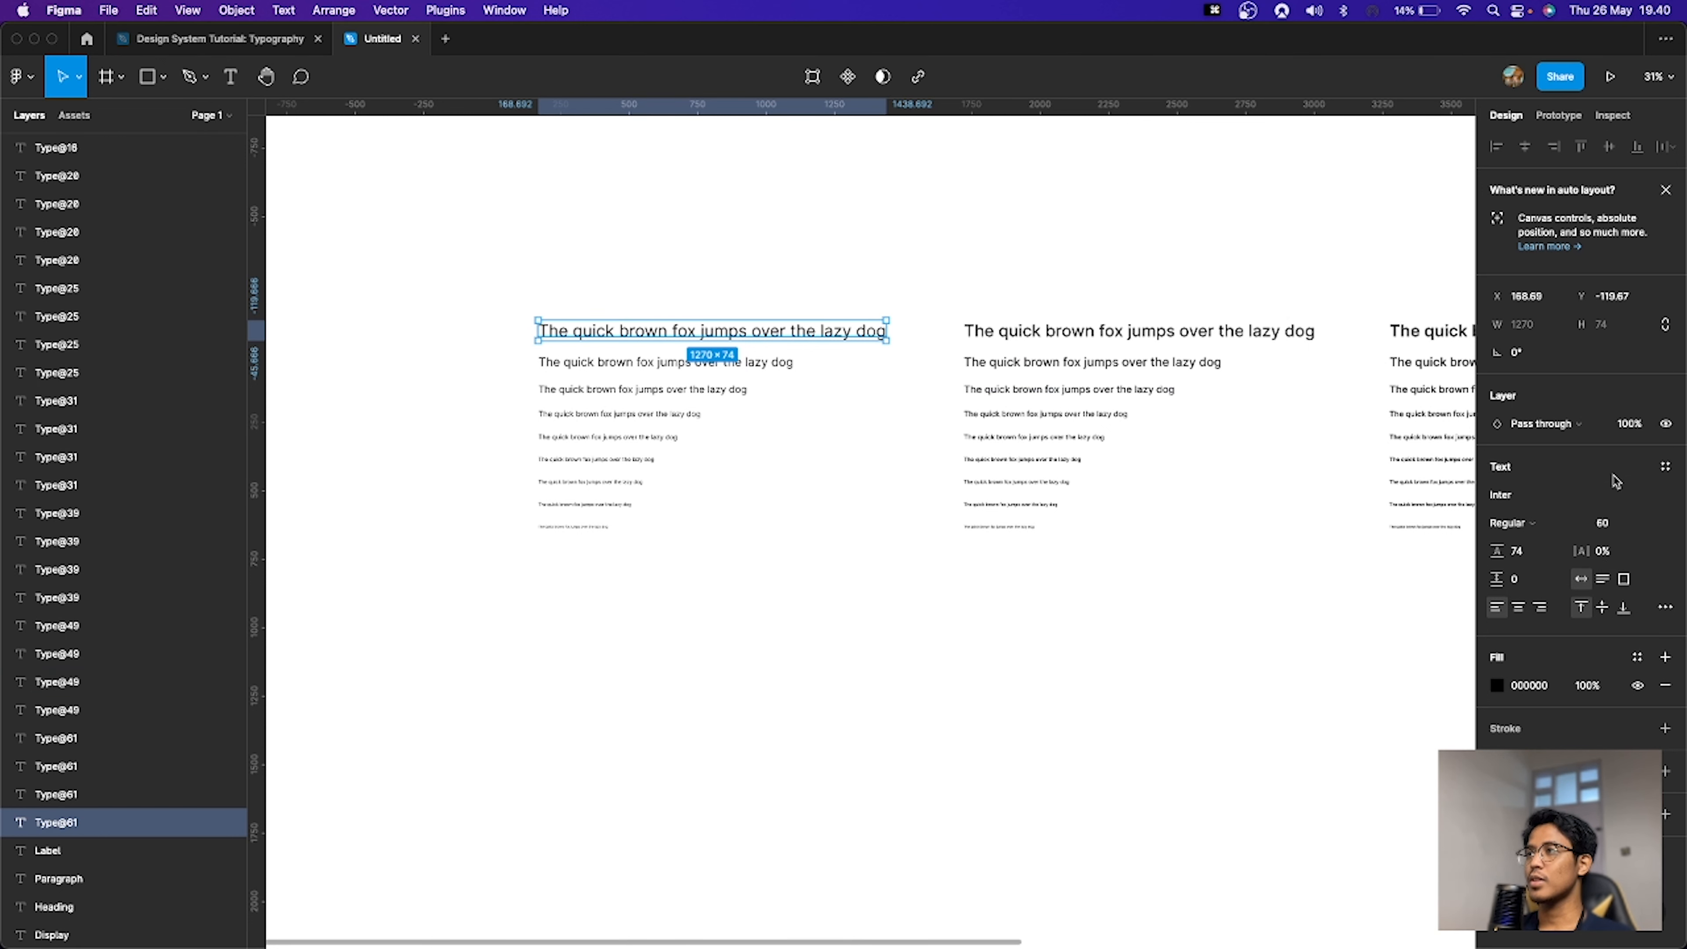
{"action": "left_click", "coordinate": [1664, 468]}
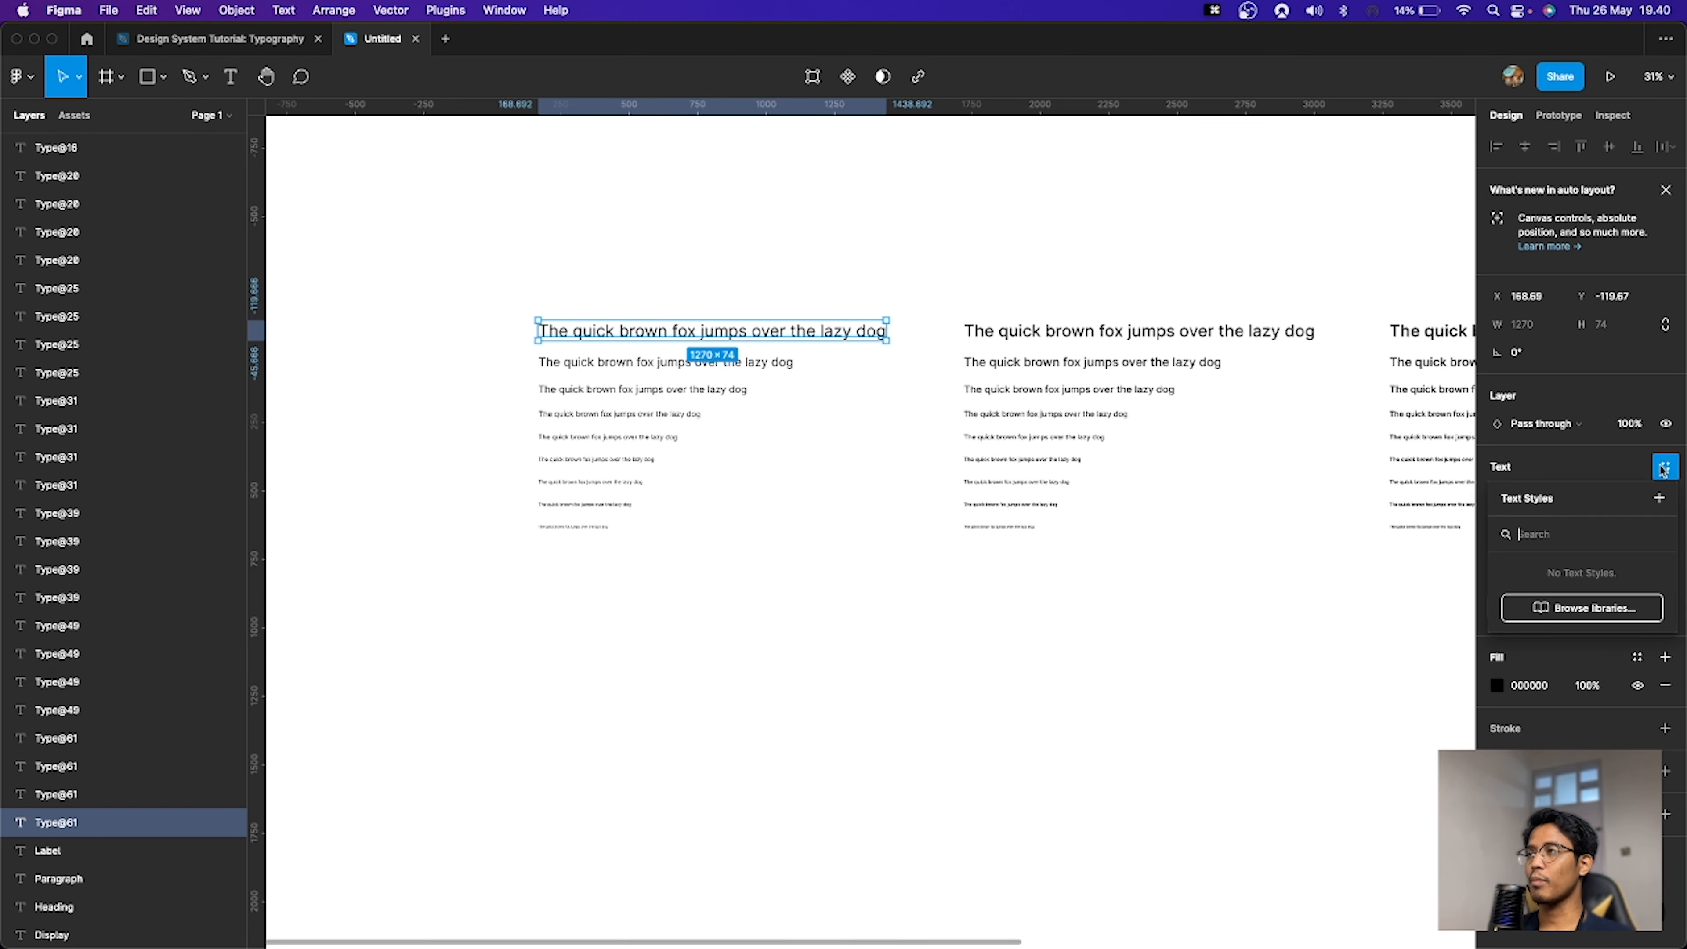
{"action": "left_click", "coordinate": [1660, 500]}
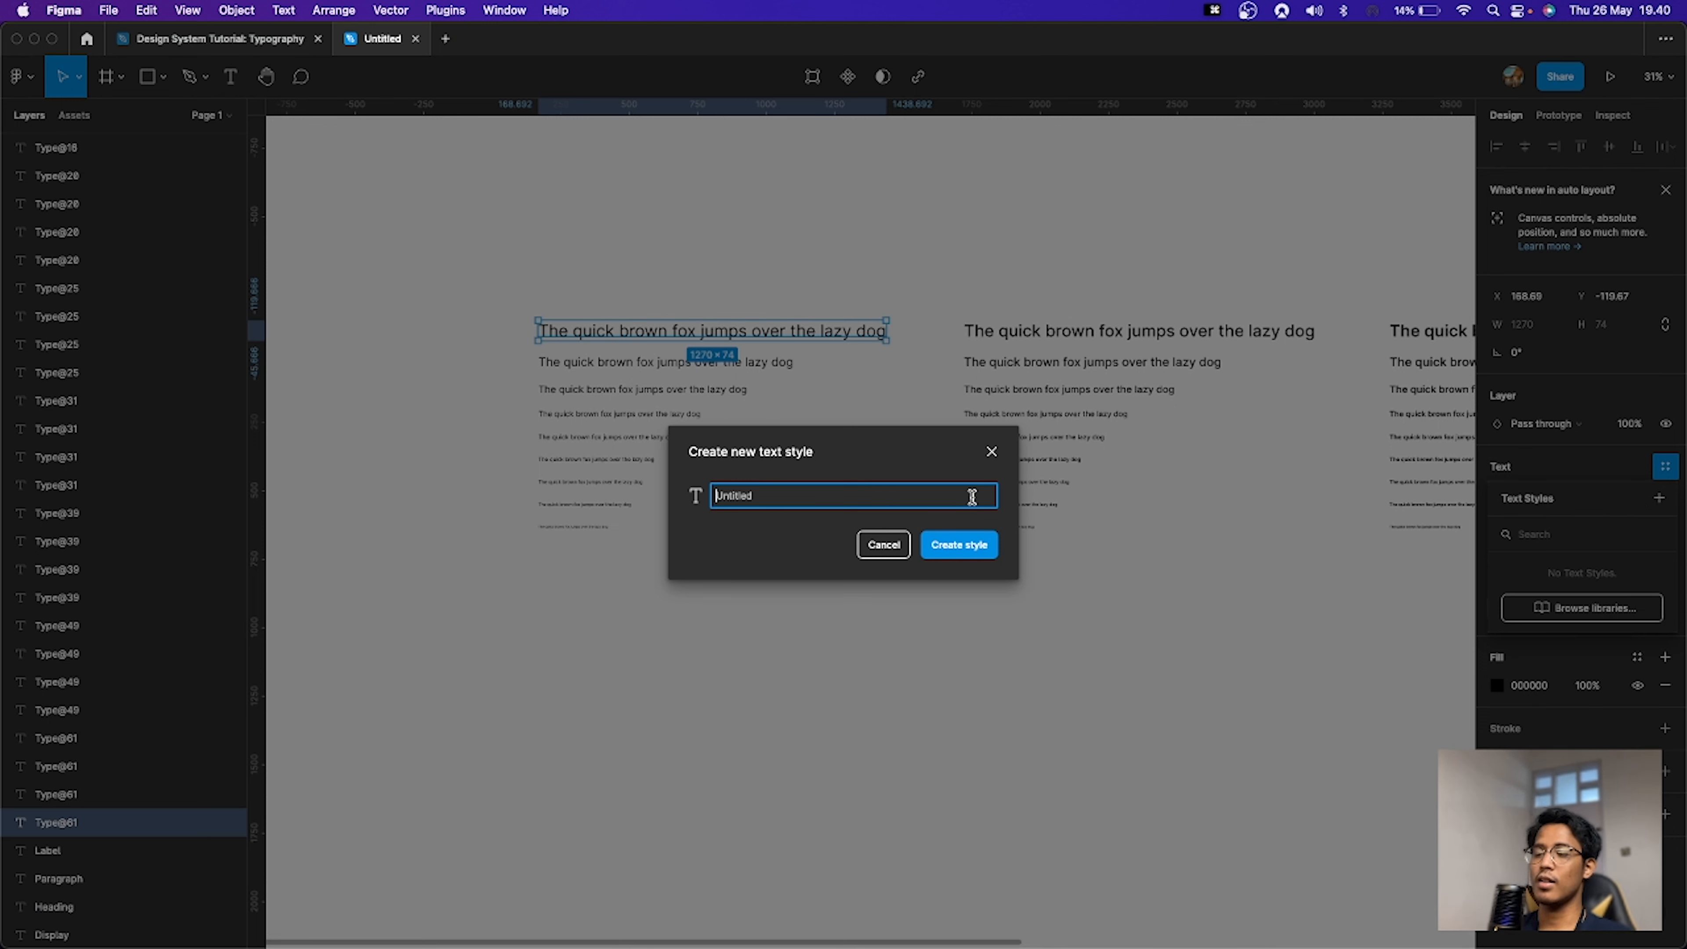
{"action": "type", "text": "Display/"}
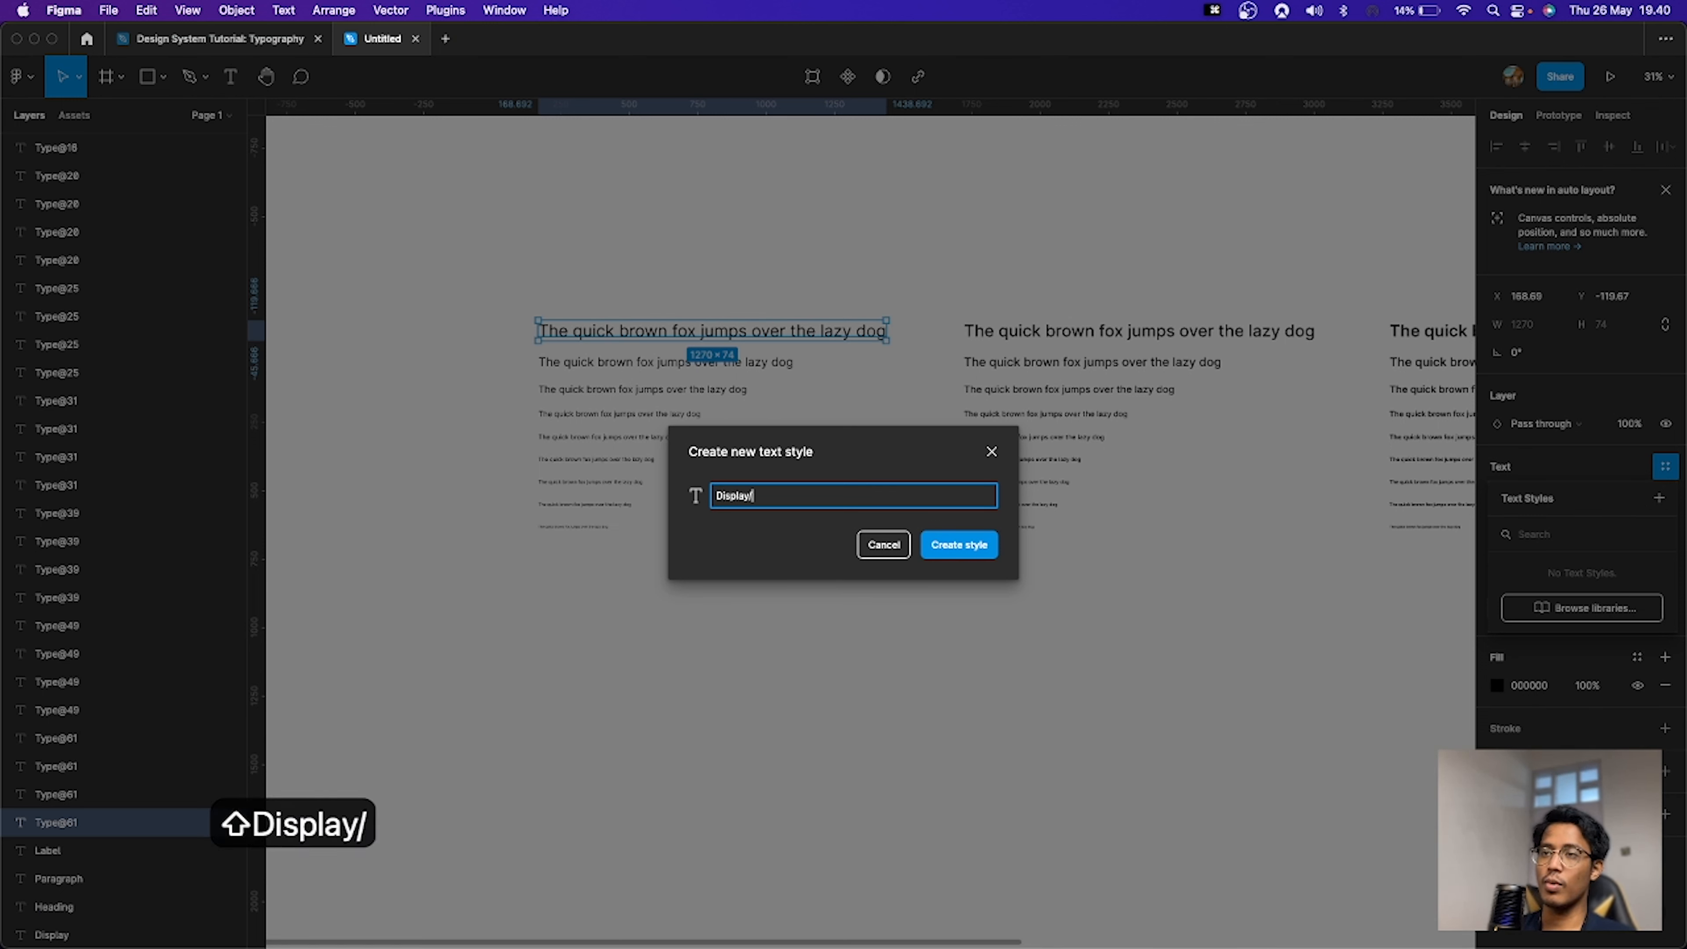
{"action": "key", "text": "BackSpace"}
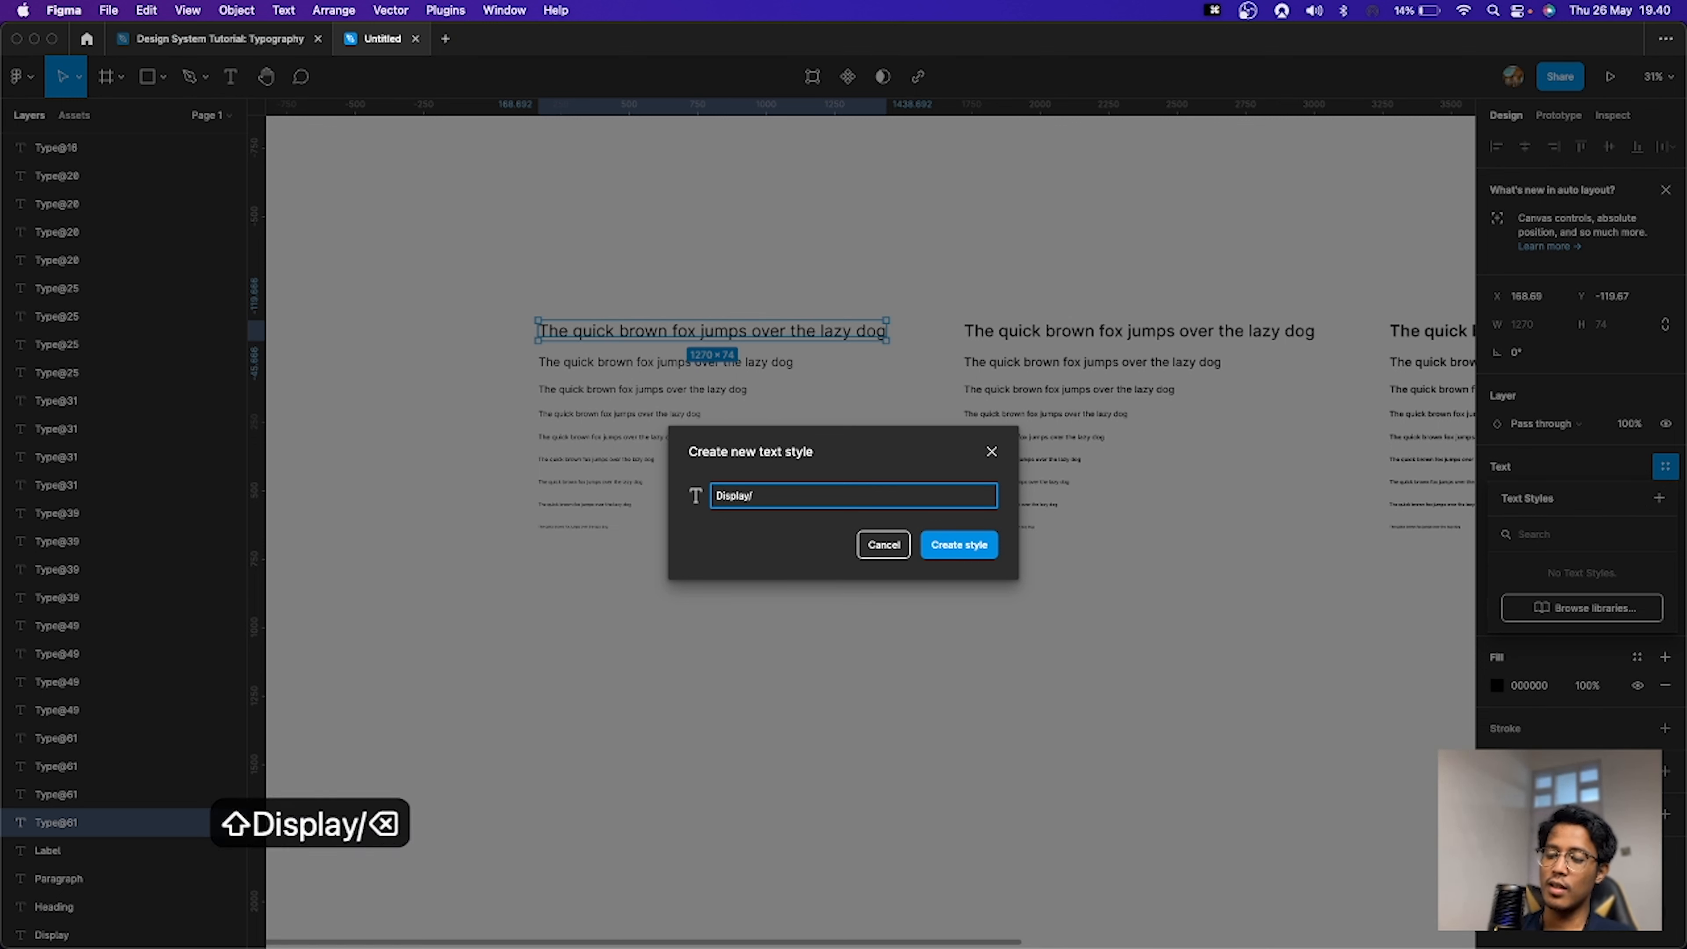
{"action": "type", "text": "/"}
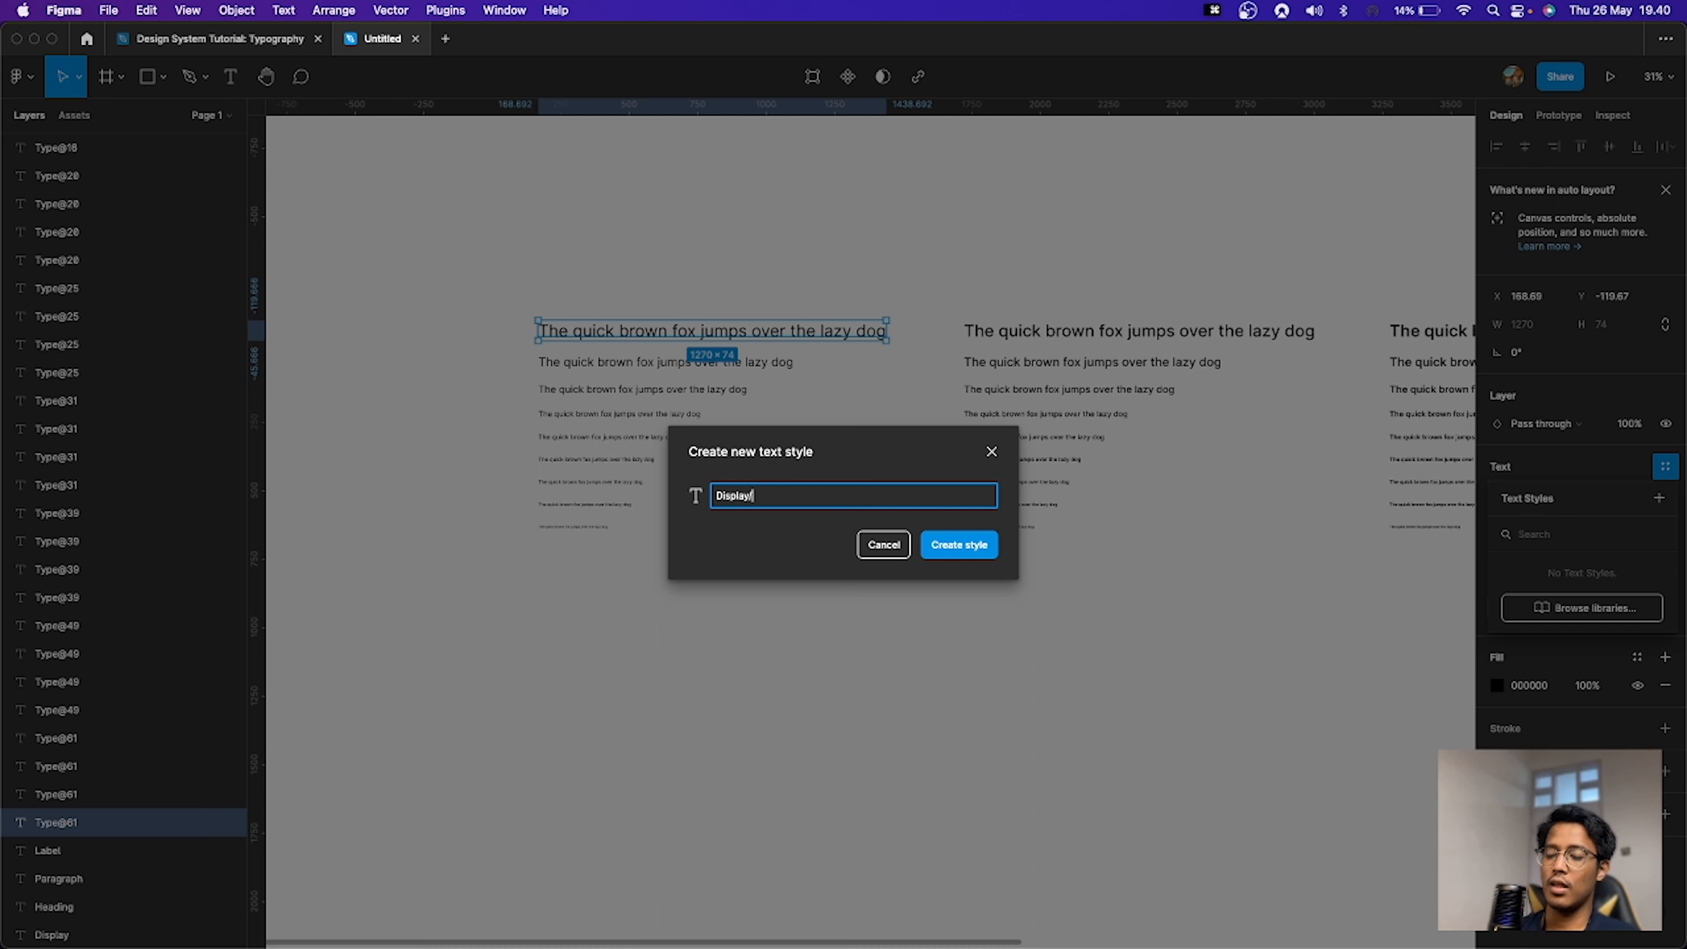
{"action": "type", "text": "B"}
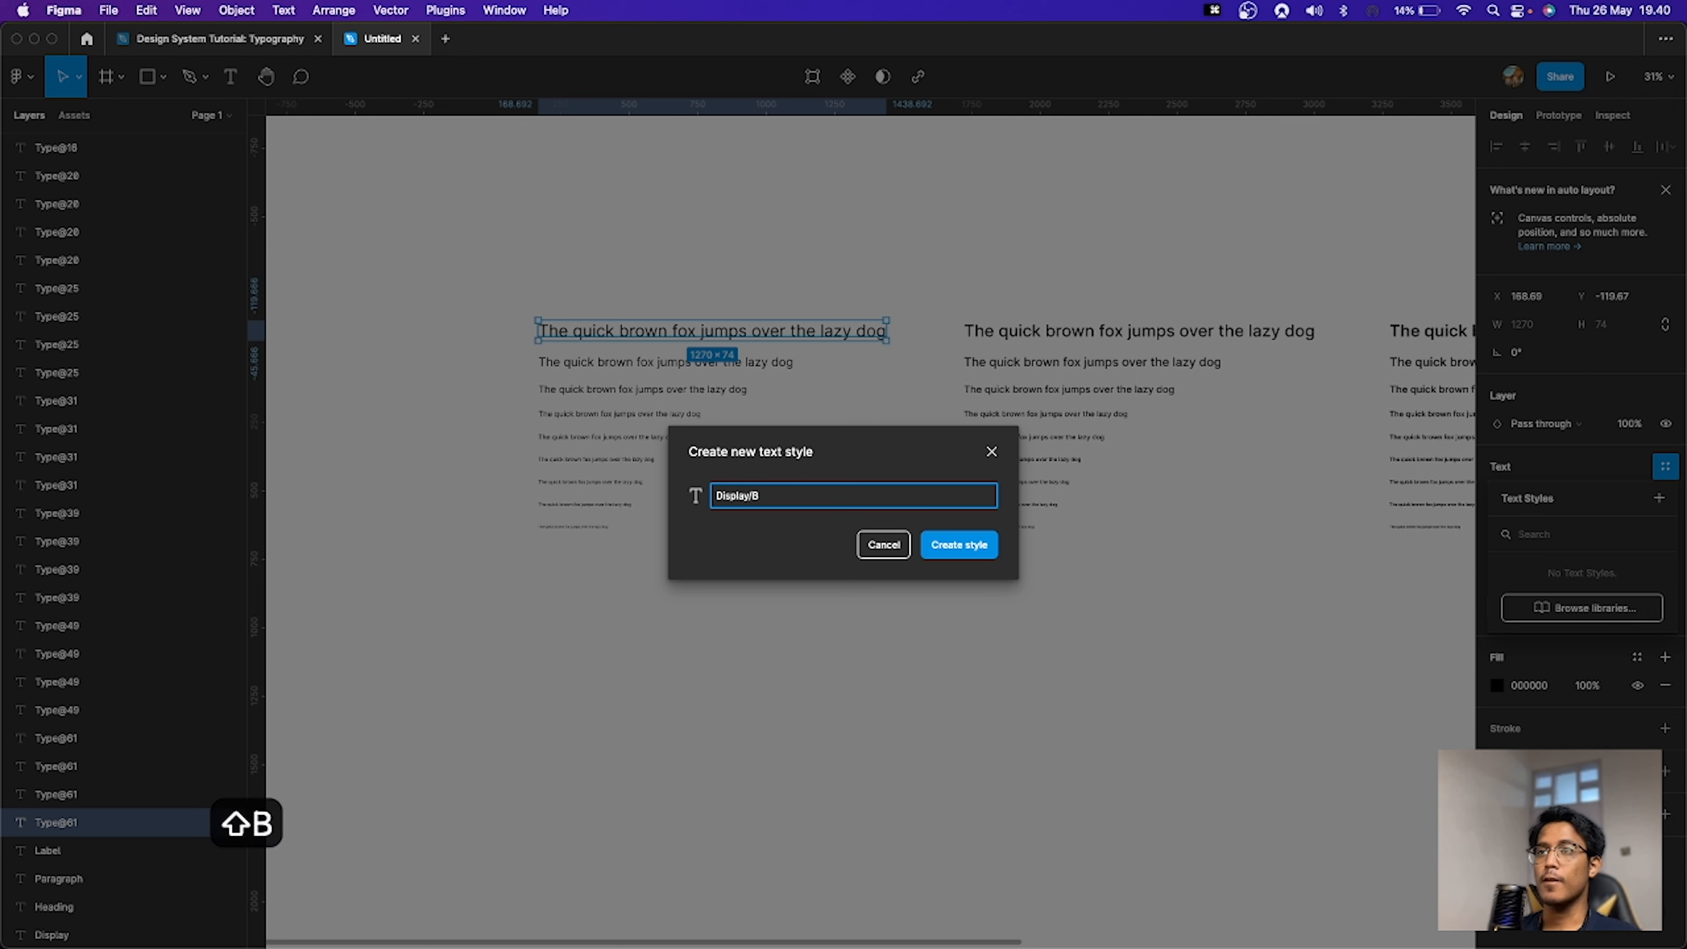
{"action": "key", "text": "BackSpace"}
{"action": "type", "text": "Refgu"}
{"action": "key", "text": "BackSpace"}
{"action": "key", "text": "BackSpace"}
{"action": "key", "text": "BackSpace"}
{"action": "type", "text": "g"}
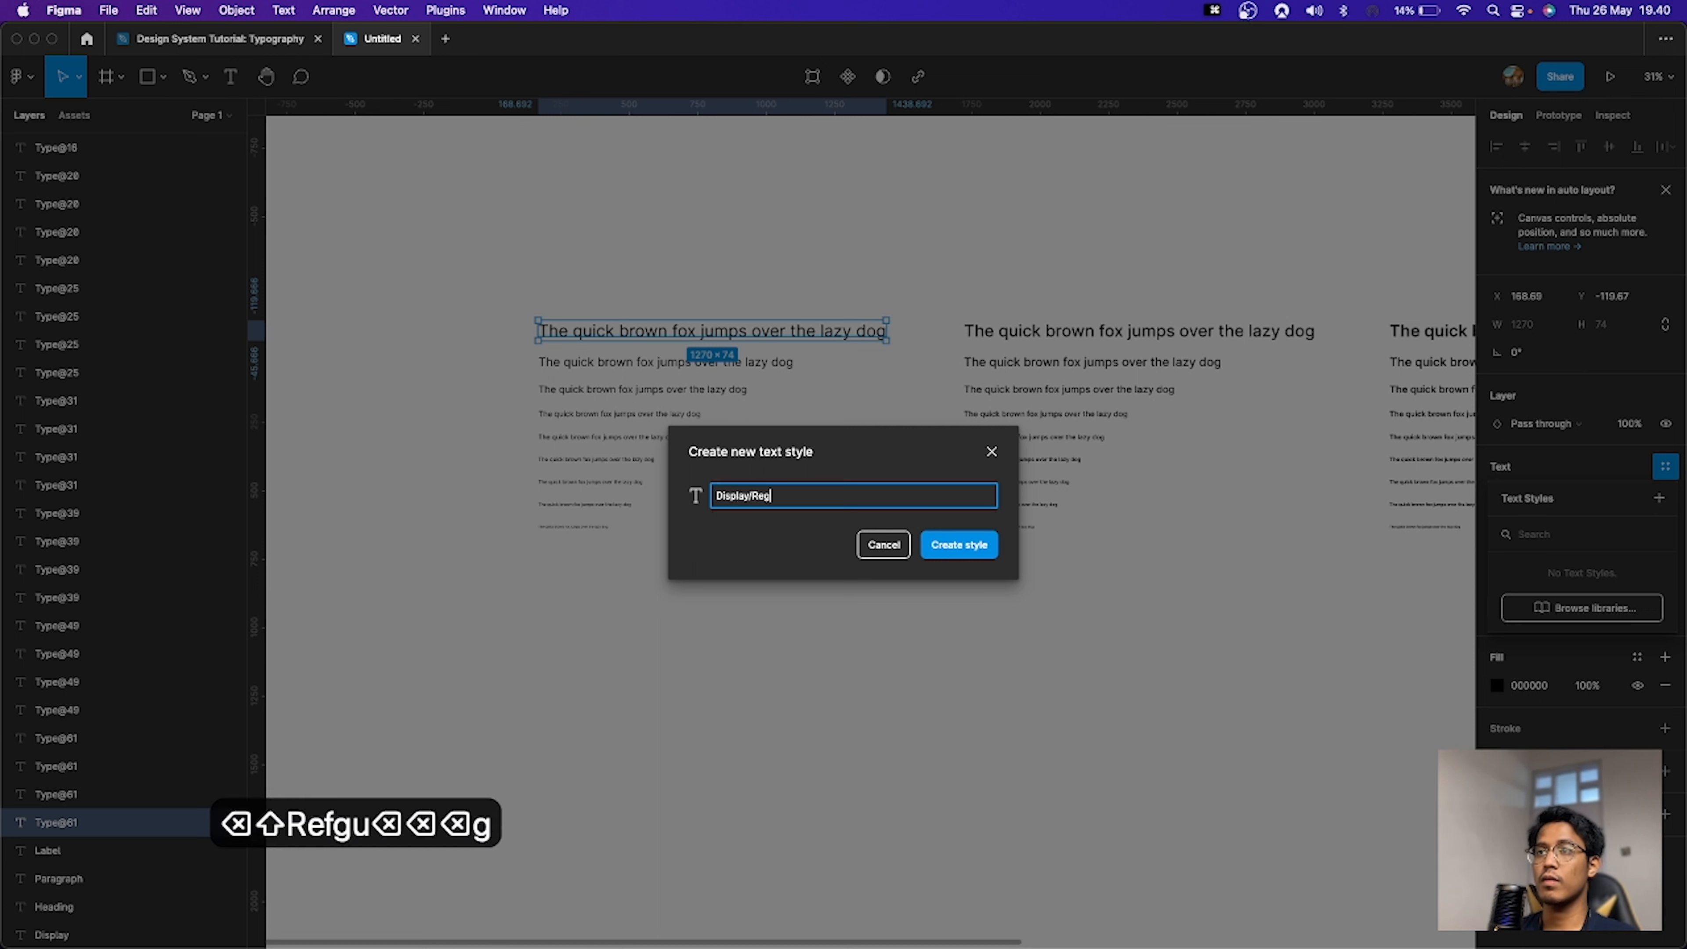
{"action": "type", "text": "ular"}
{"action": "key", "text": "Return"}
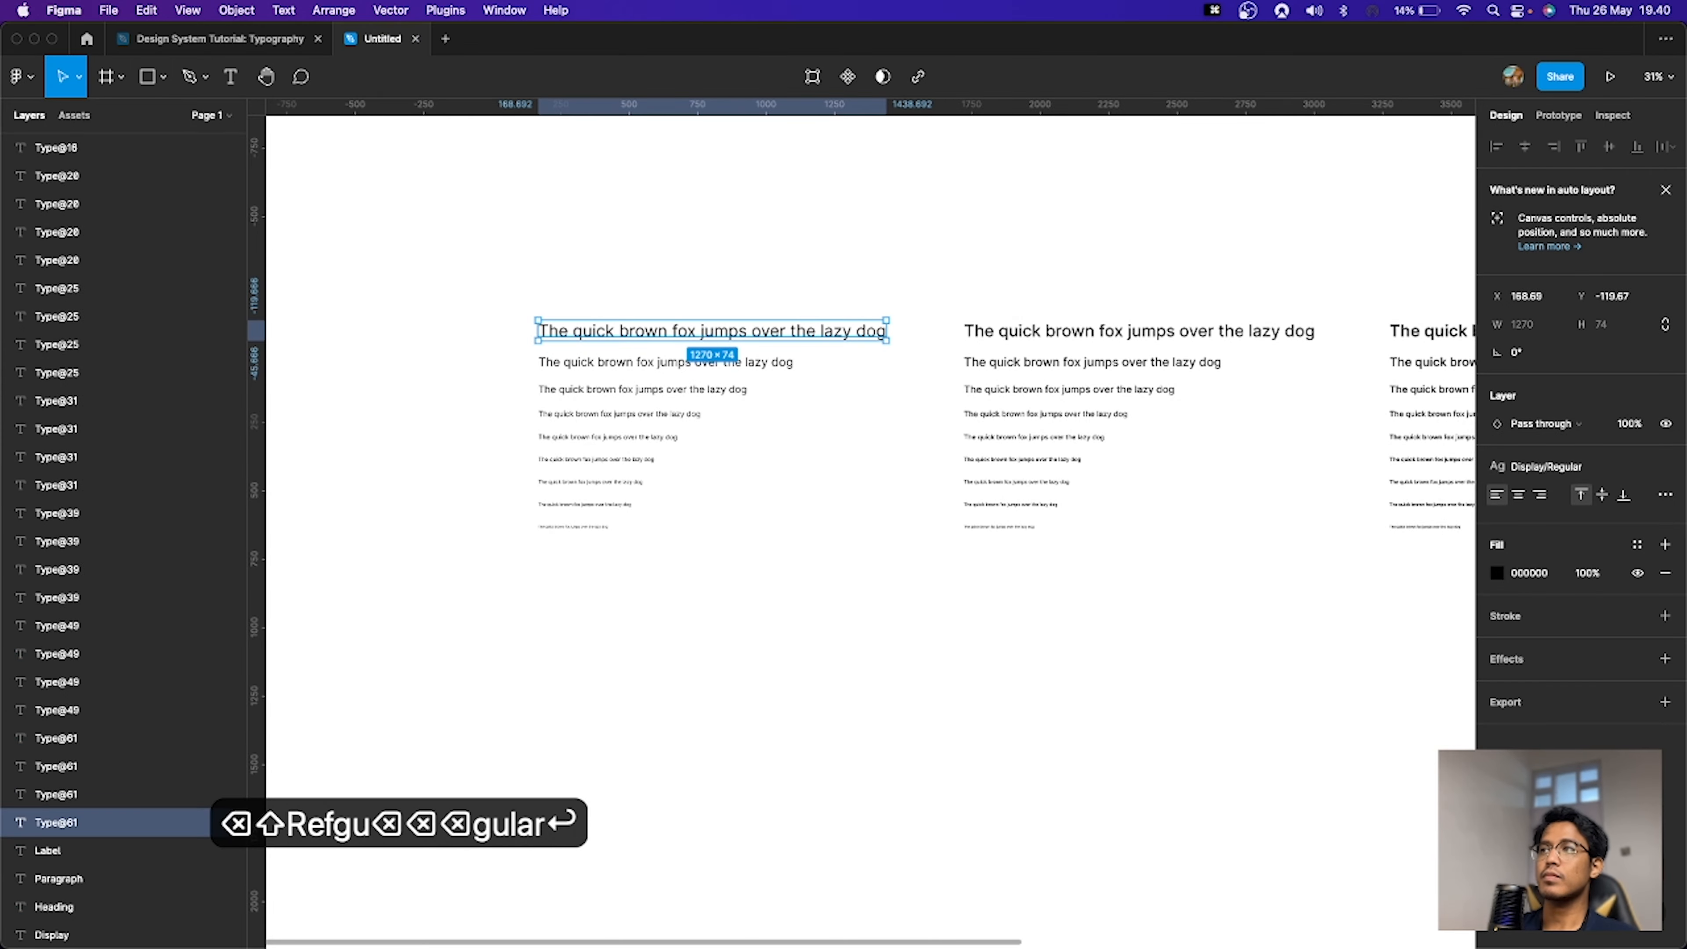
Step: Expand the Display text style group to inspect its entry
{"action": "left_click", "coordinate": [1341, 599]}
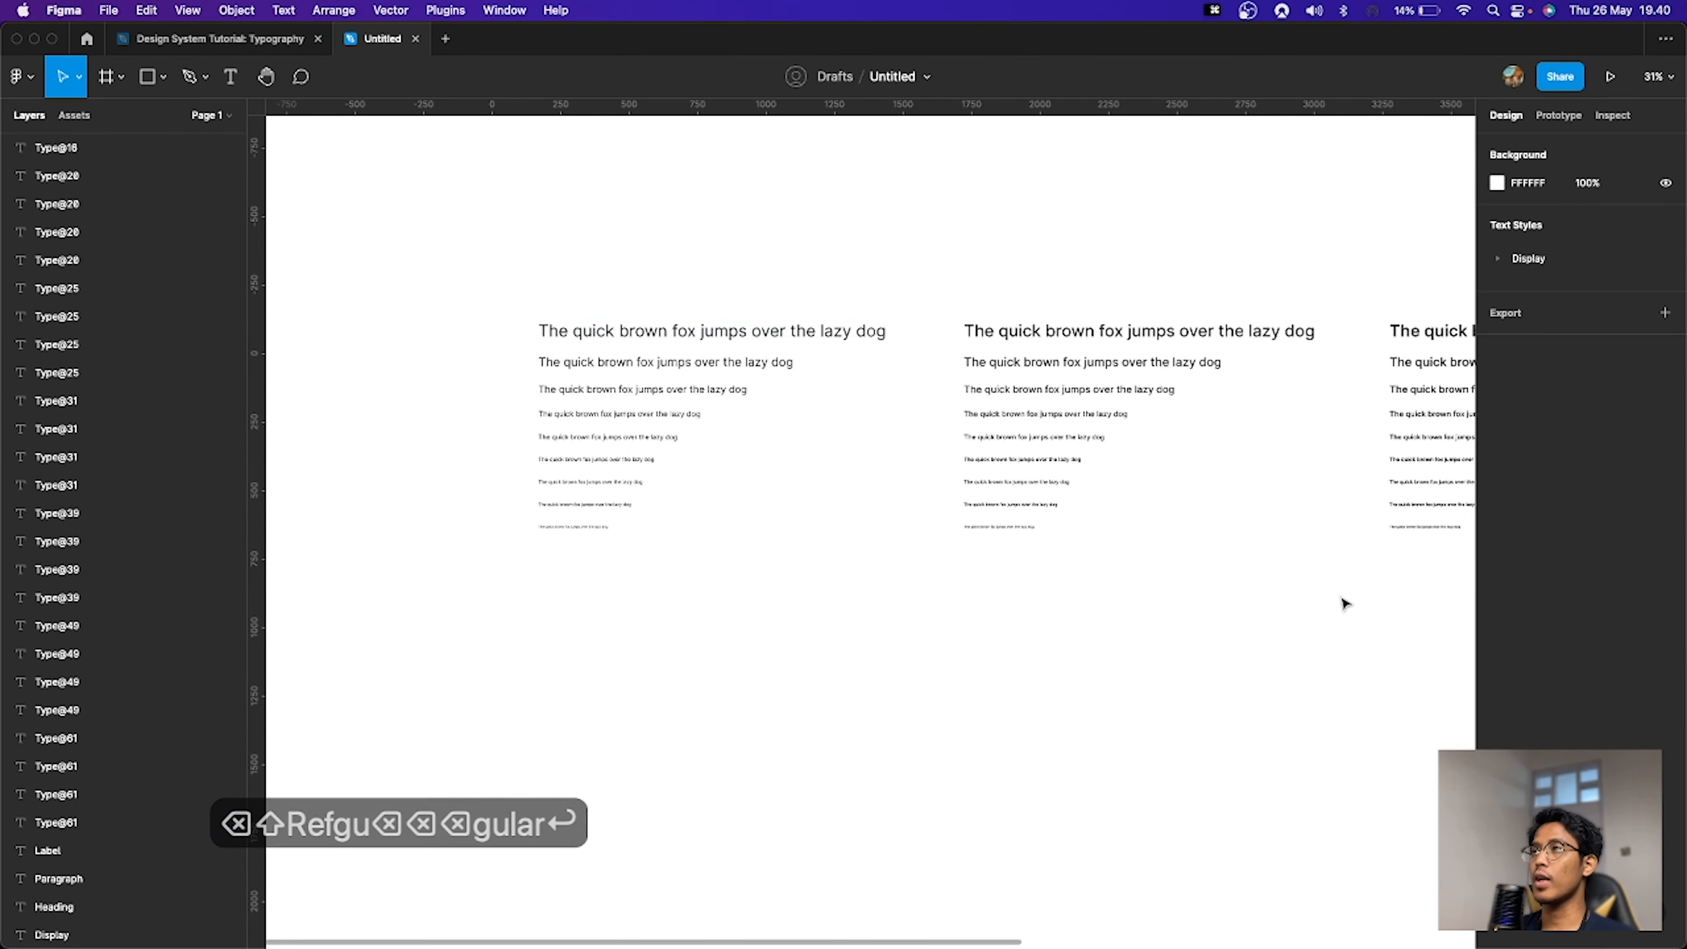
{"action": "left_click", "coordinate": [1498, 259]}
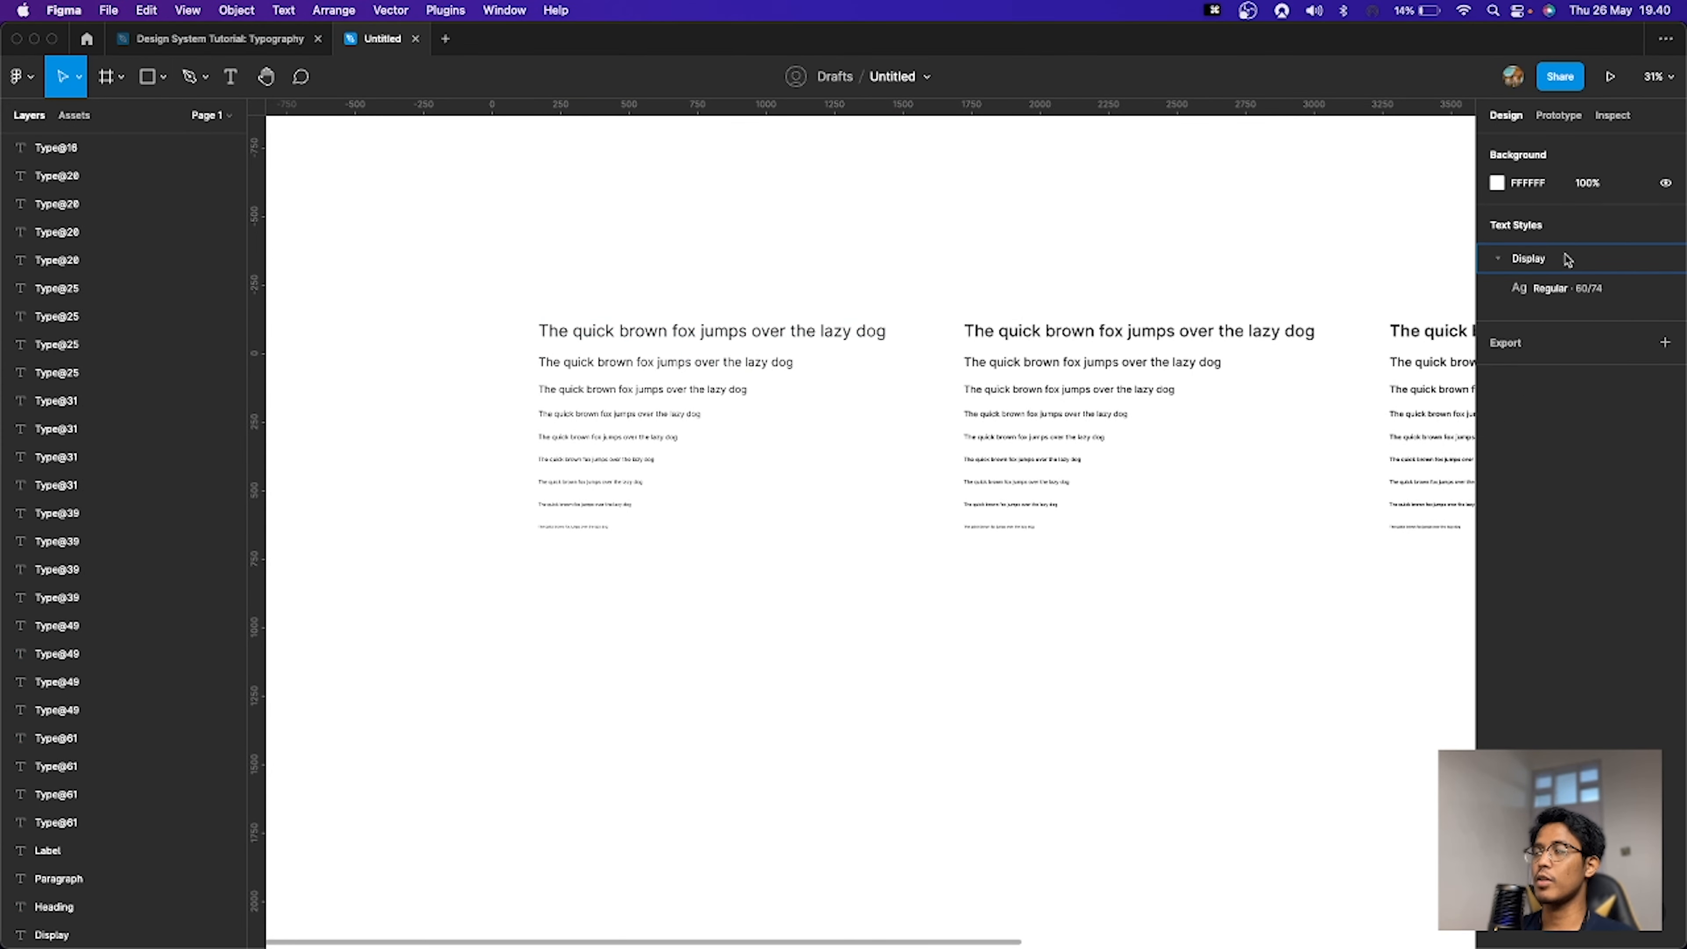
{"action": "left_click", "coordinate": [1499, 263]}
{"action": "scroll", "coordinate": [893, 234], "scroll_direction": "right", "scroll_amount": 10}
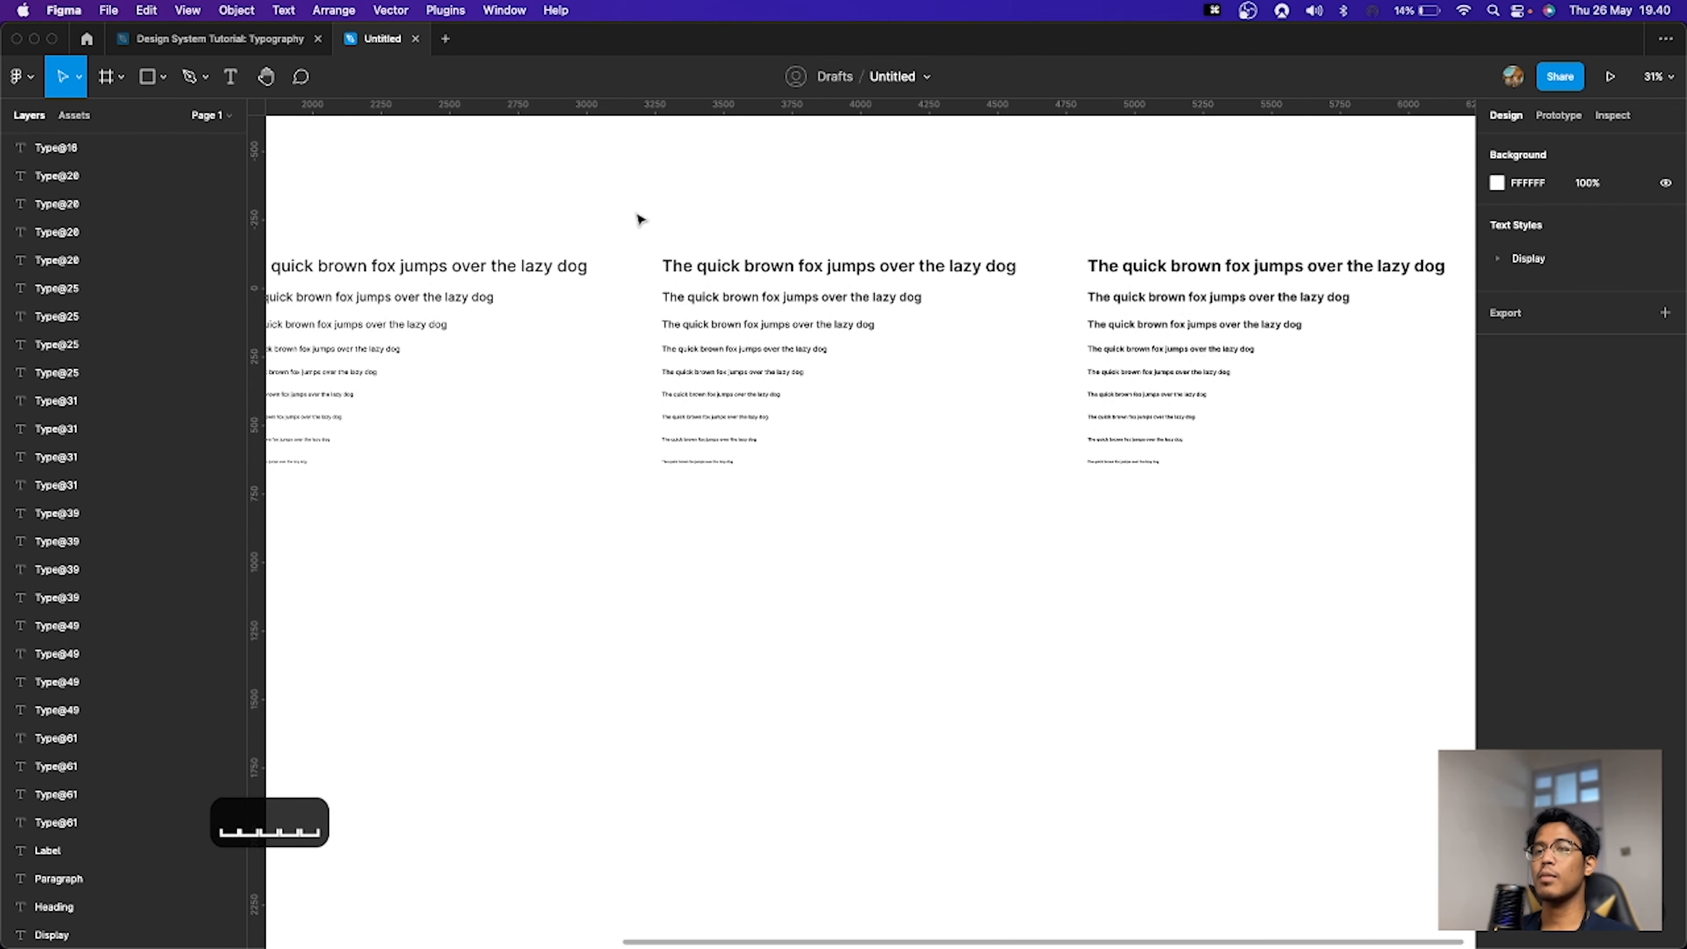
{"action": "scroll", "coordinate": [463, 207], "scroll_direction": "left", "scroll_amount": 8}
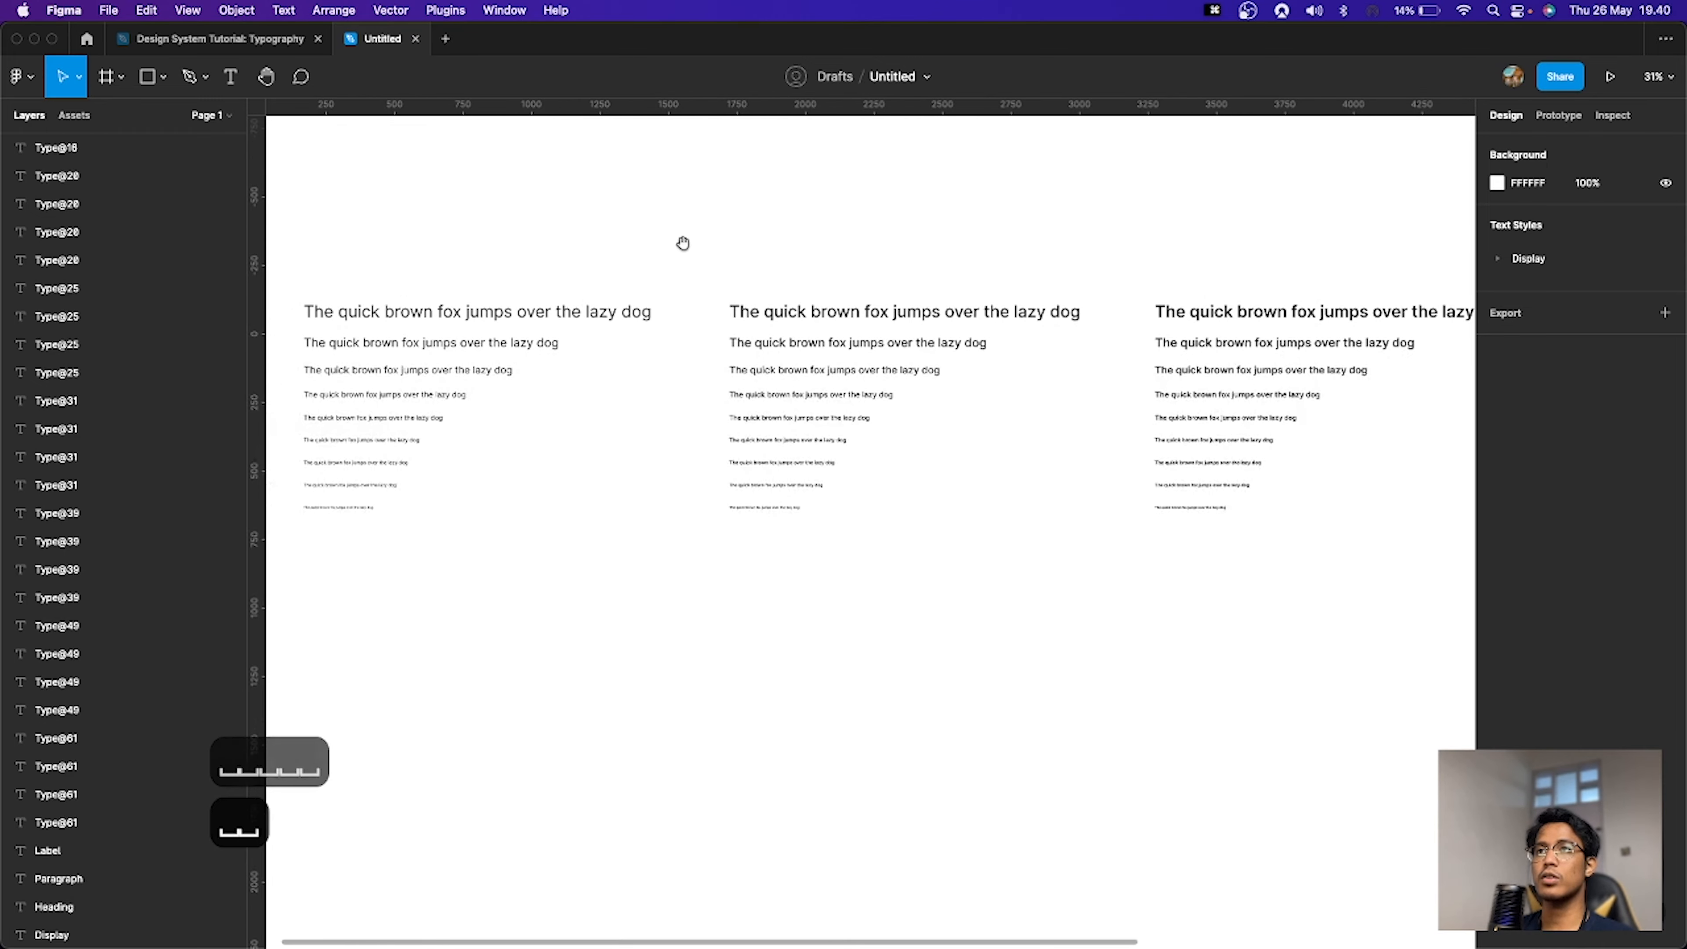
Step: Select the largest Regular line and undo the text style creation
{"action": "left_click", "coordinate": [766, 326]}
{"action": "key", "text": "super+z"}
{"action": "key", "text": "super+z"}
{"action": "key", "text": "super+z"}
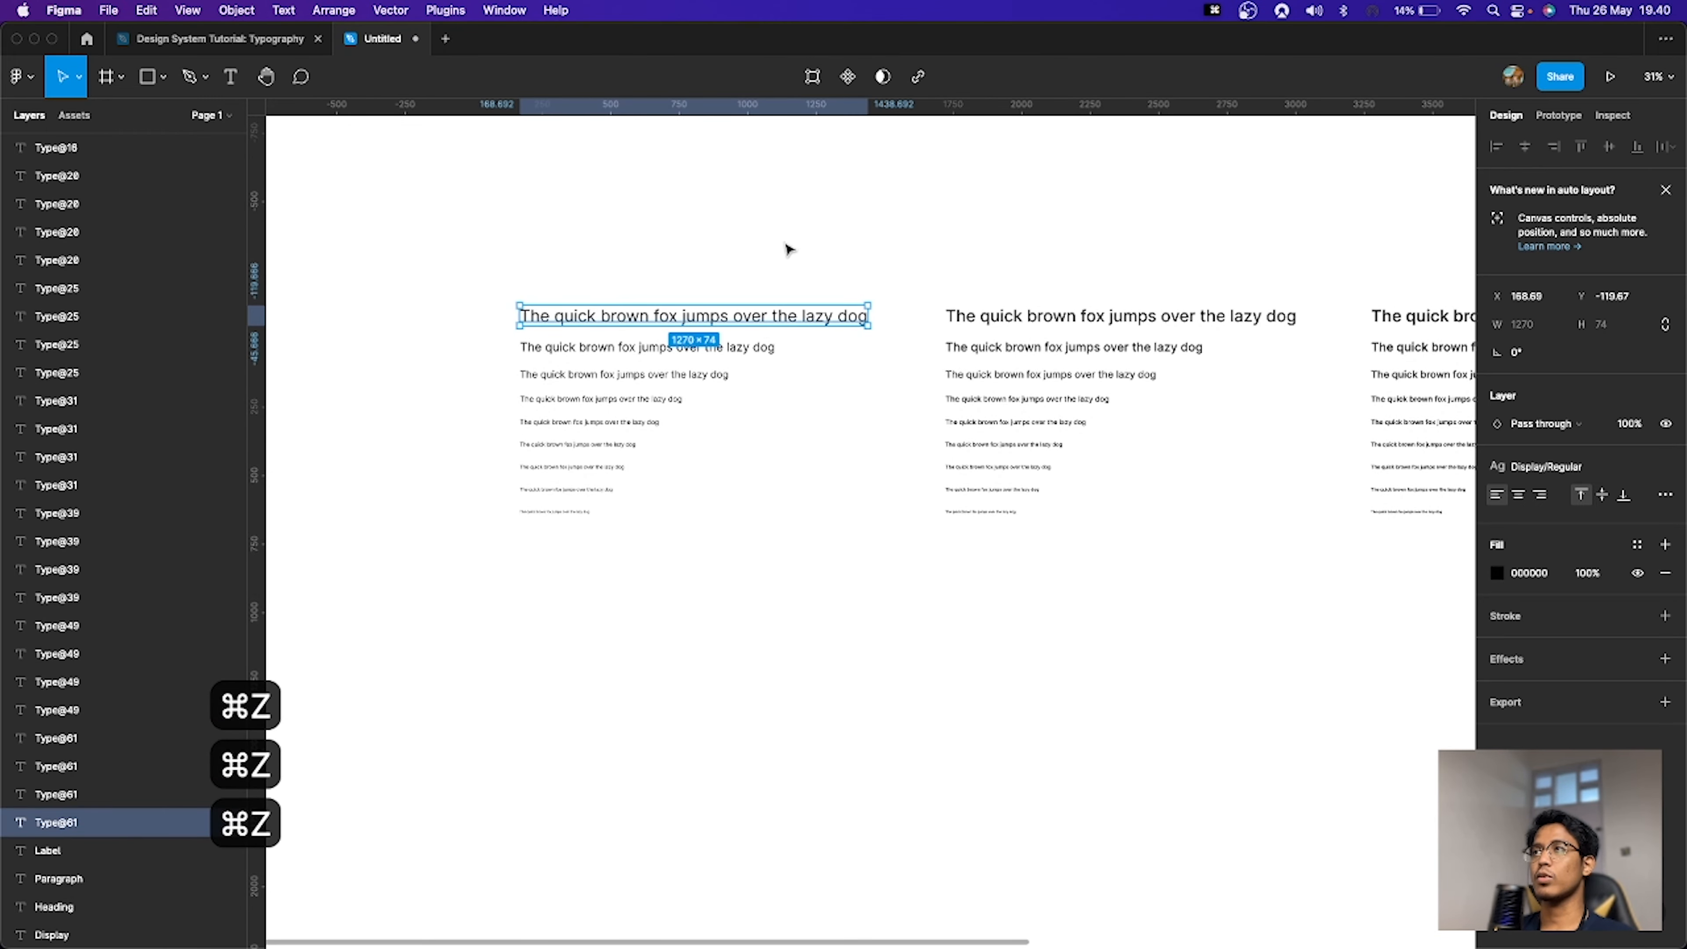
{"action": "key", "text": "super+z"}
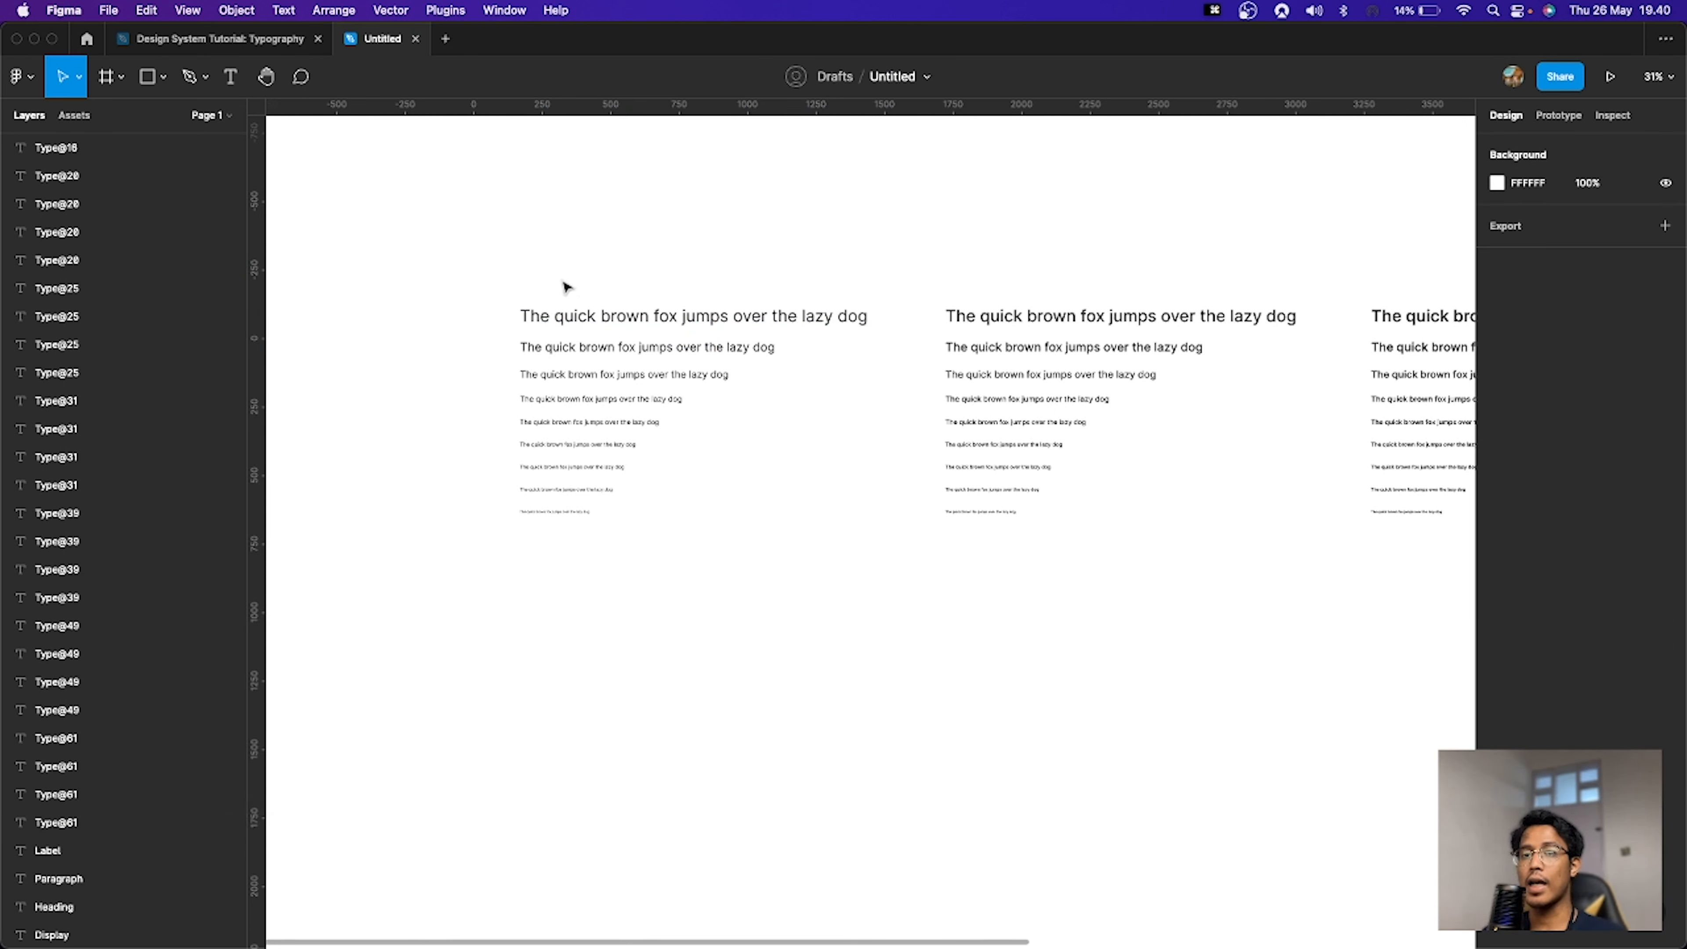
{"action": "left_click_drag", "start_coordinate": [445, 234], "coordinate": [831, 605]}
{"action": "left_click", "coordinate": [836, 609]}
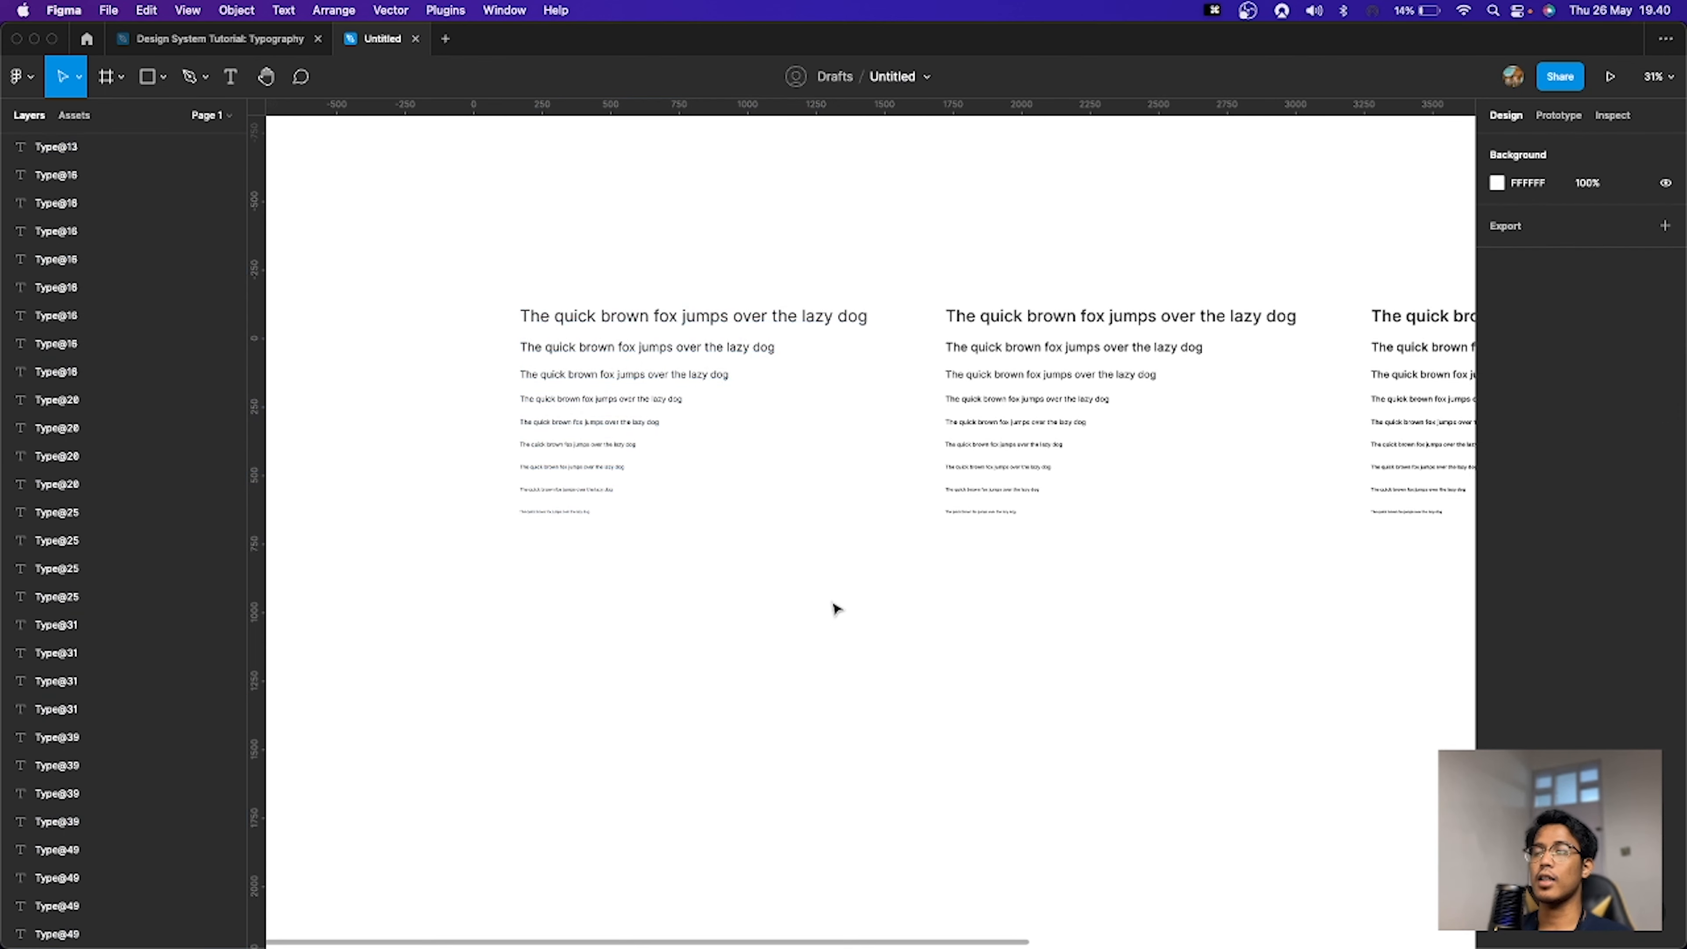
{"action": "scroll", "coordinate": [997, 590], "scroll_direction": "right", "scroll_amount": 3}
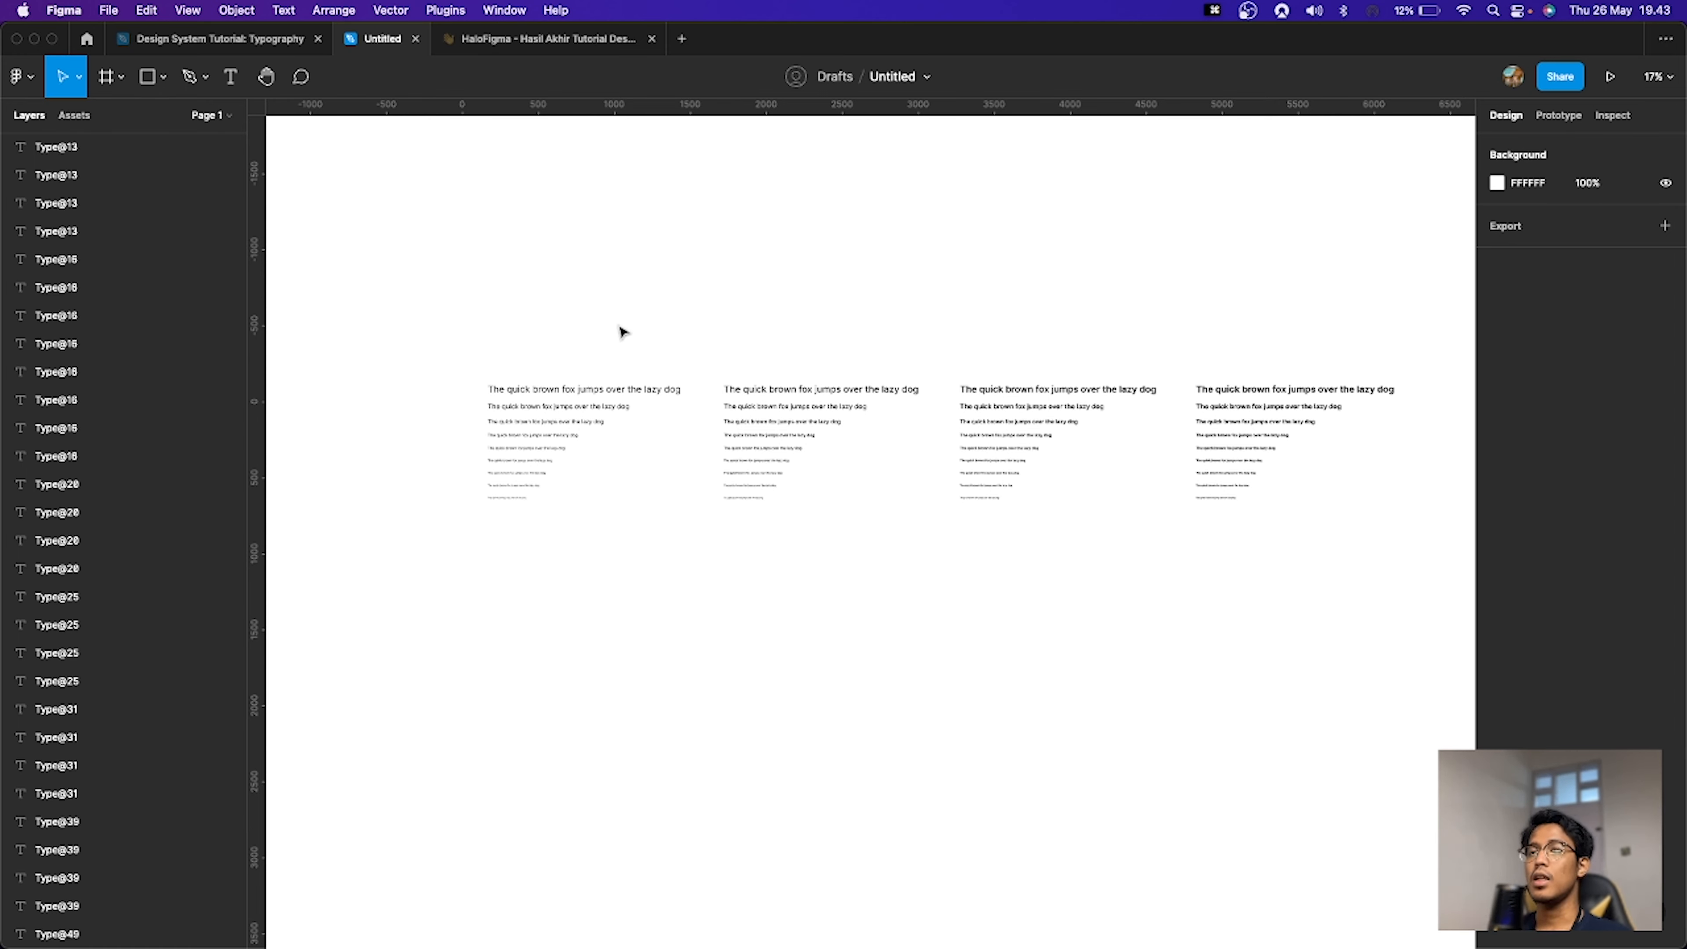
Step: Try to run the Typestyles plugin with nothing selected
{"action": "key", "text": "super+p"}
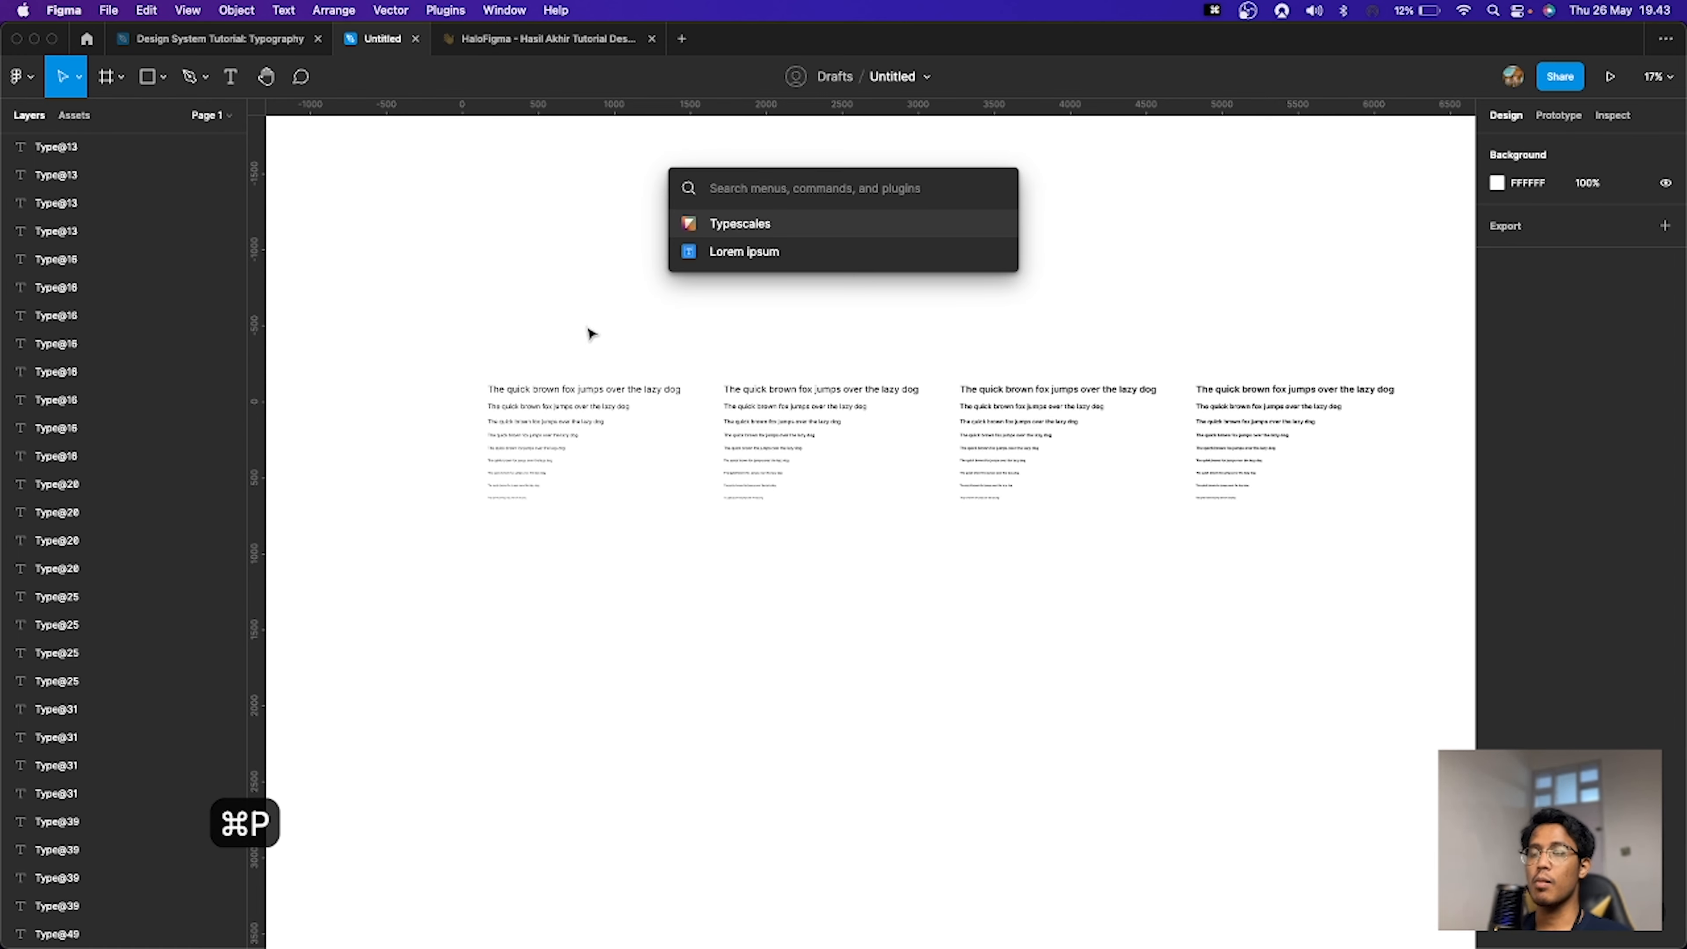
{"action": "type", "text": "typestylers"}
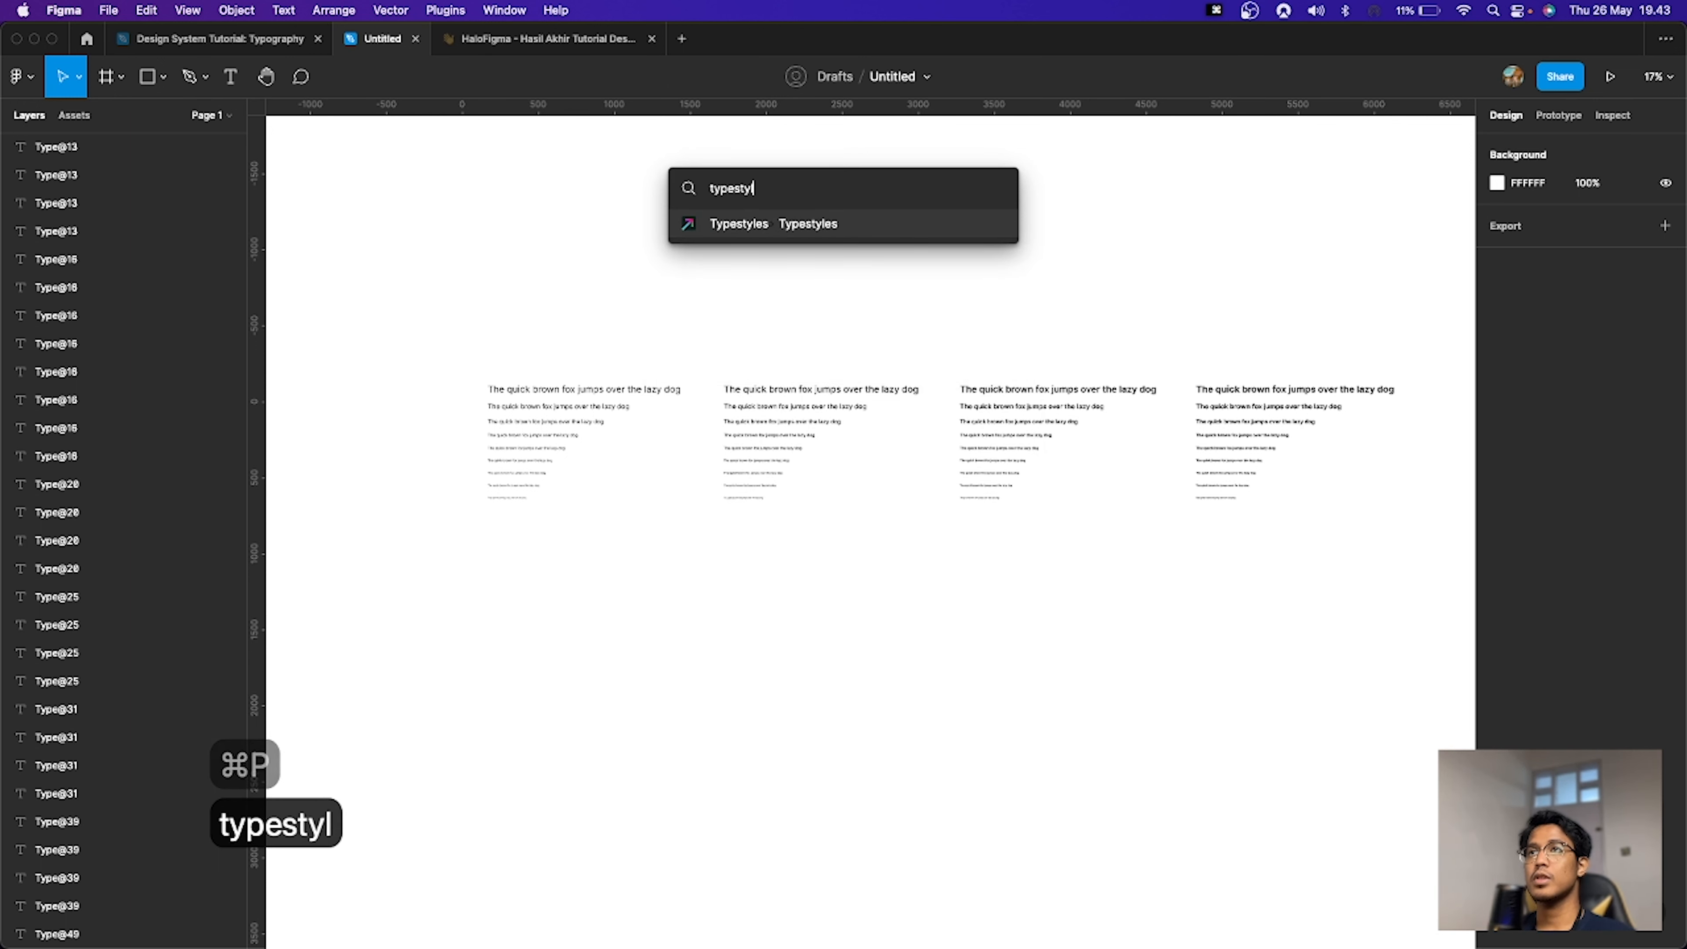
{"action": "key", "text": "BackSpace"}
{"action": "key", "text": "BackSpace"}
{"action": "type", "text": "s"}
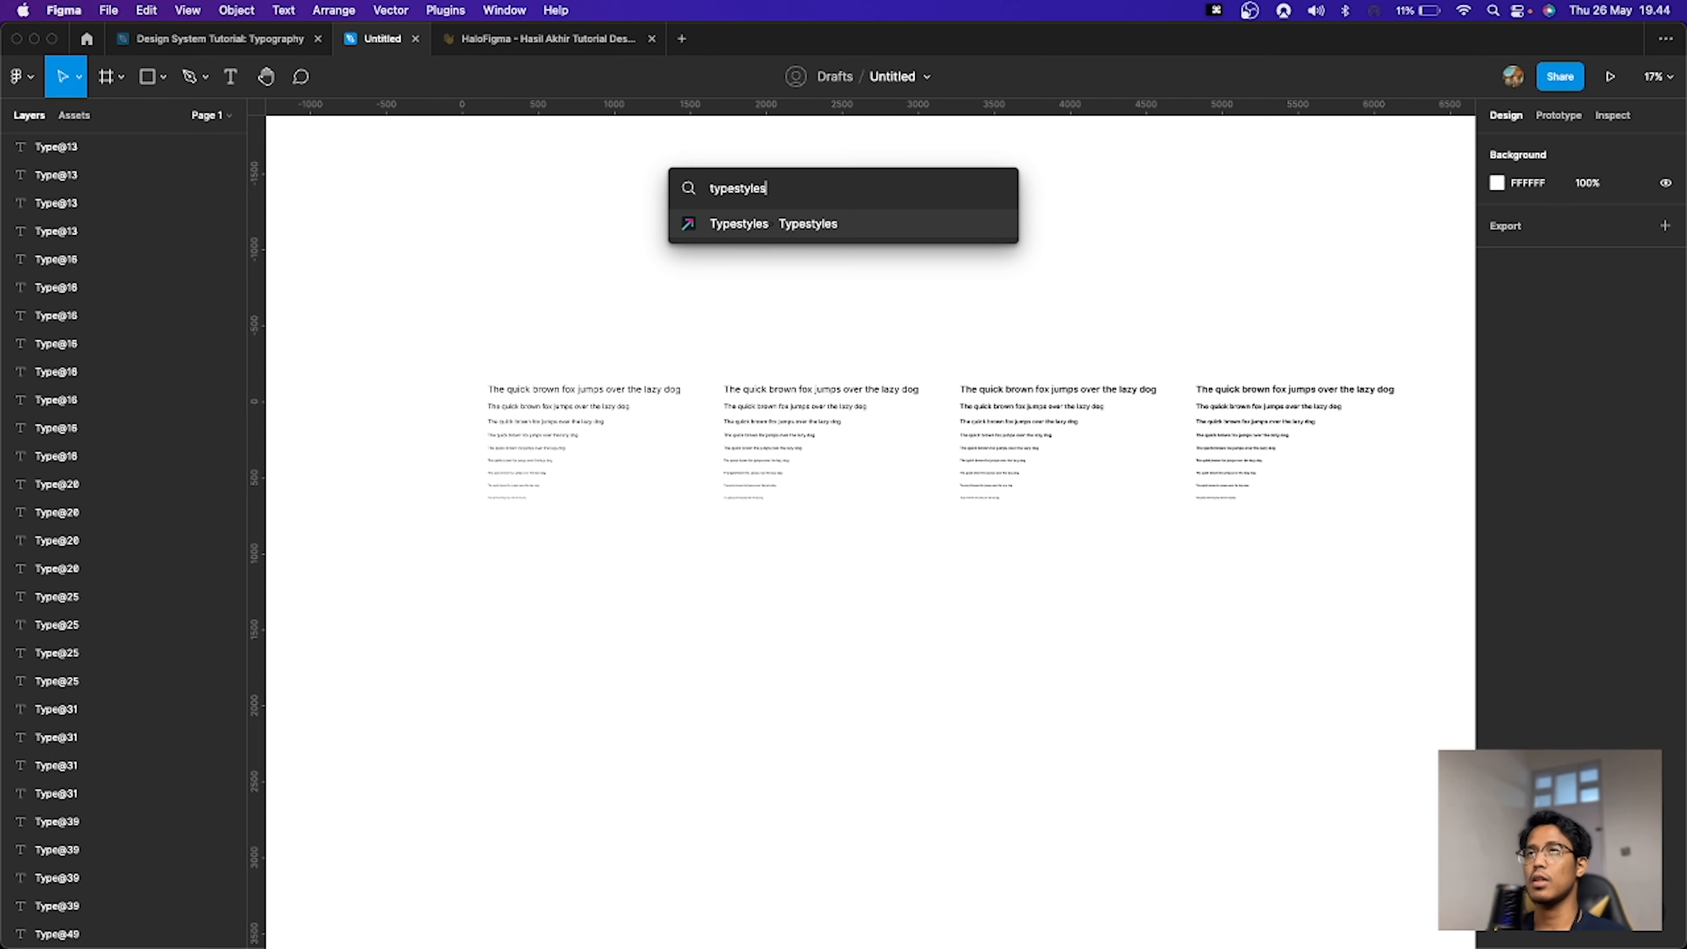
{"action": "key", "text": "Return"}
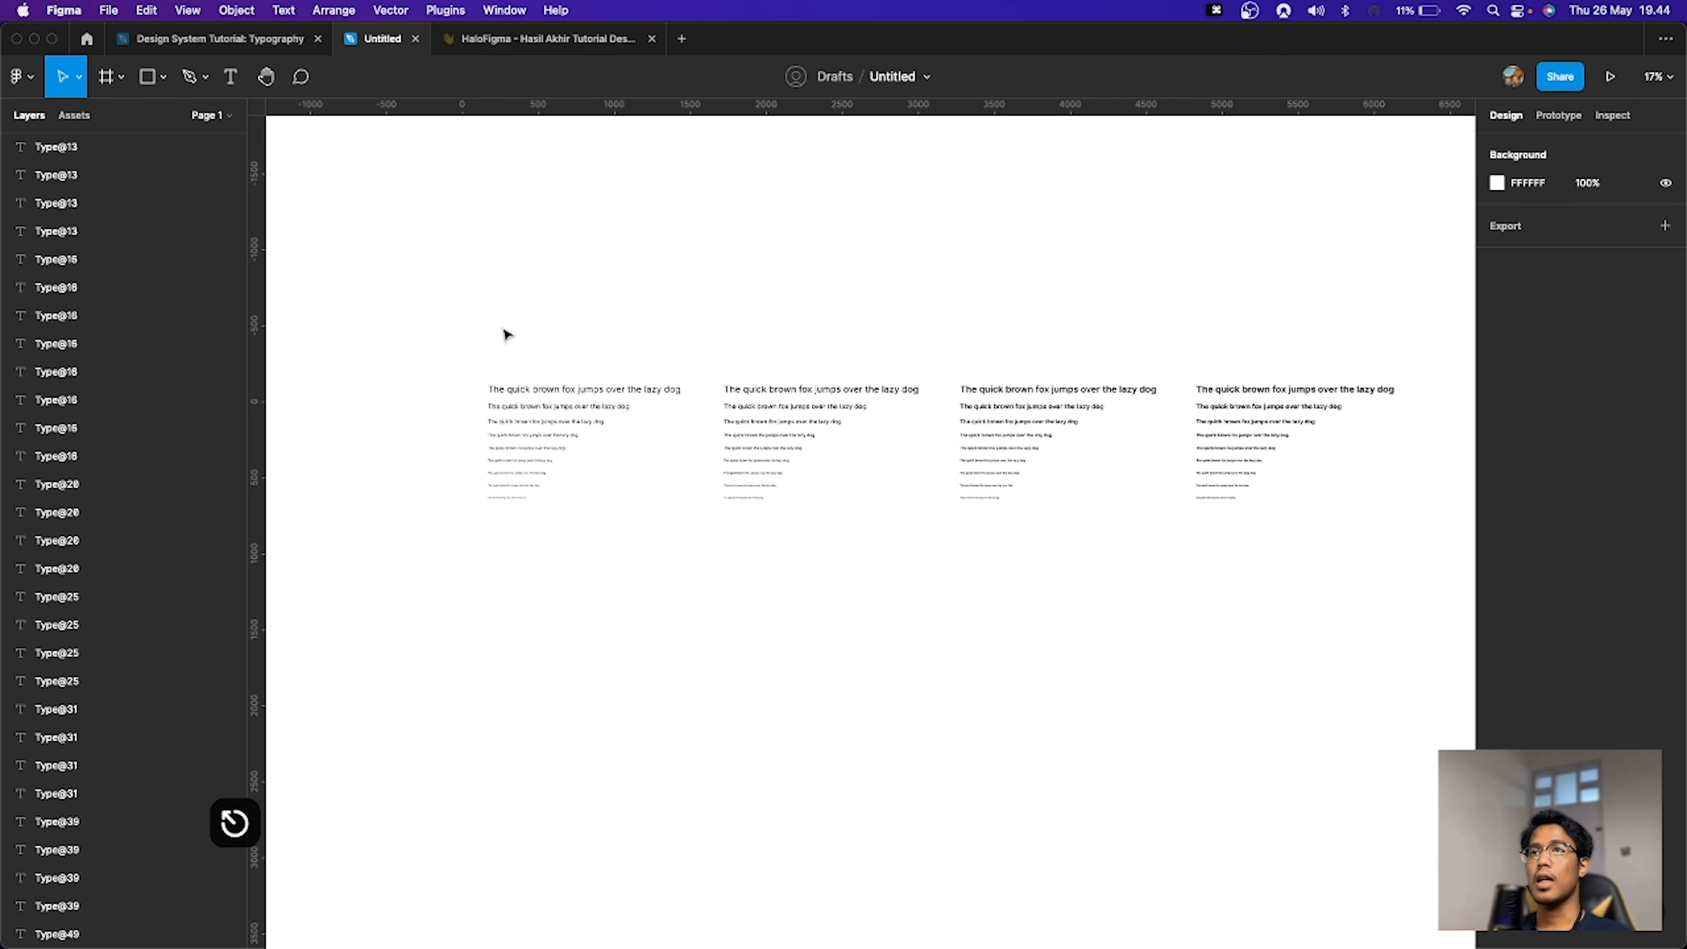
Step: Select the largest line in all four weight sets and launch the Typestyles plugin
{"action": "left_click_drag", "start_coordinate": [502, 328], "coordinate": [1134, 317]}
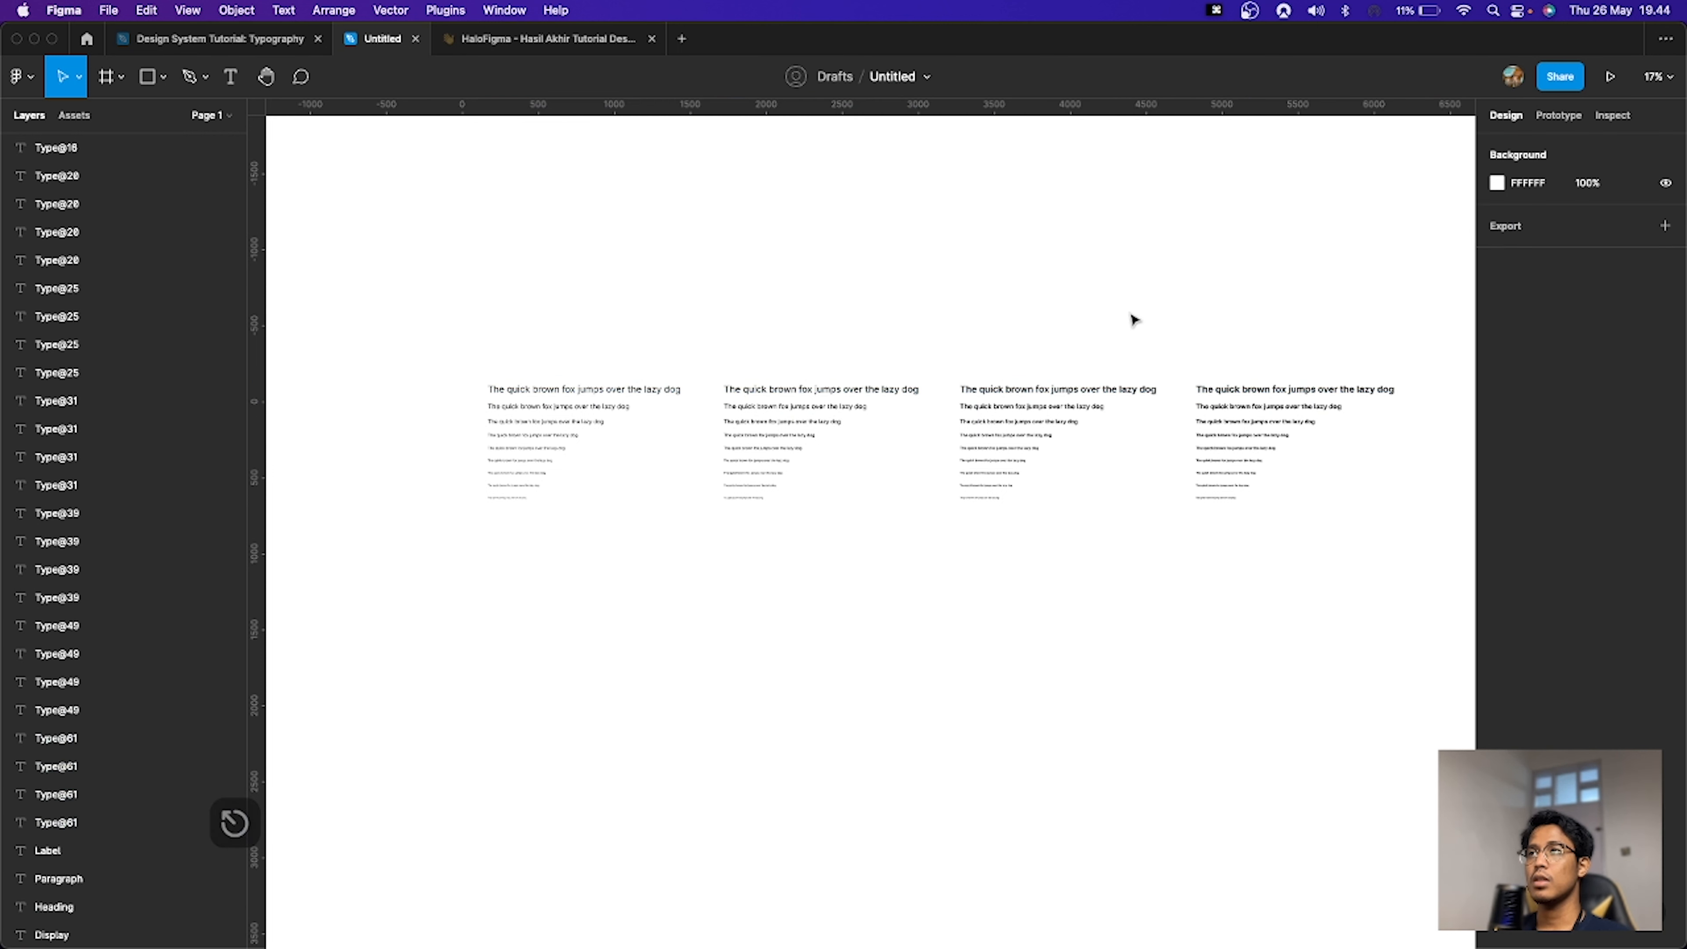
{"action": "left_click_drag", "start_coordinate": [530, 283], "coordinate": [1277, 385]}
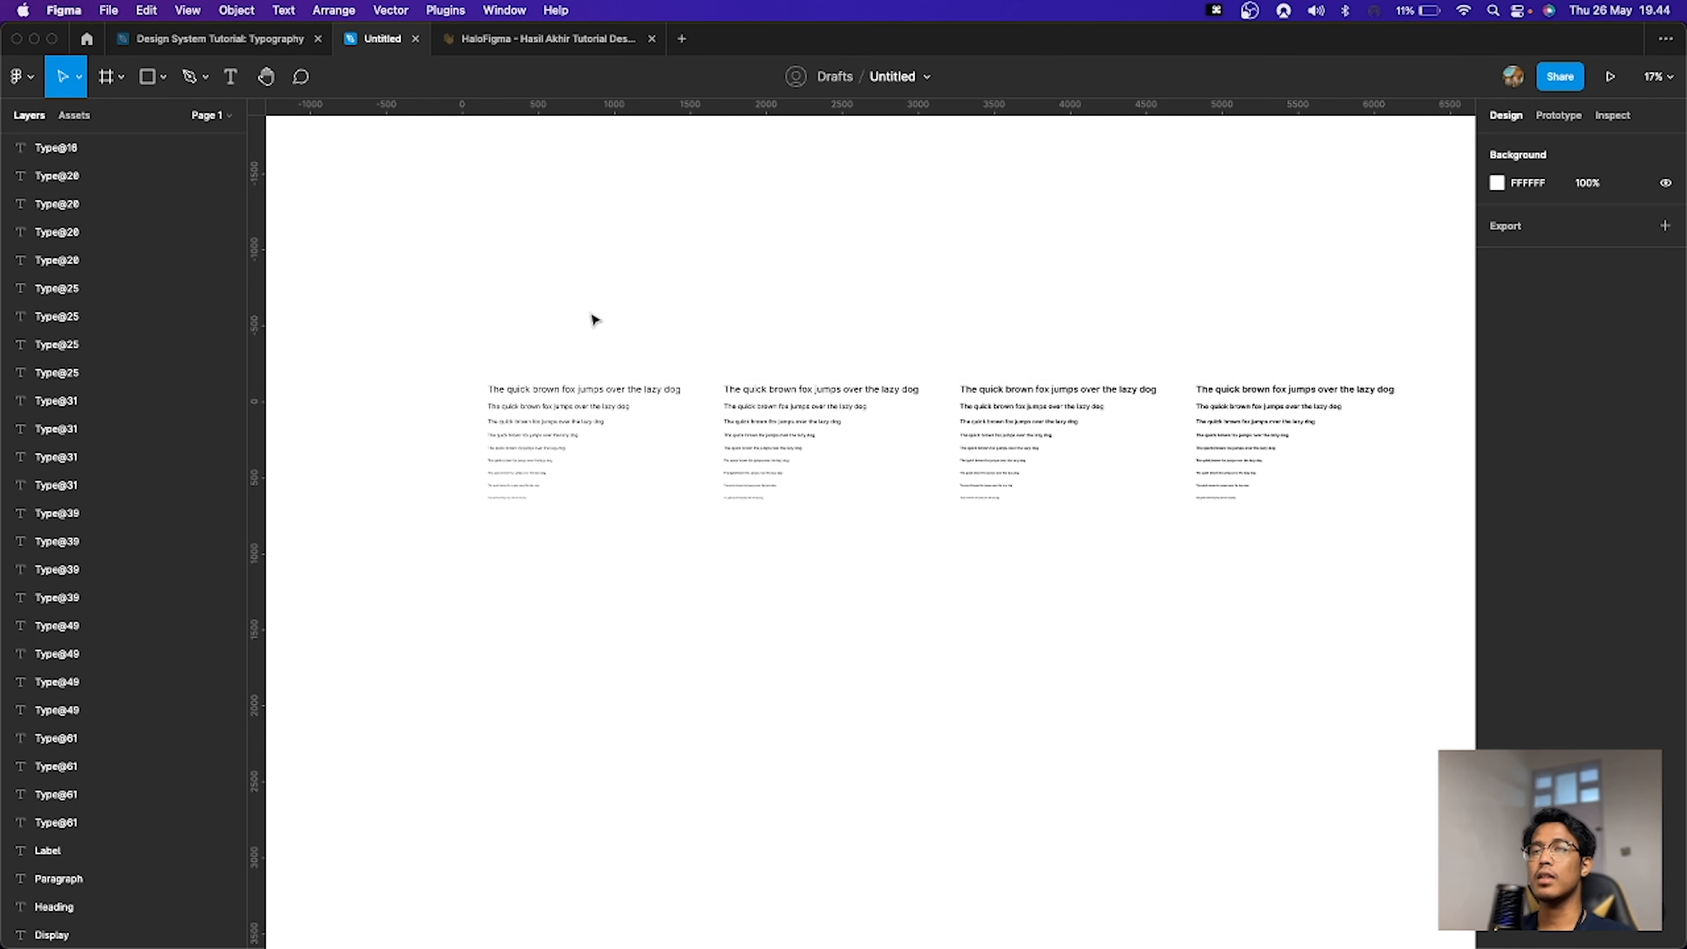
{"action": "left_click_drag", "start_coordinate": [492, 338], "coordinate": [1309, 401]}
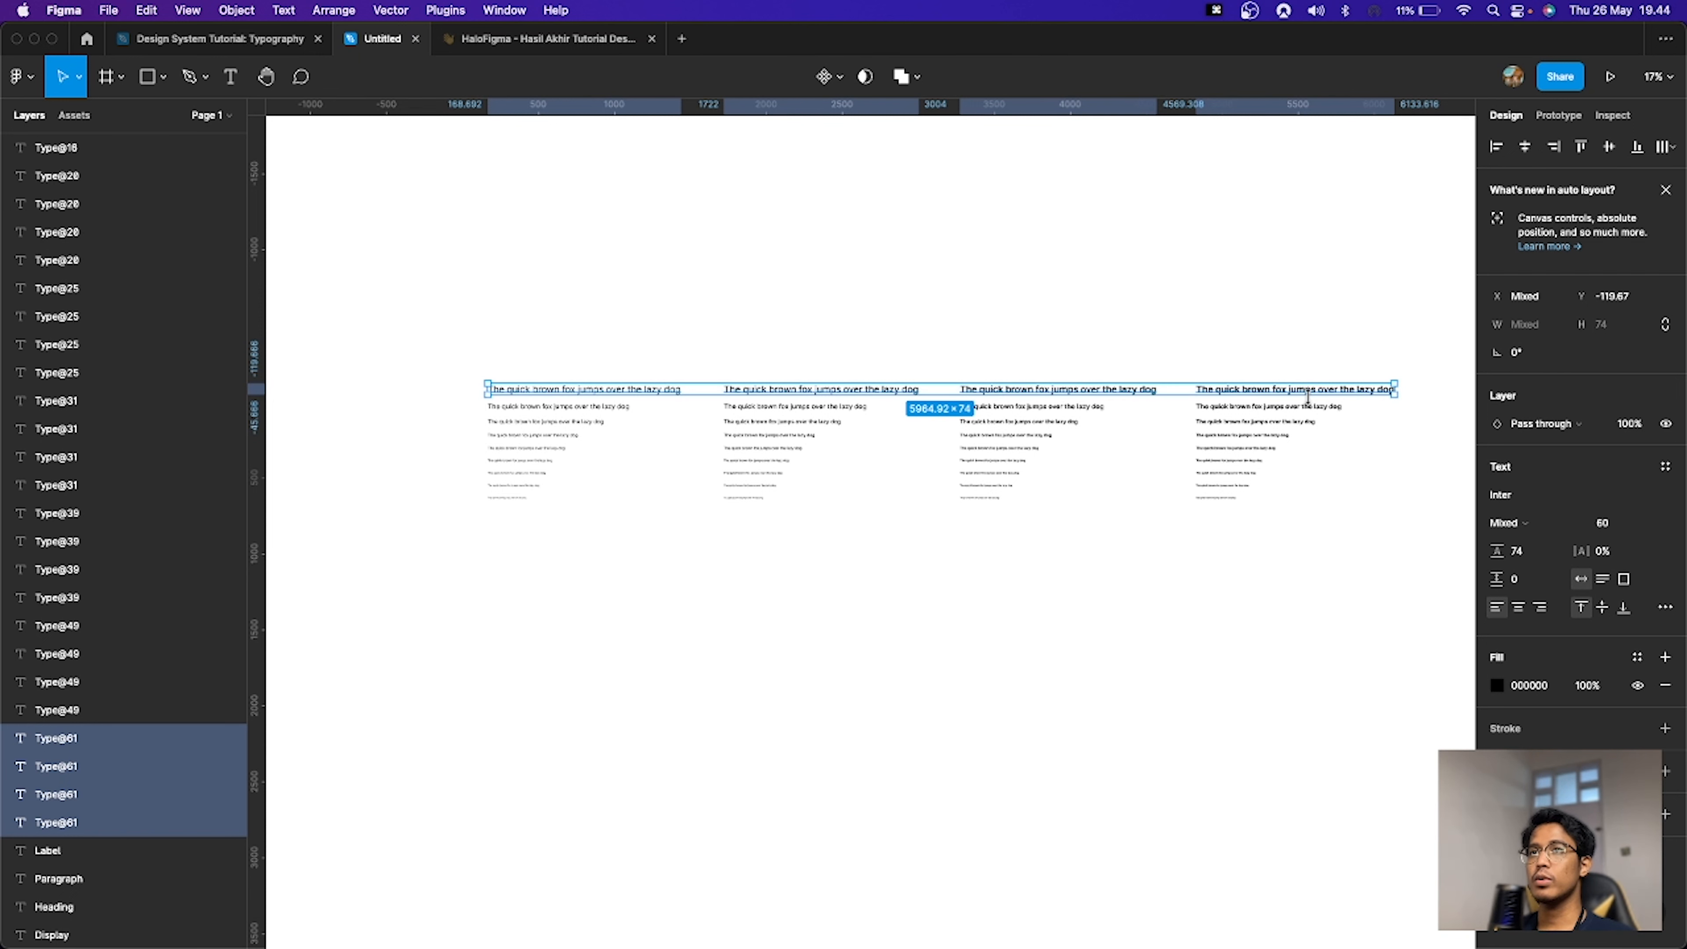
{"action": "left_click", "coordinate": [1205, 351]}
{"action": "left_click_drag", "start_coordinate": [581, 317], "coordinate": [1246, 399]}
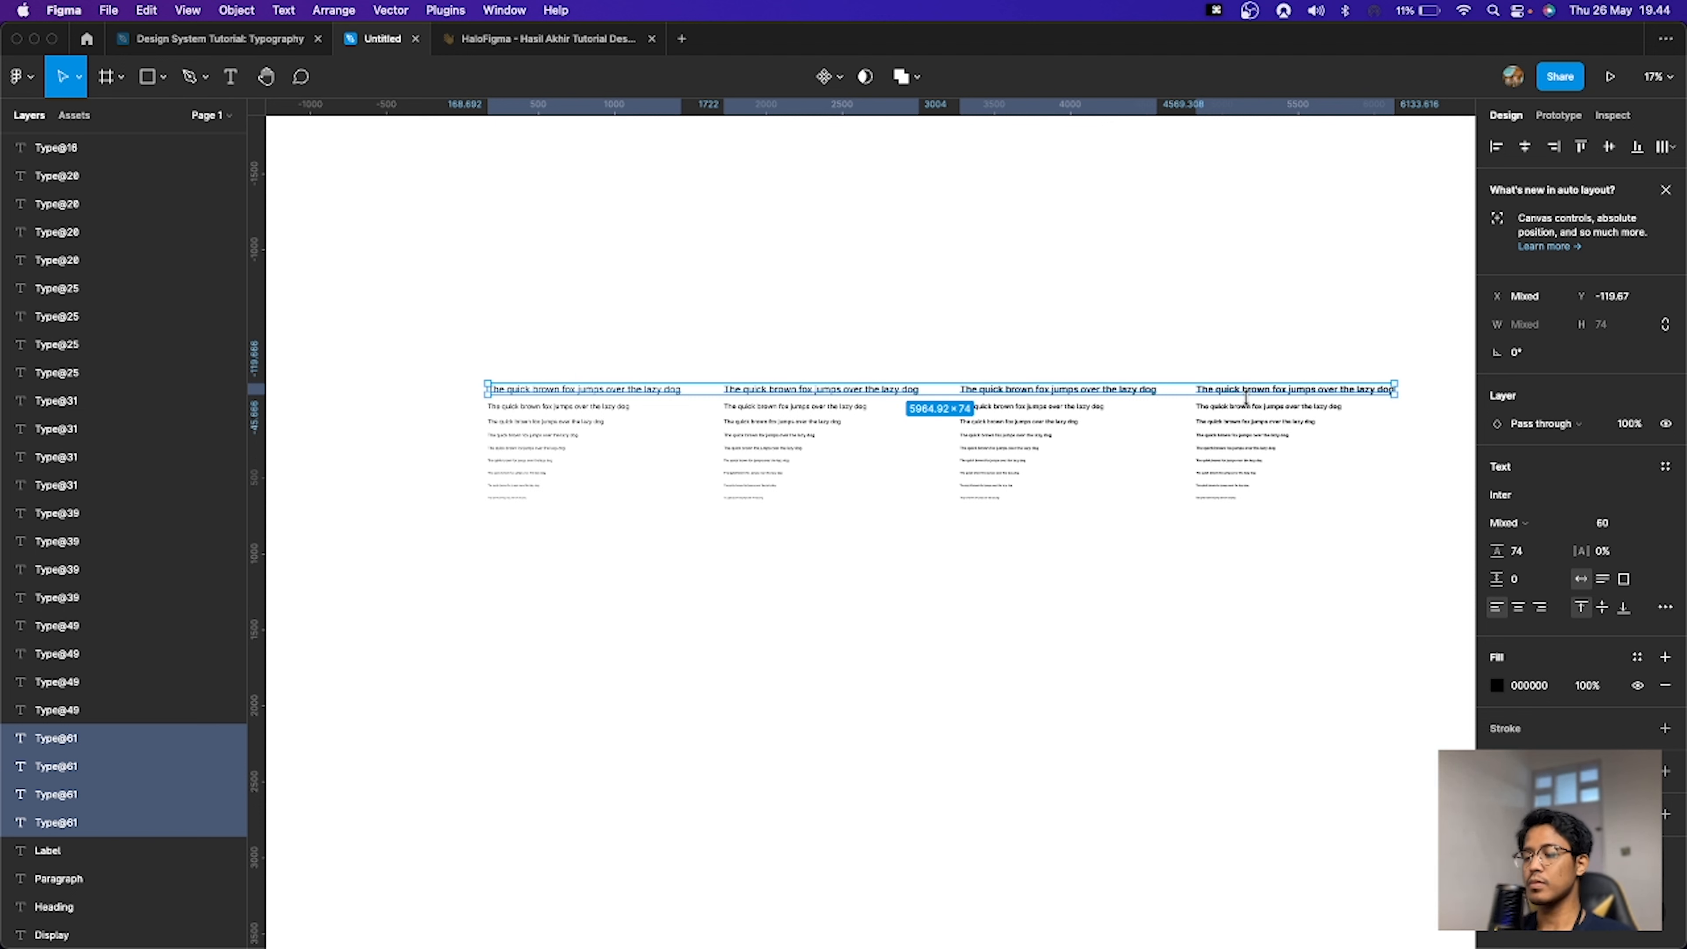
{"action": "key", "text": "super+p"}
{"action": "type", "text": "typest"}
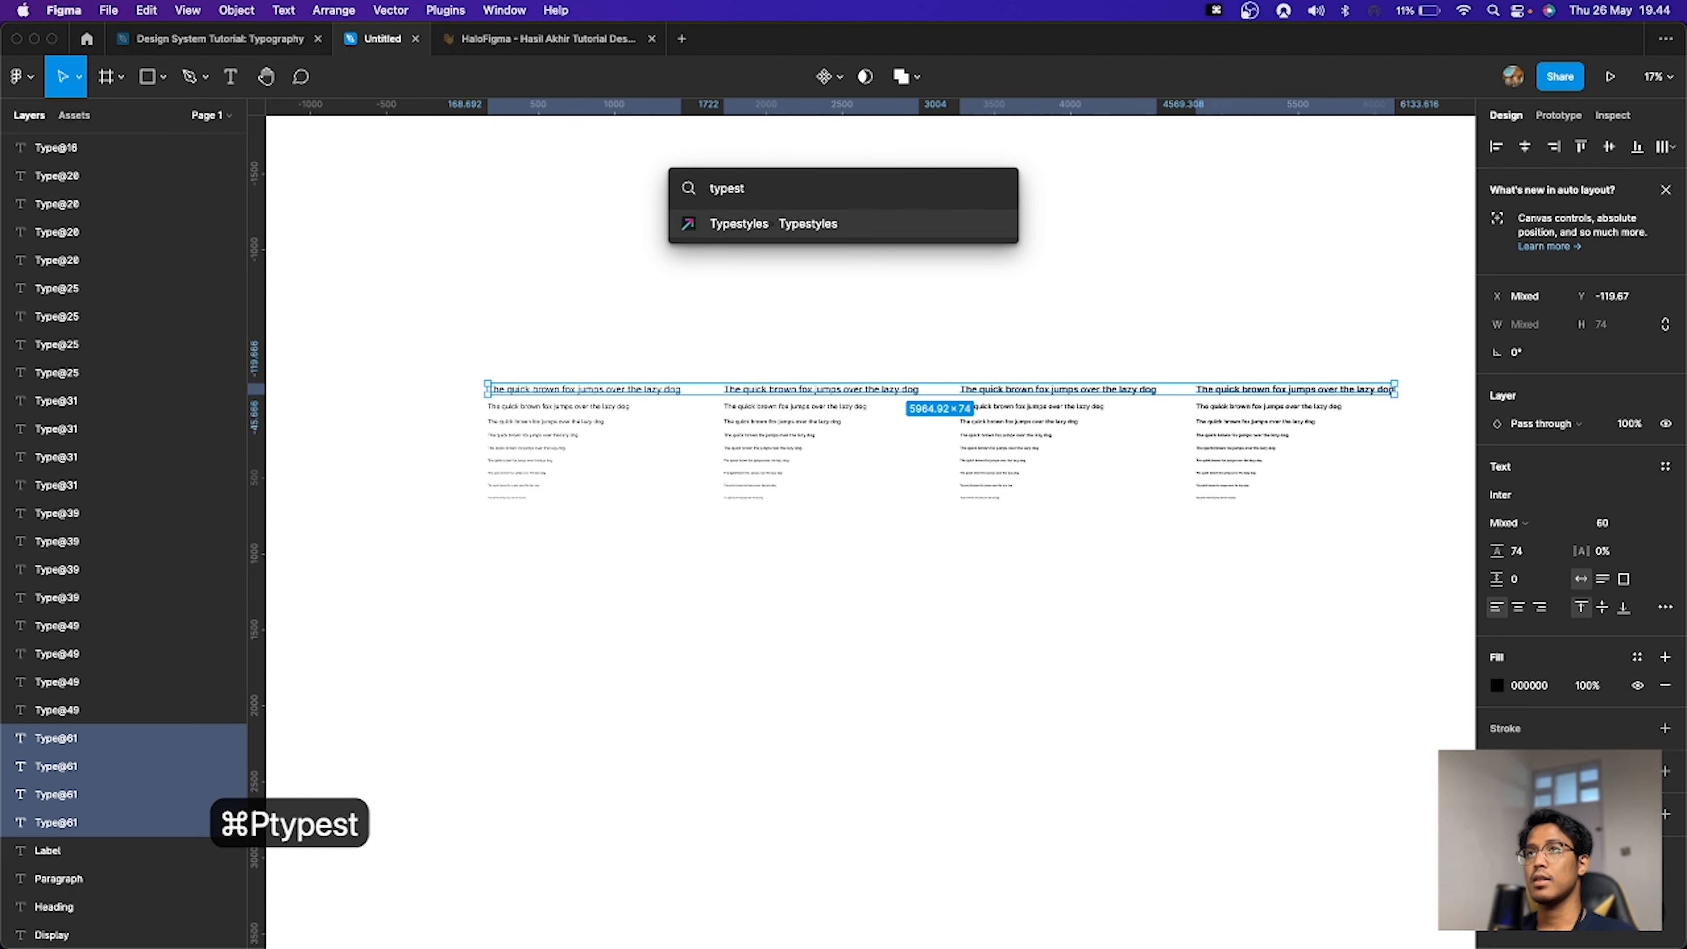
{"action": "key", "text": "Return"}
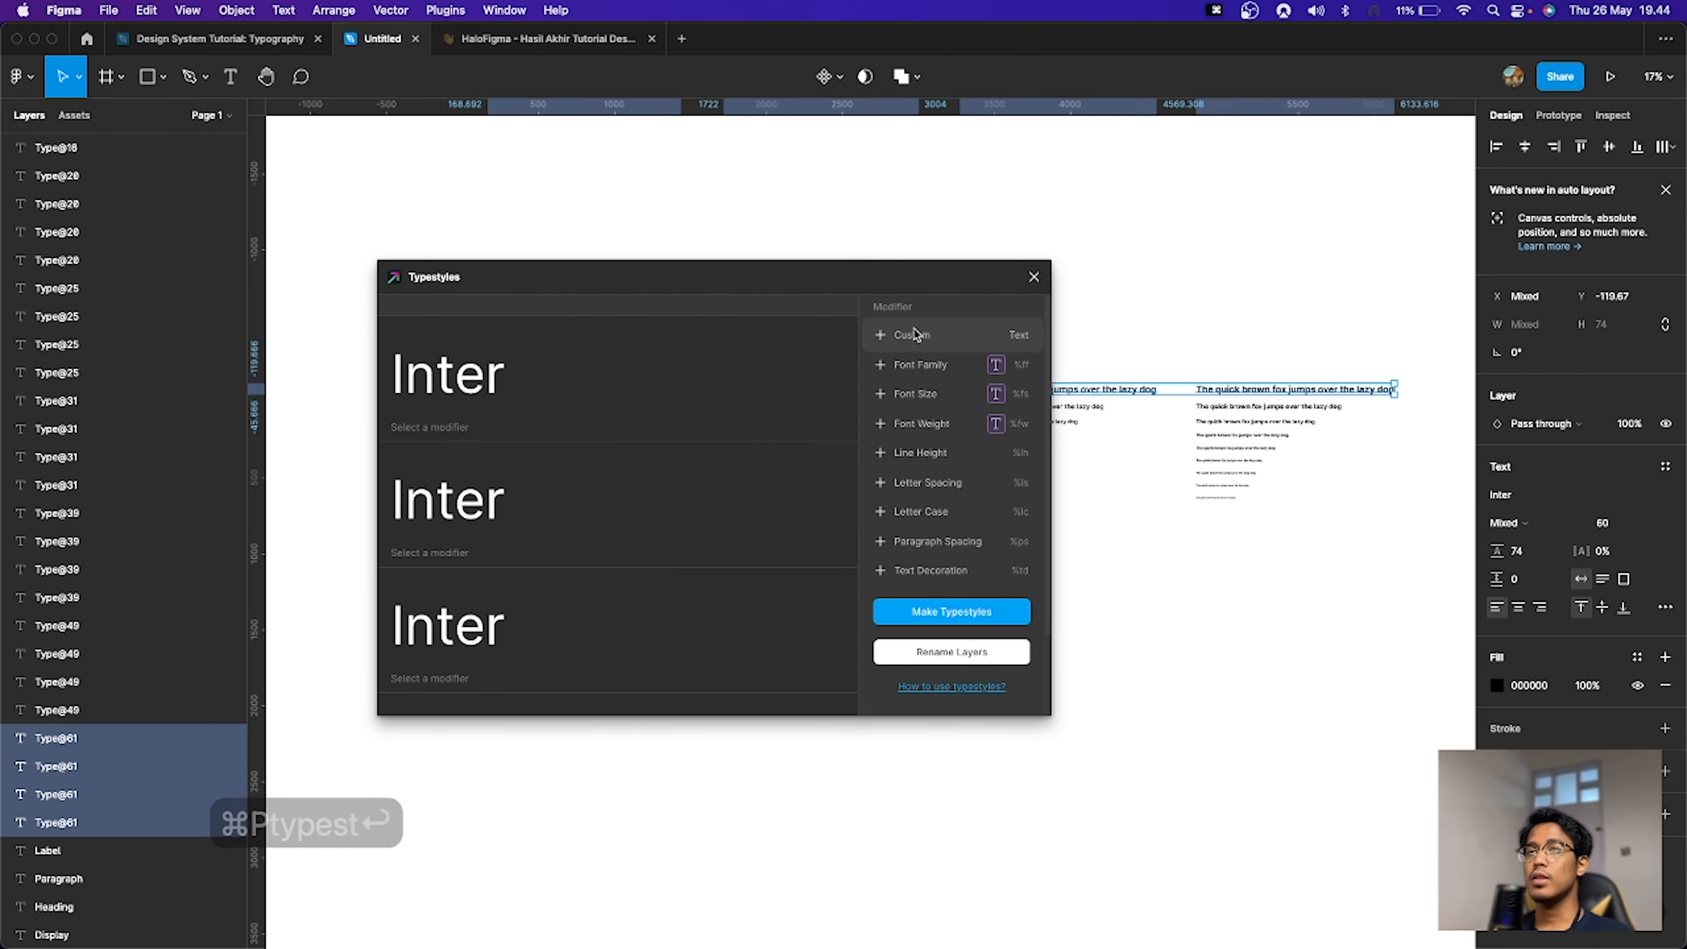
Step: Add a Custom modifier to the style name and set its text to Display
{"action": "left_click_drag", "start_coordinate": [908, 287], "coordinate": [1070, 256]}
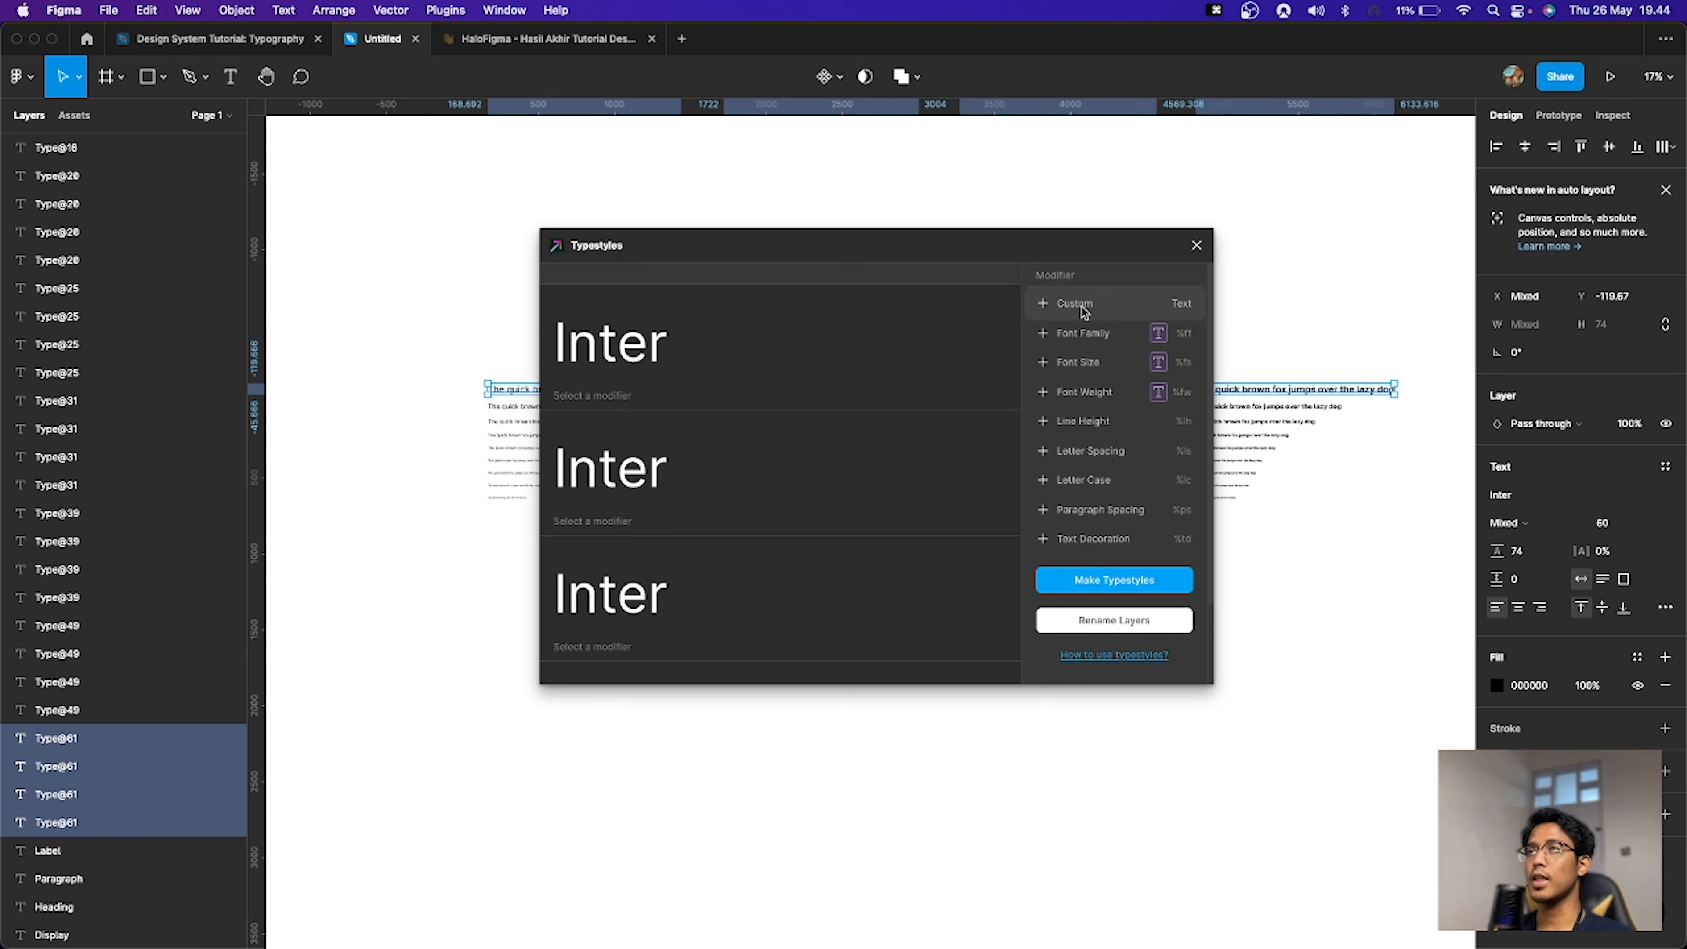
{"action": "left_click", "coordinate": [1083, 310]}
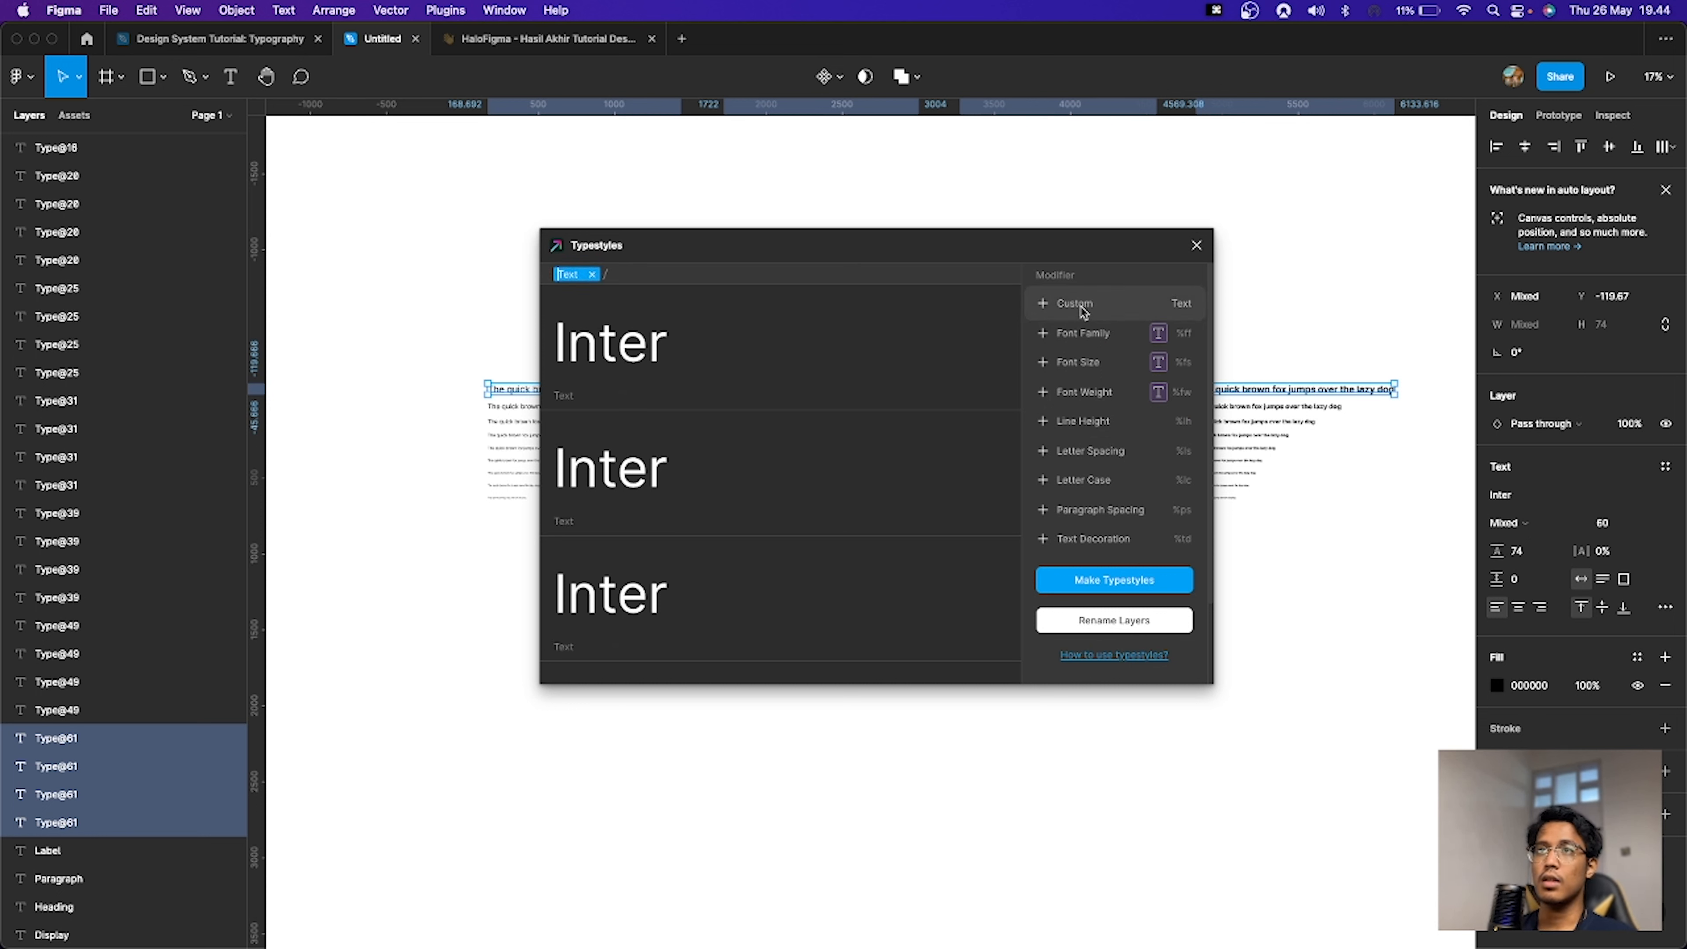
{"action": "key", "text": "shift+Right"}
{"action": "key", "text": "shift+Right"}
{"action": "key", "text": "shift+Right"}
{"action": "key", "text": "shift+Right"}
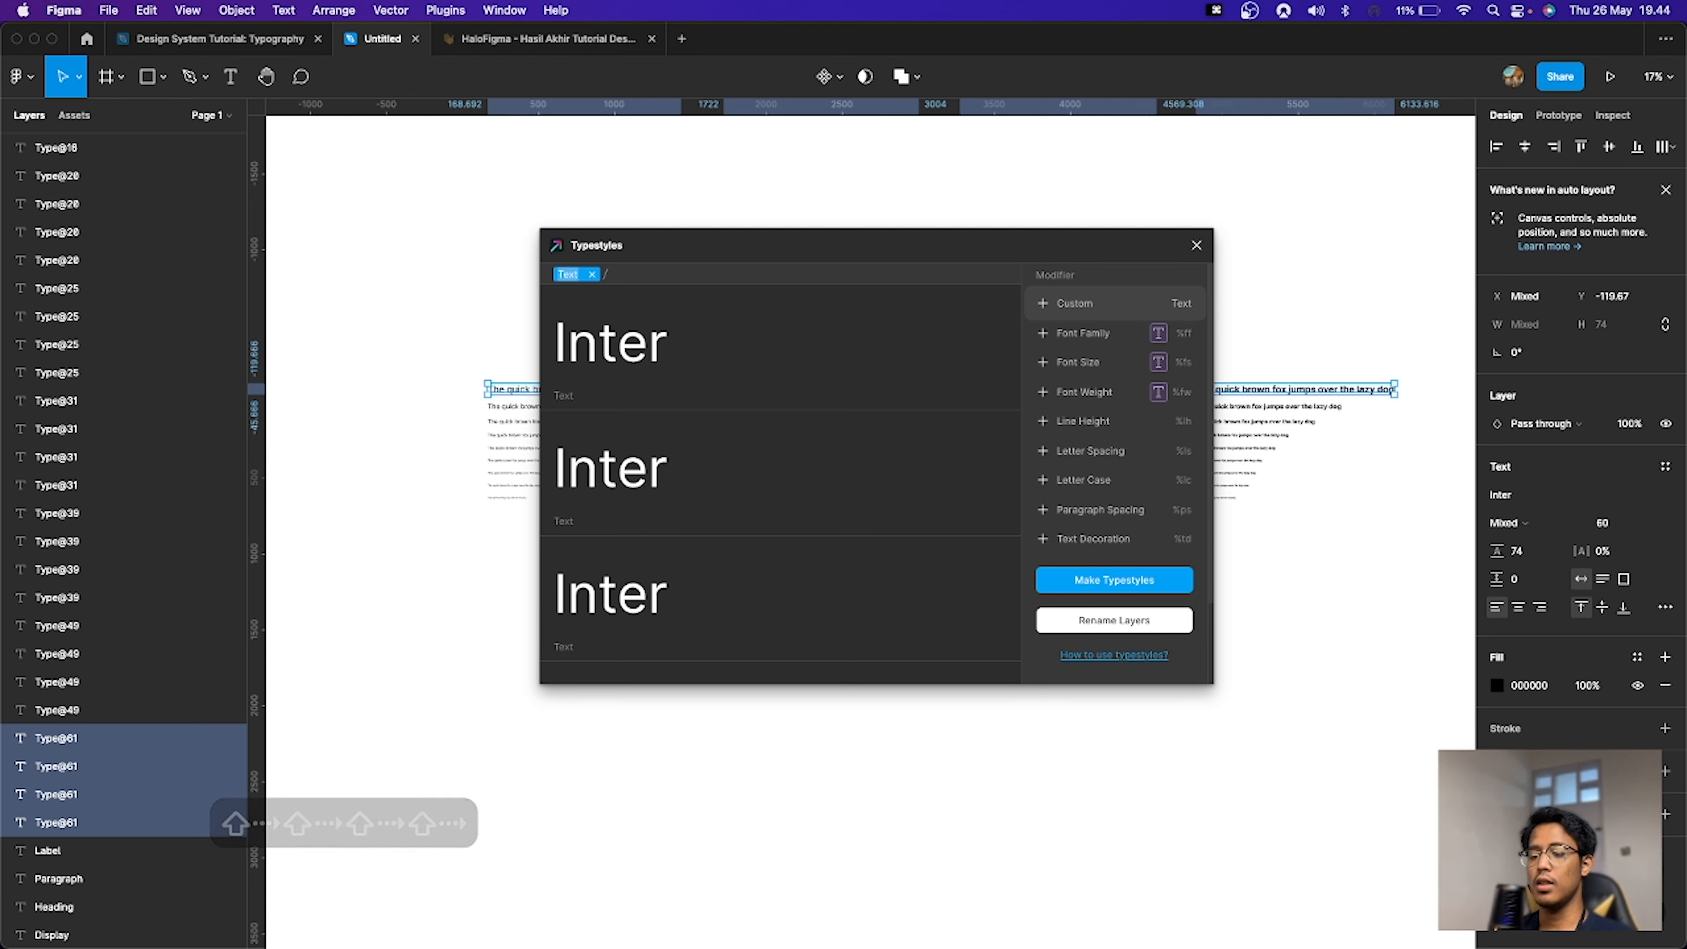
{"action": "type", "text": "Display"}
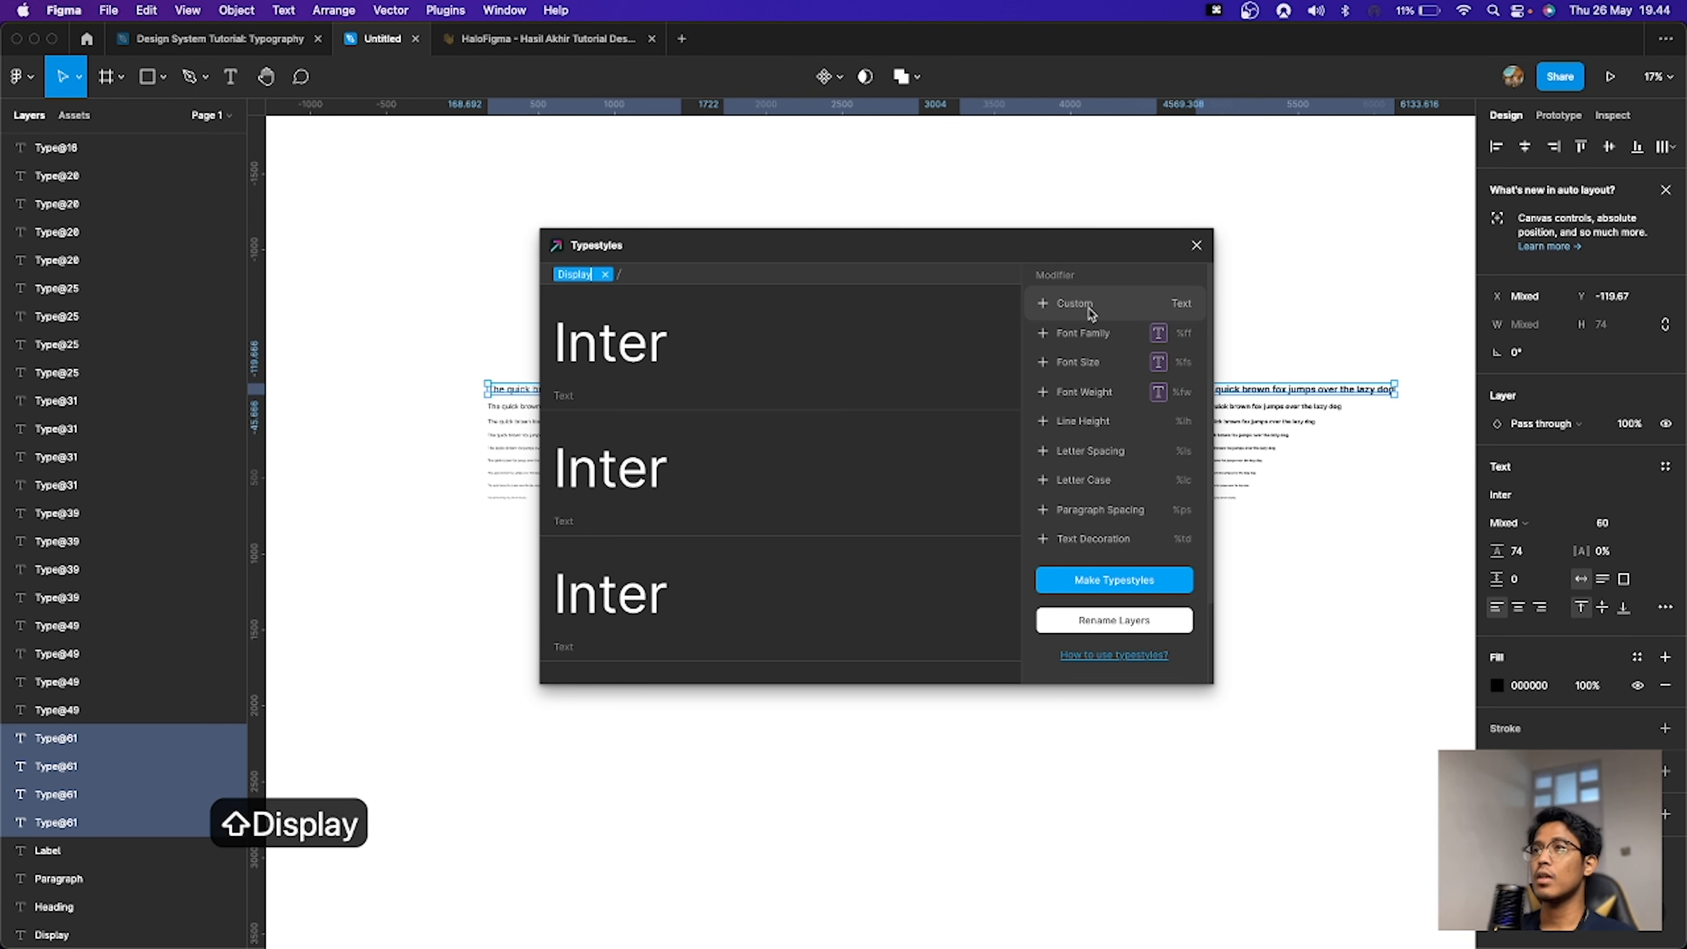
Step: Append a Font Weight modifier to the naming pattern and make the text styles
{"action": "left_click", "coordinate": [1103, 396]}
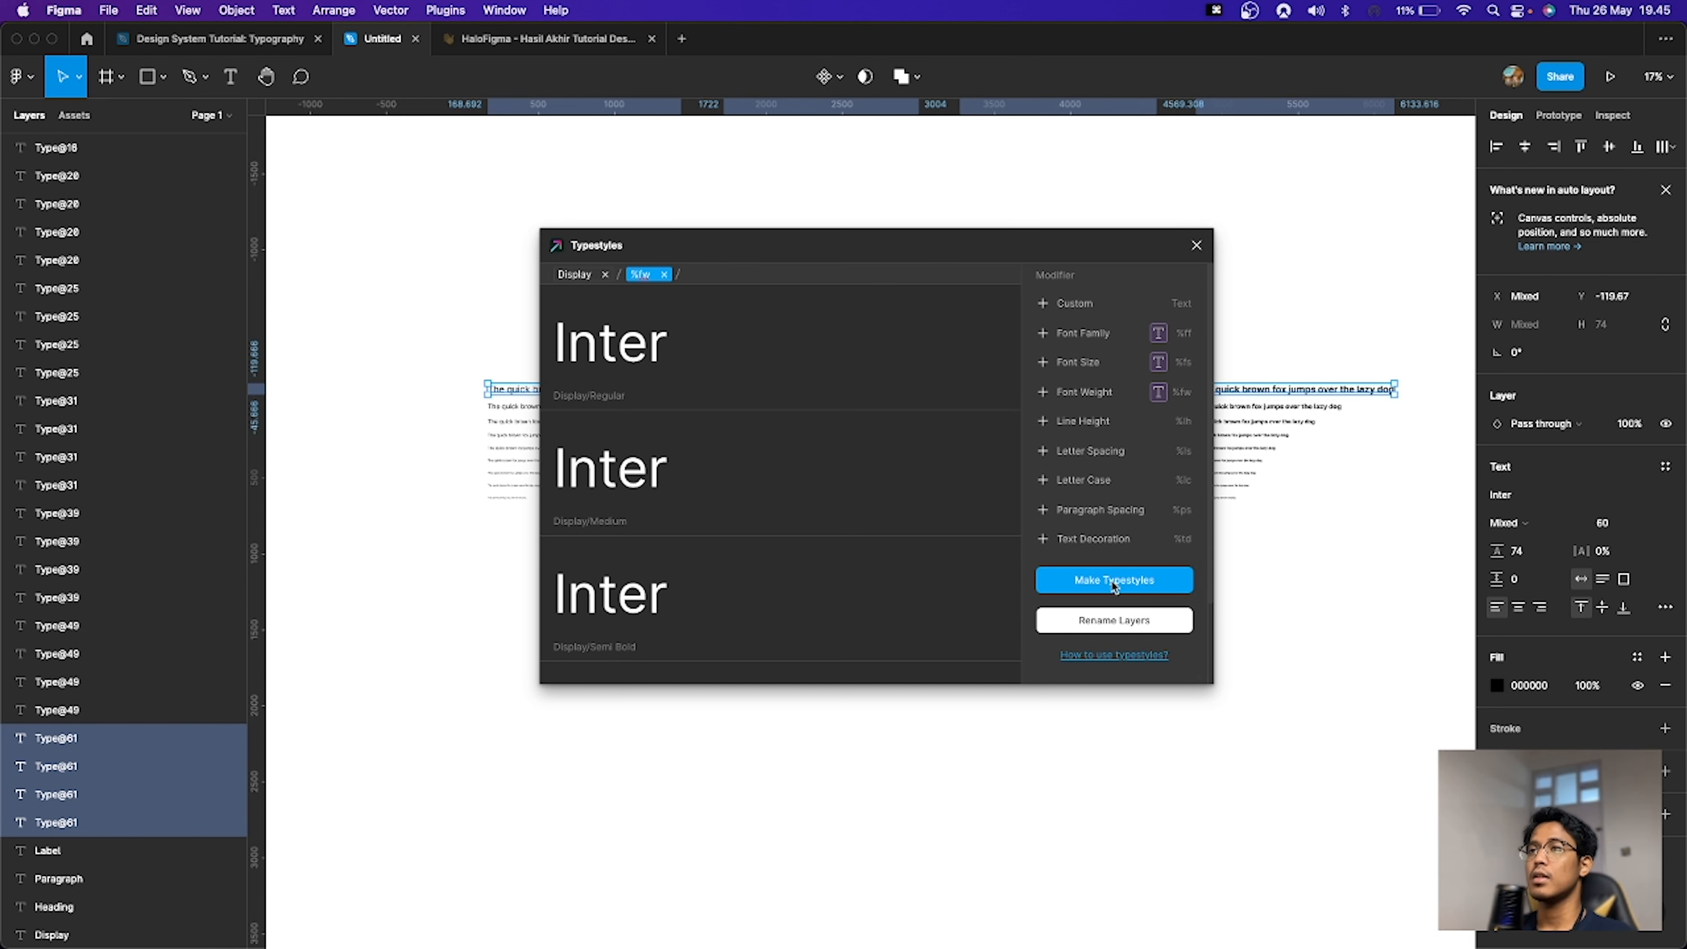
{"action": "left_click", "coordinate": [1115, 585]}
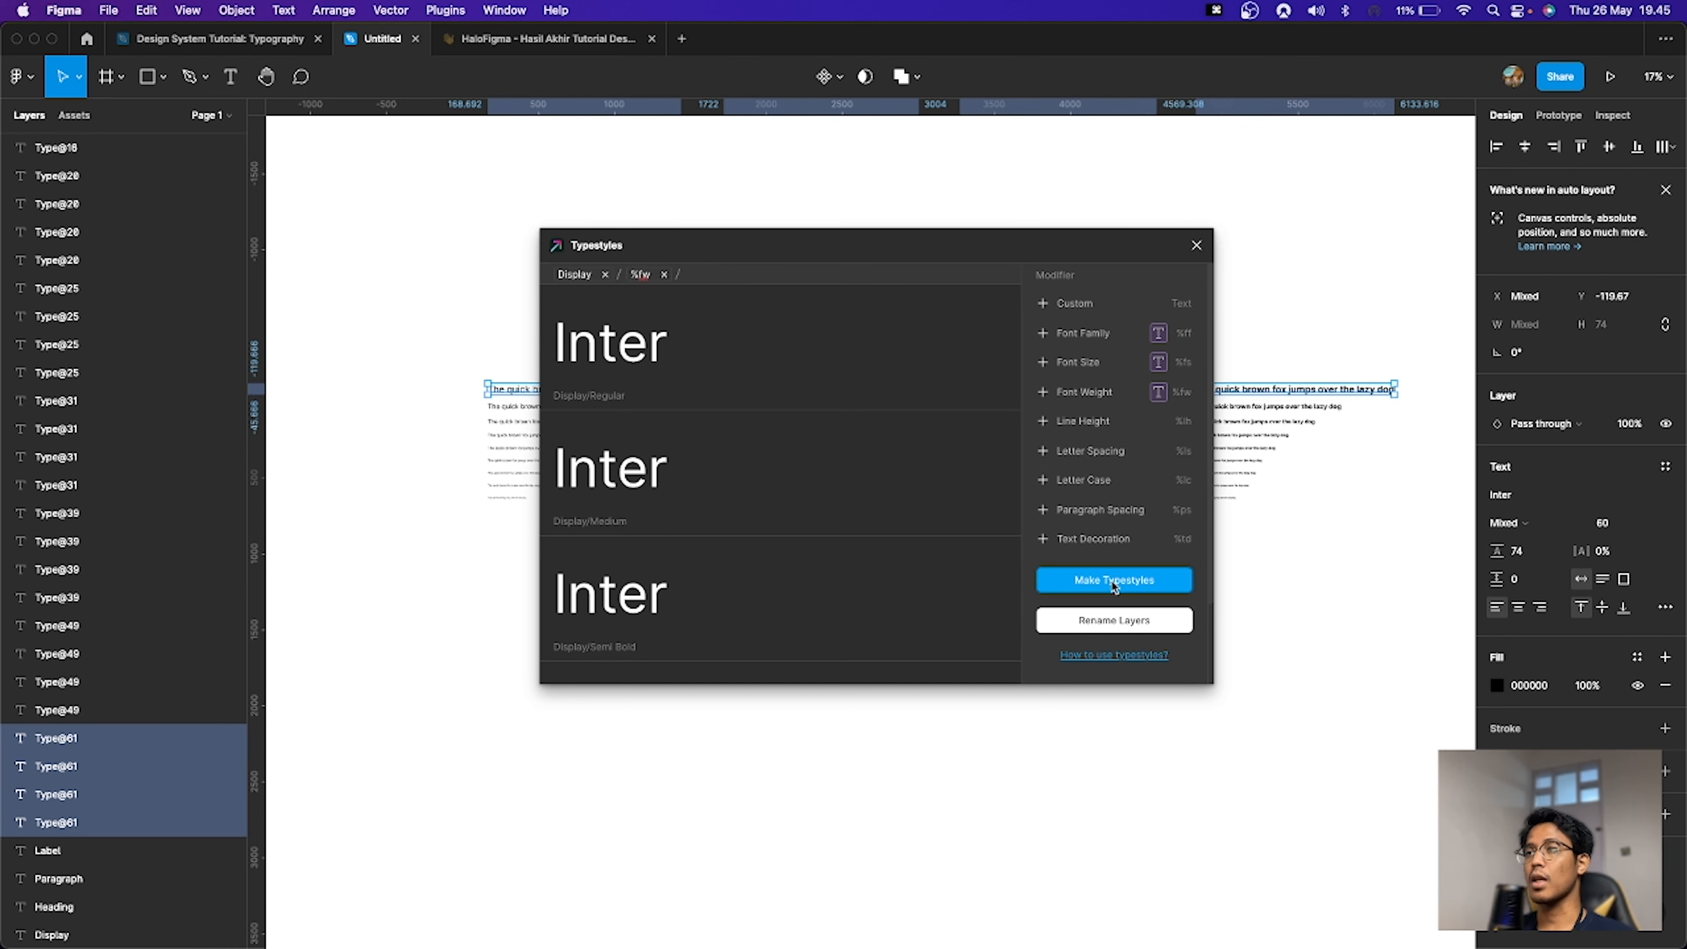
{"action": "left_click", "coordinate": [1200, 592]}
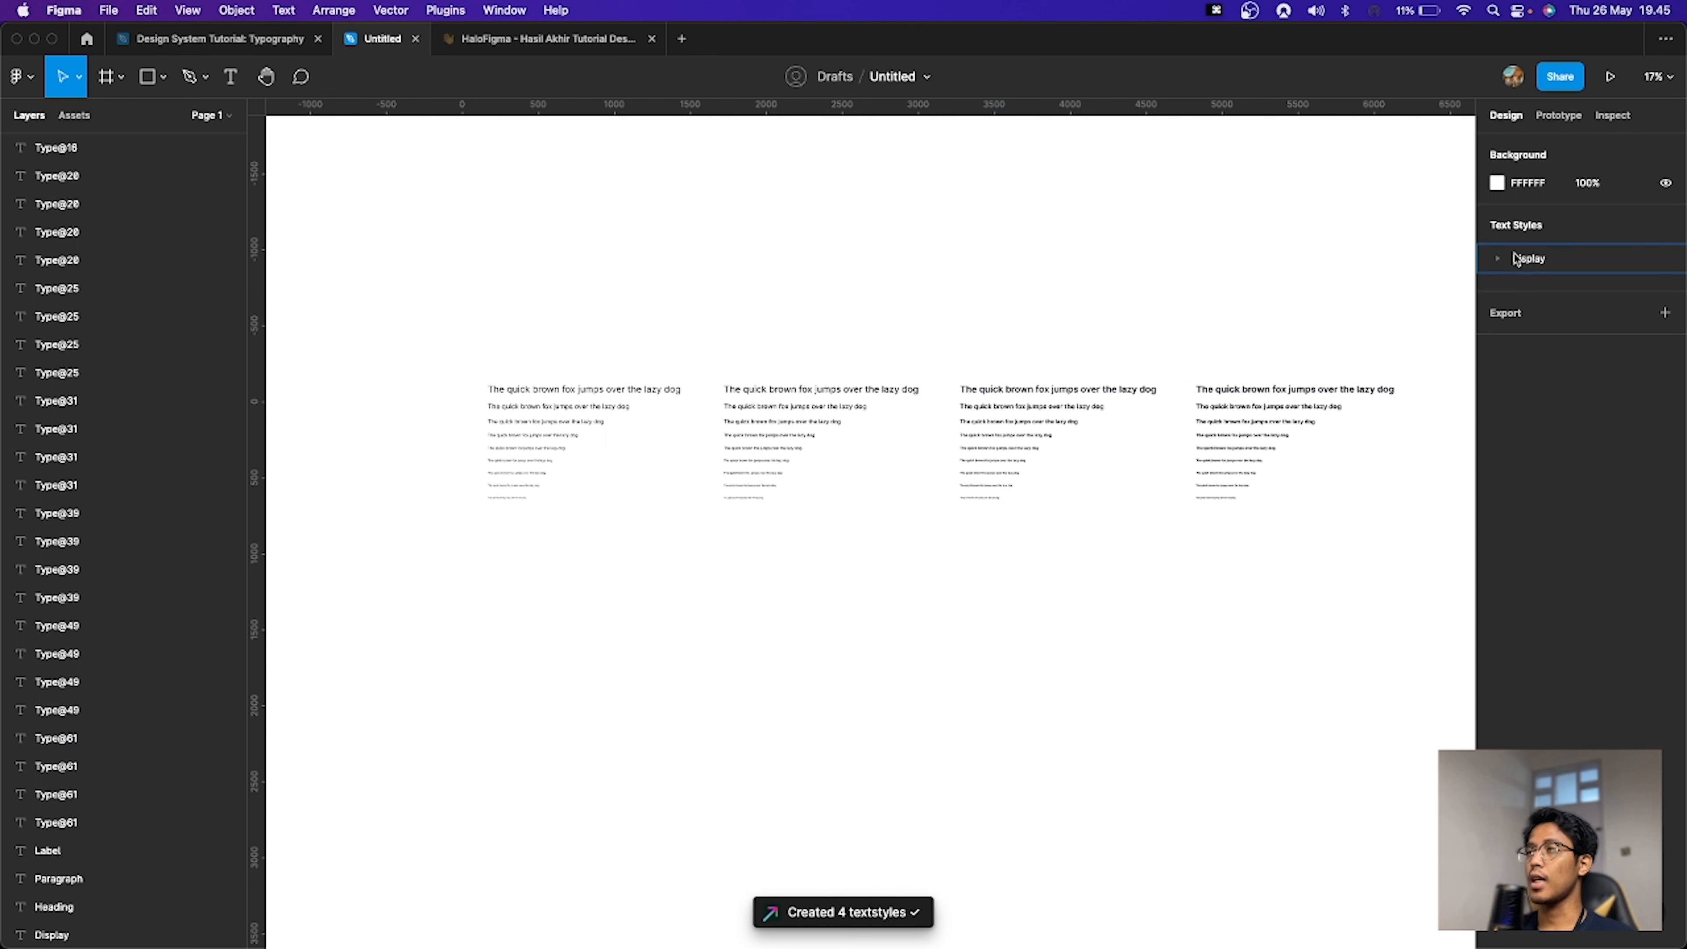
Step: Select the 44 px line in all four weight sets and launch the Typestyles plugin
{"action": "left_click", "coordinate": [1492, 262]}
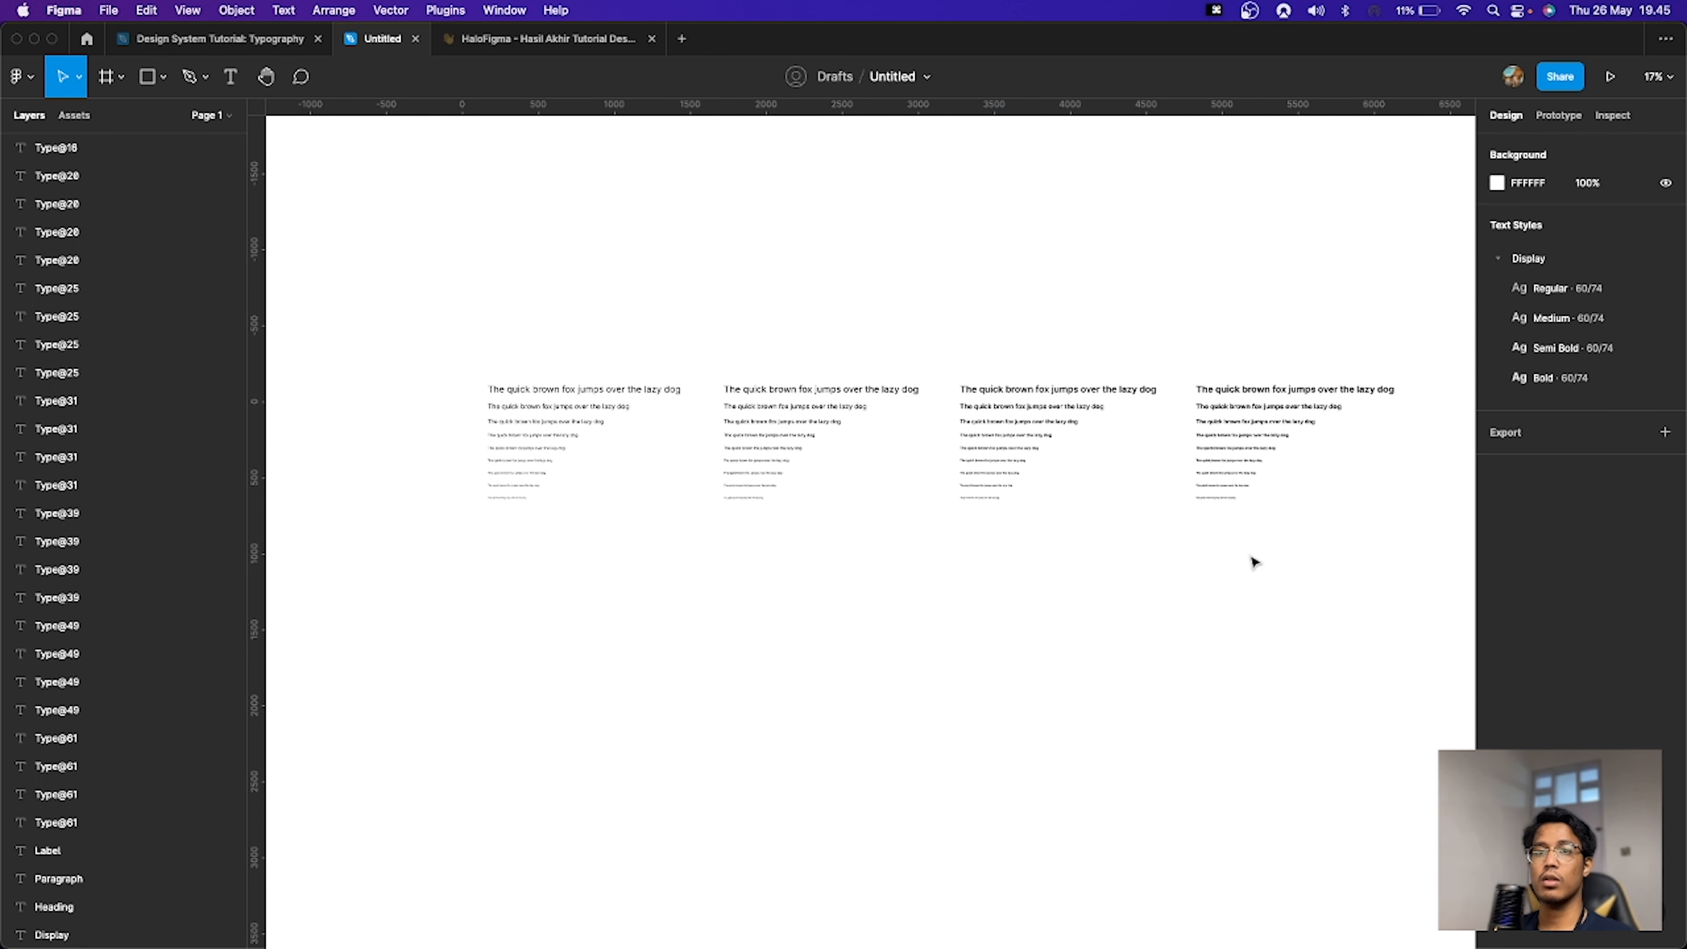
{"action": "left_click", "coordinate": [494, 407]}
{"action": "left_click", "coordinate": [724, 408]}
{"action": "left_click_drag", "start_coordinate": [436, 402], "coordinate": [1269, 402]}
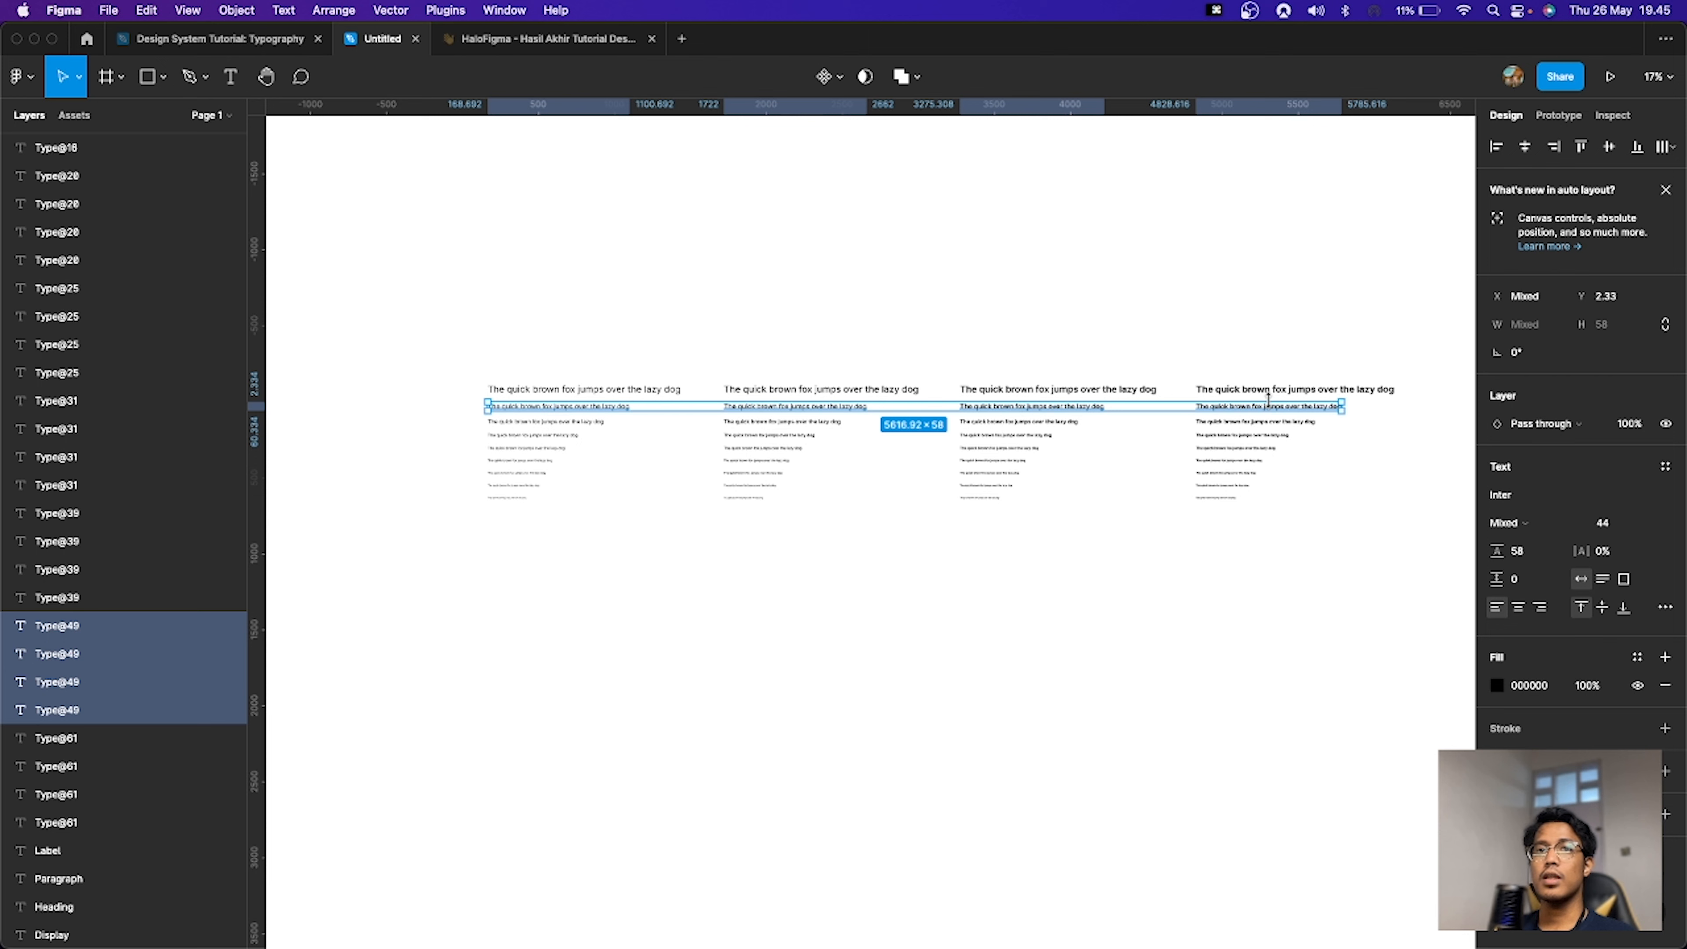
{"action": "left_click", "coordinate": [623, 433]}
{"action": "left_click", "coordinate": [598, 409]}
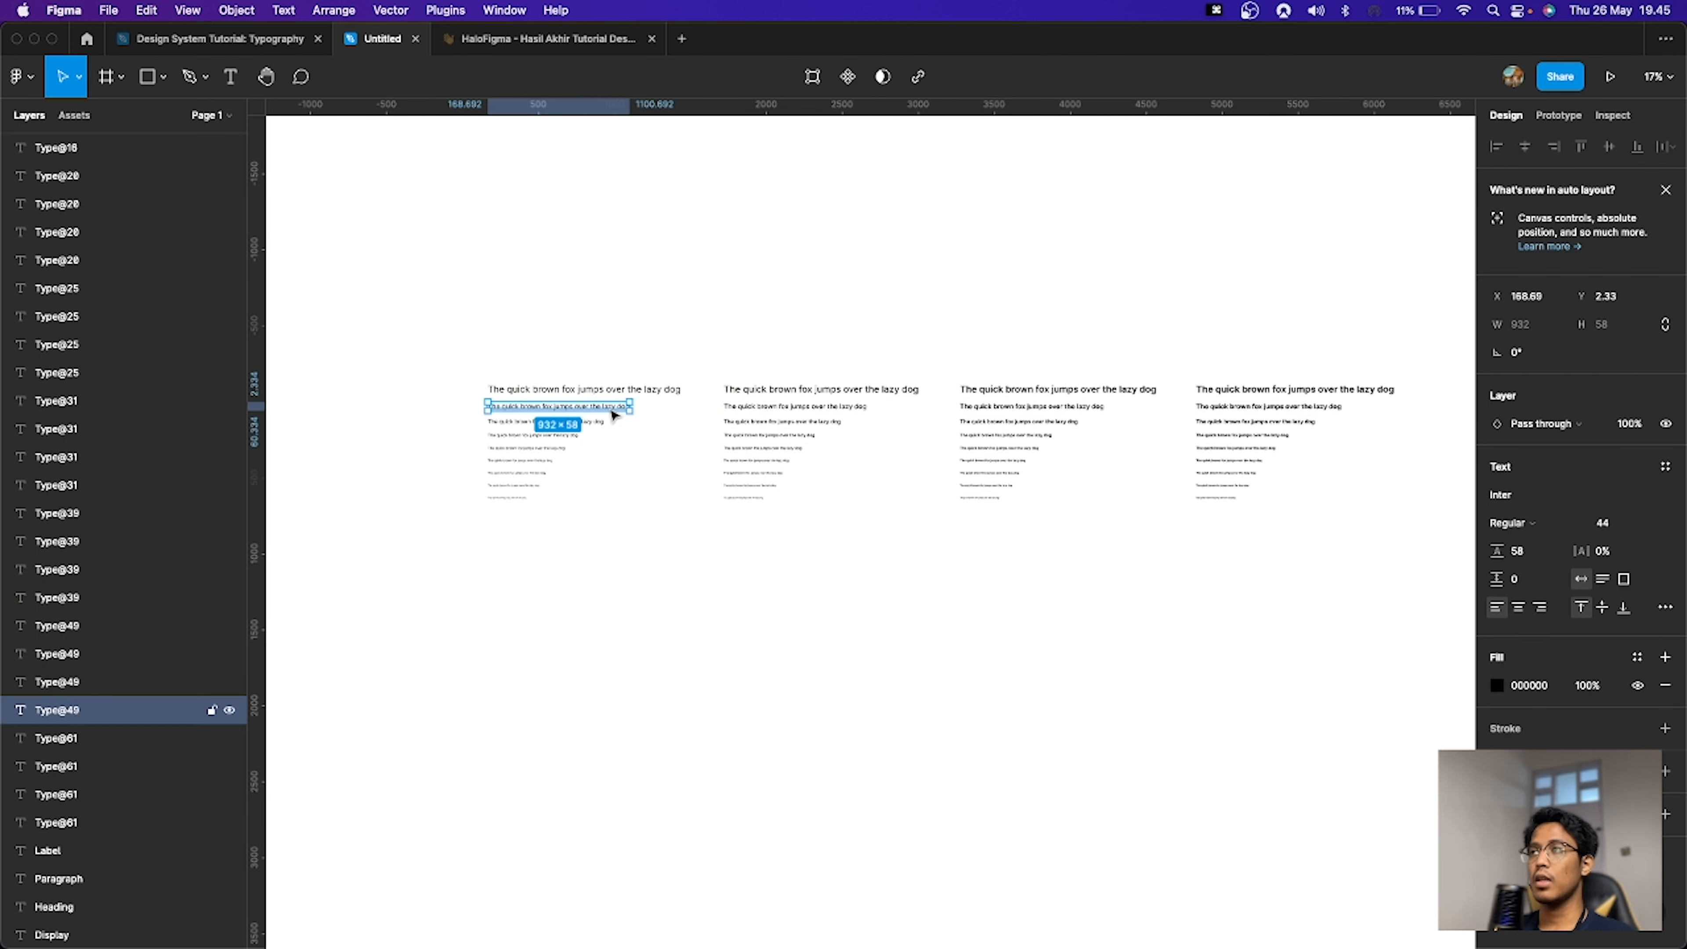
{"action": "left_click_drag", "start_coordinate": [446, 415], "coordinate": [1304, 407]}
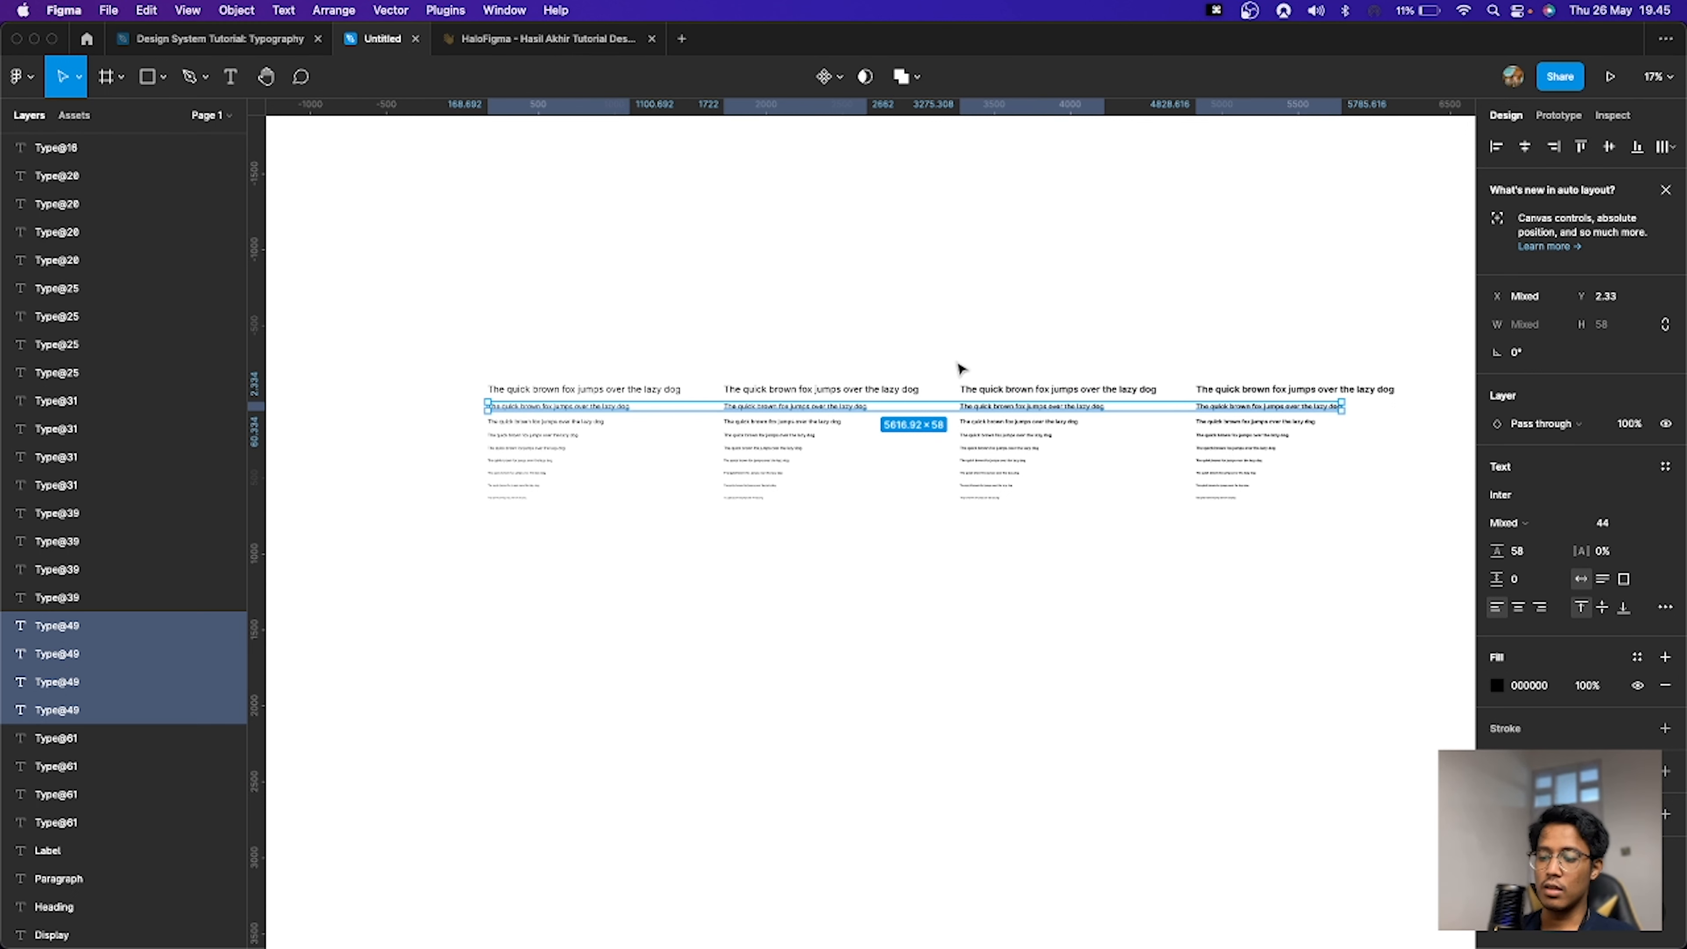
{"action": "key", "text": "super+p"}
{"action": "key", "text": "Return"}
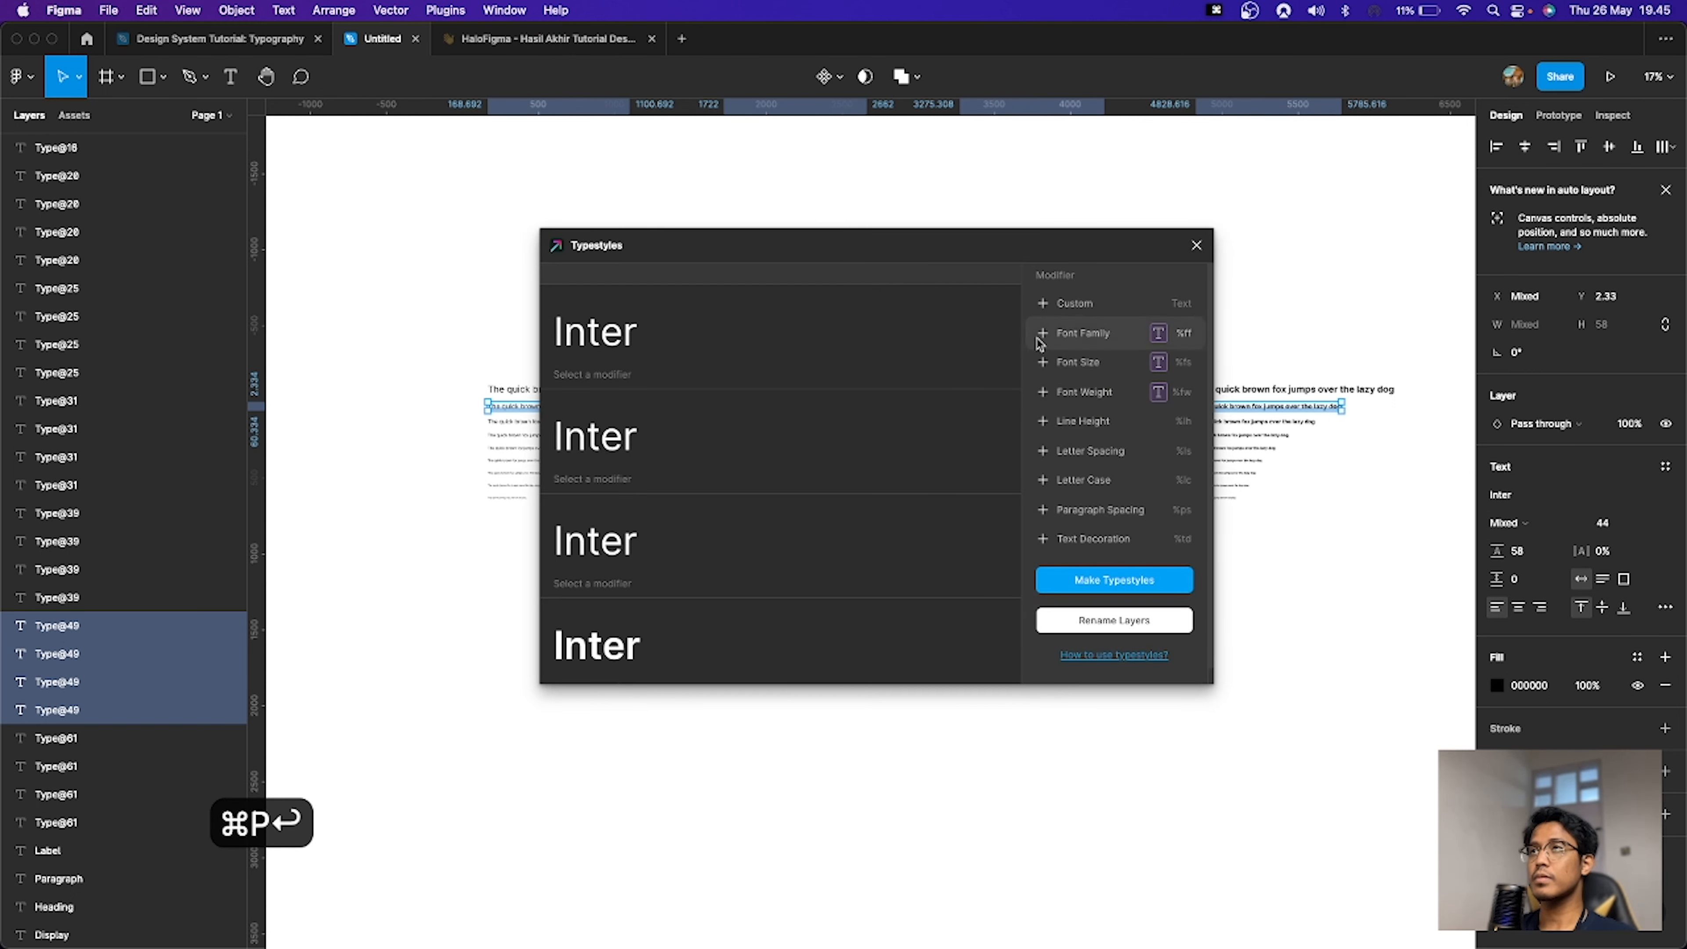
Step: Add a Custom modifier to the style name and set its text to Heading
{"action": "left_click", "coordinate": [1063, 307]}
{"action": "key", "text": "super+a"}
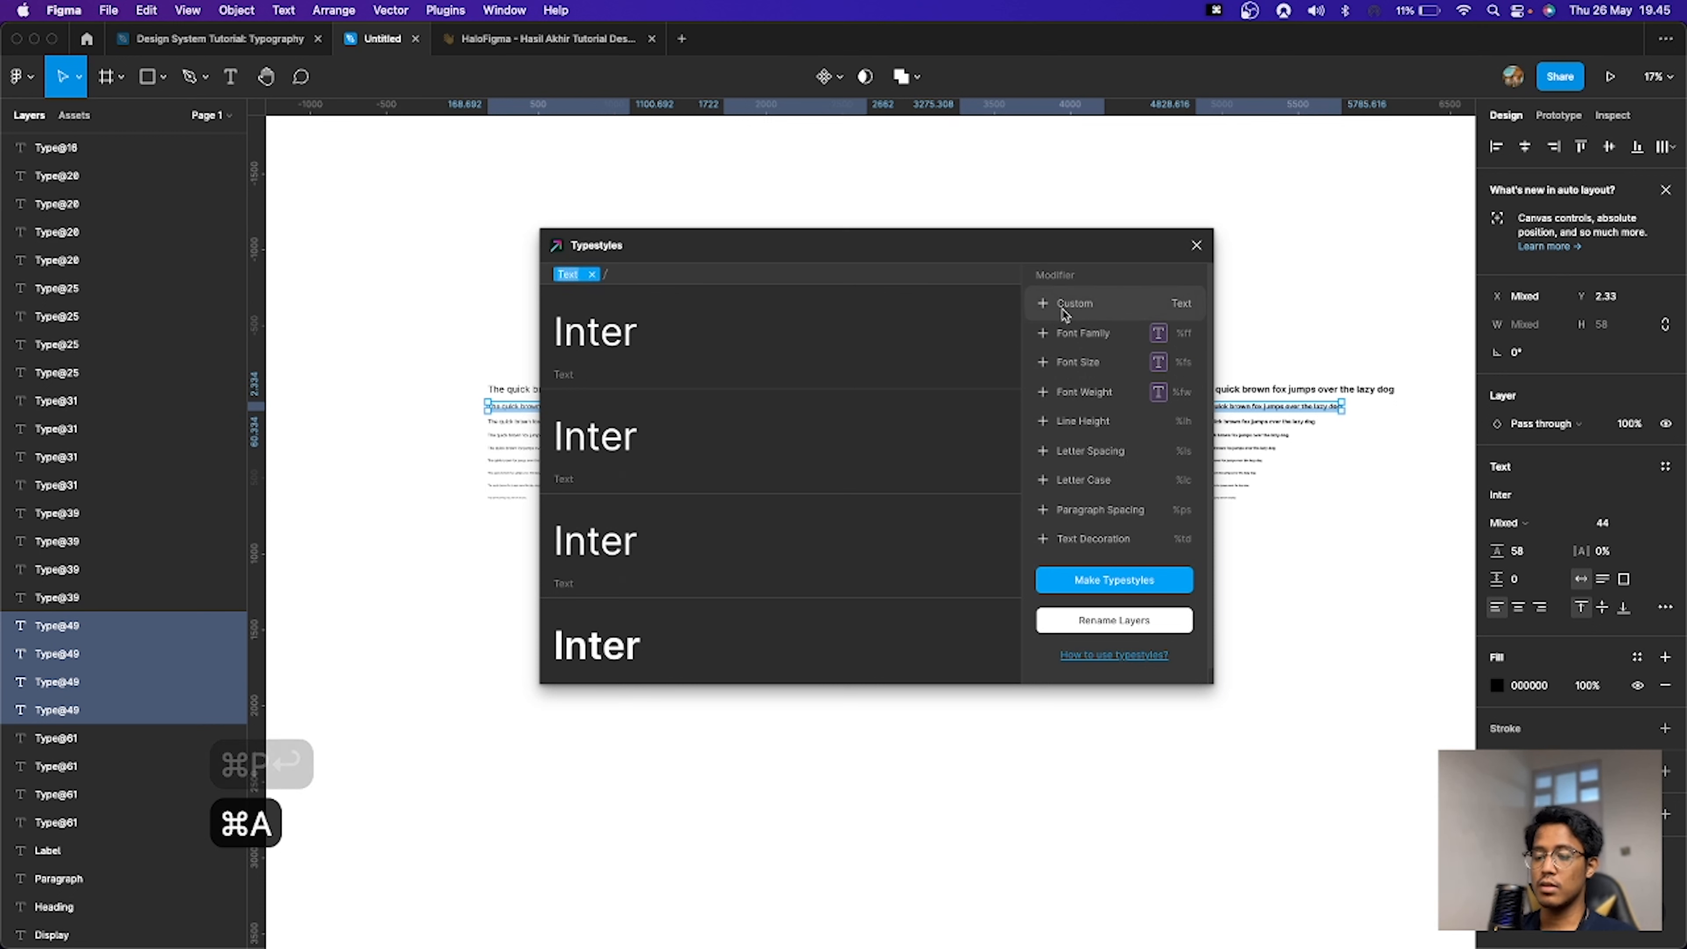
{"action": "type", "text": "Heading"}
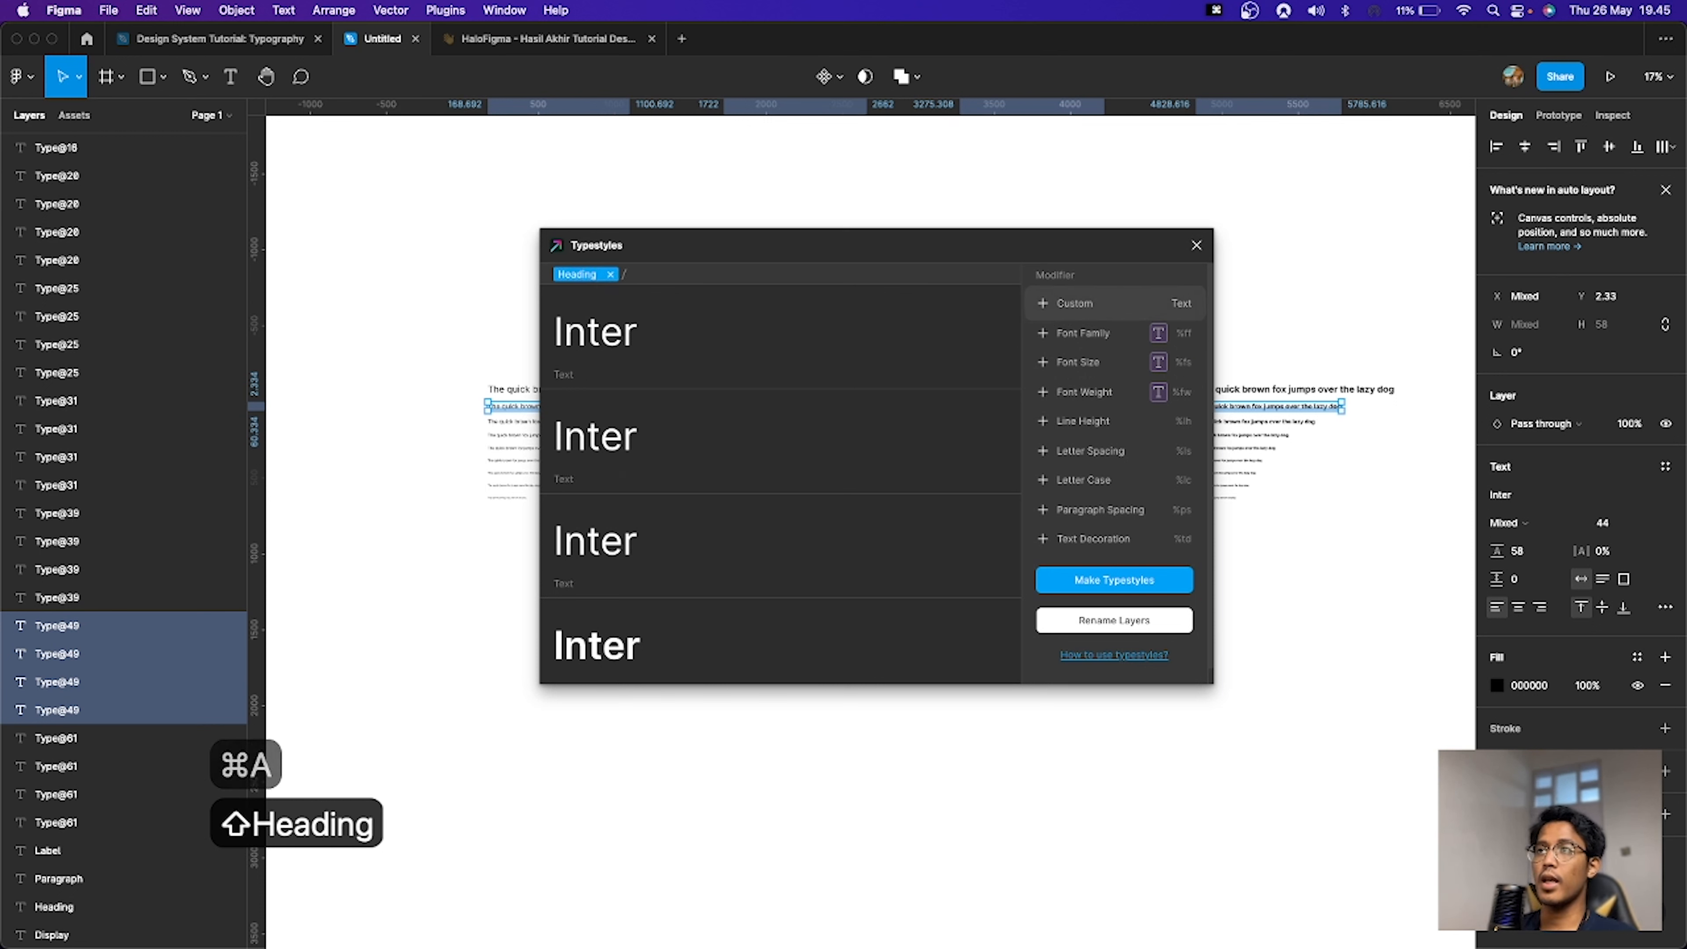
Step: Add a second Custom modifier and set its text to h1
{"action": "left_click", "coordinate": [1093, 304]}
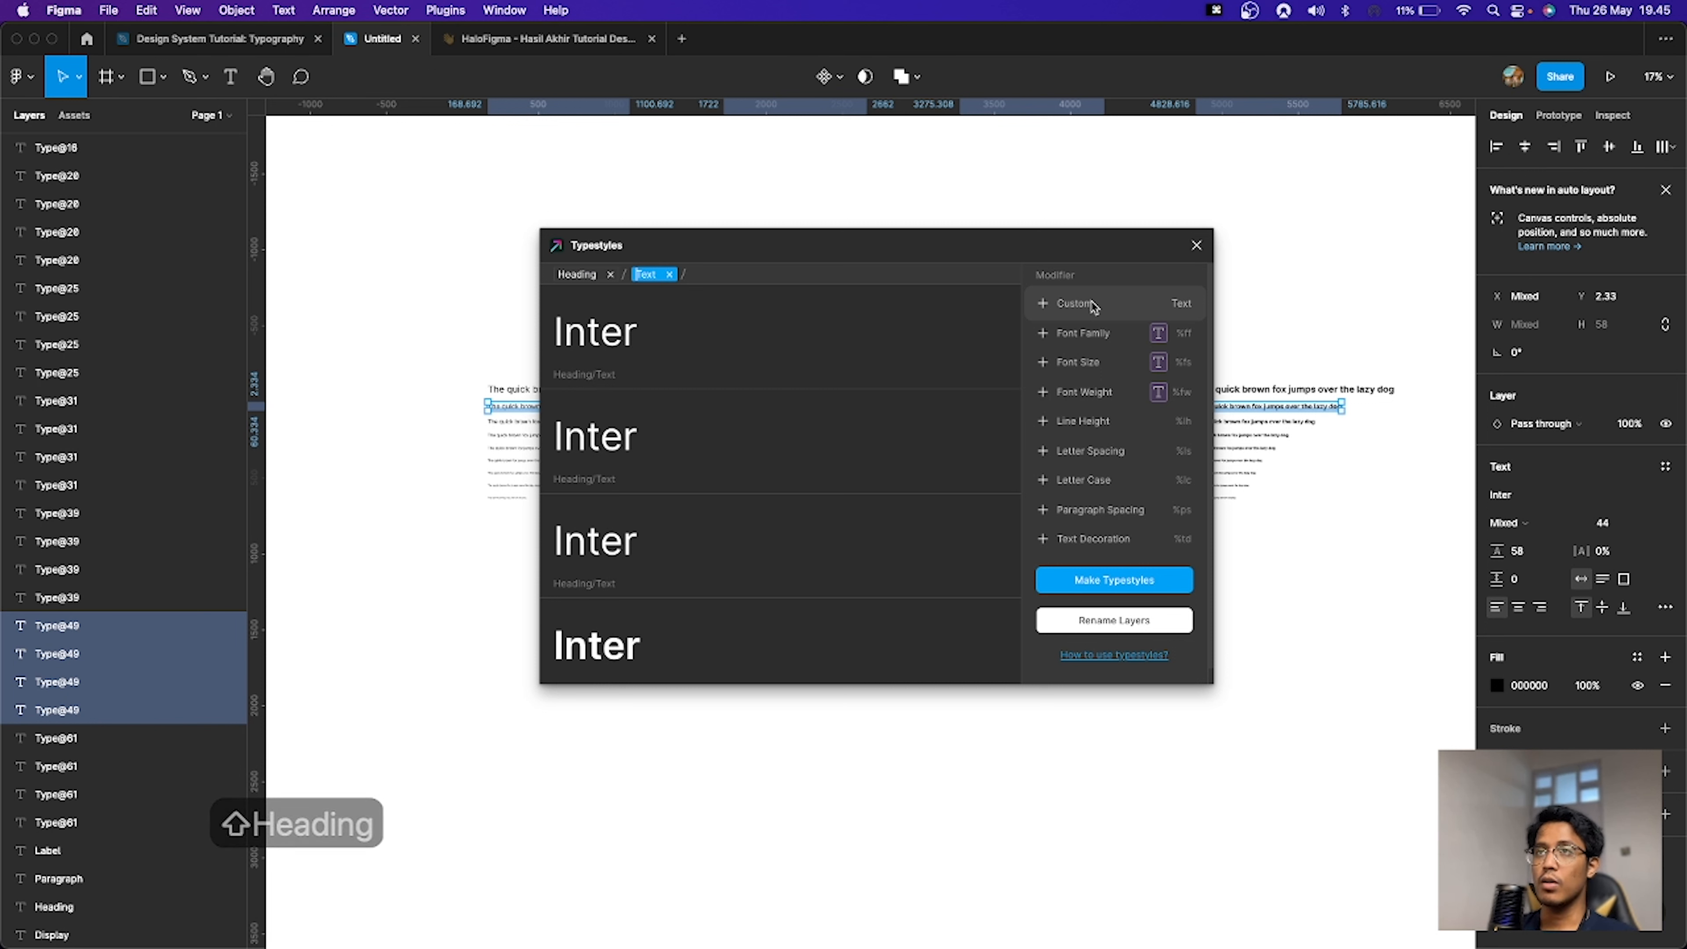
{"action": "type", "text": "h1"}
{"action": "key", "text": "super+a"}
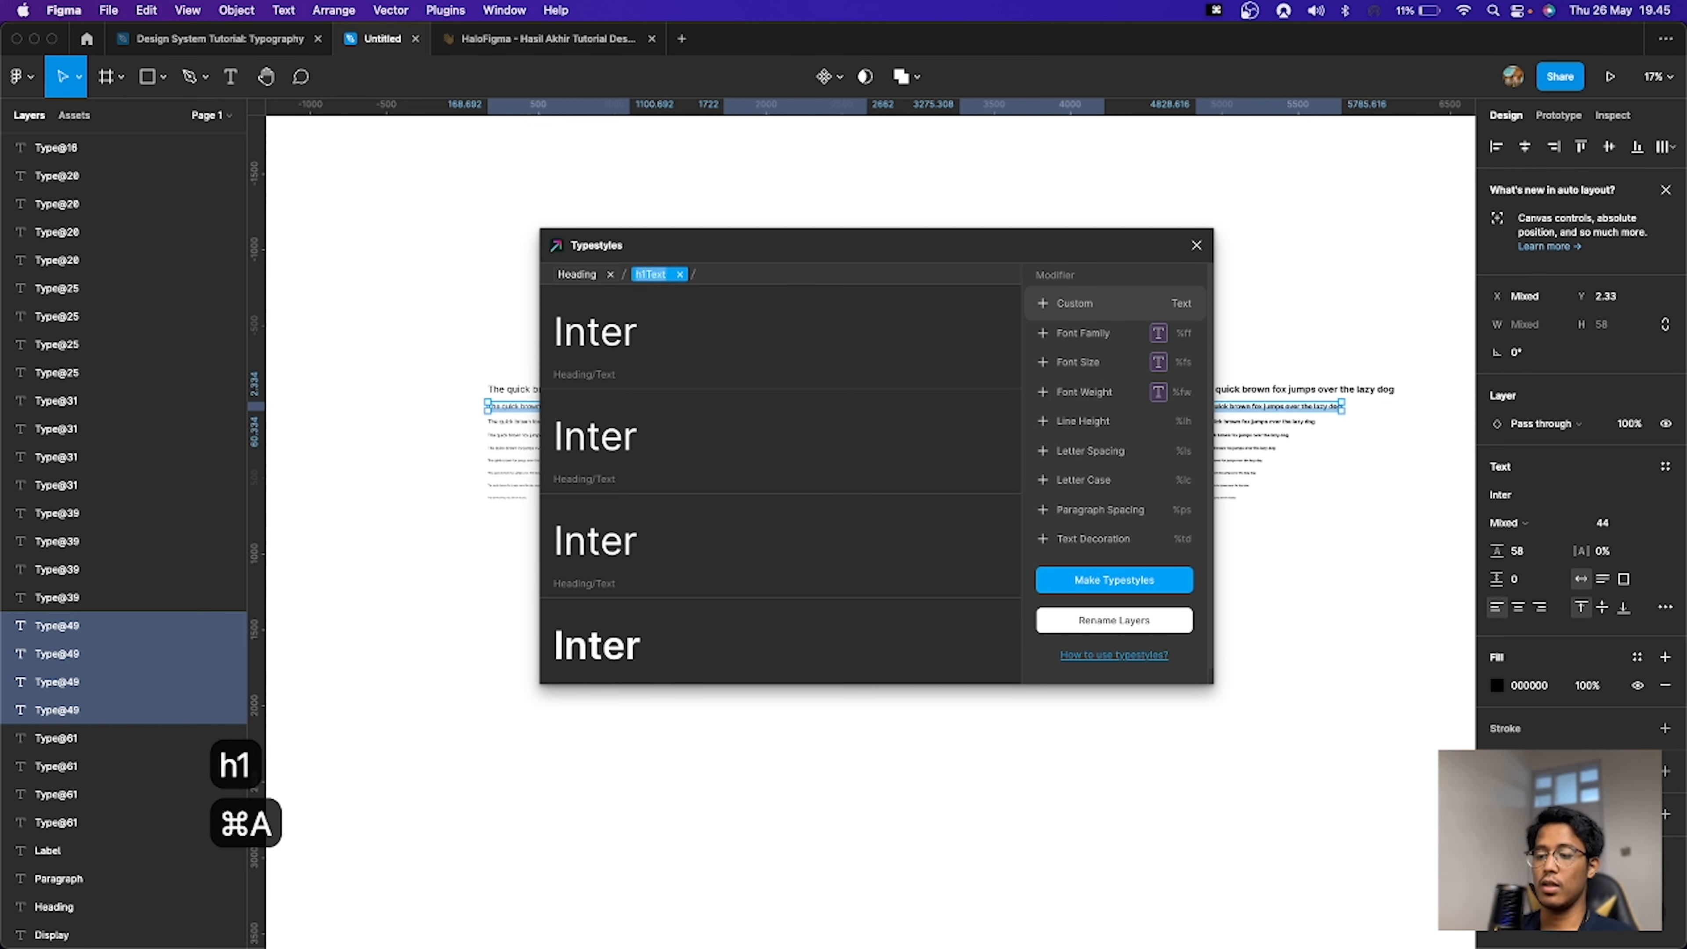
{"action": "type", "text": "h1"}
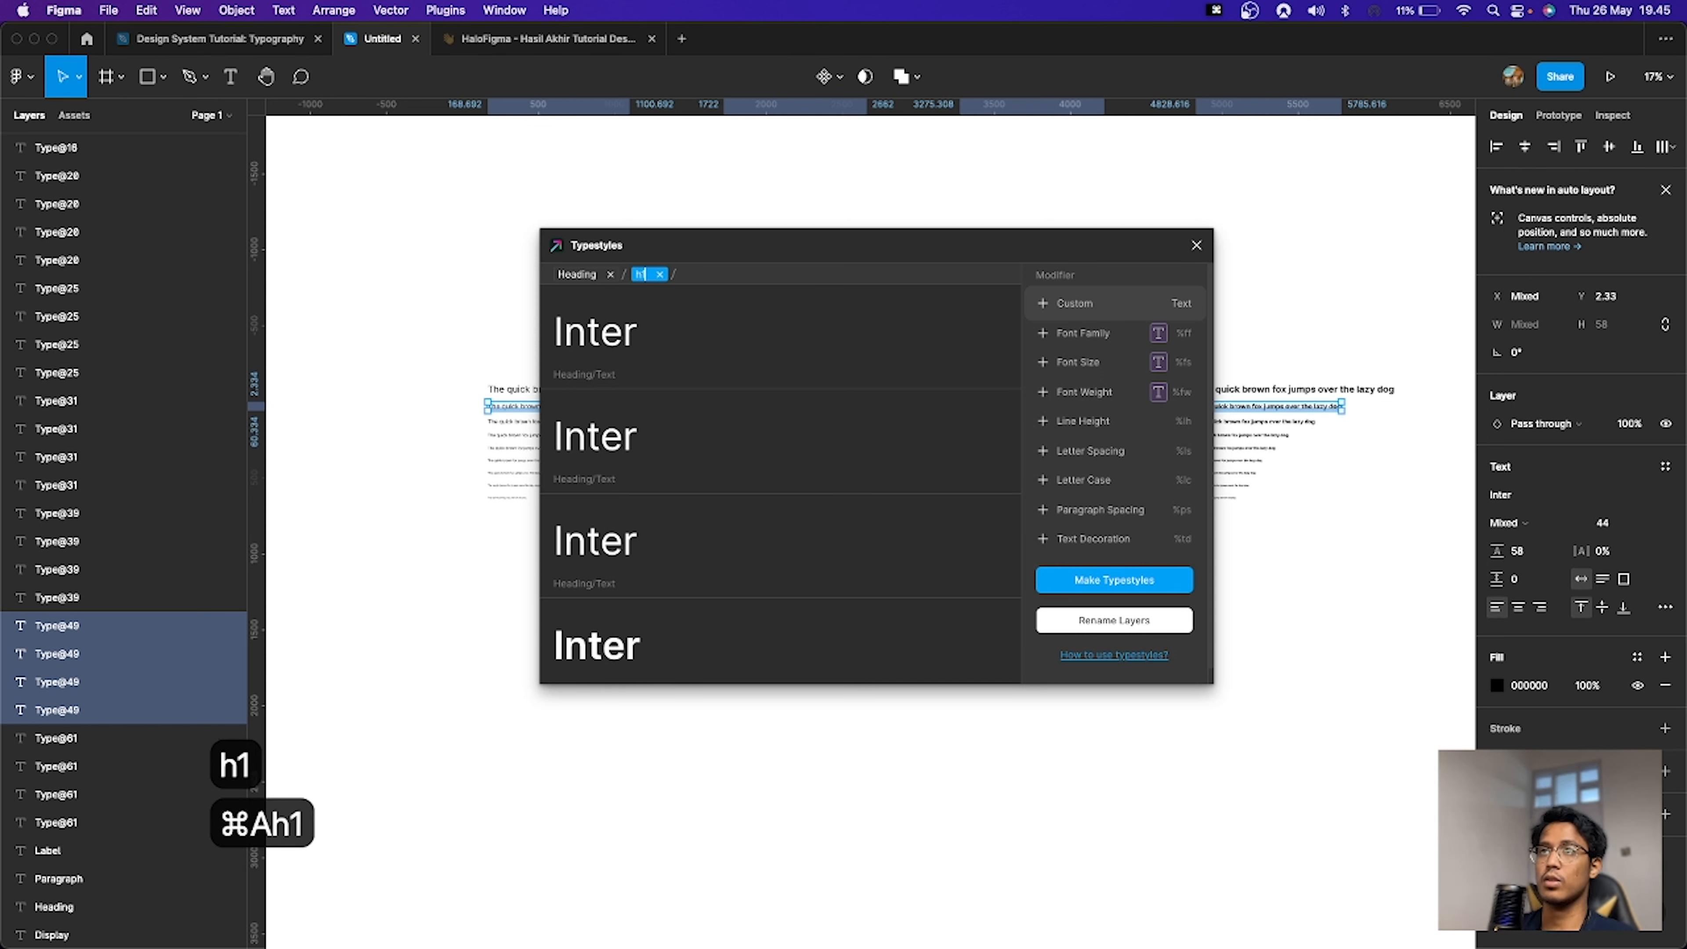
Step: Append a Font Weight modifier to the naming pattern and make the text styles
{"action": "left_click", "coordinate": [1118, 398]}
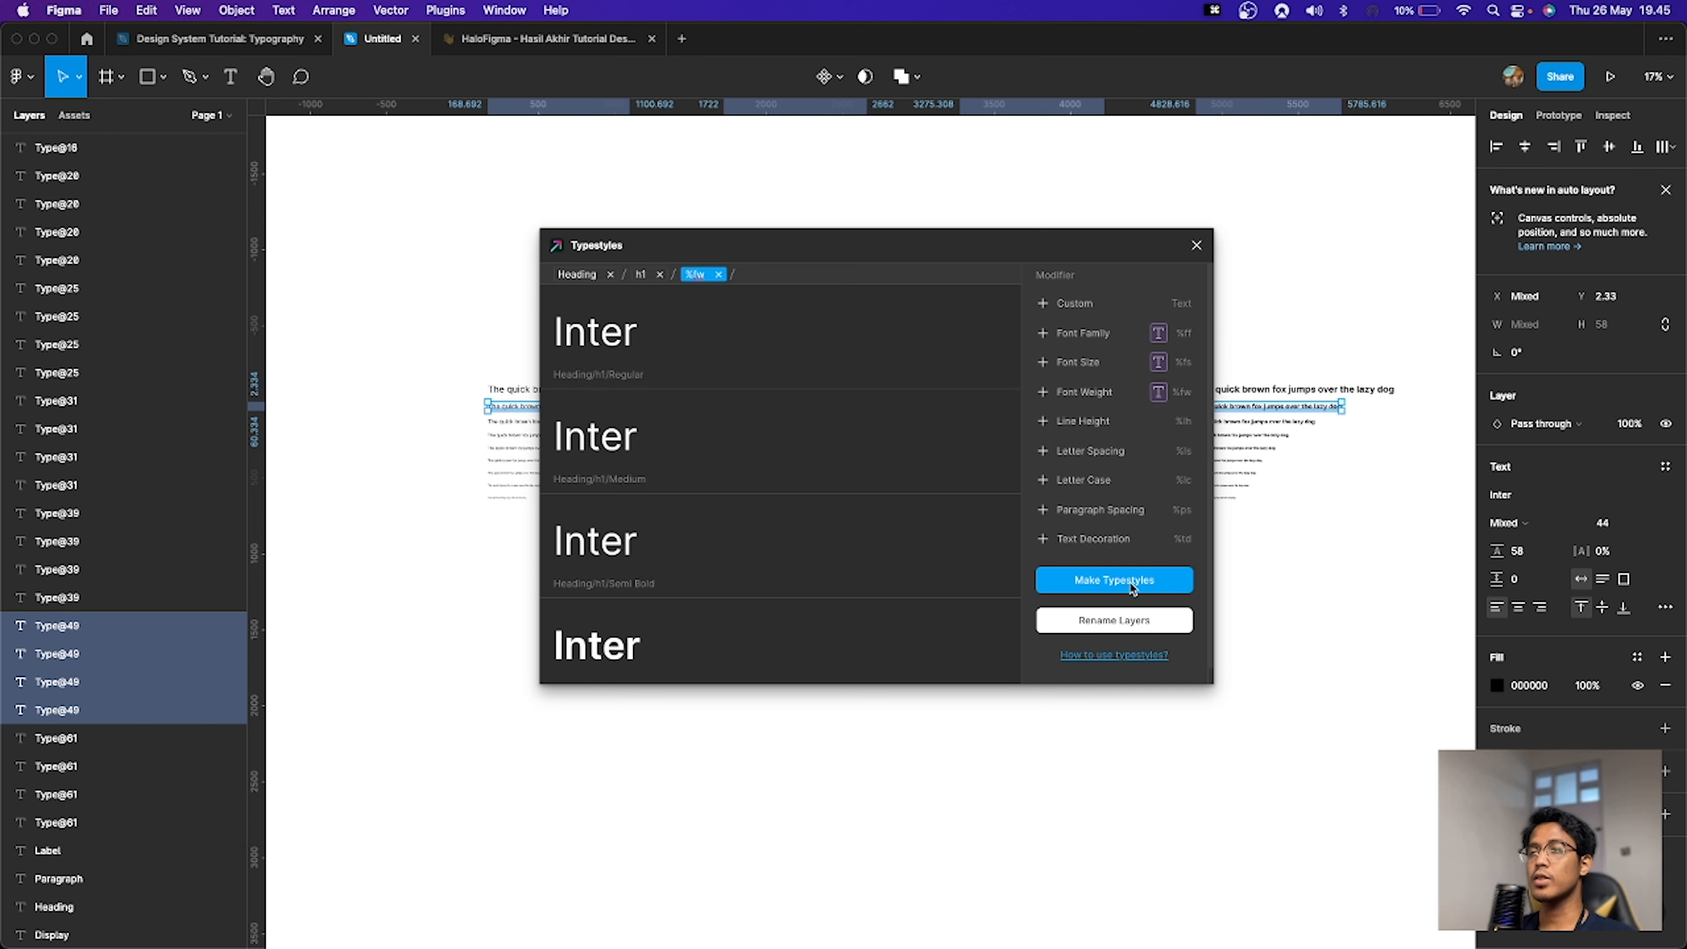
{"action": "left_click", "coordinate": [1114, 581]}
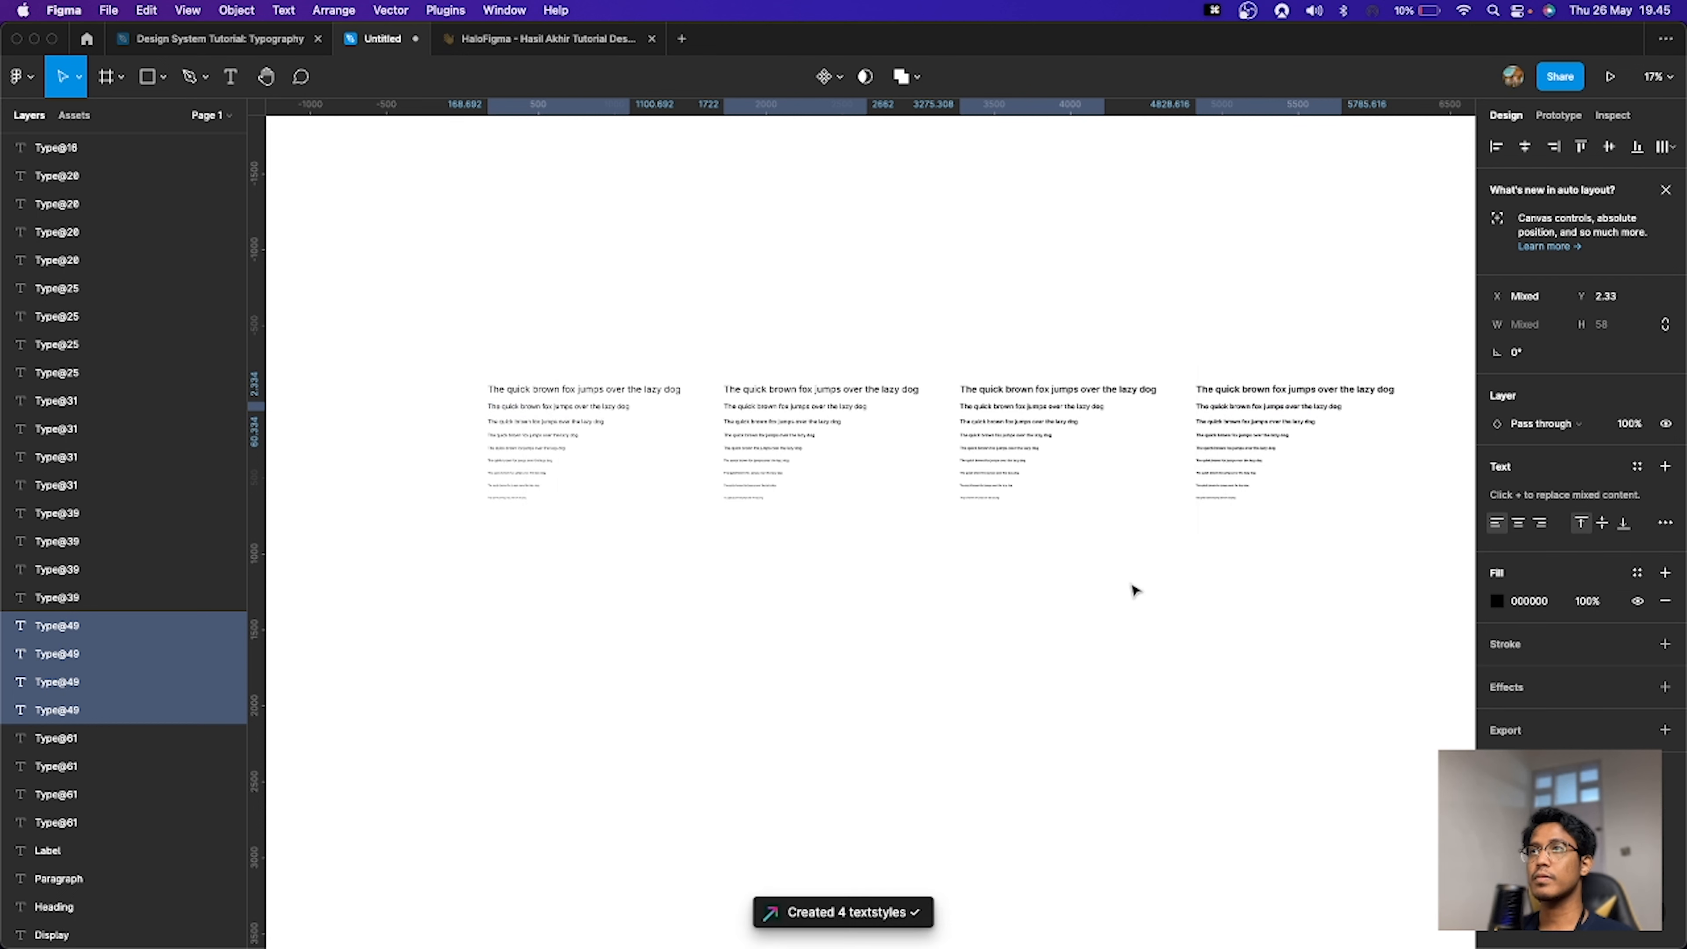
{"action": "left_click", "coordinate": [439, 432]}
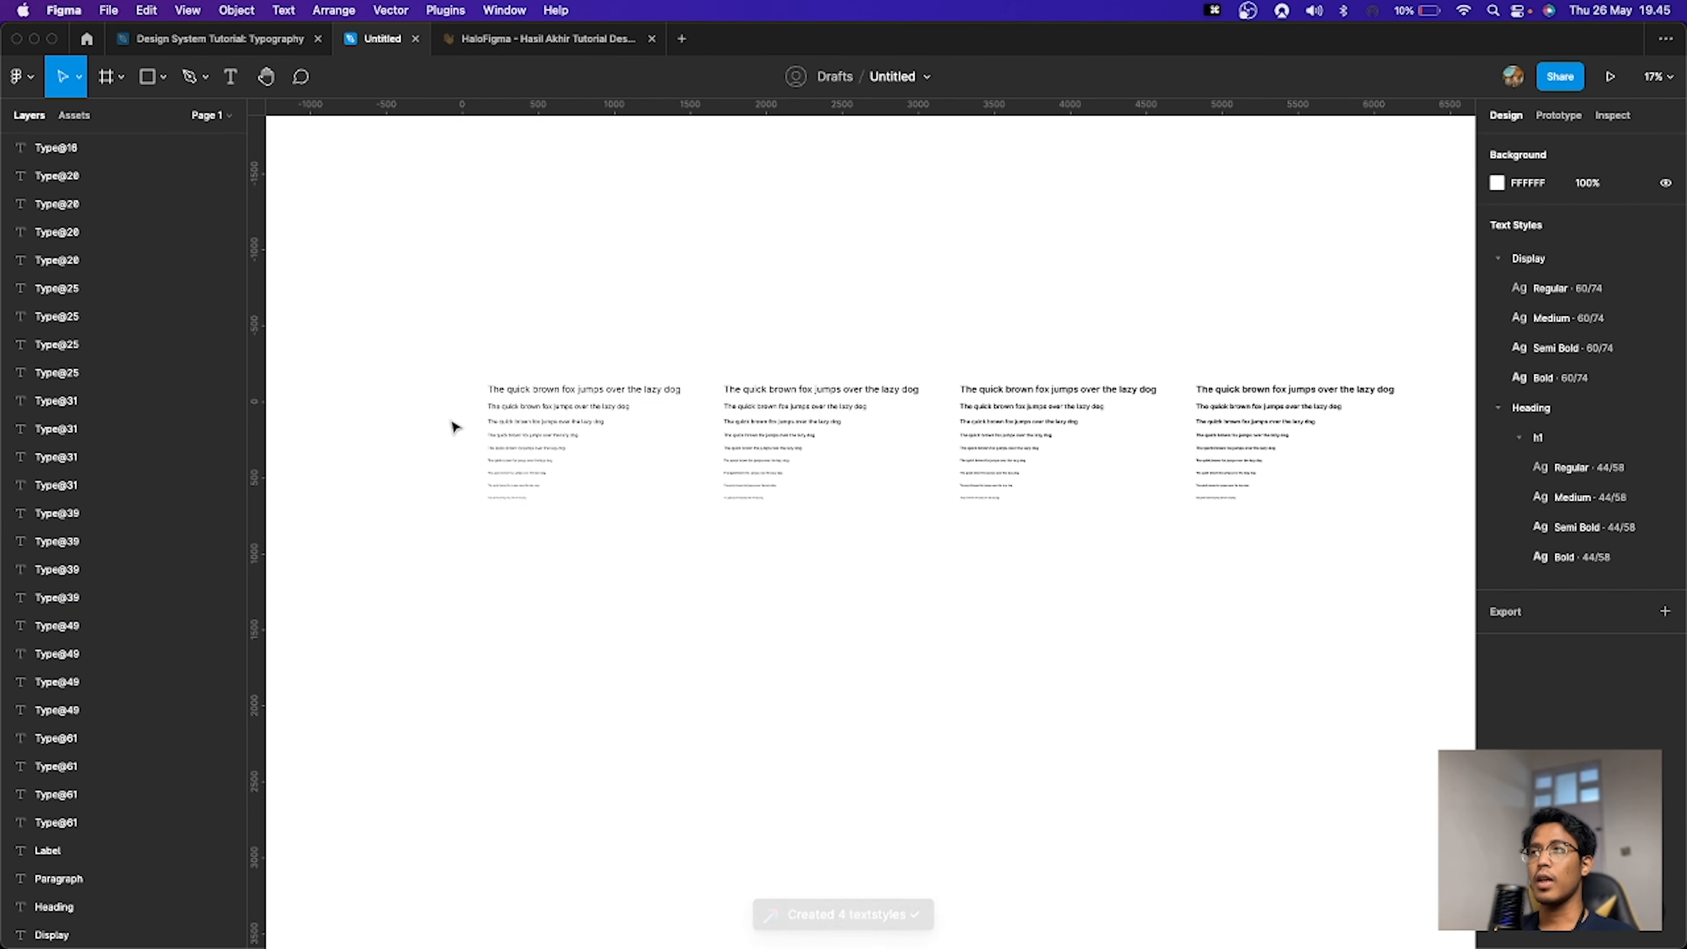
Step: Select the 36 px line in all four weight sets and launch the Typestyles plugin
{"action": "left_click_drag", "start_coordinate": [452, 421], "coordinate": [1254, 431]}
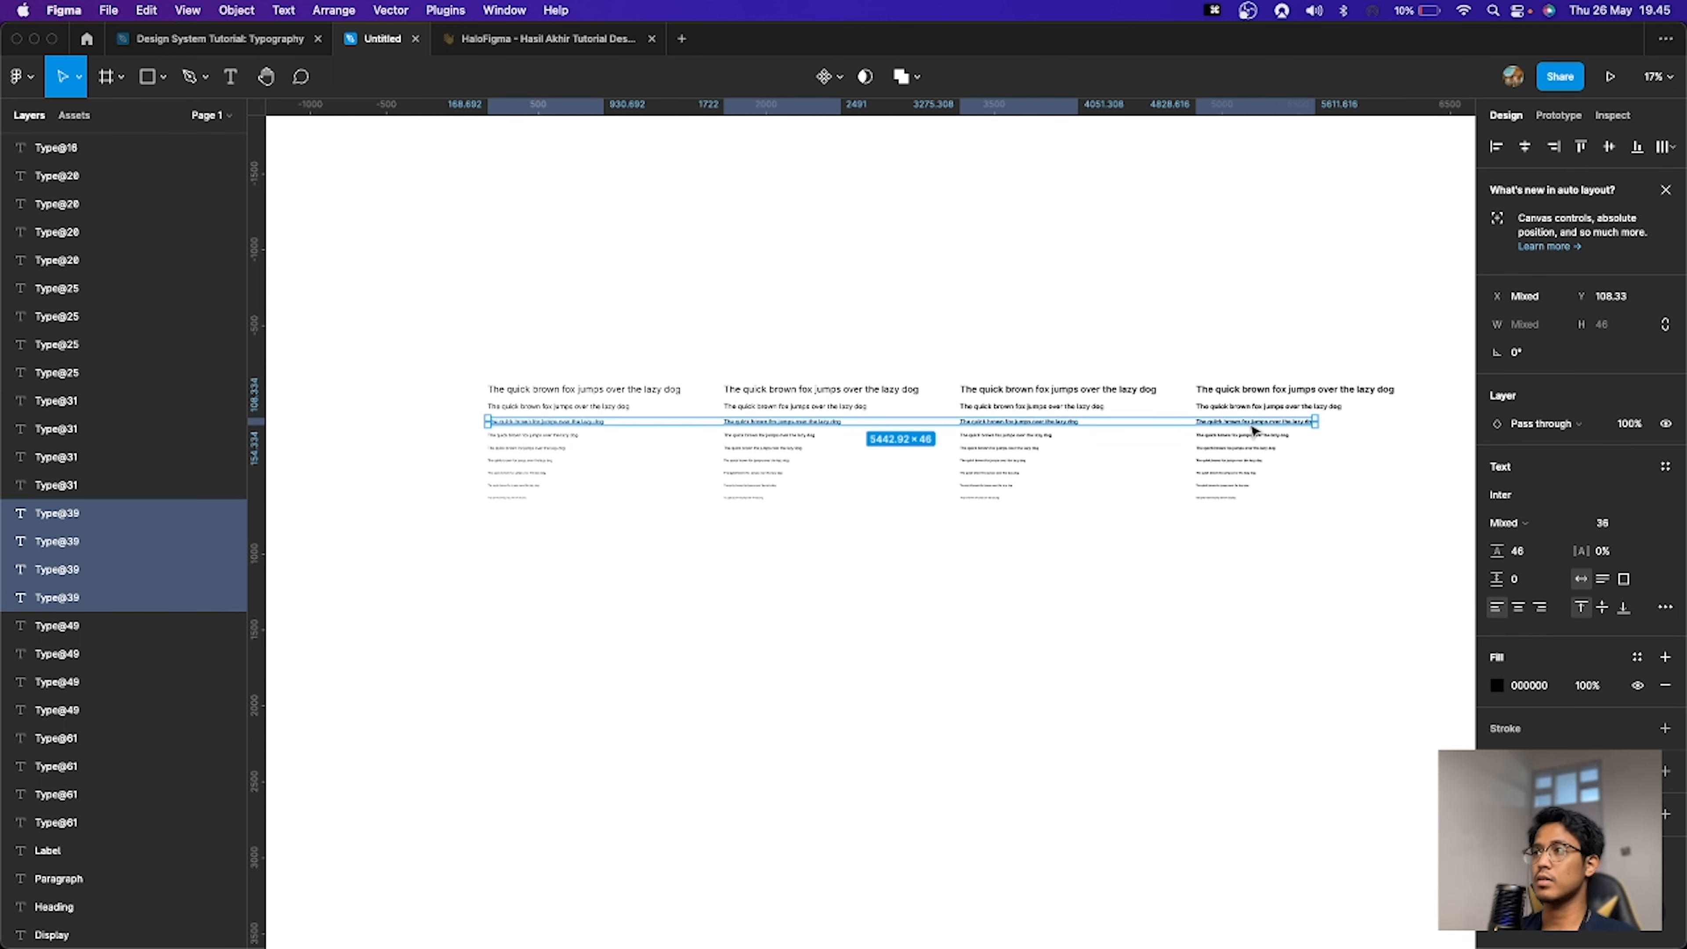
{"action": "key", "text": "super+p"}
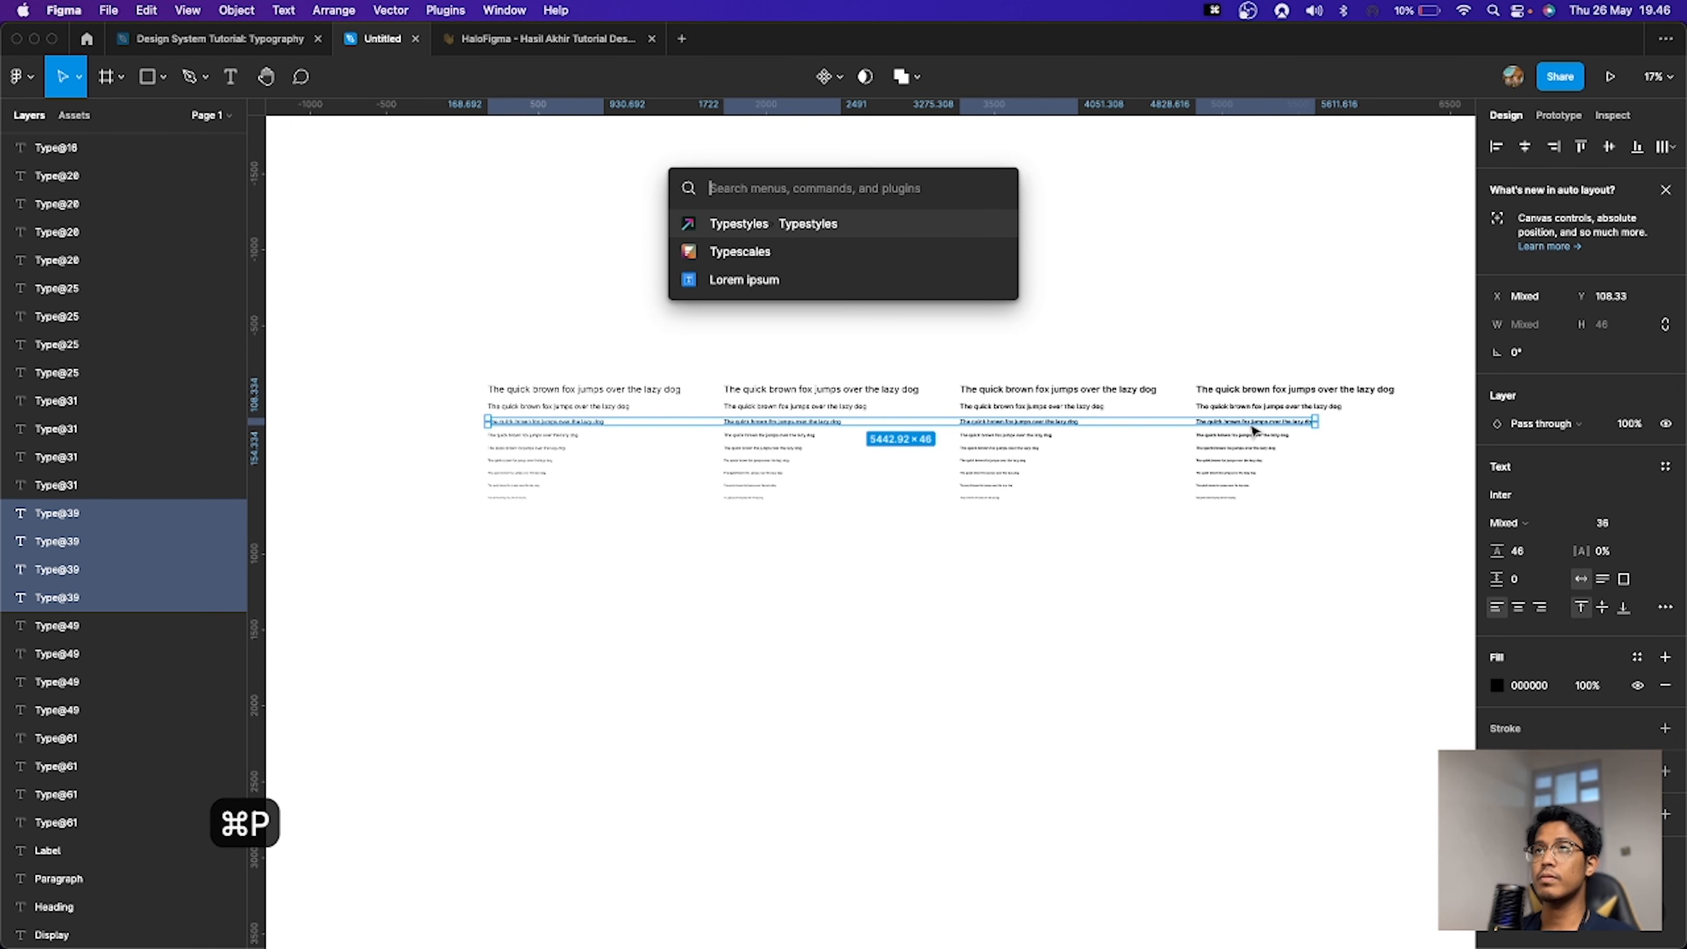
{"action": "key", "text": "Return"}
Step: Add a Custom modifier to the style name and set its text to Heading
{"action": "left_click", "coordinate": [1098, 313]}
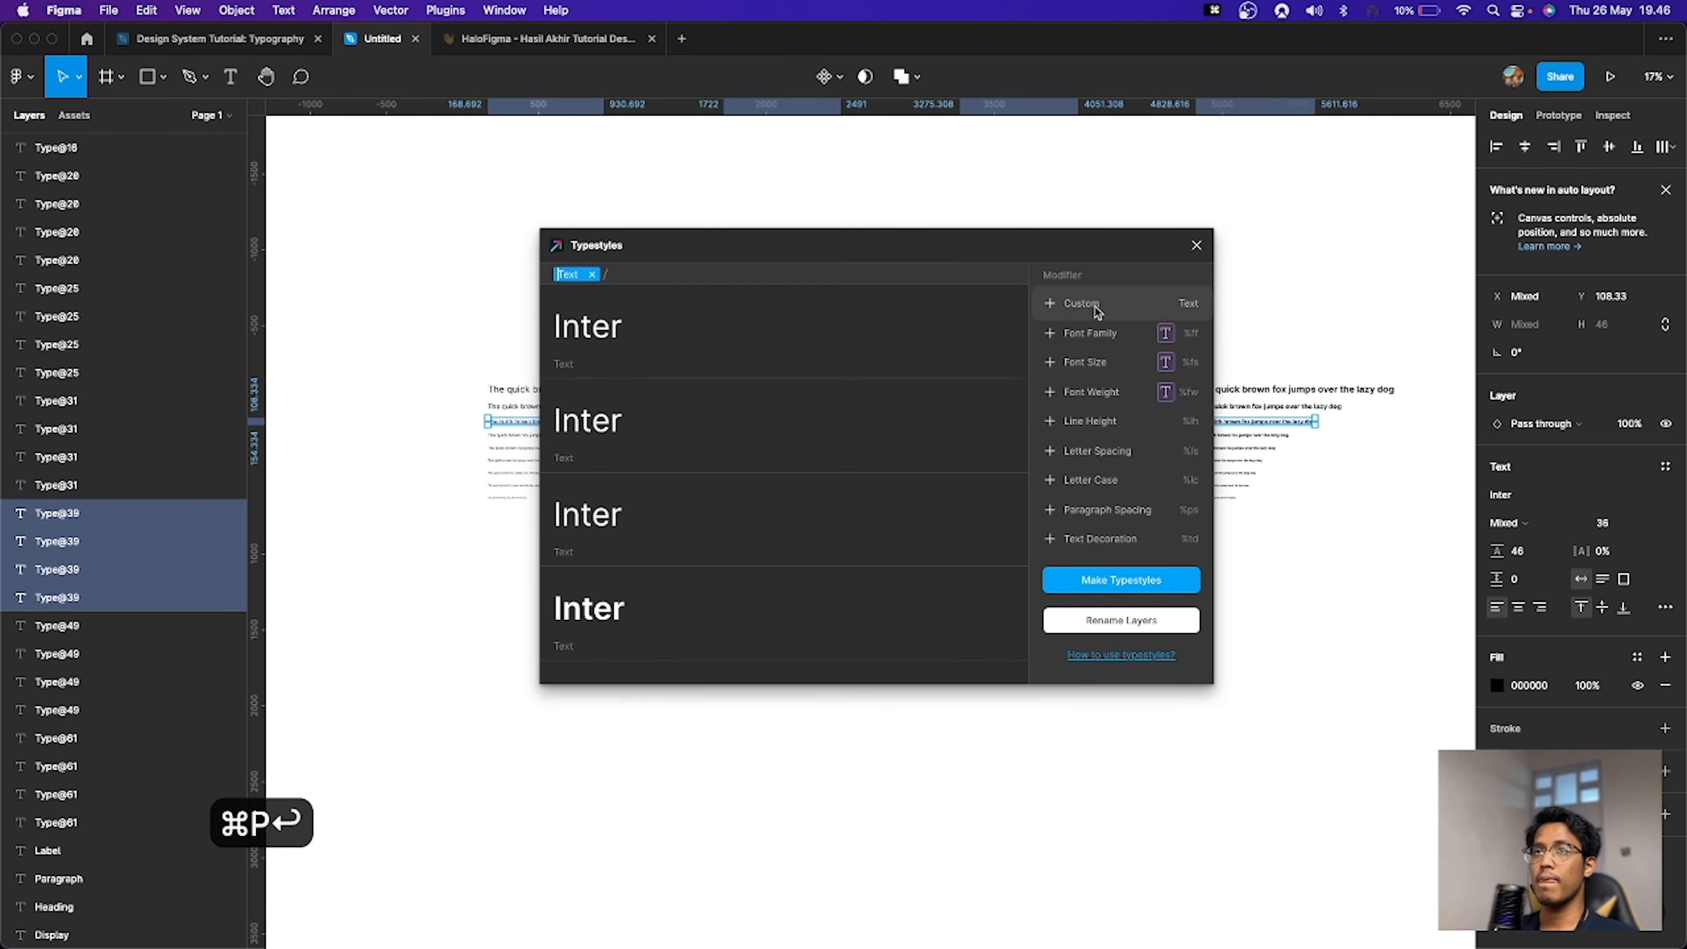
{"action": "key", "text": "super+a"}
{"action": "type", "text": "Heading"}
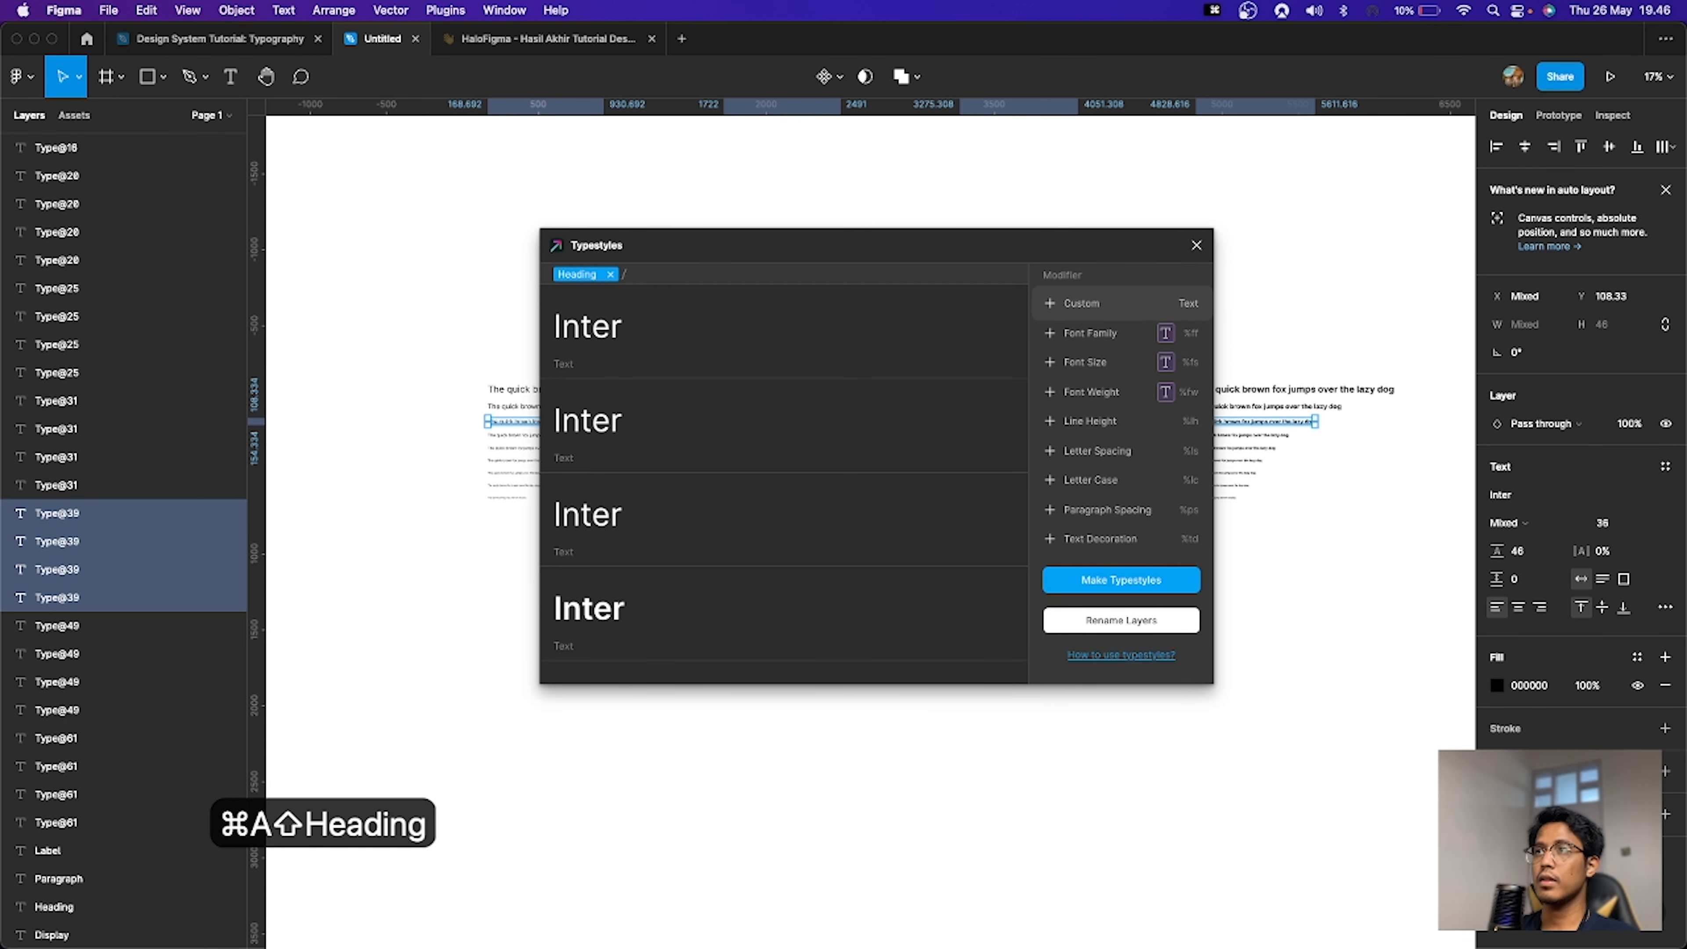
Step: Add a second Custom modifier set to h2, append a Font Weight modifier, and make the text styles
{"action": "left_click", "coordinate": [1096, 311]}
{"action": "key", "text": "super+a"}
{"action": "type", "text": "H"}
{"action": "key", "text": "BackSpace"}
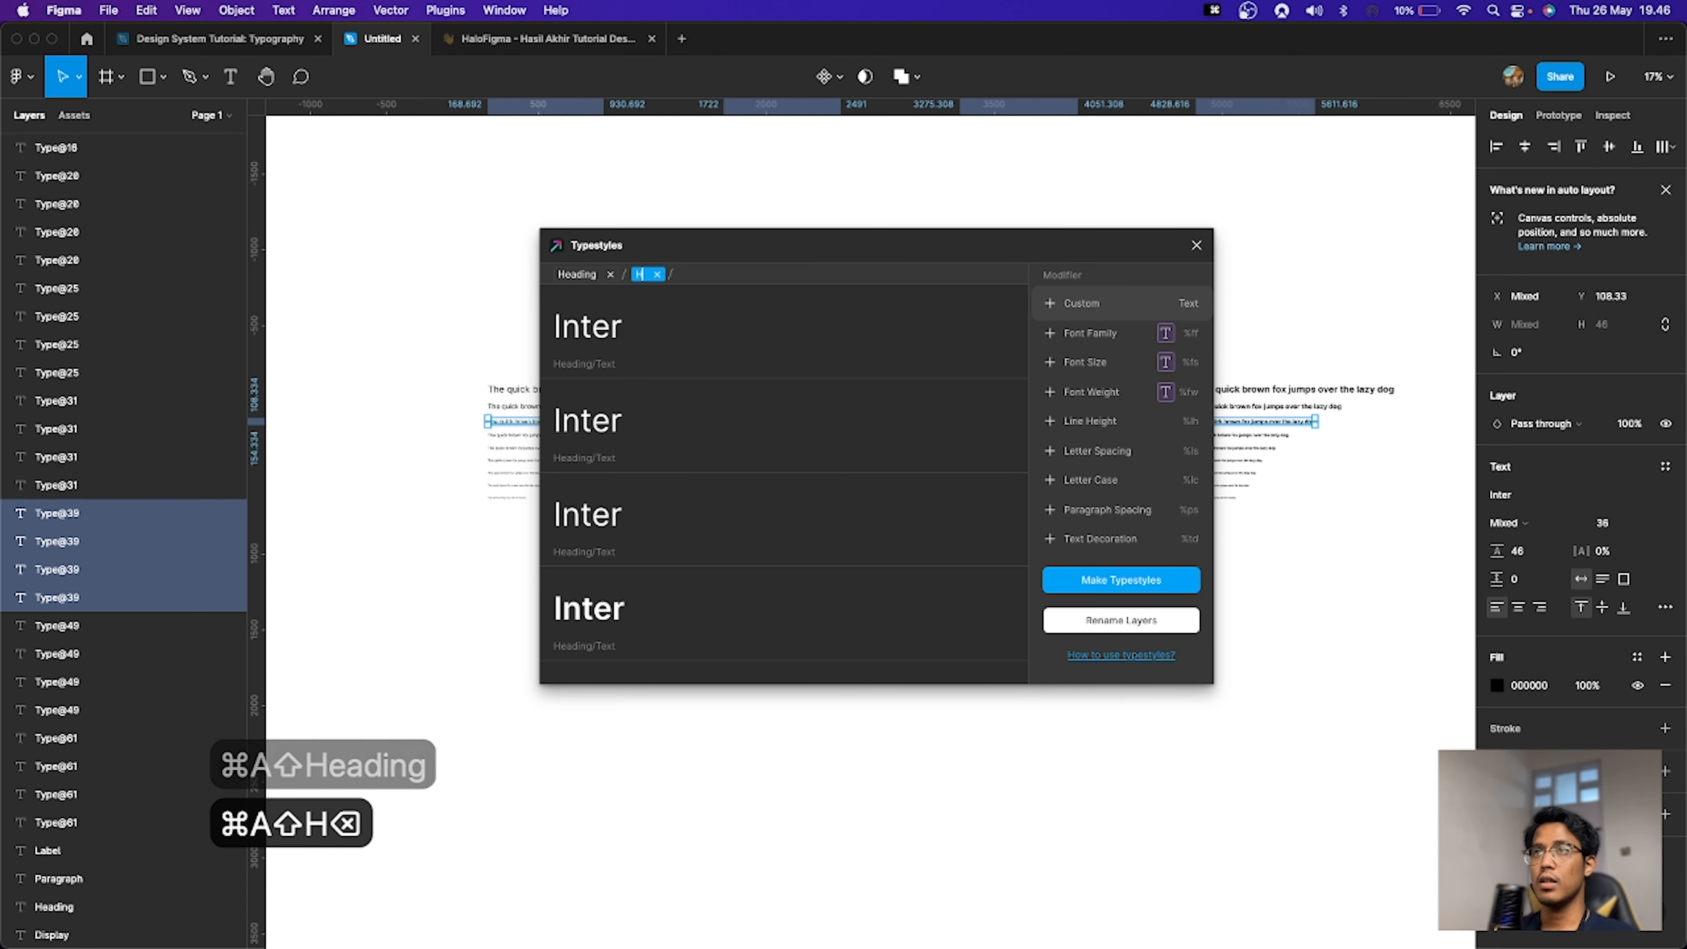
{"action": "type", "text": "h2"}
{"action": "left_click", "coordinate": [1111, 391]}
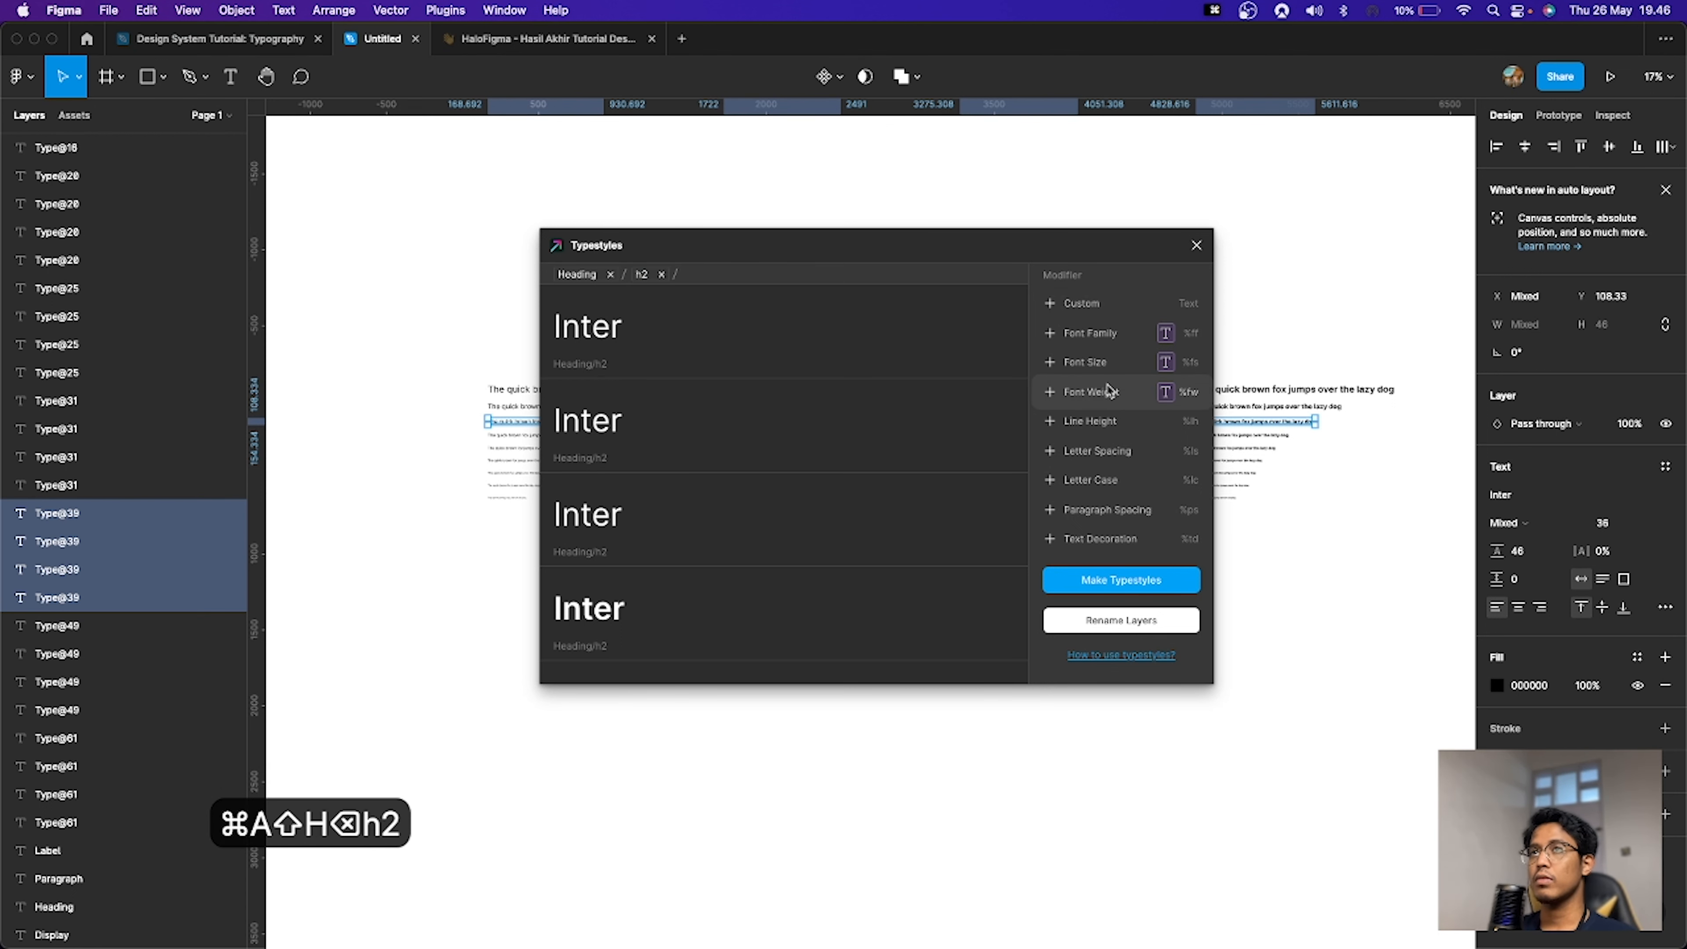
{"action": "left_click", "coordinate": [1136, 582]}
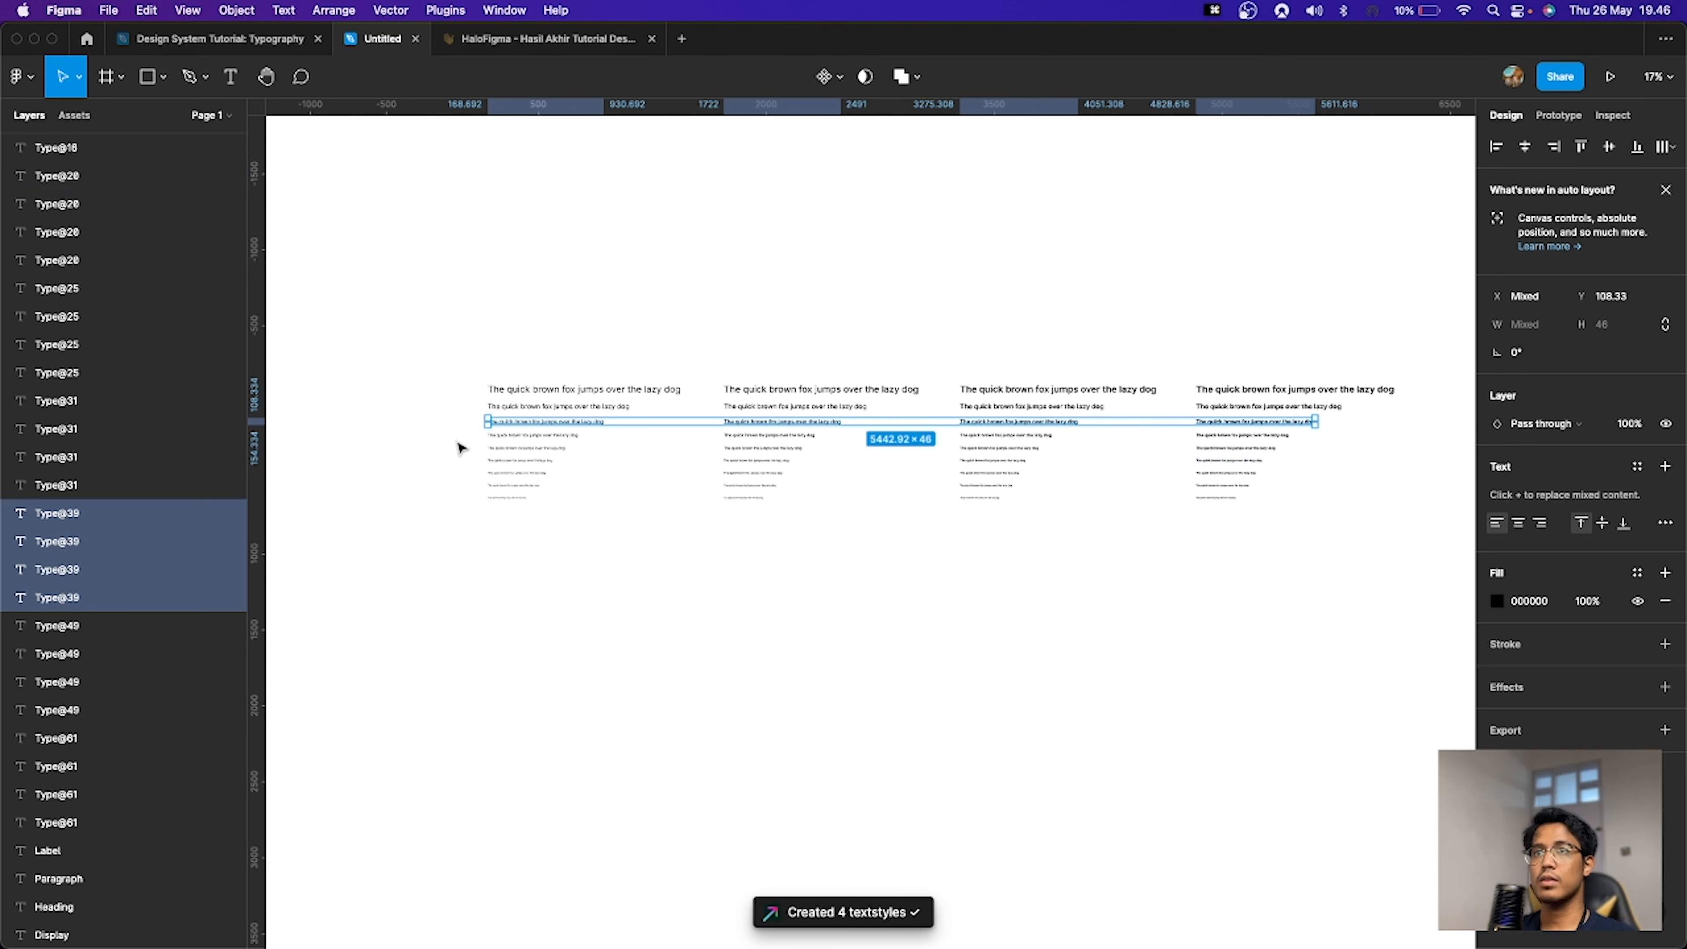
Step: Select the 28 px line in all four weight sets and launch the Typestyles plugin
{"action": "left_click_drag", "start_coordinate": [460, 433], "coordinate": [1261, 437]}
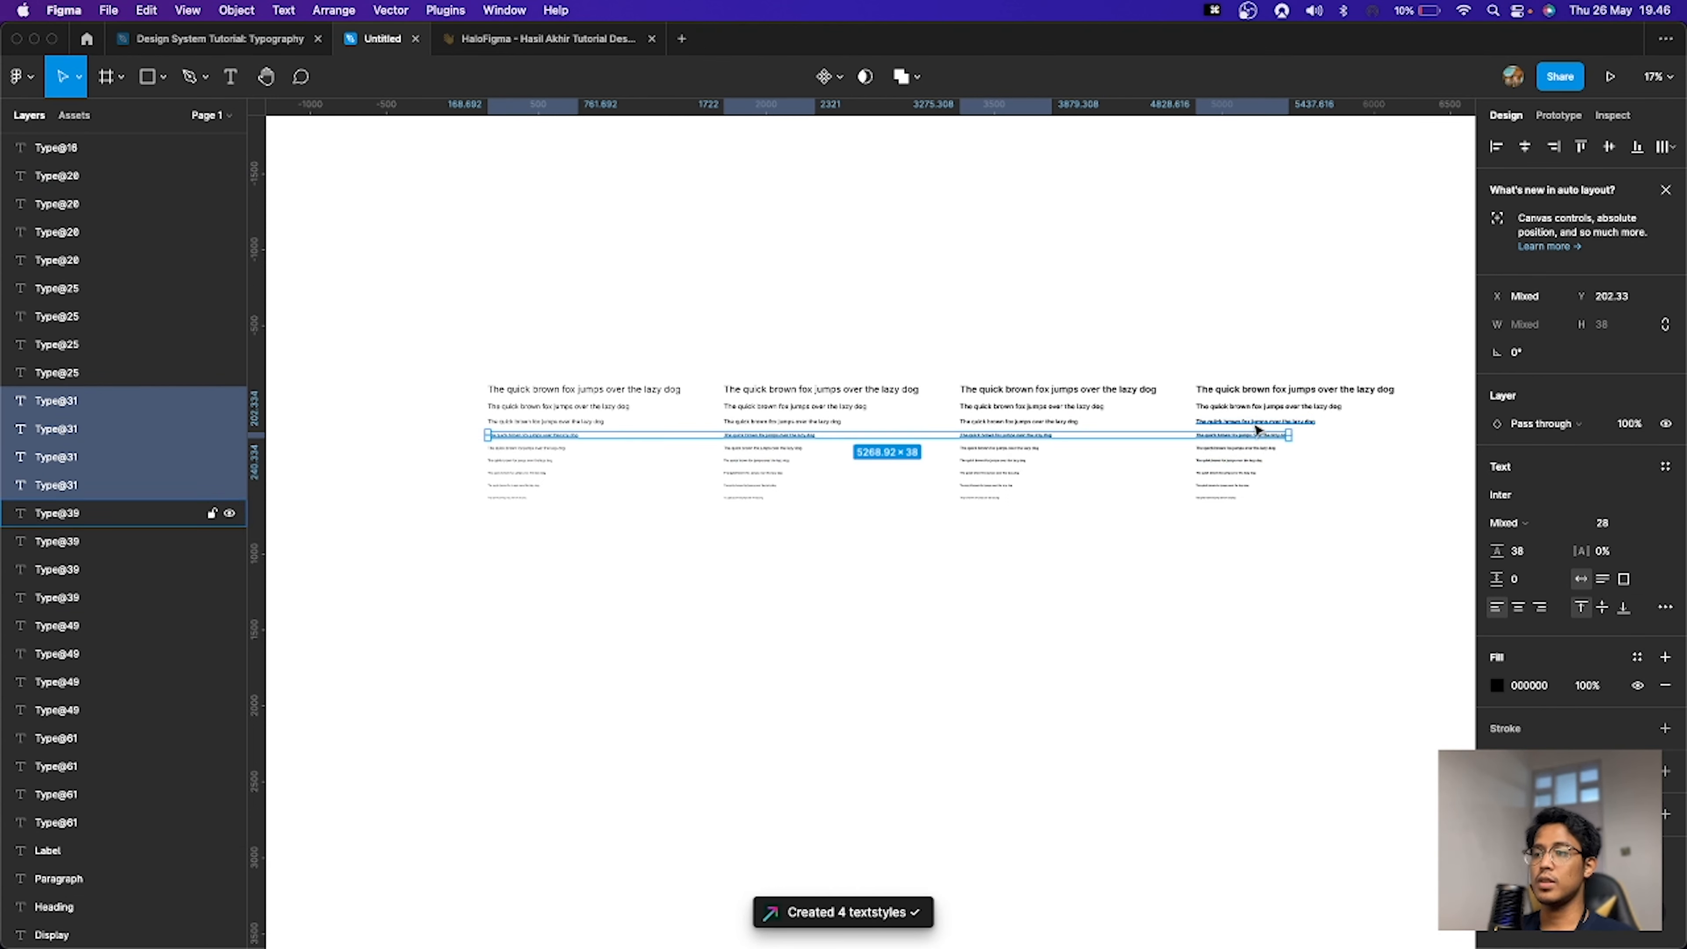
{"action": "key", "text": "super+p"}
{"action": "key", "text": "Return"}
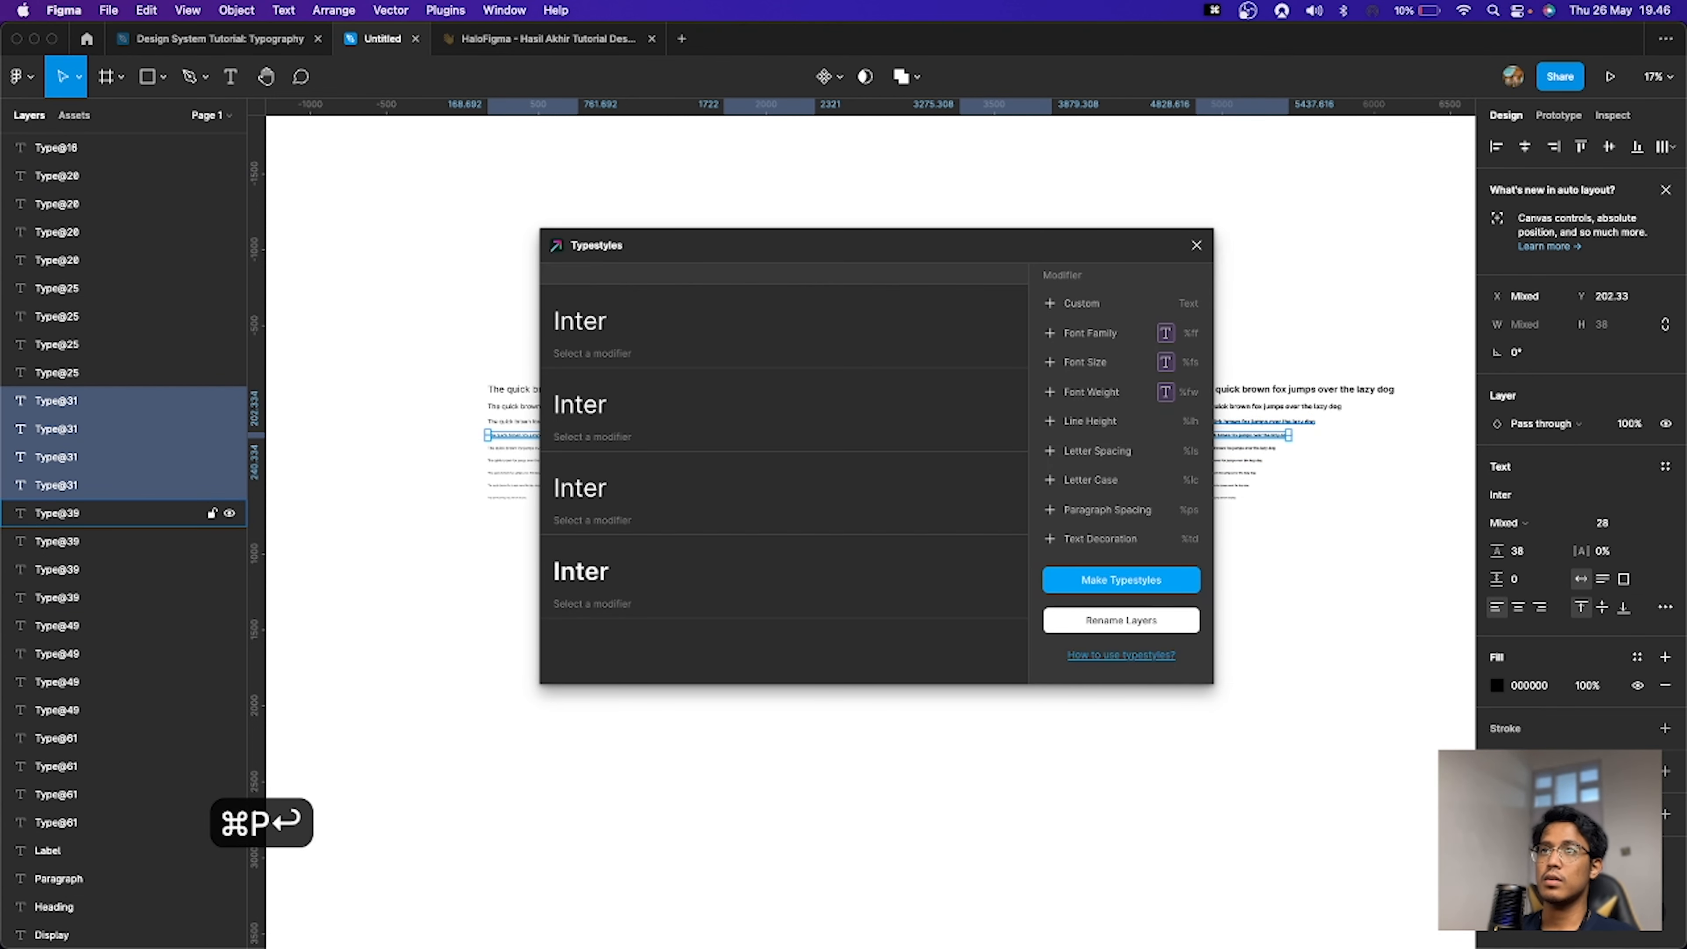
Step: Set the style name's Custom modifier text to Heading
{"action": "key", "text": "super+a"}
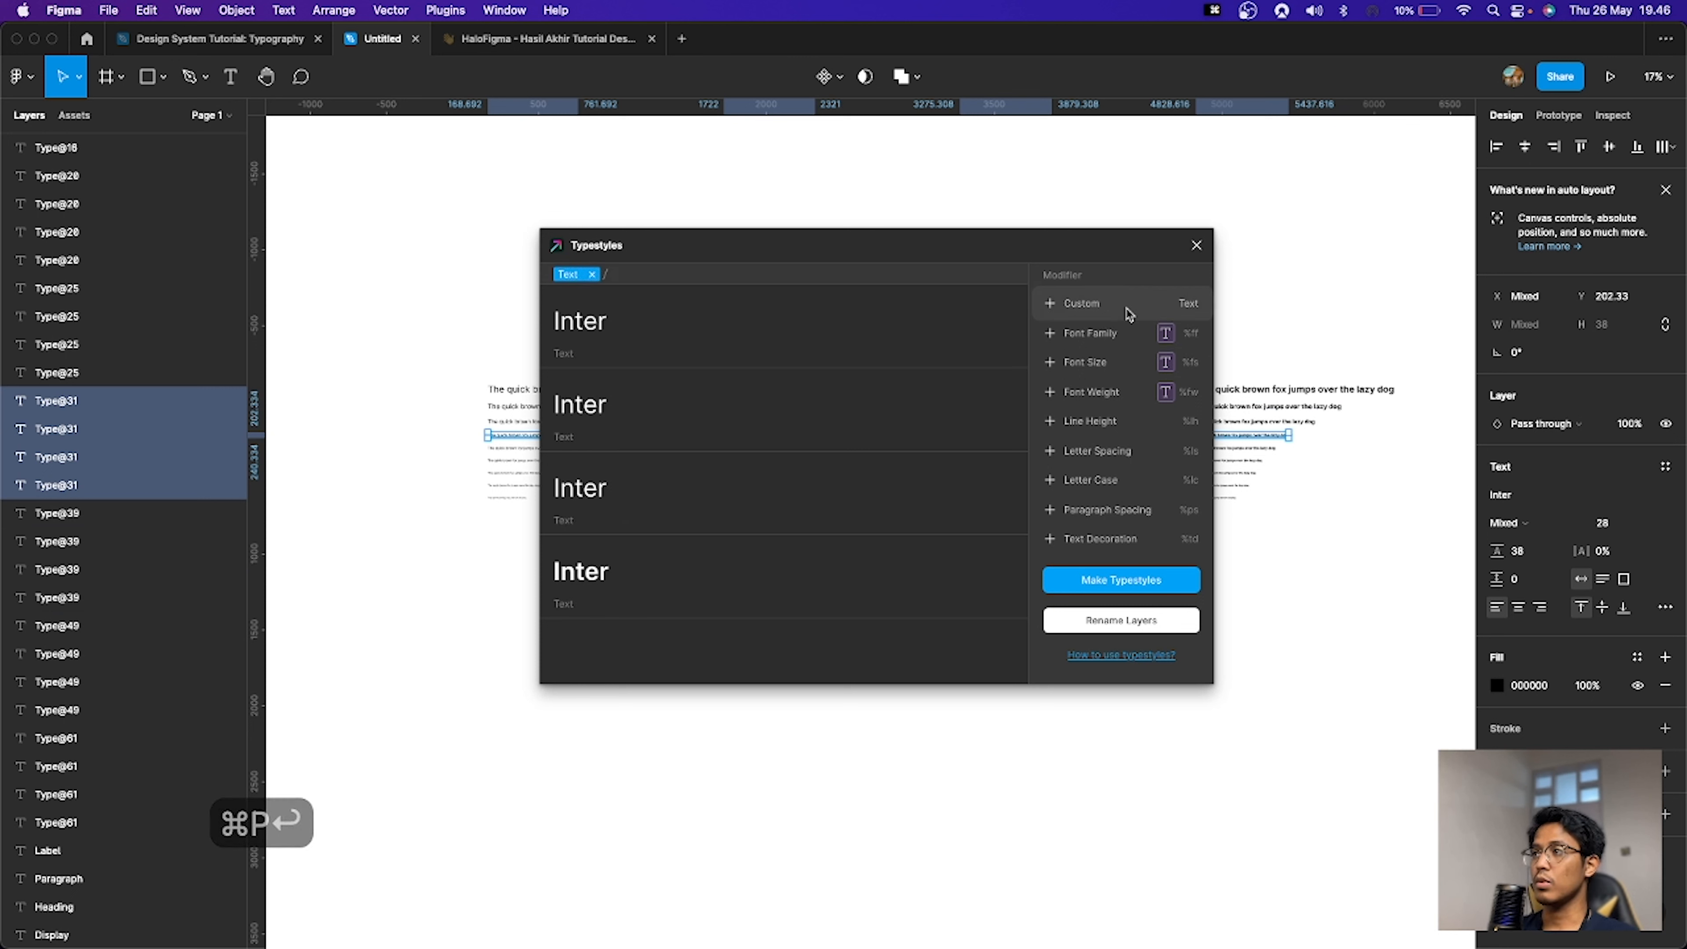
{"action": "type", "text": "Heading"}
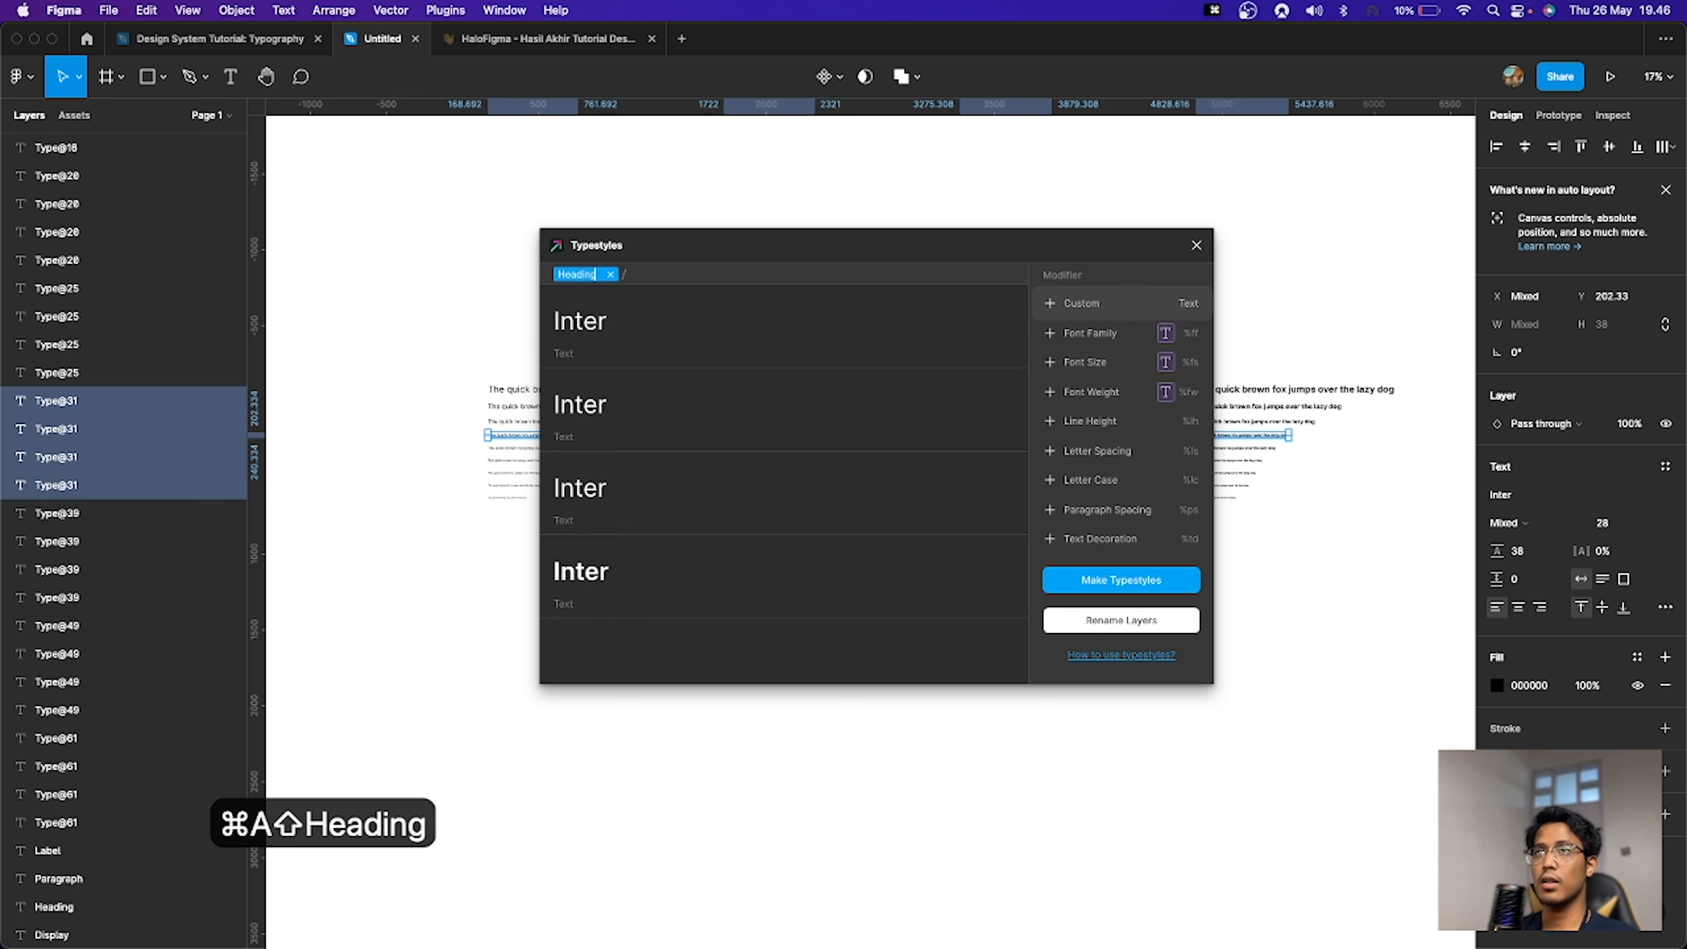
Step: Add a second Custom modifier set to h3, append a Font Weight modifier, and make the text styles
{"action": "left_click", "coordinate": [1128, 310]}
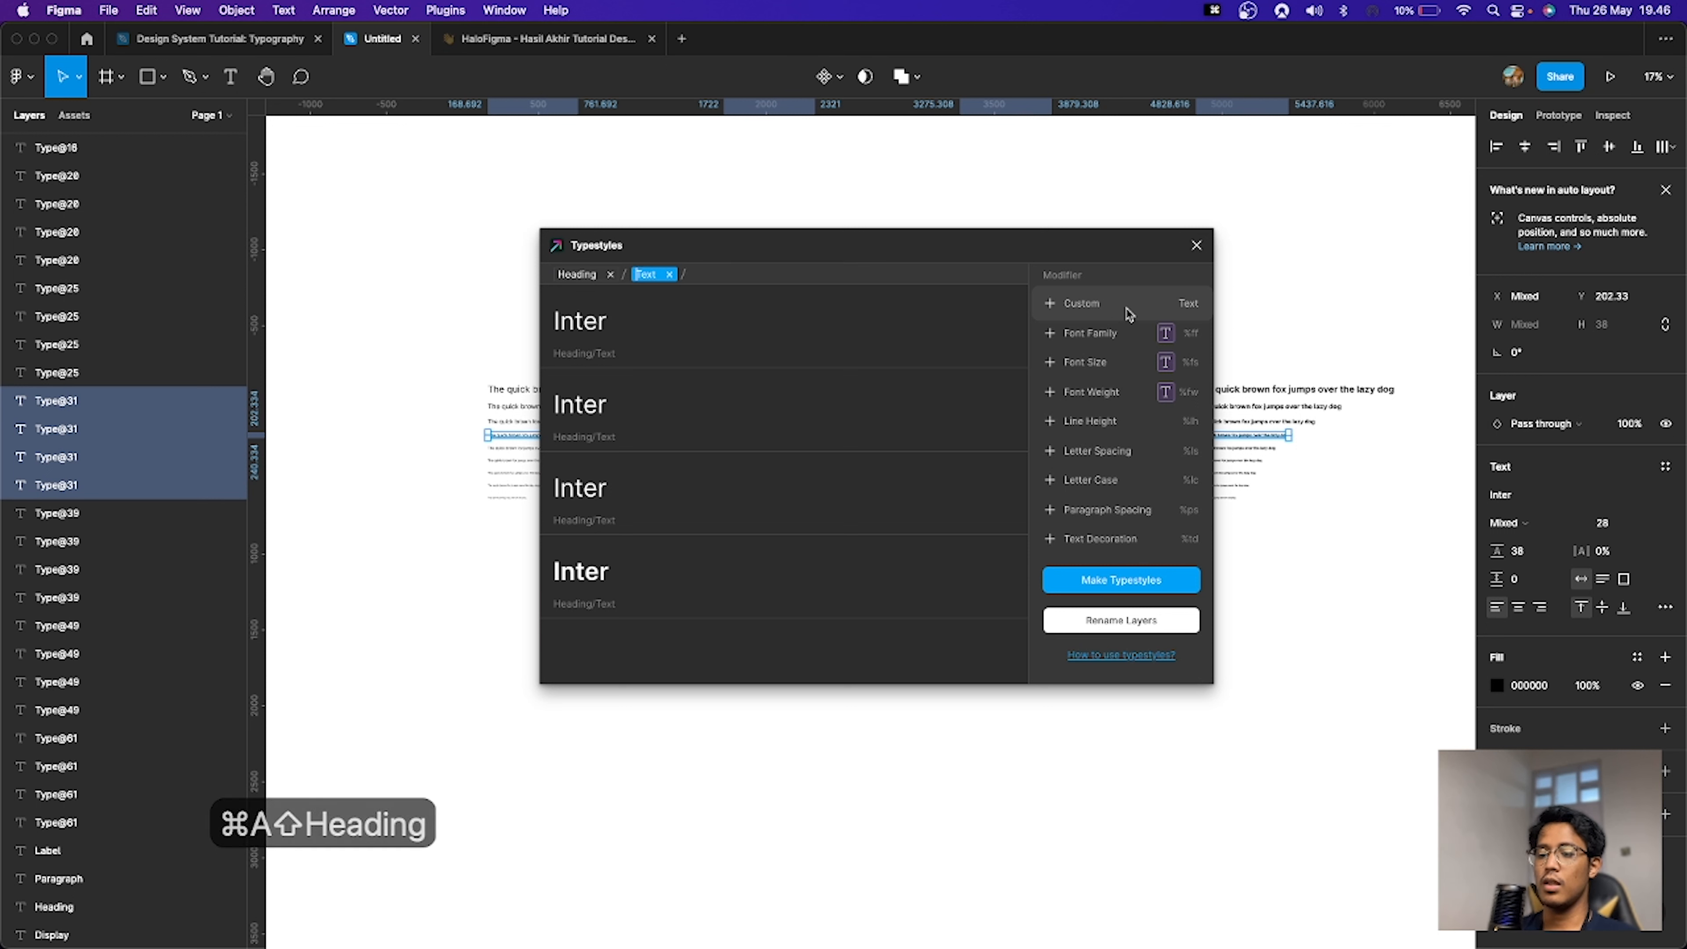
{"action": "type", "text": "h3"}
{"action": "key", "text": "super+a"}
{"action": "type", "text": "h3"}
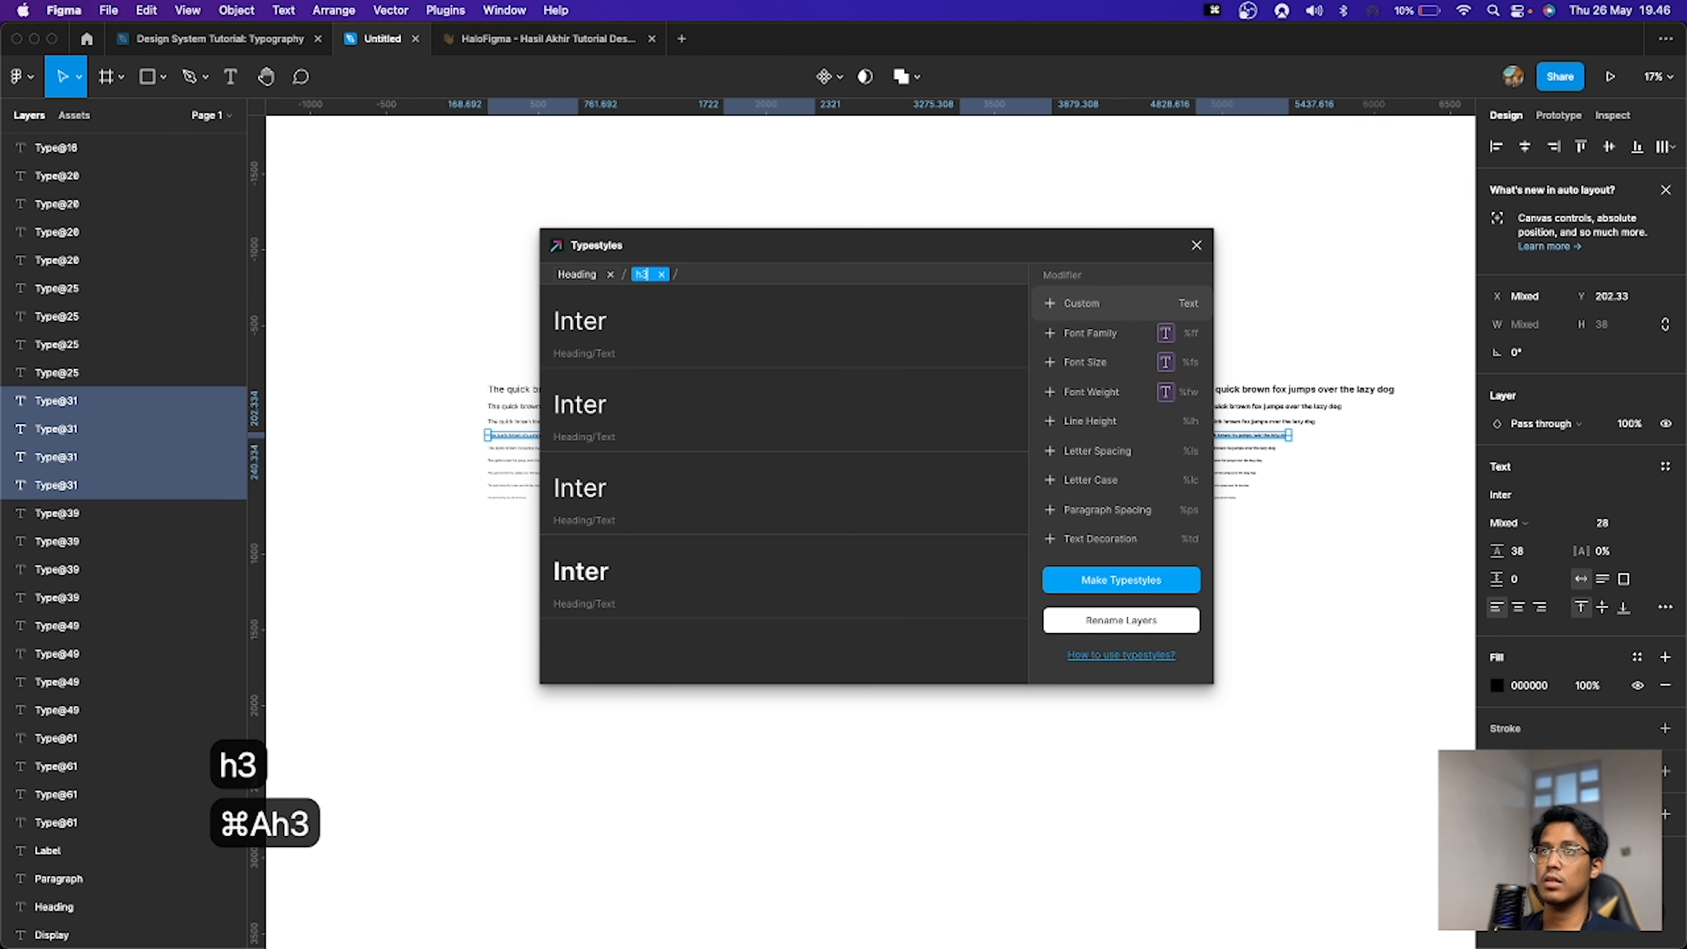
{"action": "left_click", "coordinate": [1129, 391]}
{"action": "left_click", "coordinate": [1120, 578]}
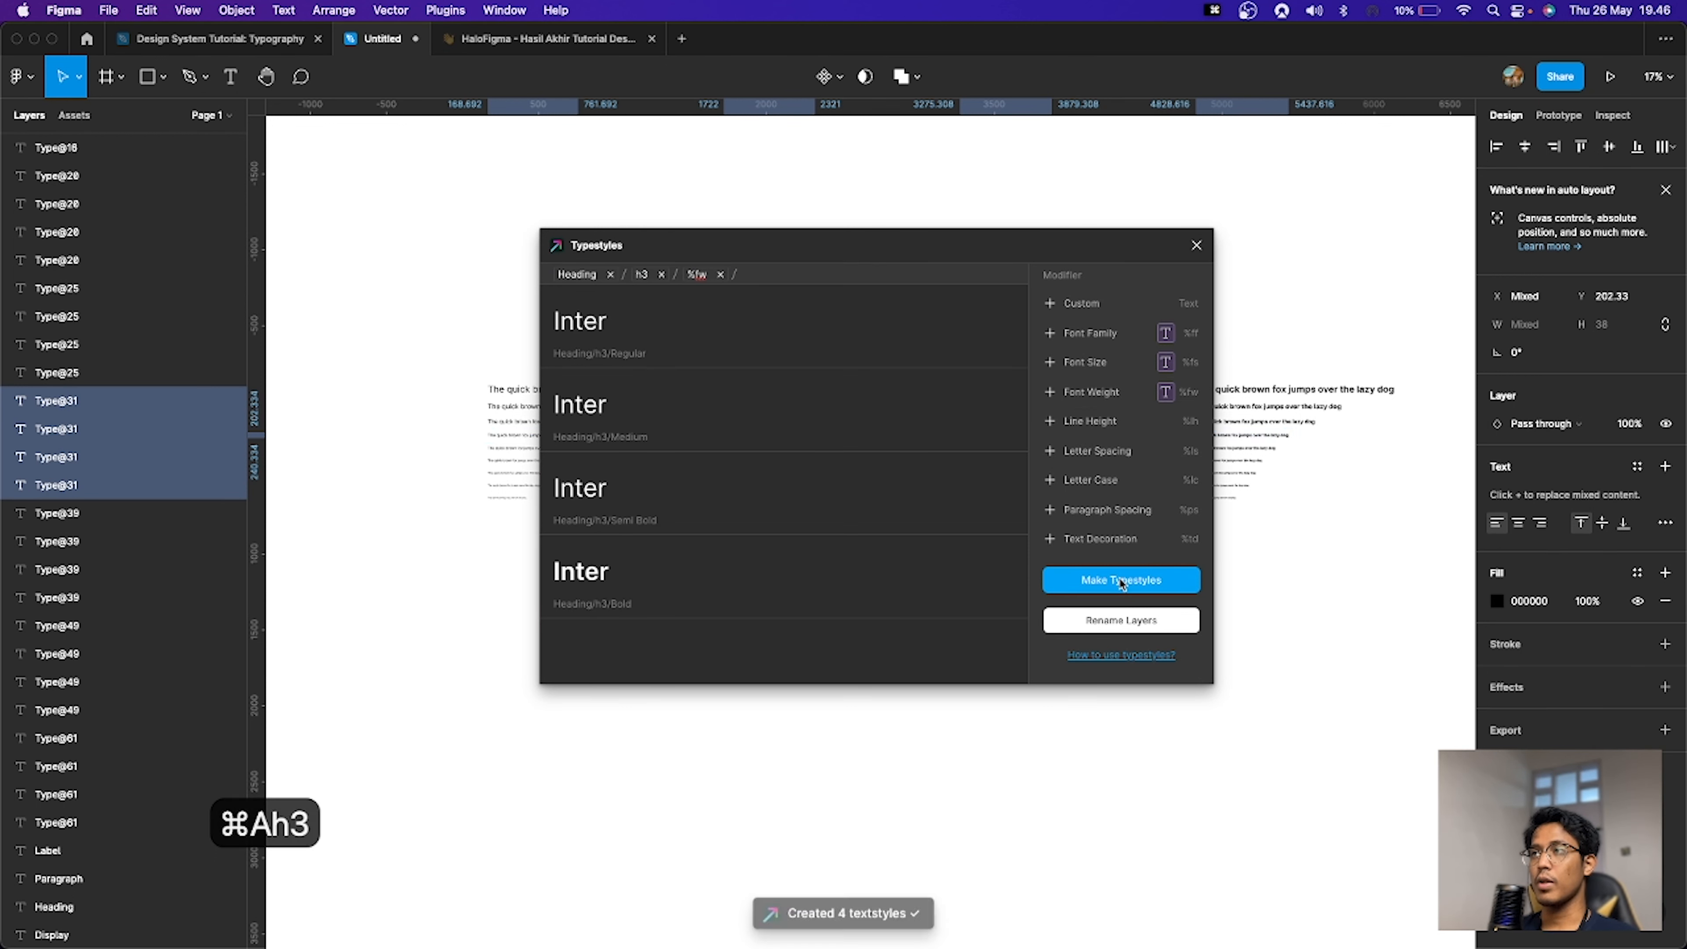
Step: Select the 24 px line in all four weight sets and launch the Typestyles plugin
{"action": "left_click_drag", "start_coordinate": [465, 455], "coordinate": [1284, 450]}
{"action": "key", "text": "super+p"}
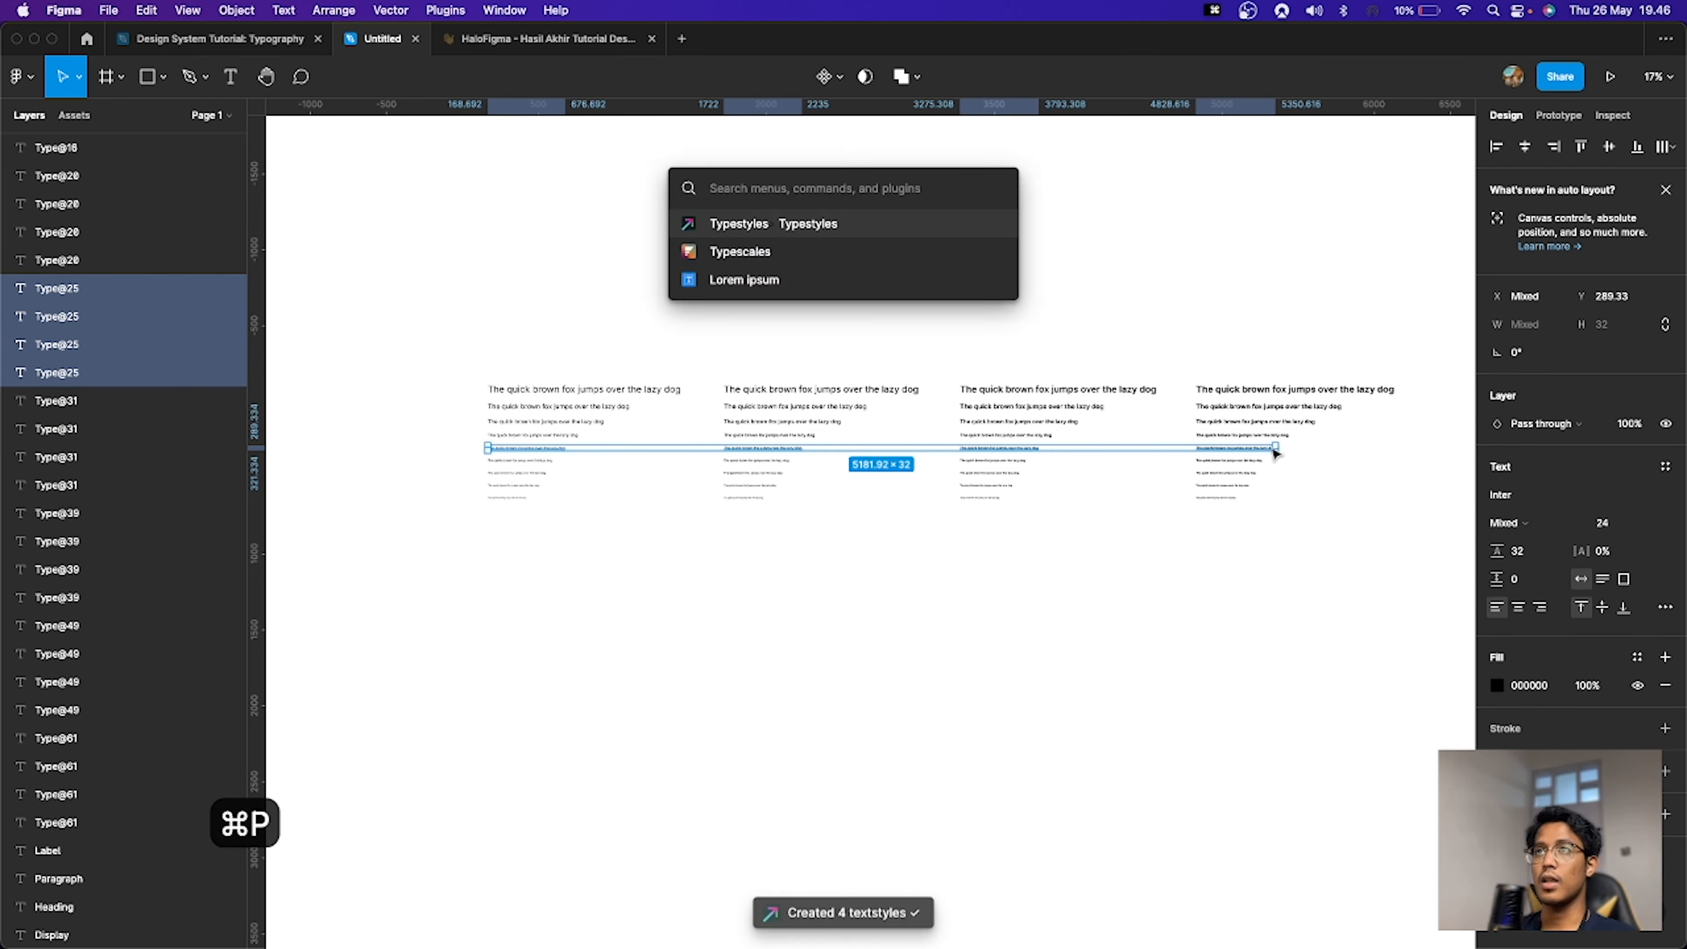
{"action": "key", "text": "Return"}
Step: Add a Custom modifier to the style name and set its text to Heading
{"action": "left_click", "coordinate": [1082, 303]}
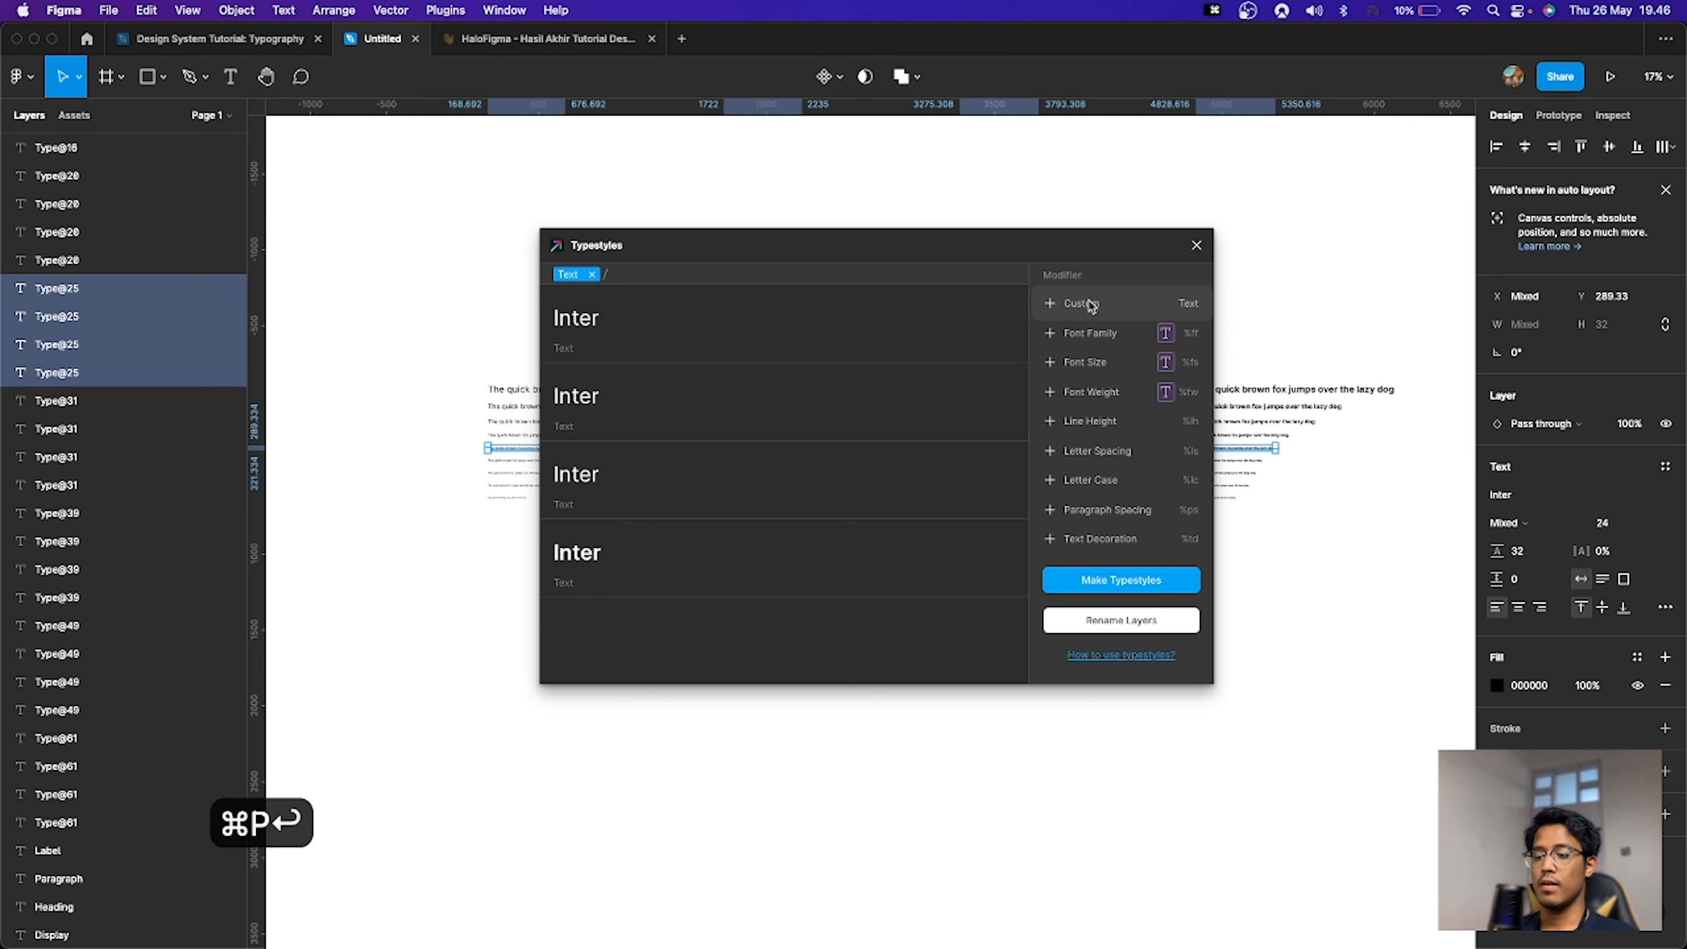
{"action": "key", "text": "super+a"}
{"action": "type", "text": "Heading"}
Step: Add a second Custom modifier set to h4 and make the text styles
{"action": "left_click", "coordinate": [1089, 305]}
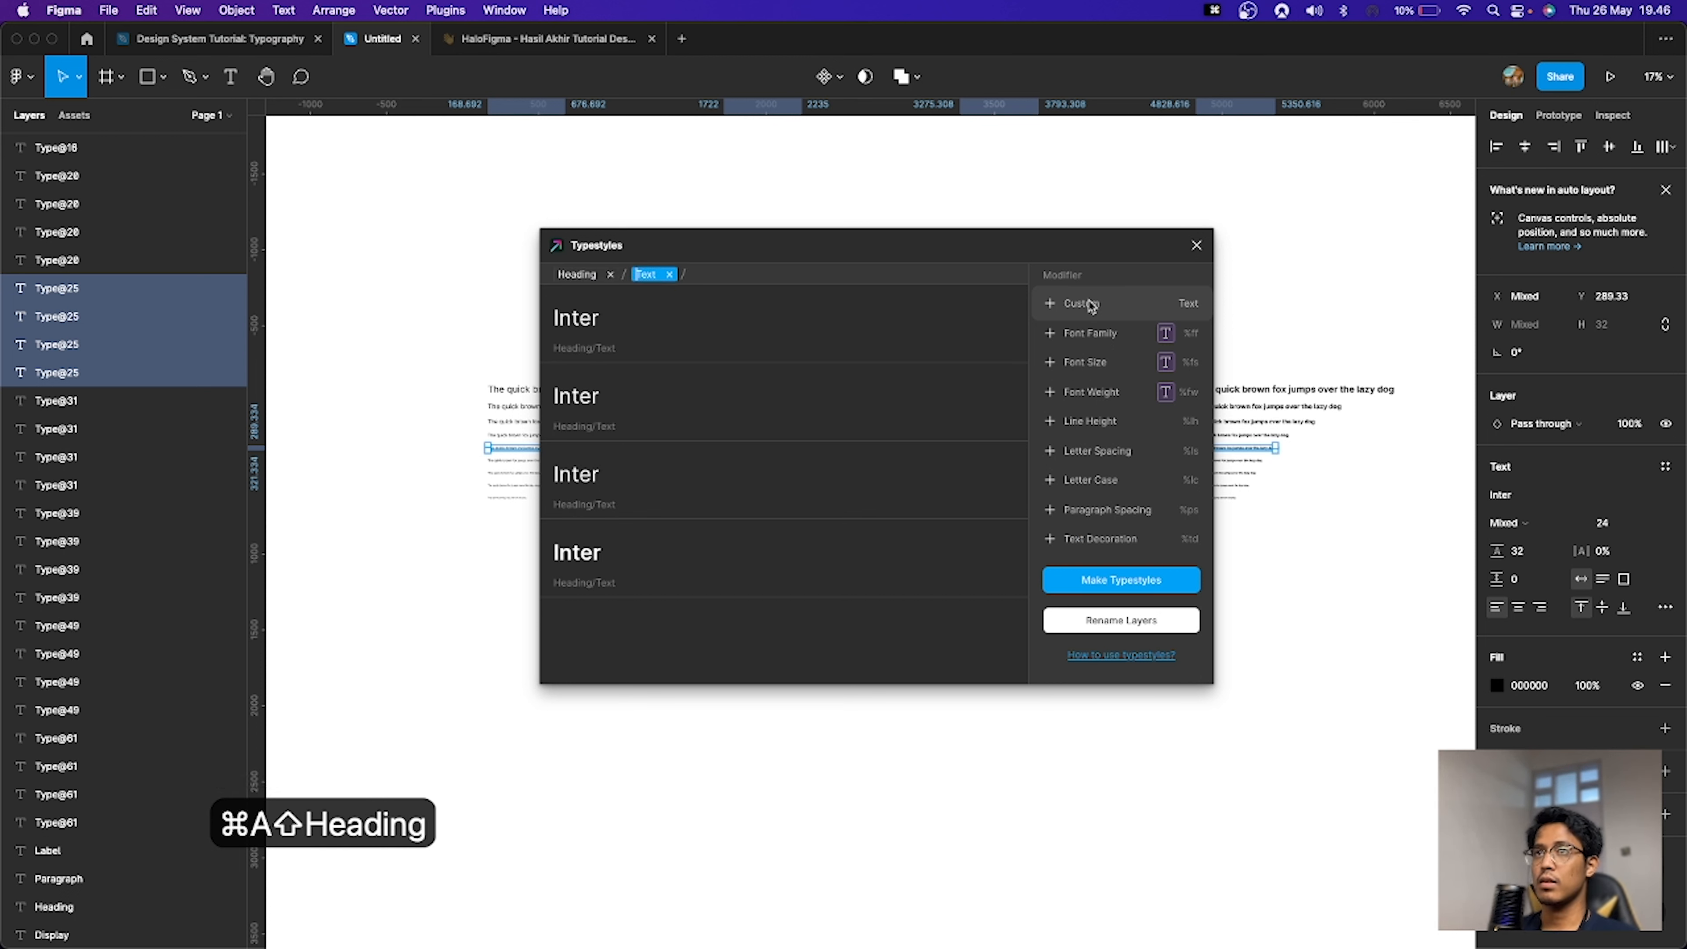
{"action": "key", "text": "super+a"}
{"action": "type", "text": "h4"}
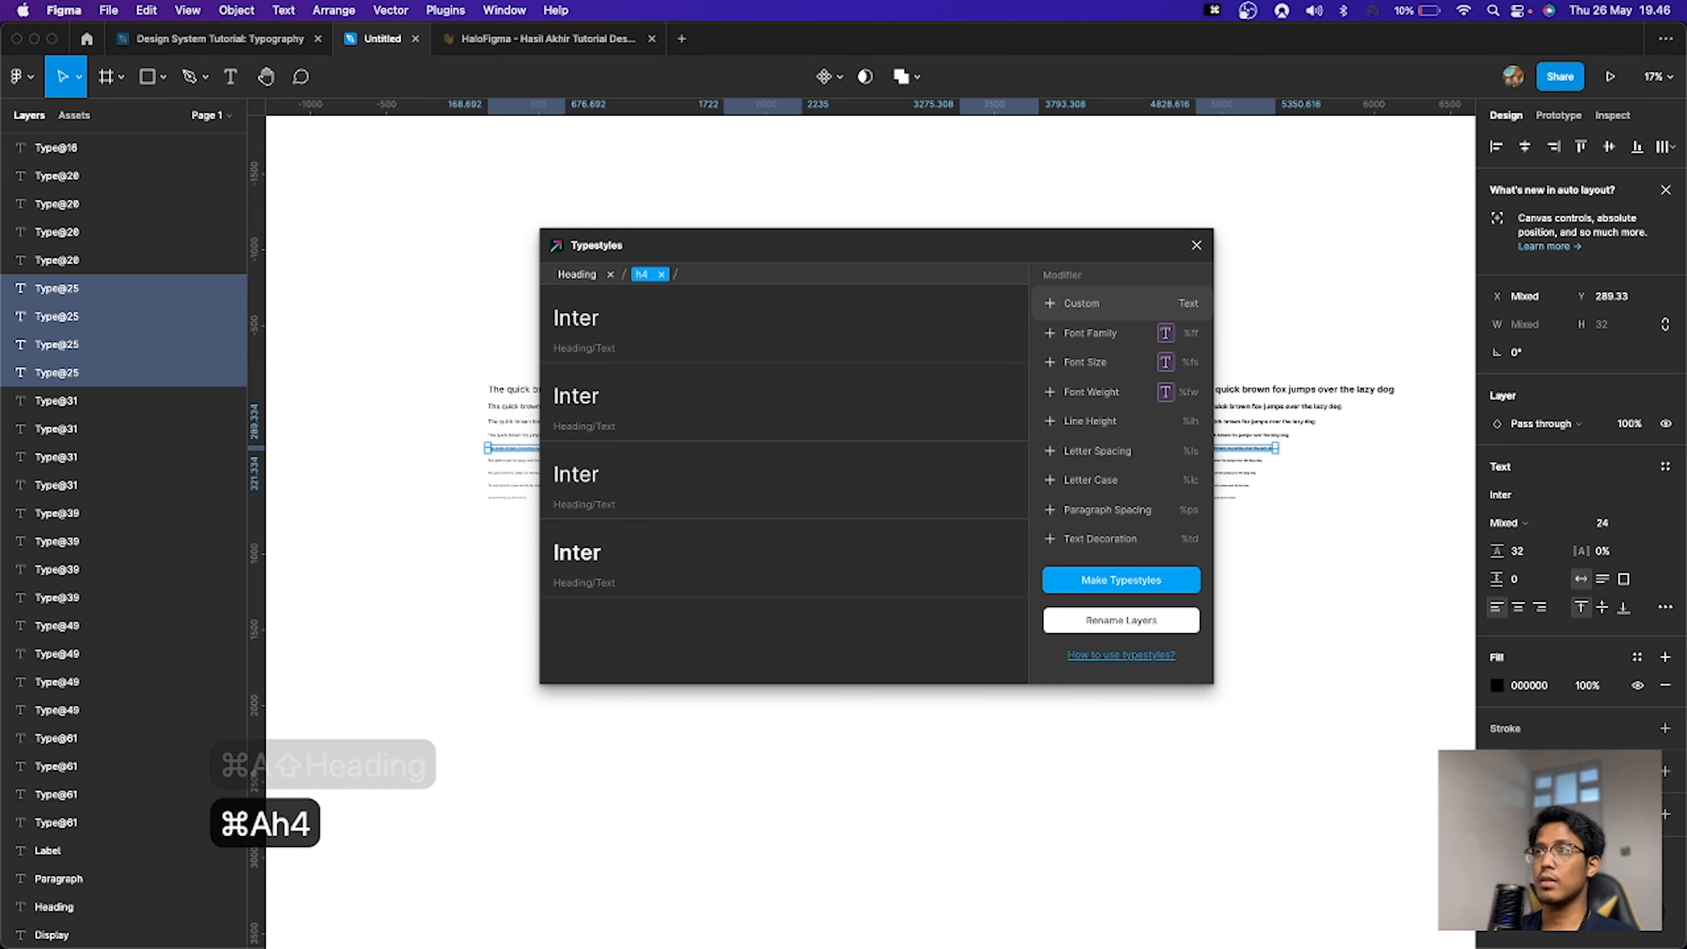
{"action": "left_click", "coordinate": [1107, 581]}
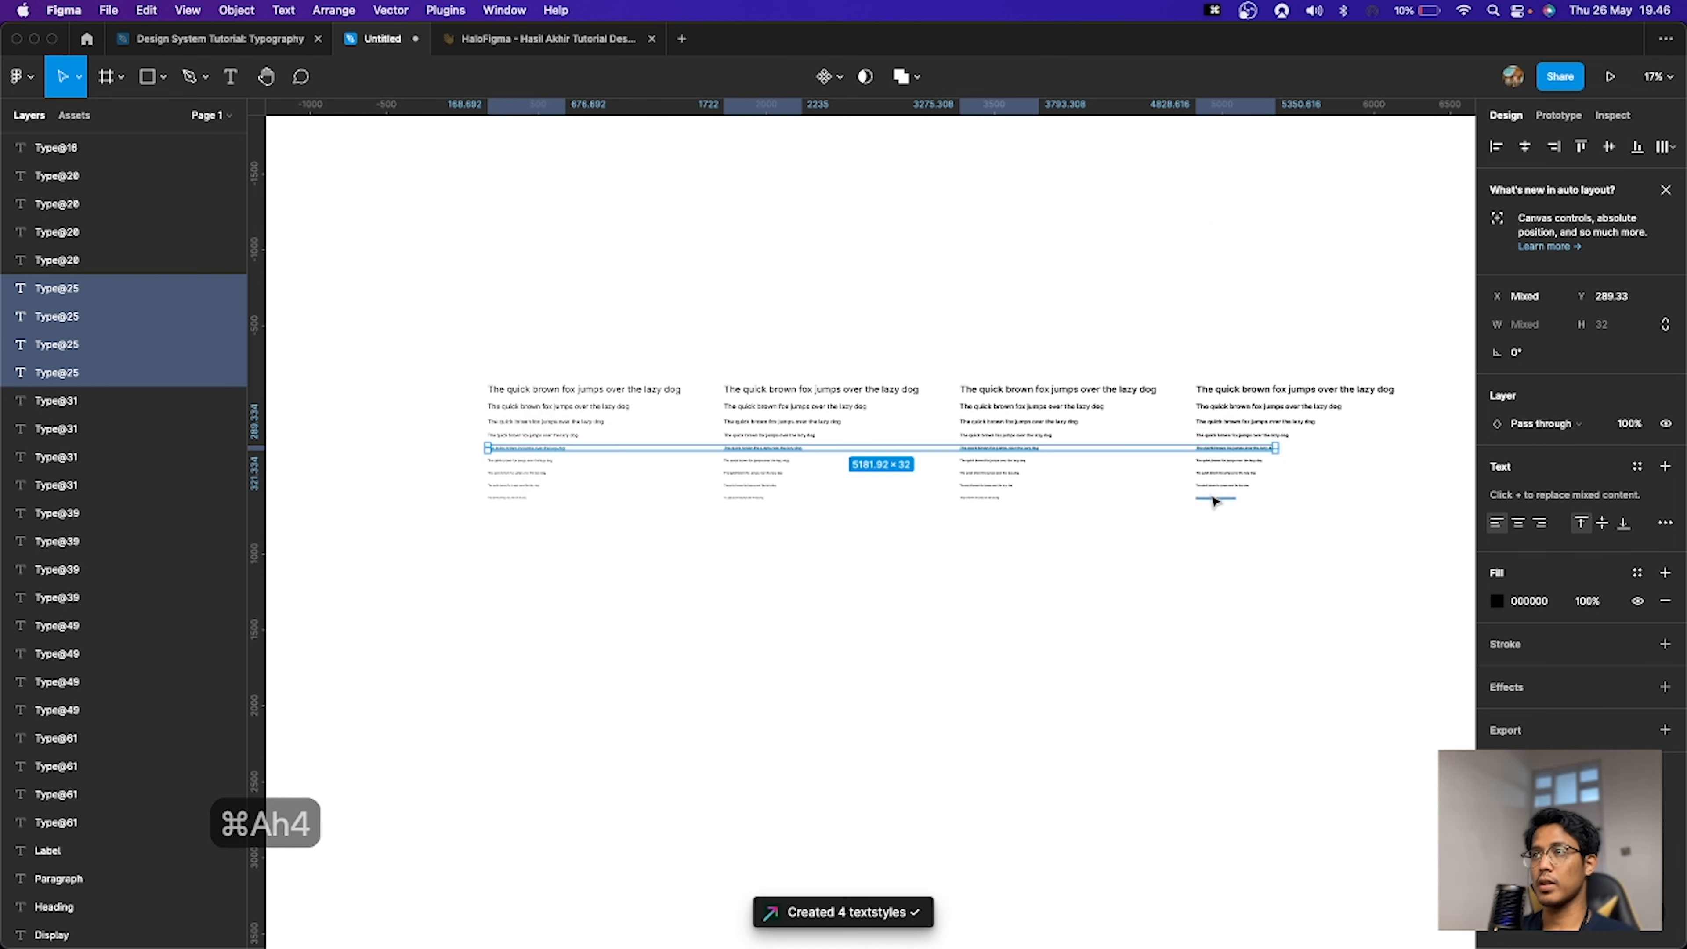
Step: Select the 20 px line in all four weight sets and launch the Typestyles plugin
{"action": "left_click_drag", "start_coordinate": [481, 455], "coordinate": [1237, 470]}
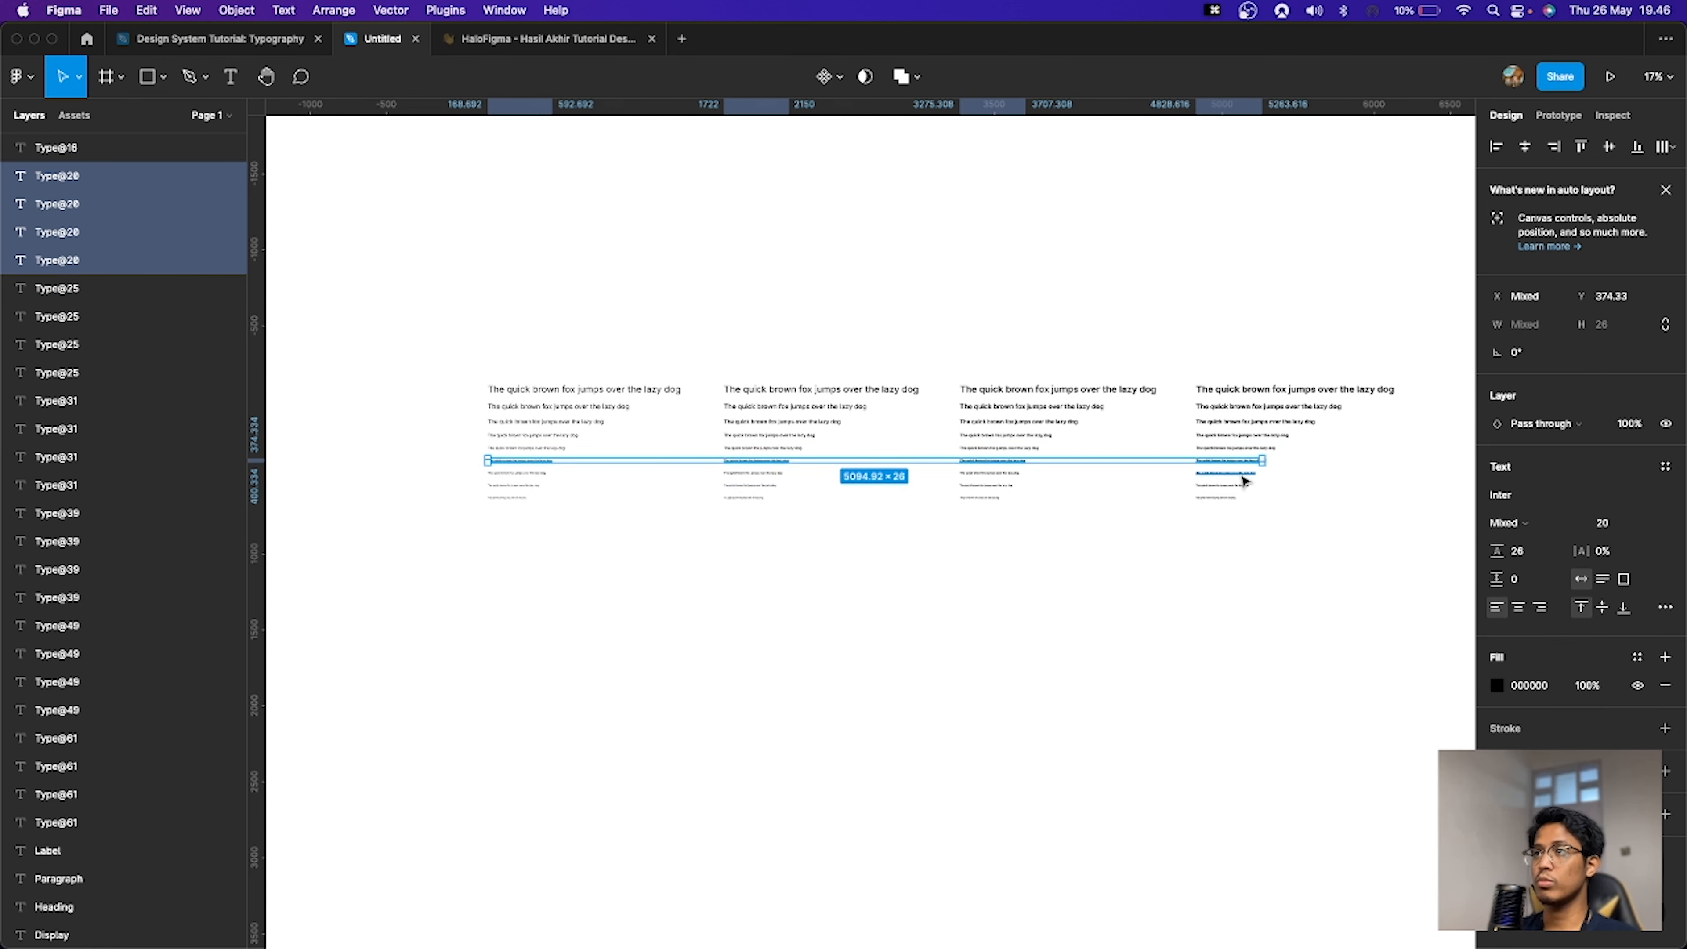
{"action": "key", "text": "super+p"}
{"action": "key", "text": "Return"}
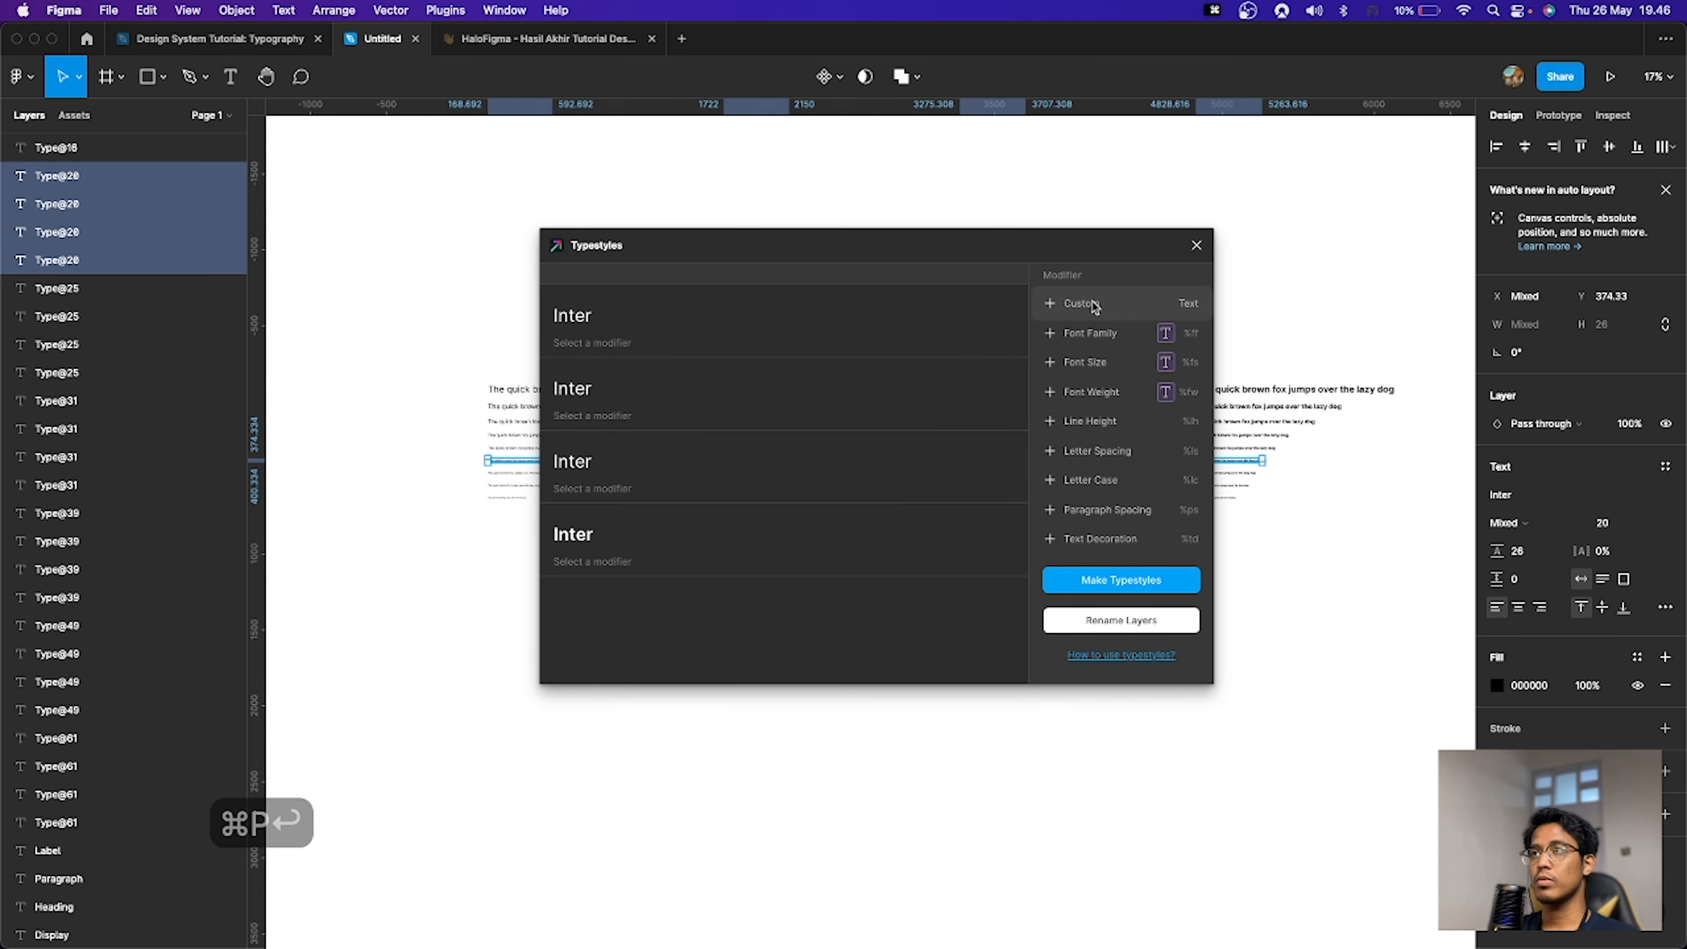
Step: Name the styles with Custom modifiers Heading and h5 plus a Font Weight modifier, and make the text styles
{"action": "key", "text": "super+a"}
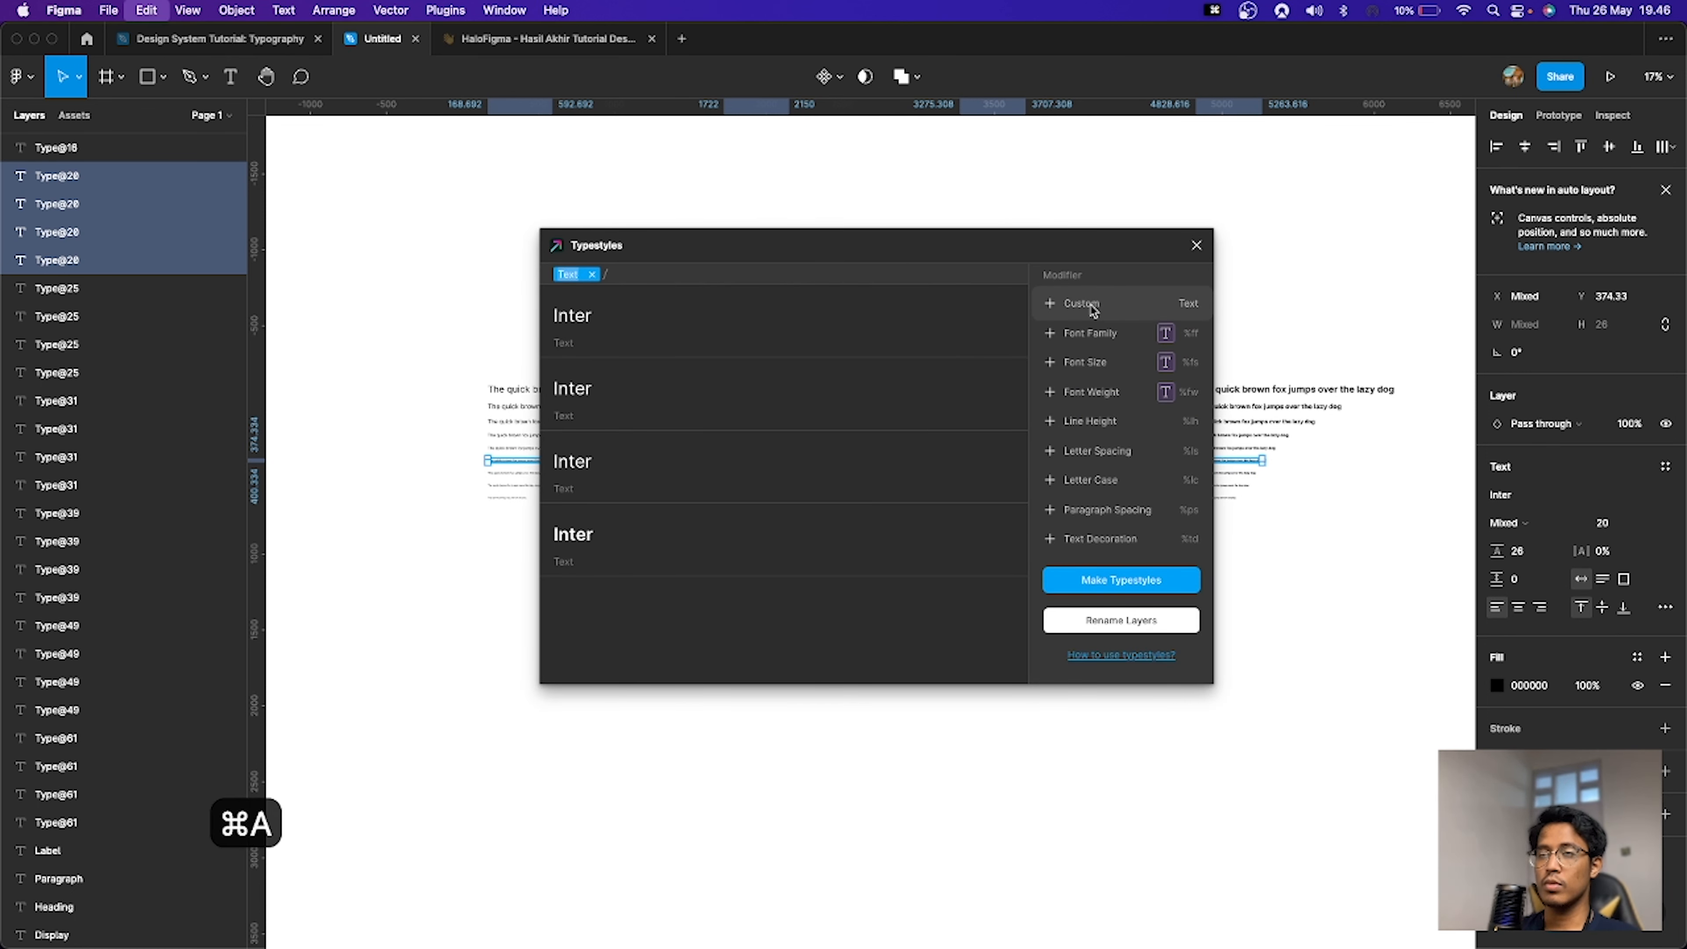
{"action": "type", "text": "Heading"}
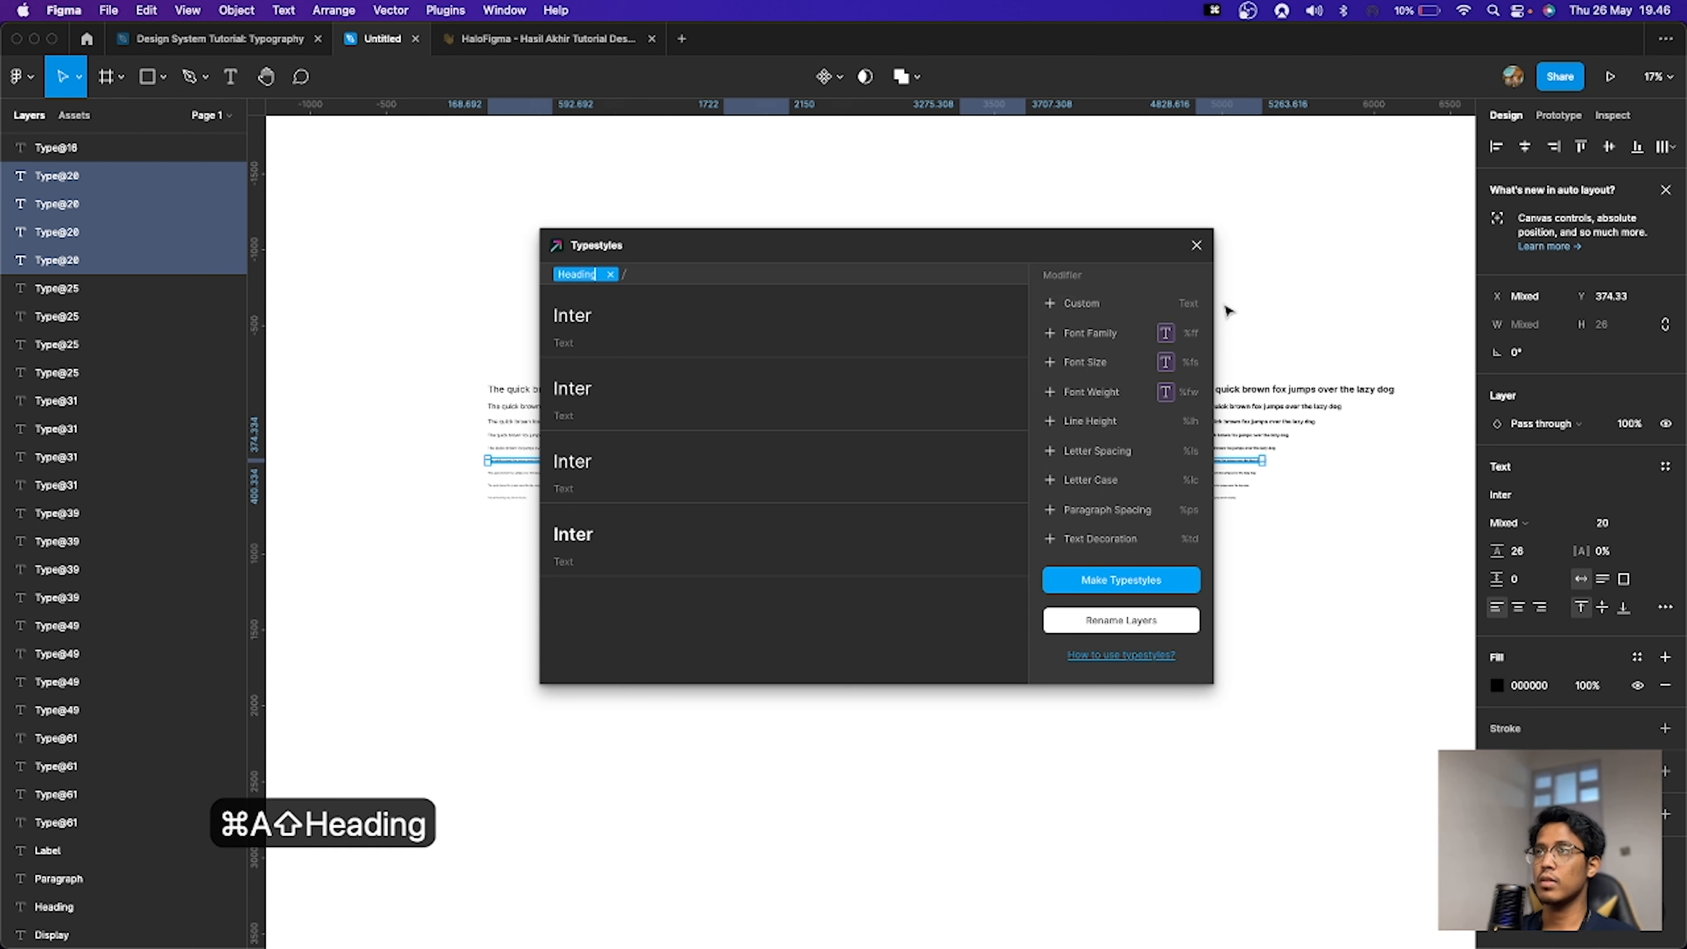
{"action": "left_click", "coordinate": [1098, 311]}
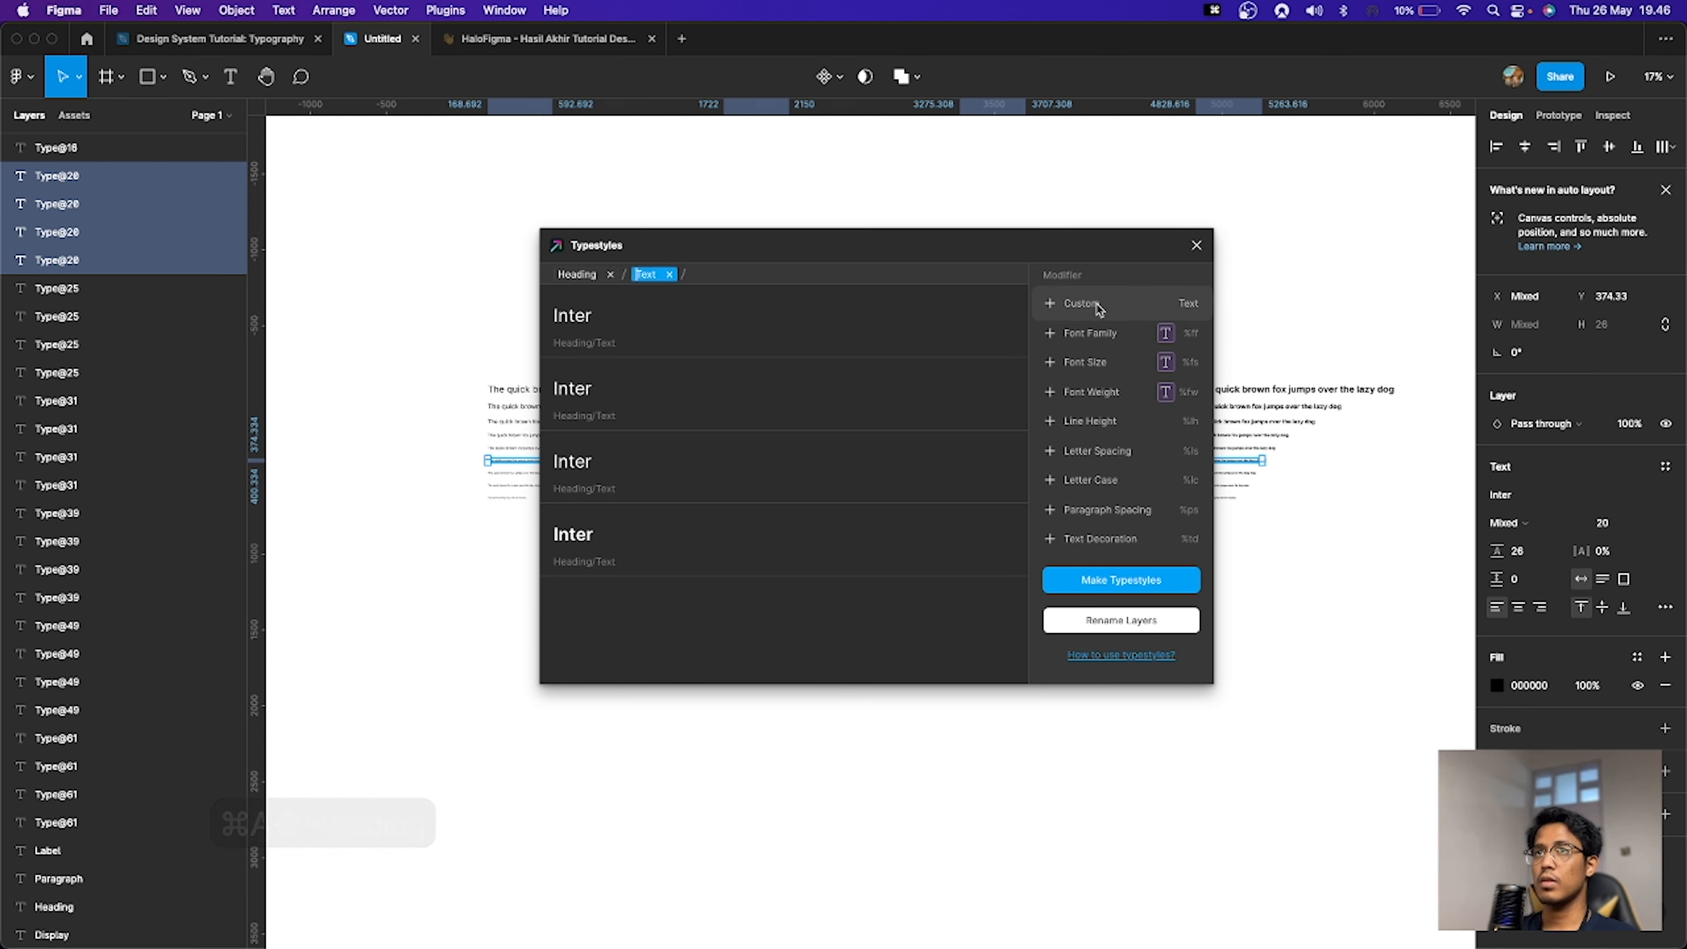
{"action": "key", "text": "super+a"}
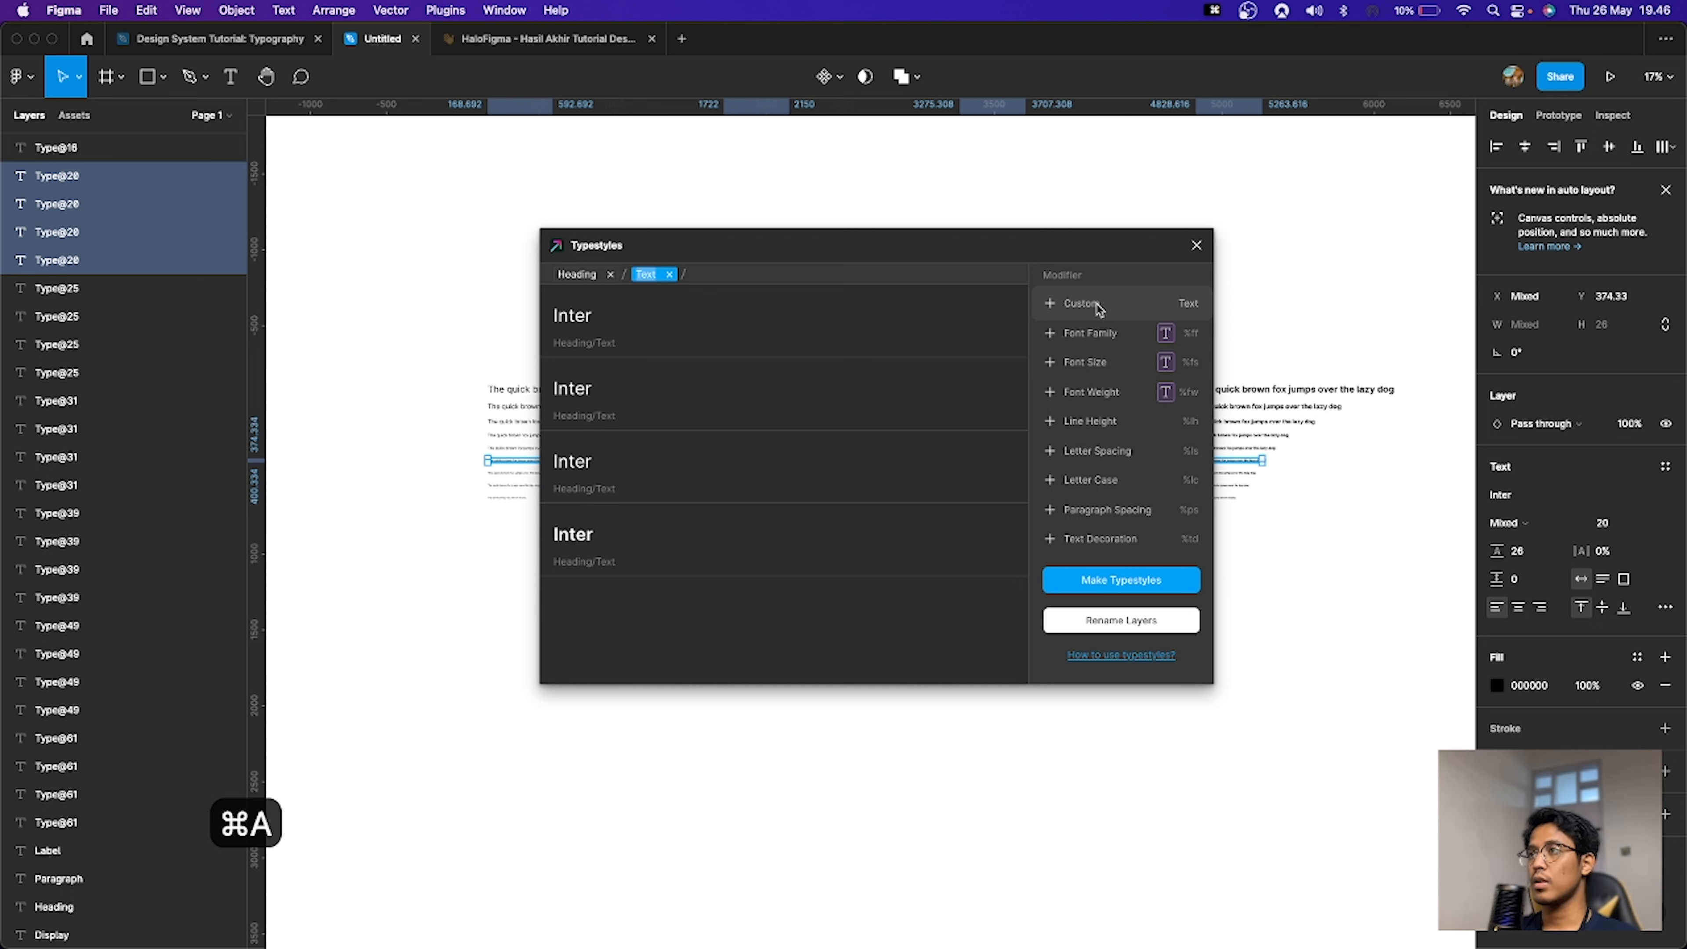
{"action": "type", "text": "h5"}
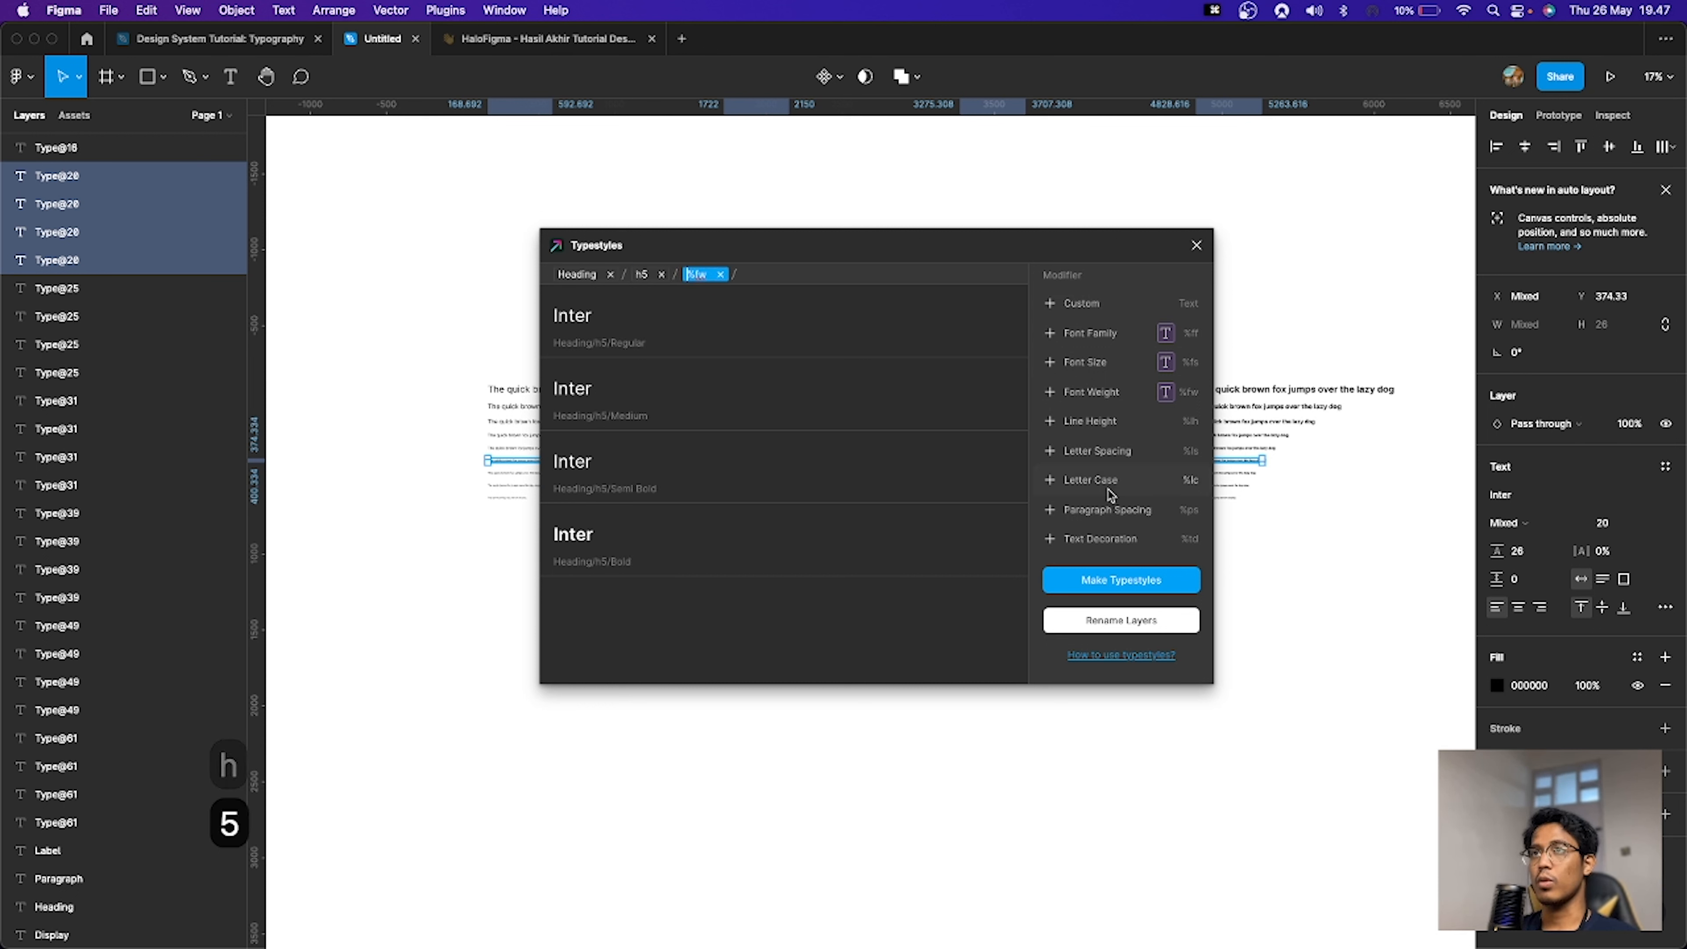
{"action": "left_click", "coordinate": [1119, 582]}
Step: Inspect the created Display and Heading text style groups in the document's text styles list
{"action": "left_click", "coordinate": [1221, 475]}
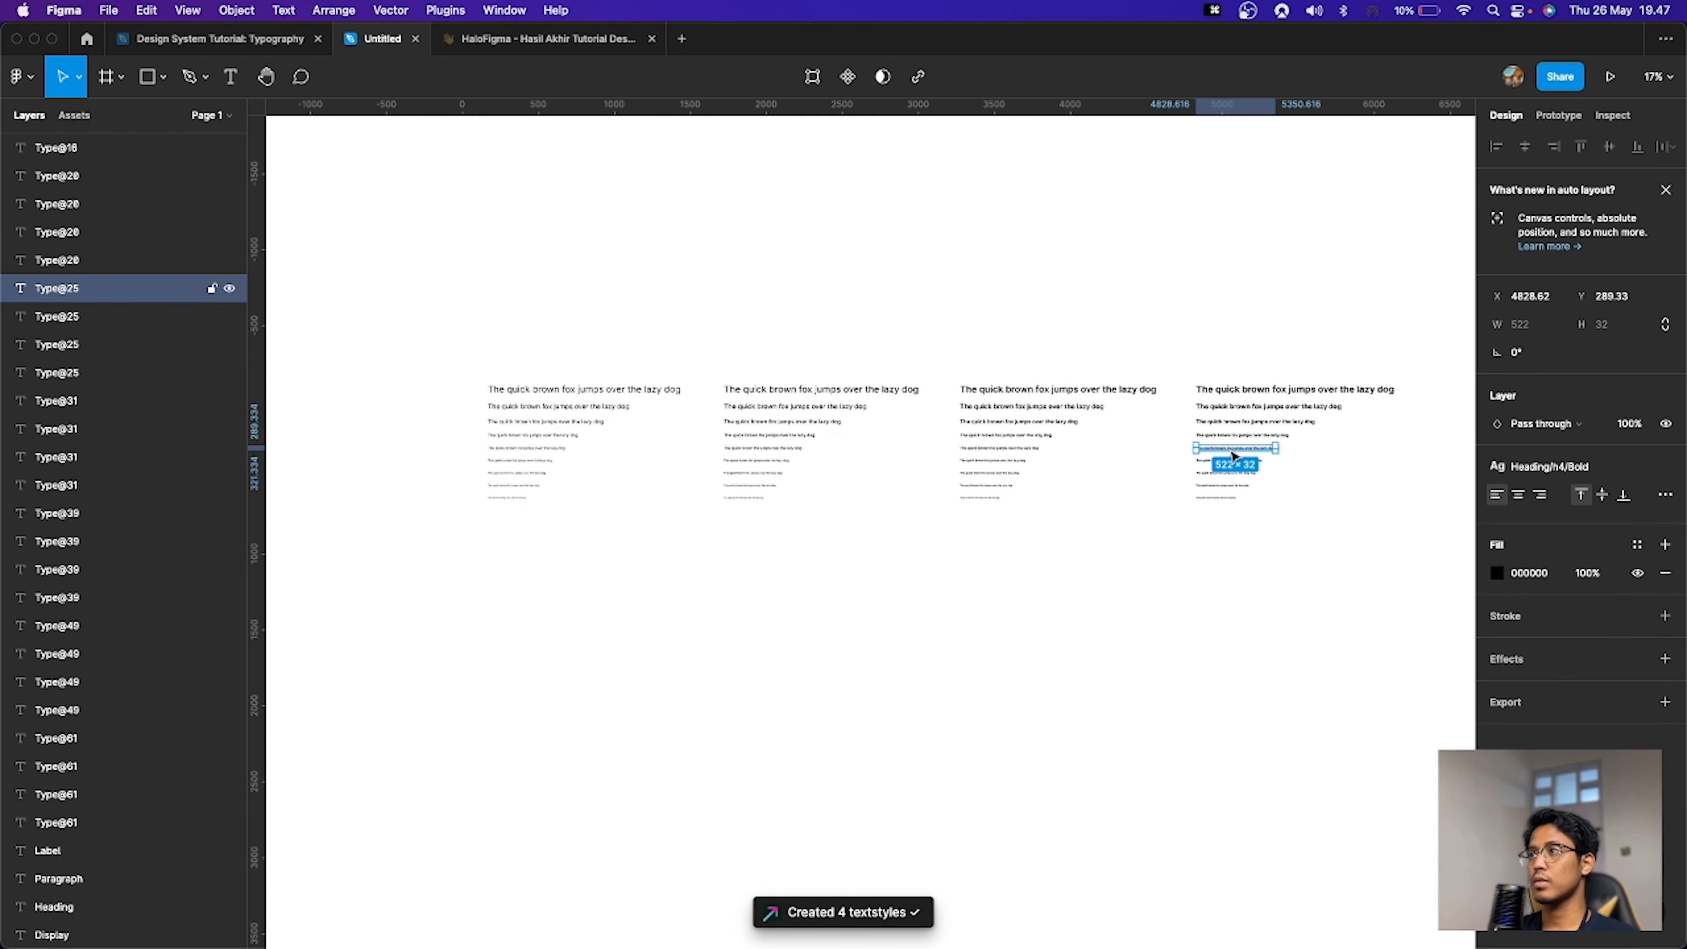
{"action": "left_click", "coordinate": [1227, 462]}
{"action": "left_click", "coordinate": [1331, 510]}
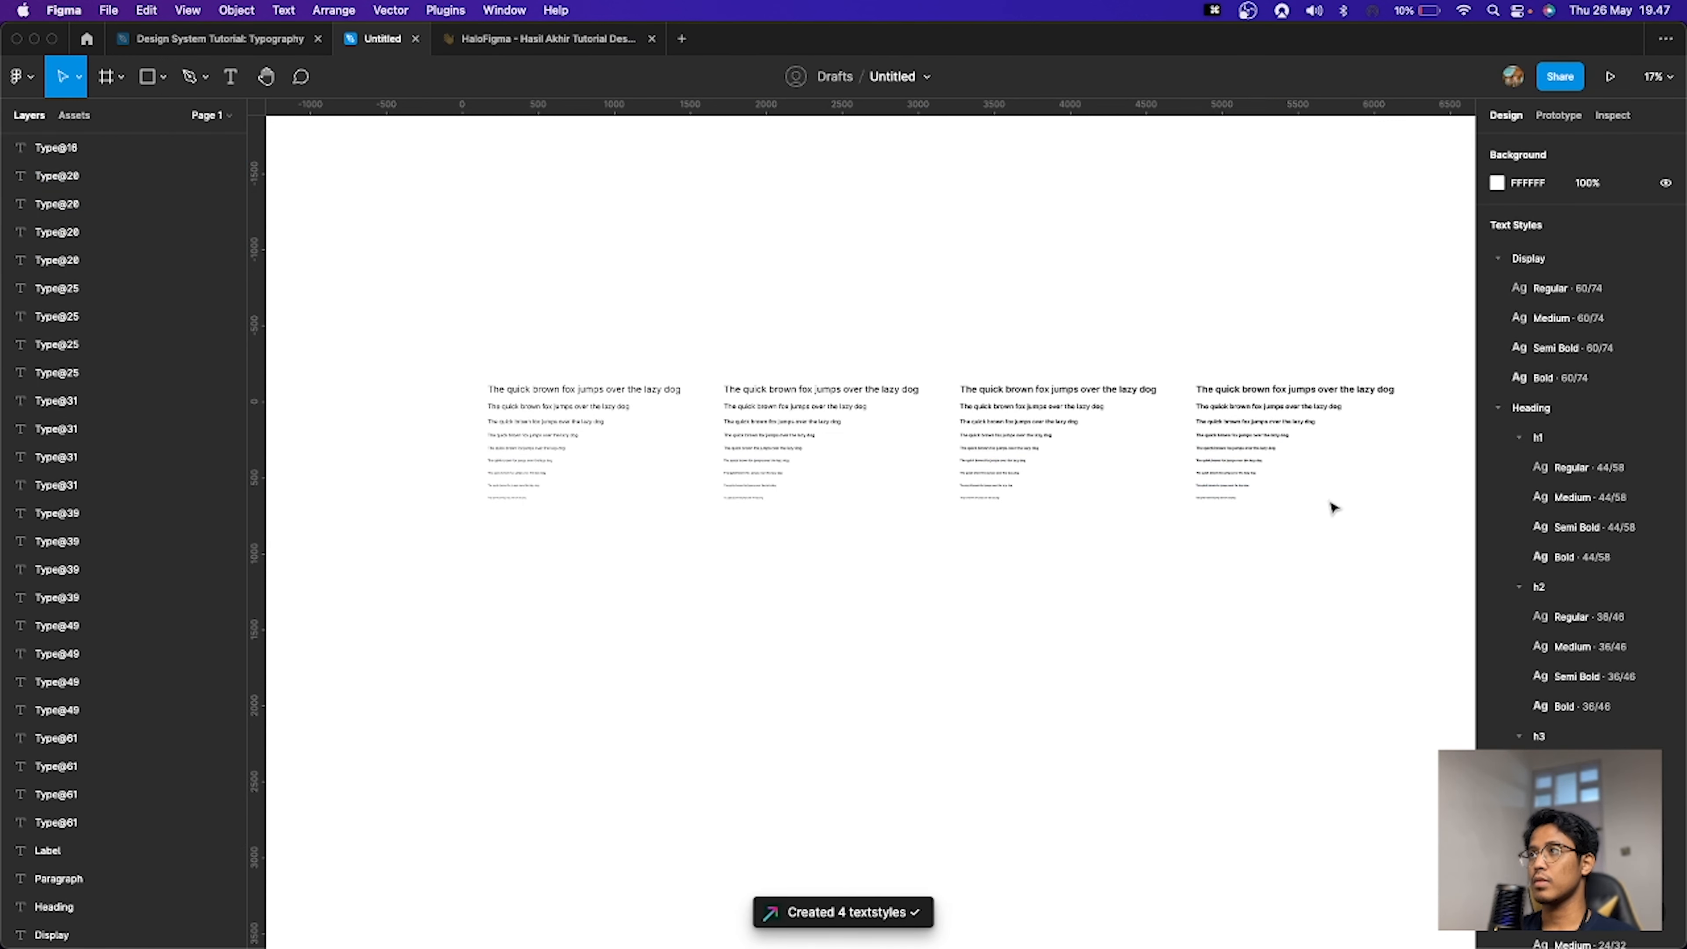
{"action": "left_click", "coordinate": [1519, 437]}
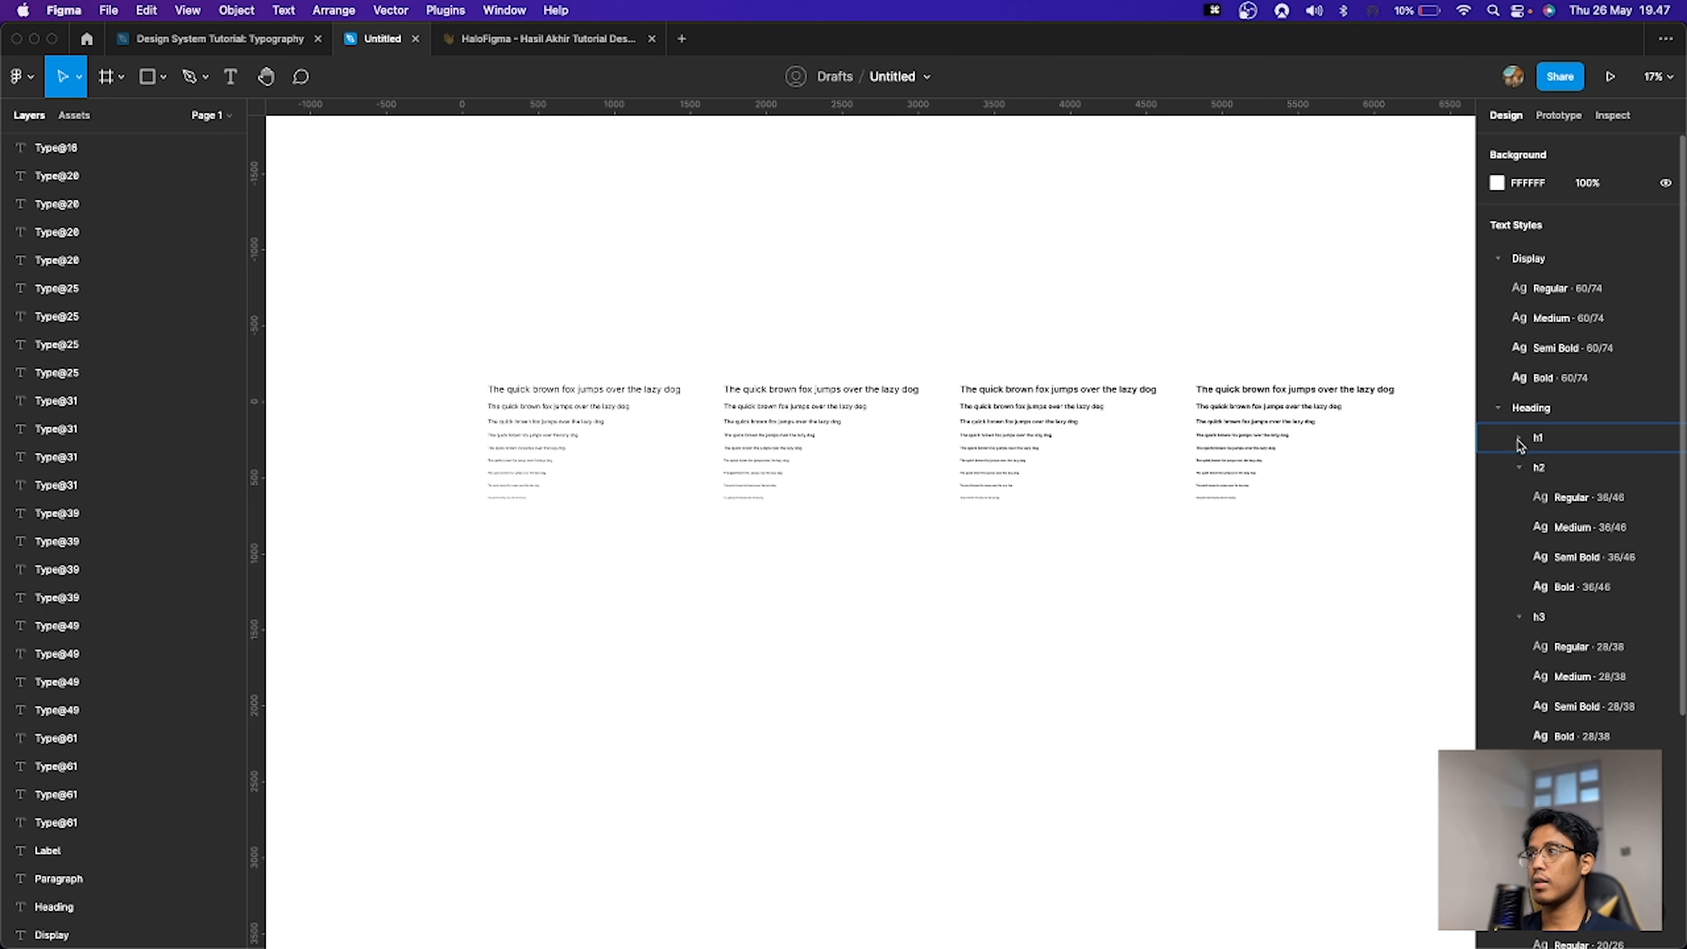
{"action": "left_click", "coordinate": [1520, 468]}
{"action": "left_click", "coordinate": [1520, 497]}
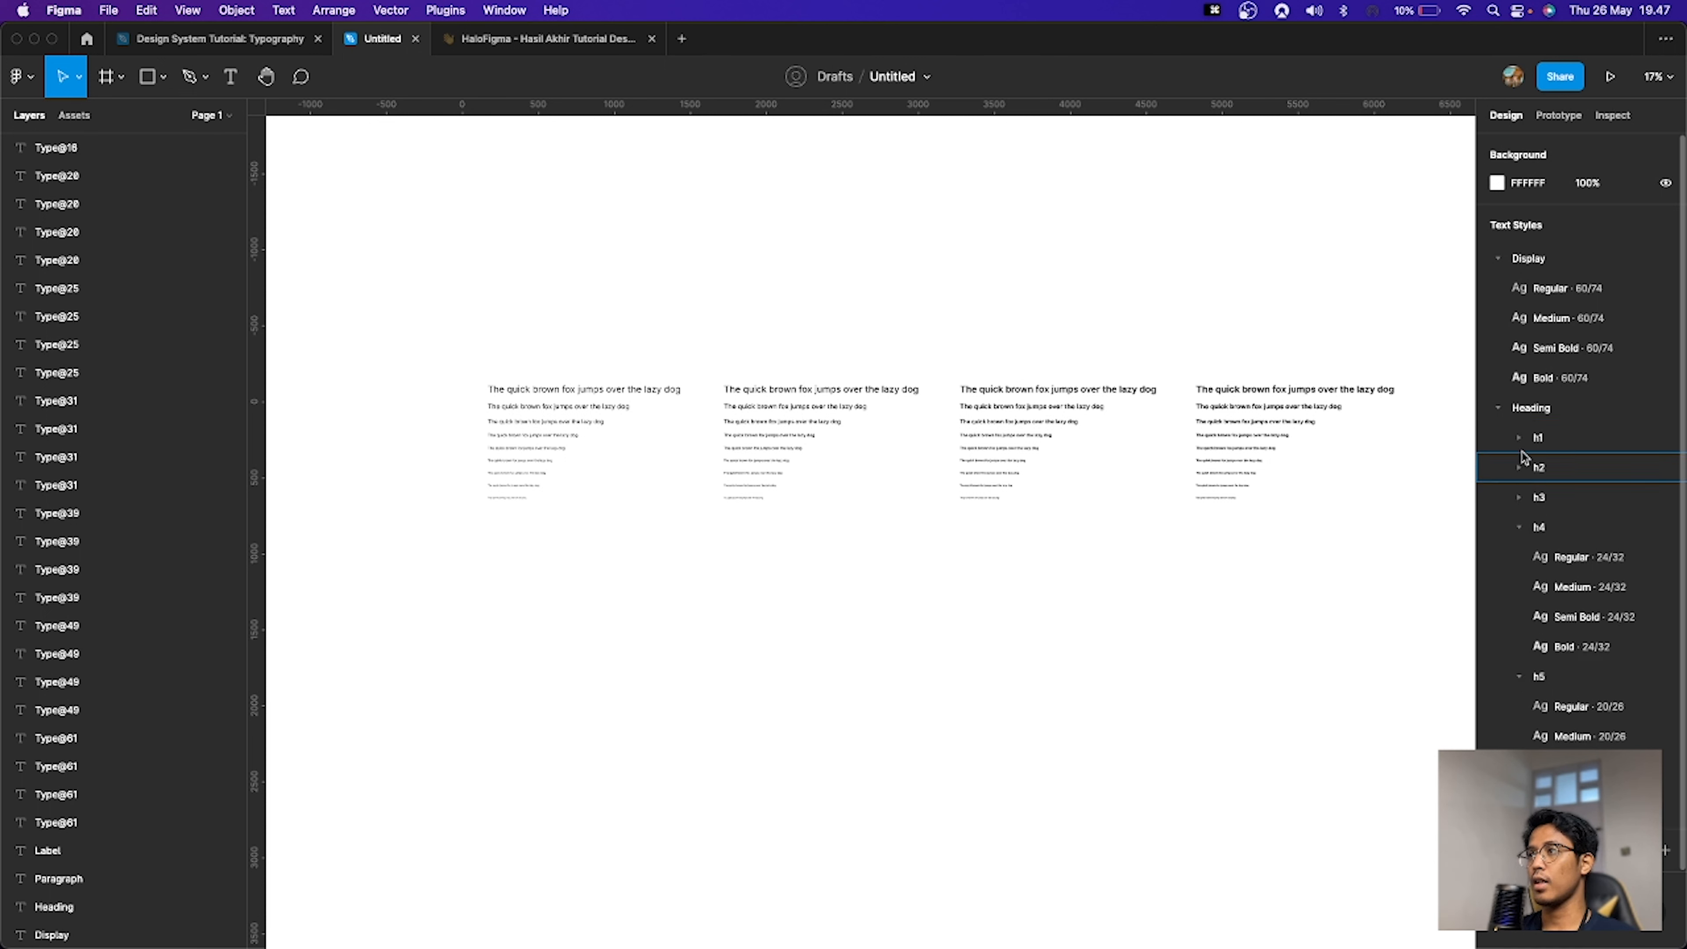
{"action": "left_click", "coordinate": [1521, 529]}
{"action": "left_click", "coordinate": [1520, 557]}
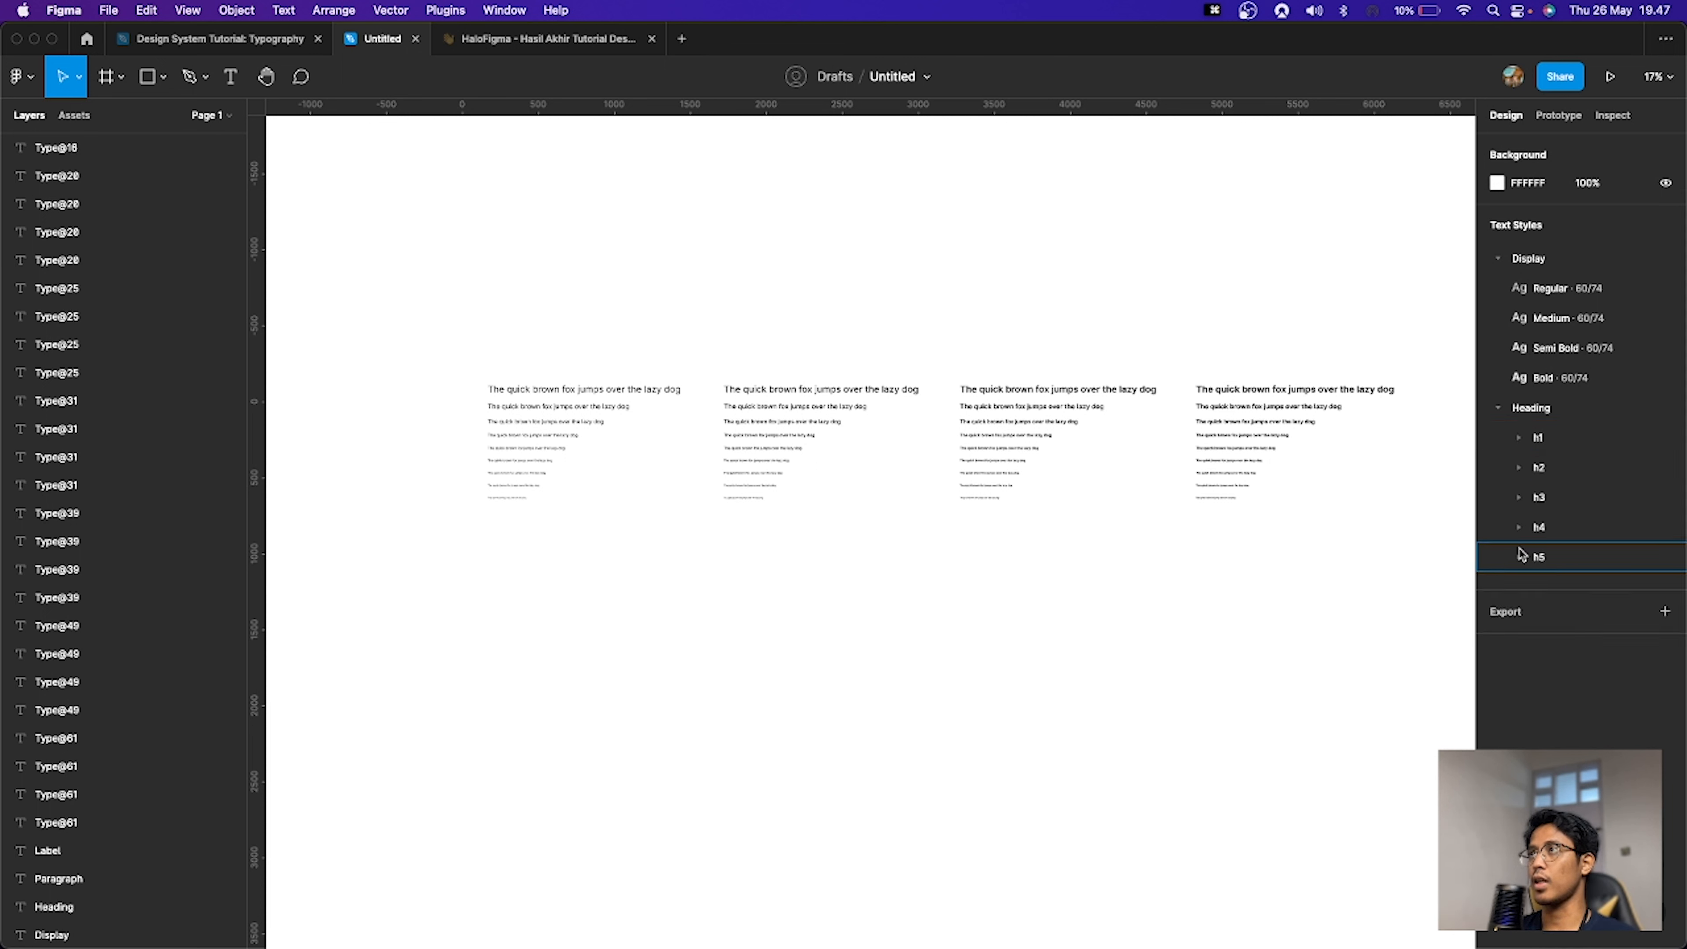
{"action": "left_click", "coordinate": [1499, 417]}
{"action": "left_click", "coordinate": [1498, 259]}
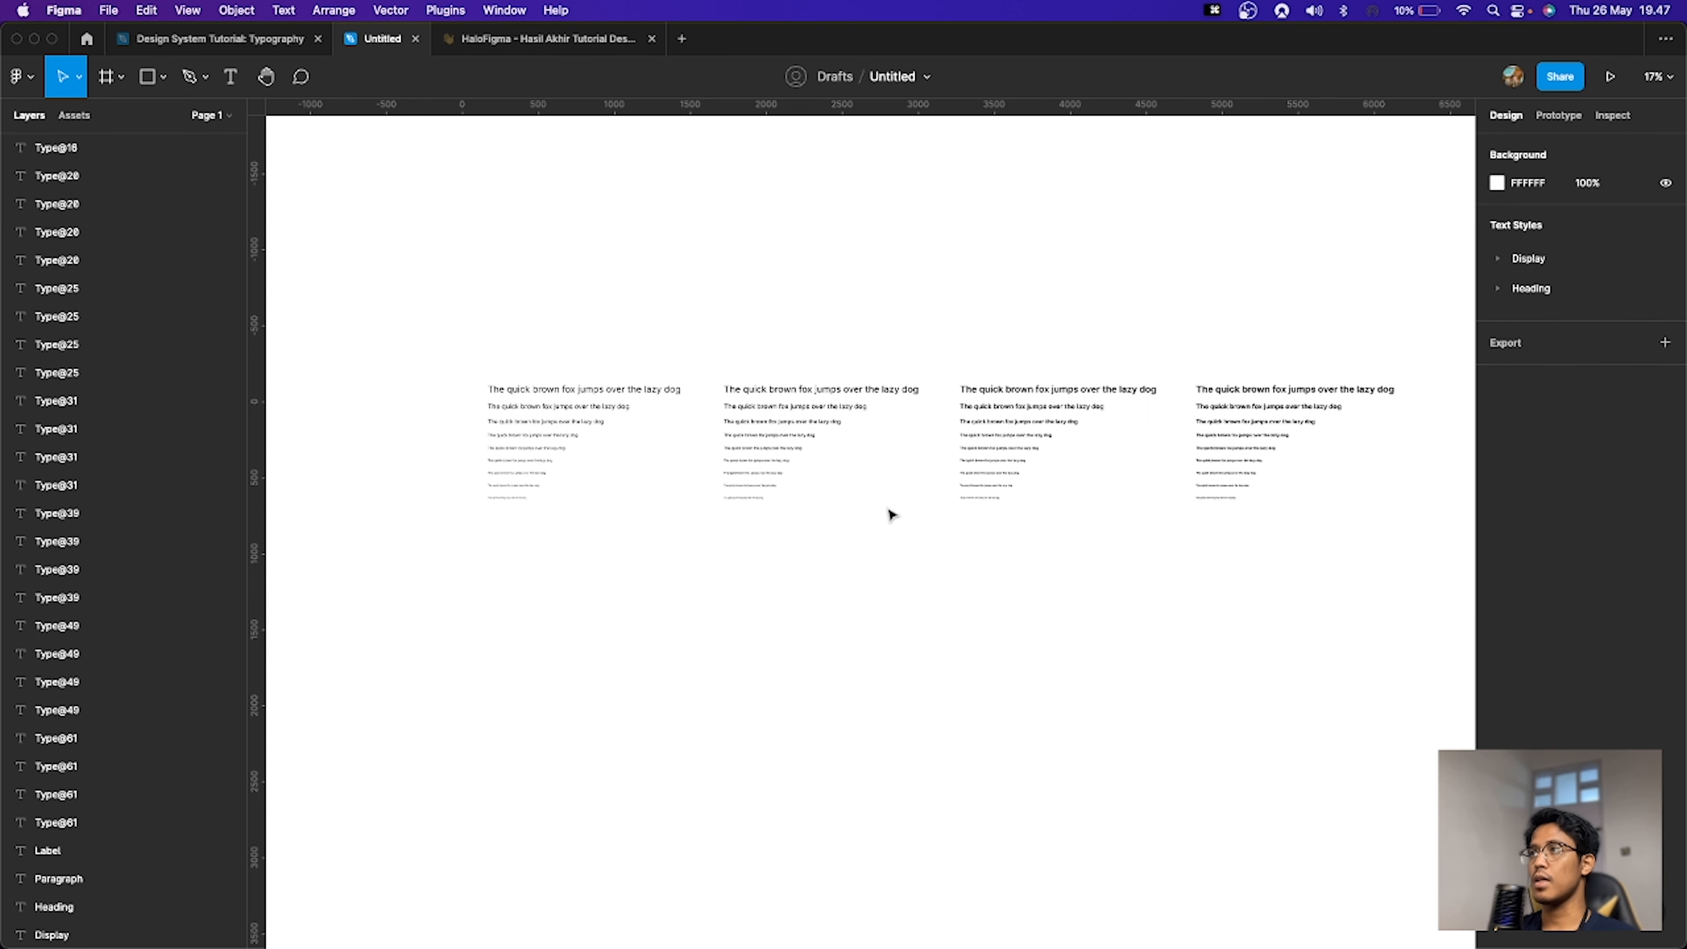
{"action": "left_click", "coordinate": [514, 471]}
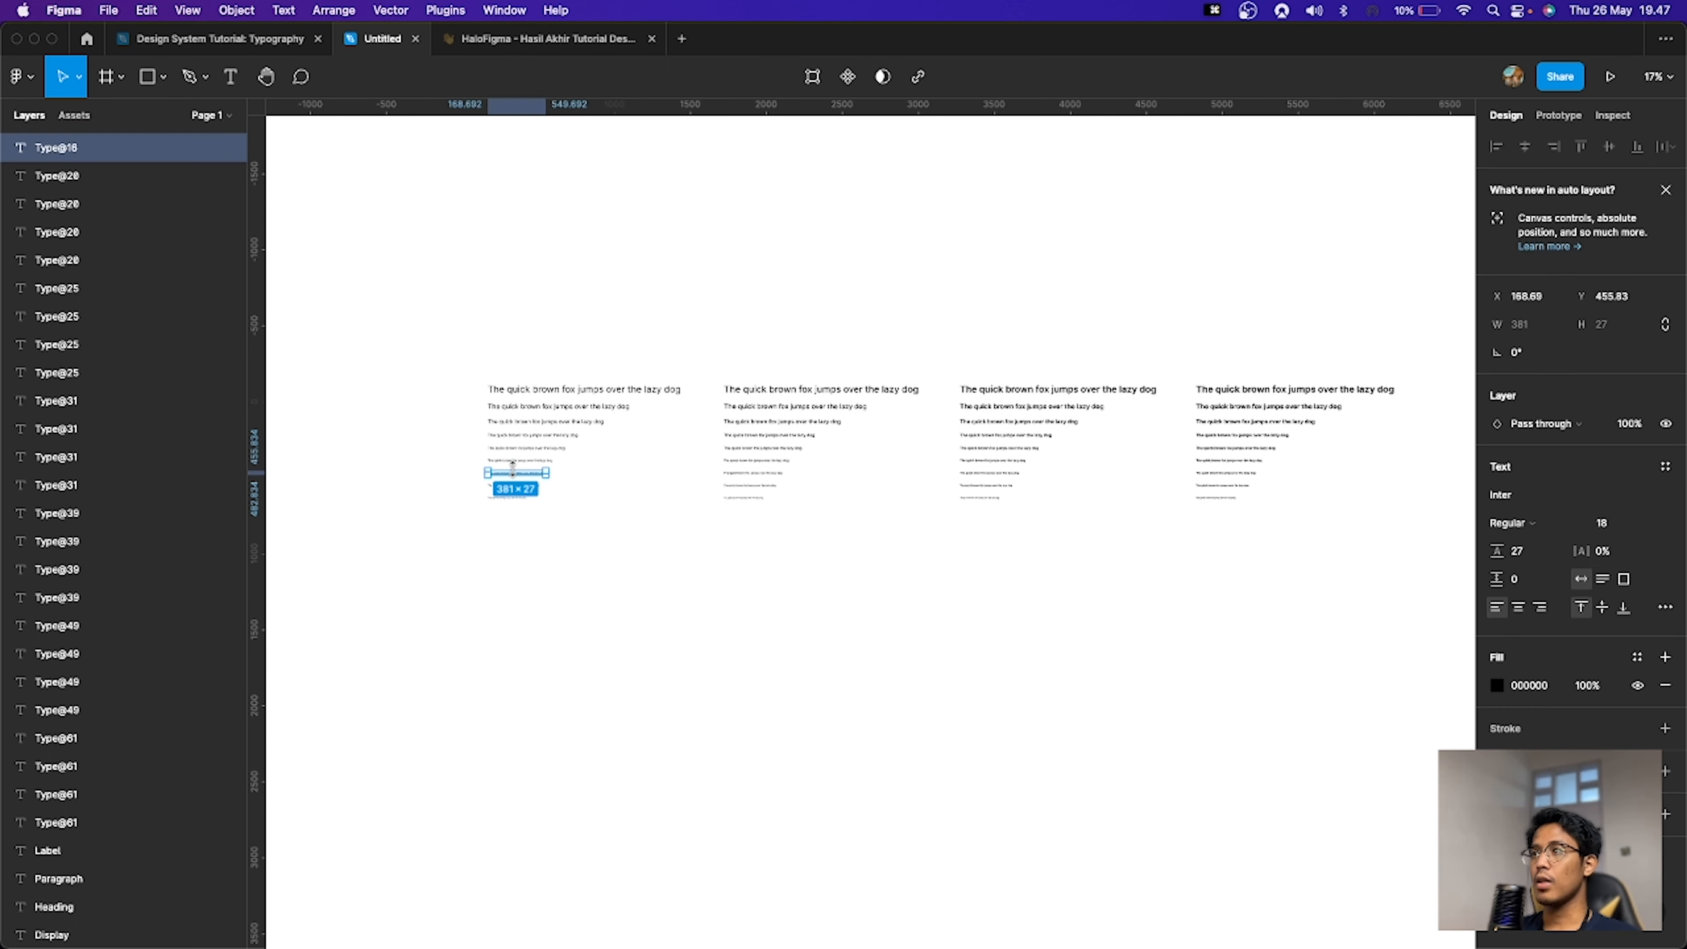
{"action": "mouse_move", "coordinate": [449, 468]}
{"action": "left_mouse_down"}
{"action": "mouse_move", "coordinate": [1367, 550]}
{"action": "mouse_move", "coordinate": [478, 466]}
{"action": "left_mouse_up"}
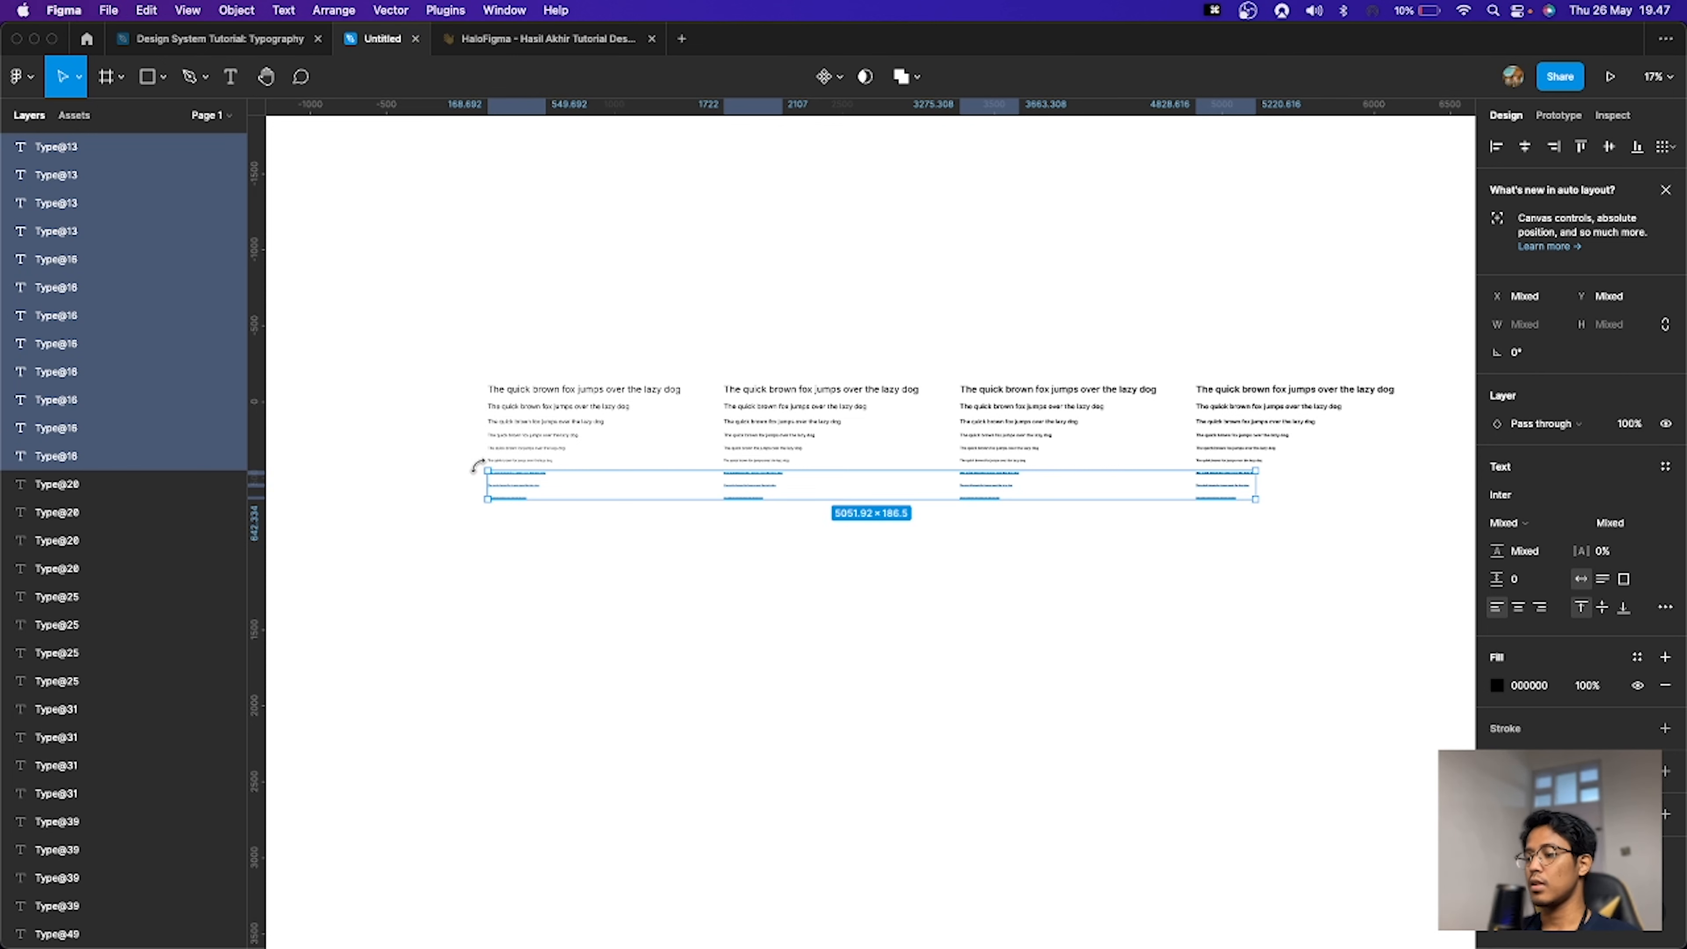
{"action": "key", "text": "super+p"}
{"action": "key", "text": "Return"}
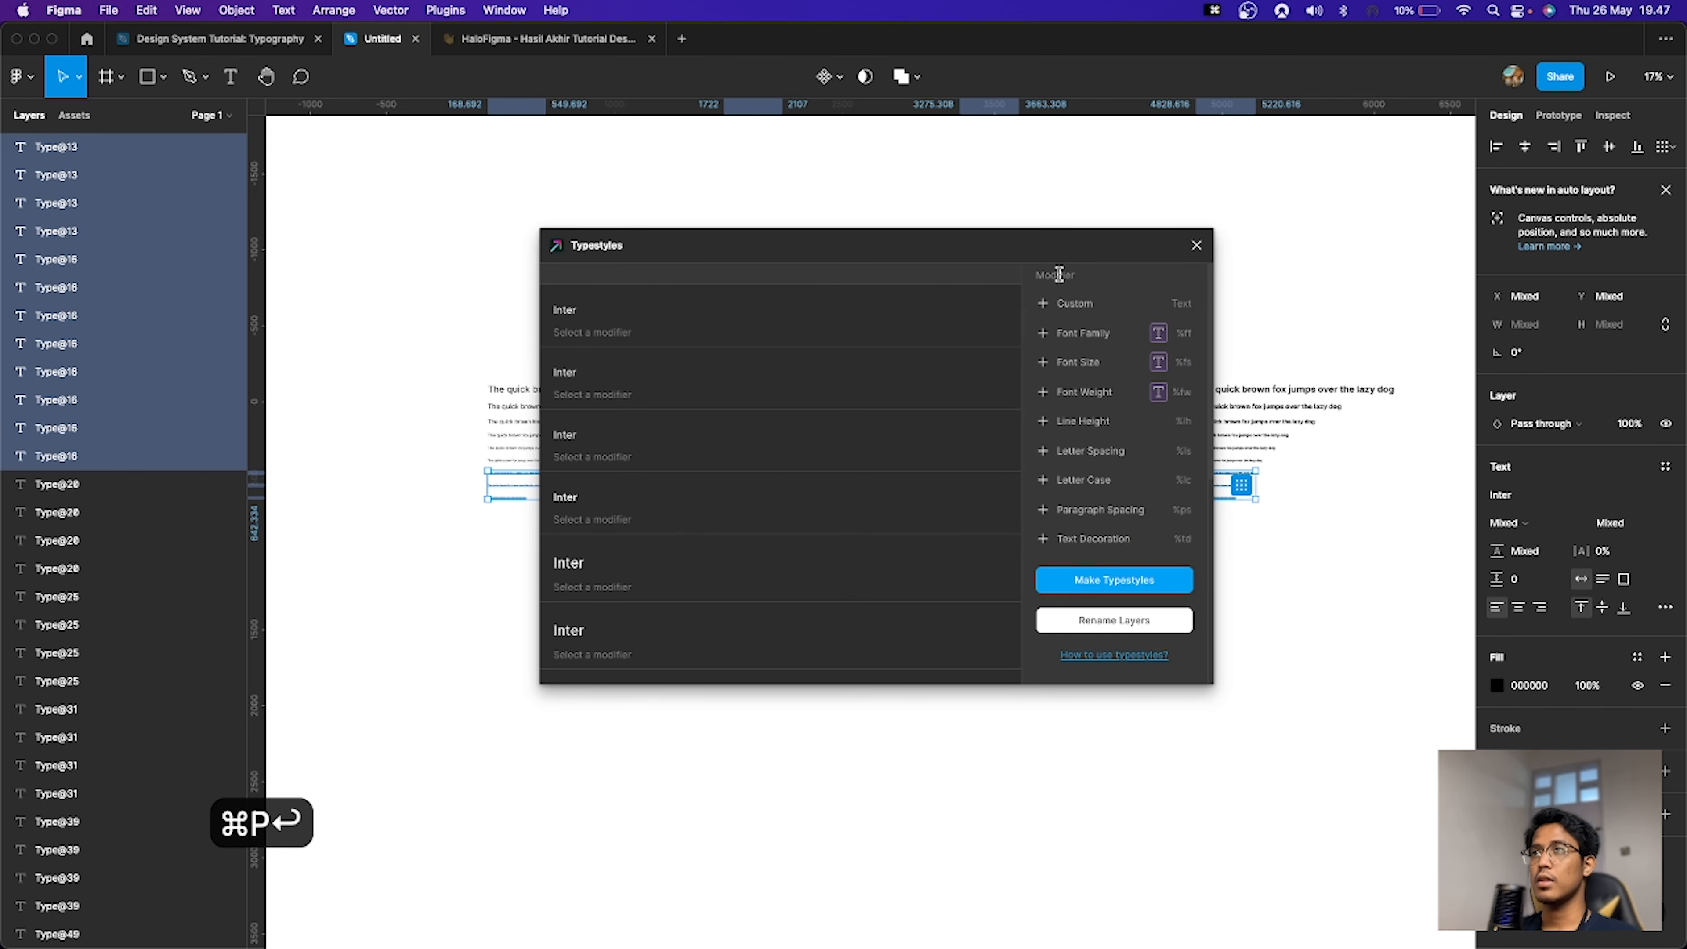
{"action": "left_click", "coordinate": [1197, 245]}
Step: Select the 18 px line in all four weight sets and launch the Typestyles plugin
{"action": "left_click_drag", "start_coordinate": [437, 490], "coordinate": [1250, 480]}
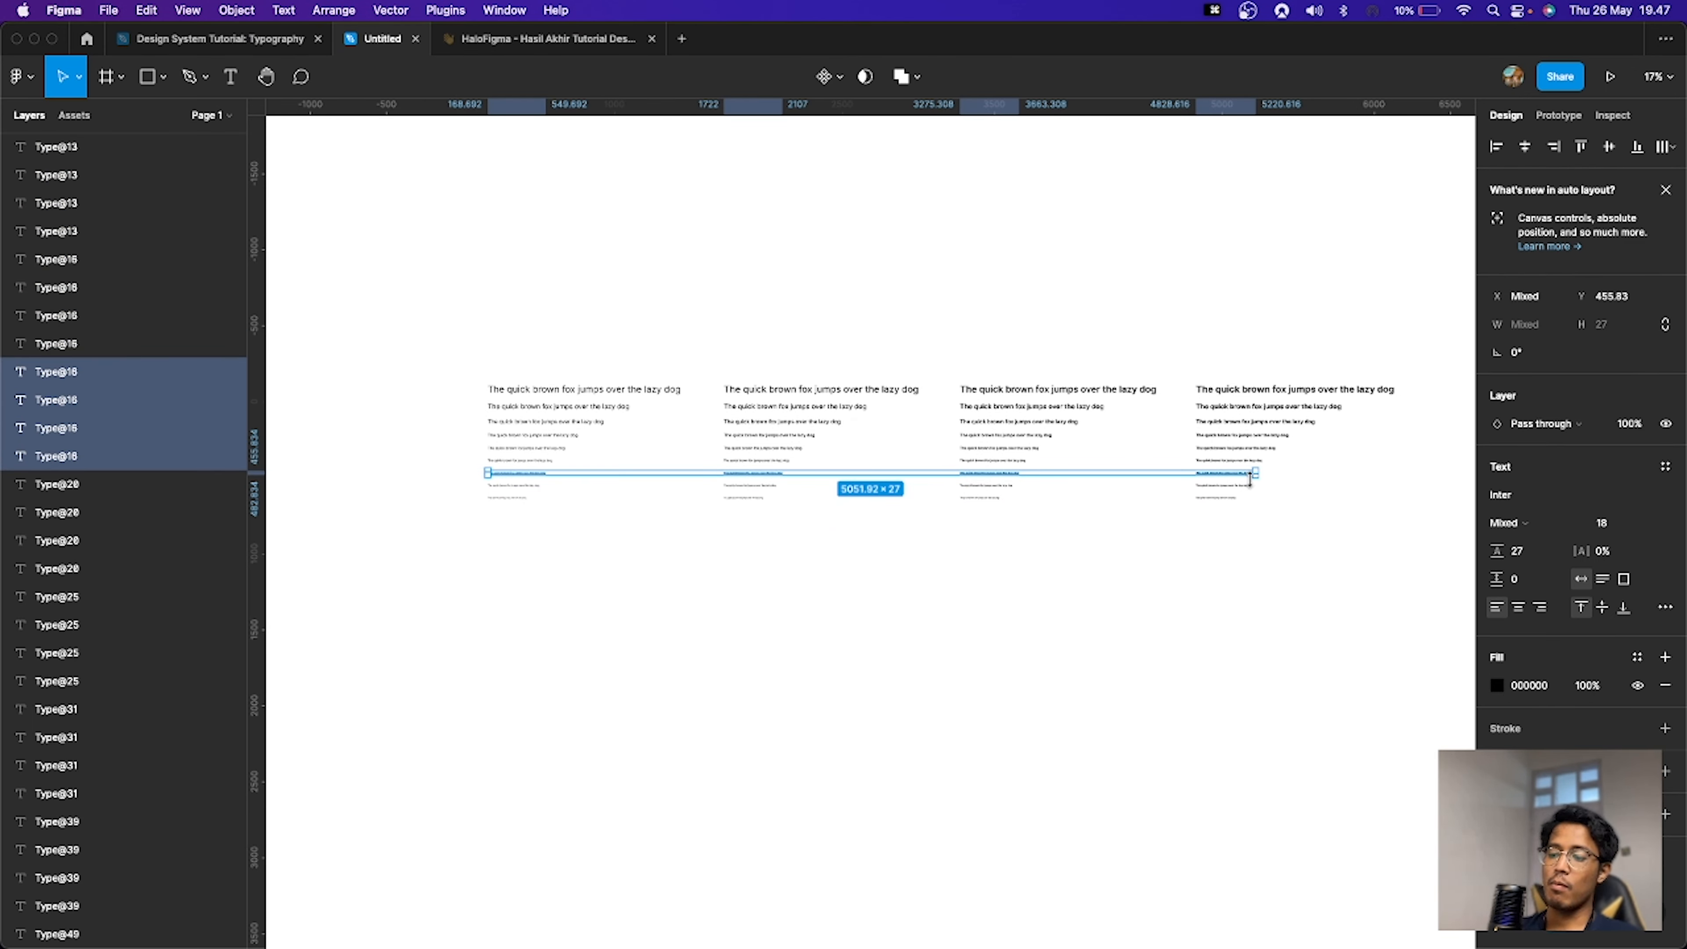
{"action": "key", "text": "super+p"}
{"action": "key", "text": "Return"}
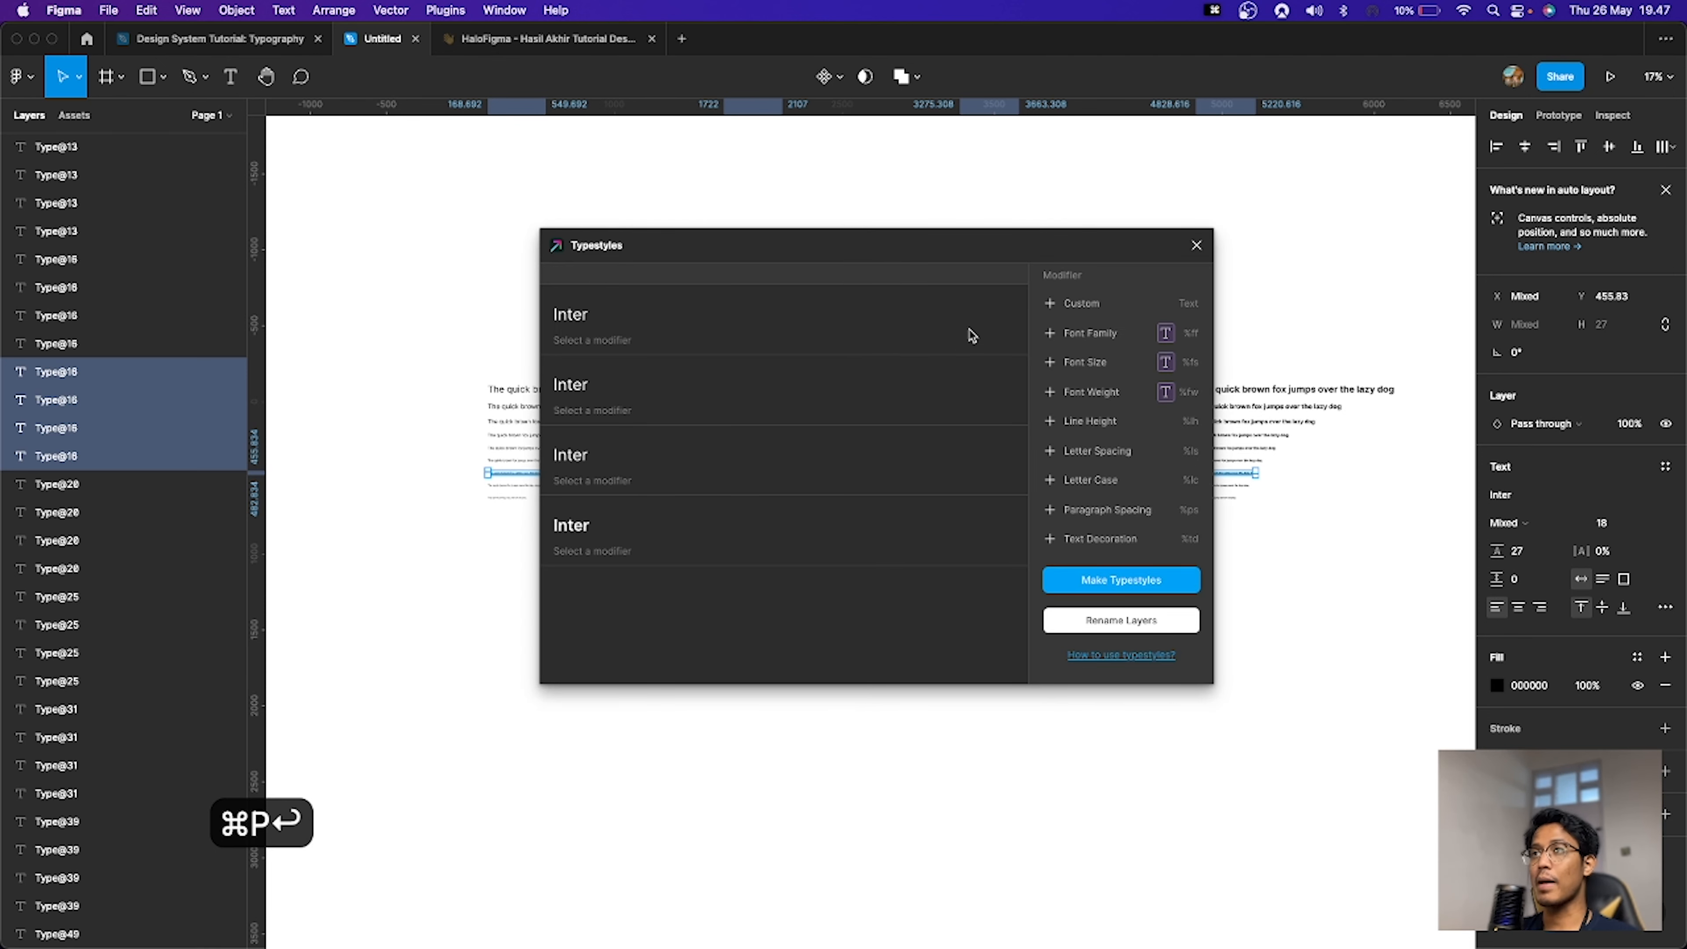
Step: Name the styles with Custom modifiers Paragraph and p18 plus a Font Weight modifier, and make the text styles
{"action": "left_click", "coordinate": [1081, 303]}
{"action": "key", "text": "super+a"}
{"action": "type", "text": "Para"}
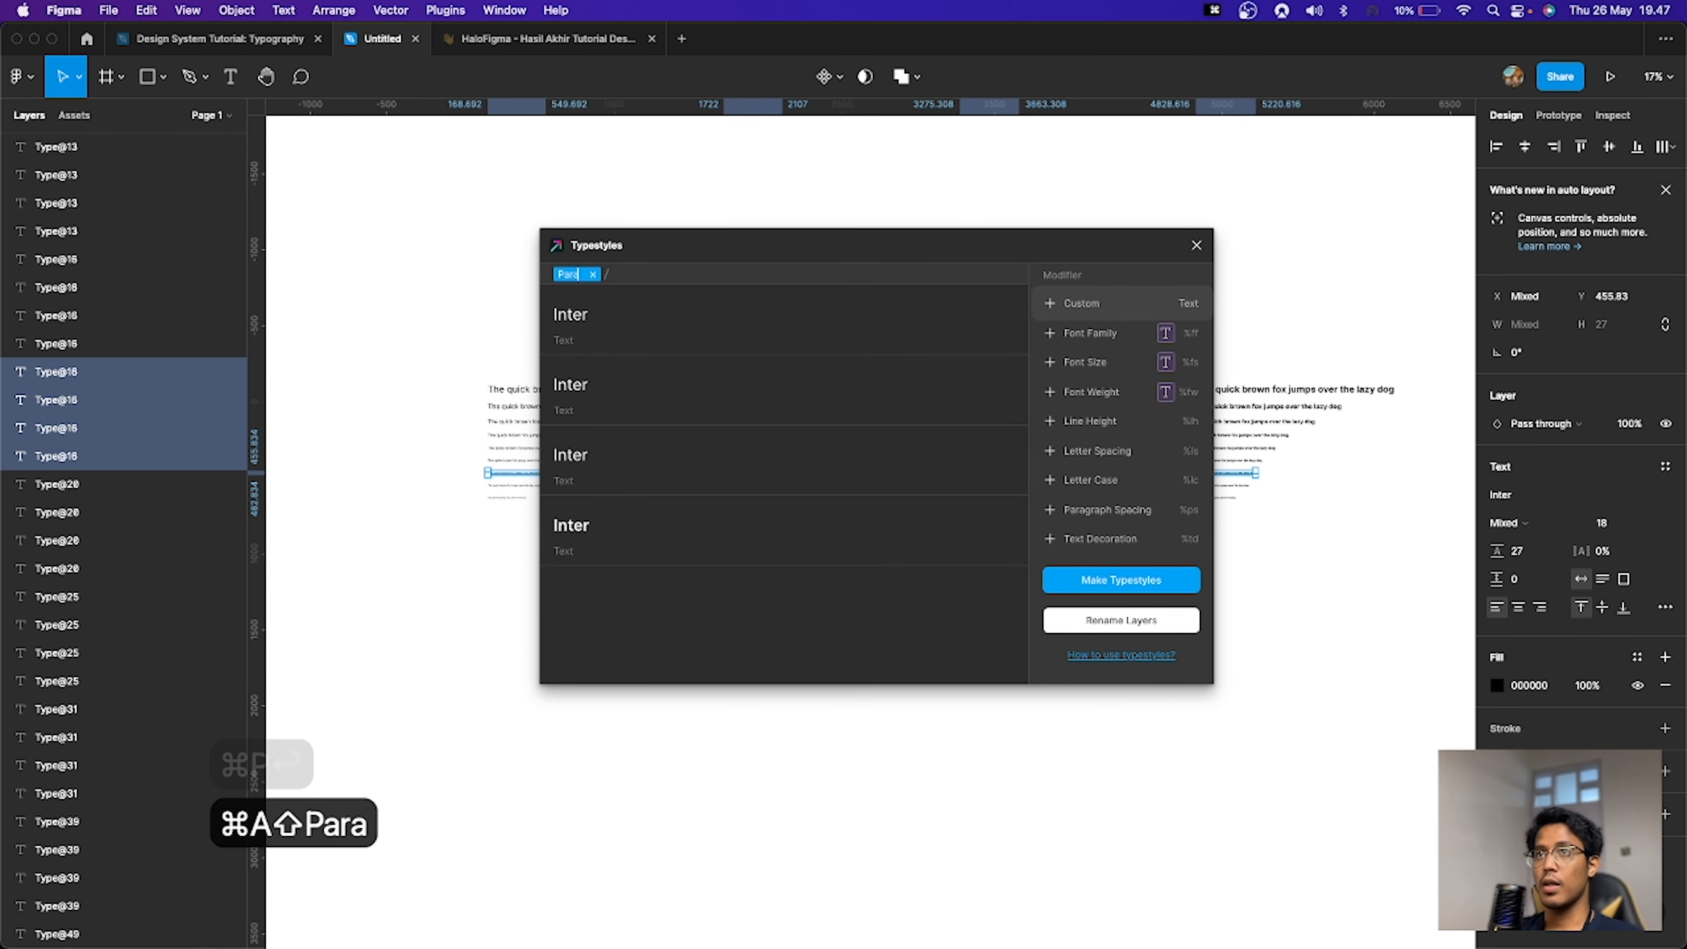
{"action": "type", "text": "graph"}
{"action": "left_click", "coordinate": [1082, 304]}
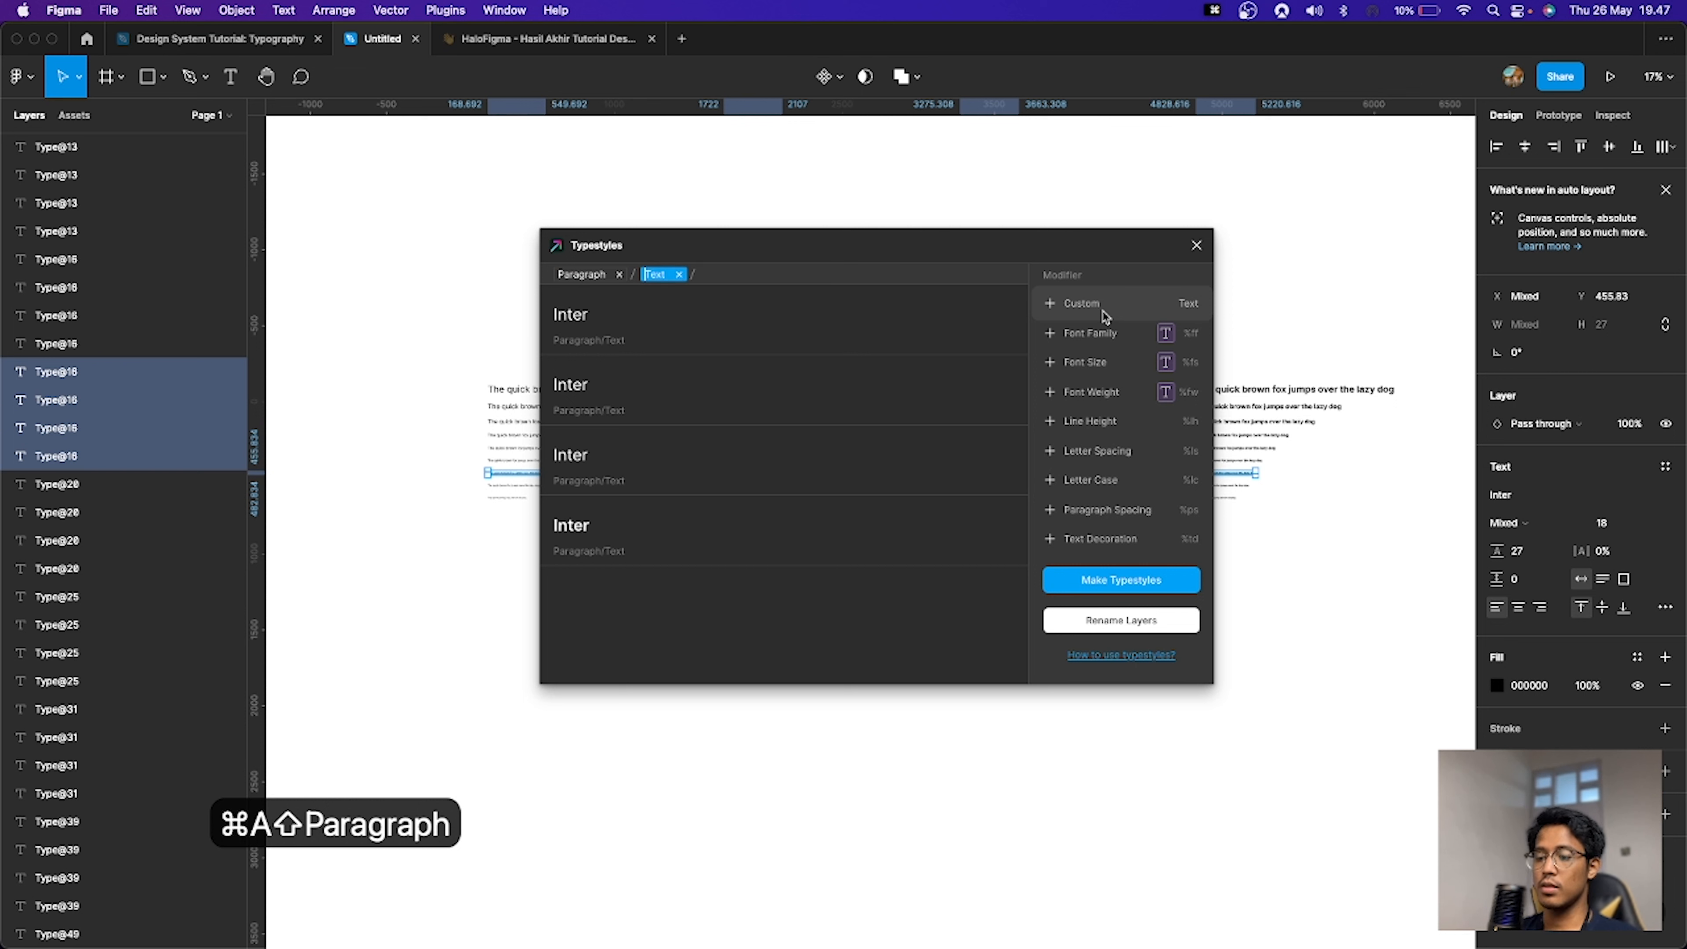
{"action": "key", "text": "super+a"}
{"action": "type", "text": "p18"}
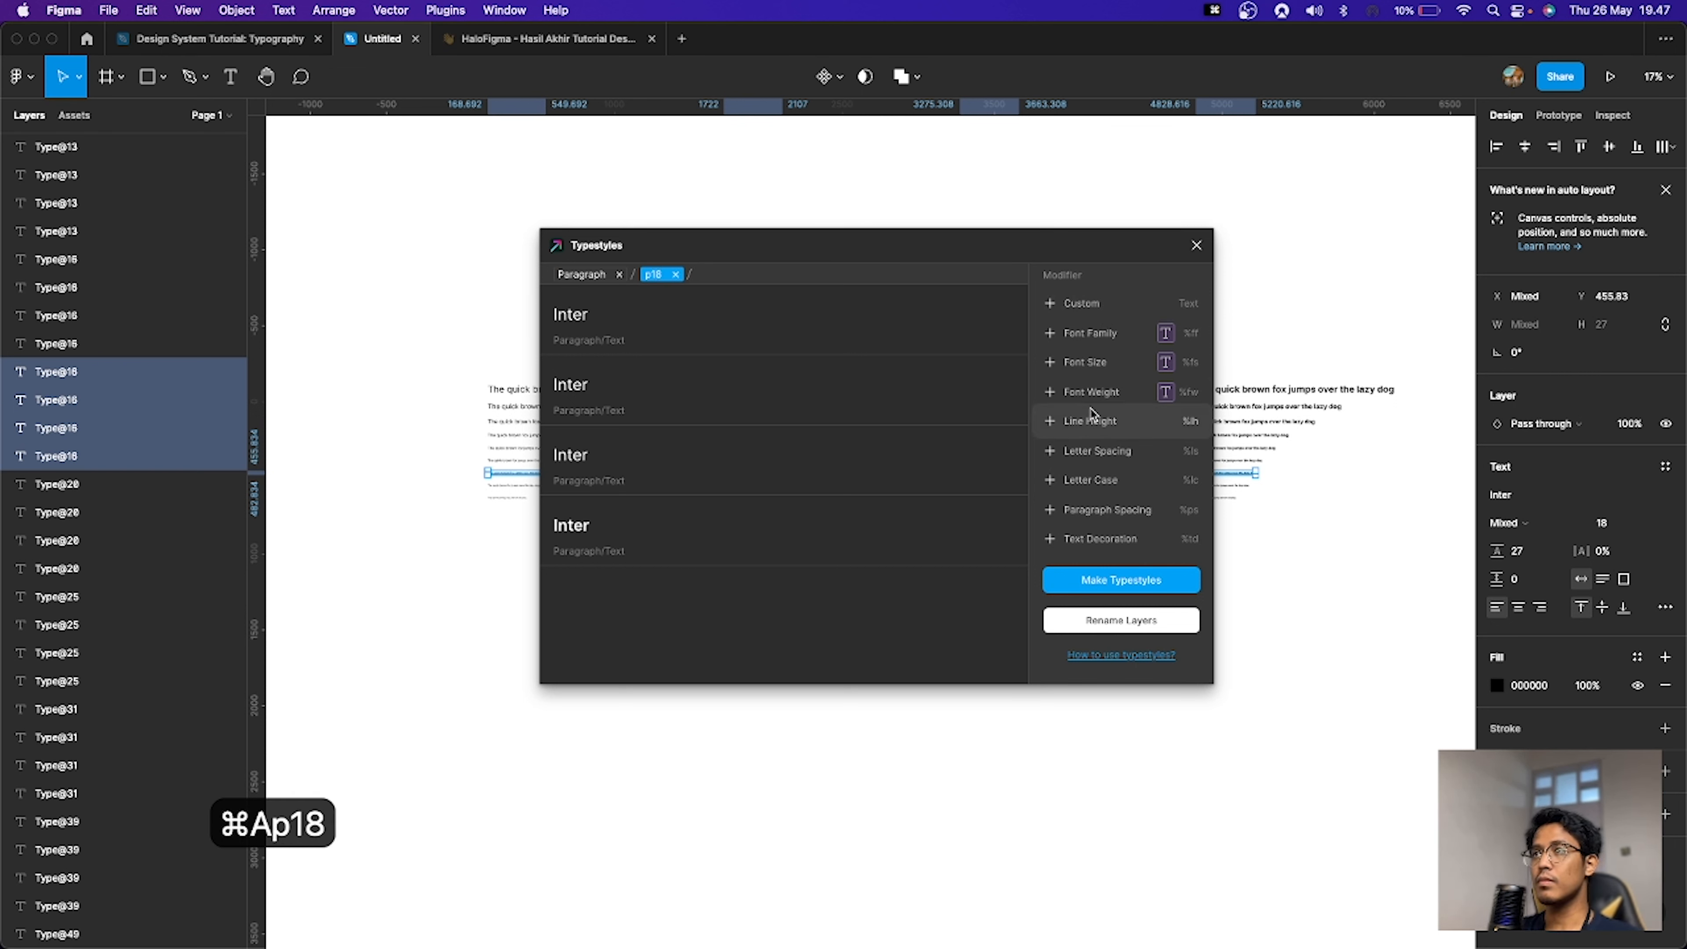
{"action": "left_click", "coordinate": [1093, 392]}
{"action": "left_click", "coordinate": [1121, 580]}
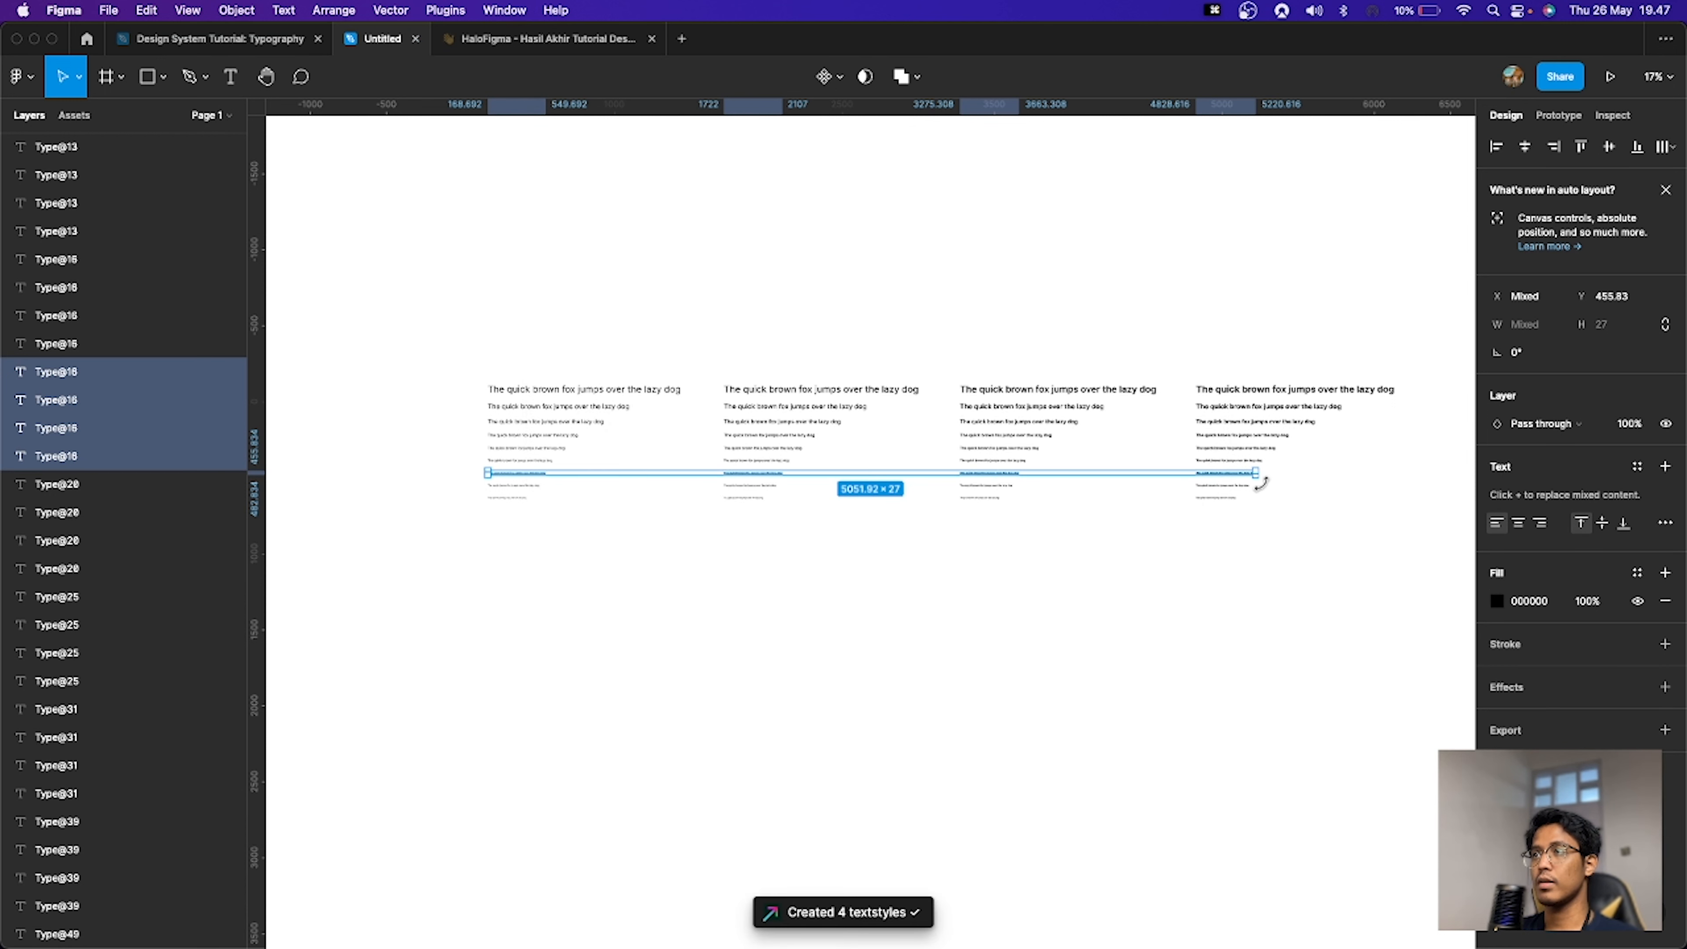
Step: Select the 16 px line in all four weight sets and launch the Typestyles plugin
{"action": "left_click_drag", "start_coordinate": [1284, 489], "coordinate": [505, 490]}
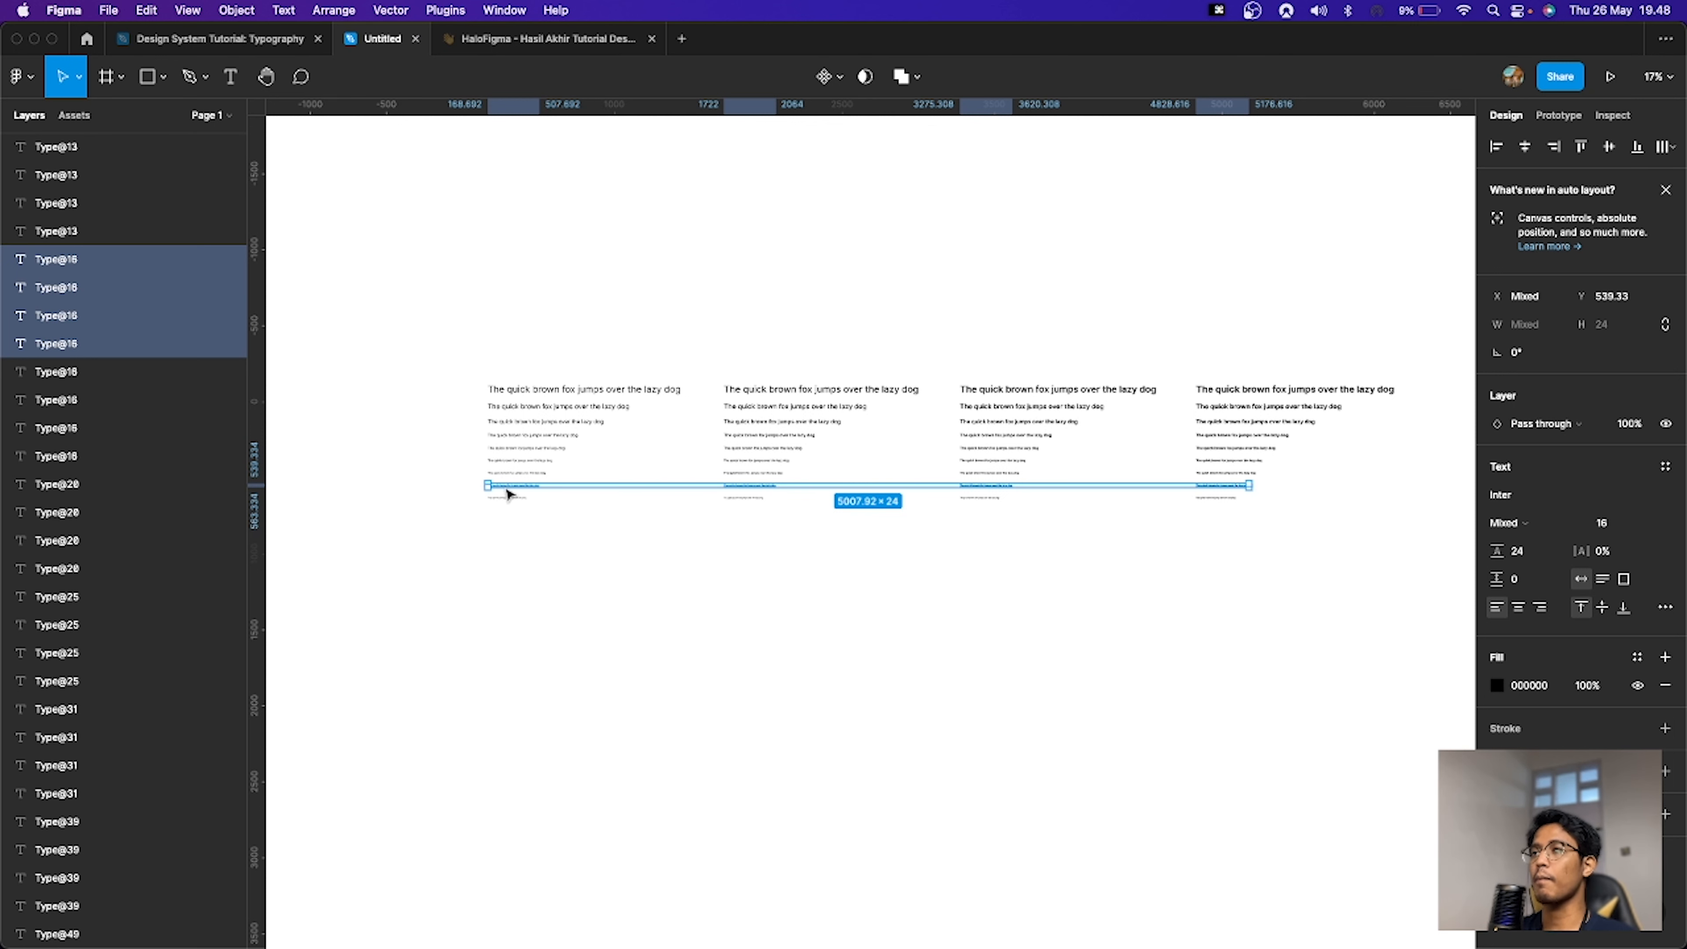
{"action": "key", "text": "super+p"}
{"action": "key", "text": "Return"}
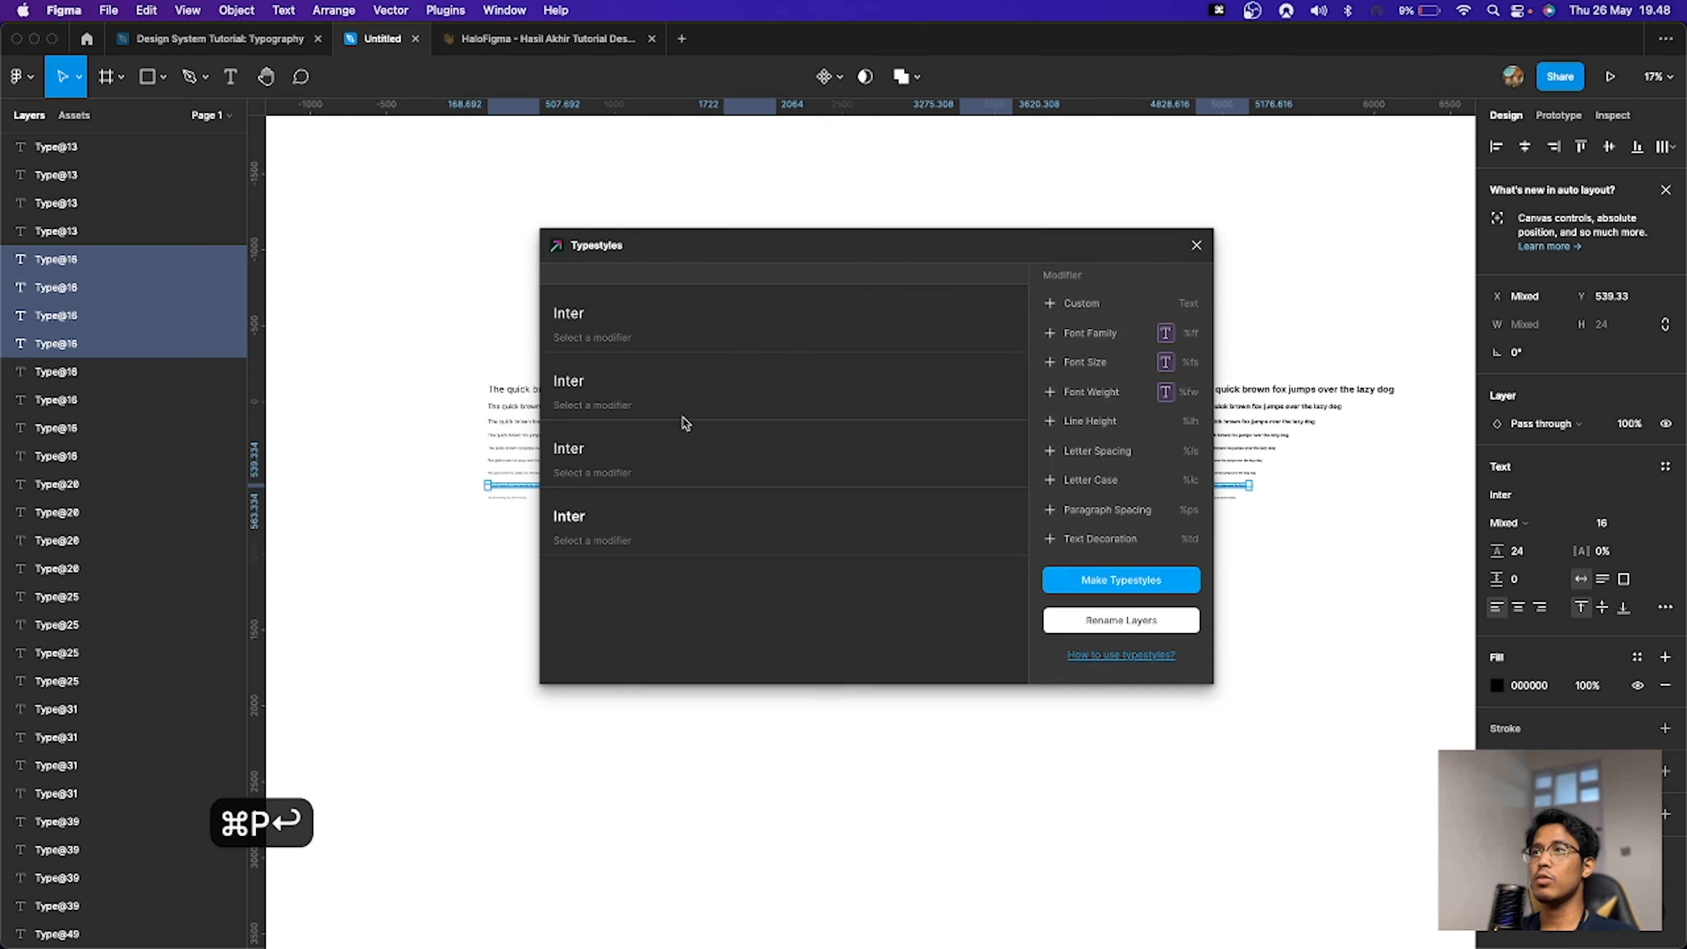
Step: Name the styles with Custom modifiers Paragraph and p16 plus a Font Weight modifier, and make the text styles
{"action": "left_click", "coordinate": [1076, 303]}
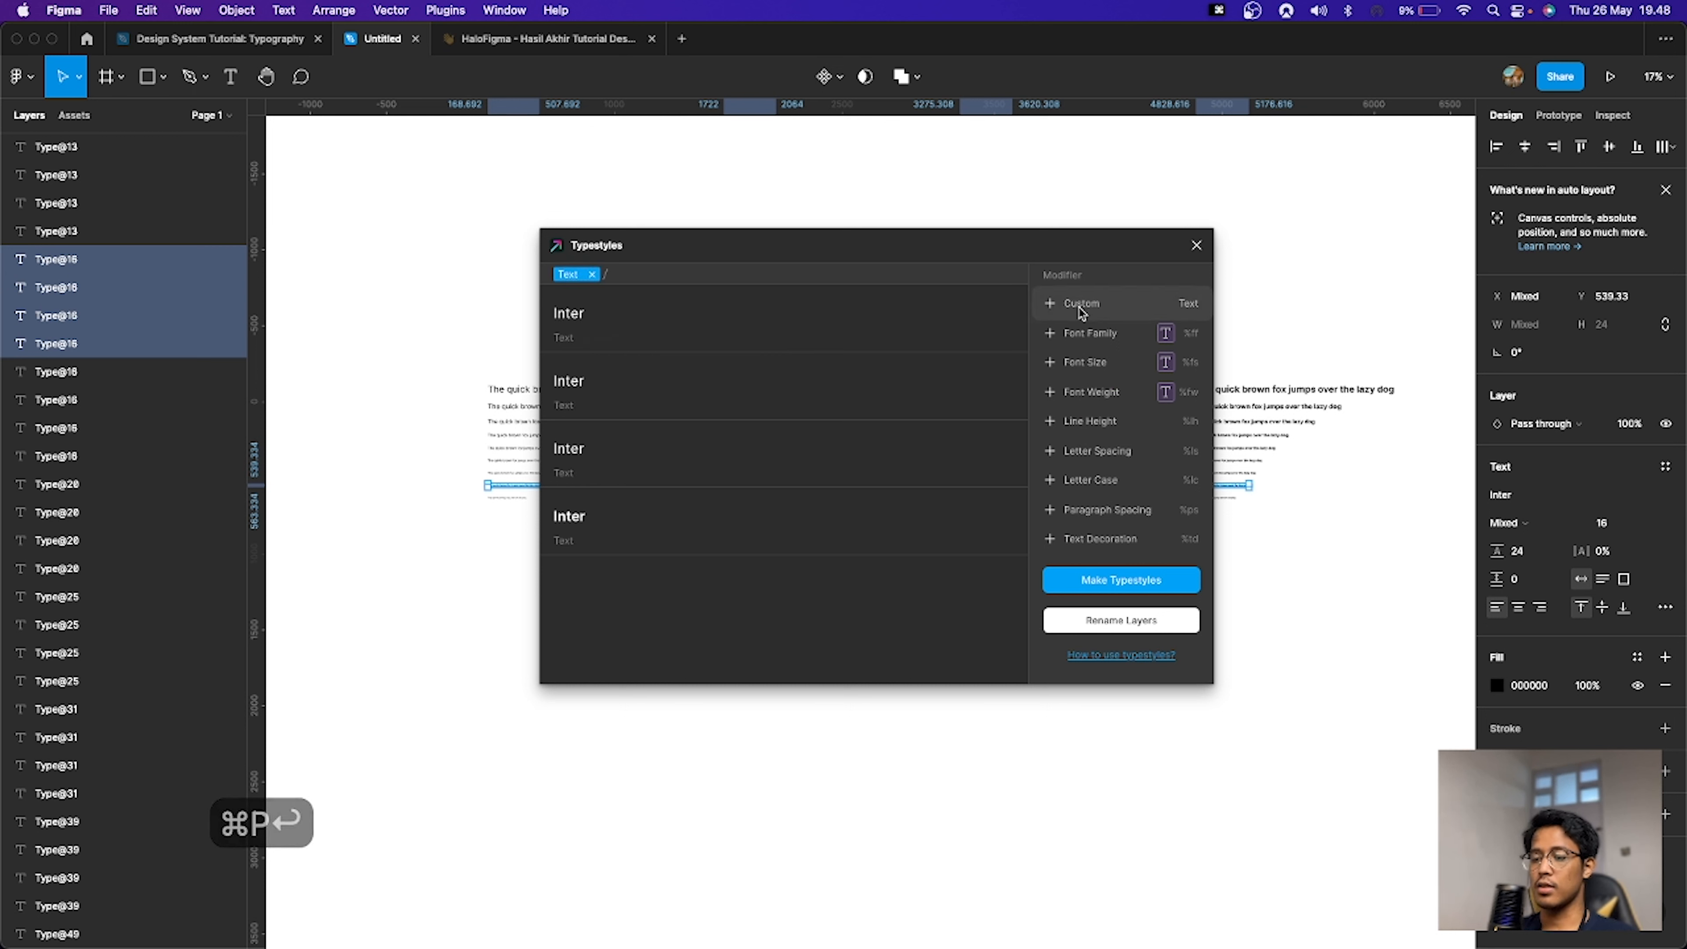
{"action": "key", "text": "super+a"}
{"action": "type", "text": "Paragraph"}
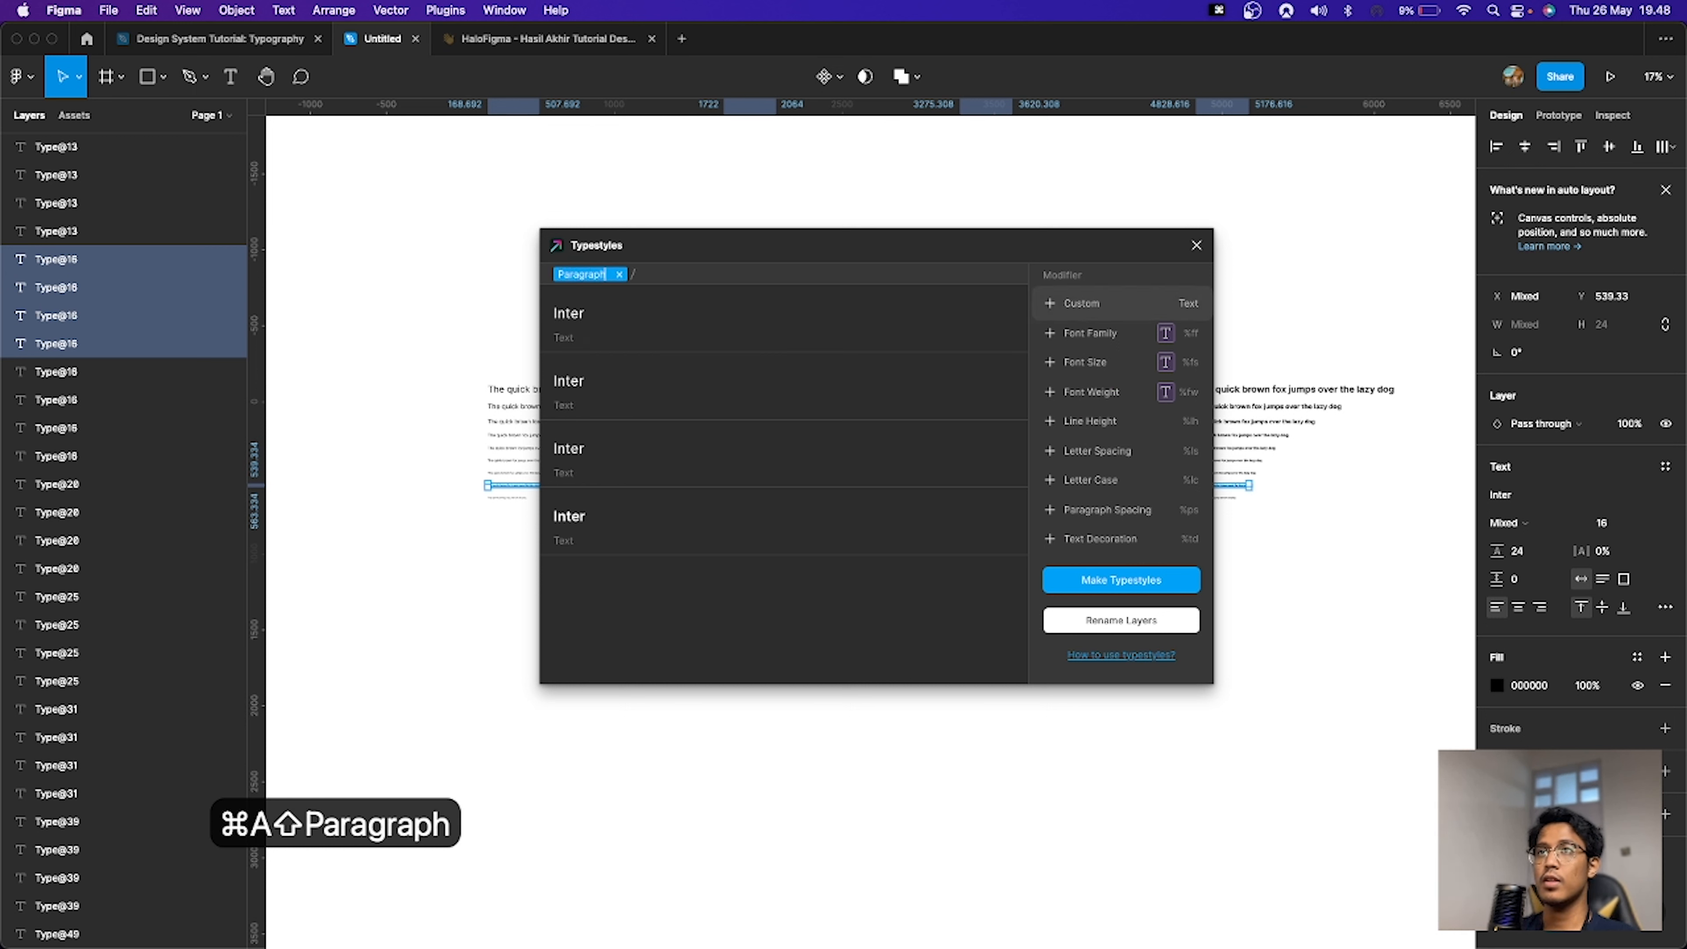
{"action": "left_click", "coordinate": [1135, 324]}
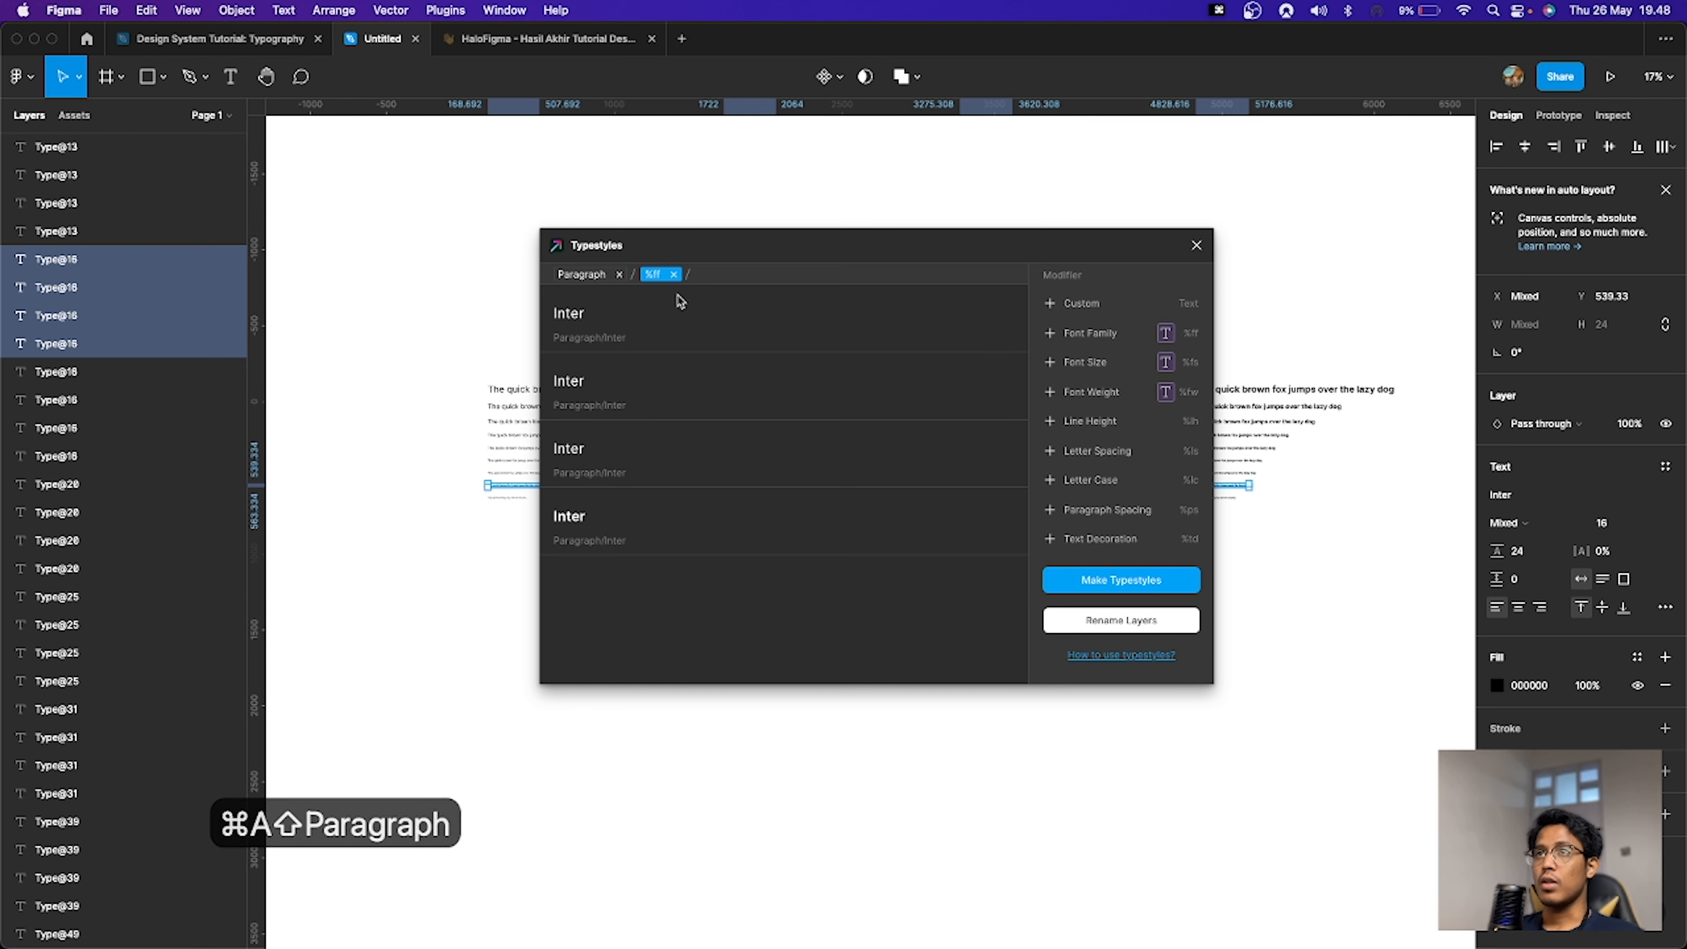
{"action": "left_click", "coordinate": [673, 275]}
{"action": "left_click", "coordinate": [1142, 305]}
{"action": "key", "text": "super+a"}
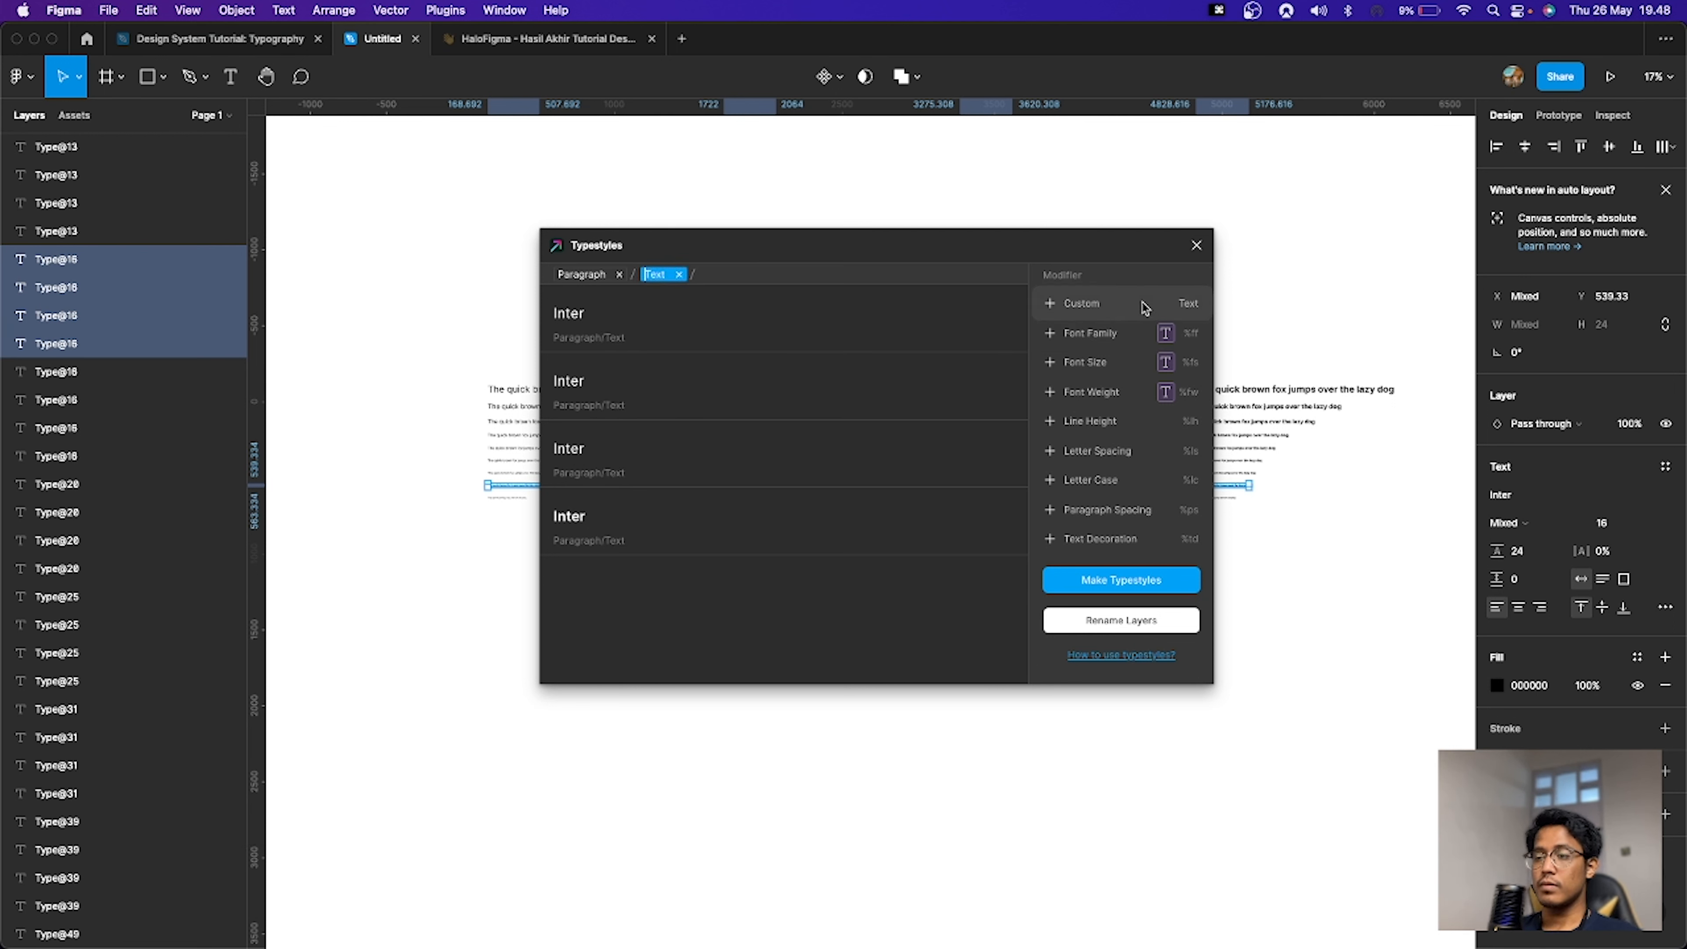
{"action": "type", "text": "p16"}
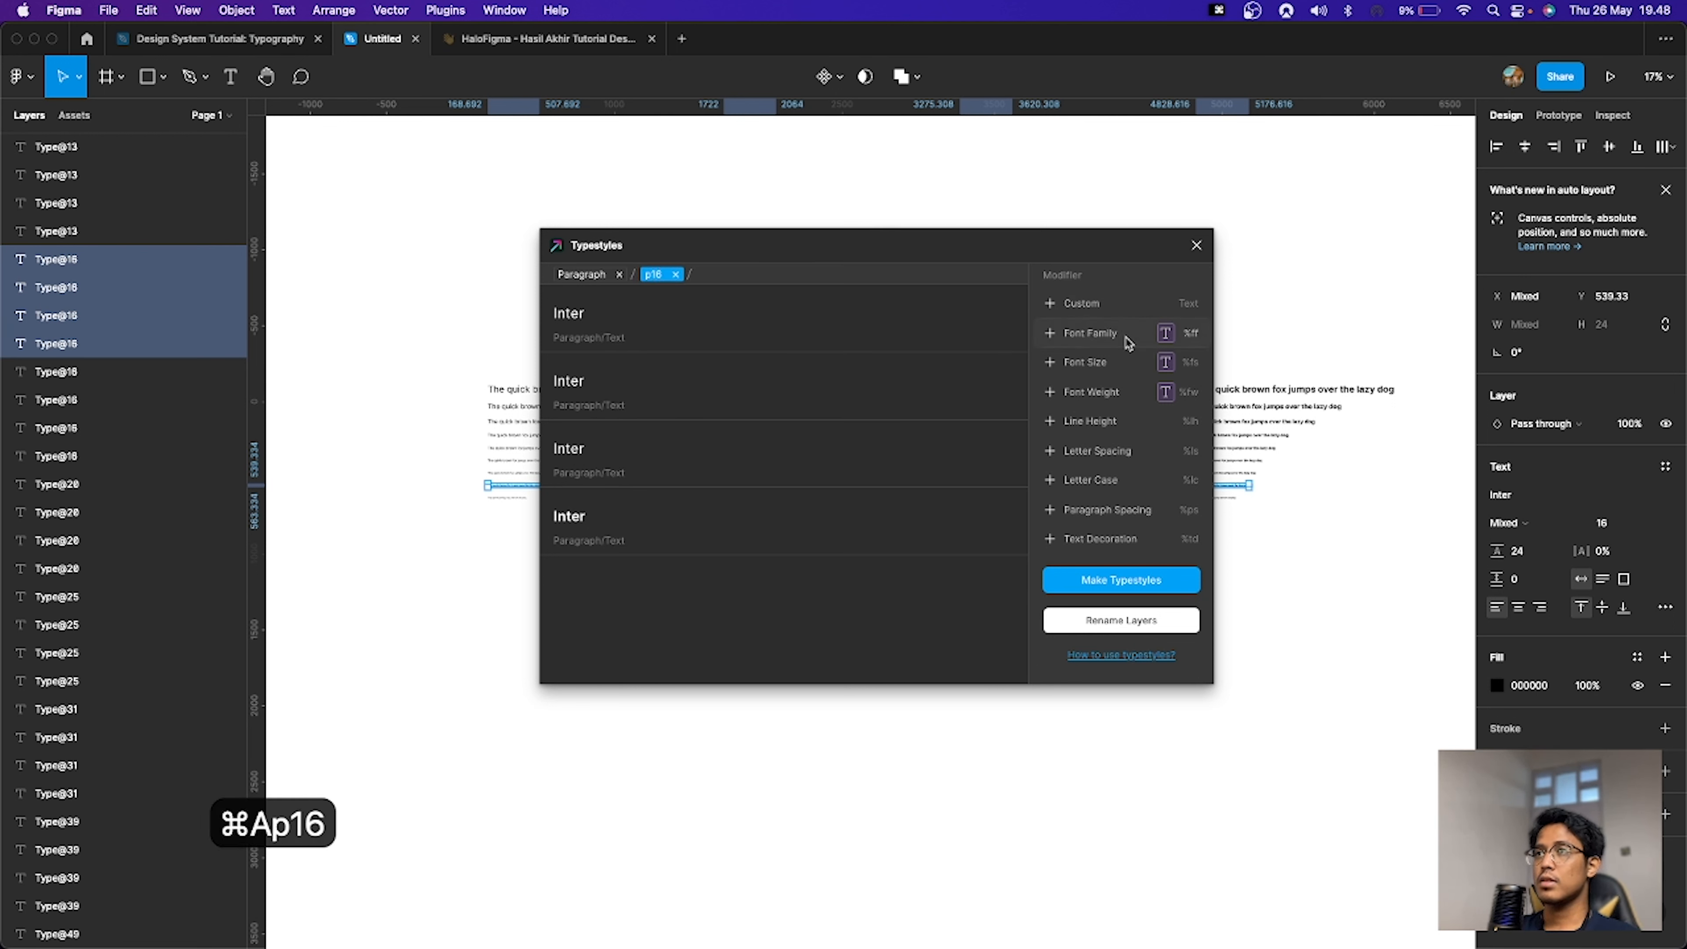
{"action": "left_click", "coordinate": [1121, 580]}
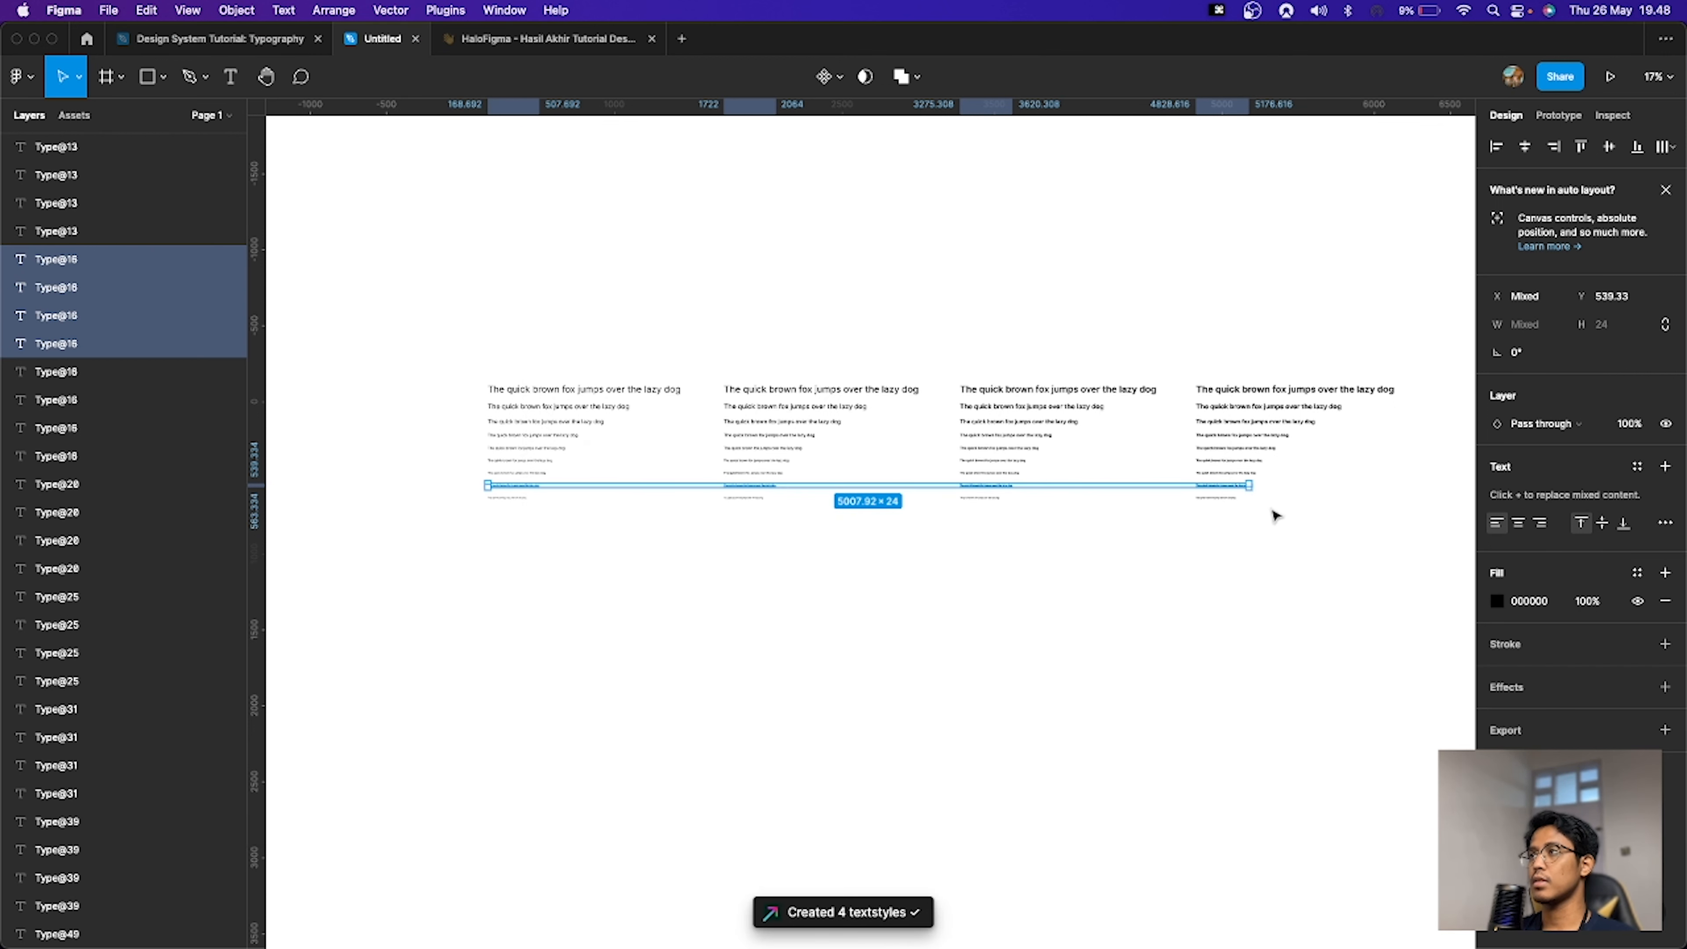
Step: Select the 12 px line in all four weight sets and launch the Typestyles plugin
{"action": "left_click", "coordinate": [1217, 524]}
{"action": "left_click_drag", "start_coordinate": [1272, 530], "coordinate": [493, 495]}
{"action": "key", "text": "super+p"}
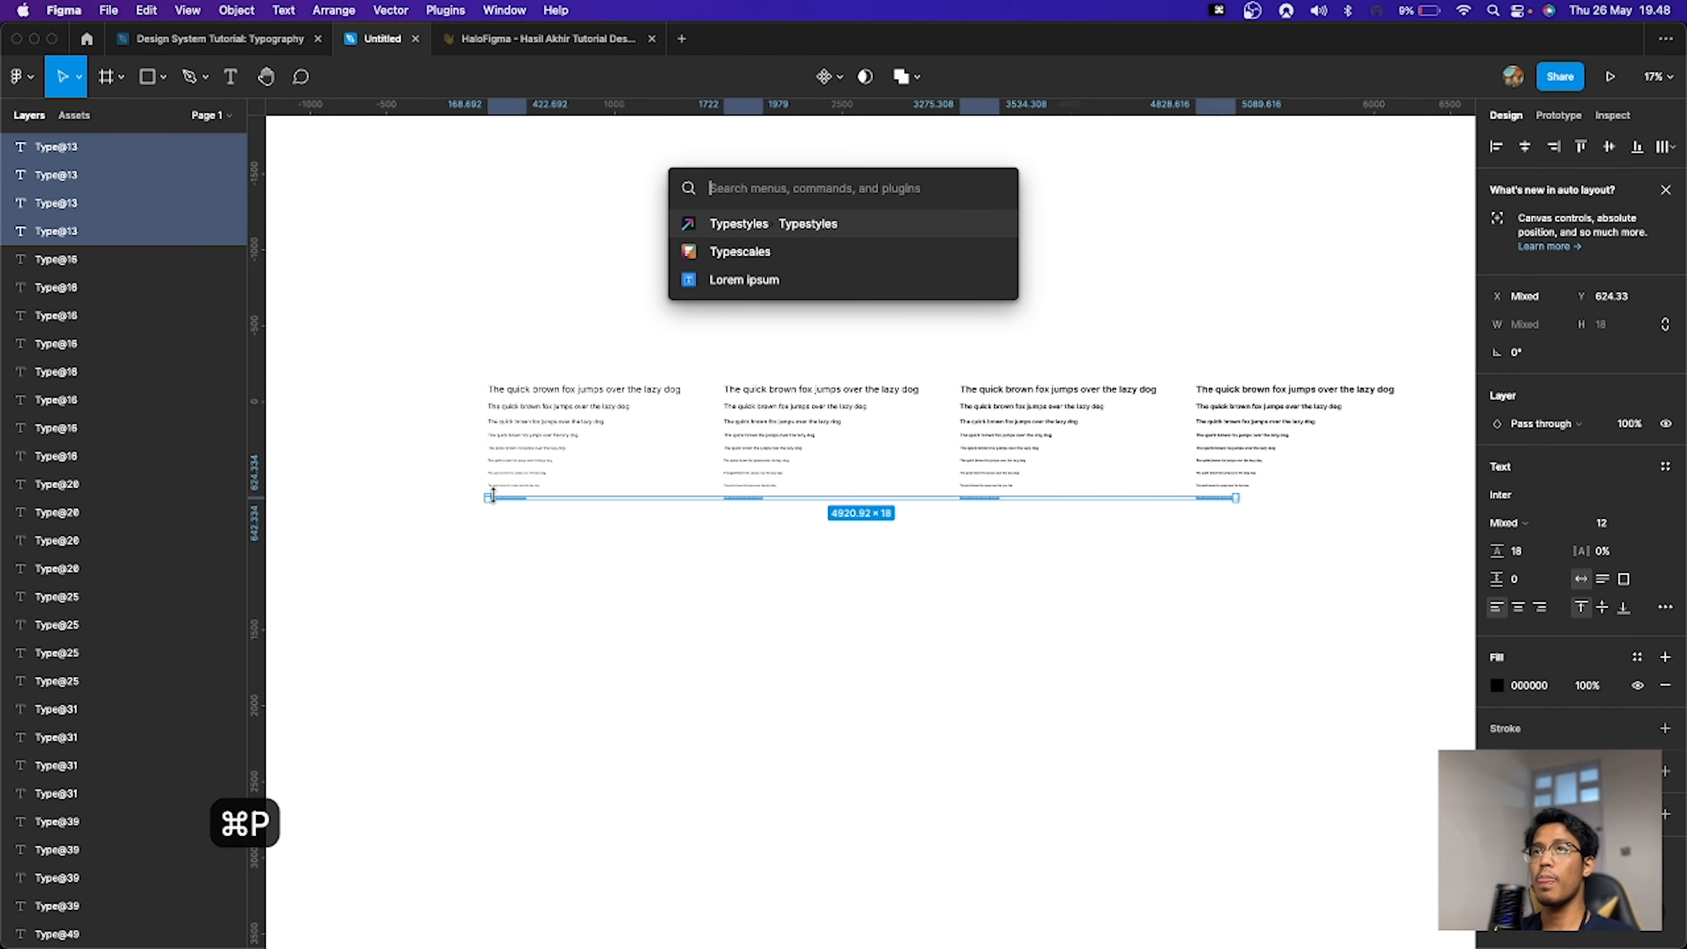
{"action": "key", "text": "Return"}
Step: Run Typestyles and name the styles with Custom modifiers Paragraph and p12 plus a Font Weight modifier, then make the text styles
{"action": "left_click", "coordinate": [1112, 307]}
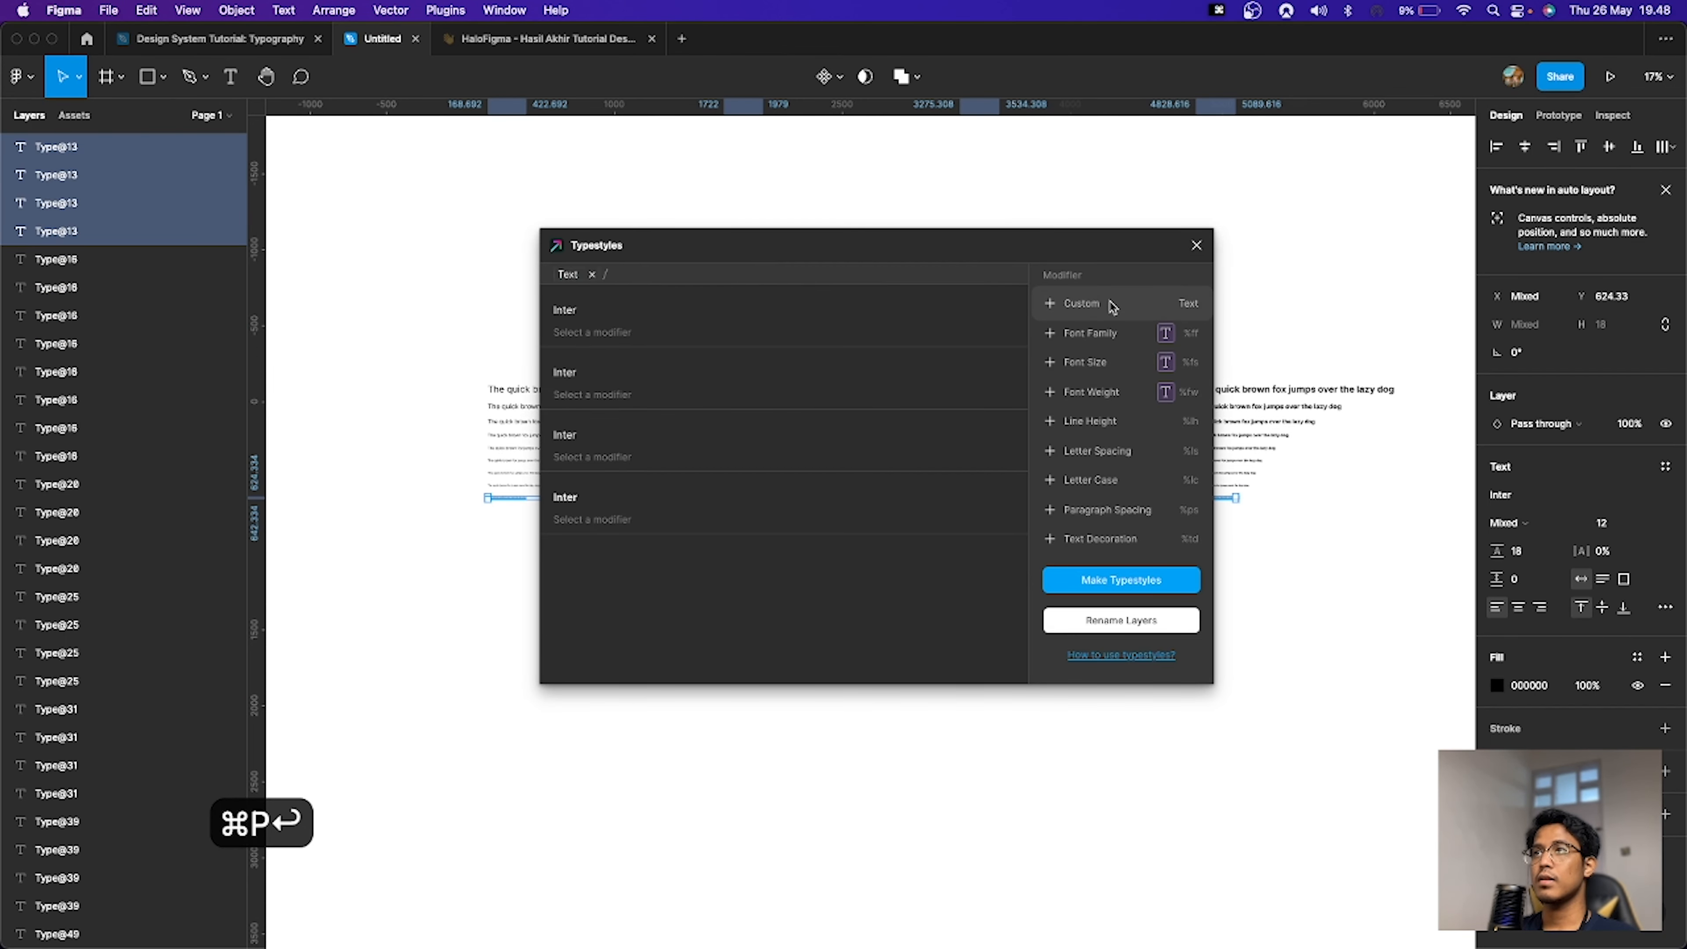
{"action": "key", "text": "super+a"}
{"action": "type", "text": "Paragraph"}
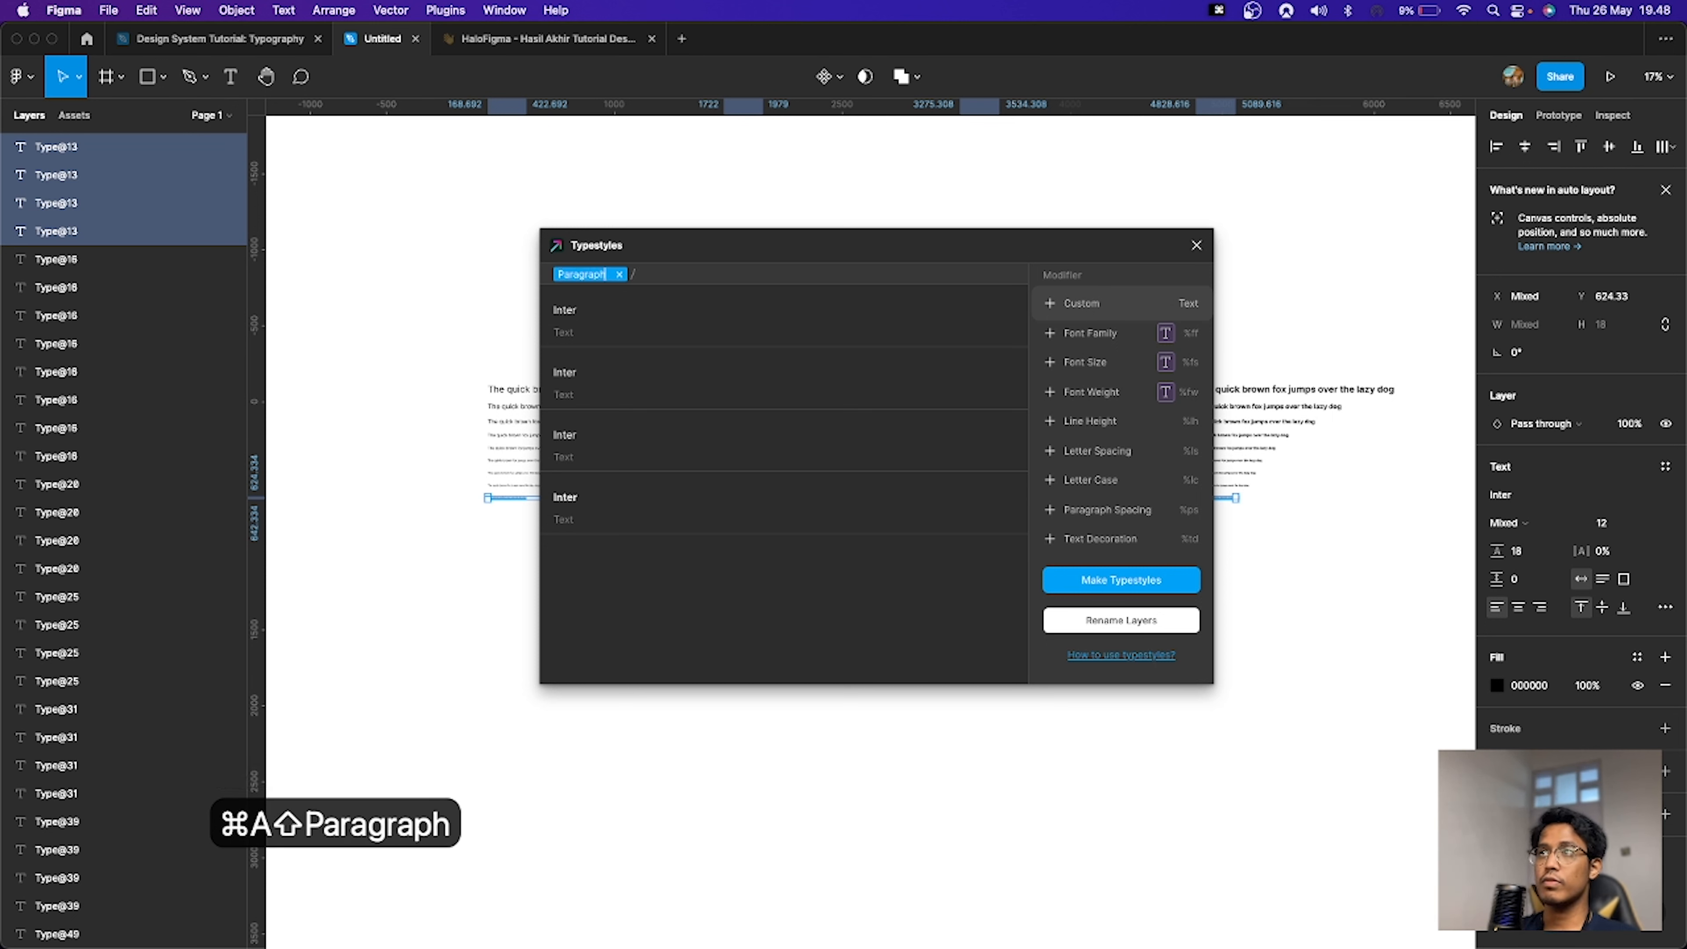
{"action": "left_click", "coordinate": [1156, 310]}
{"action": "key", "text": "super+a"}
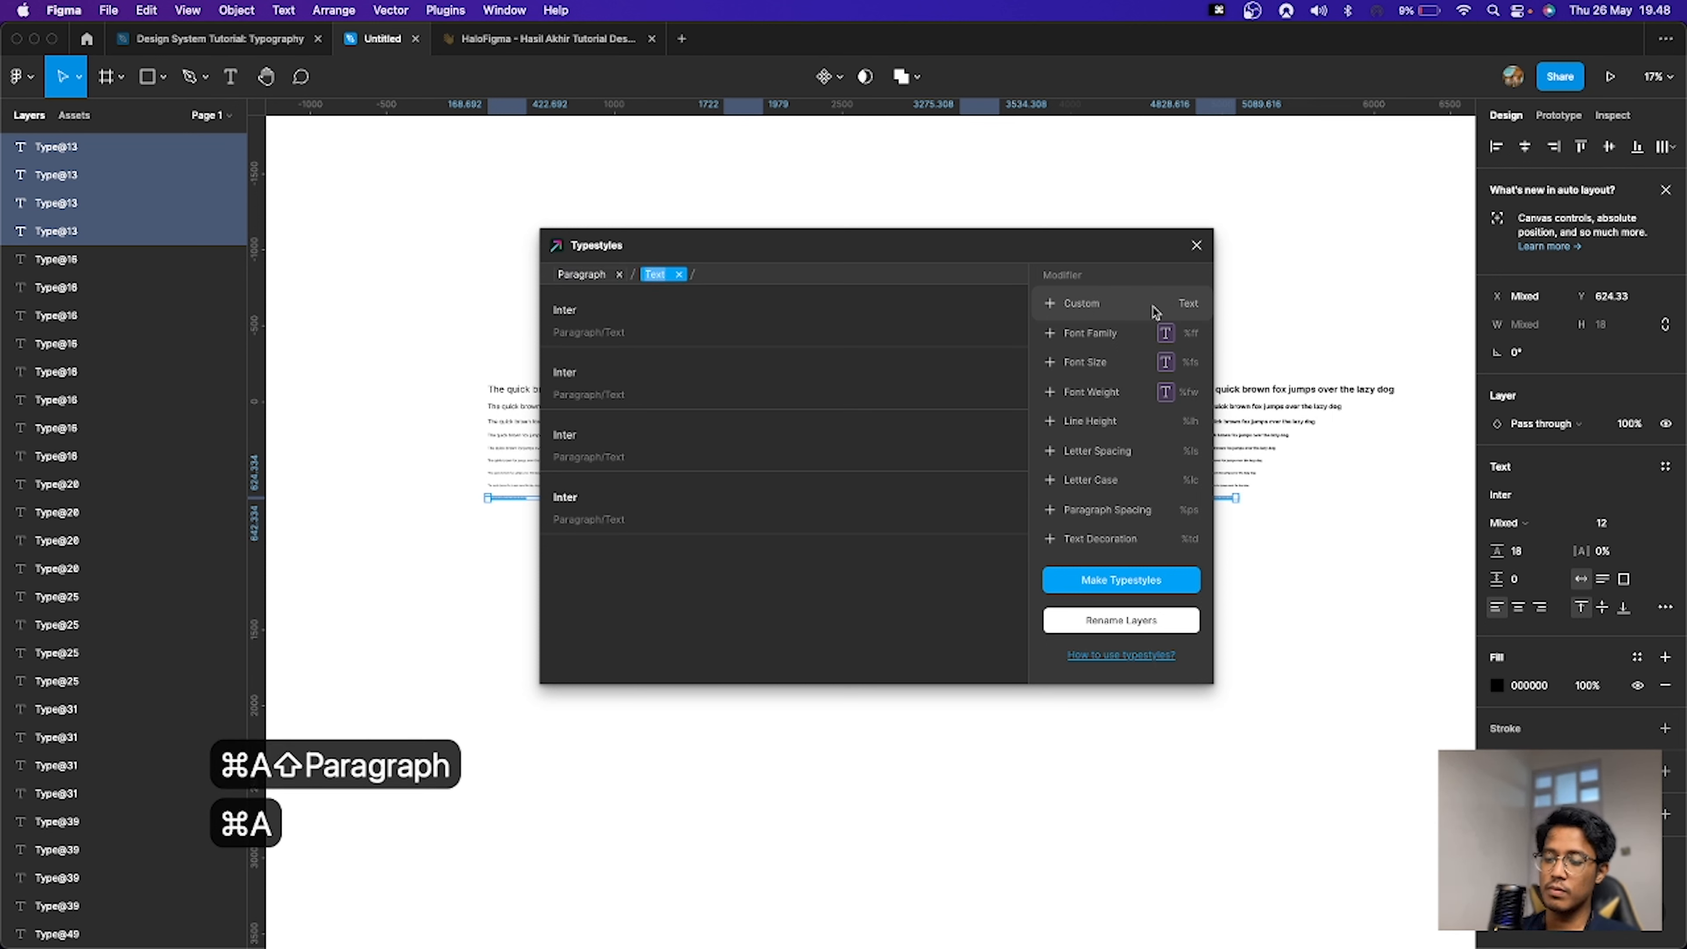
{"action": "type", "text": "p12"}
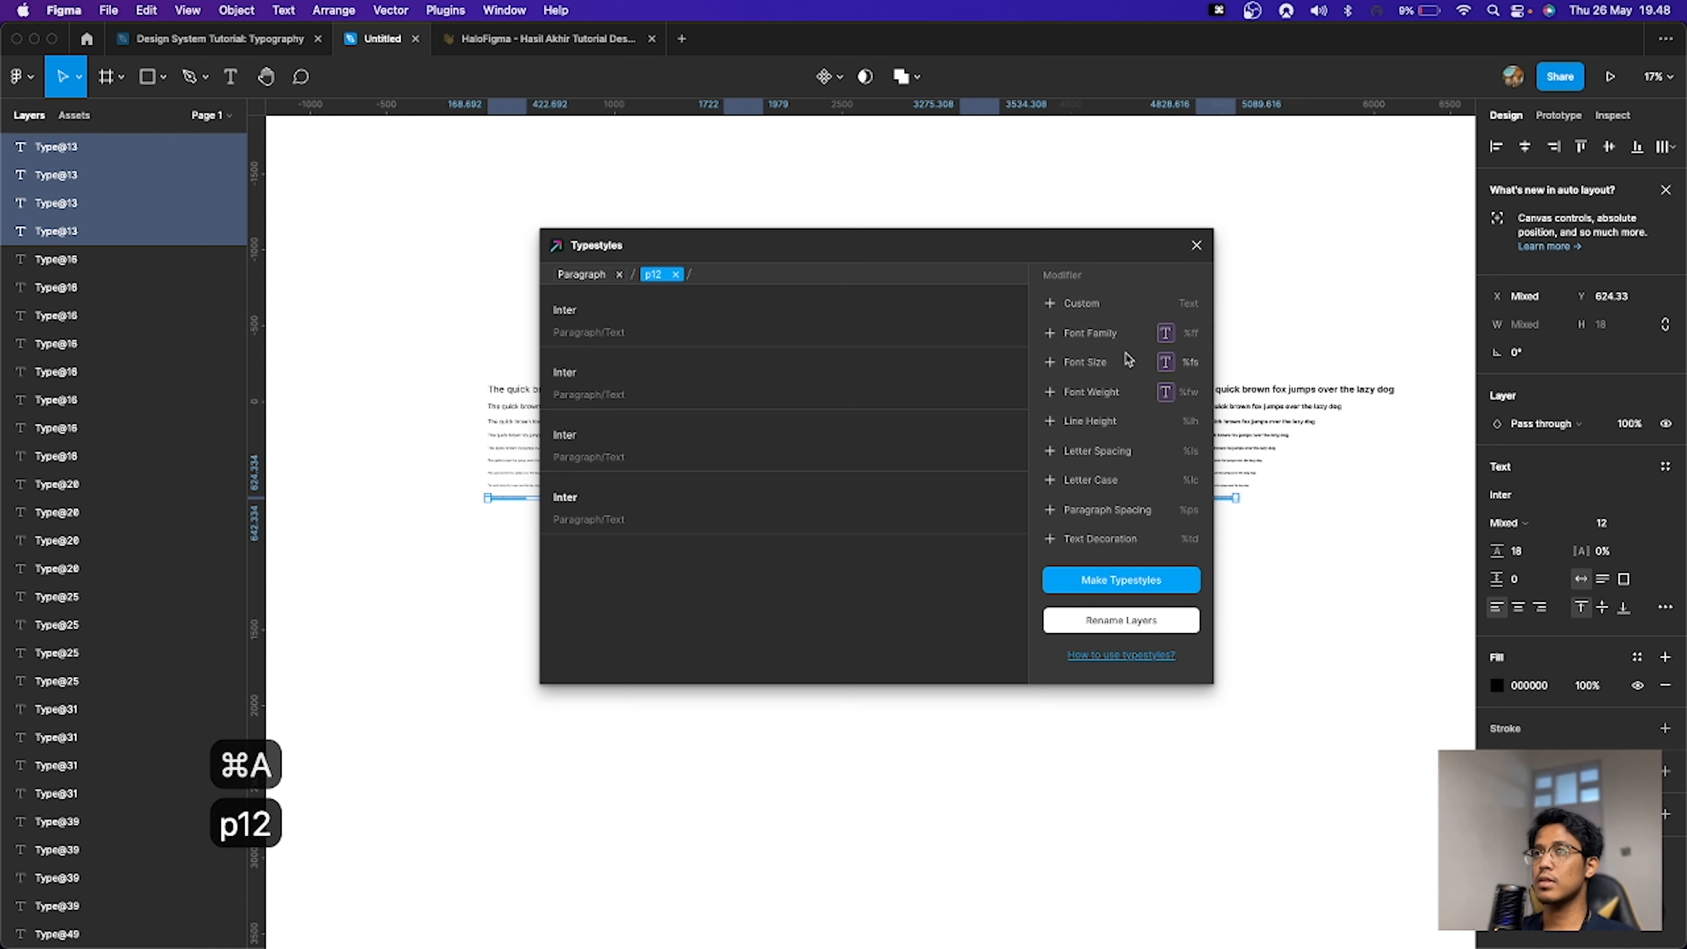
{"action": "left_click", "coordinate": [1116, 392]}
{"action": "left_click", "coordinate": [1131, 579]}
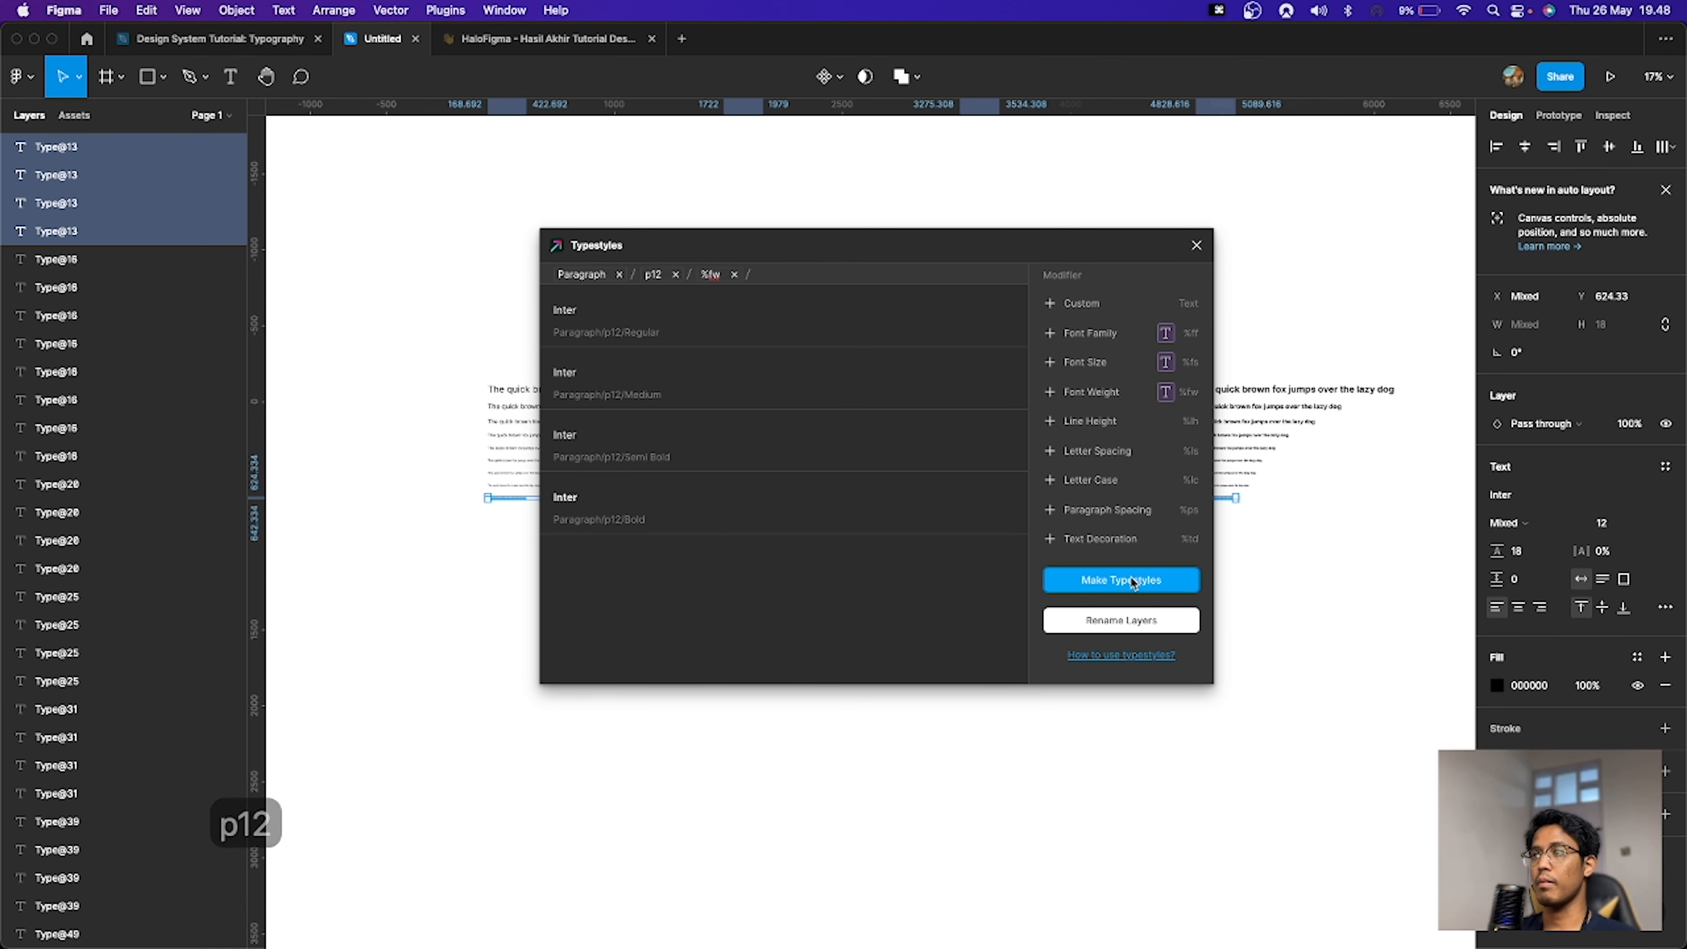
{"action": "left_click", "coordinate": [1133, 581]}
Step: Review the p18, p16 and p12 groups under Paragraph in the text styles list, collapsing them afterwards
{"action": "left_click", "coordinate": [1520, 348]}
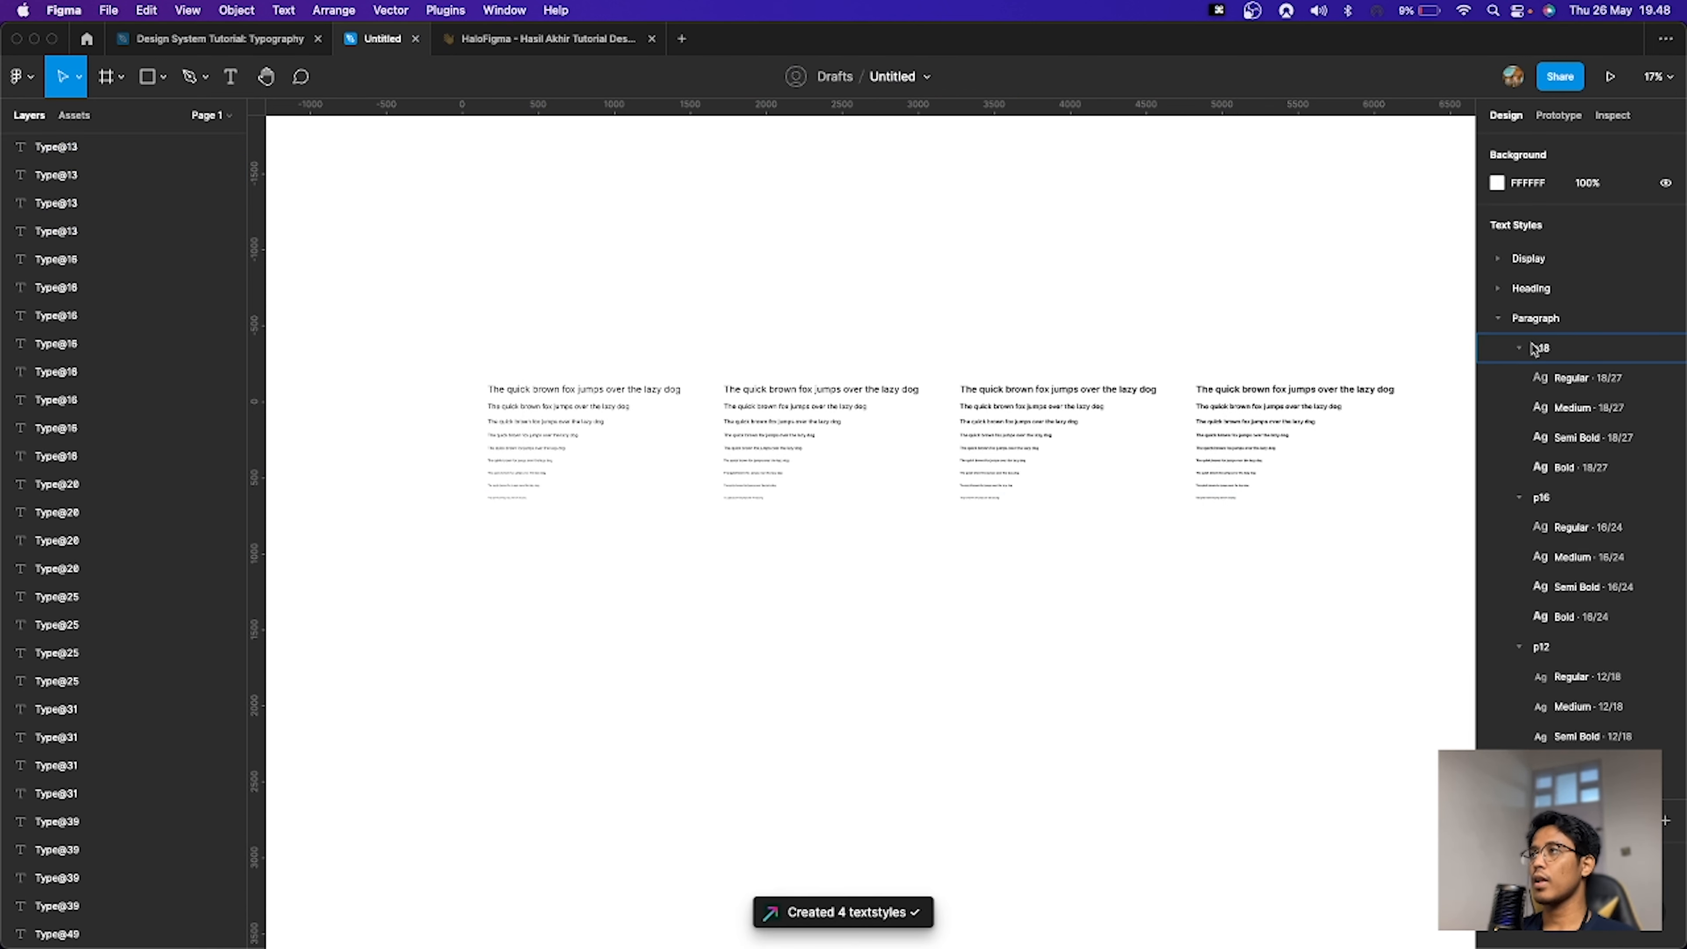
{"action": "left_click", "coordinate": [1519, 378]}
{"action": "left_click", "coordinate": [1520, 407]}
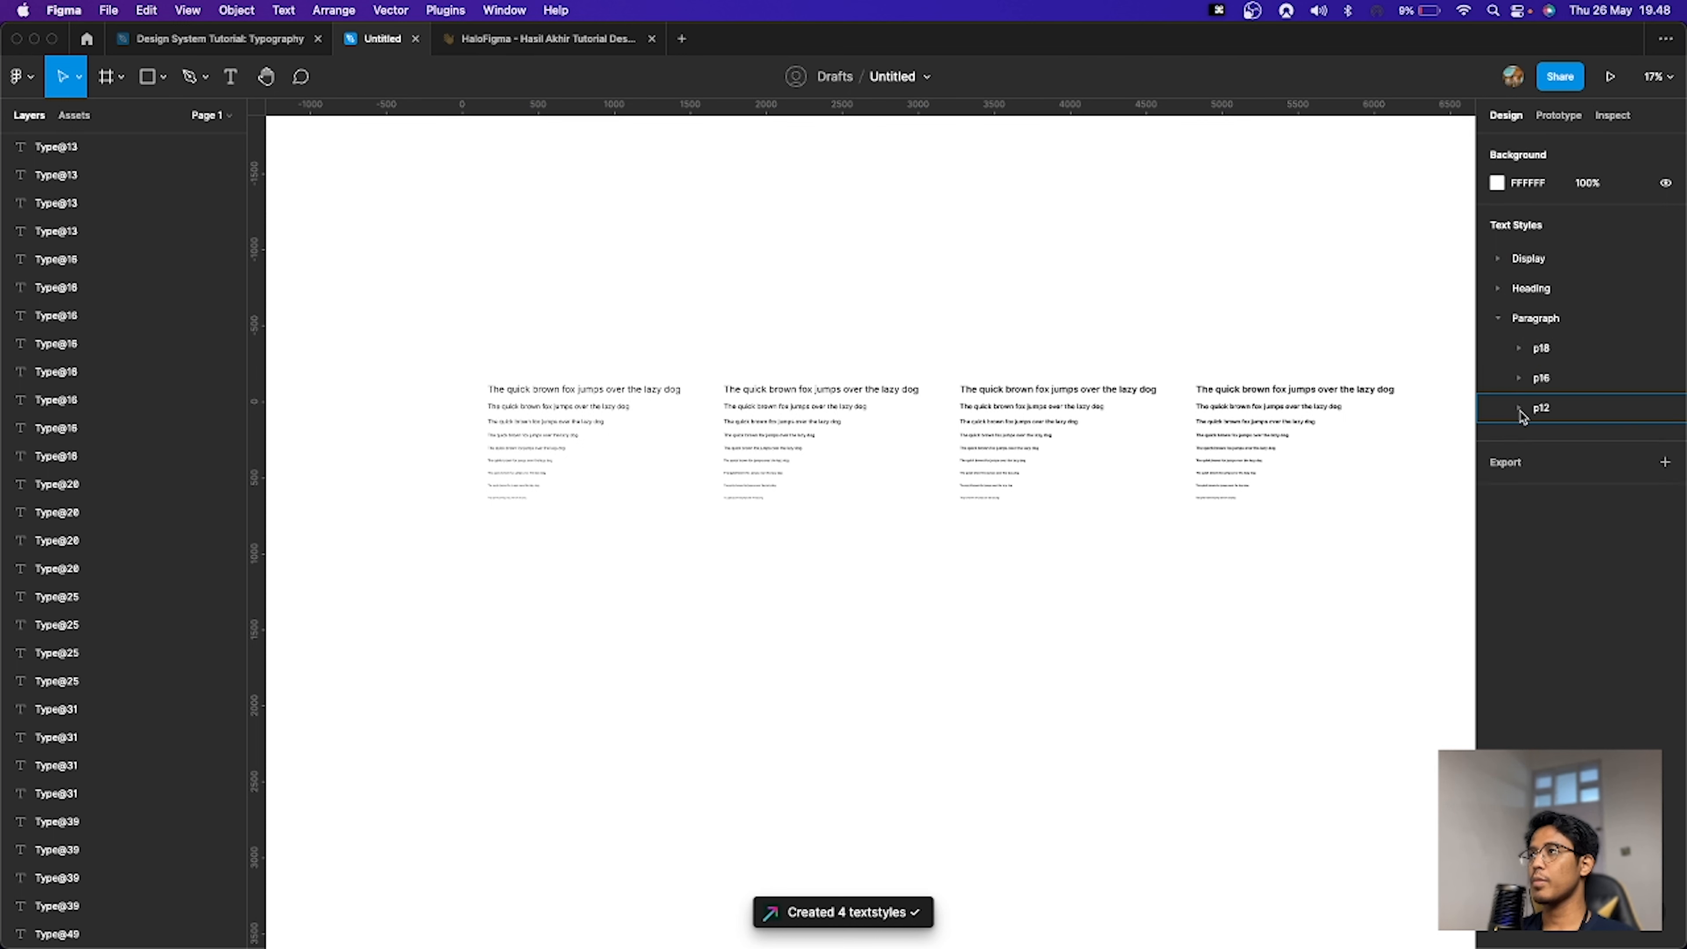
{"action": "left_click", "coordinate": [1503, 319]}
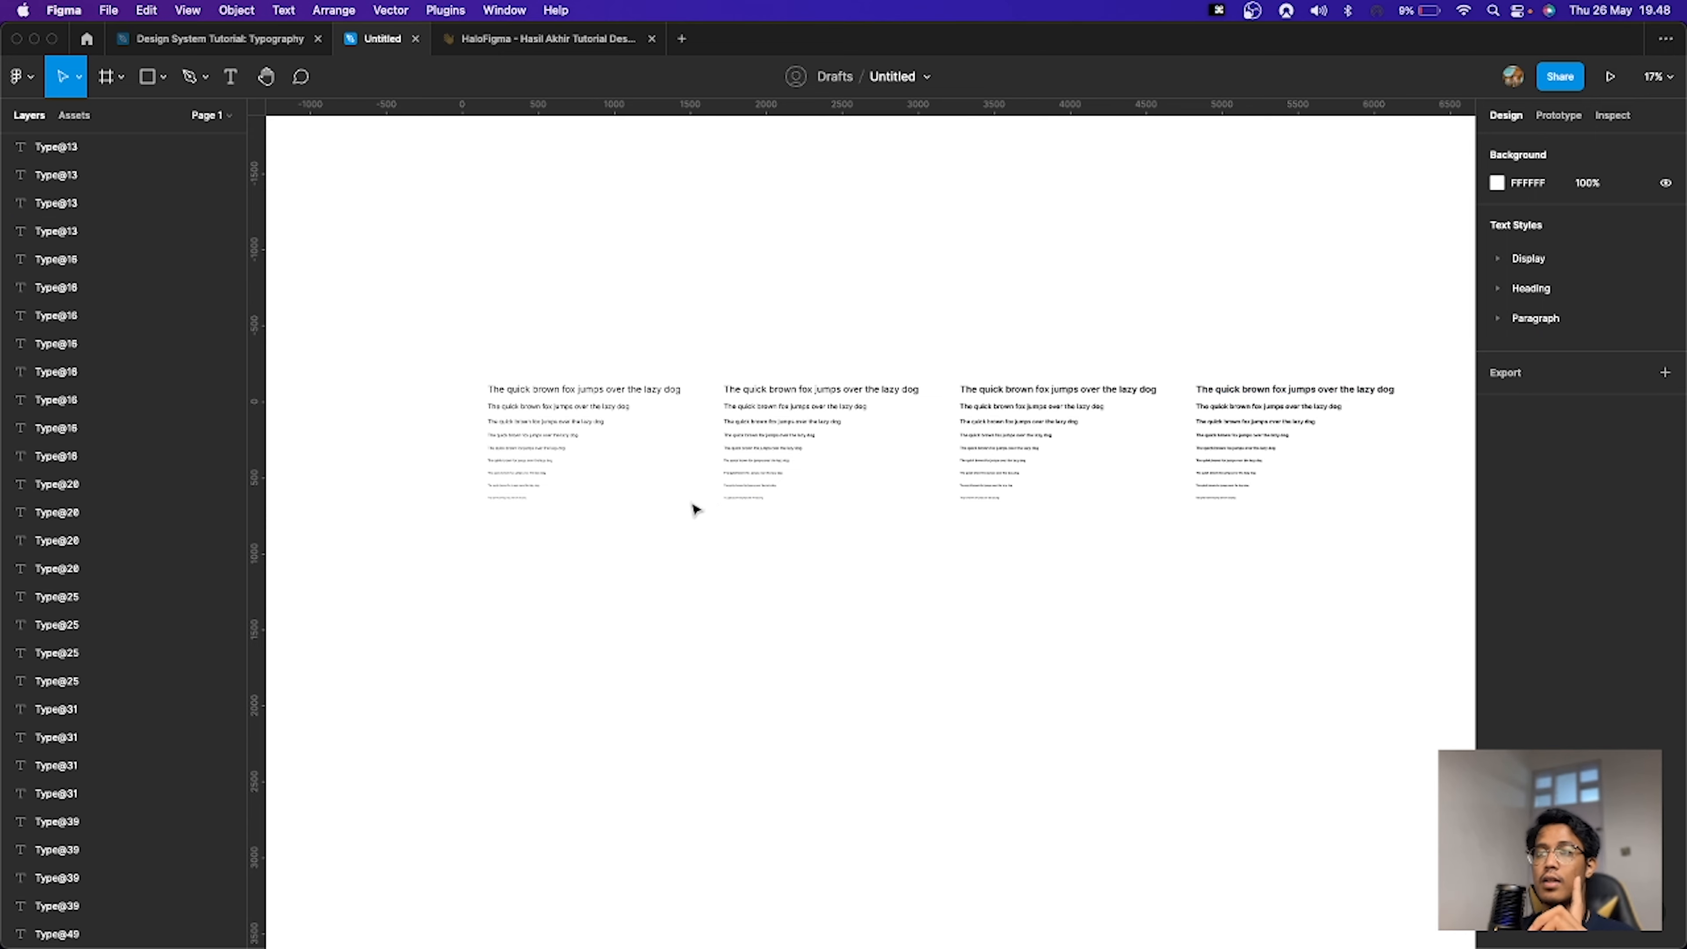
Step: Select the 16 px and 12 px lines in all four weight sets and move them down to widen the gap above them
{"action": "scroll", "coordinate": [543, 522], "scroll_direction": "up", "scroll_amount": 2}
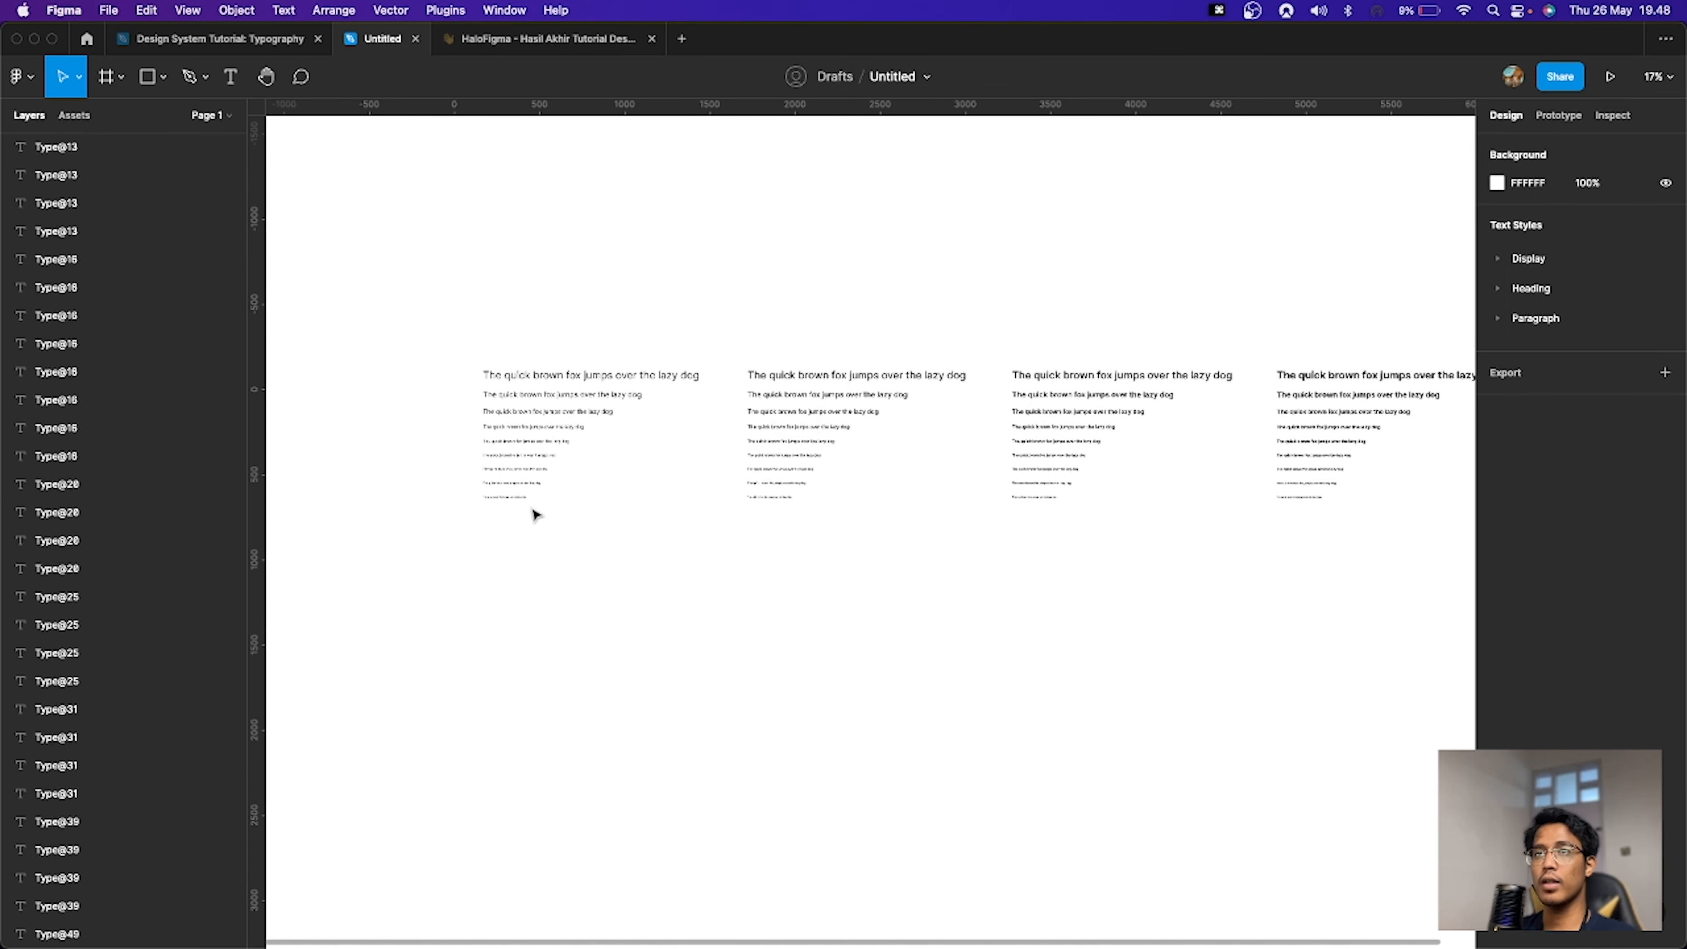
{"action": "left_click_drag", "start_coordinate": [527, 519], "coordinate": [1177, 577]}
{"action": "key", "text": "space"}
{"action": "left_click_drag", "start_coordinate": [707, 534], "coordinate": [985, 525]}
{"action": "scroll", "coordinate": [584, 480], "scroll_direction": "up", "scroll_amount": 5}
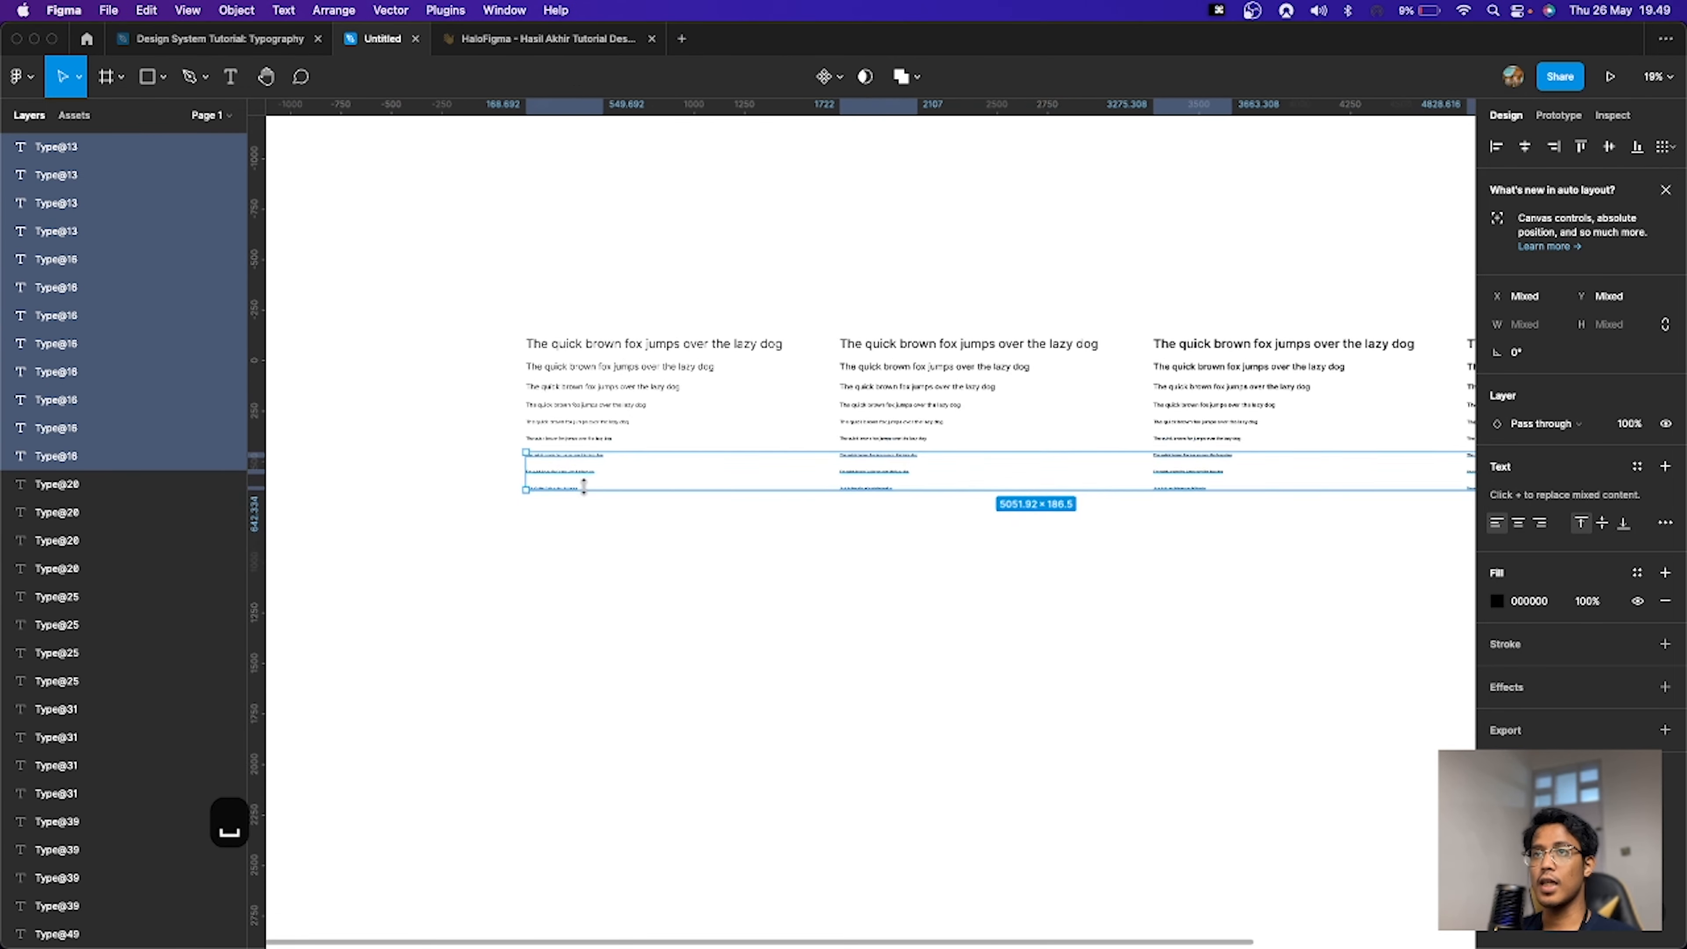
{"action": "scroll", "coordinate": [574, 476], "scroll_direction": "down", "scroll_amount": 4}
{"action": "scroll", "coordinate": [580, 474], "scroll_direction": "down", "scroll_amount": 2}
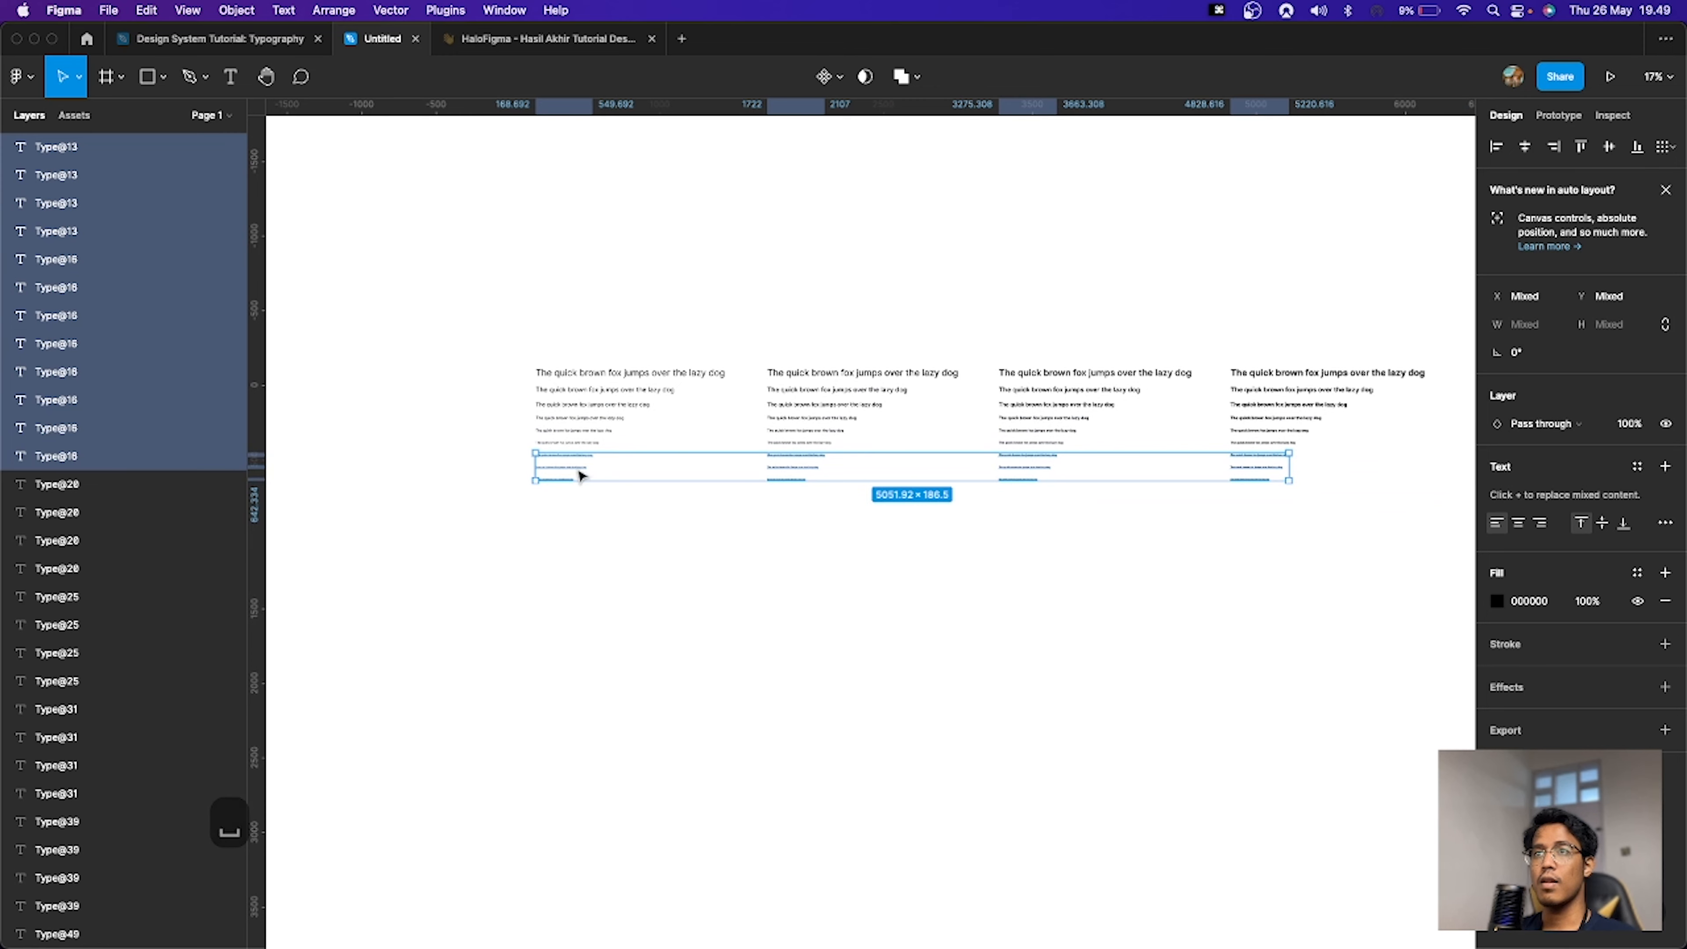
{"action": "left_click_drag", "start_coordinate": [576, 475], "coordinate": [576, 514]}
{"action": "left_click", "coordinate": [644, 565]}
Step: Inspect the text styles applied to the 18, 16 and 12 px paragraph lines in the Regular and Medium sets
{"action": "scroll", "coordinate": [598, 531], "scroll_direction": "up", "scroll_amount": 5}
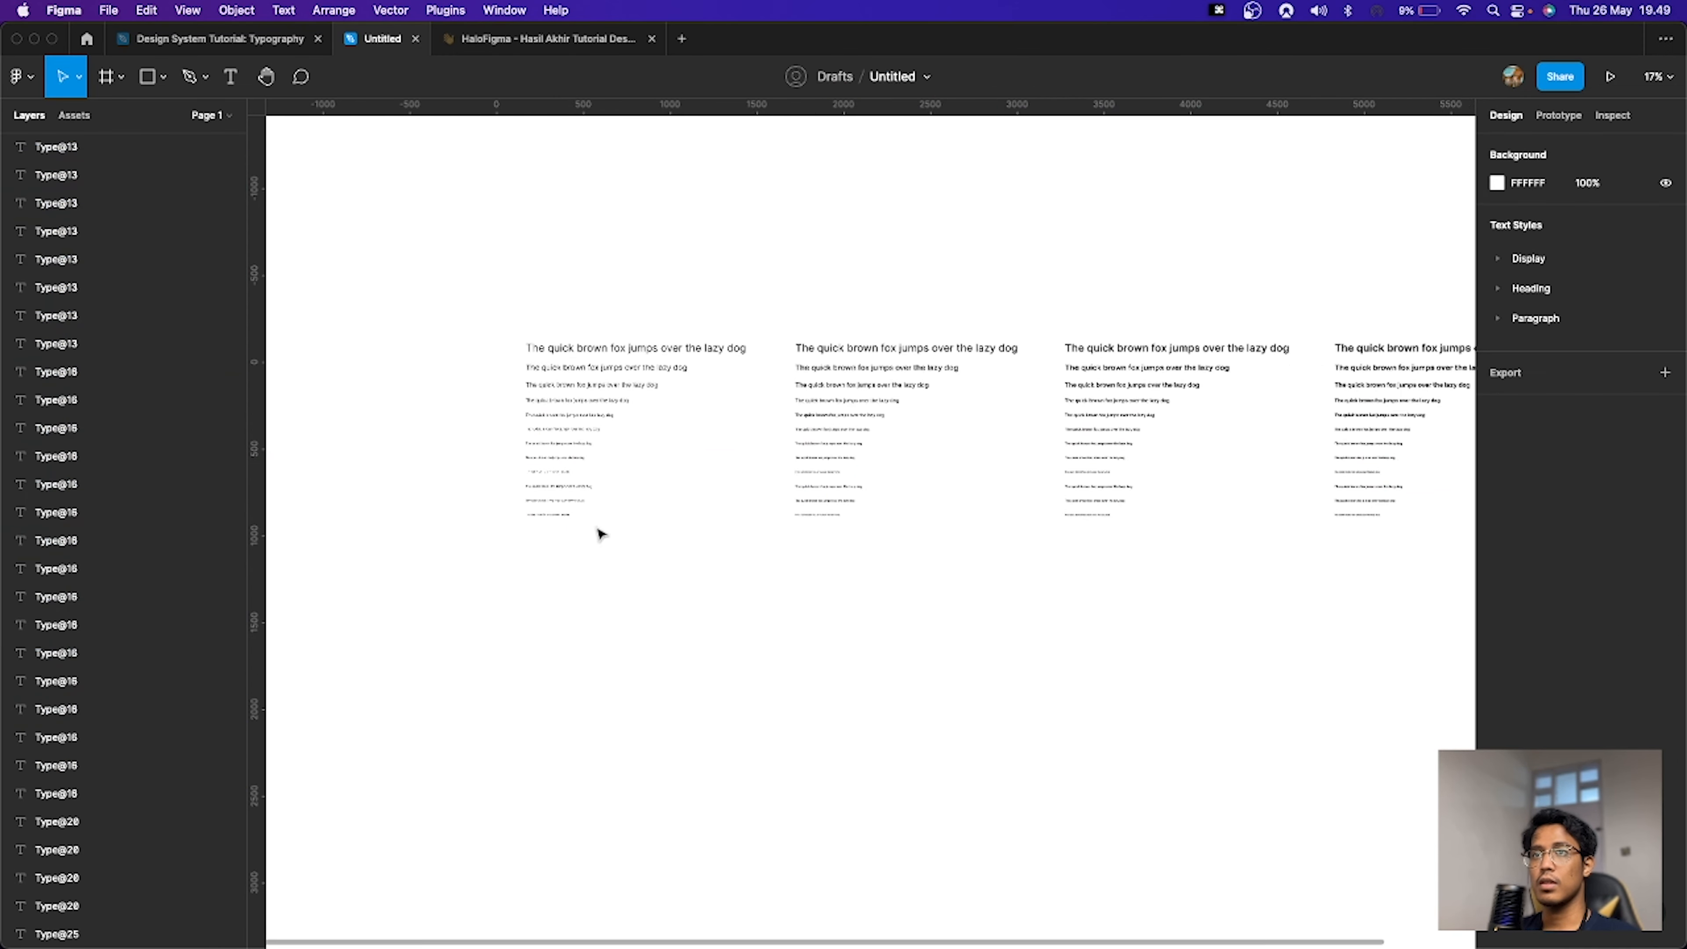
{"action": "left_click", "coordinate": [584, 468]}
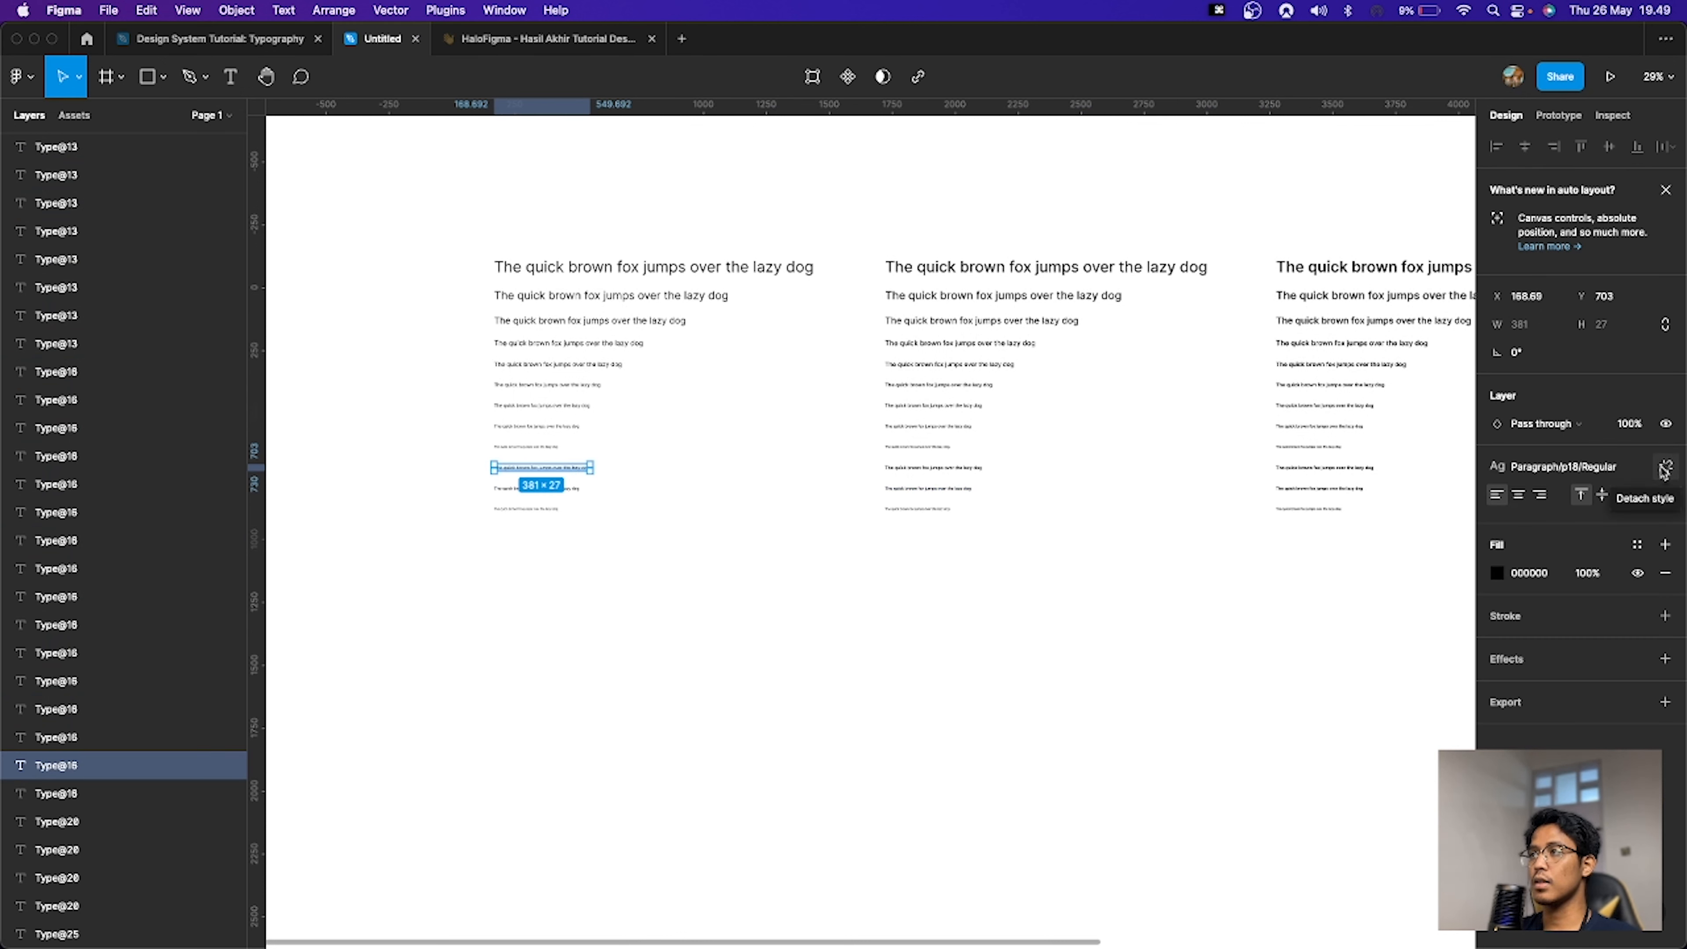
{"action": "left_click", "coordinate": [568, 491]}
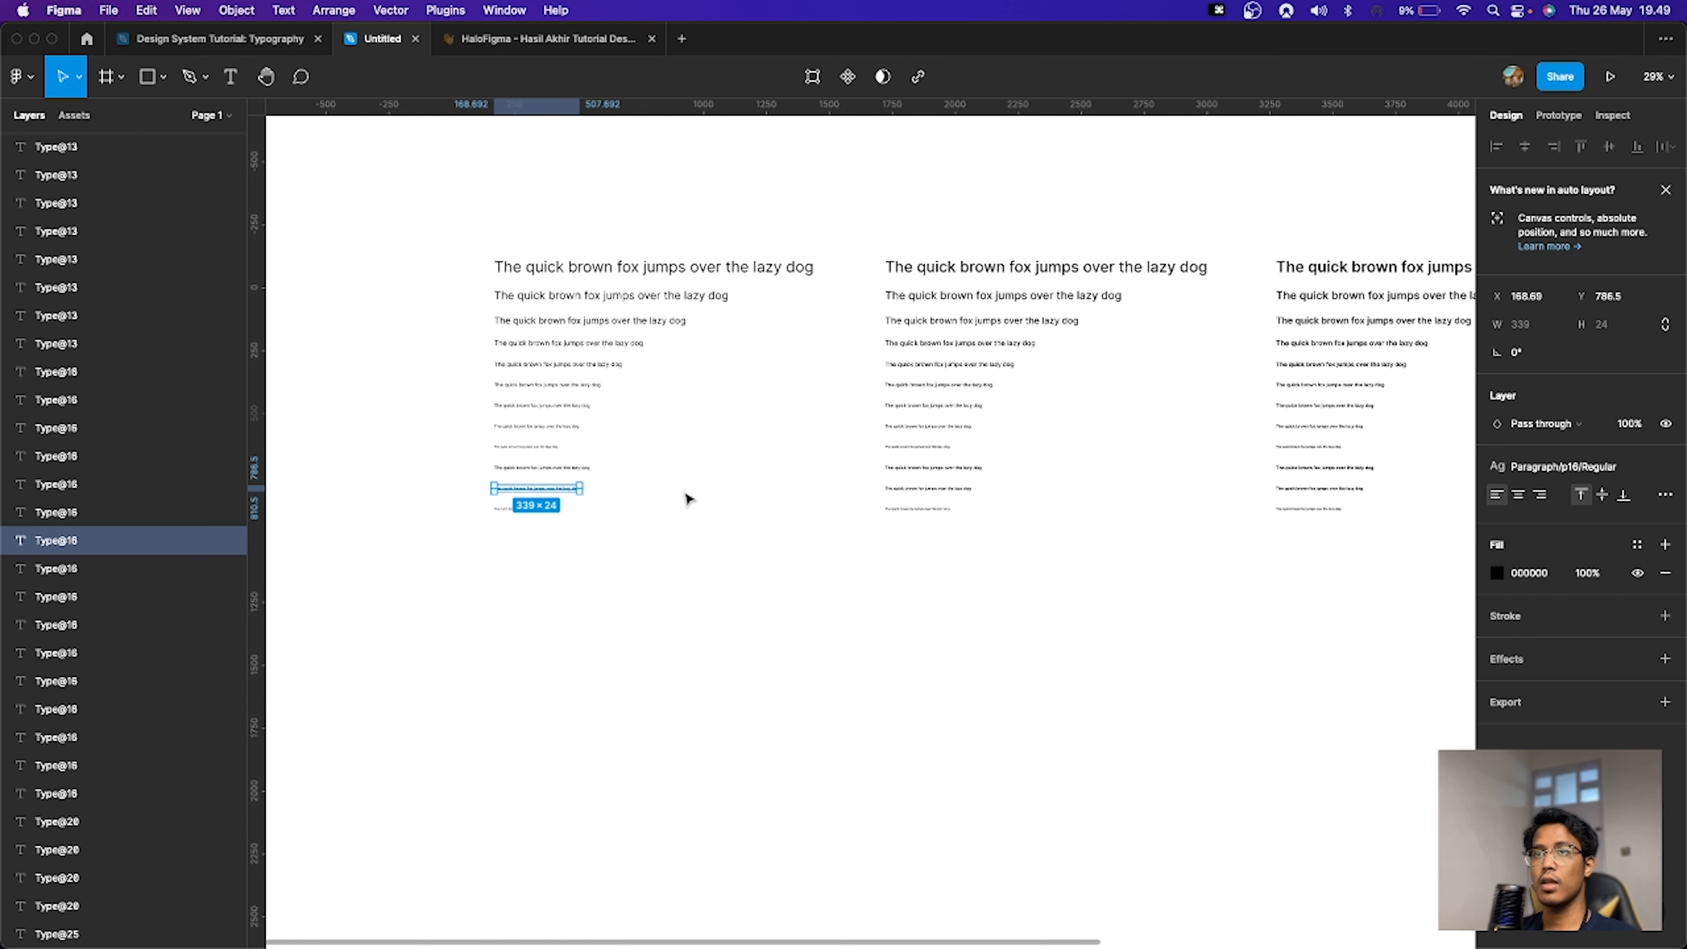
{"action": "left_click", "coordinate": [521, 511]}
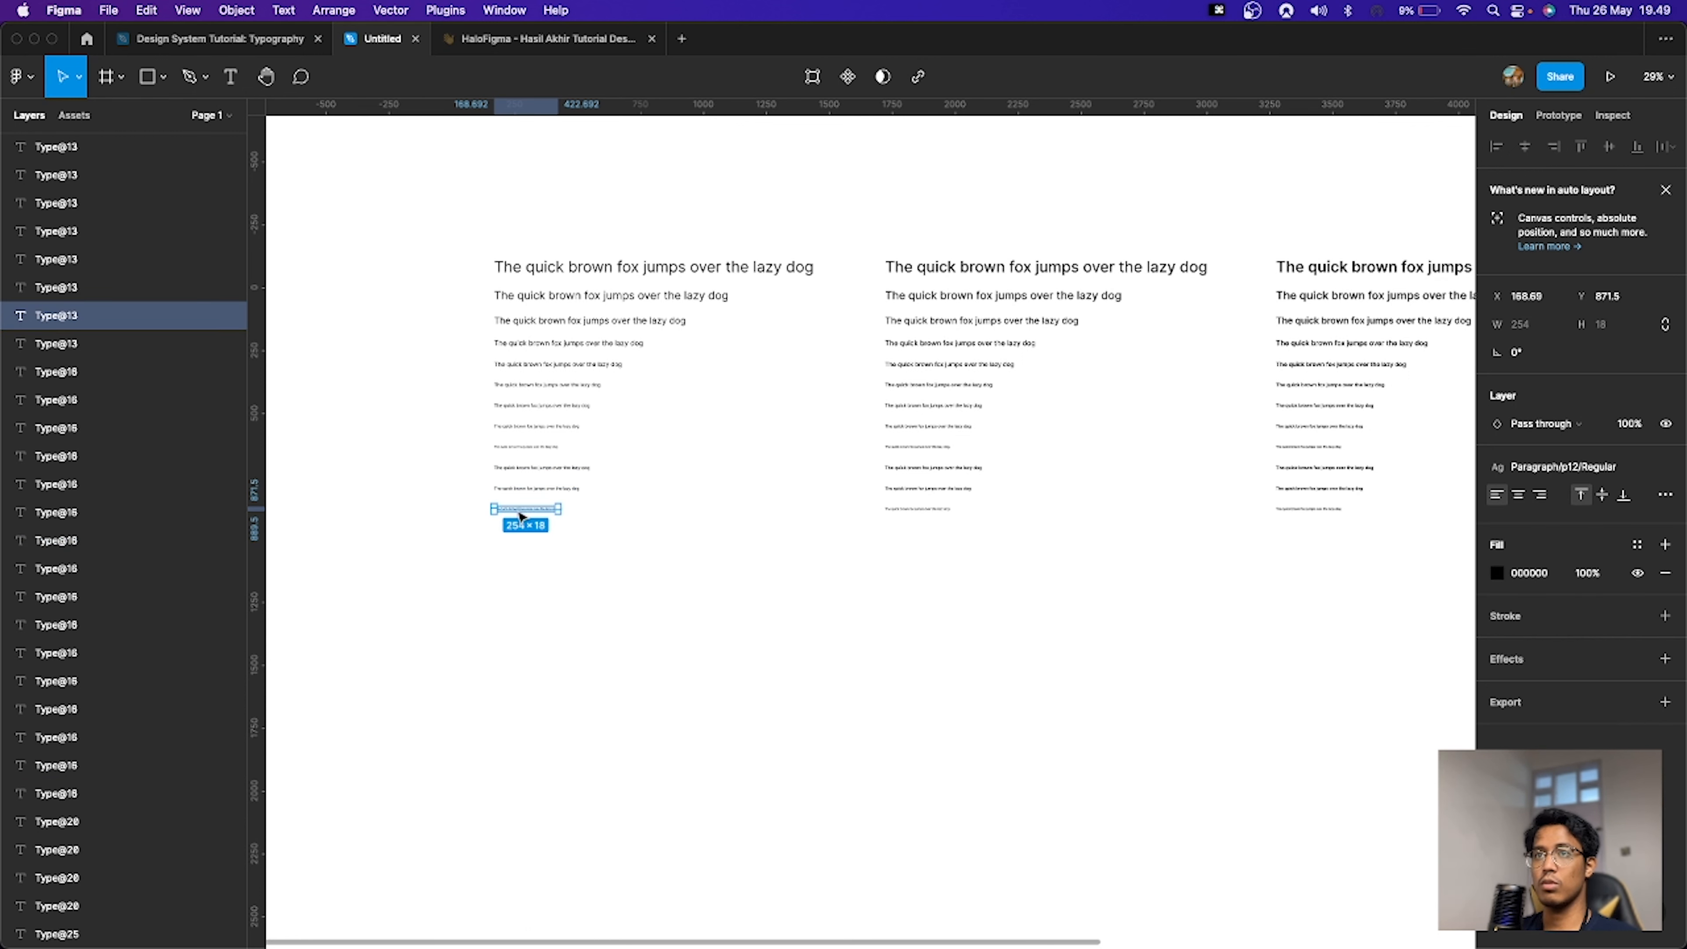
{"action": "left_click", "coordinate": [962, 470]}
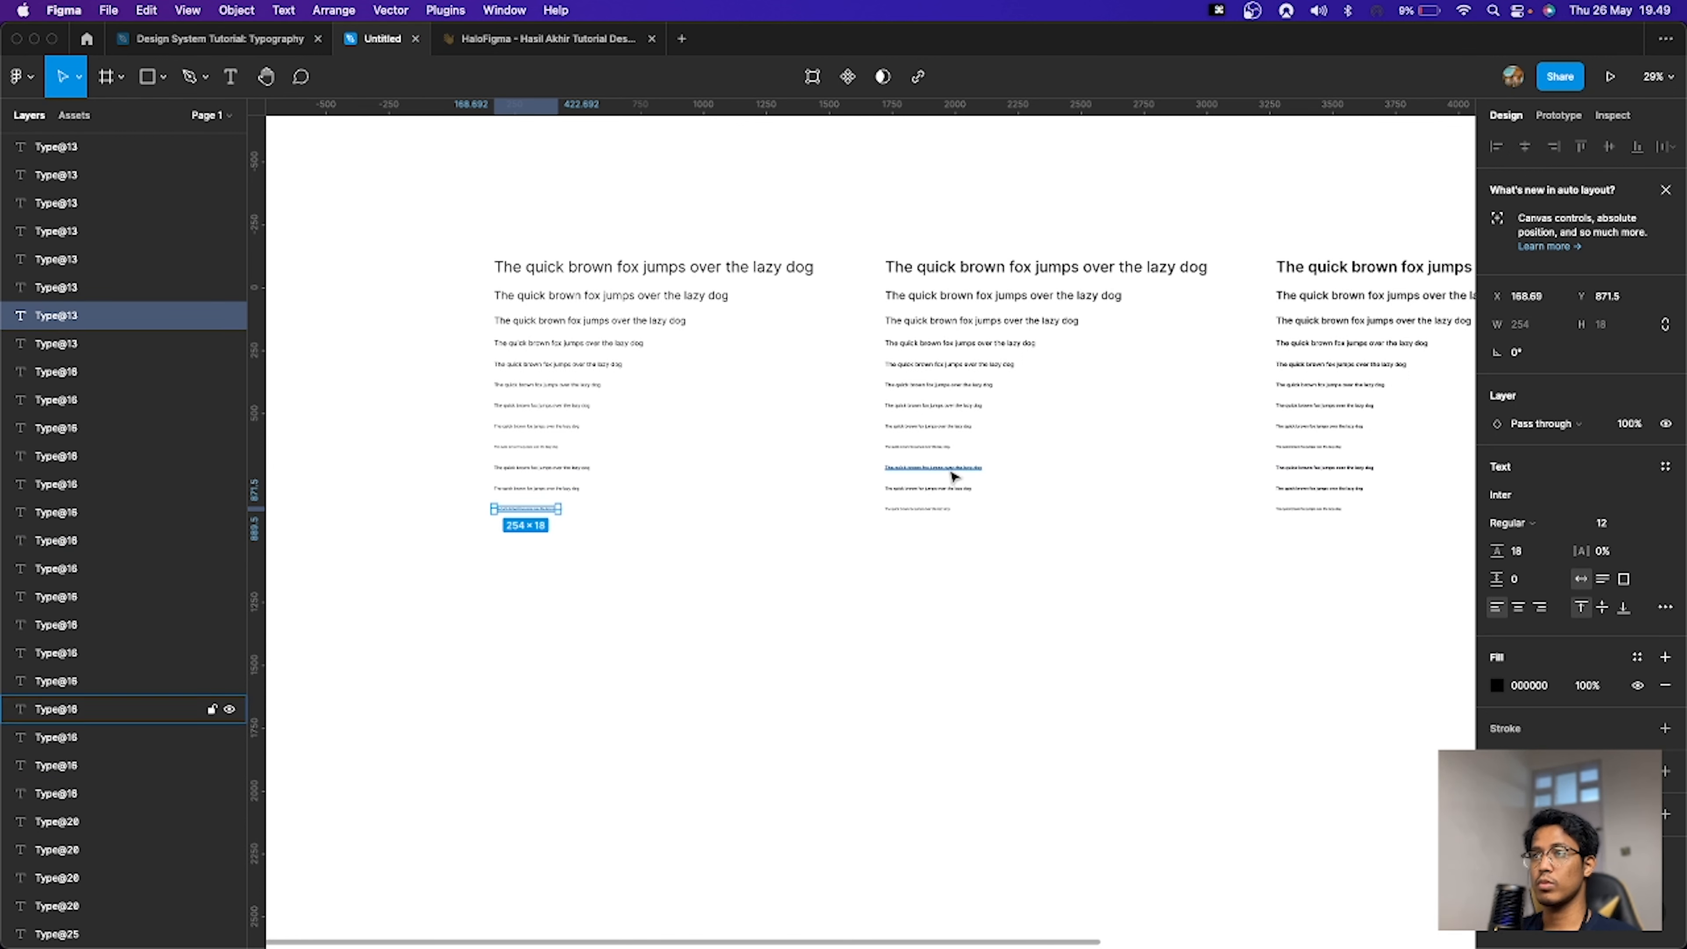
{"action": "left_click", "coordinate": [970, 490]}
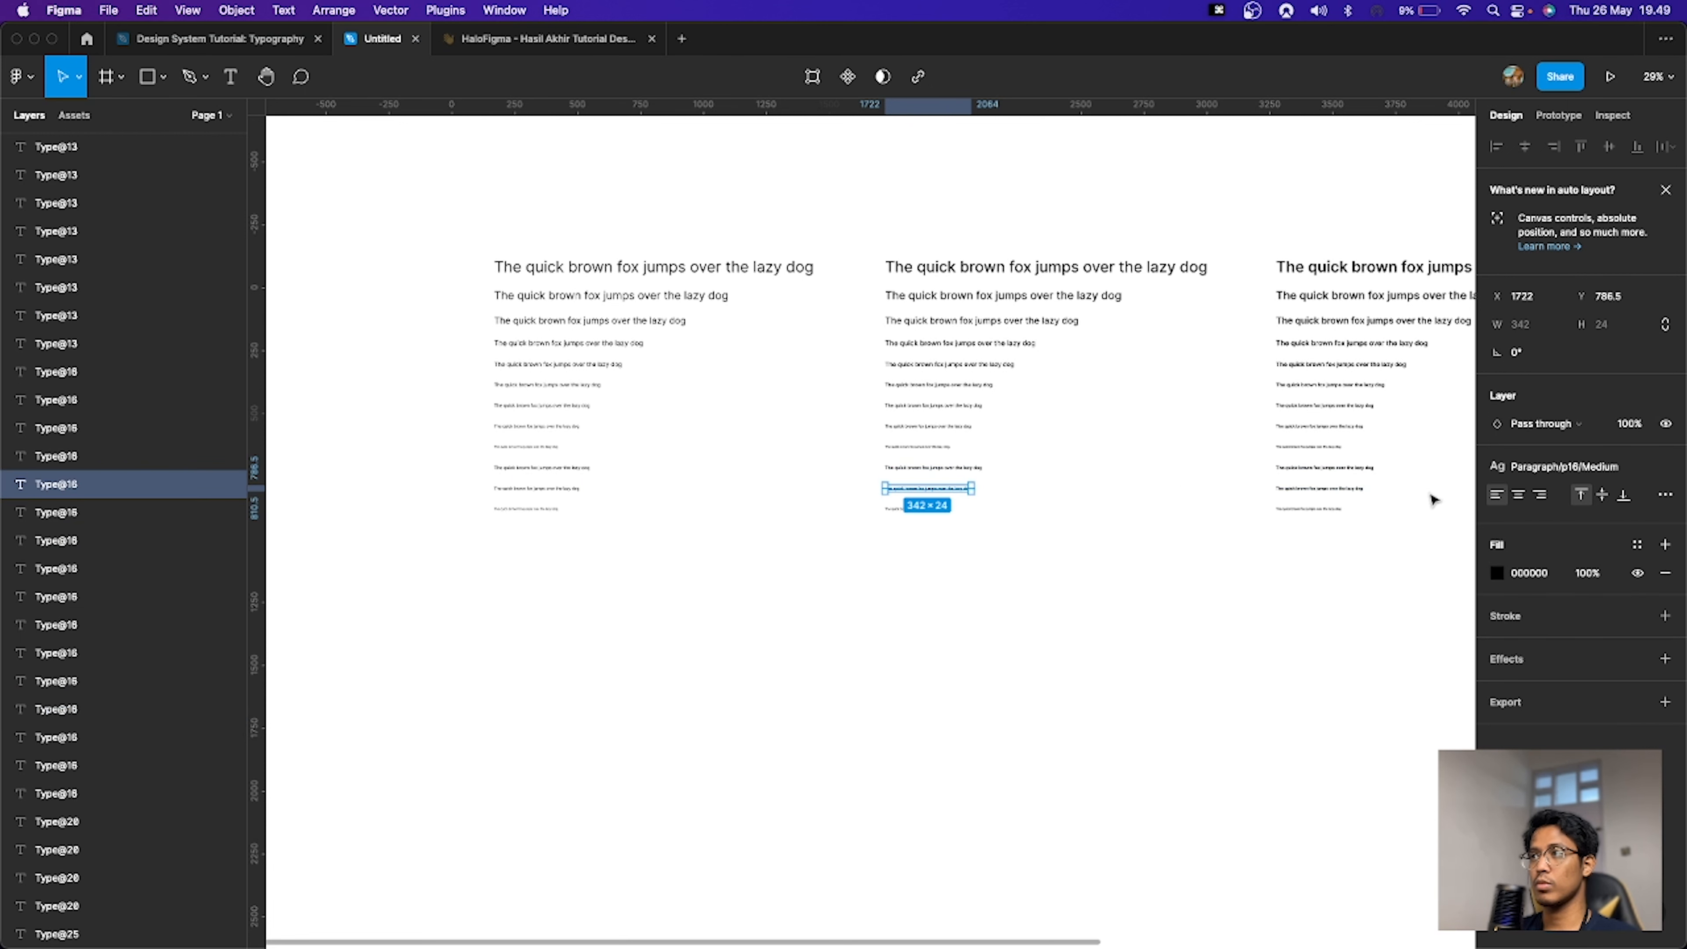
{"action": "left_click", "coordinate": [930, 511]}
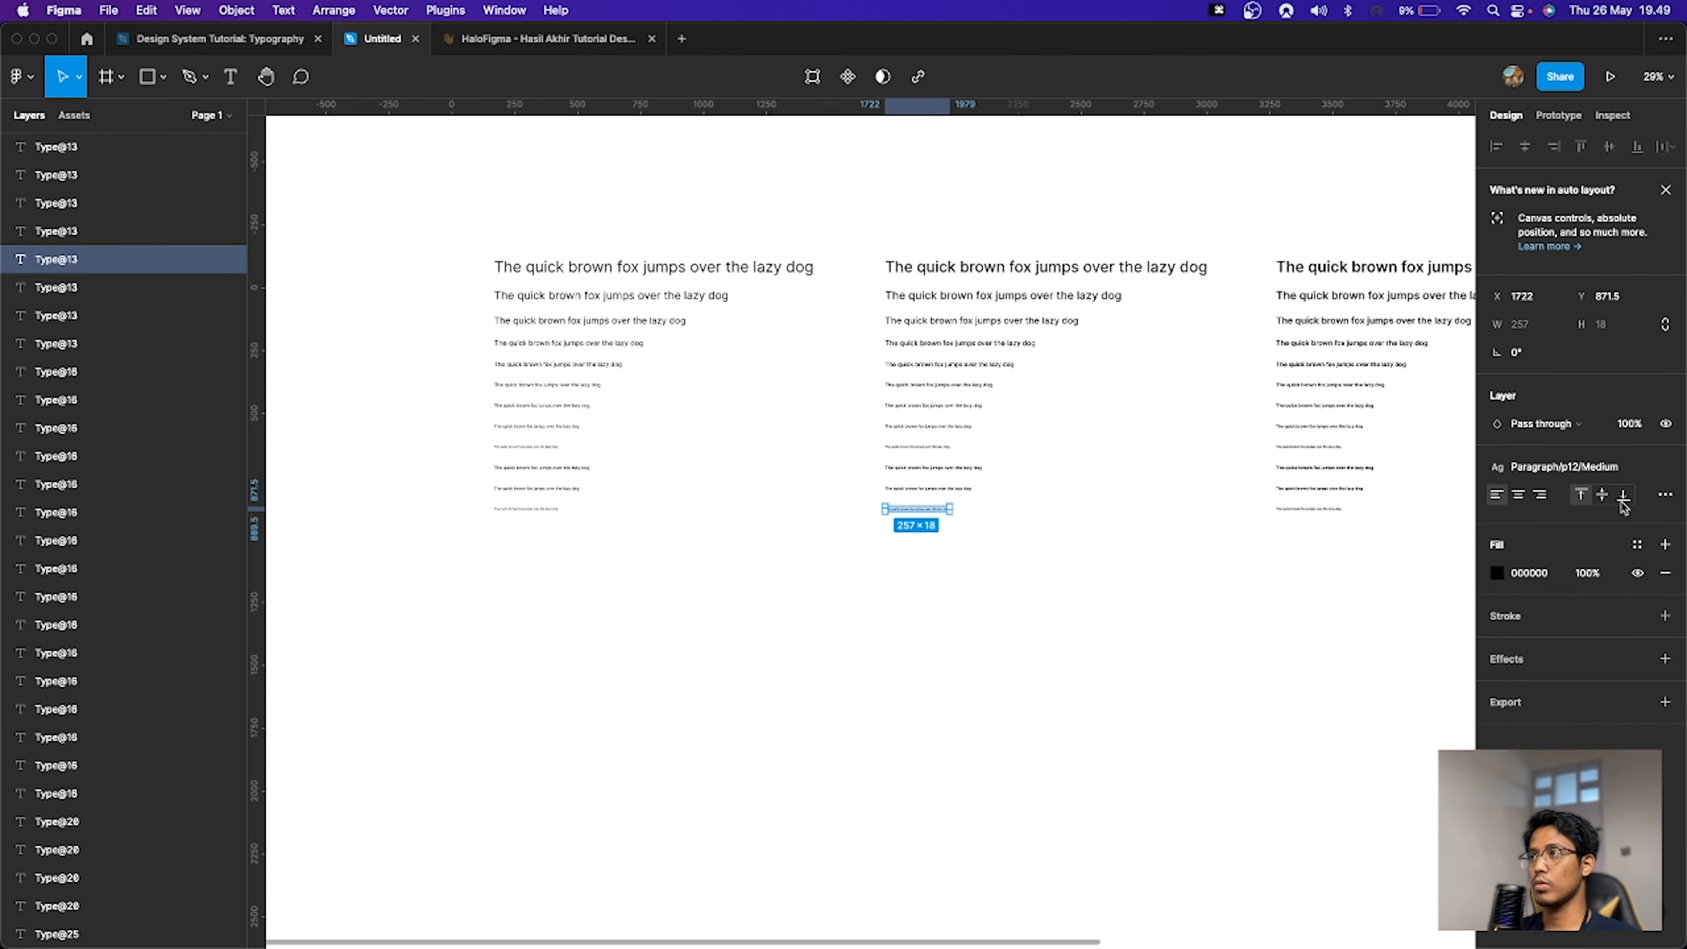
{"action": "left_click", "coordinate": [1455, 518]}
{"action": "key", "text": "space"}
{"action": "left_click_drag", "start_coordinate": [1363, 554], "coordinate": [938, 565]}
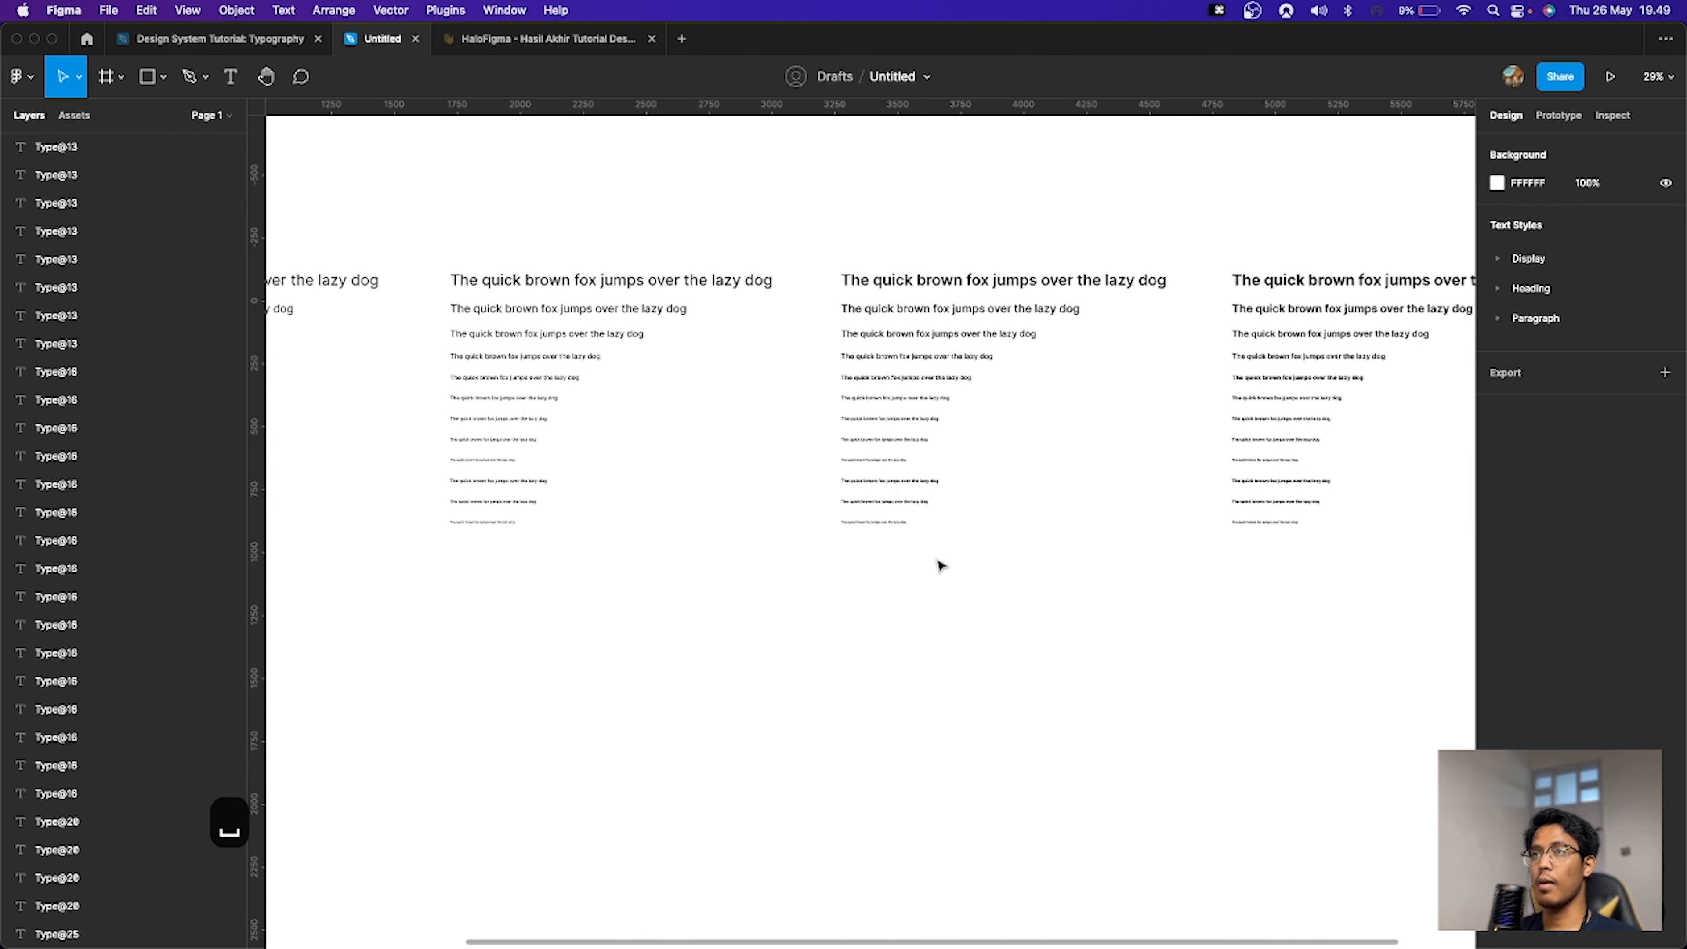
Step: Check the paragraph lines in the Semi Bold and Bold sets and detach the style from the 12 px and 16 px Bold lines and 12 px Semi Bold line
{"action": "left_click", "coordinate": [877, 483]}
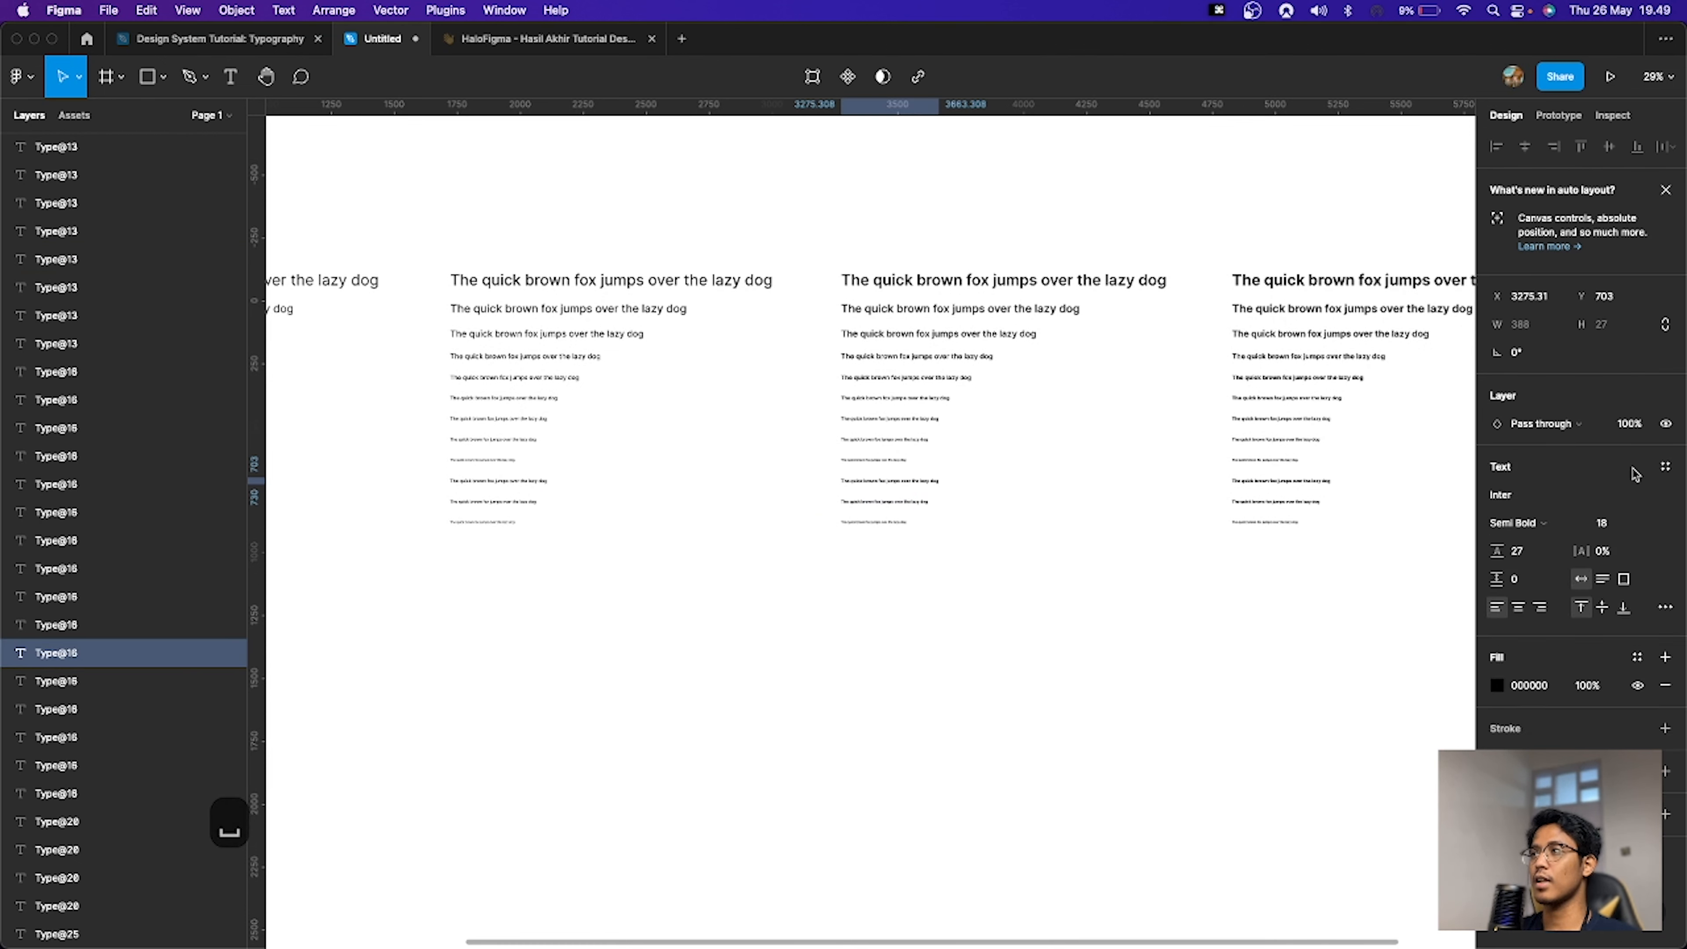
{"action": "left_click", "coordinate": [872, 509]}
{"action": "left_click", "coordinate": [884, 502]}
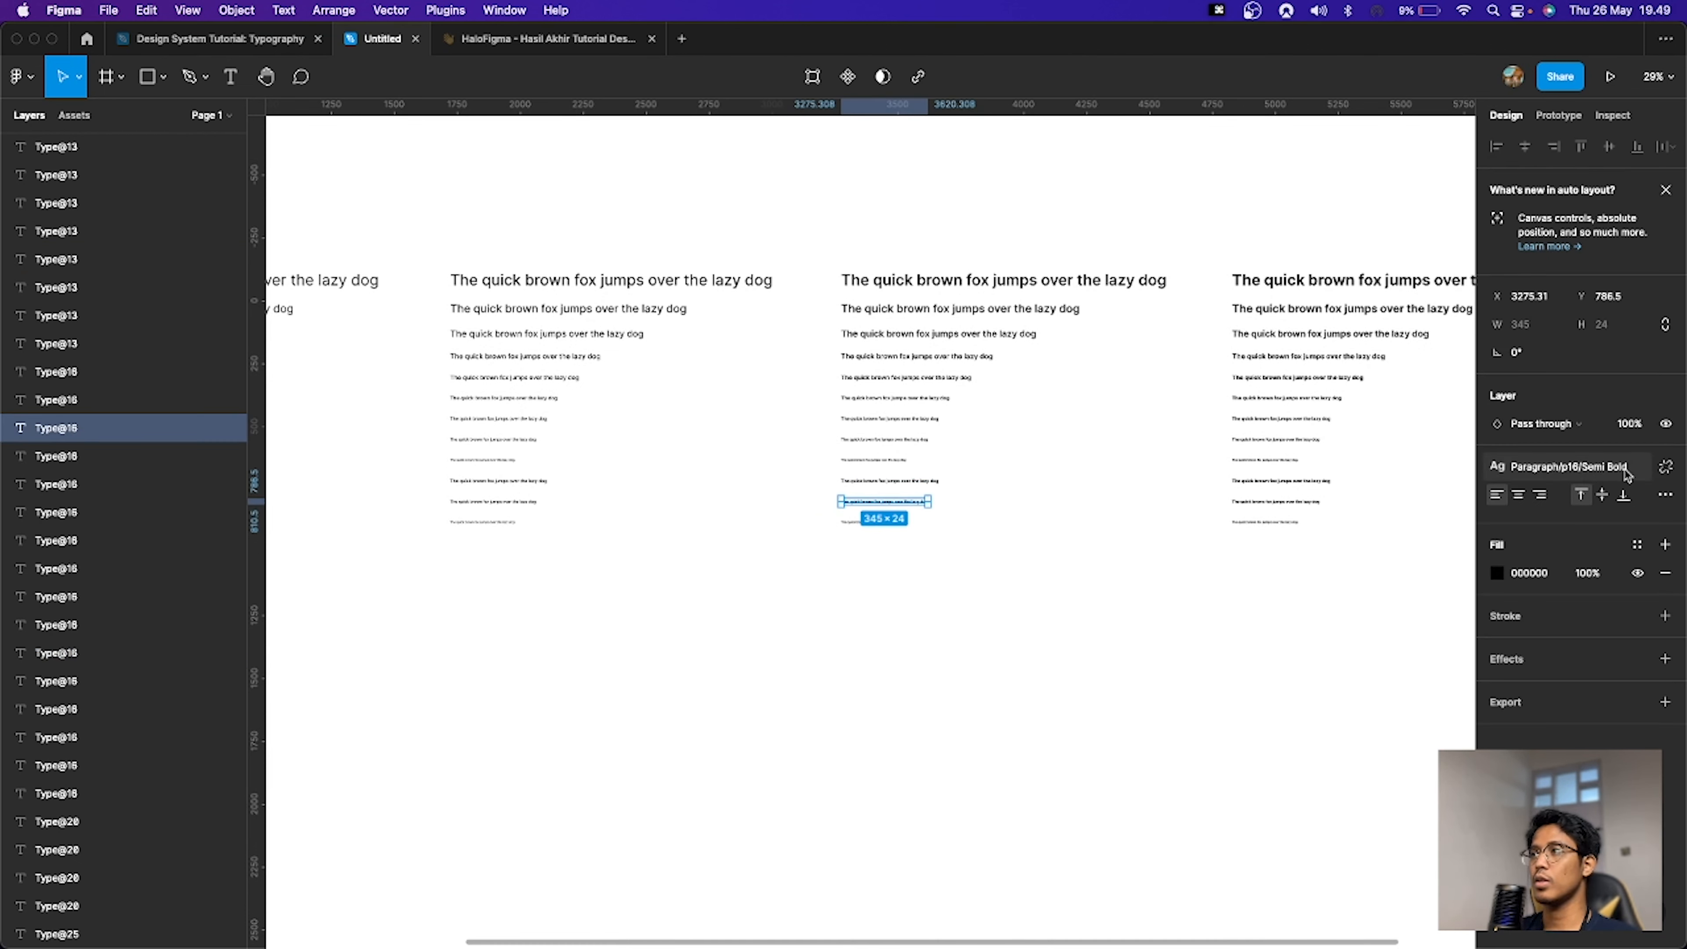
{"action": "left_click", "coordinate": [883, 523]}
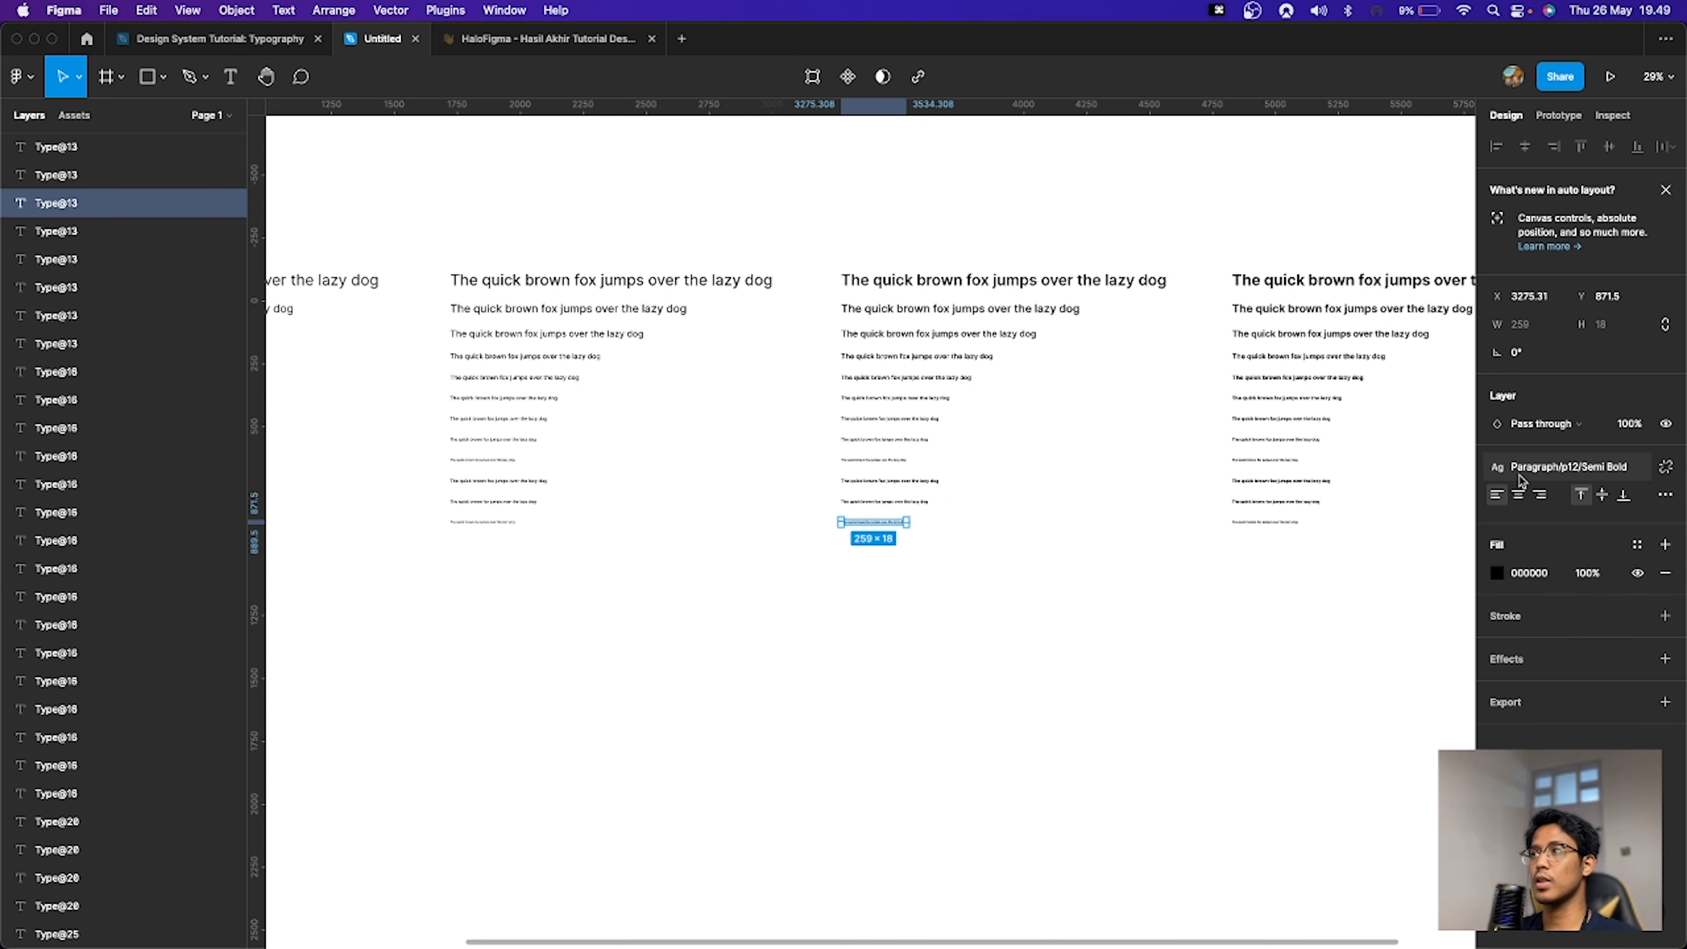
{"action": "left_click", "coordinate": [1666, 467]}
{"action": "left_click", "coordinate": [1318, 485]}
{"action": "key", "text": "space"}
{"action": "left_click_drag", "start_coordinate": [1318, 494], "coordinate": [1157, 490]}
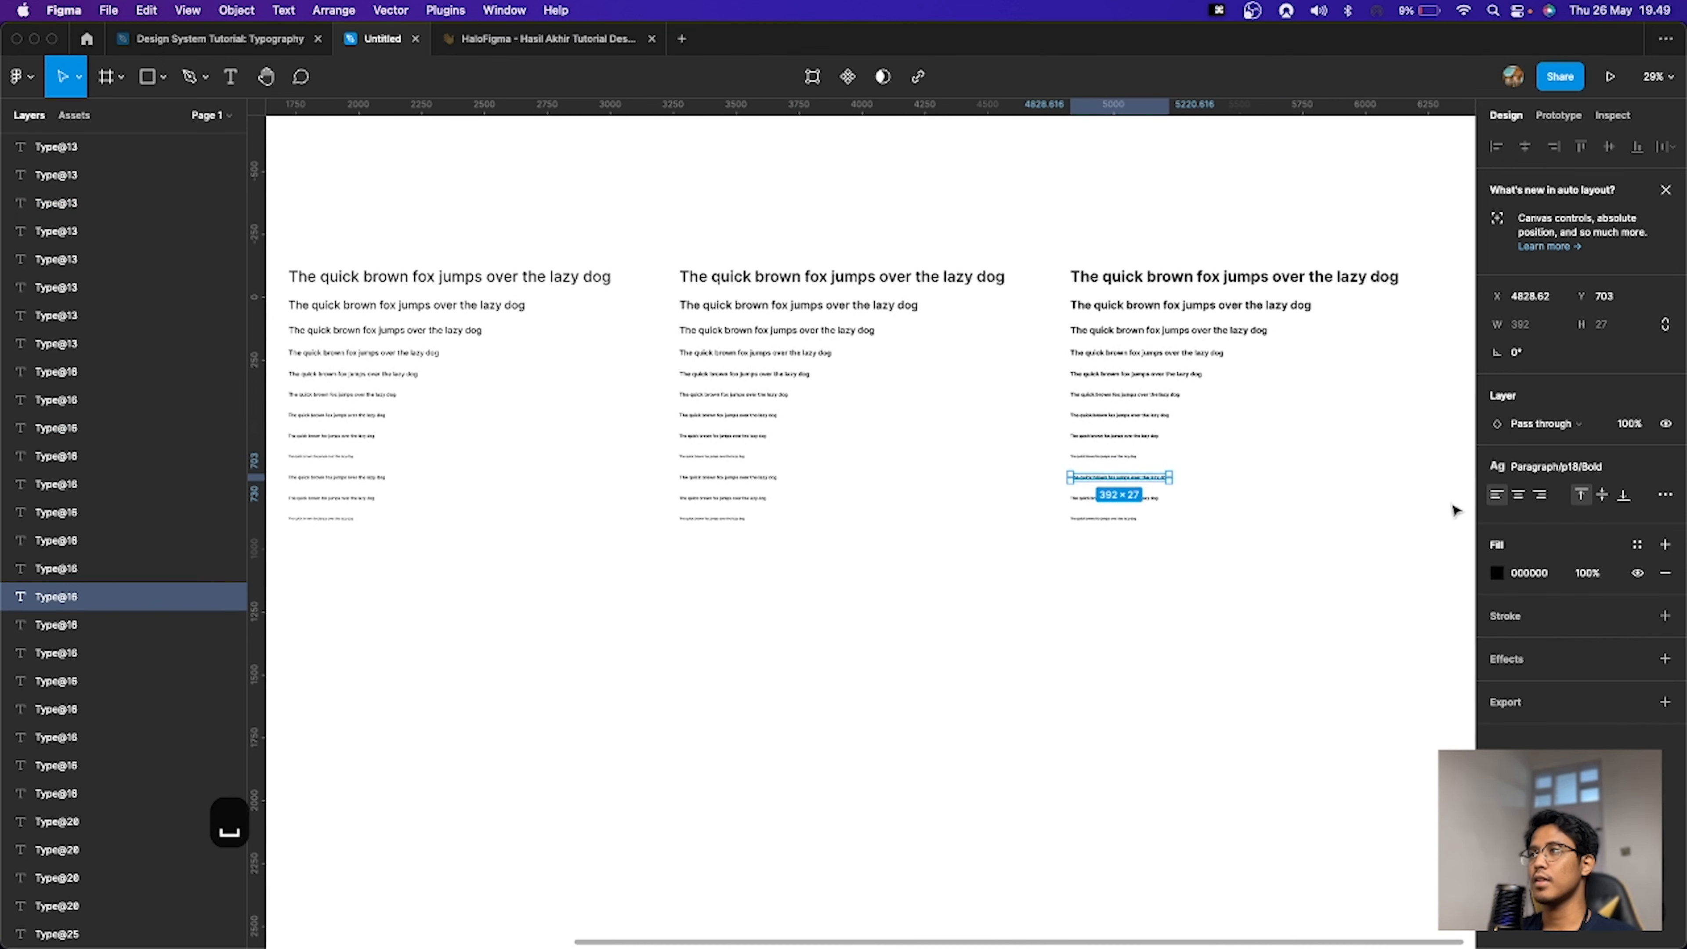
{"action": "left_click", "coordinate": [1153, 499]}
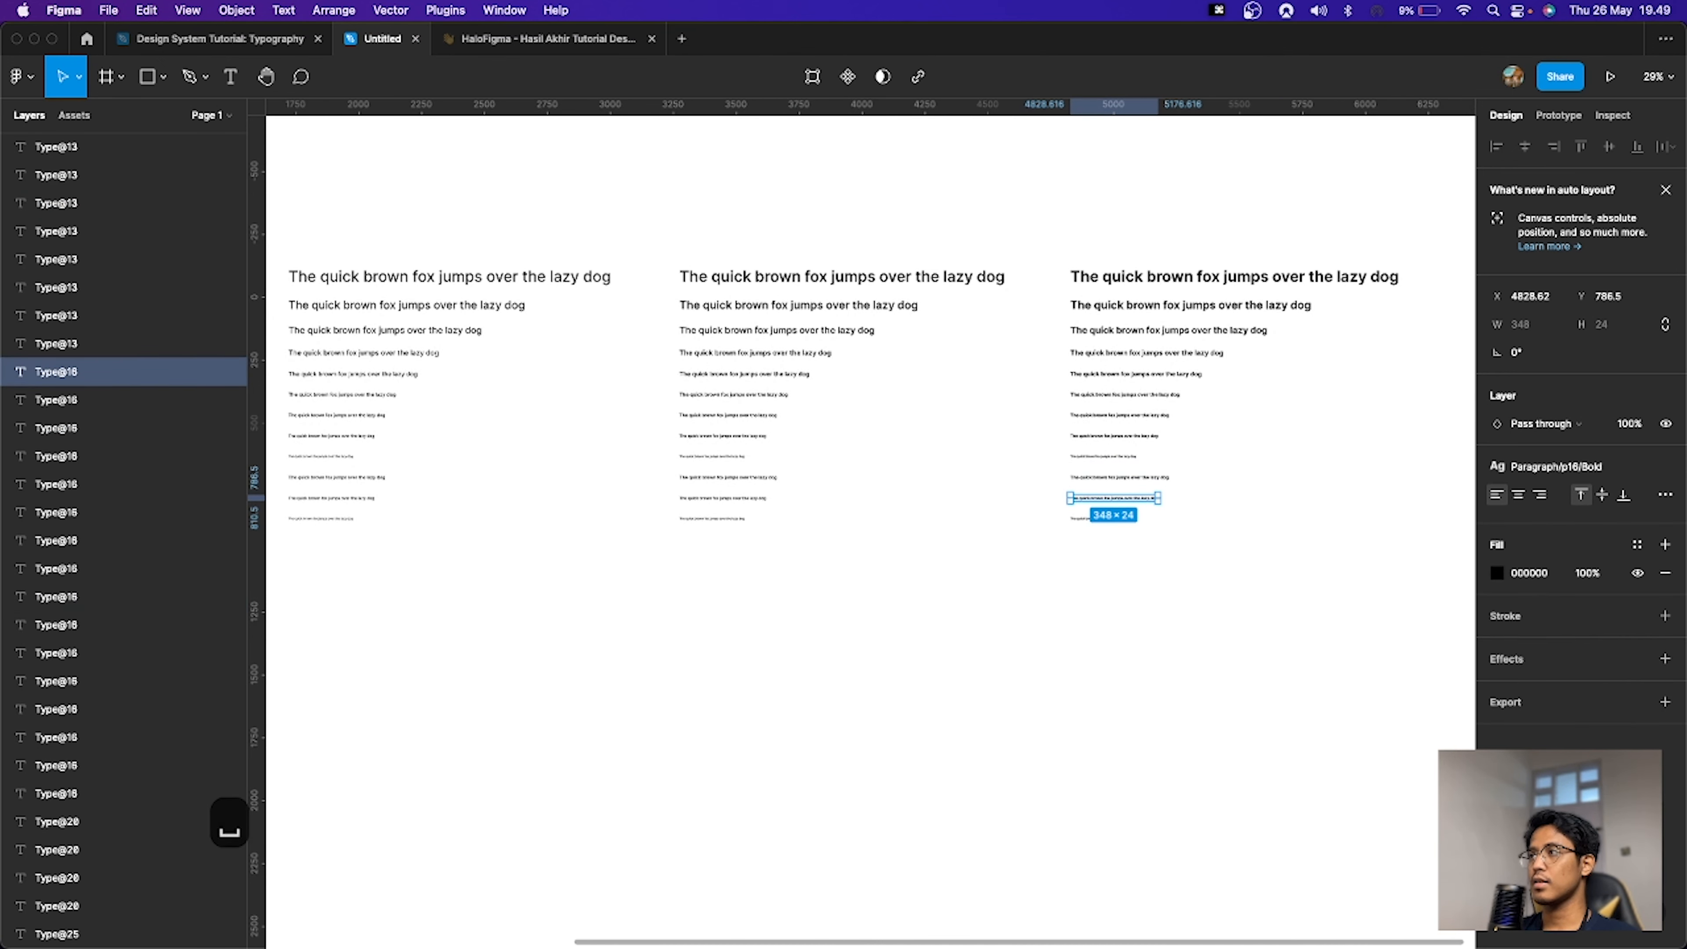
{"action": "left_click", "coordinate": [1666, 470]}
{"action": "left_click", "coordinate": [1116, 519]}
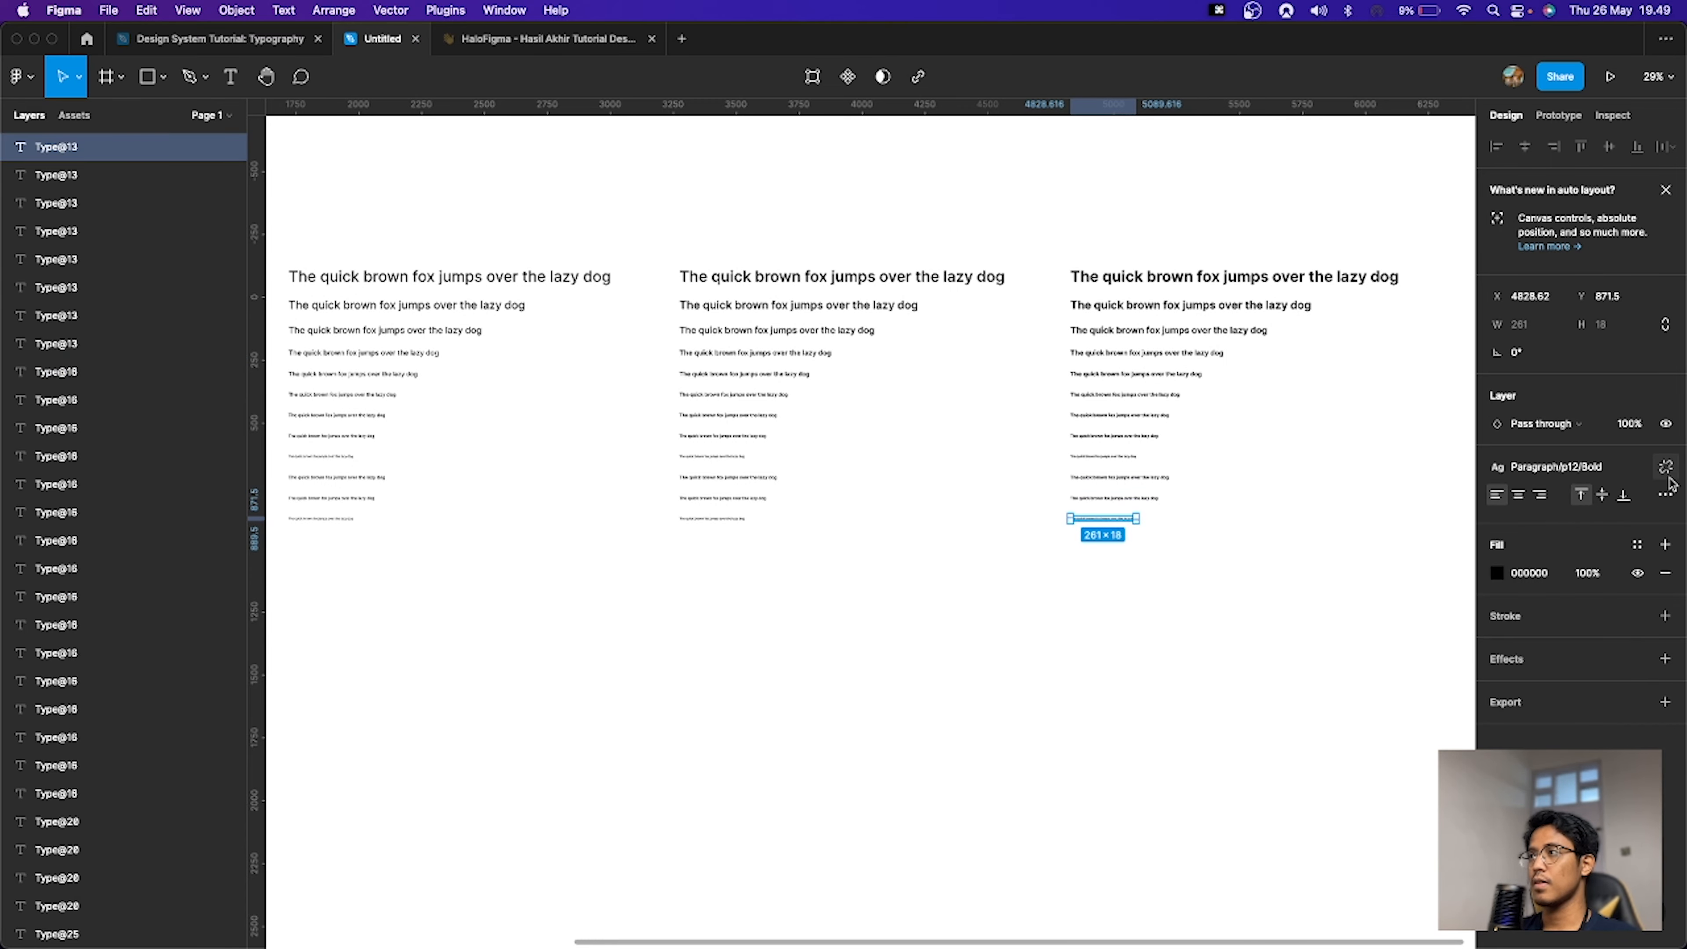
{"action": "left_click", "coordinate": [1666, 467]}
{"action": "left_click", "coordinate": [1179, 601]}
{"action": "key", "text": "space"}
{"action": "left_click_drag", "start_coordinate": [1176, 601], "coordinate": [1465, 593]}
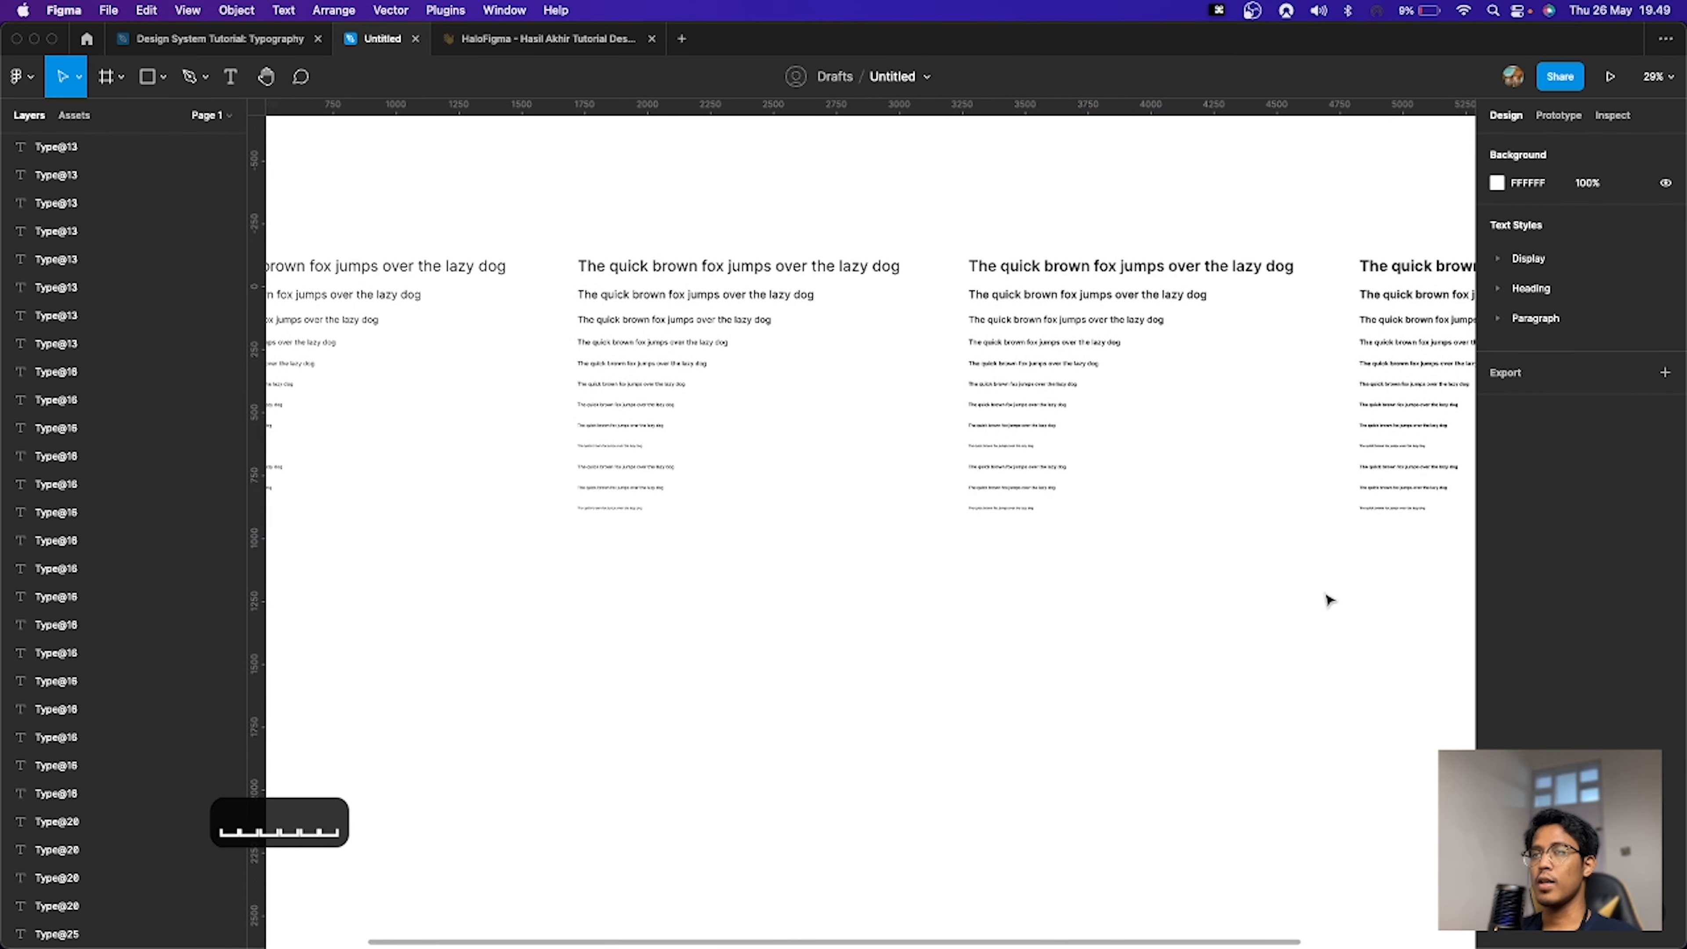
Step: Select the 18 px lines in all four weight sets and set their line height to 23
{"action": "scroll", "coordinate": [1330, 600], "scroll_direction": "down", "scroll_amount": 1}
{"action": "key", "text": "space"}
{"action": "left_click_drag", "start_coordinate": [702, 562], "coordinate": [1063, 548]}
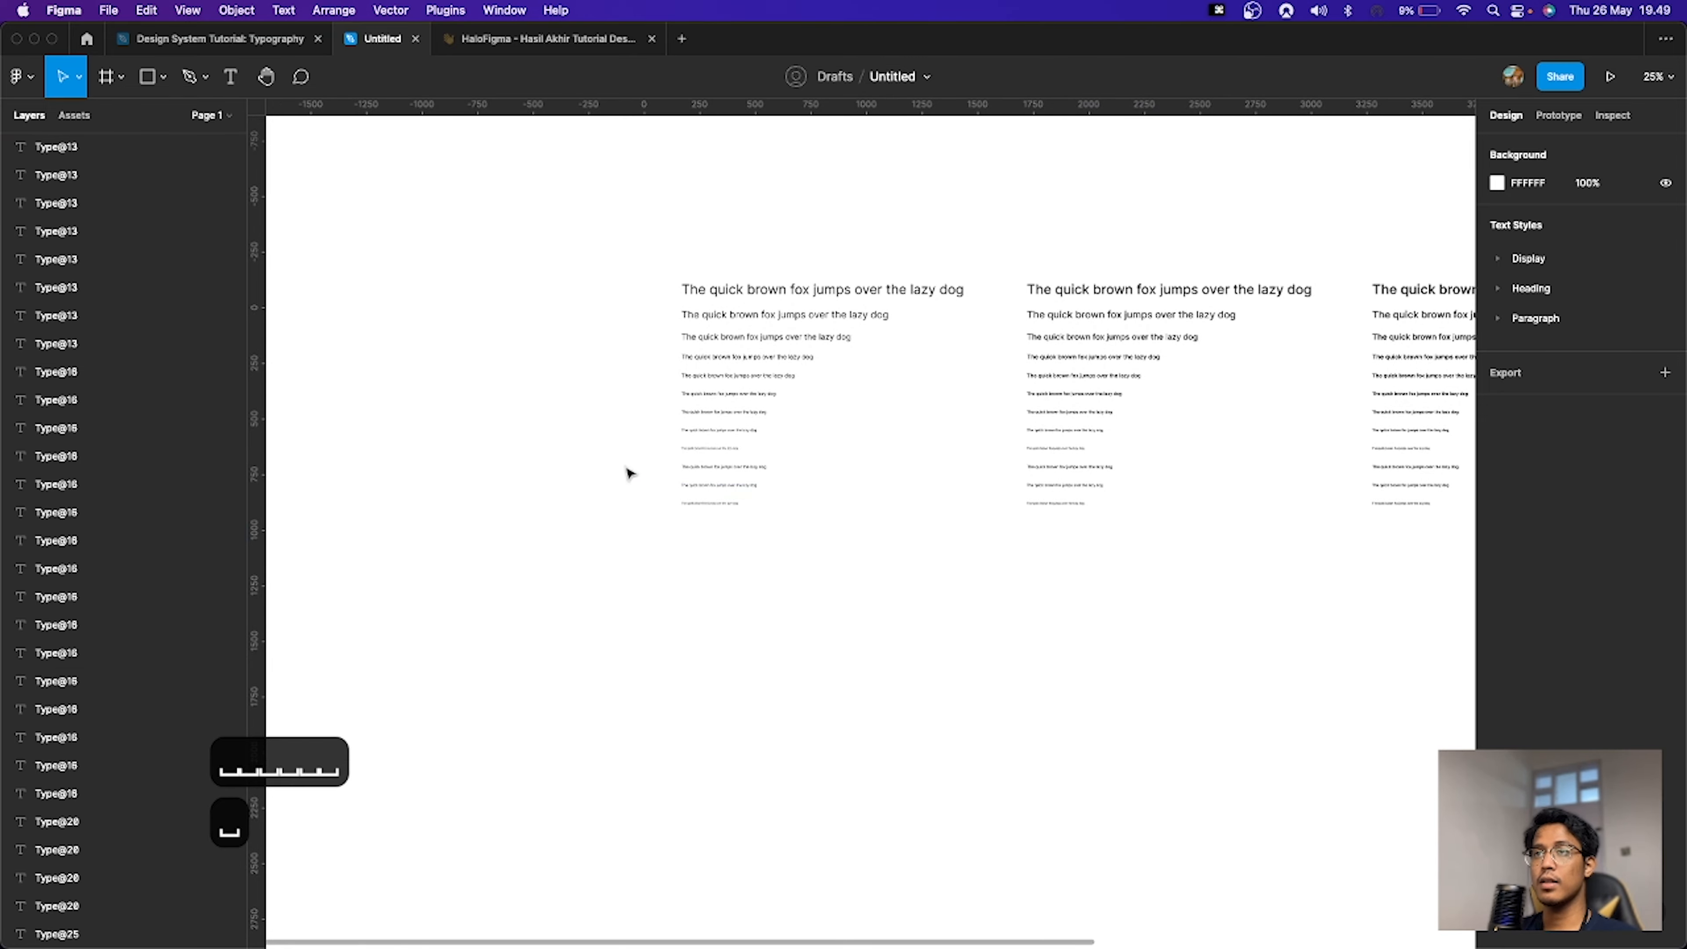
{"action": "left_click_drag", "start_coordinate": [623, 456], "coordinate": [1247, 478]}
{"action": "left_click", "coordinate": [773, 532]}
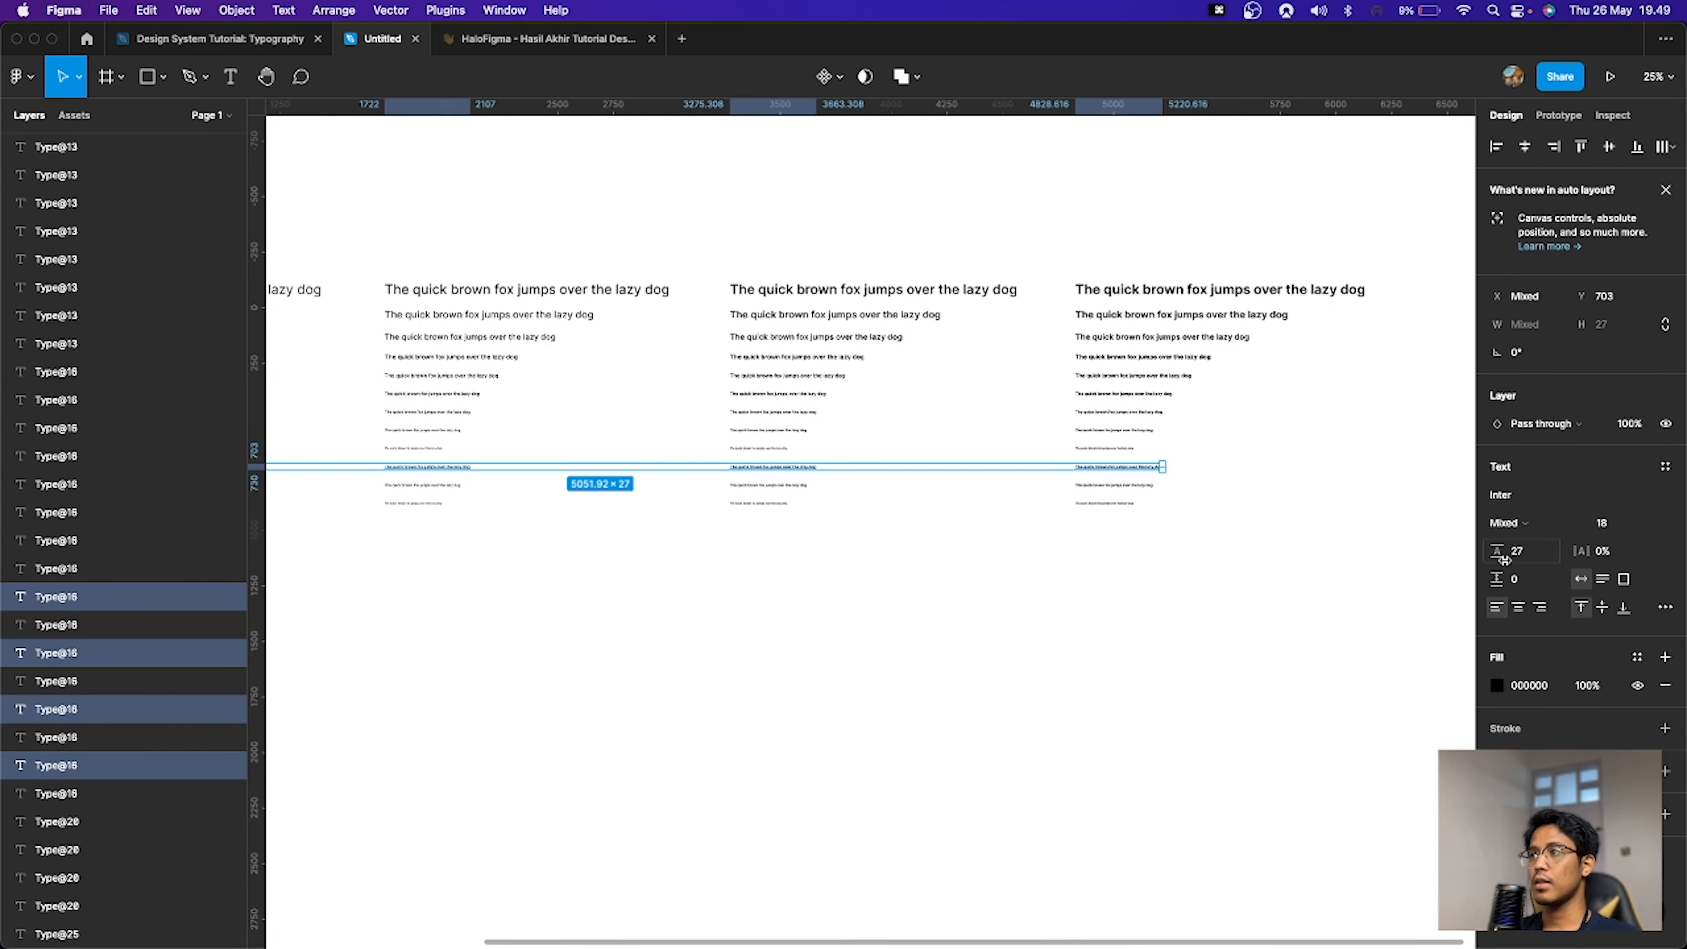
{"action": "left_click", "coordinate": [1531, 562]}
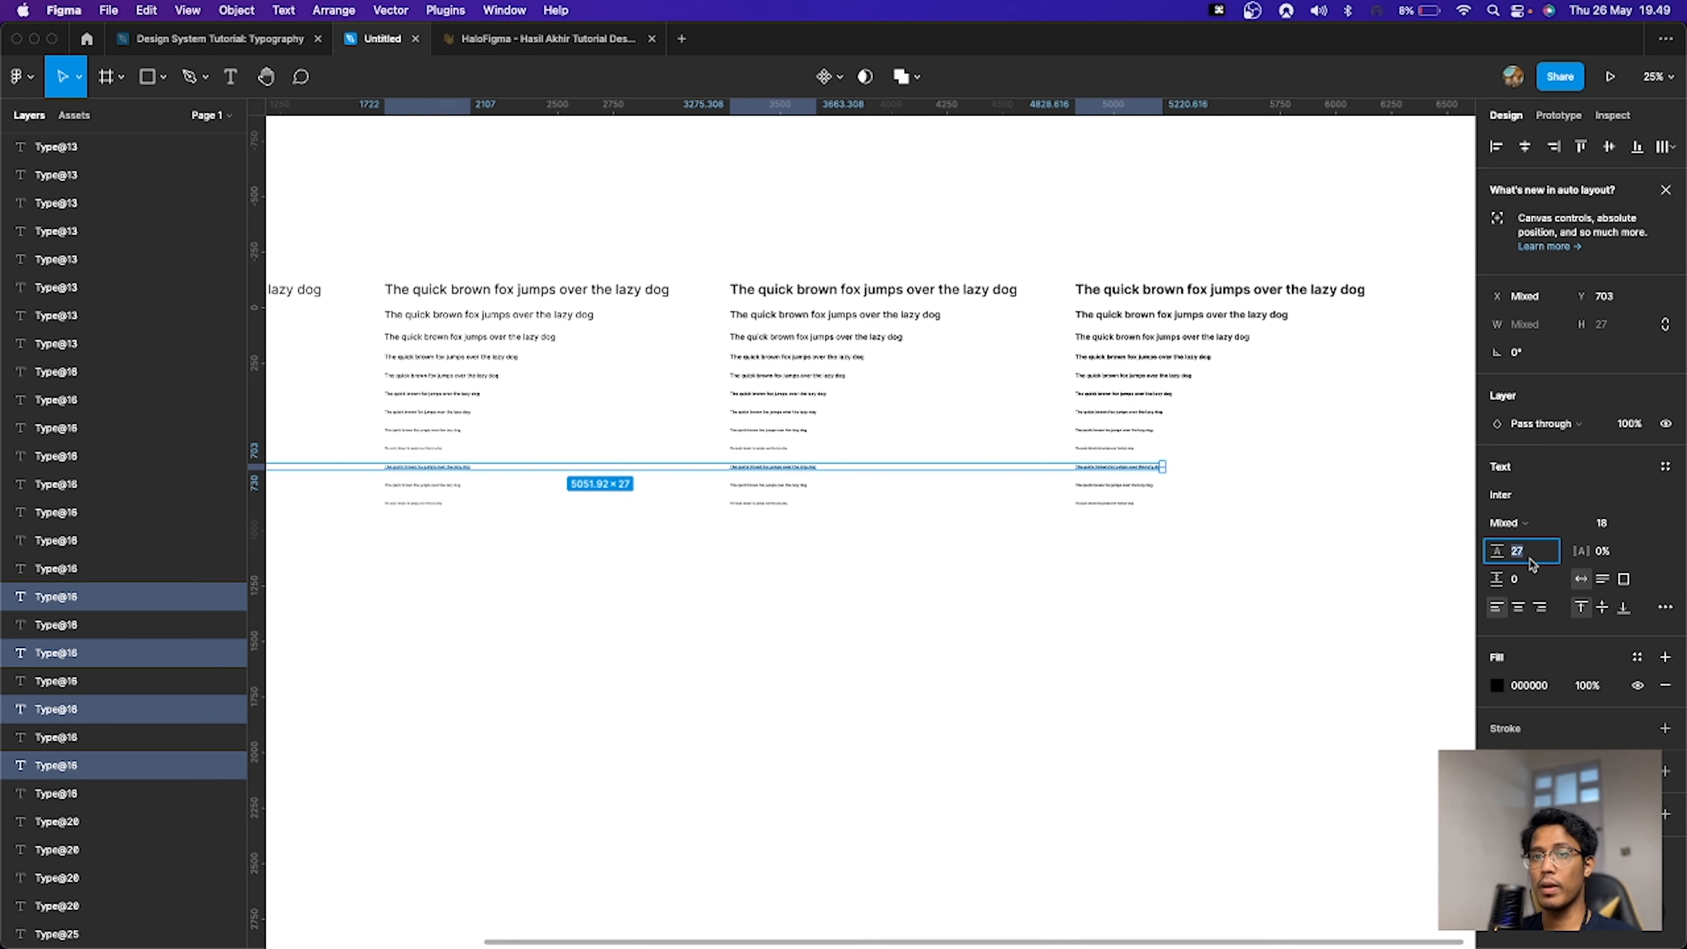
{"action": "key", "text": "Right"}
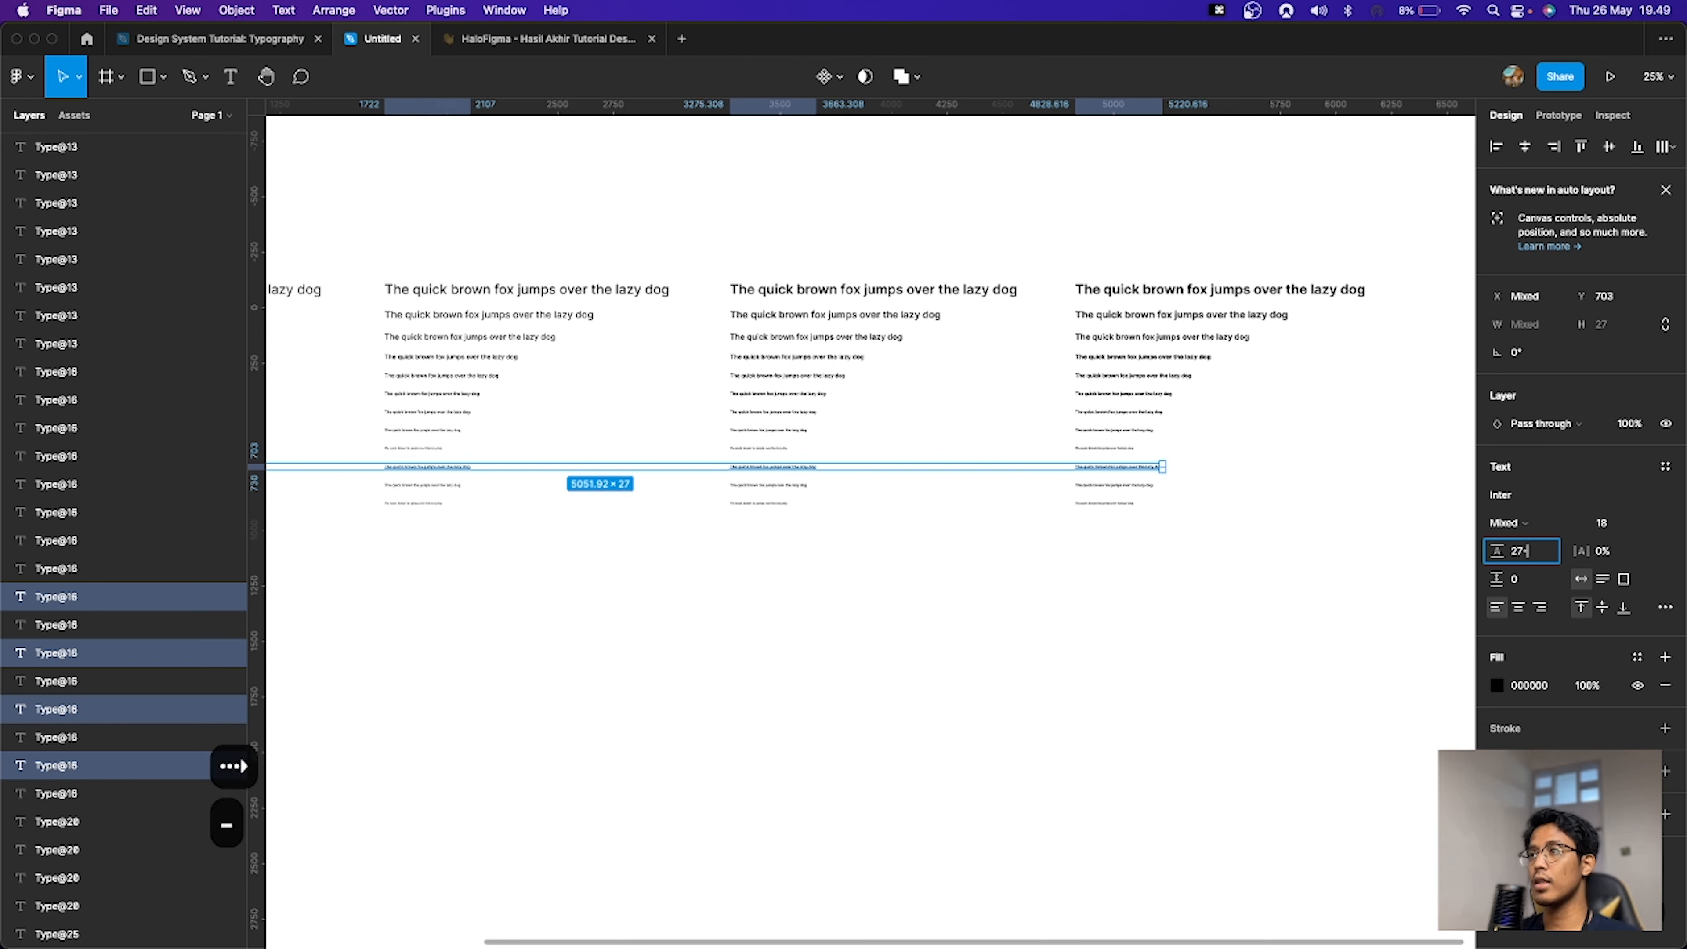
{"action": "type", "text": "-4"}
{"action": "key", "text": "Return"}
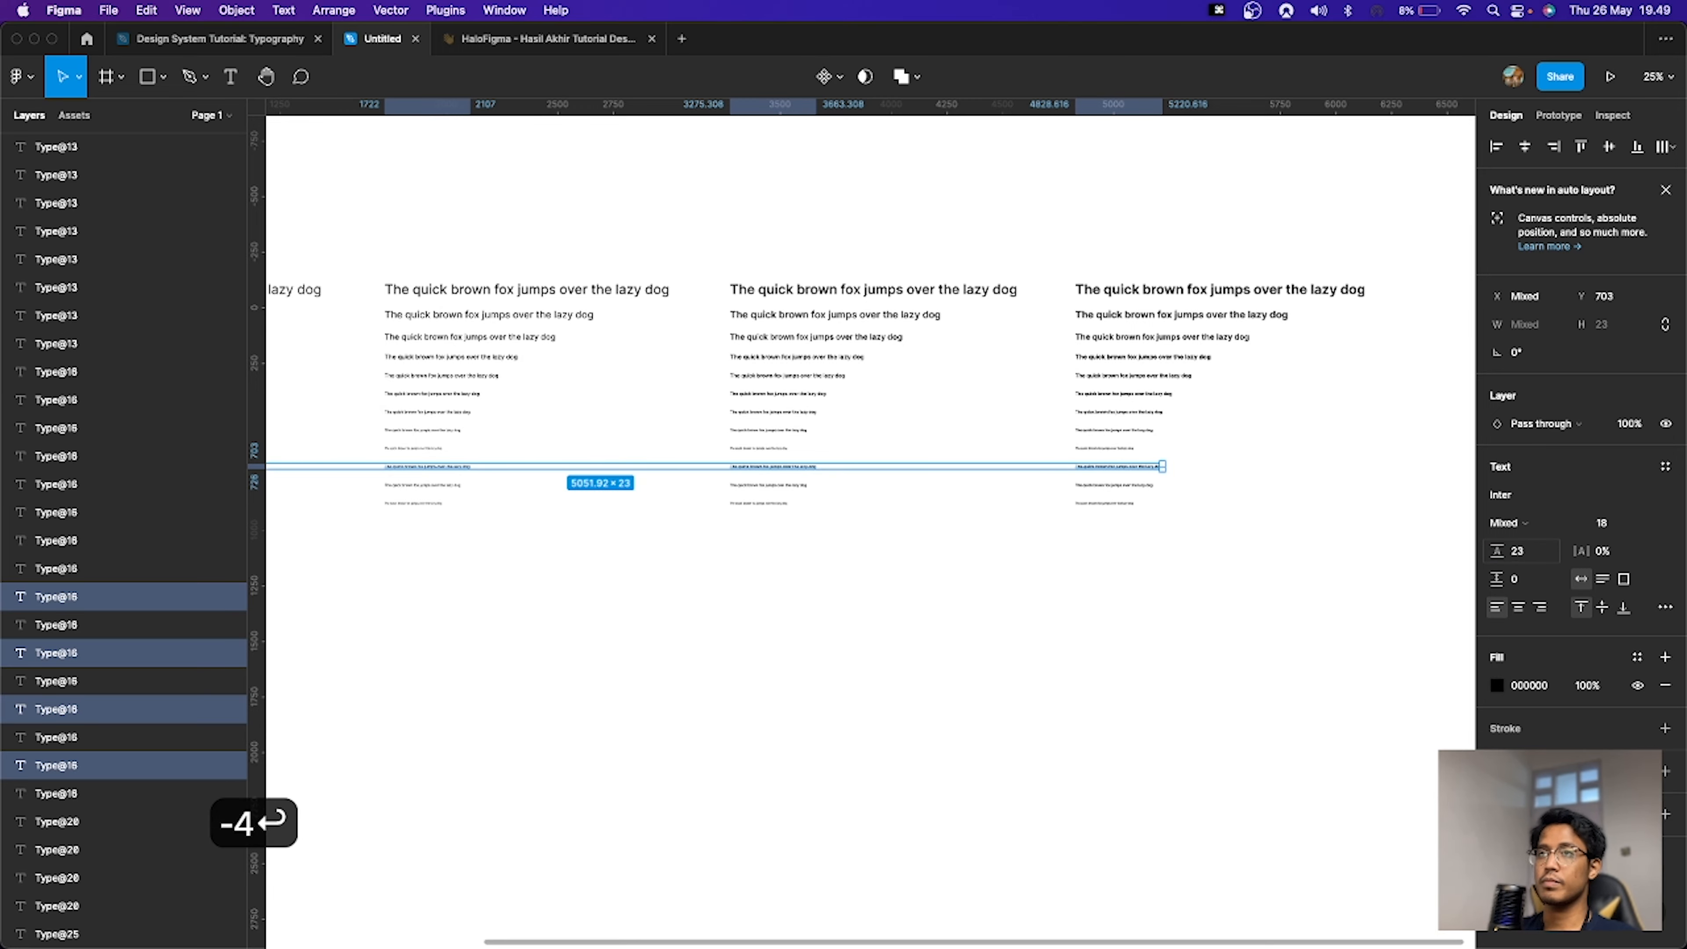
Step: Select the 16 px lines in all four weight sets and lower their line height by 4
{"action": "left_click_drag", "start_coordinate": [1213, 484], "coordinate": [270, 497]}
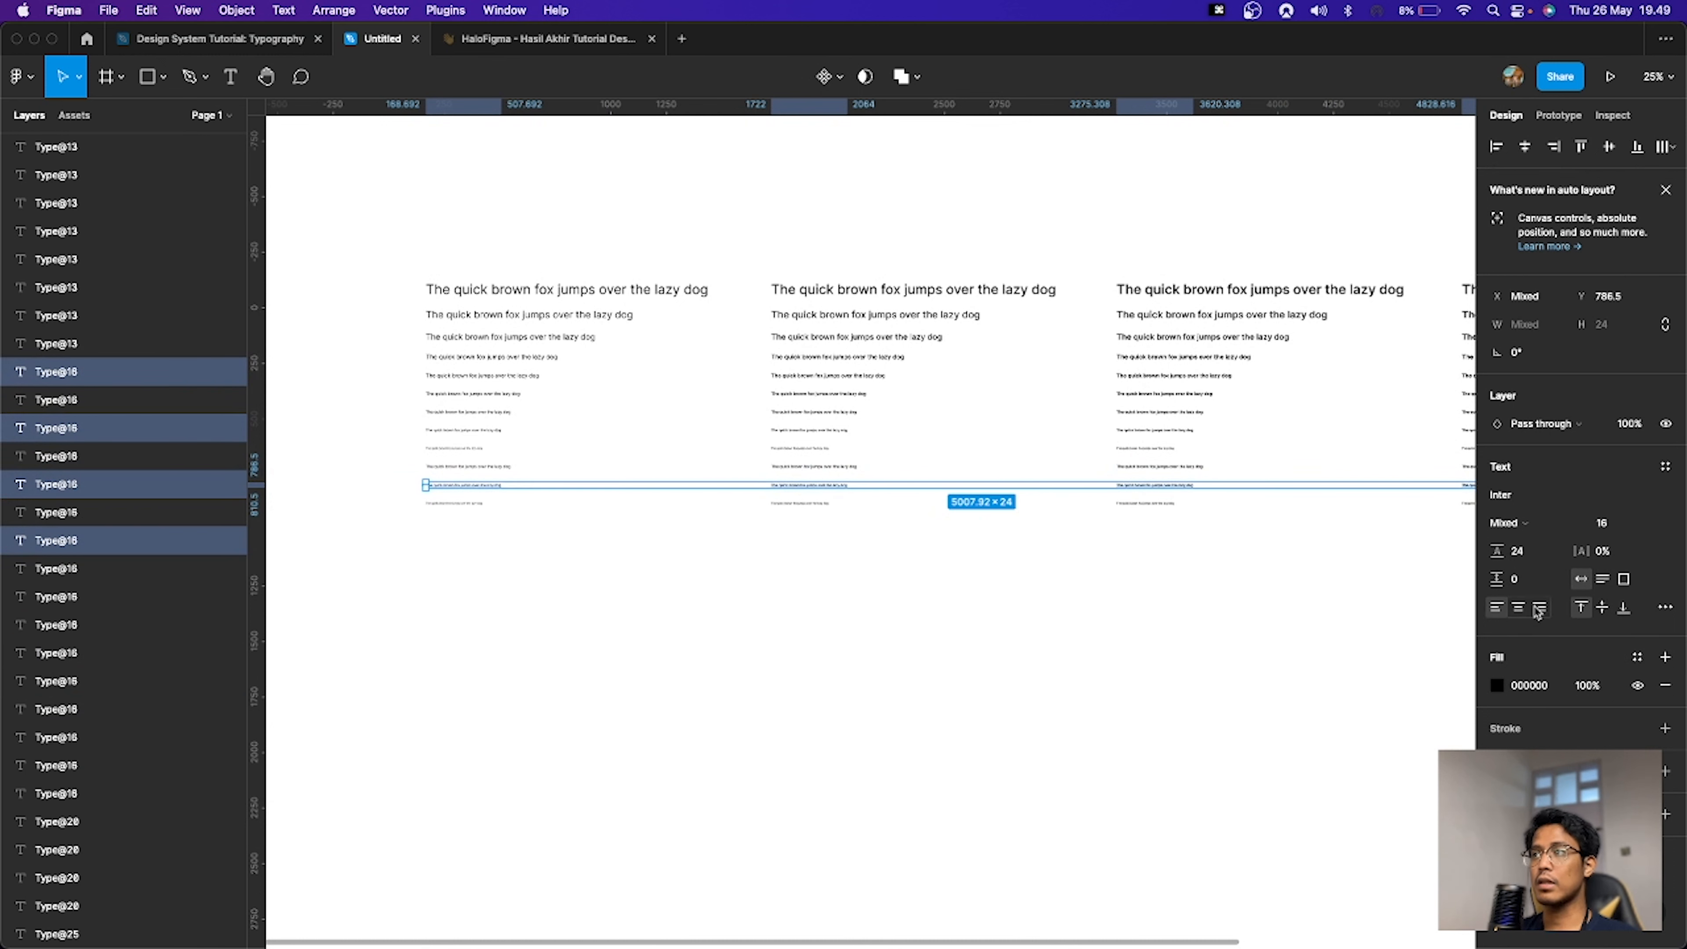
{"action": "left_click", "coordinate": [1540, 554]}
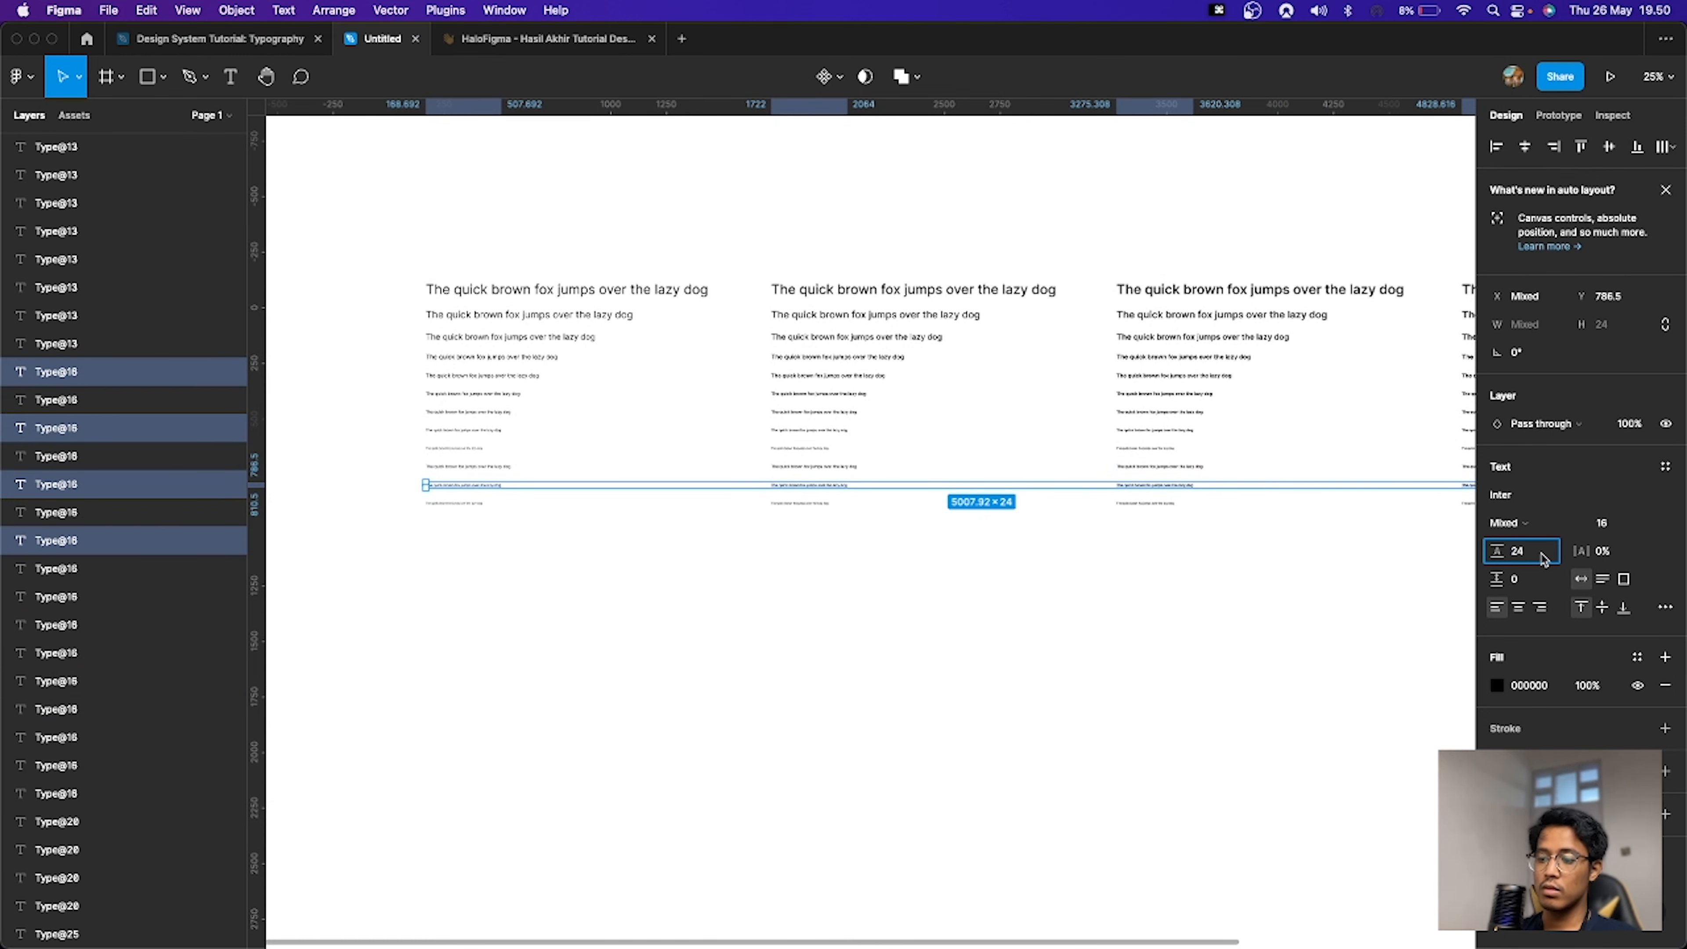
{"action": "type", "text": "-4"}
{"action": "key", "text": "Return"}
Step: Select the 12 px lines in all four weight sets and lower their line height by 4 to 14
{"action": "left_click", "coordinate": [576, 554]}
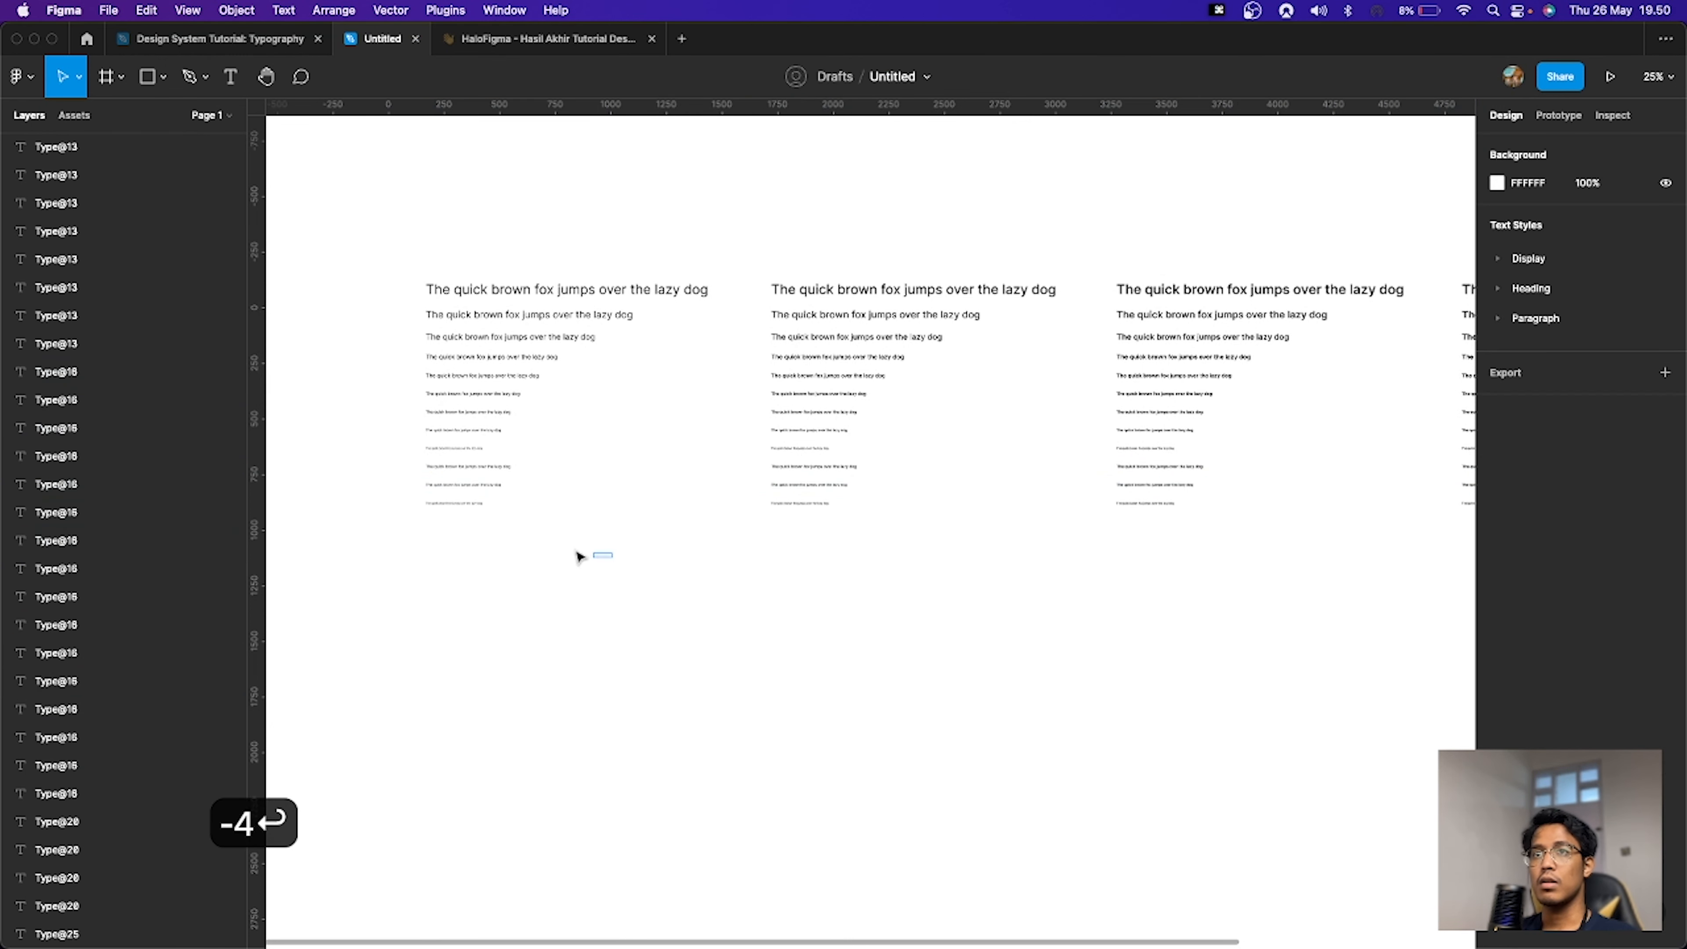
{"action": "left_click_drag", "start_coordinate": [446, 554], "coordinate": [1367, 506]}
{"action": "left_click", "coordinate": [1539, 552]}
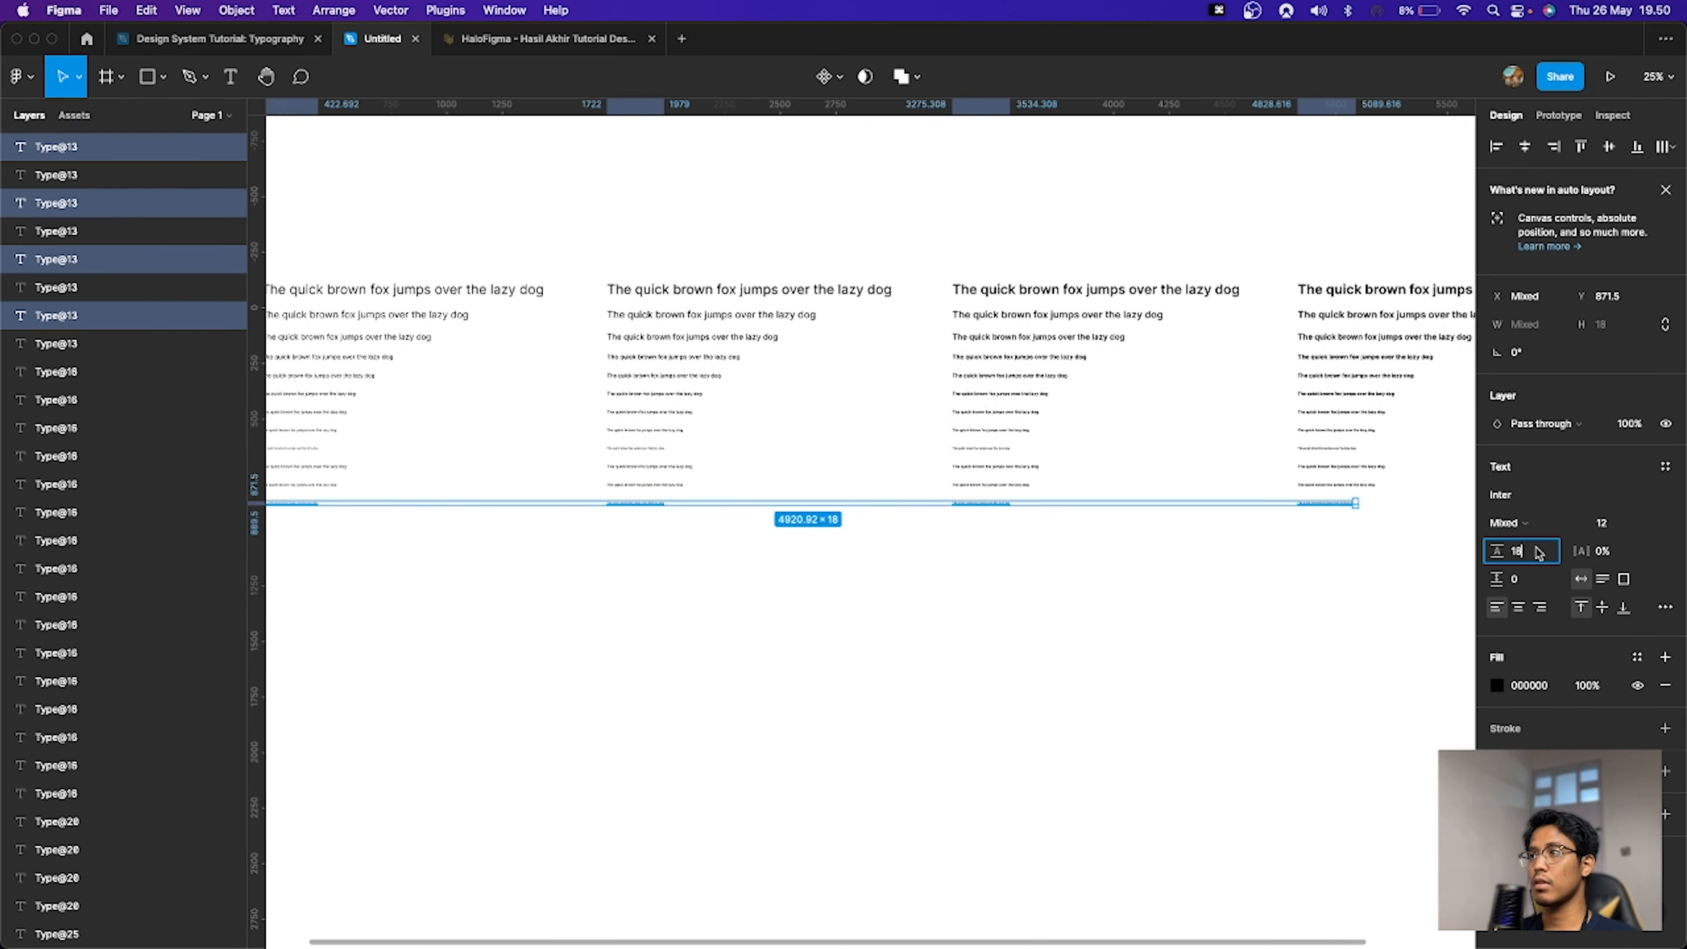
{"action": "type", "text": "-4"}
{"action": "key", "text": "Return"}
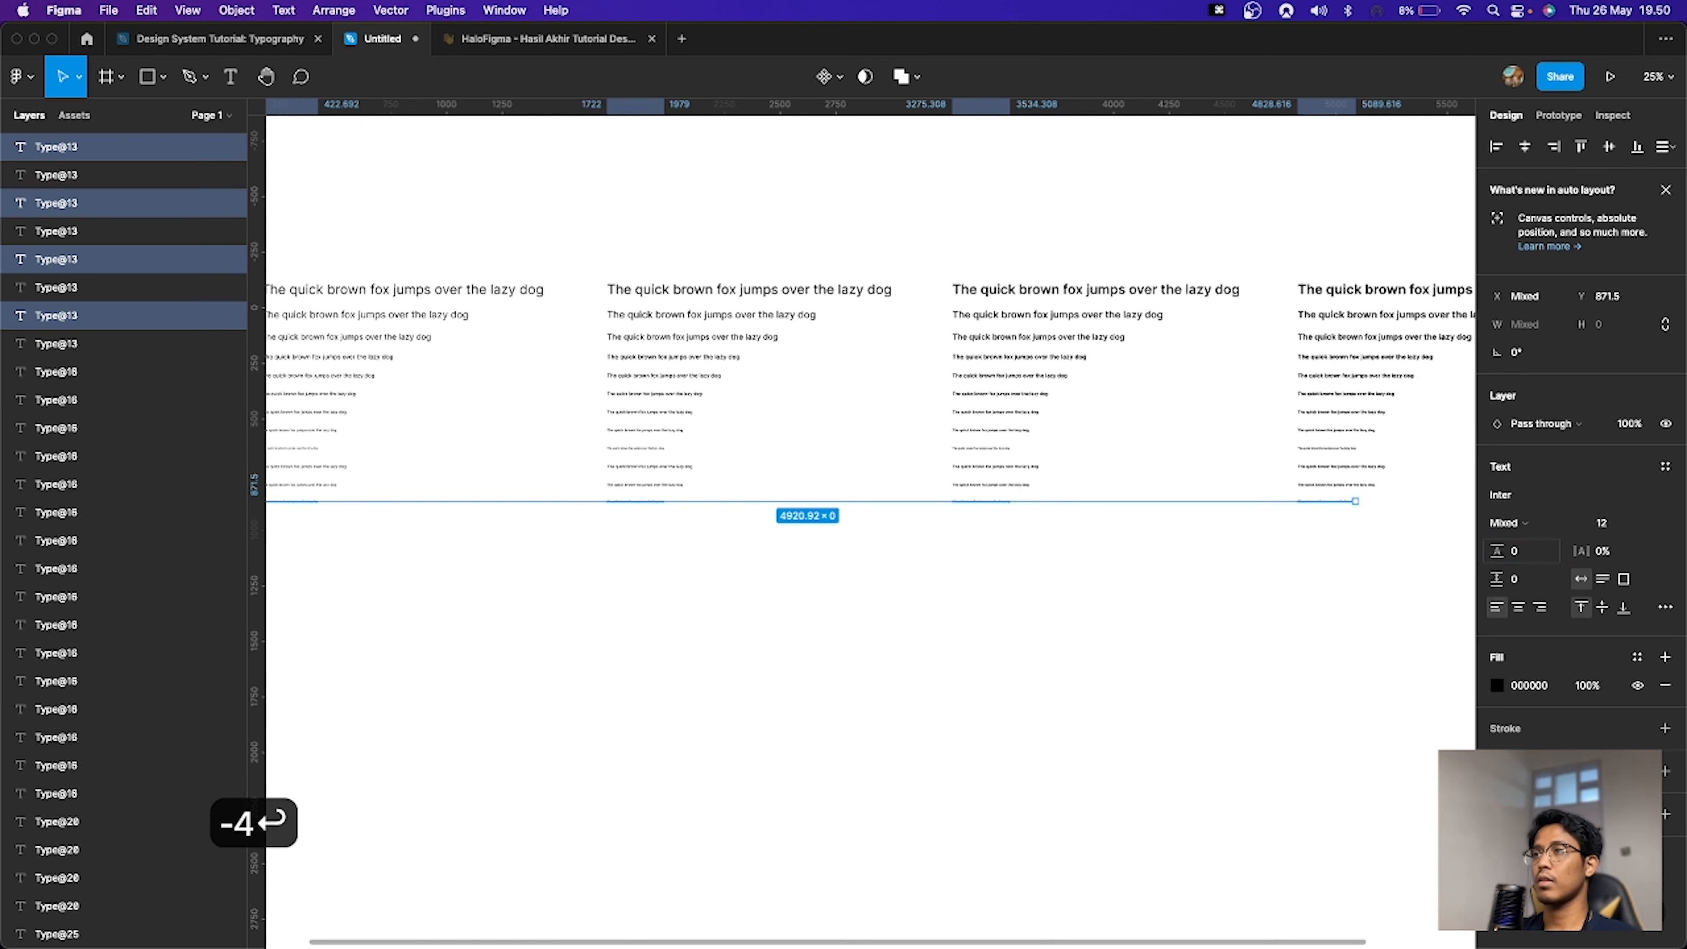
{"action": "left_click", "coordinate": [1540, 553]}
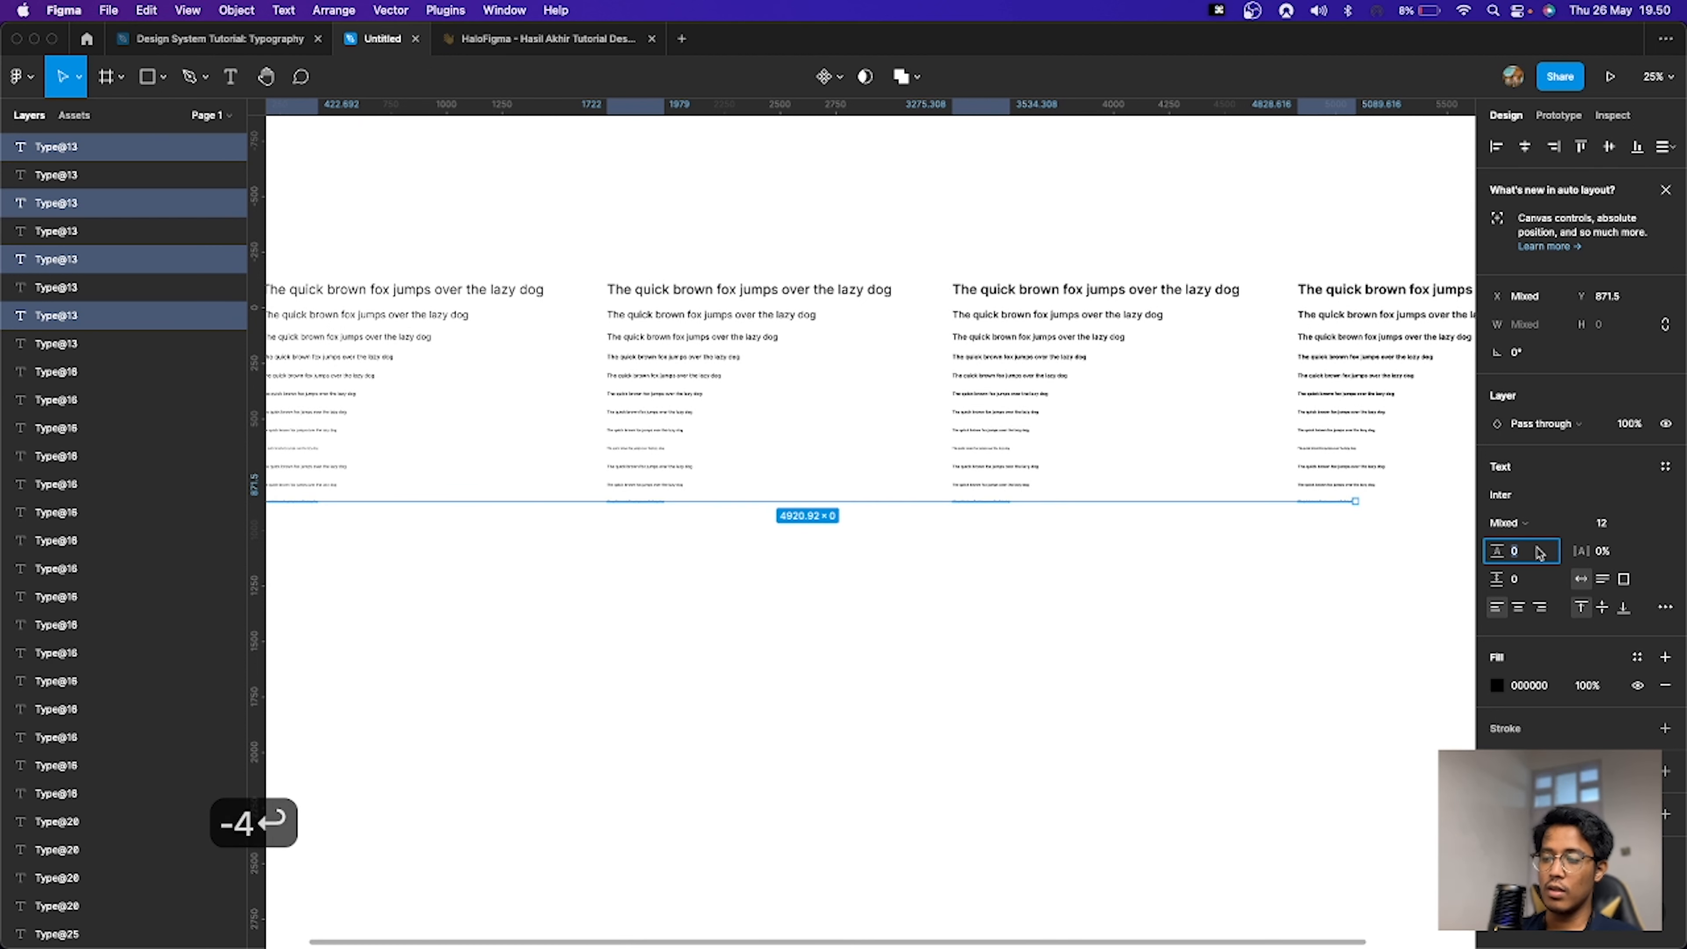
{"action": "key", "text": "super+z"}
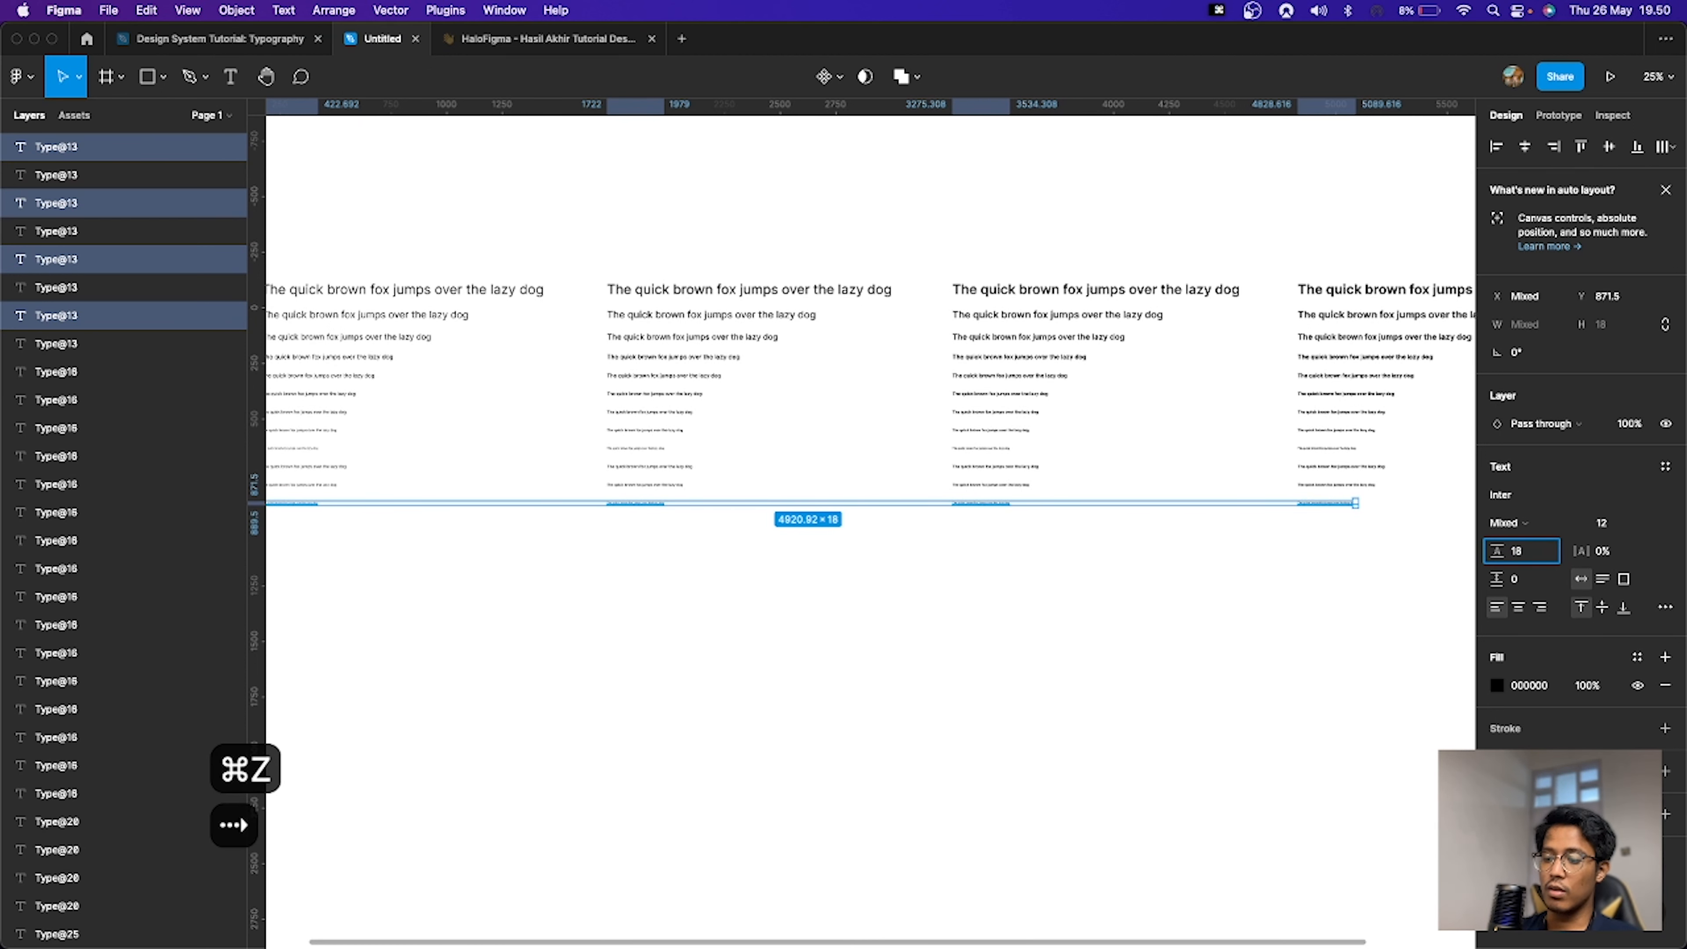
{"action": "type", "text": "-4"}
{"action": "key", "text": "Return"}
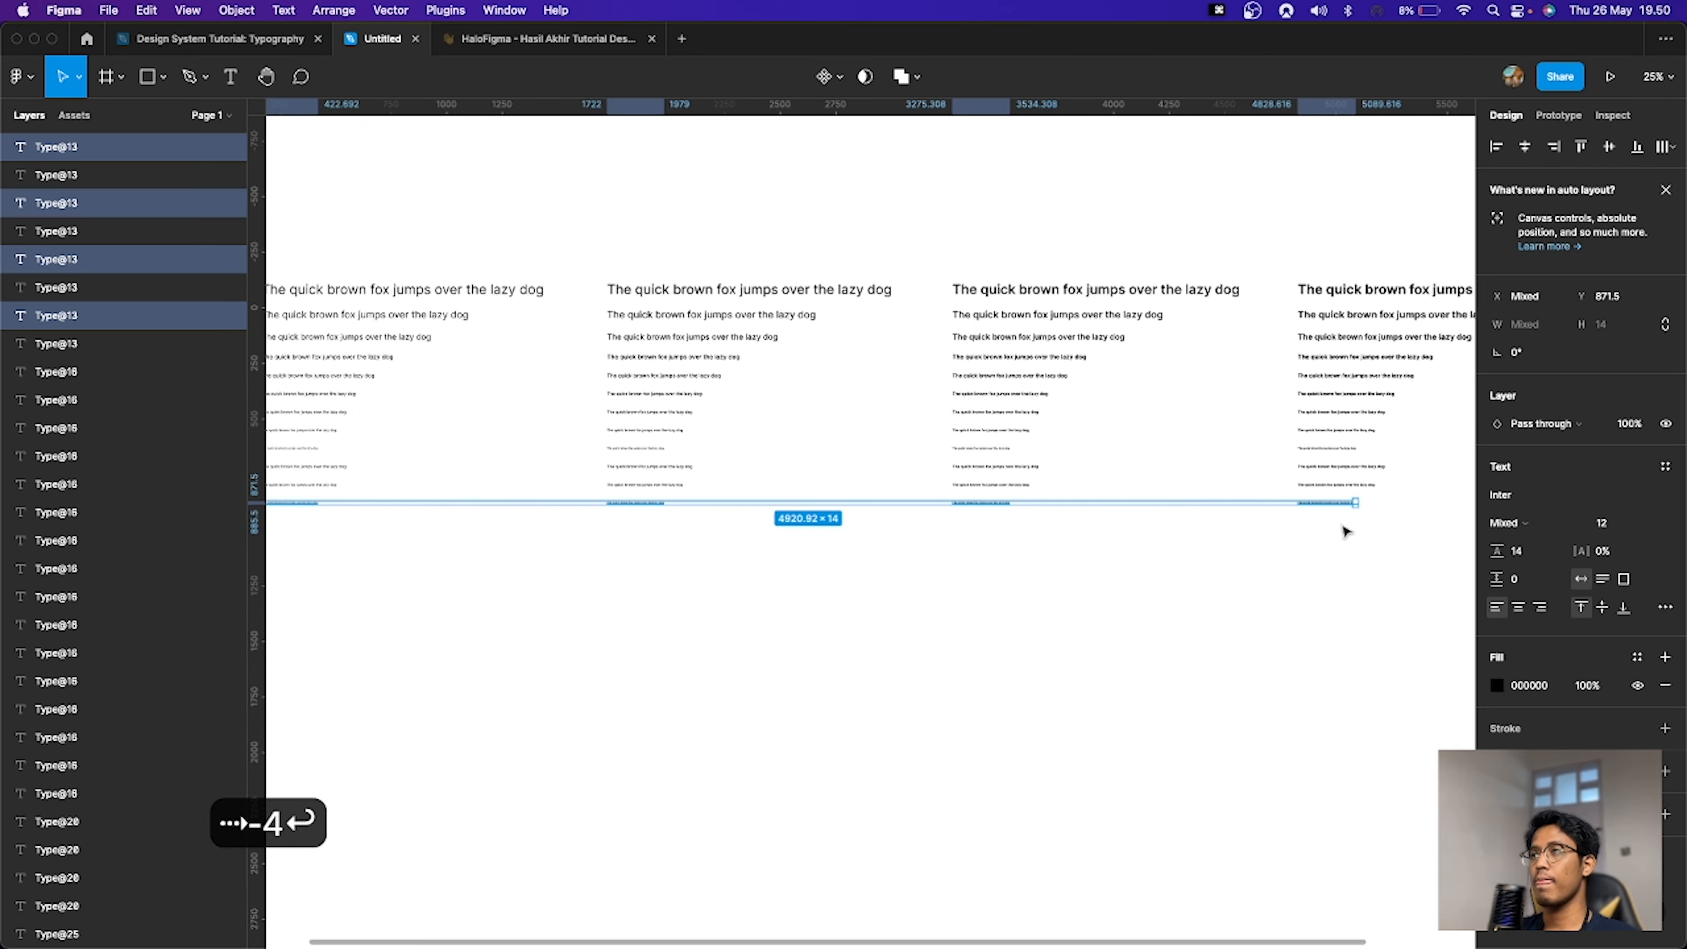
Step: Select the 18 px lines and use the Typestyles plugin to create Label/18 text styles named by font weight
{"action": "left_click", "coordinate": [1373, 539]}
{"action": "left_click_drag", "start_coordinate": [1378, 545], "coordinate": [1349, 474]}
{"action": "left_click", "coordinate": [377, 465]}
{"action": "key", "text": "super+p"}
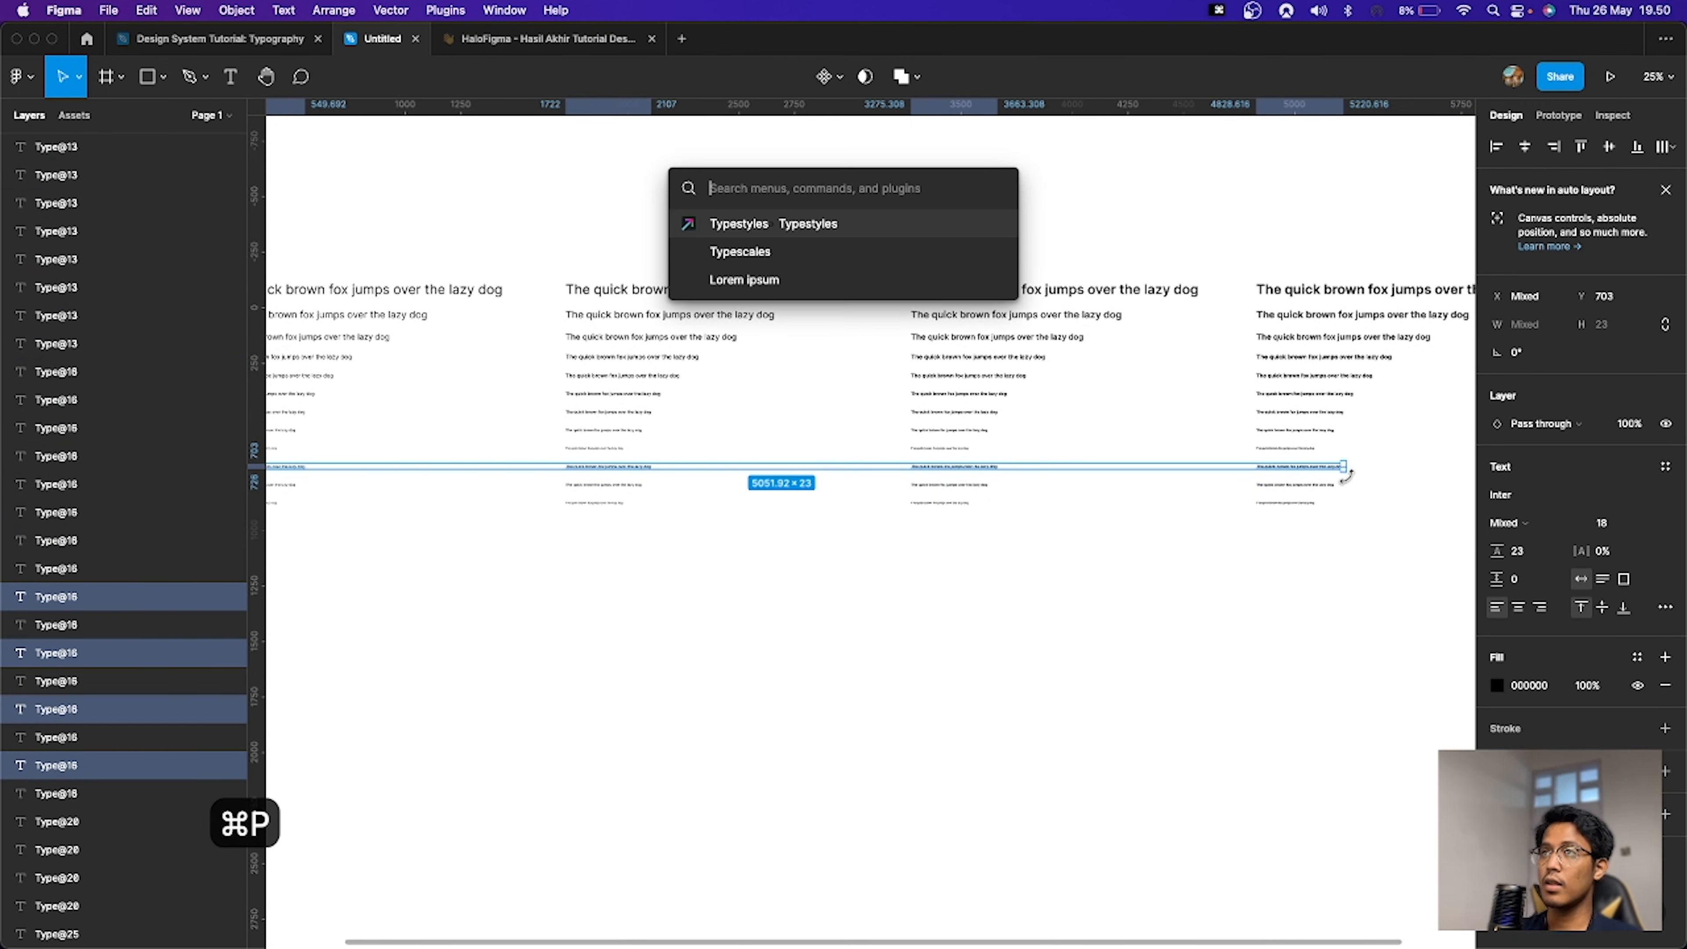
{"action": "key", "text": "Return"}
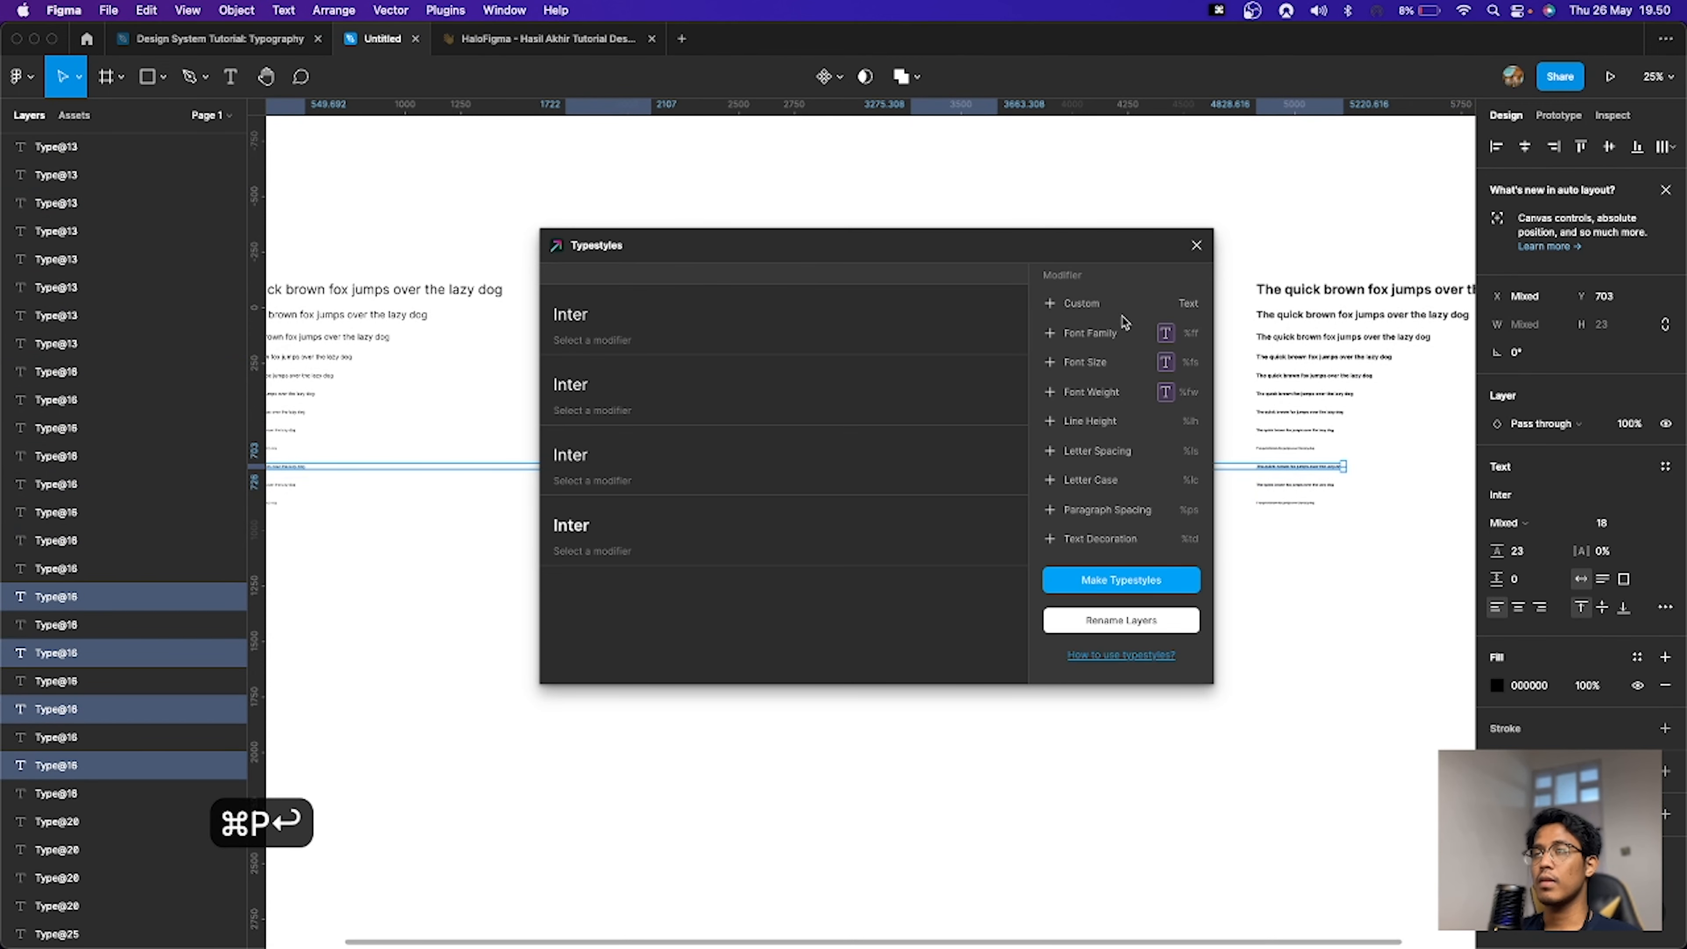
{"action": "key", "text": "super+a"}
{"action": "type", "text": "Label"}
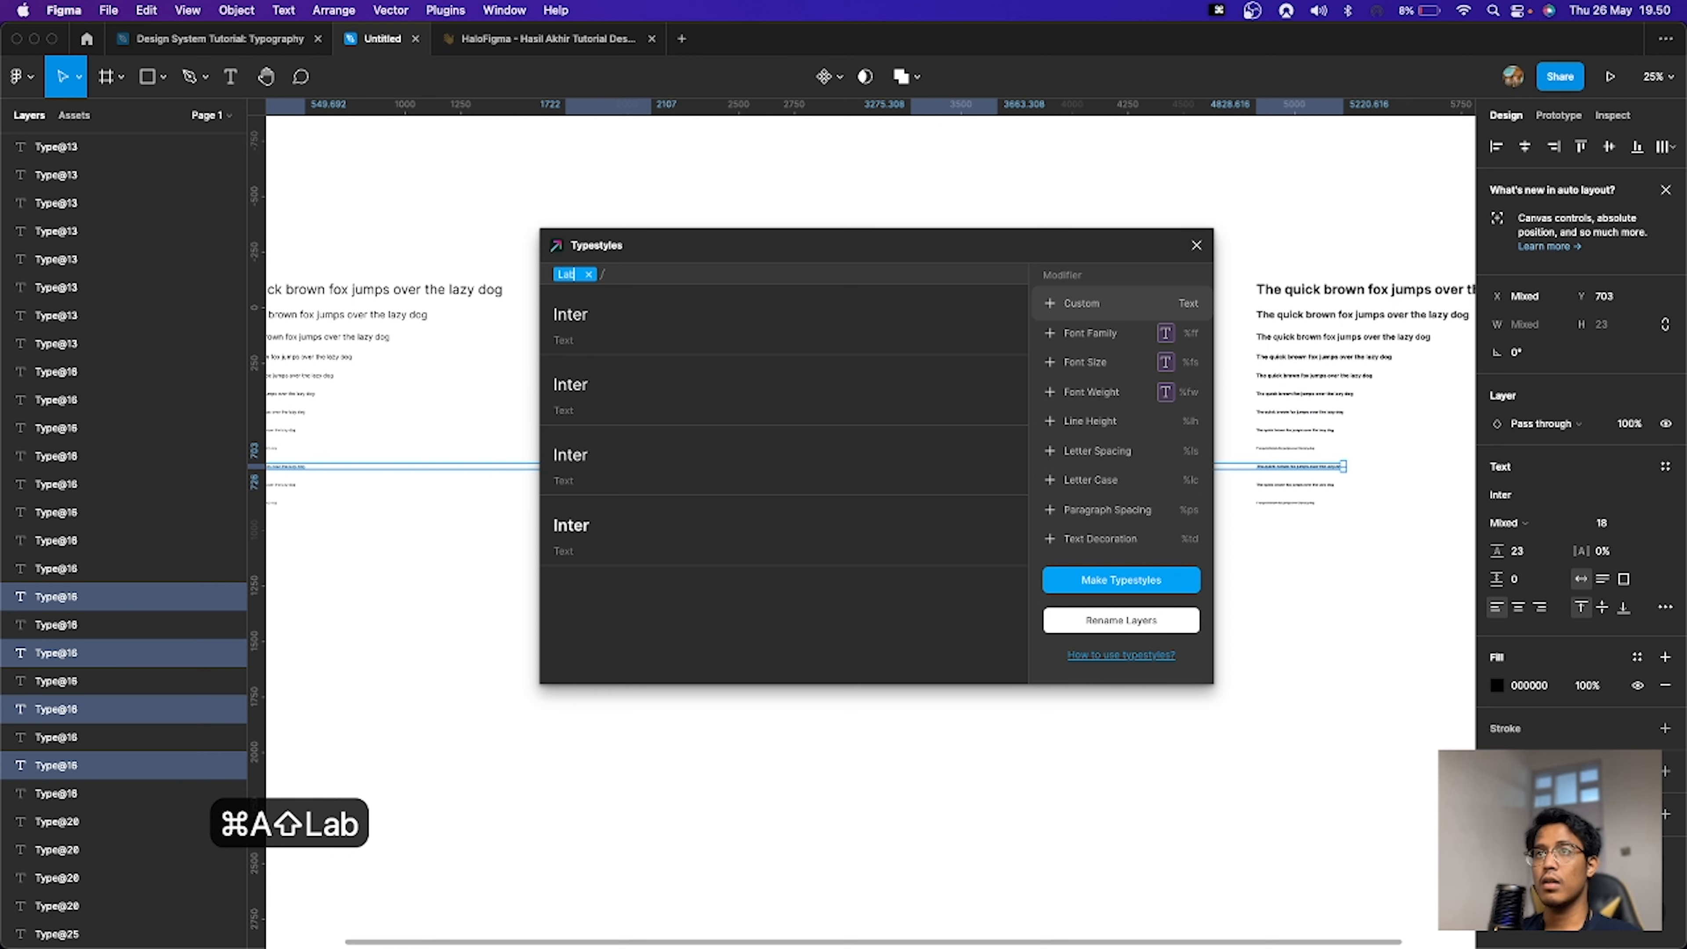
{"action": "left_click", "coordinate": [1135, 314]}
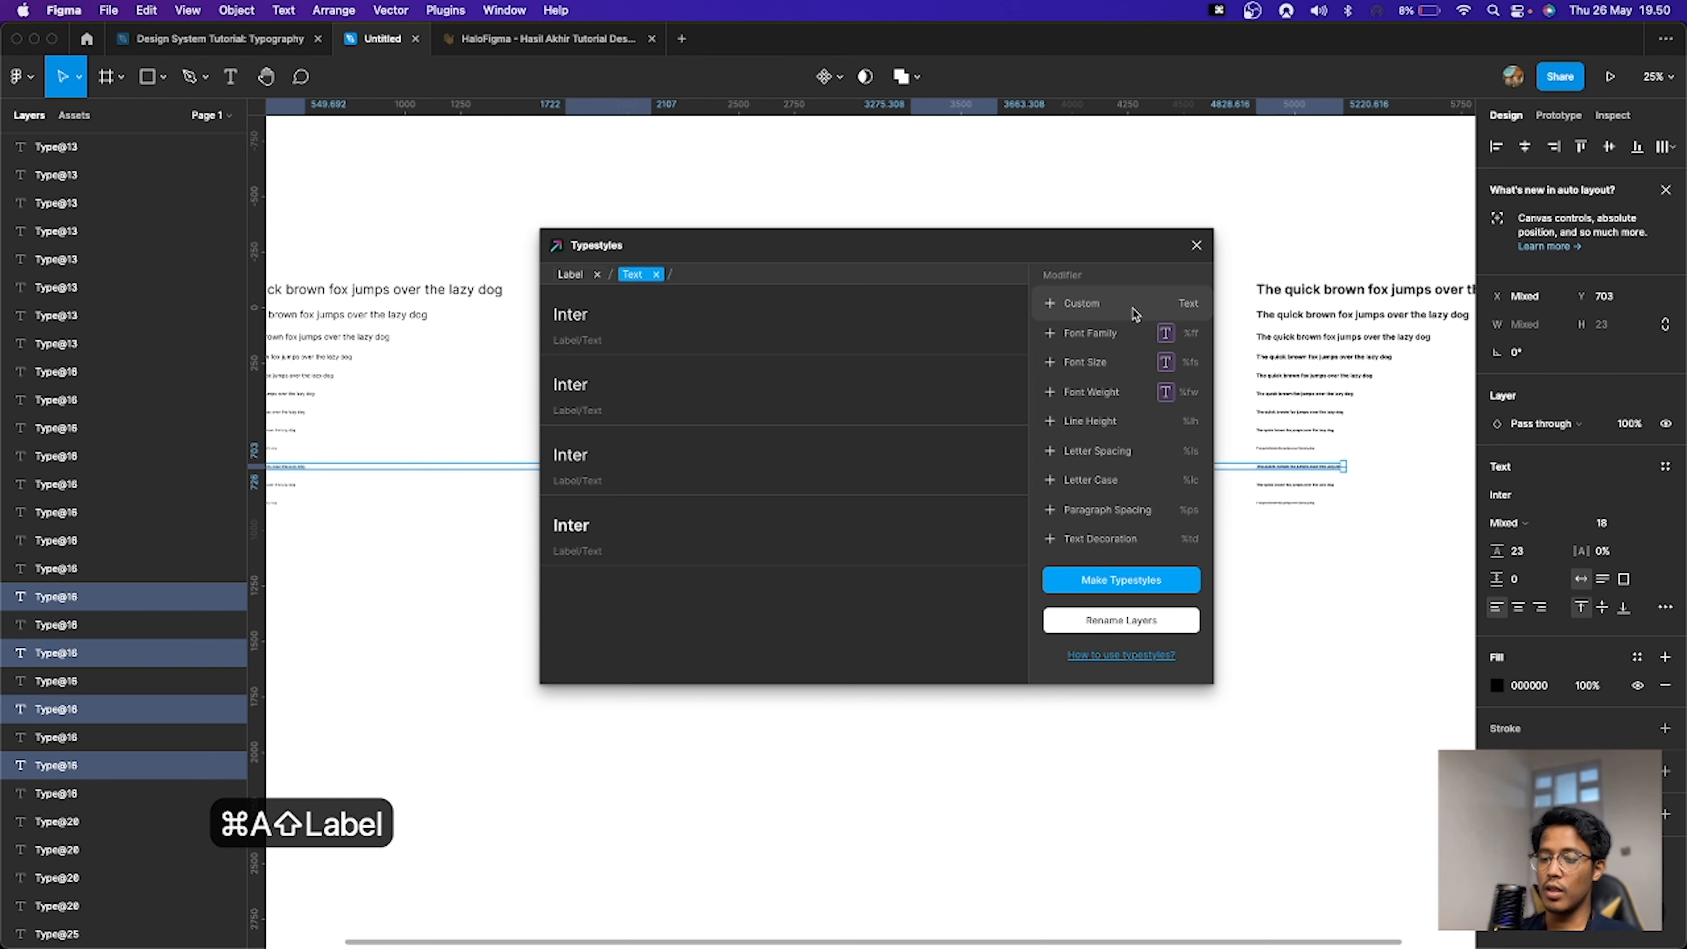
{"action": "type", "text": "l"}
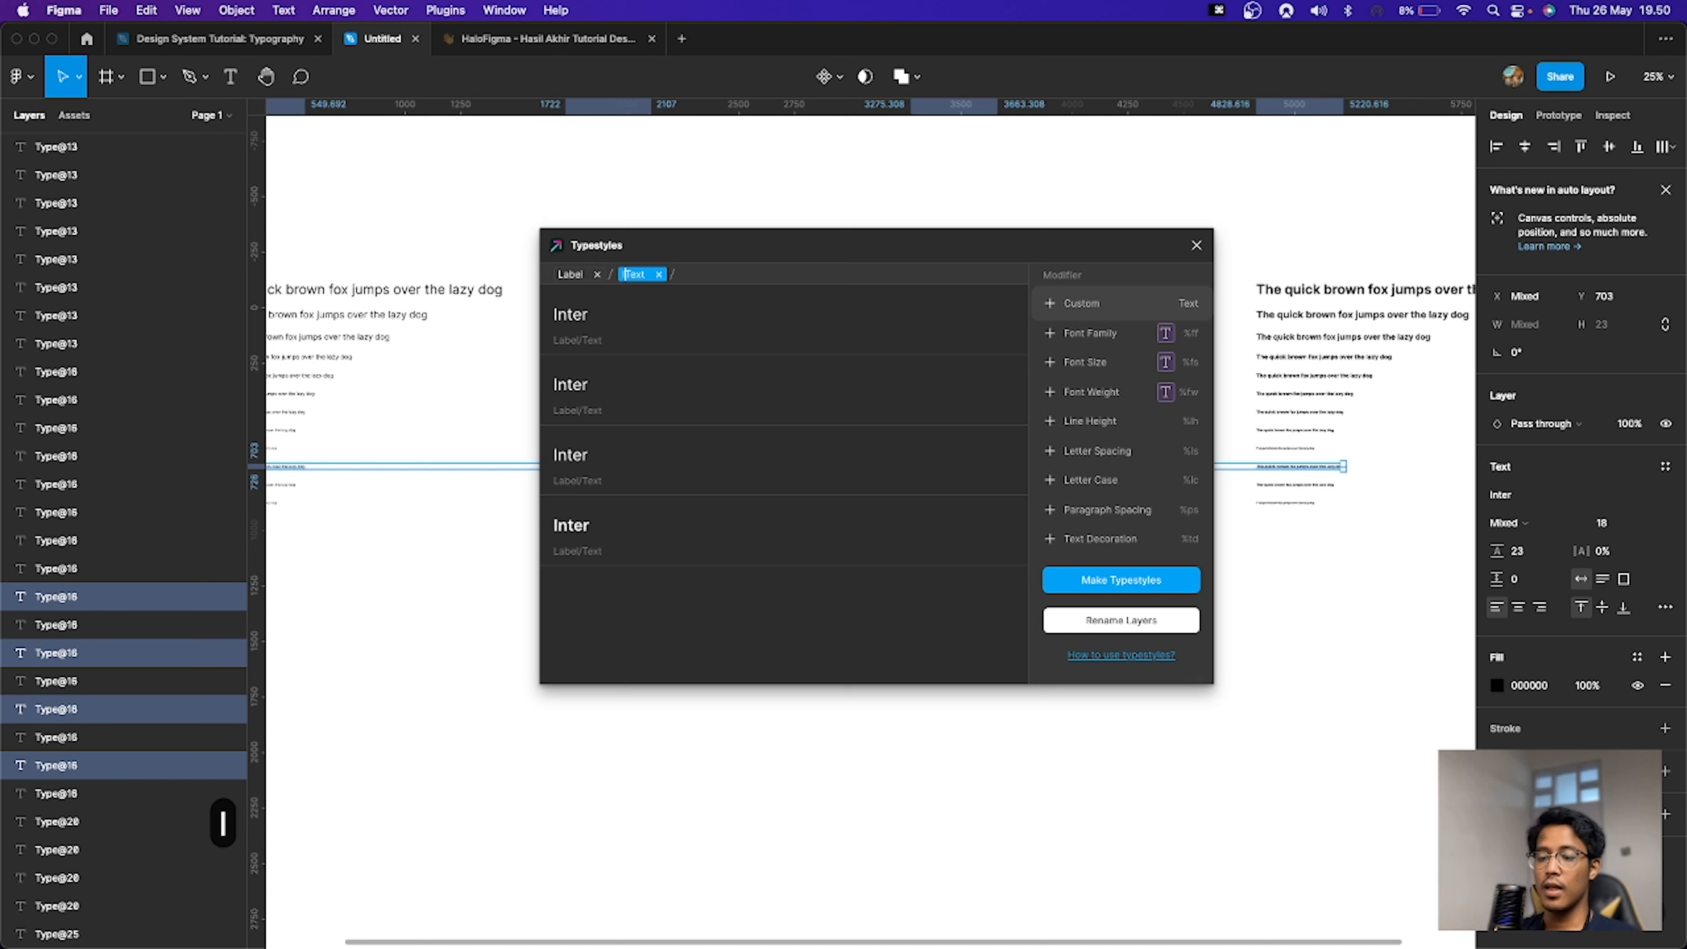
{"action": "type", "text": "18"}
{"action": "key", "text": "cmd+a"}
{"action": "type", "text": "l1"}
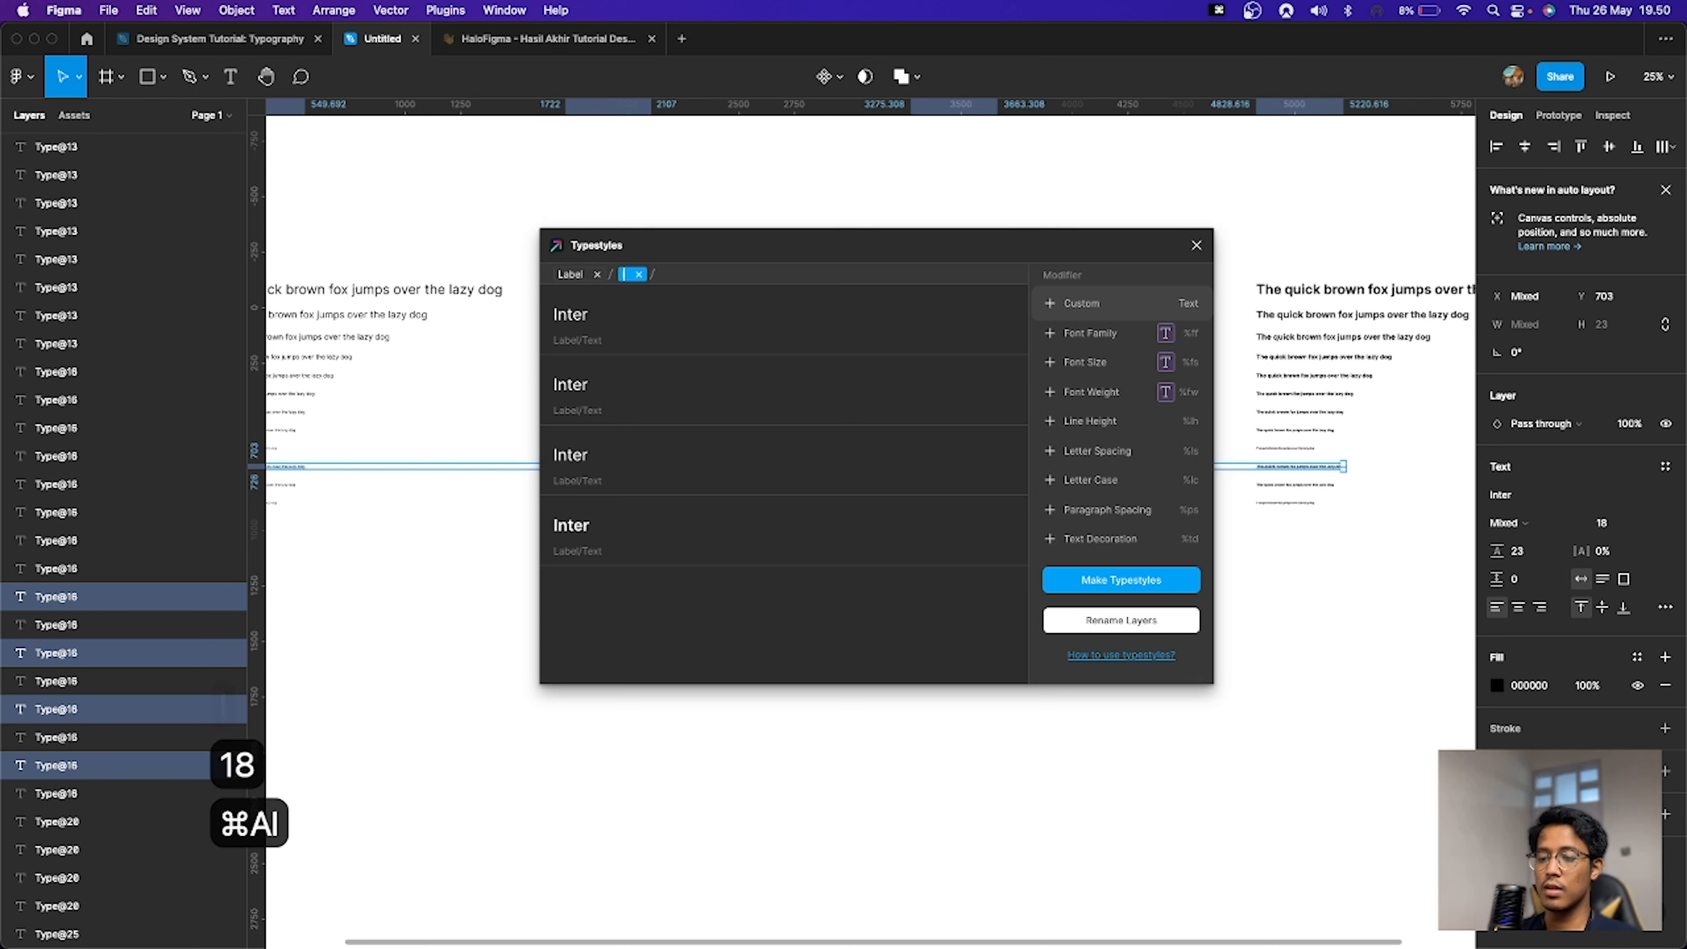
{"action": "type", "text": "8"}
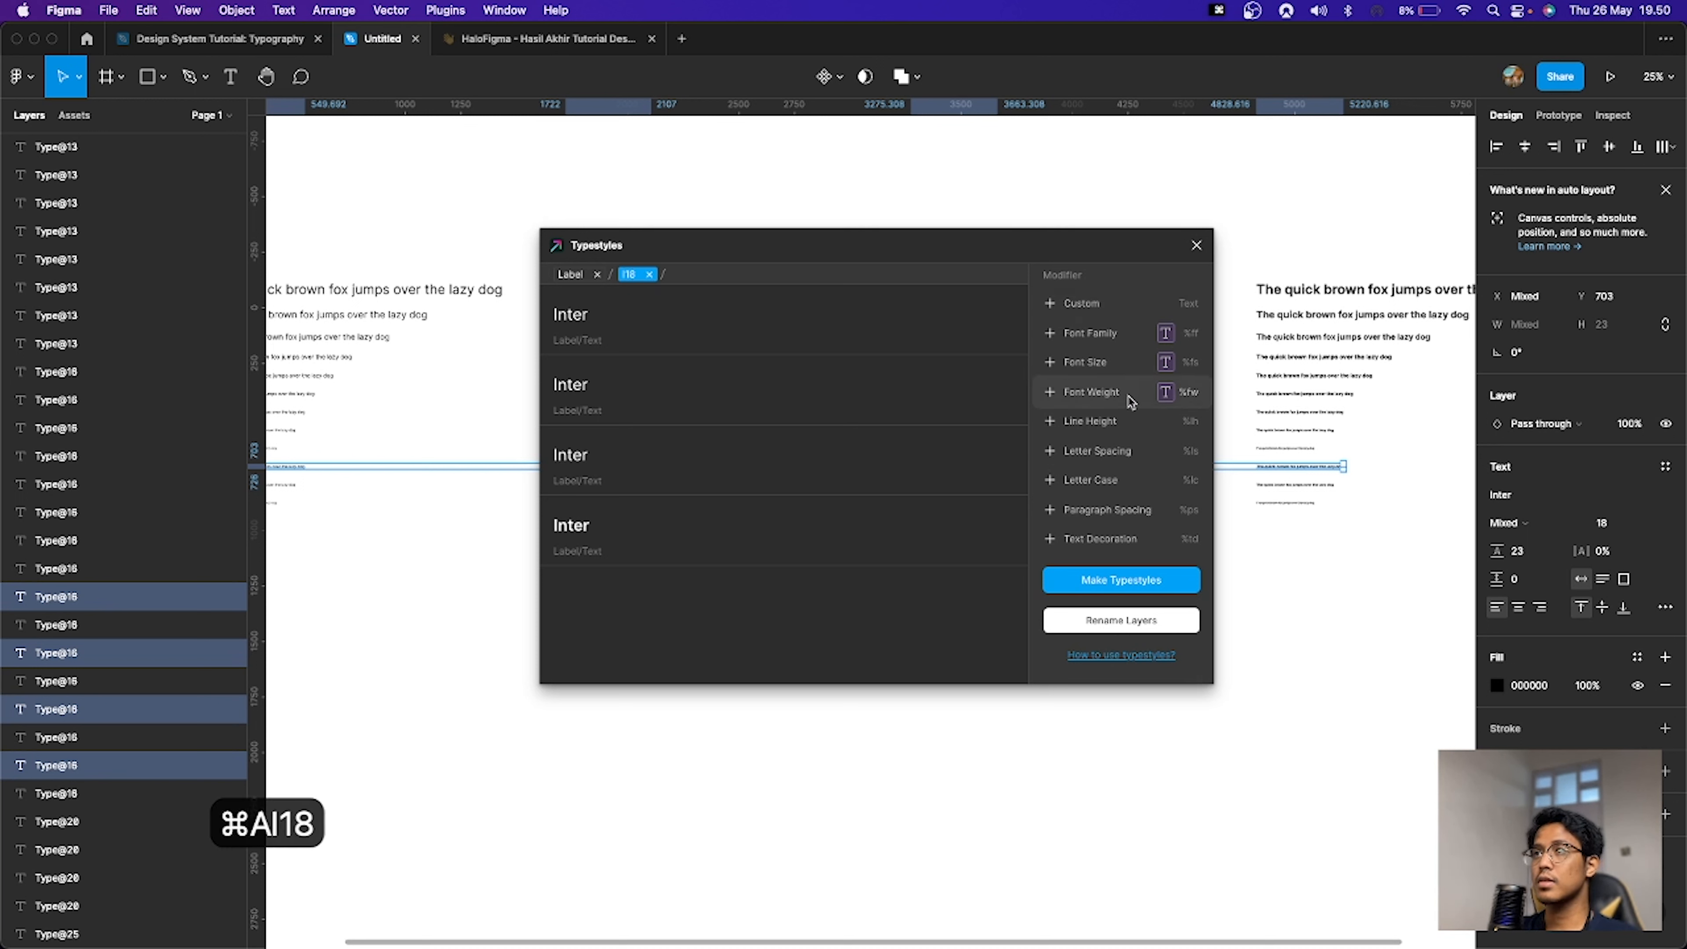
{"action": "left_click", "coordinate": [1109, 589]}
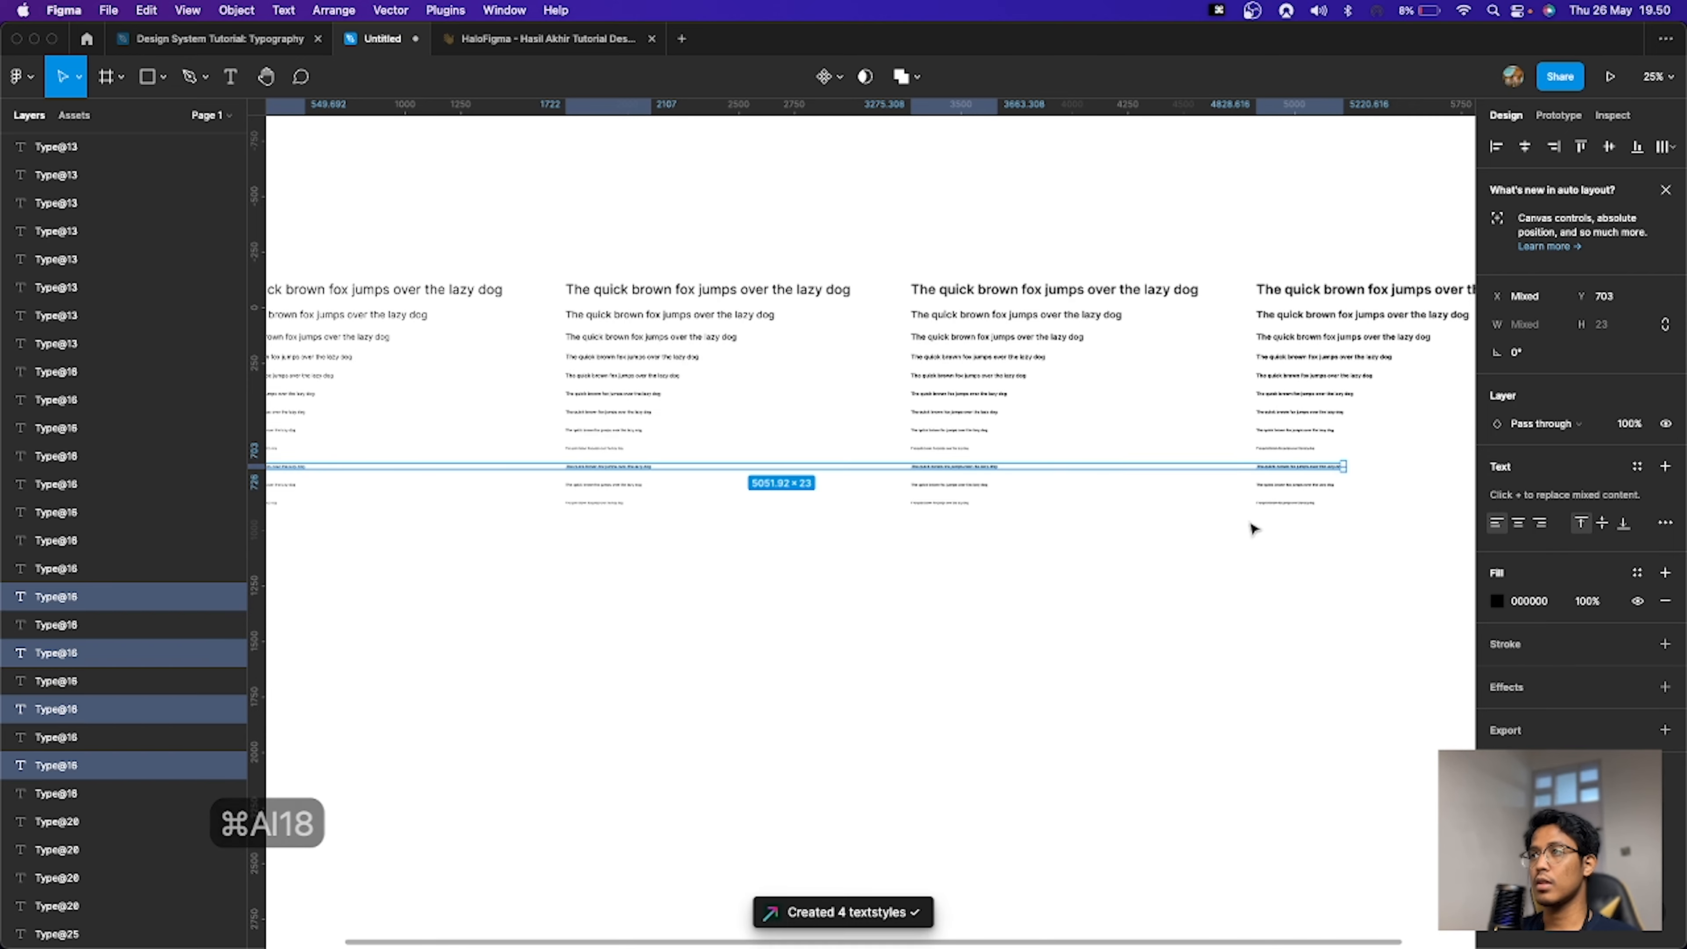
Step: Select the 16 px lines and create Label/16 text styles with the font weight modifier in Typestyles
{"action": "left_click_drag", "start_coordinate": [1370, 480], "coordinate": [376, 508]}
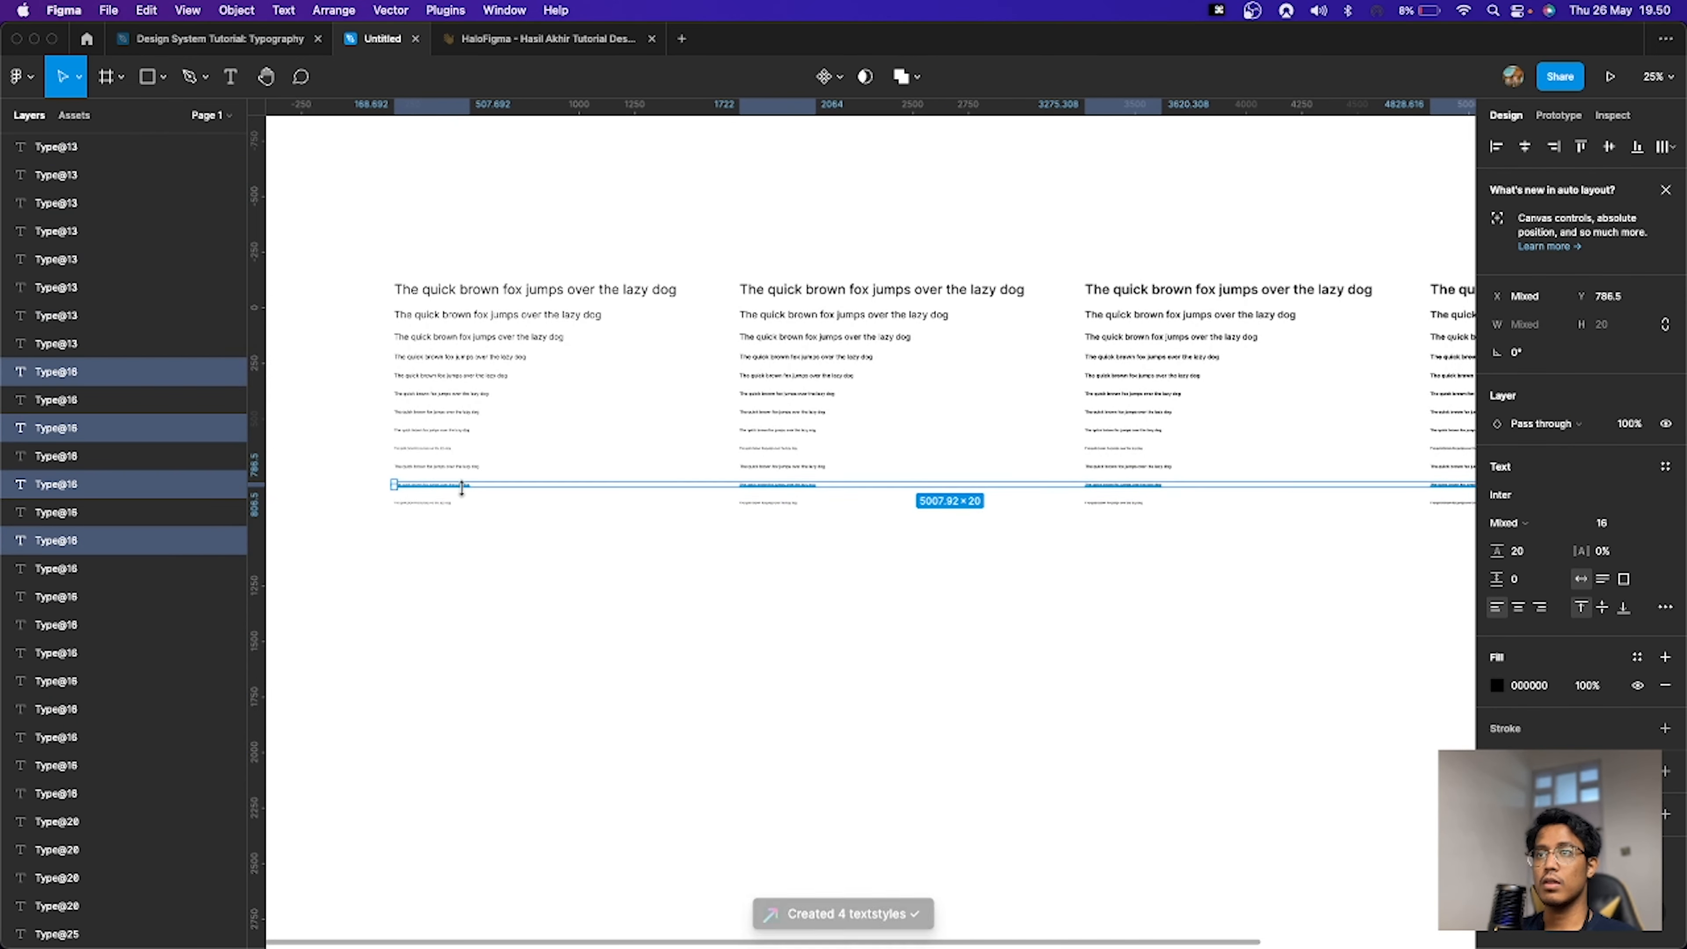
{"action": "key", "text": "super+p"}
{"action": "key", "text": "Return"}
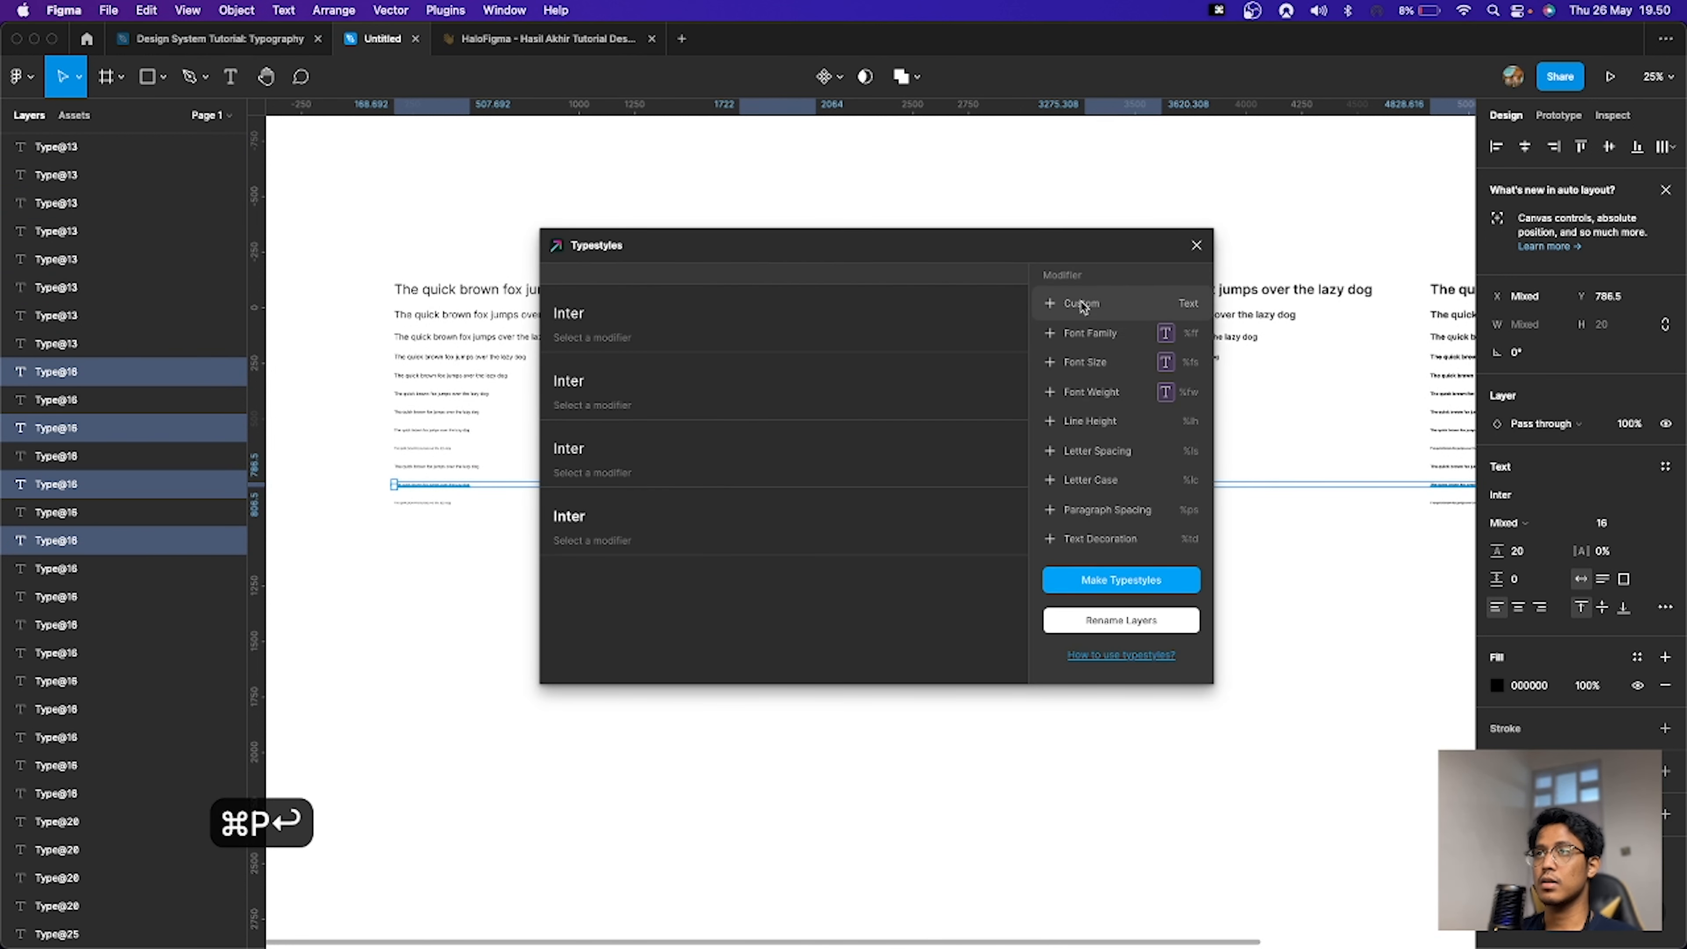
{"action": "left_click", "coordinate": [1082, 306]}
{"action": "key", "text": "super+a"}
{"action": "type", "text": "Label"}
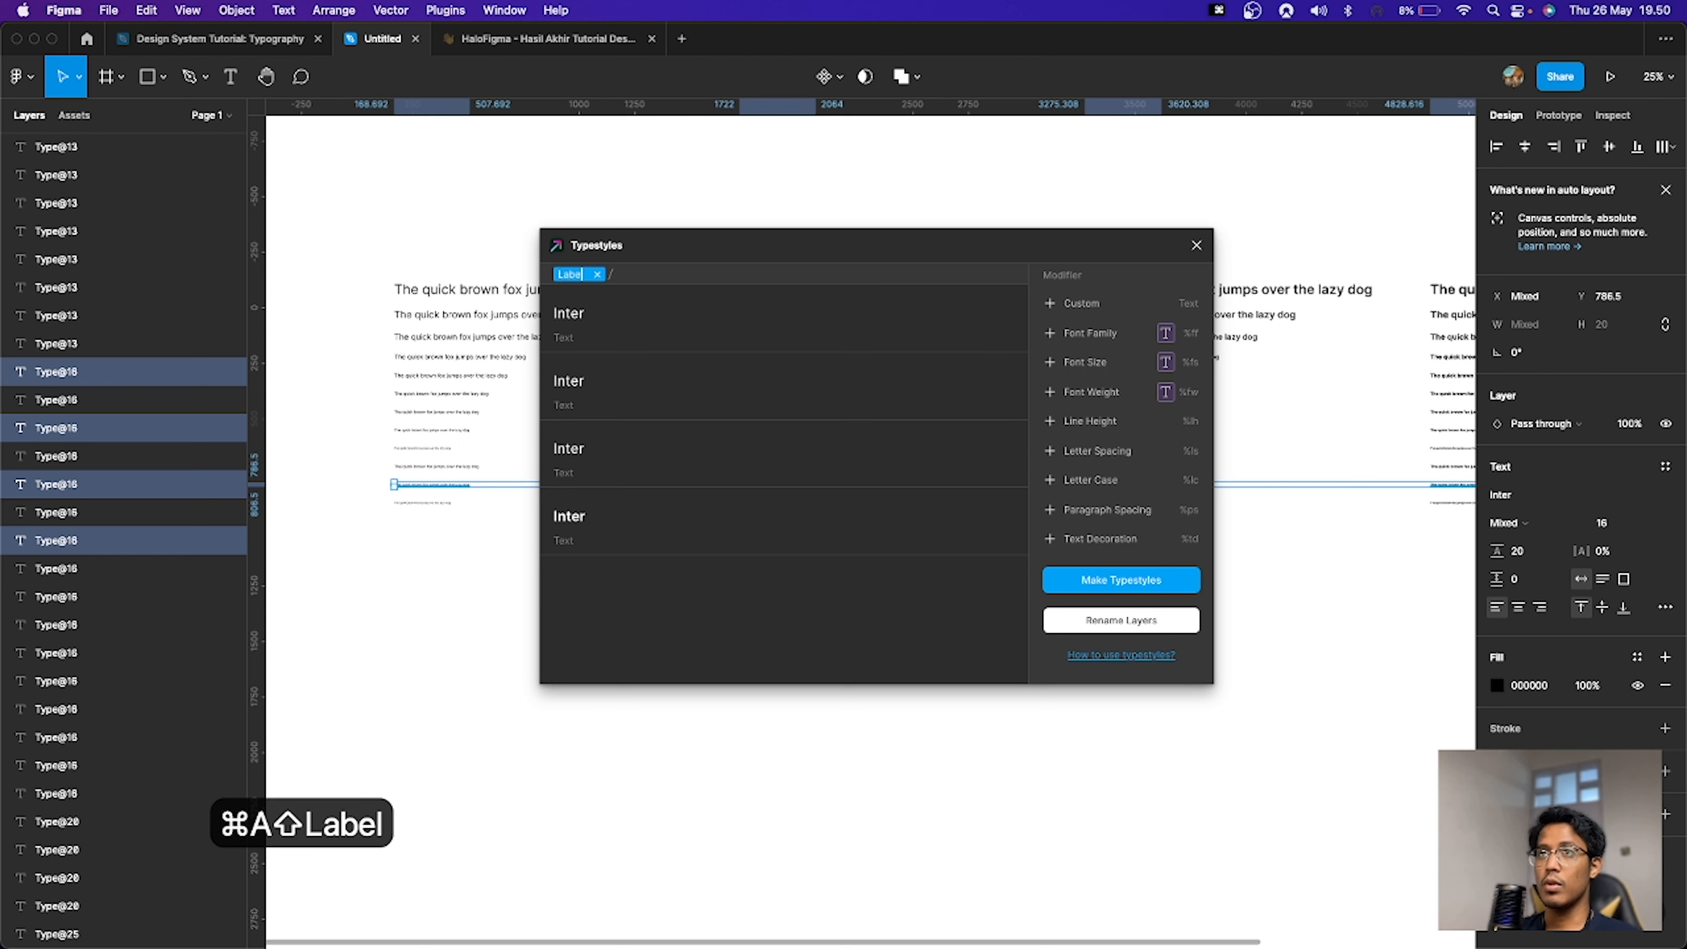
{"action": "left_click", "coordinate": [1090, 309]}
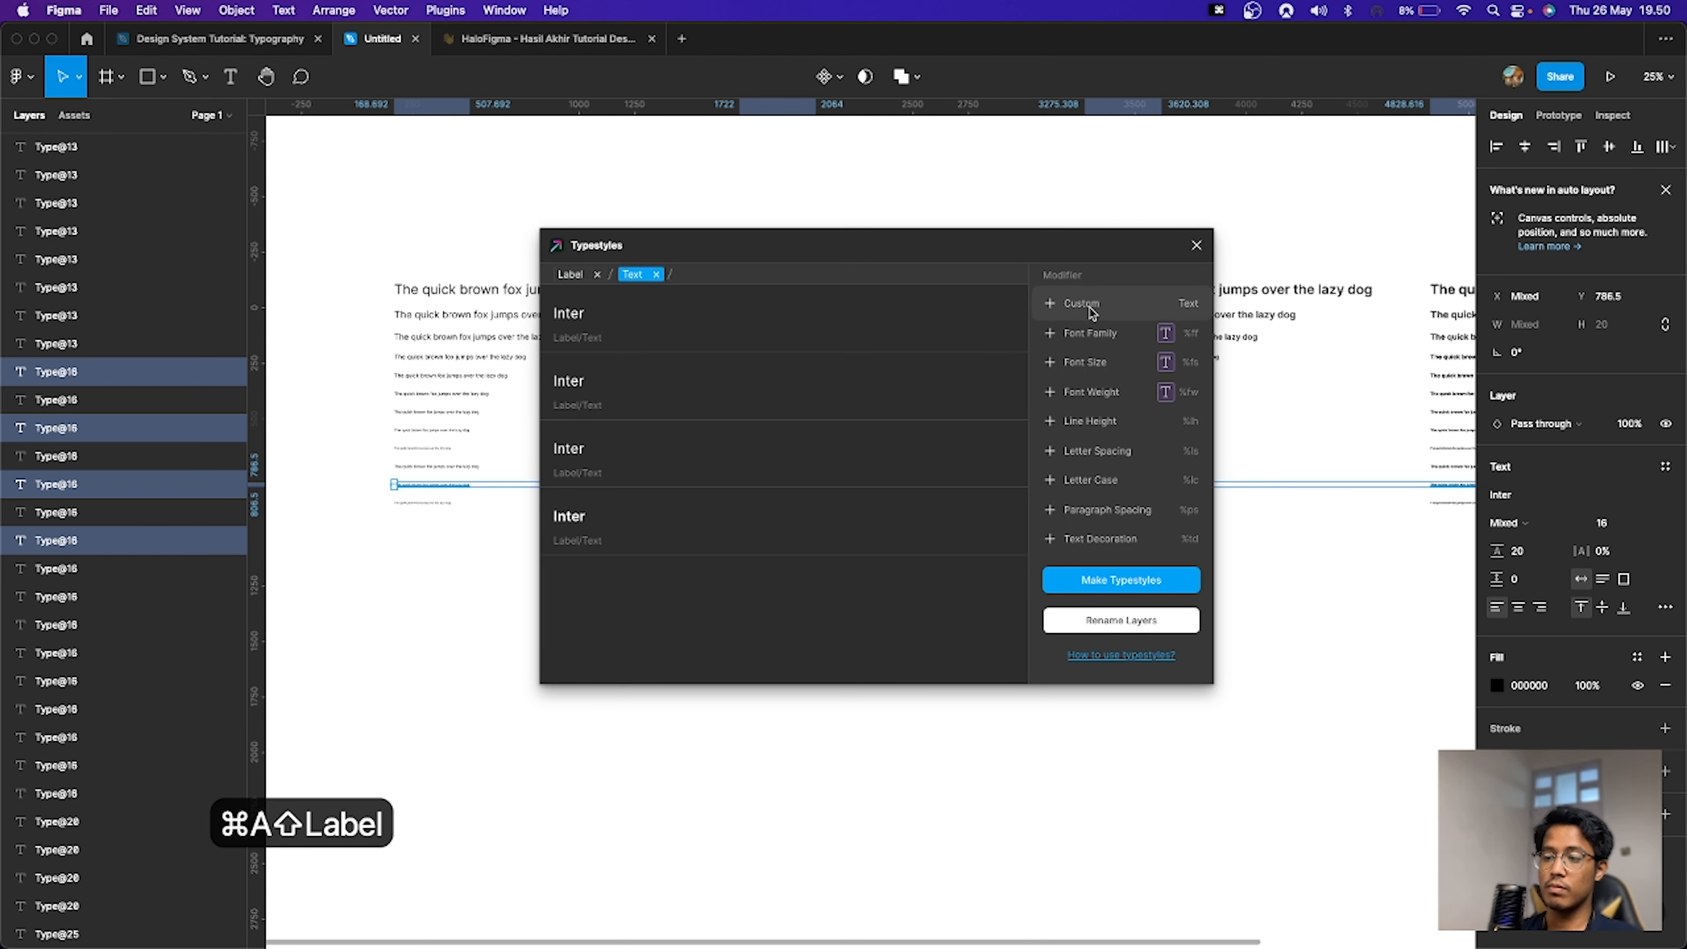
{"action": "key", "text": "super+a"}
{"action": "type", "text": "l16"}
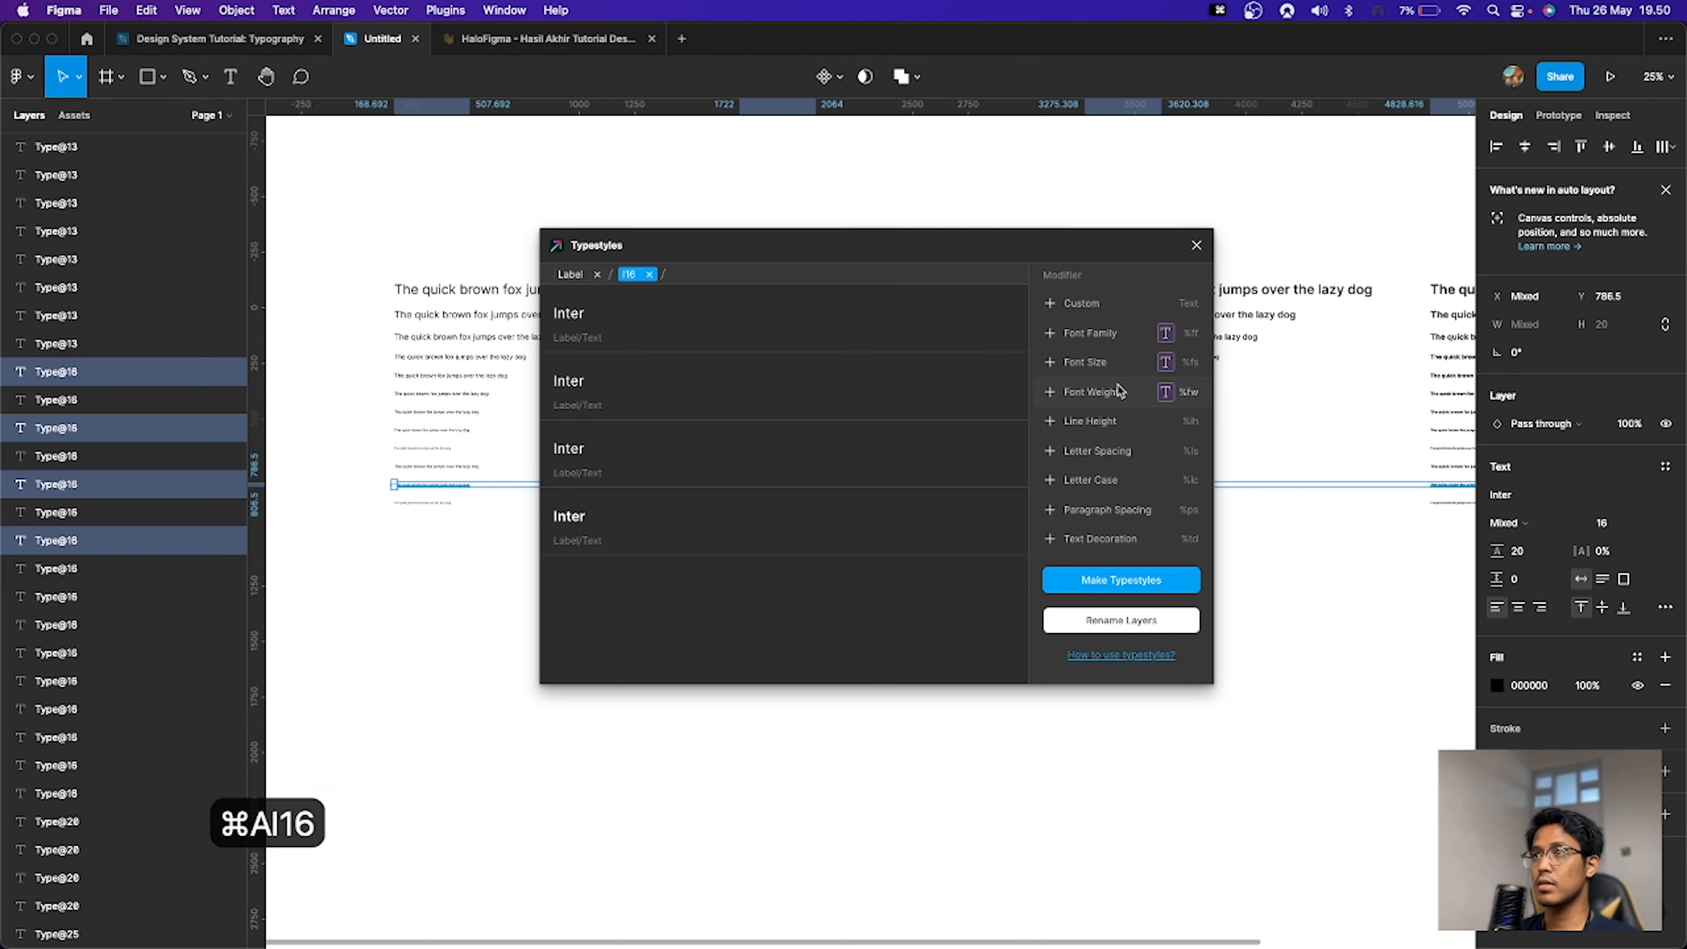
{"action": "left_click", "coordinate": [1119, 391]}
{"action": "left_click", "coordinate": [1126, 583]}
Step: Select the 12 px lines and create Label/12 text styles with the font weight modifier in Typestyles
{"action": "left_click_drag", "start_coordinate": [432, 605], "coordinate": [1334, 500]}
{"action": "key", "text": "super+p"}
{"action": "key", "text": "Return"}
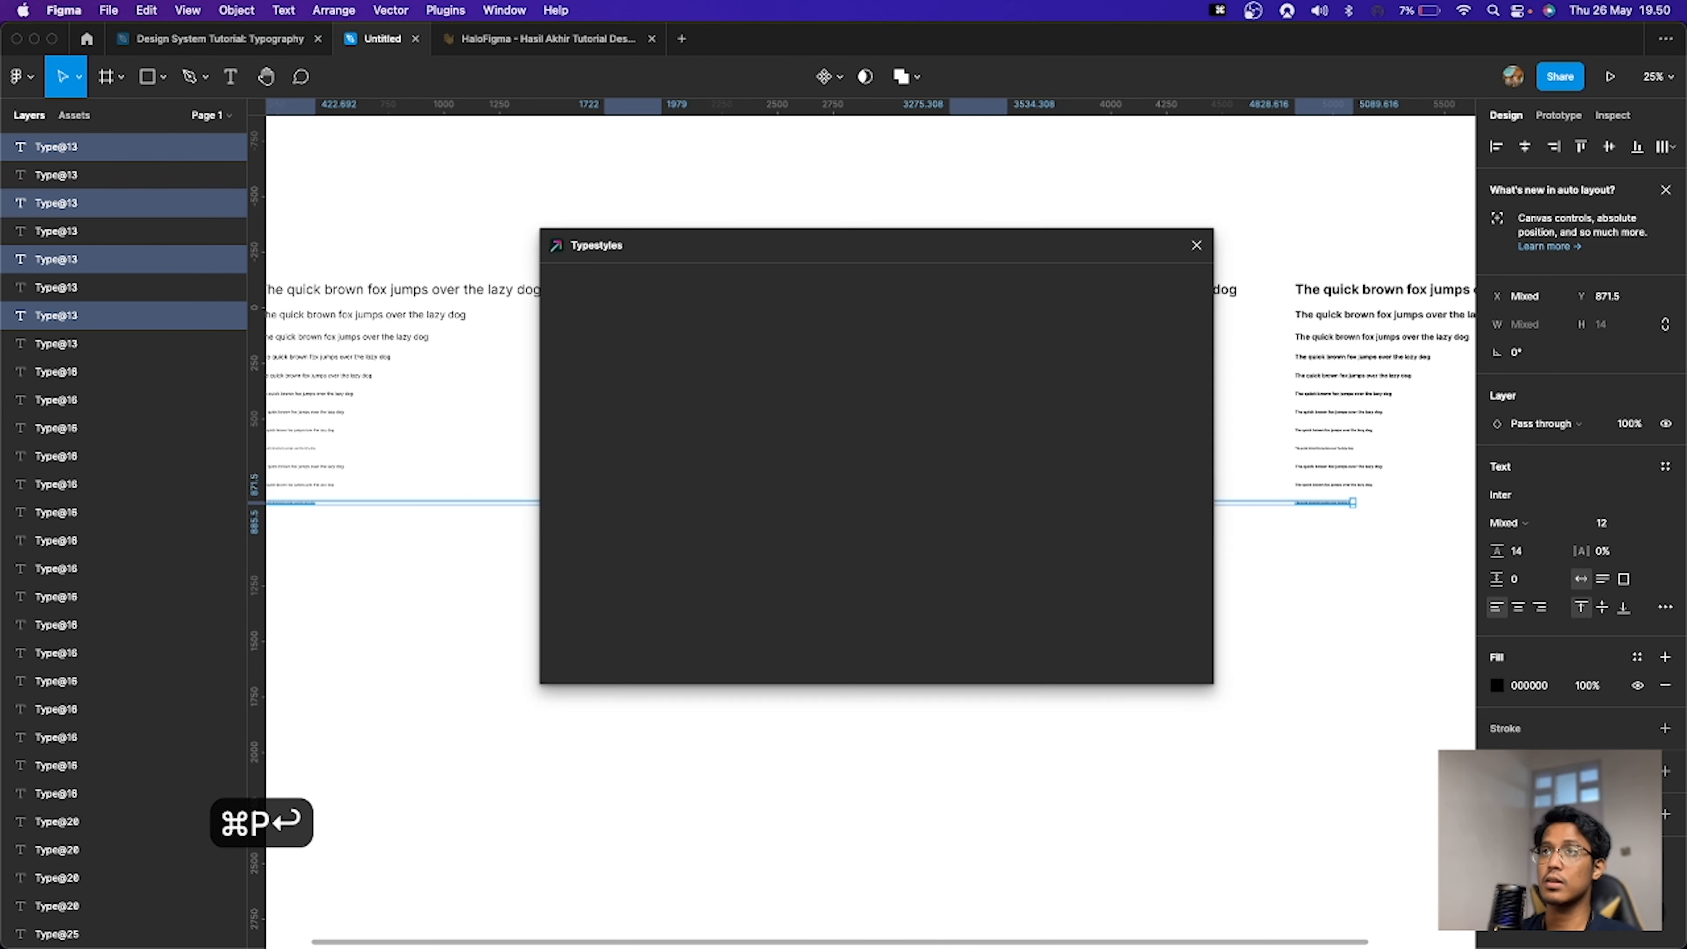
{"action": "left_click", "coordinate": [1056, 303]}
{"action": "key", "text": "super+a"}
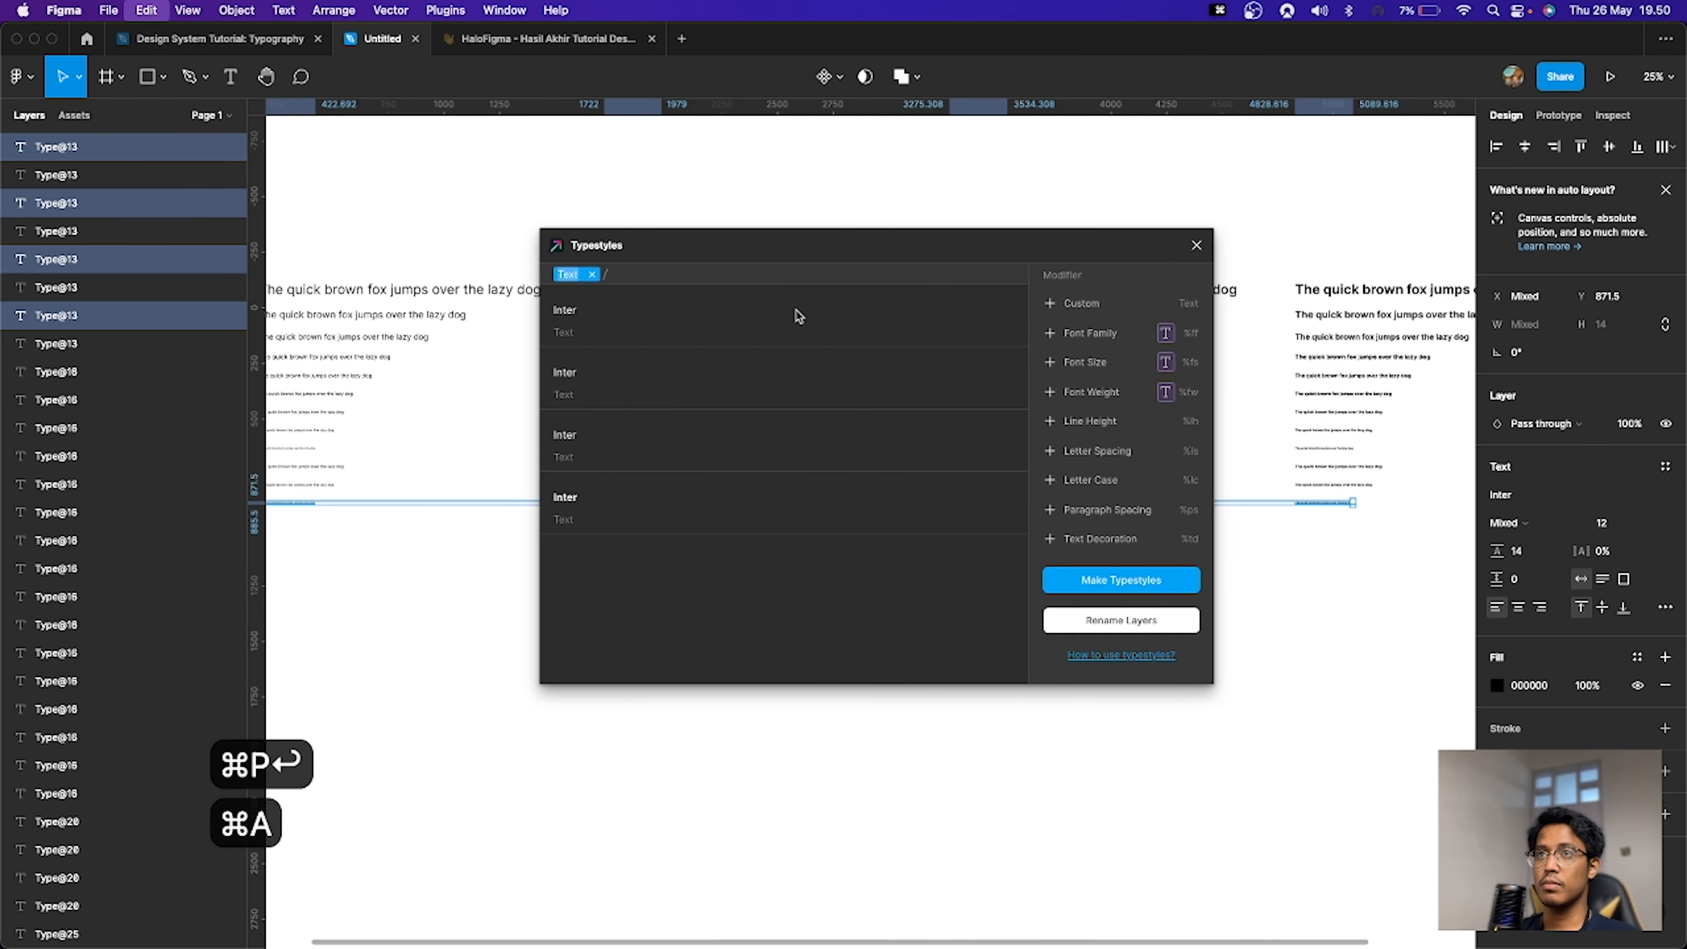
{"action": "type", "text": "Labvel"}
{"action": "key", "text": "BackSpace"}
{"action": "key", "text": "BackSpace"}
{"action": "key", "text": "BackSpace"}
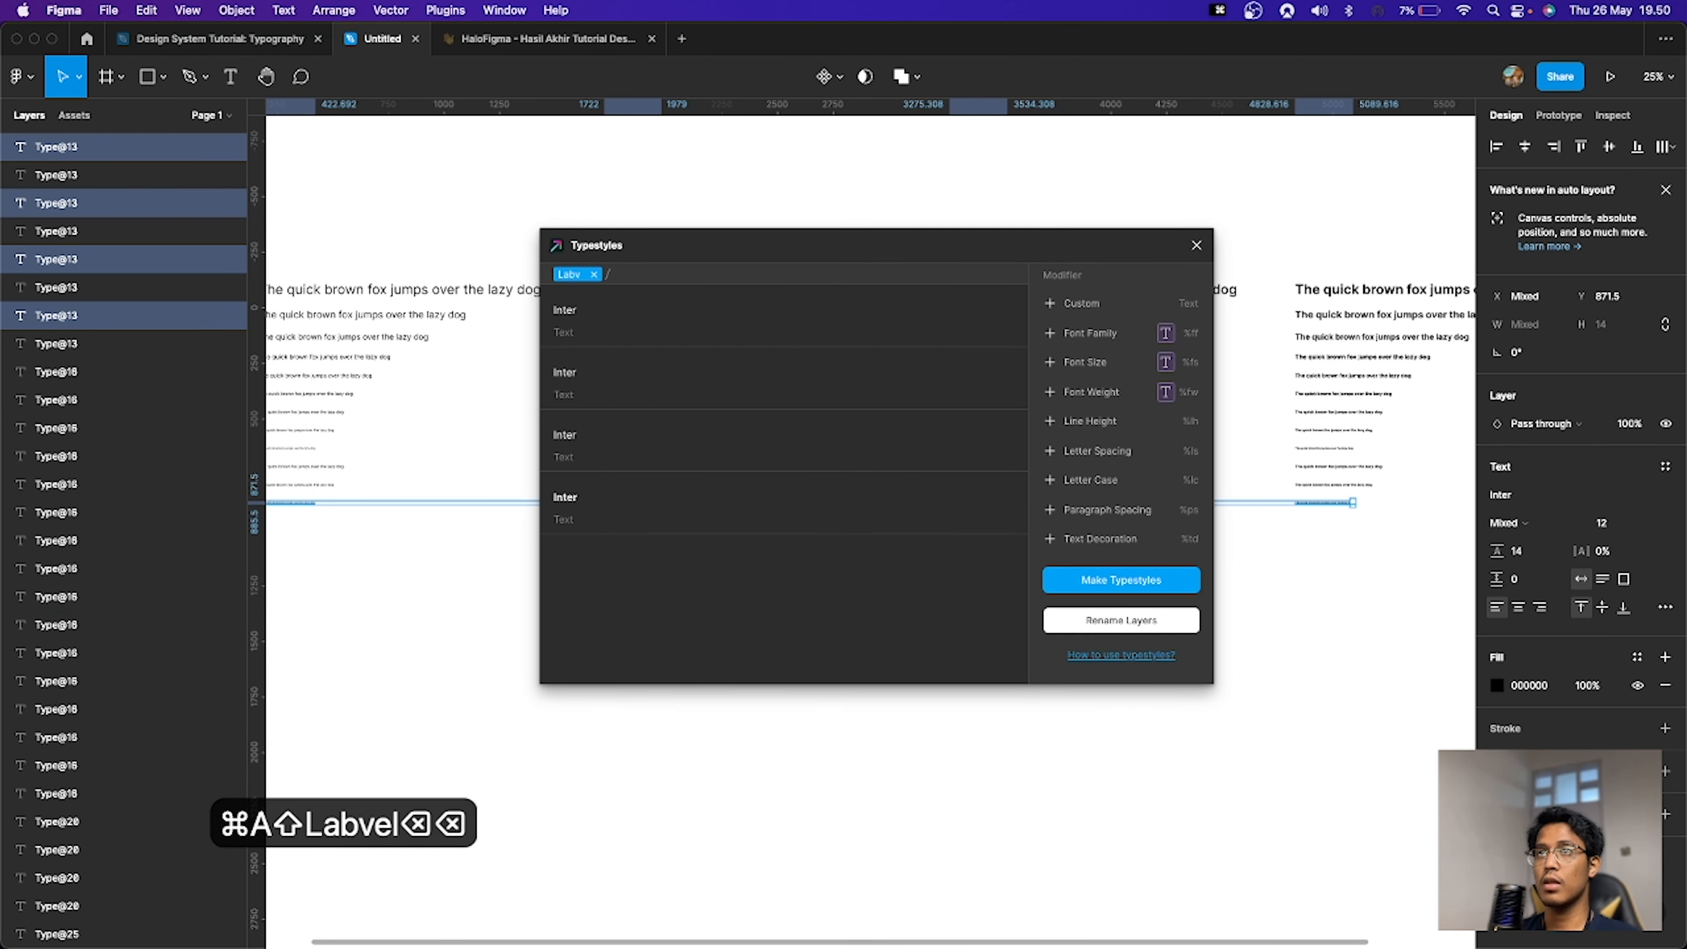
{"action": "type", "text": "el"}
{"action": "left_click", "coordinate": [1063, 303]}
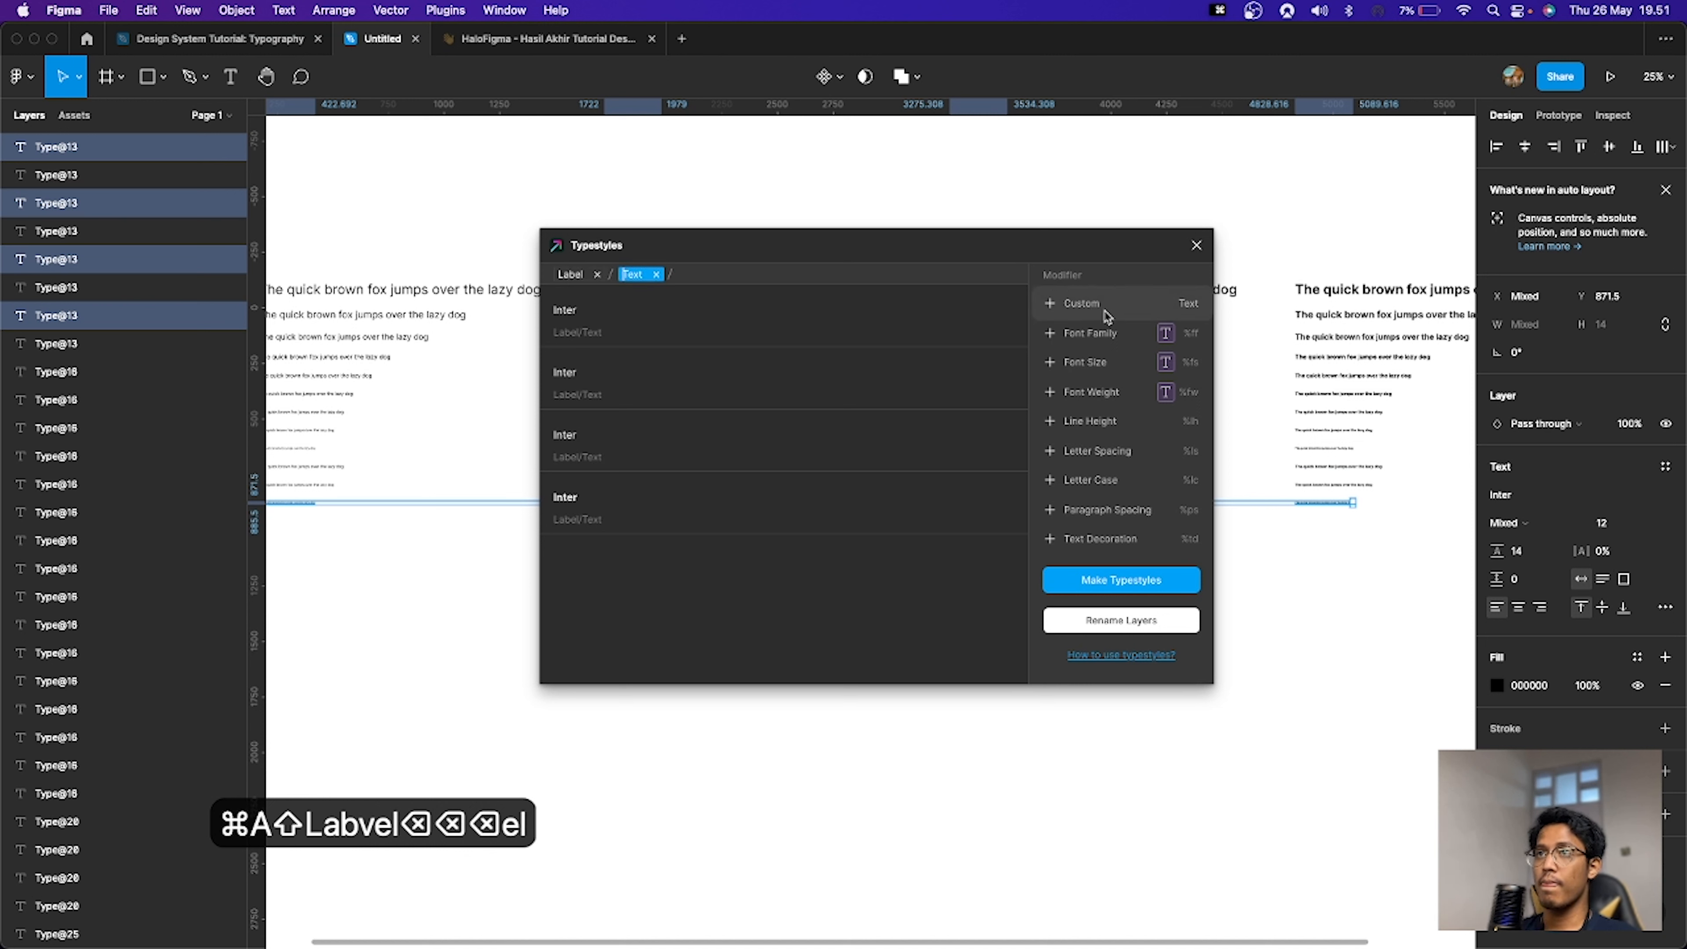
{"action": "key", "text": "super+a"}
{"action": "type", "text": "l12"}
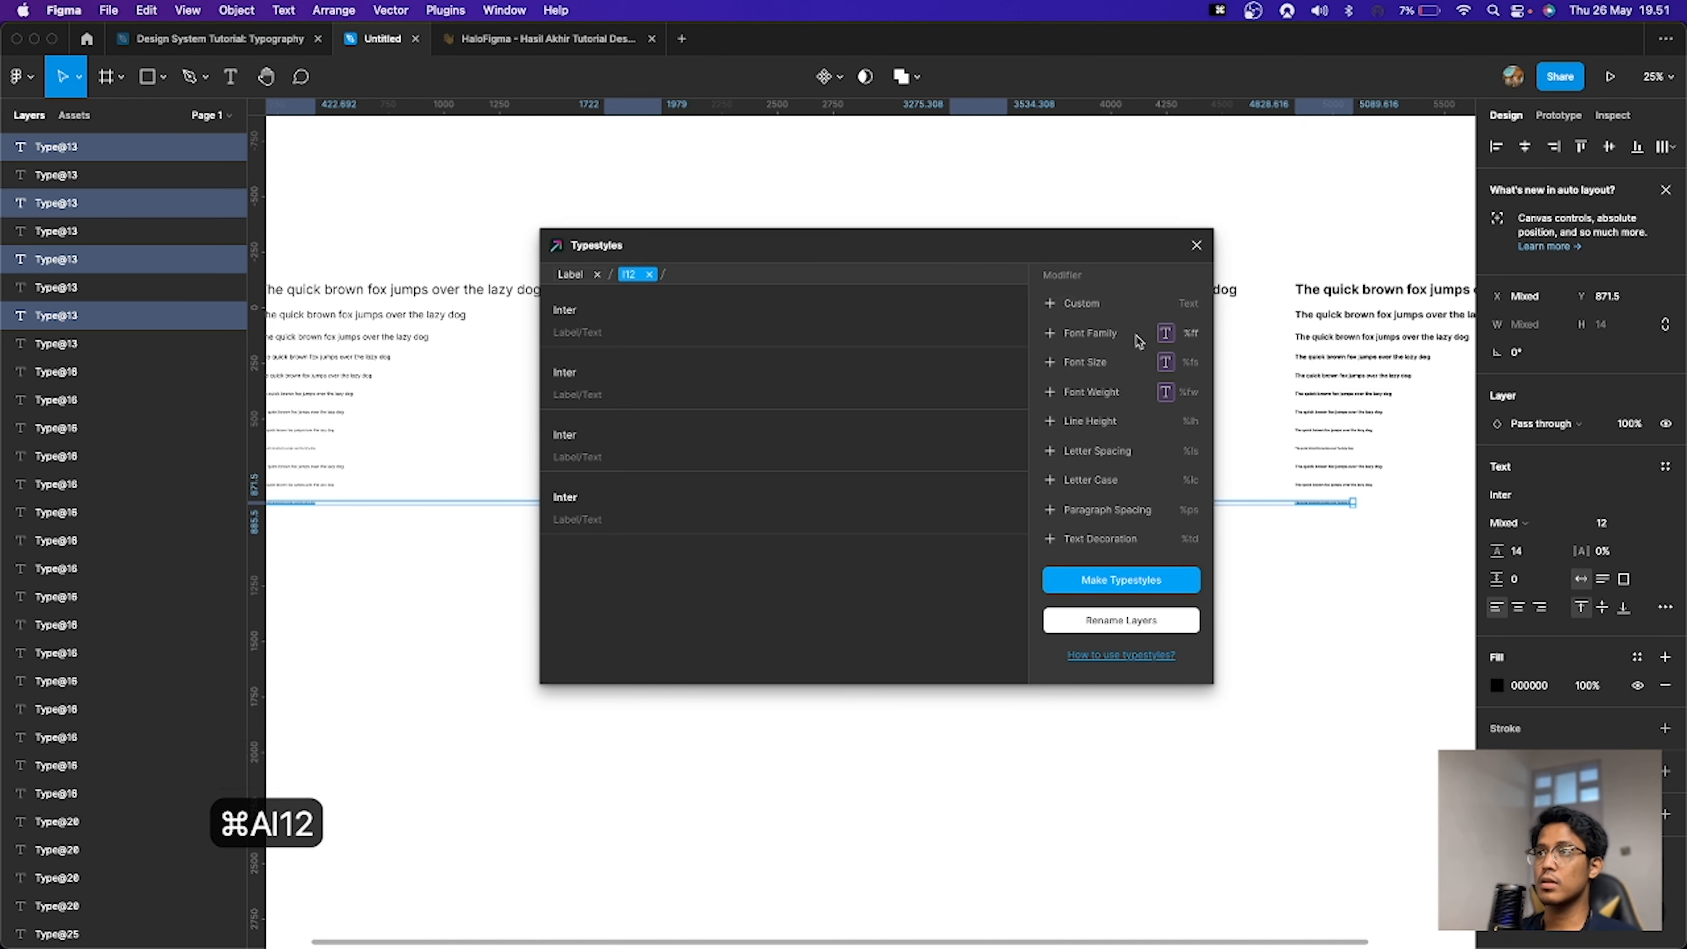
{"action": "left_click", "coordinate": [1136, 393]}
{"action": "left_click", "coordinate": [1152, 580]}
{"action": "left_click", "coordinate": [1322, 585]}
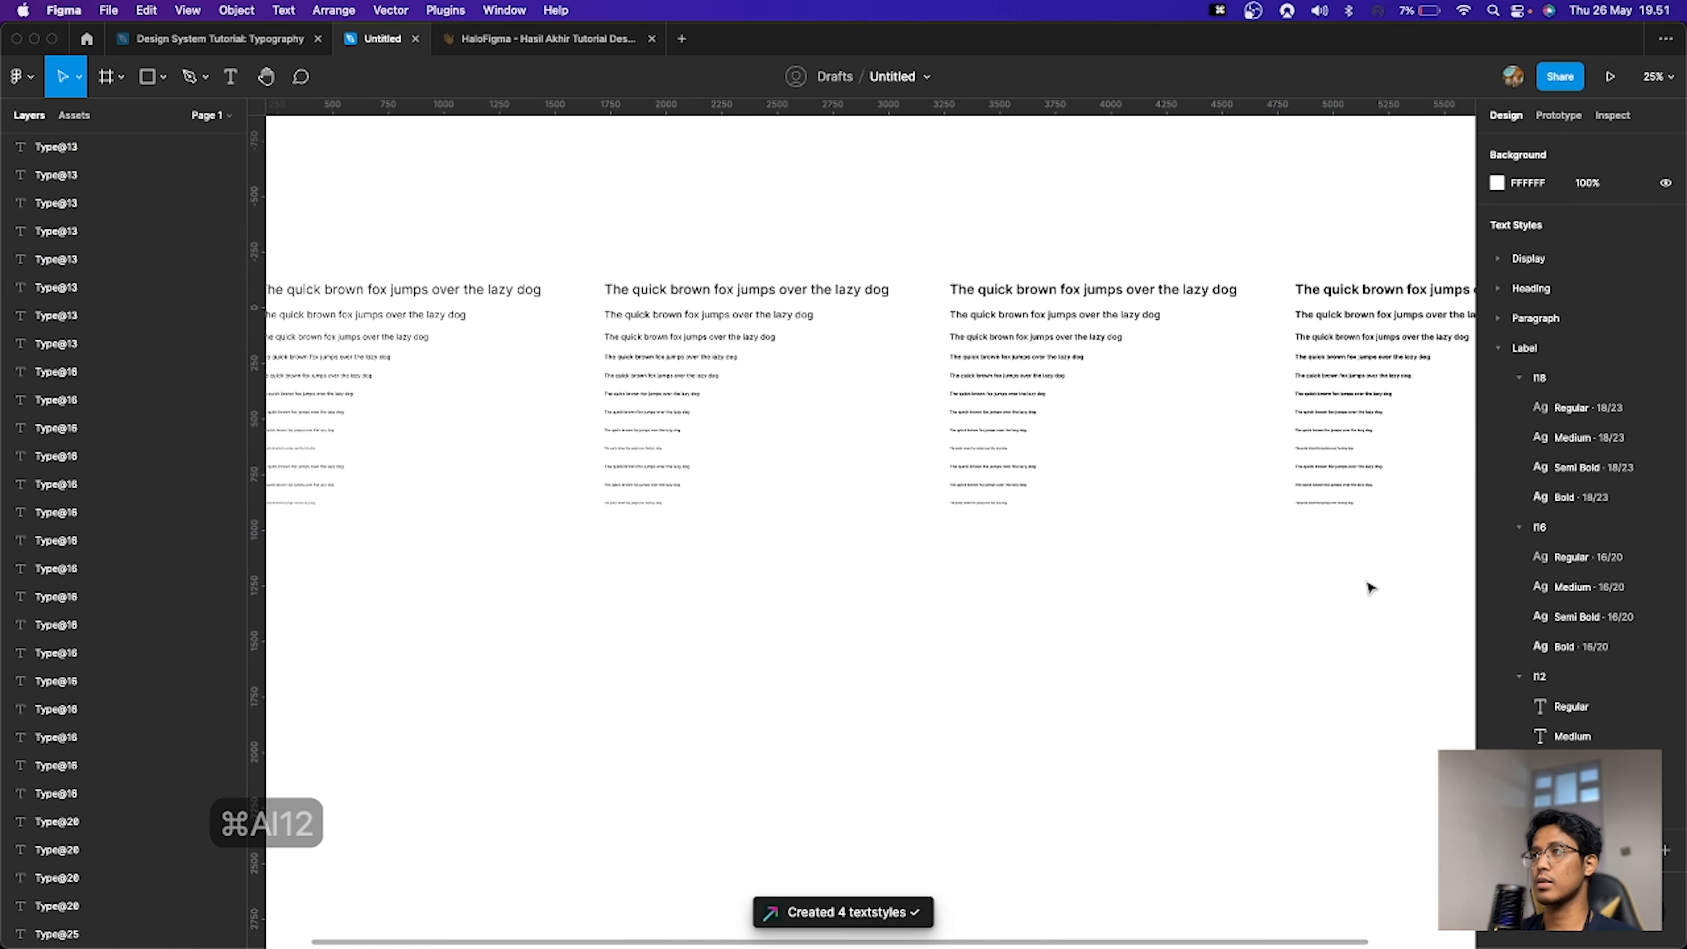
Step: Review the new Label text style groups in the local styles list
{"action": "left_click", "coordinate": [1518, 378]}
{"action": "left_click", "coordinate": [1520, 407]}
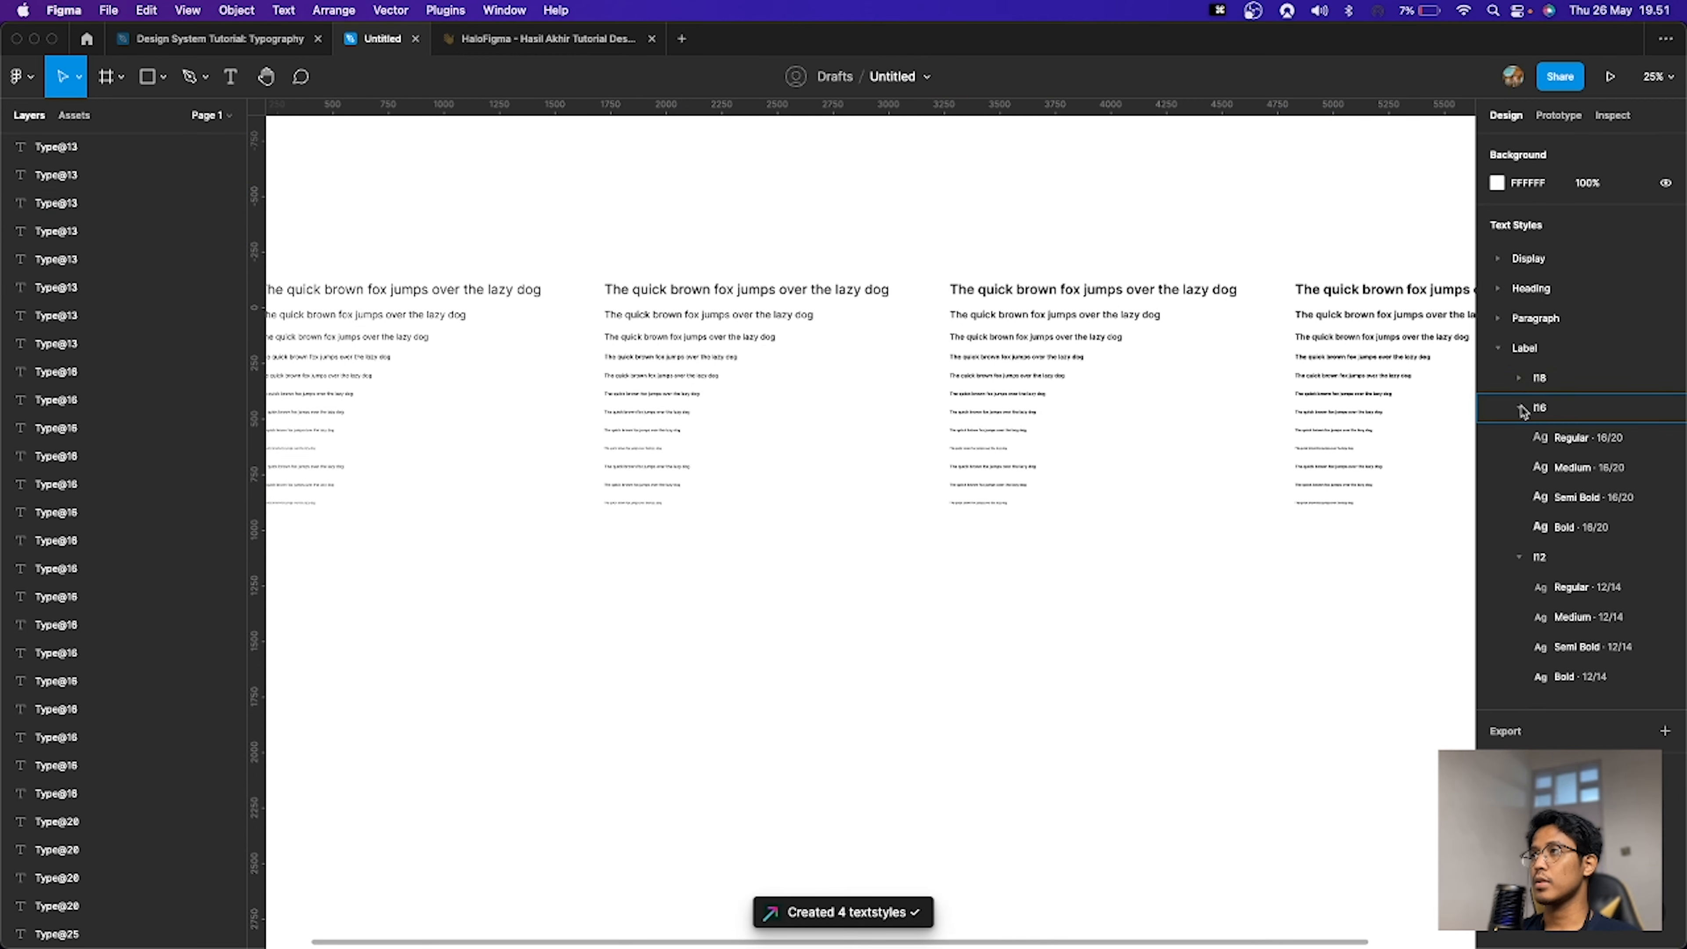
{"action": "left_click", "coordinate": [1519, 437]}
{"action": "left_click", "coordinate": [1500, 352]}
{"action": "key", "text": "space"}
{"action": "left_click_drag", "start_coordinate": [927, 651], "coordinate": [1089, 429]}
{"action": "scroll", "coordinate": [780, 437], "scroll_direction": "up", "scroll_amount": 2}
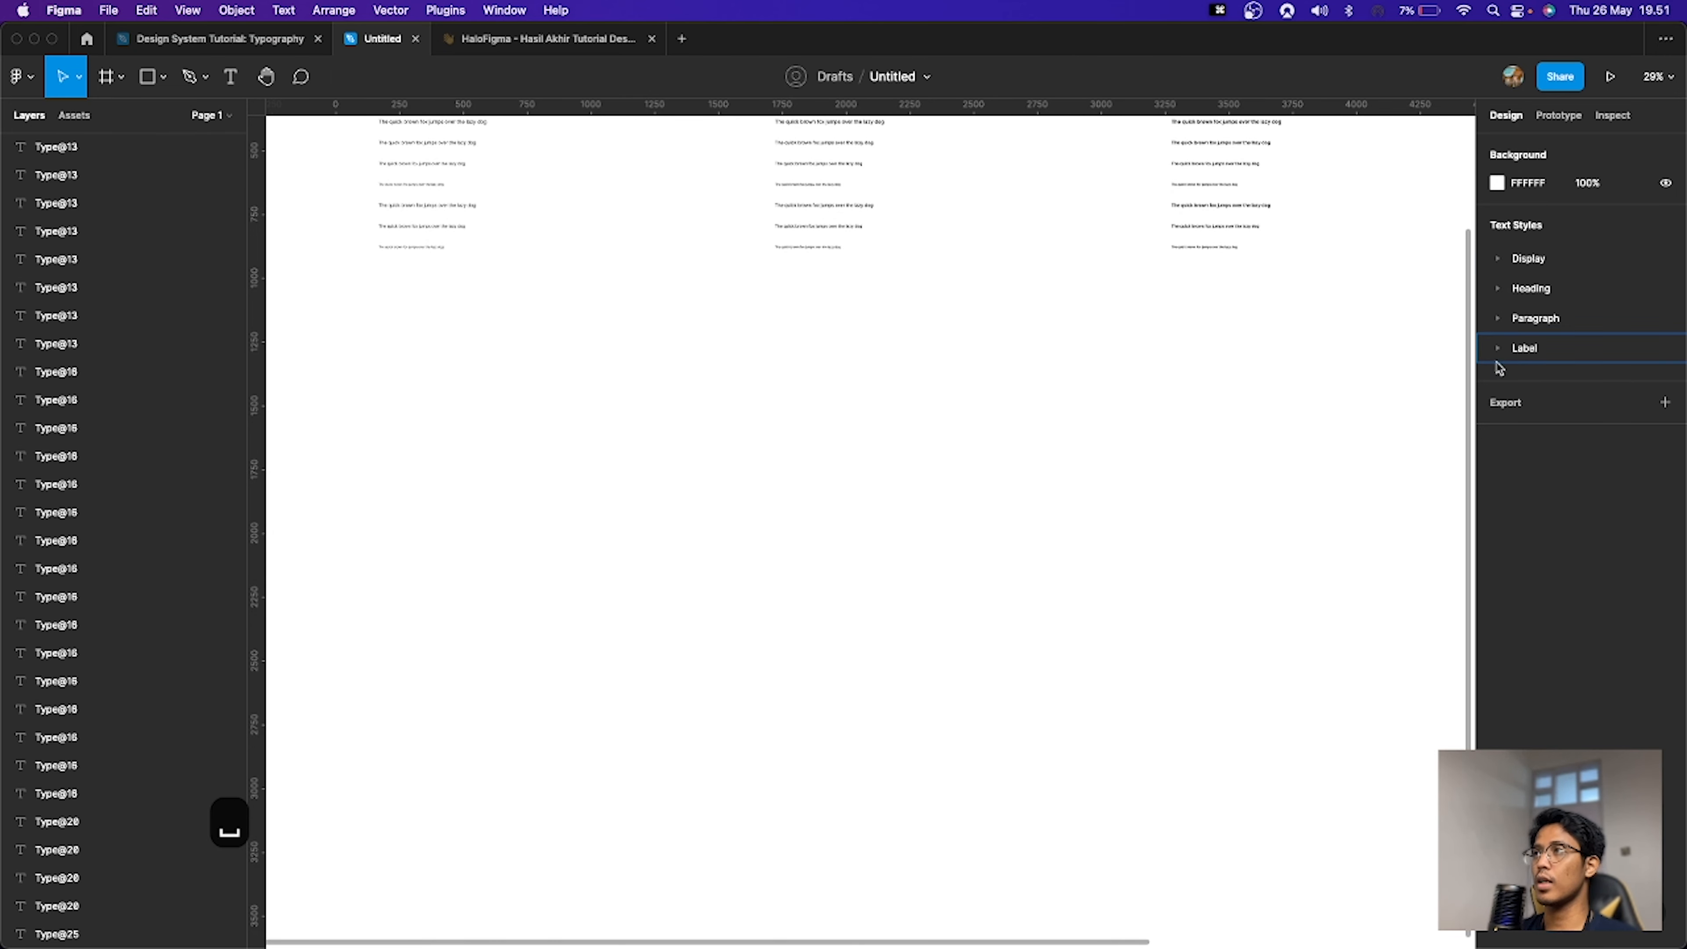
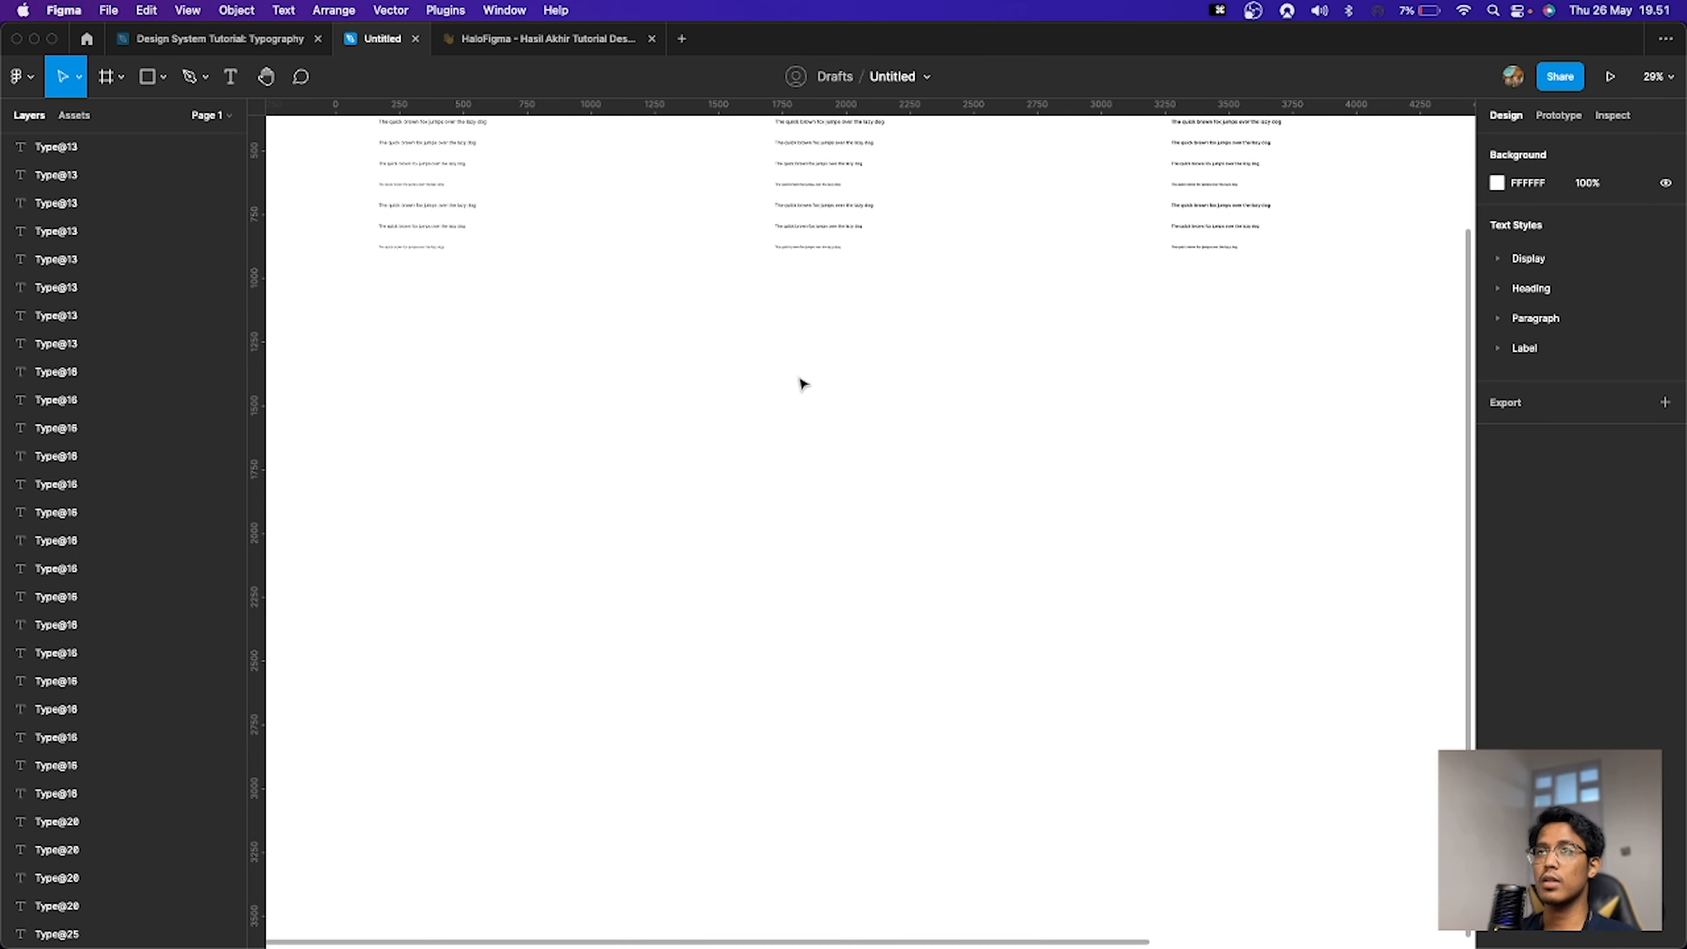
Step: Create a text layer reading "saya suka menulis" on the canvas
{"action": "key", "text": "t"}
{"action": "left_click", "coordinate": [775, 414]}
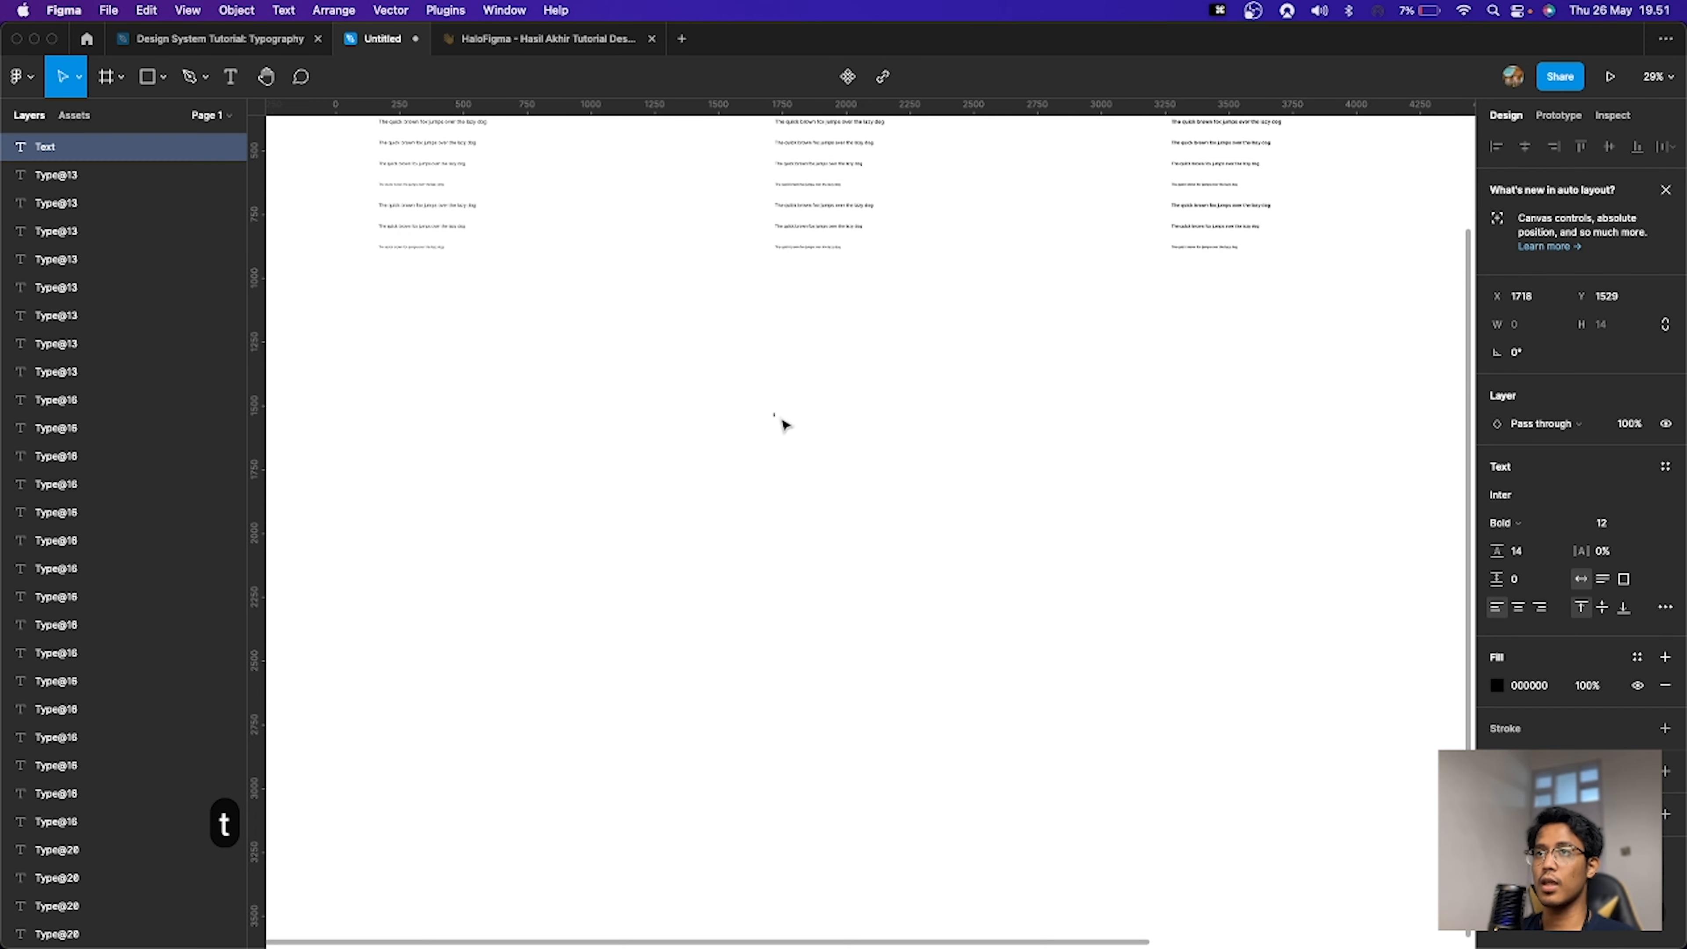
{"action": "scroll", "coordinate": [801, 425], "scroll_direction": "up", "scroll_amount": 5}
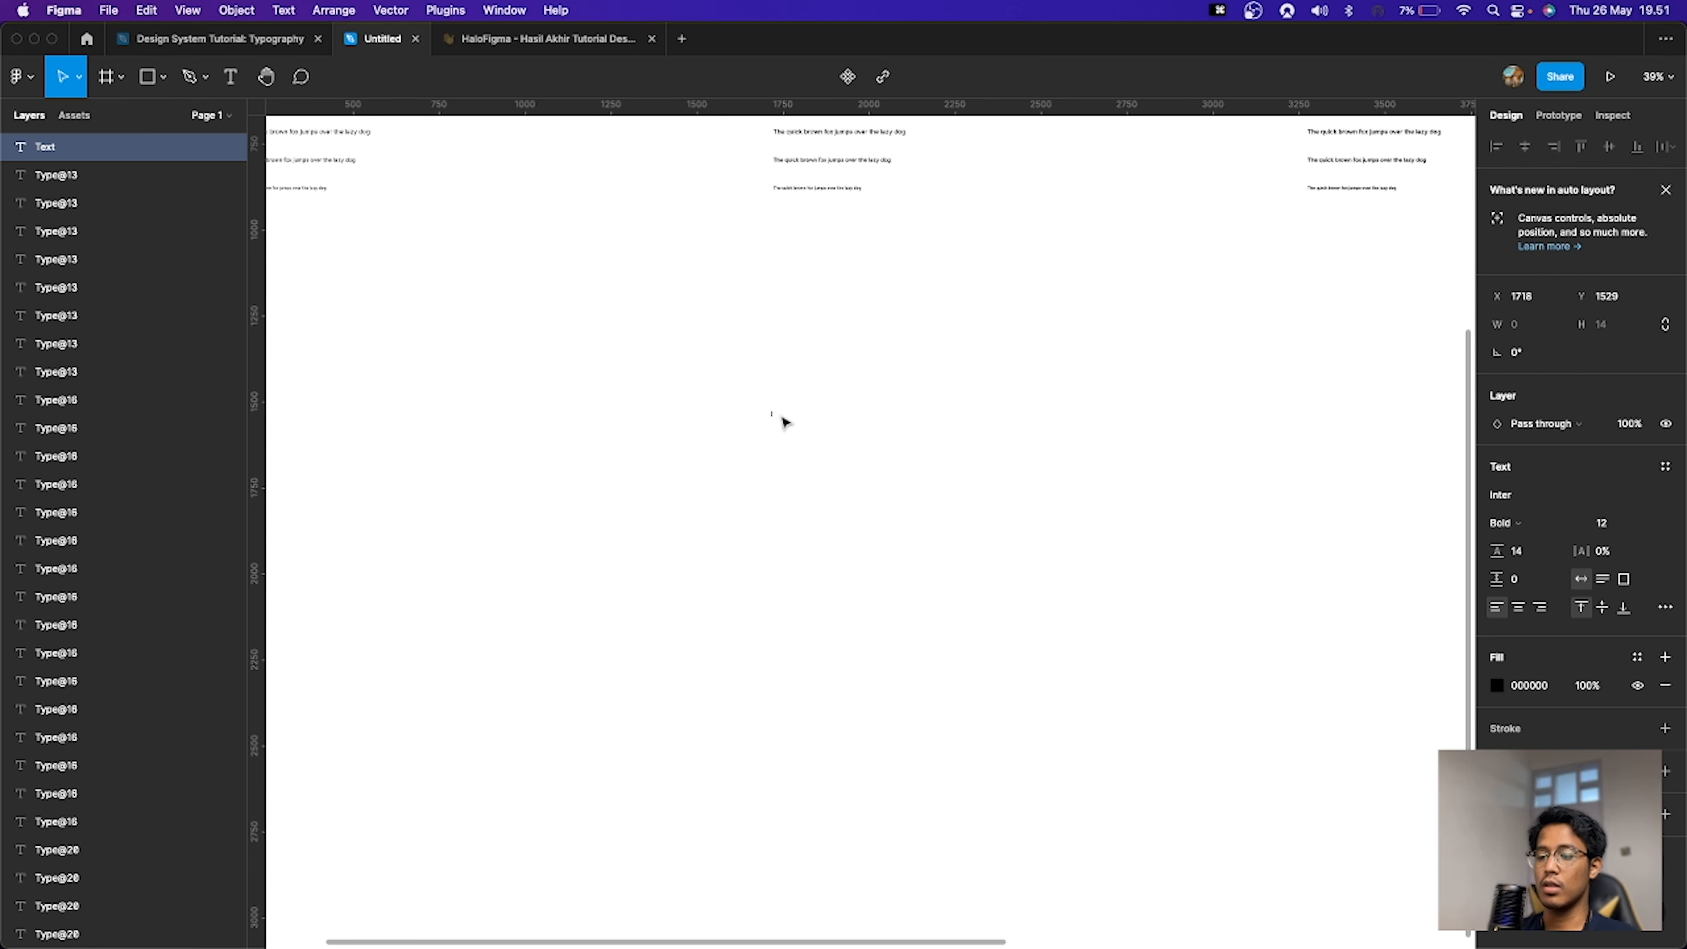
{"action": "type", "text": "saya suka"}
{"action": "key", "text": "super+a"}
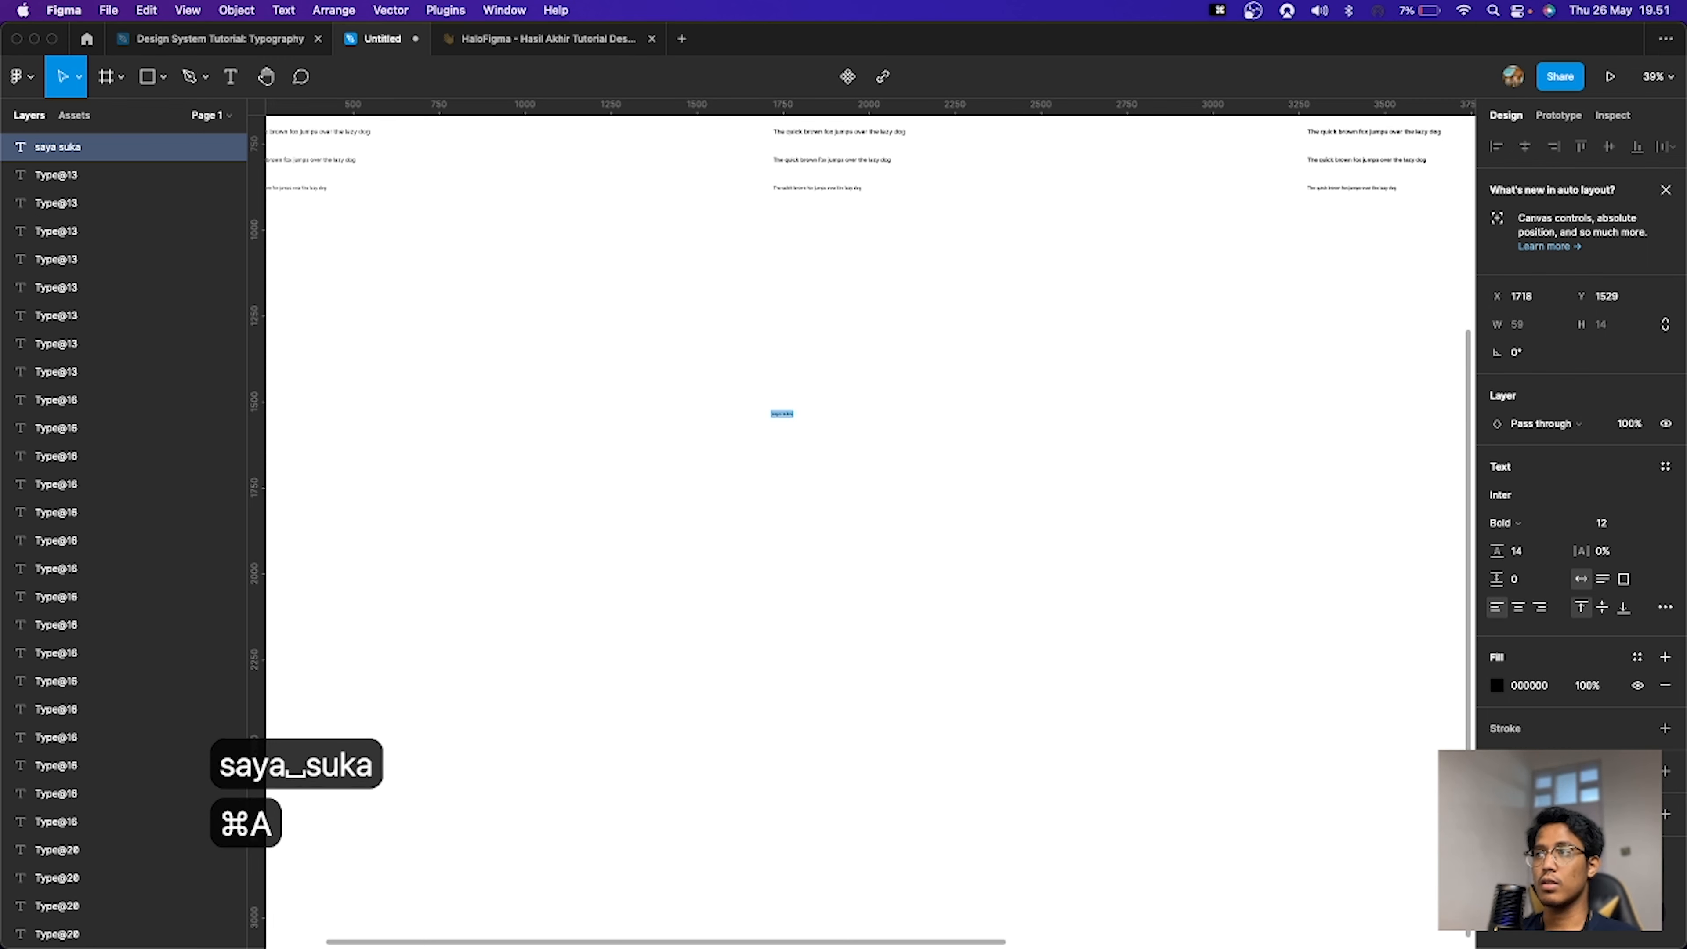
{"action": "type", "text": "saya suka menulis"}
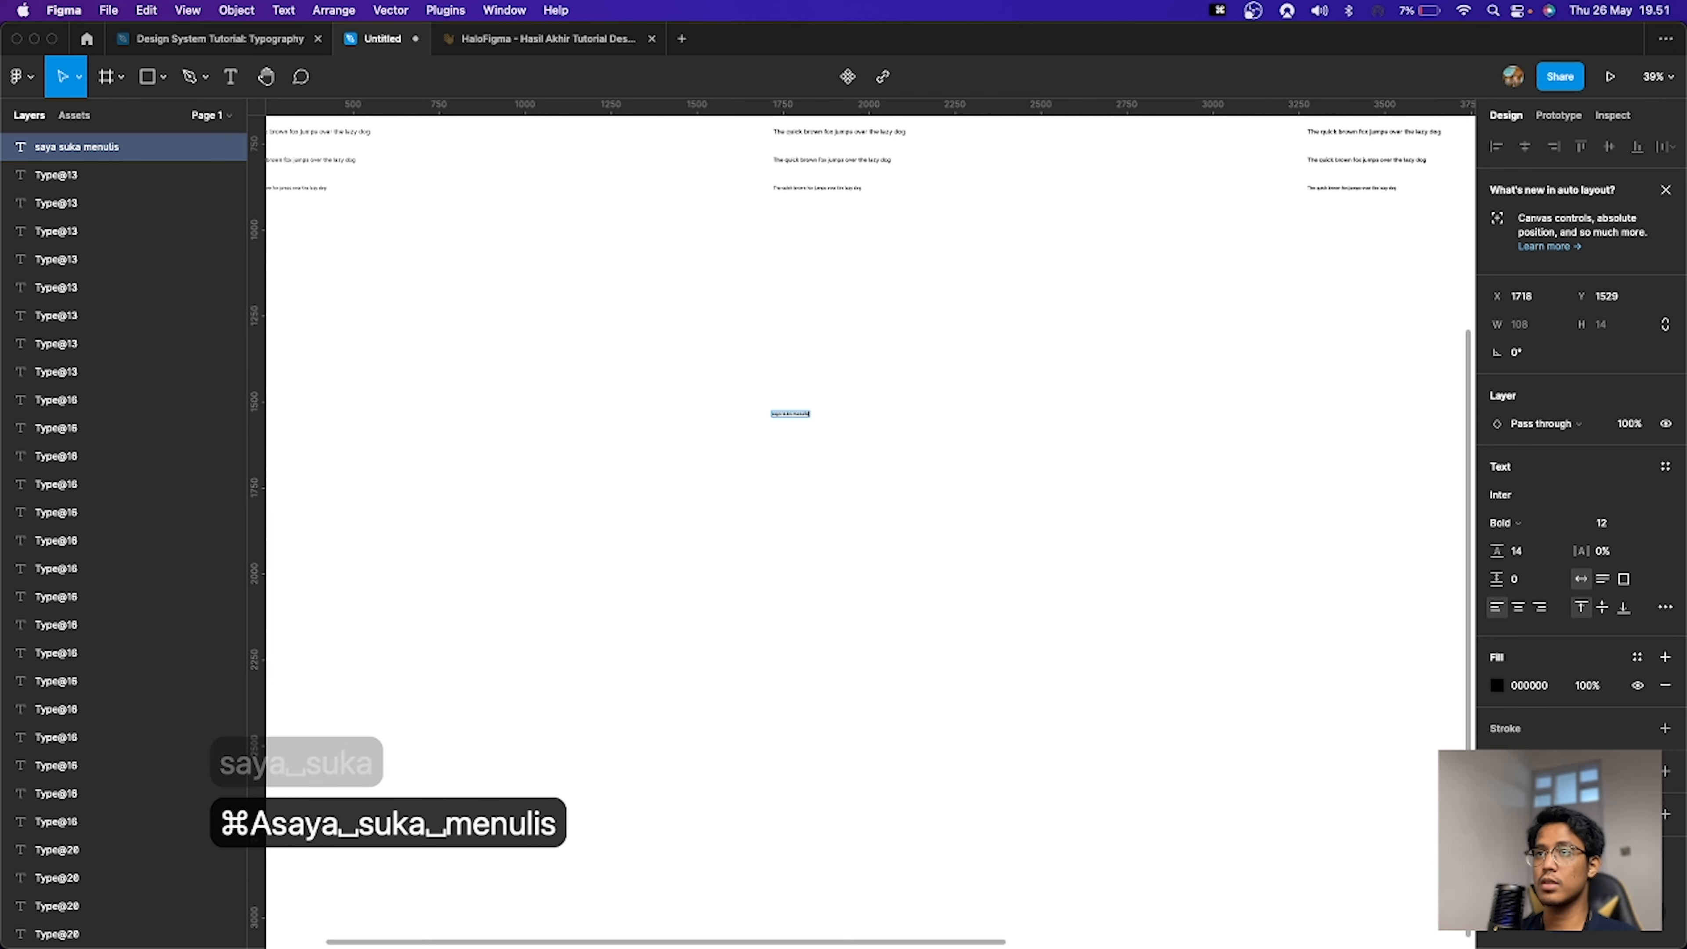
{"action": "key", "text": "Escape"}
{"action": "scroll", "coordinate": [824, 417], "scroll_direction": "up", "scroll_amount": 2}
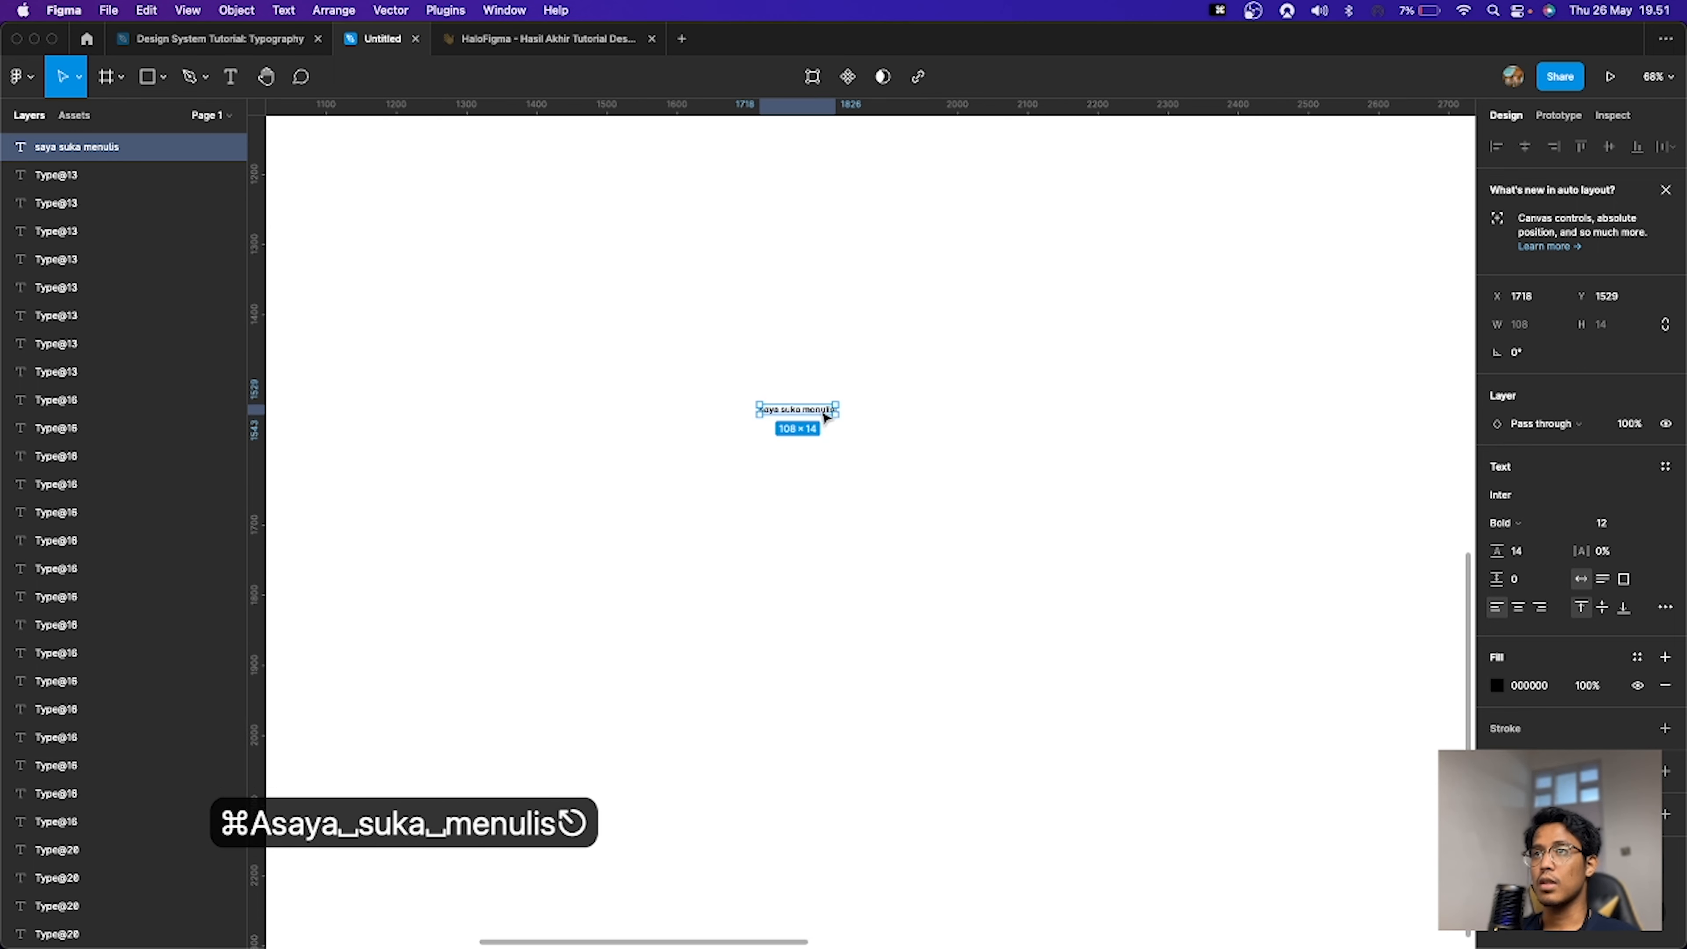
{"action": "scroll", "coordinate": [824, 416], "scroll_direction": "up", "scroll_amount": 3}
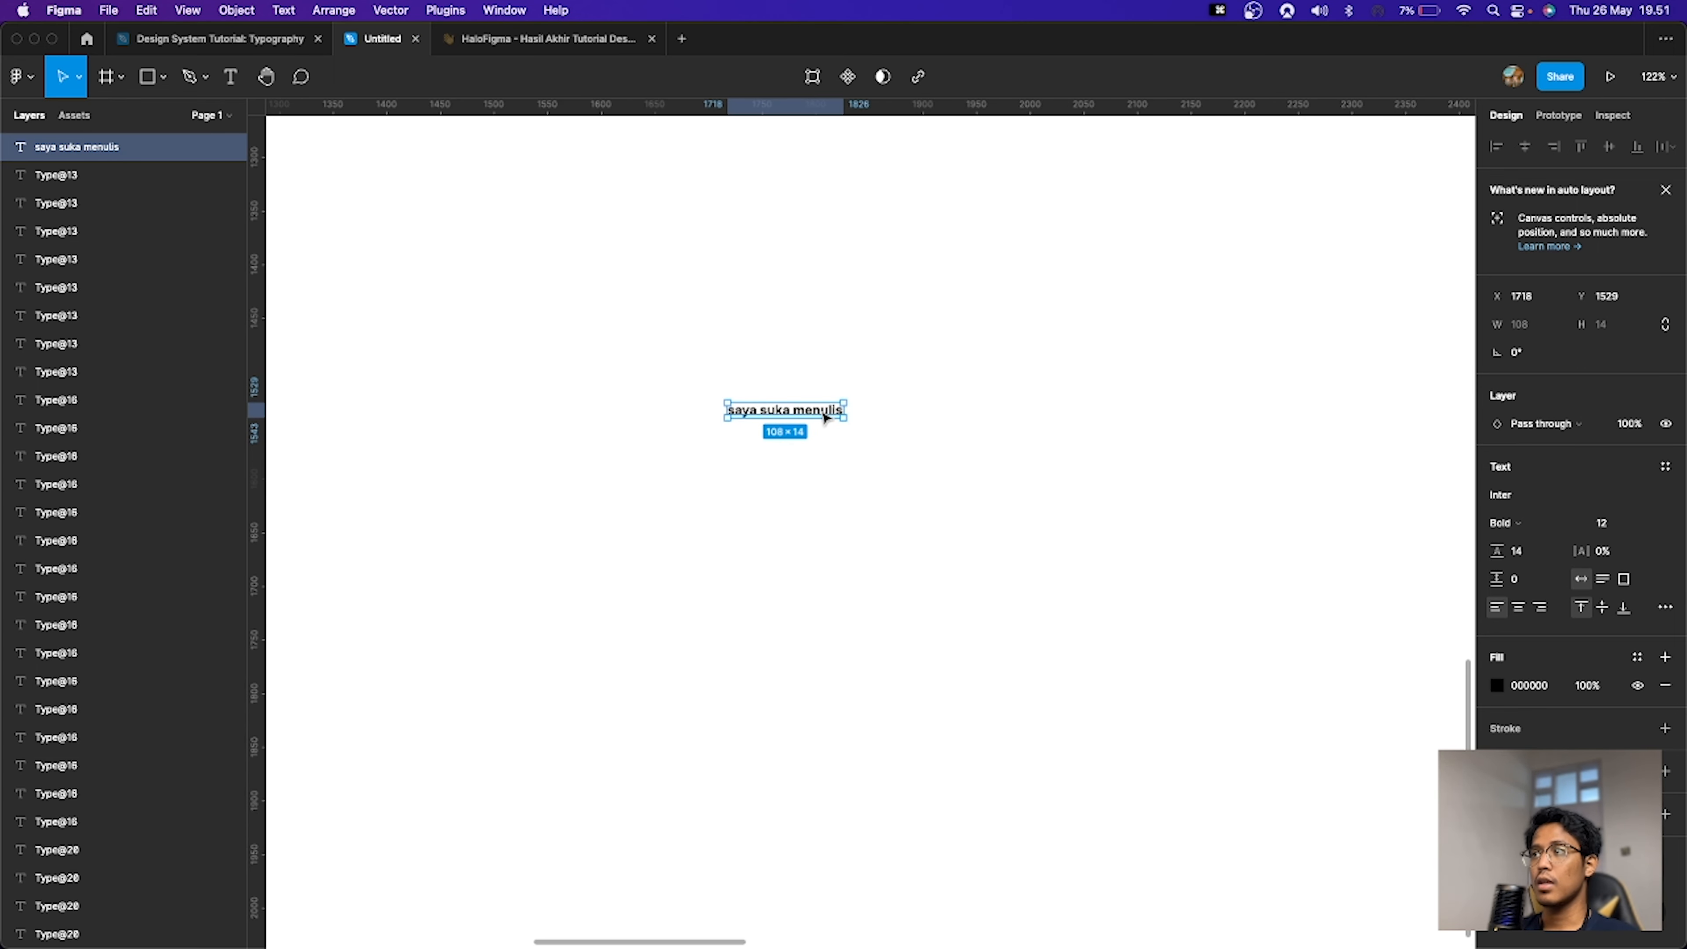
Step: Apply the Label/16 Medium text style to the "saya suka menulis" text
{"action": "left_click", "coordinate": [1665, 467]}
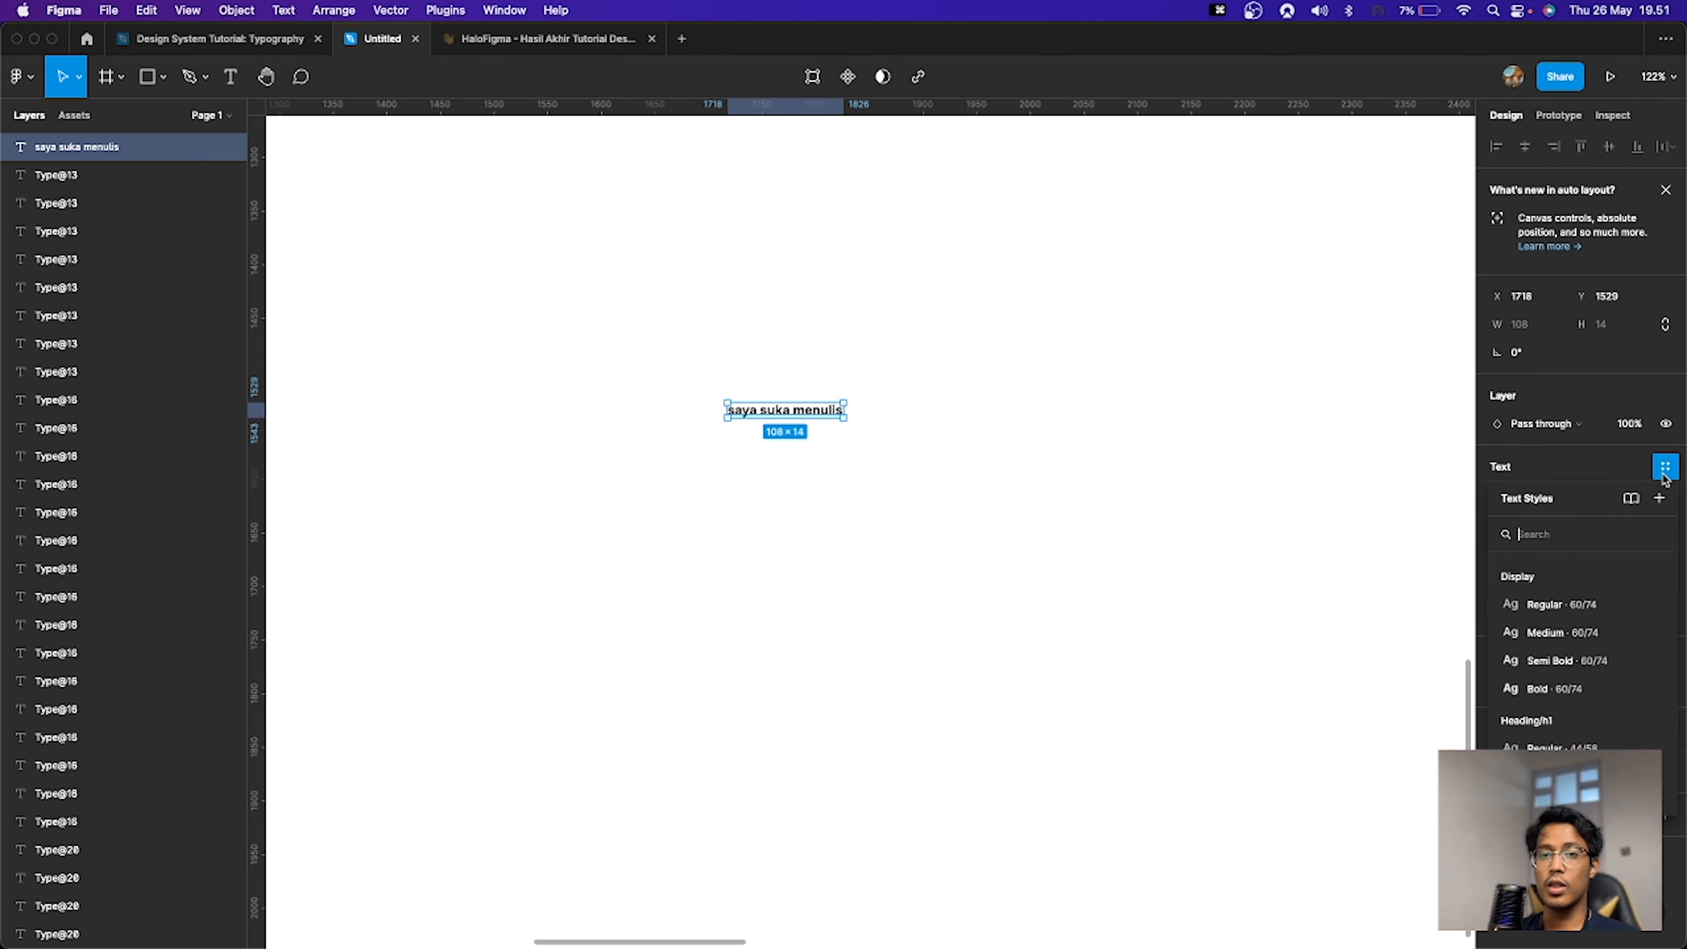
{"action": "type", "text": "l"}
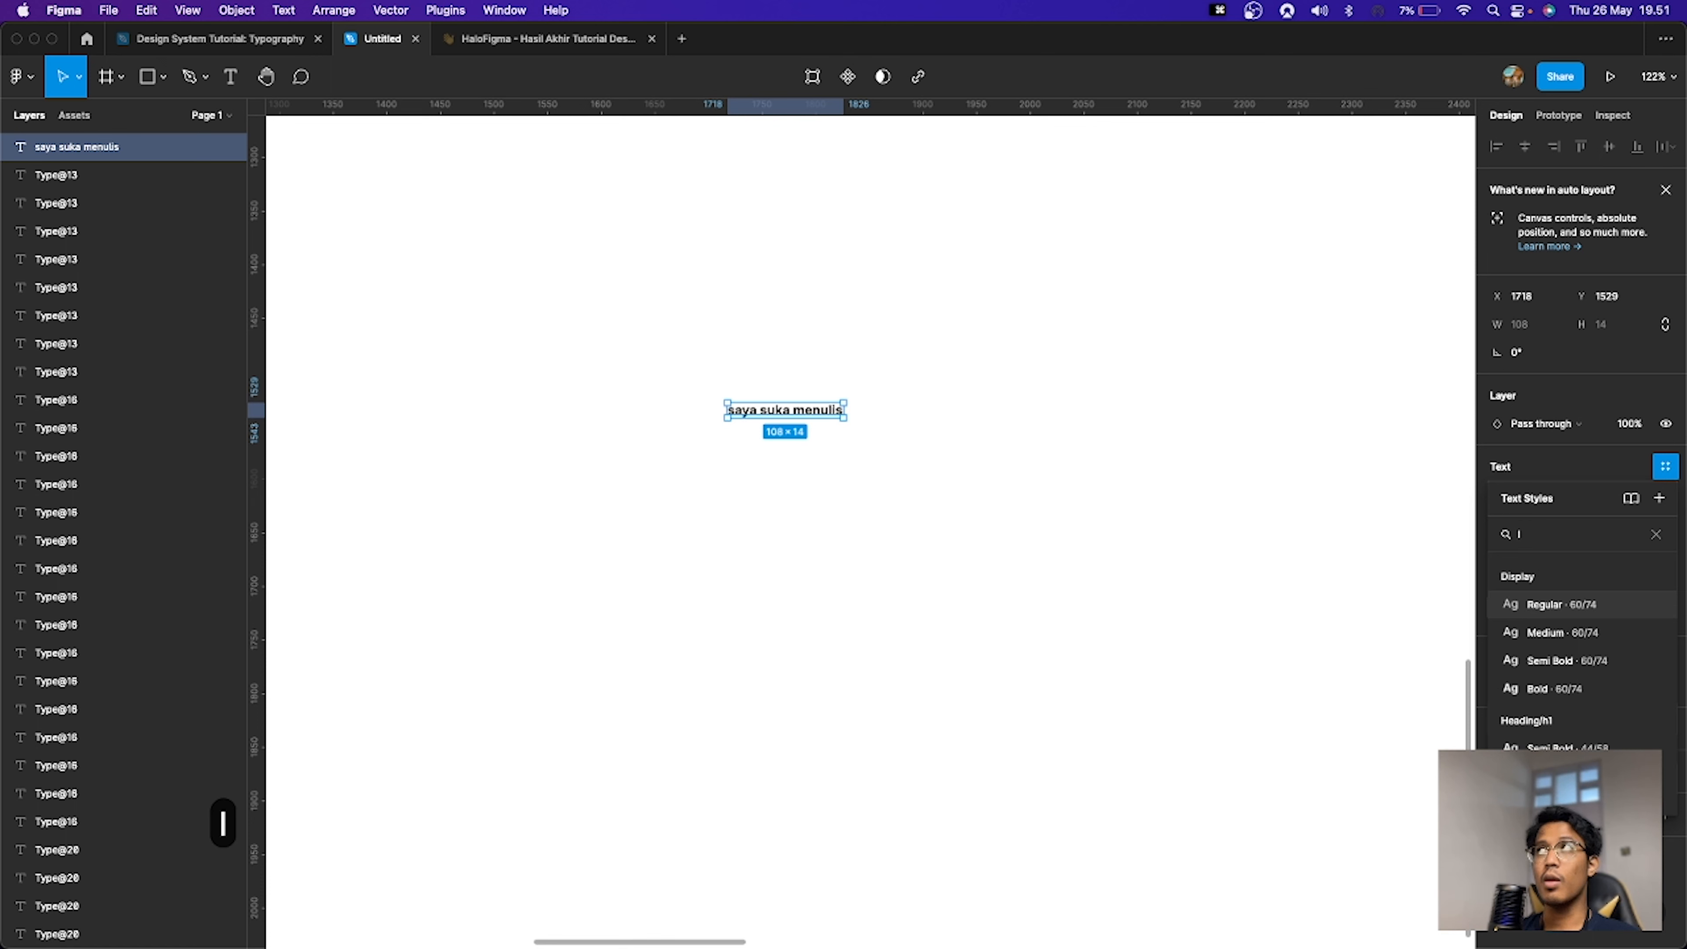
{"action": "type", "text": "16"}
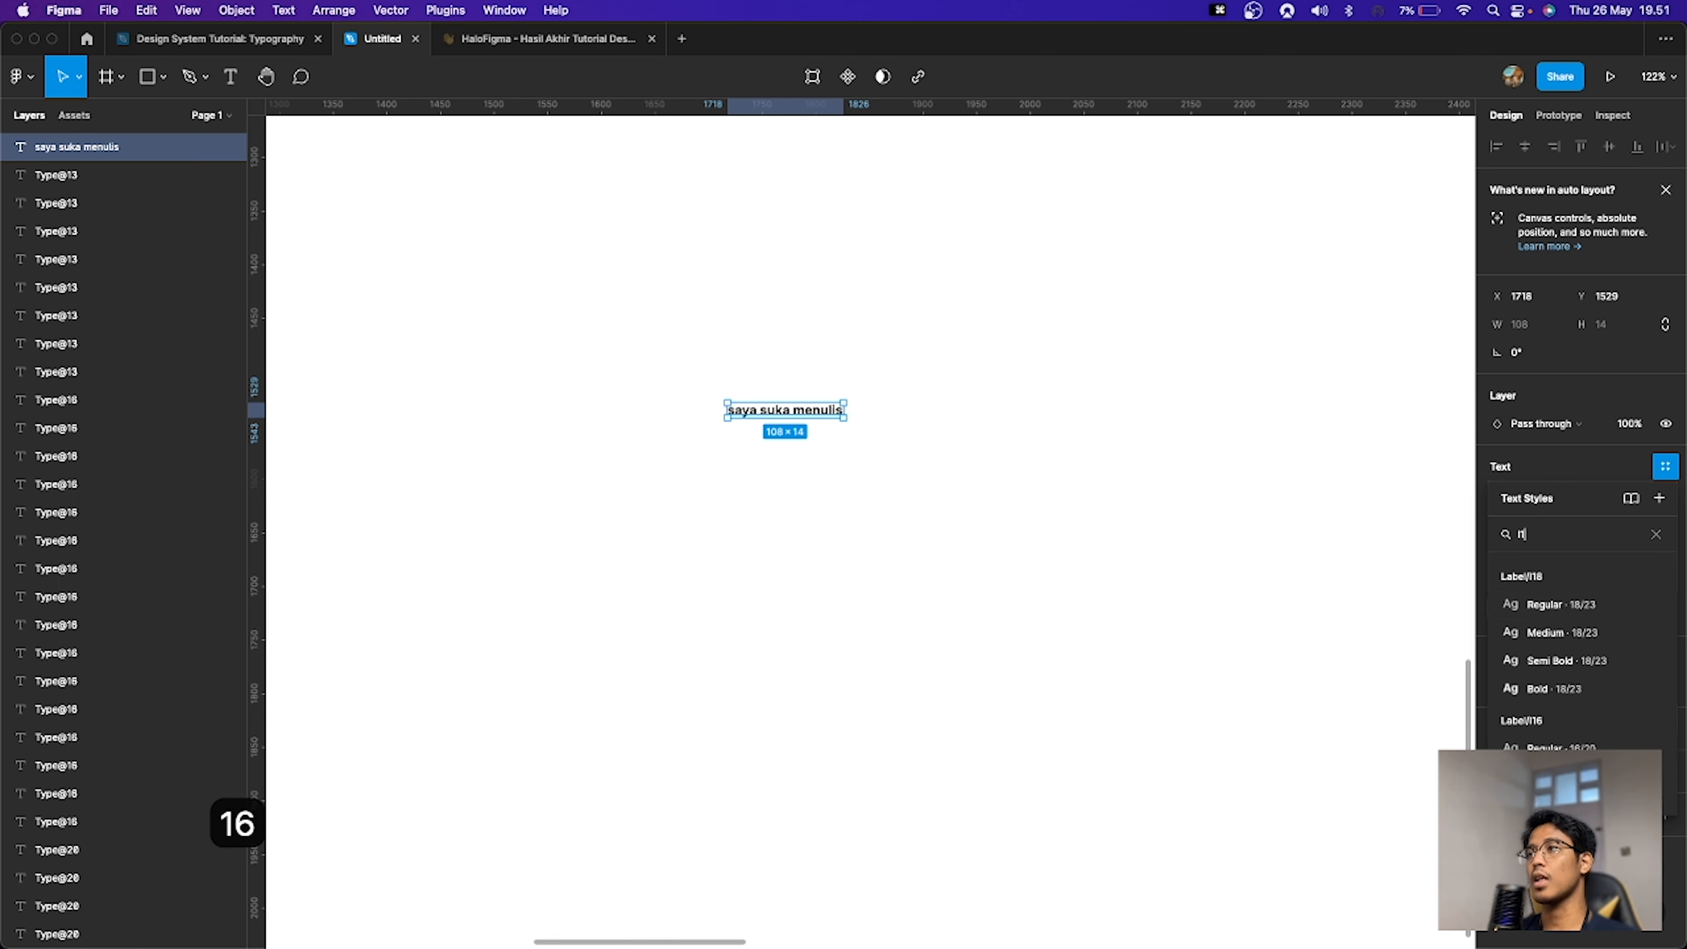
{"action": "key", "text": "Down"}
{"action": "key", "text": "Down"}
{"action": "key", "text": "Up"}
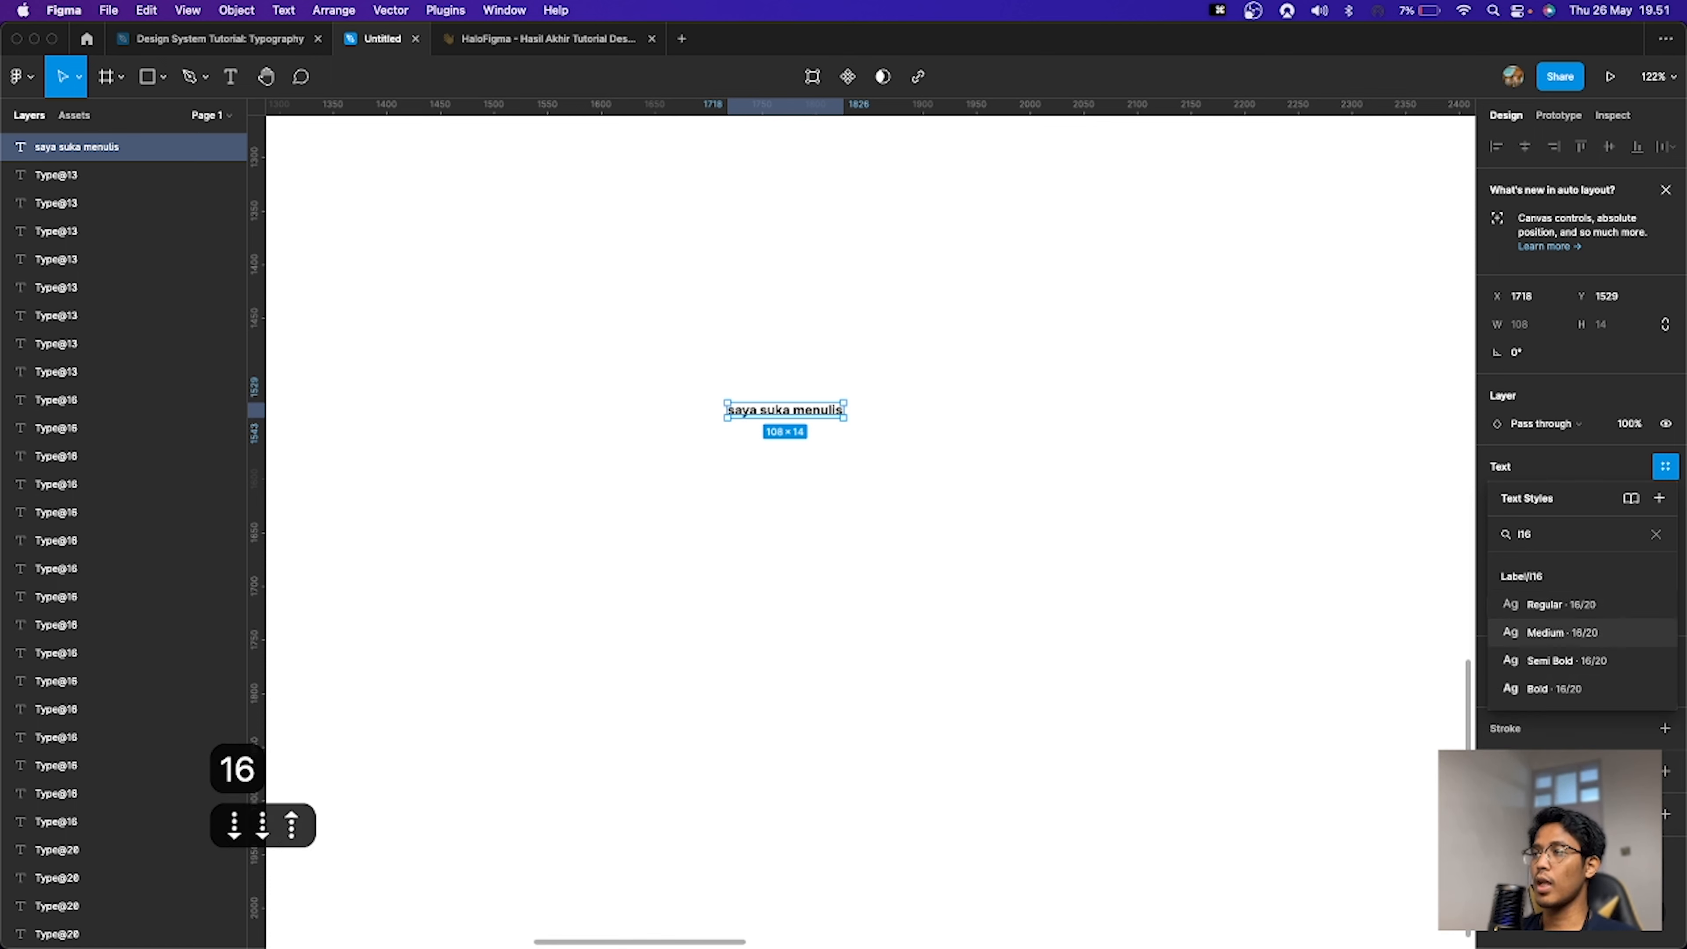
{"action": "key", "text": "Return"}
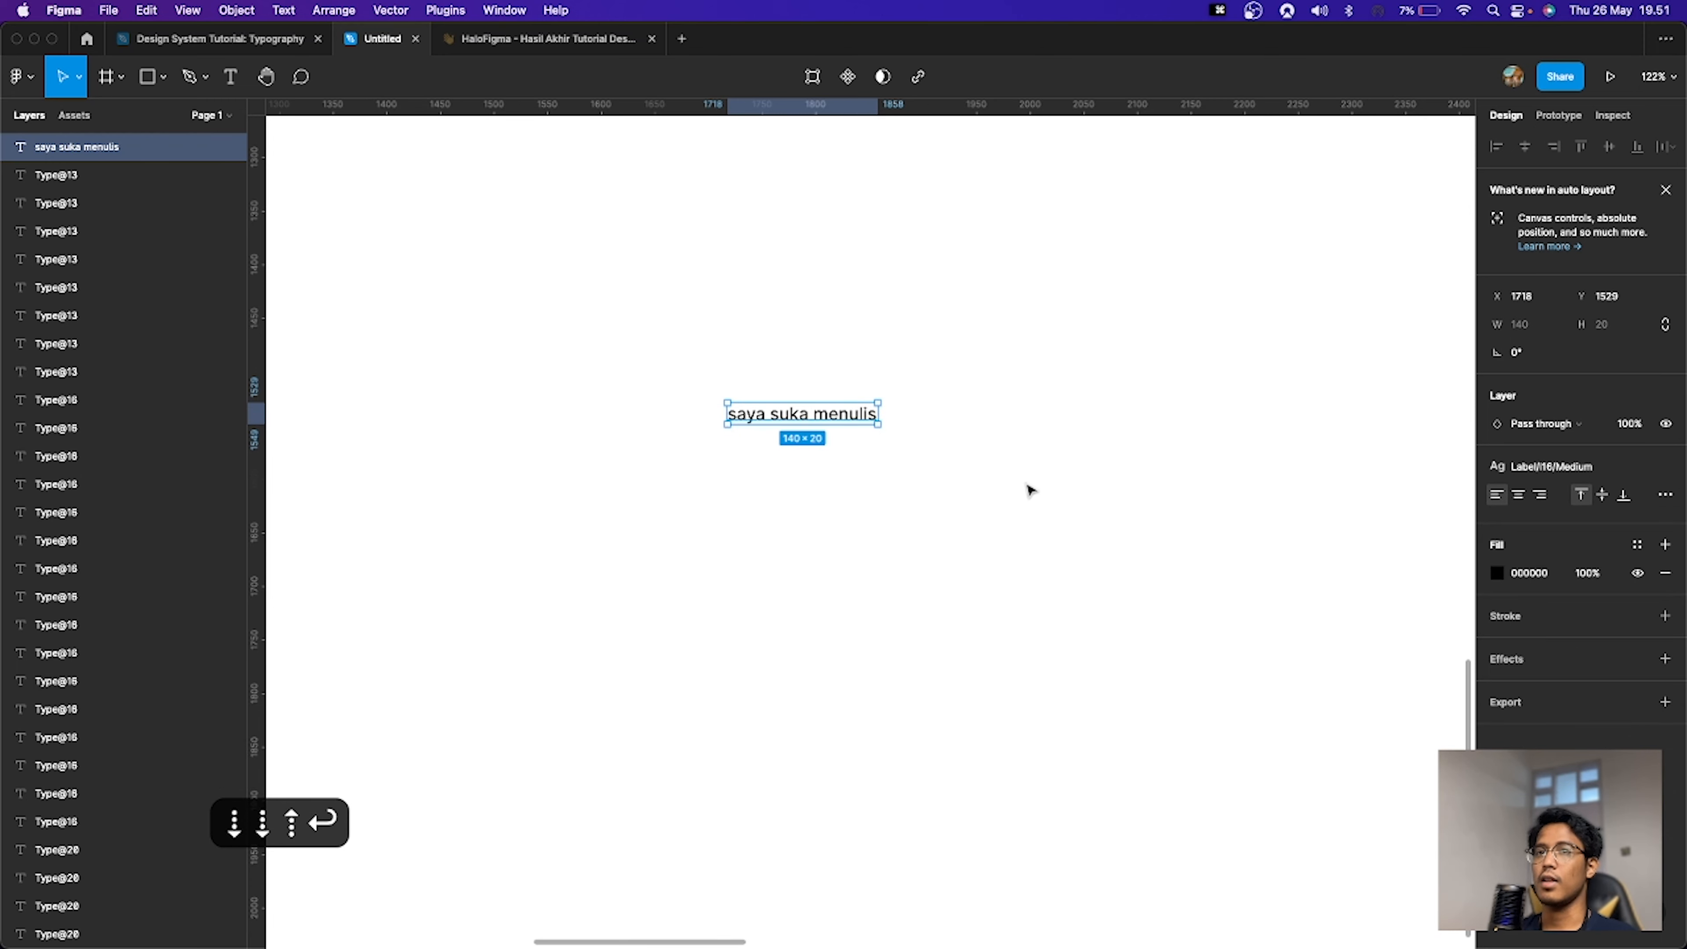
Step: Create a new text layer below and fill it with 5 sentences using the Lorem ipsum plugin
{"action": "left_click", "coordinate": [1028, 486]}
{"action": "key", "text": "space"}
{"action": "left_click_drag", "start_coordinate": [935, 495], "coordinate": [879, 458]}
{"action": "key", "text": "t"}
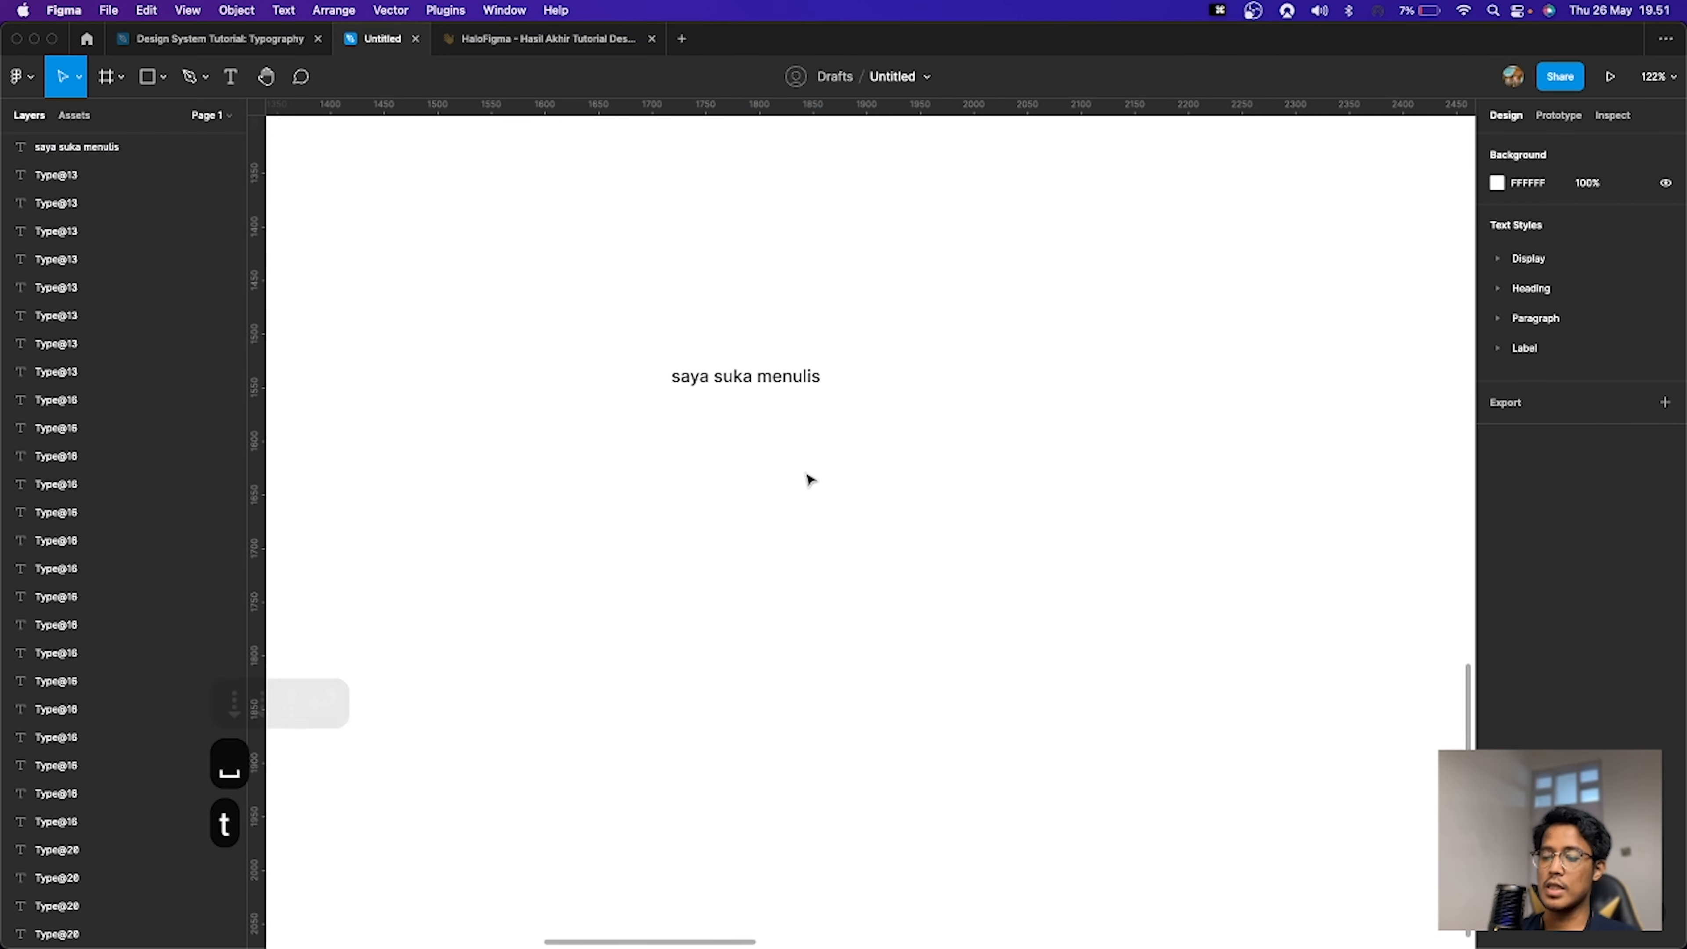
{"action": "left_click", "coordinate": [826, 473]}
{"action": "key", "text": "super+p"}
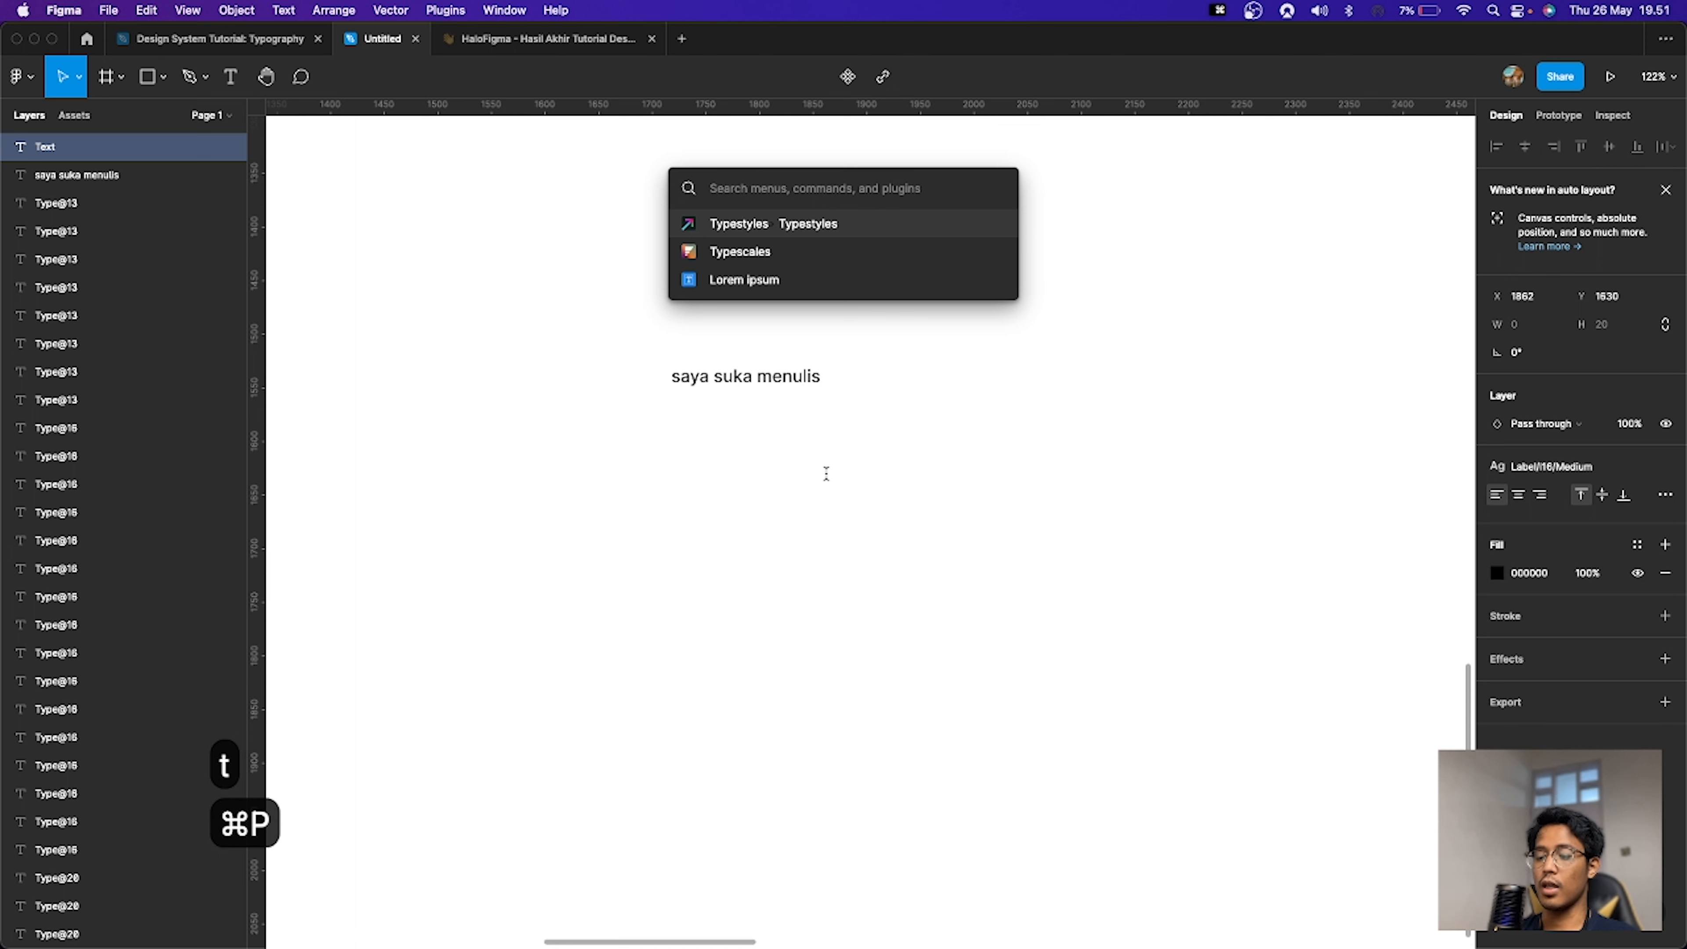
{"action": "key", "text": "BackSpace"}
{"action": "key", "text": "Down"}
{"action": "key", "text": "Down"}
{"action": "key", "text": "Return"}
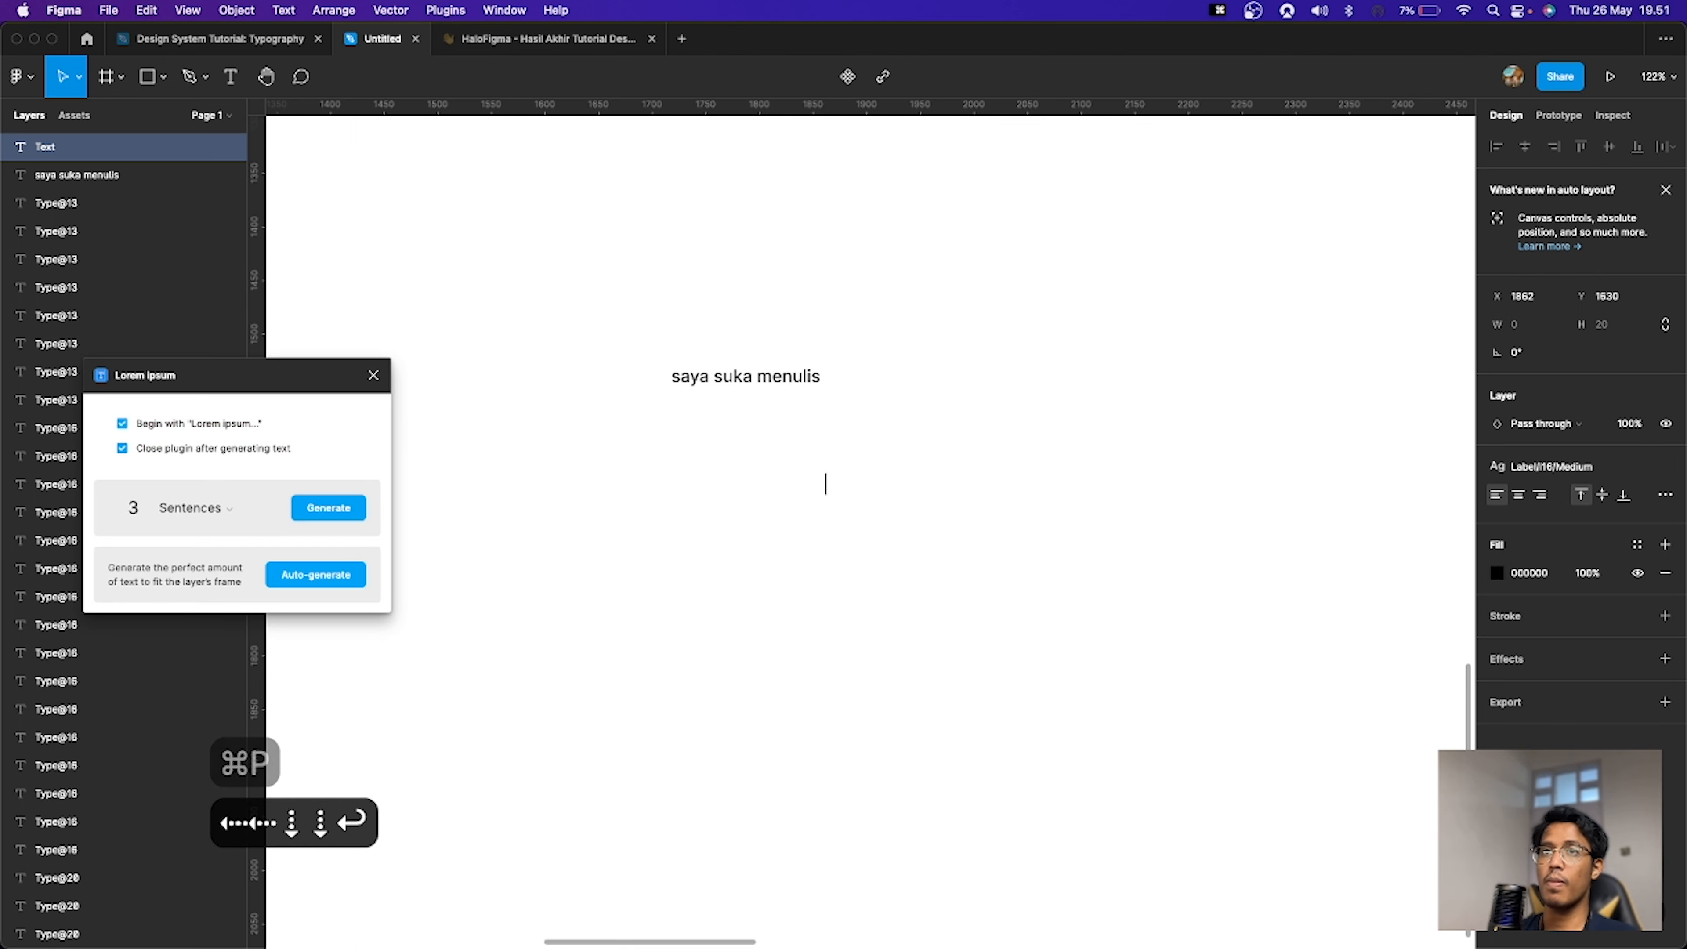
{"action": "left_click", "coordinate": [136, 509]}
{"action": "type", "text": "5"}
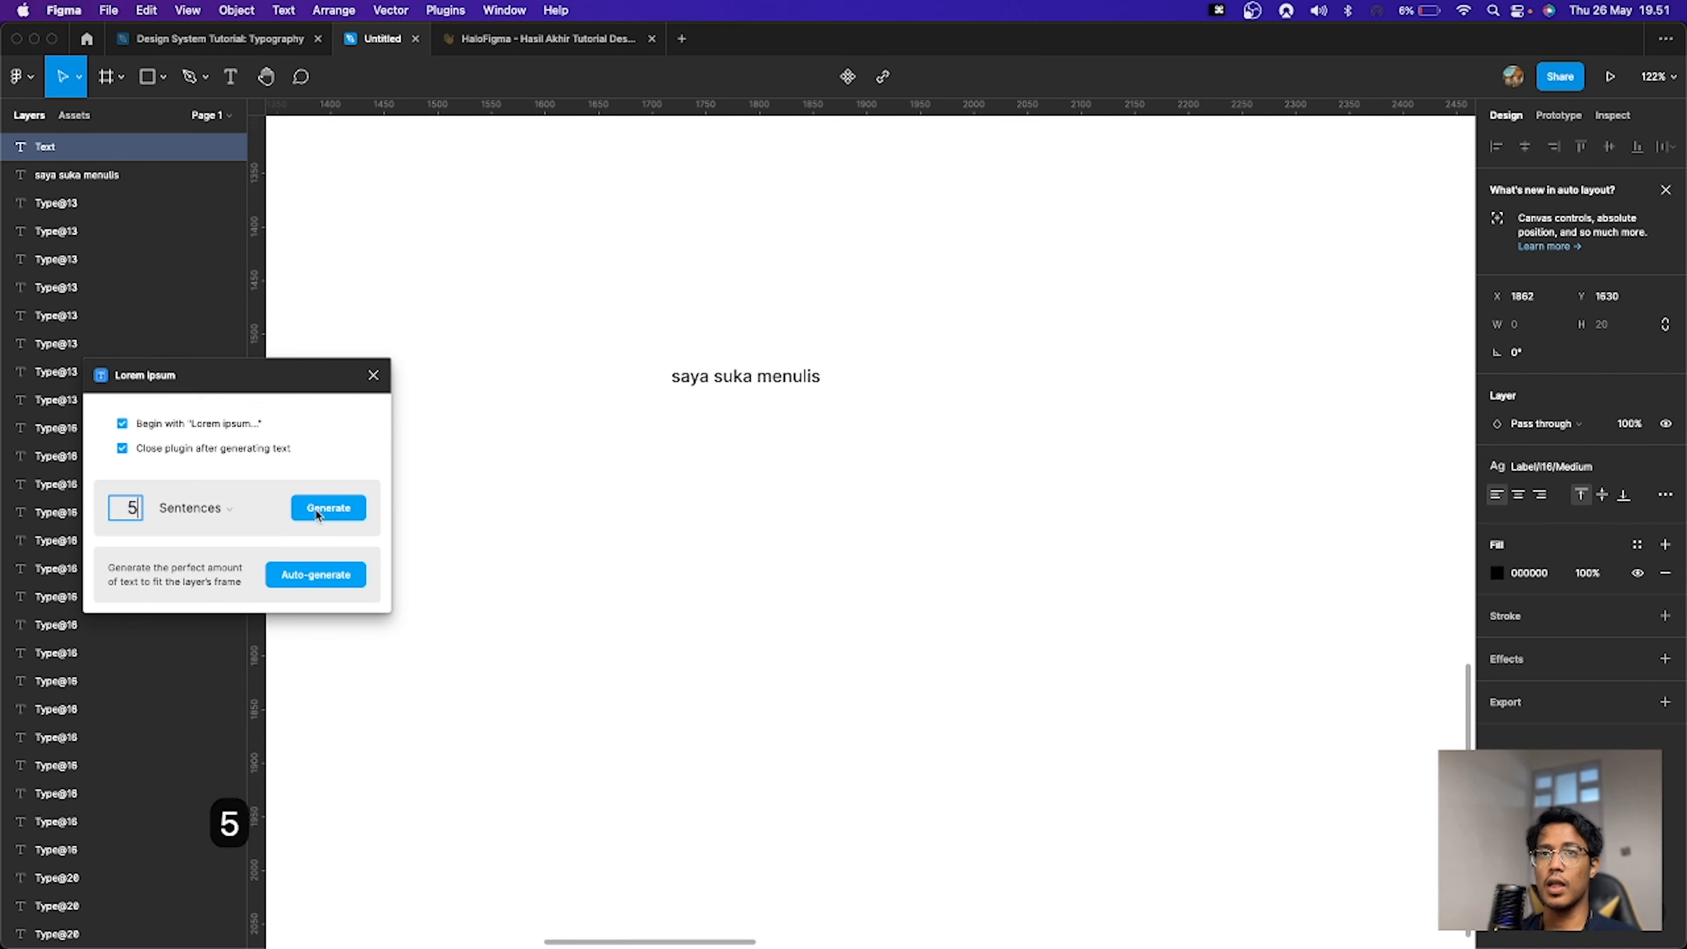
{"action": "left_click", "coordinate": [330, 512]}
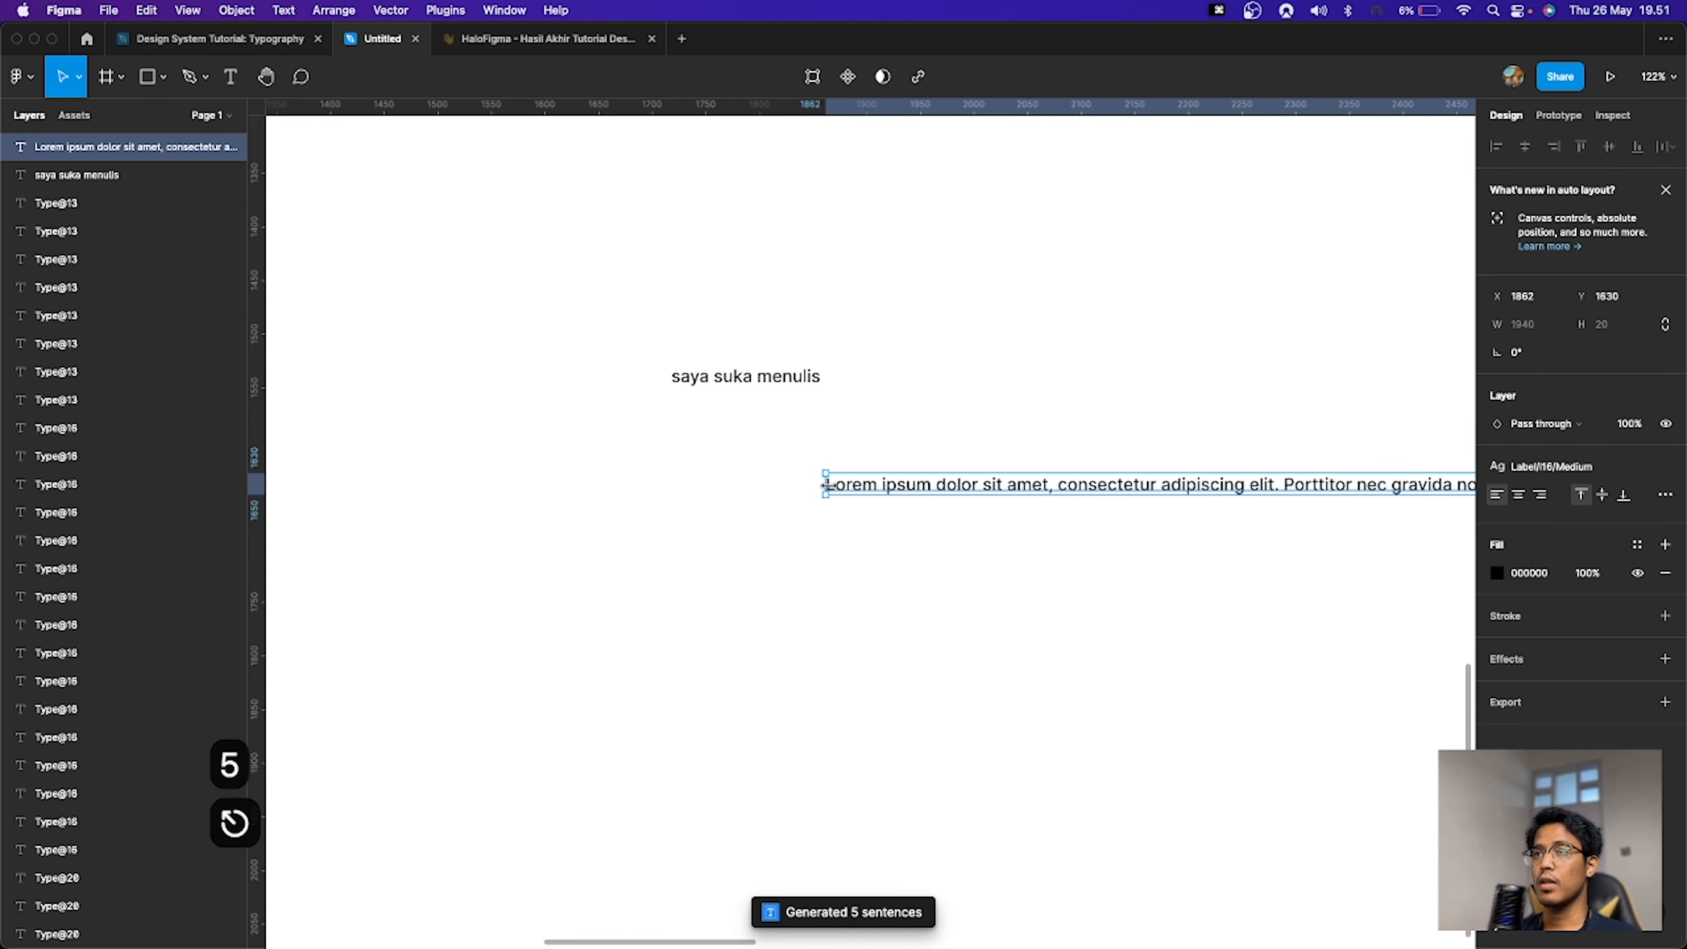
Step: Set the lorem ipsum text width to 360 and align it under the heading text
{"action": "left_click_drag", "start_coordinate": [826, 485], "coordinate": [855, 485]}
{"action": "left_click", "coordinate": [1527, 328]}
{"action": "type", "text": "360"}
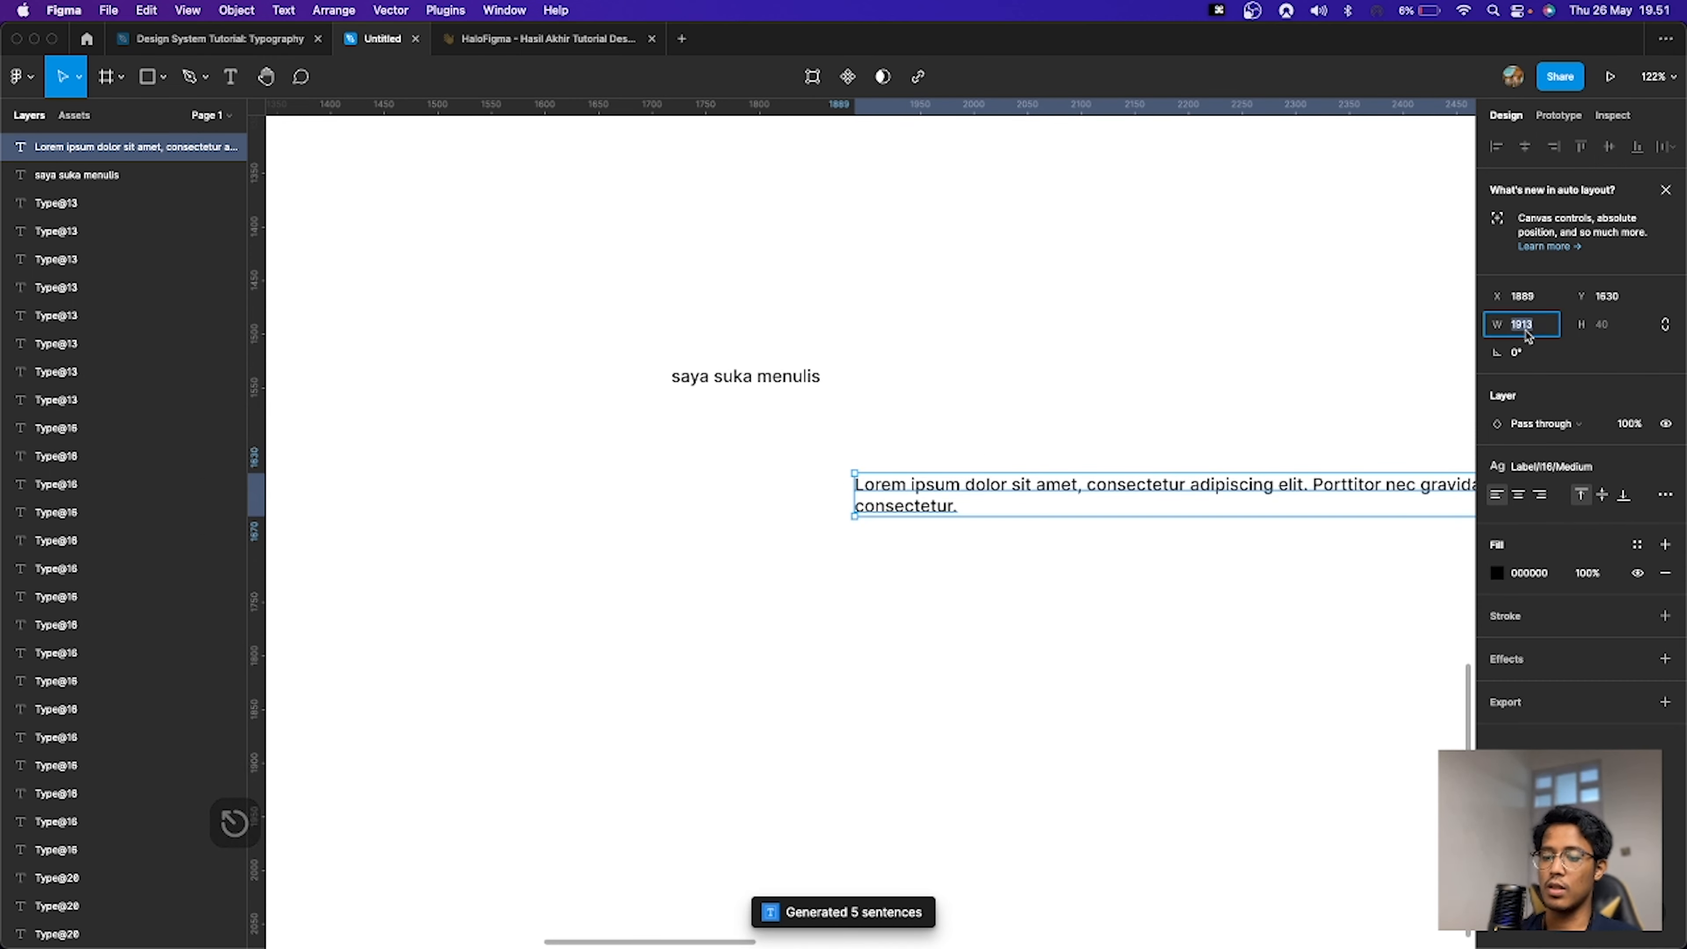
{"action": "key", "text": "Return"}
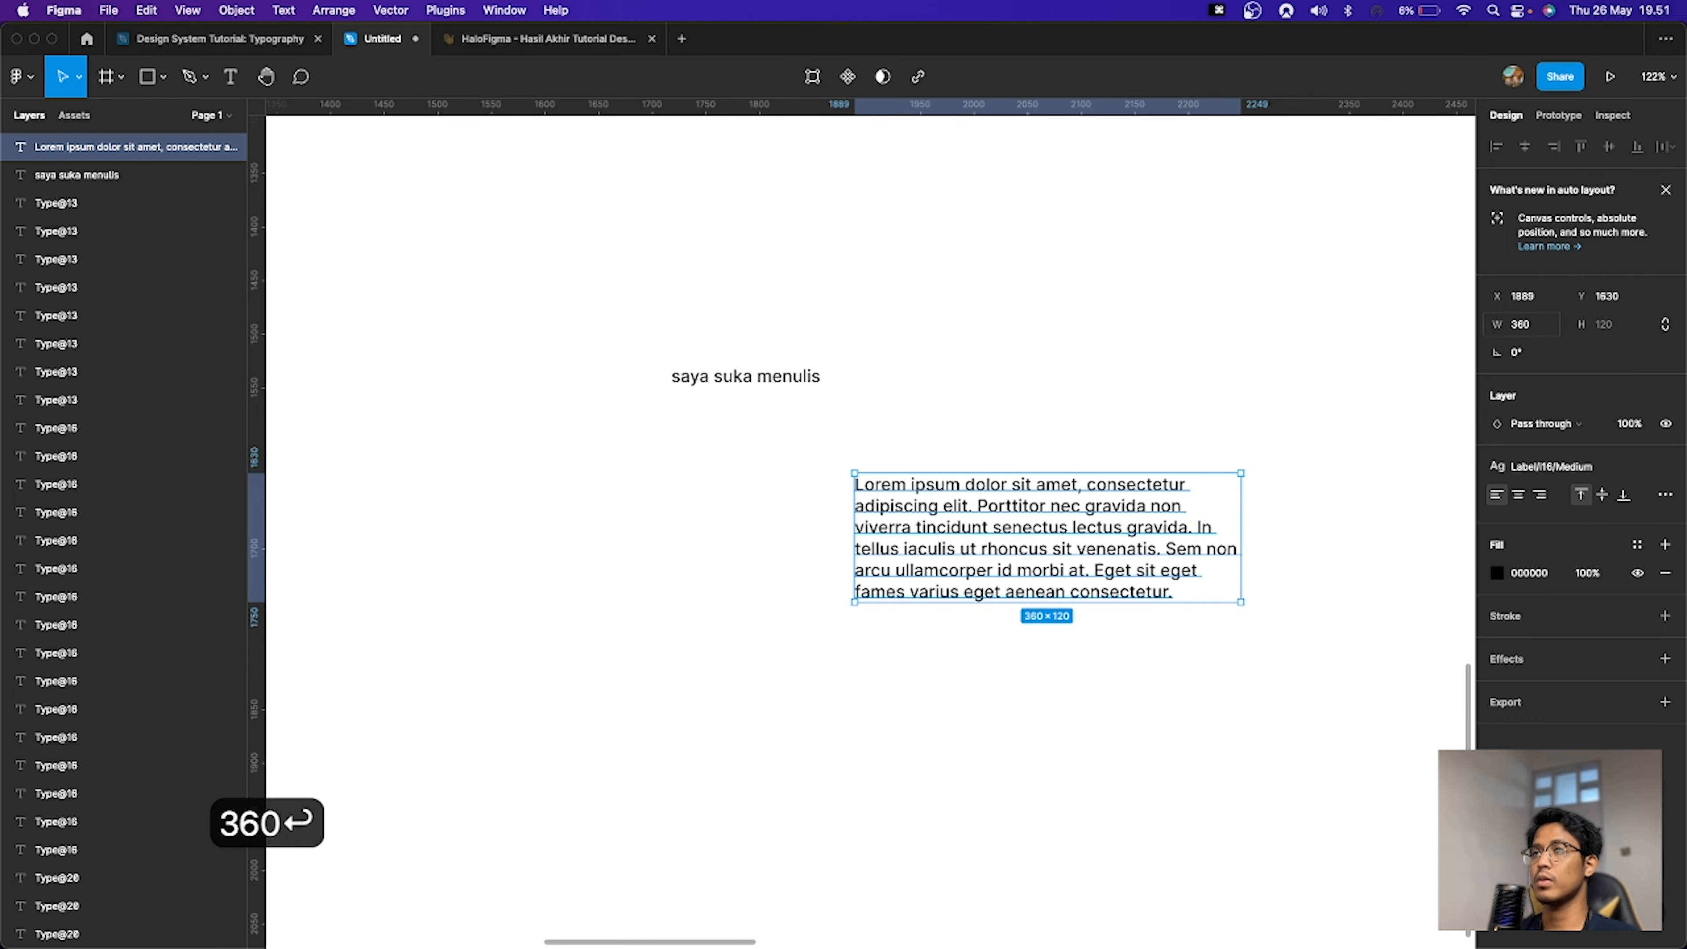
{"action": "left_click_drag", "start_coordinate": [1060, 546], "coordinate": [854, 544]}
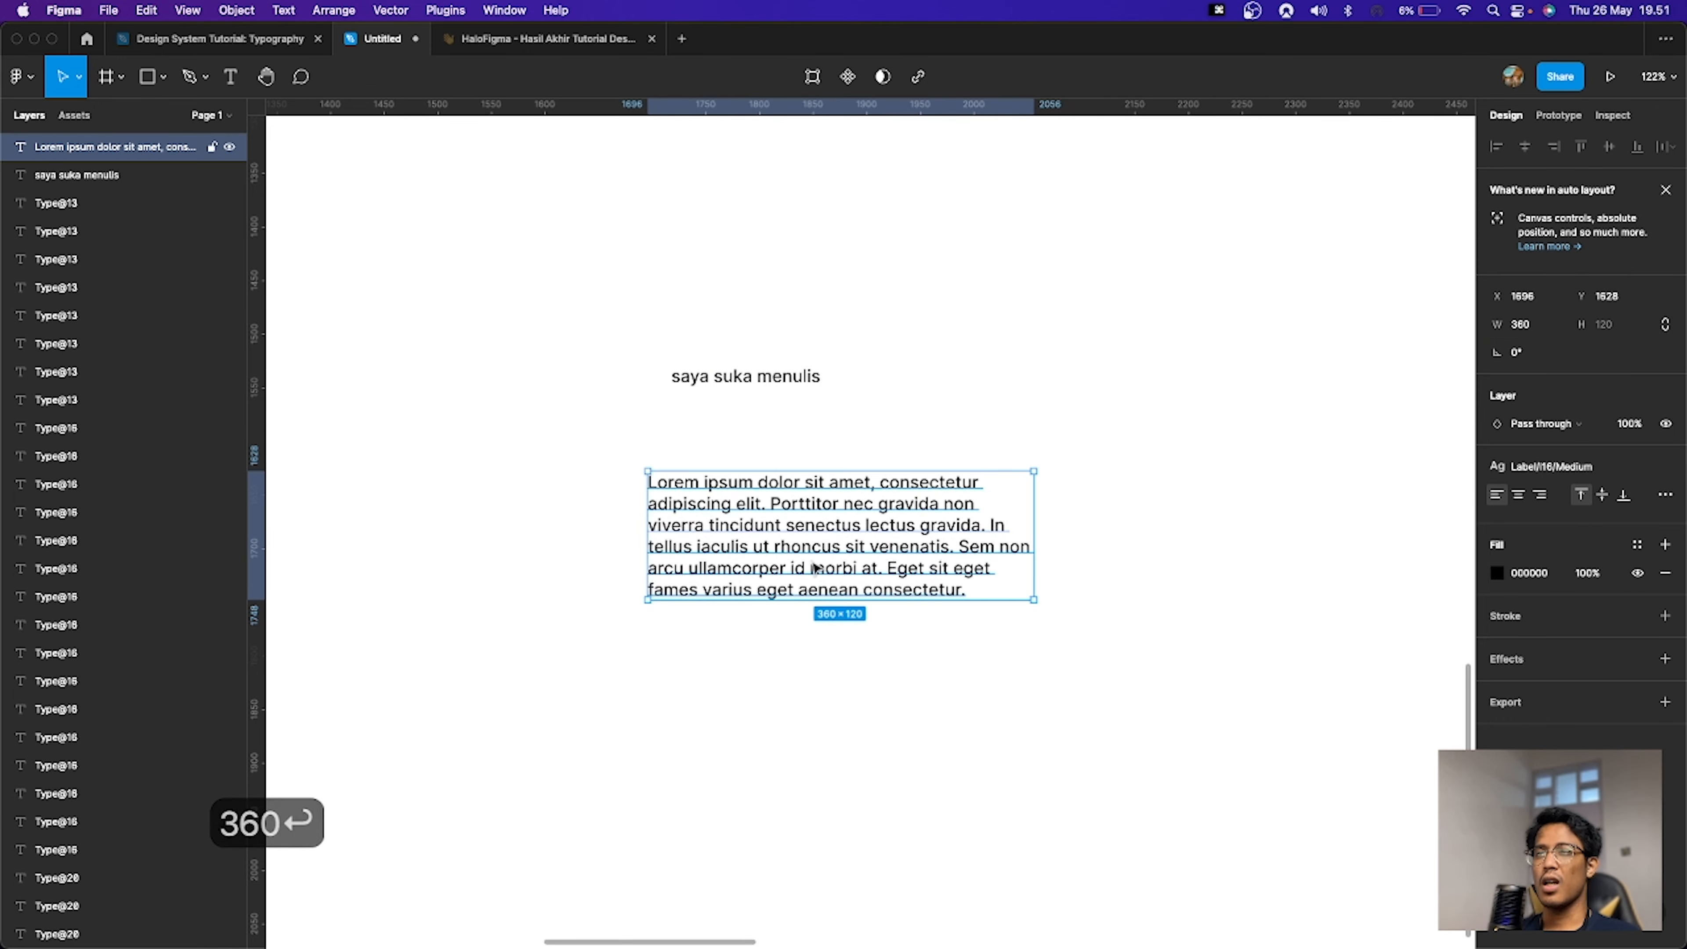
Step: Apply the Paragraph/p16 Regular text style to the lorem ipsum paragraph
{"action": "left_click", "coordinate": [1592, 469]}
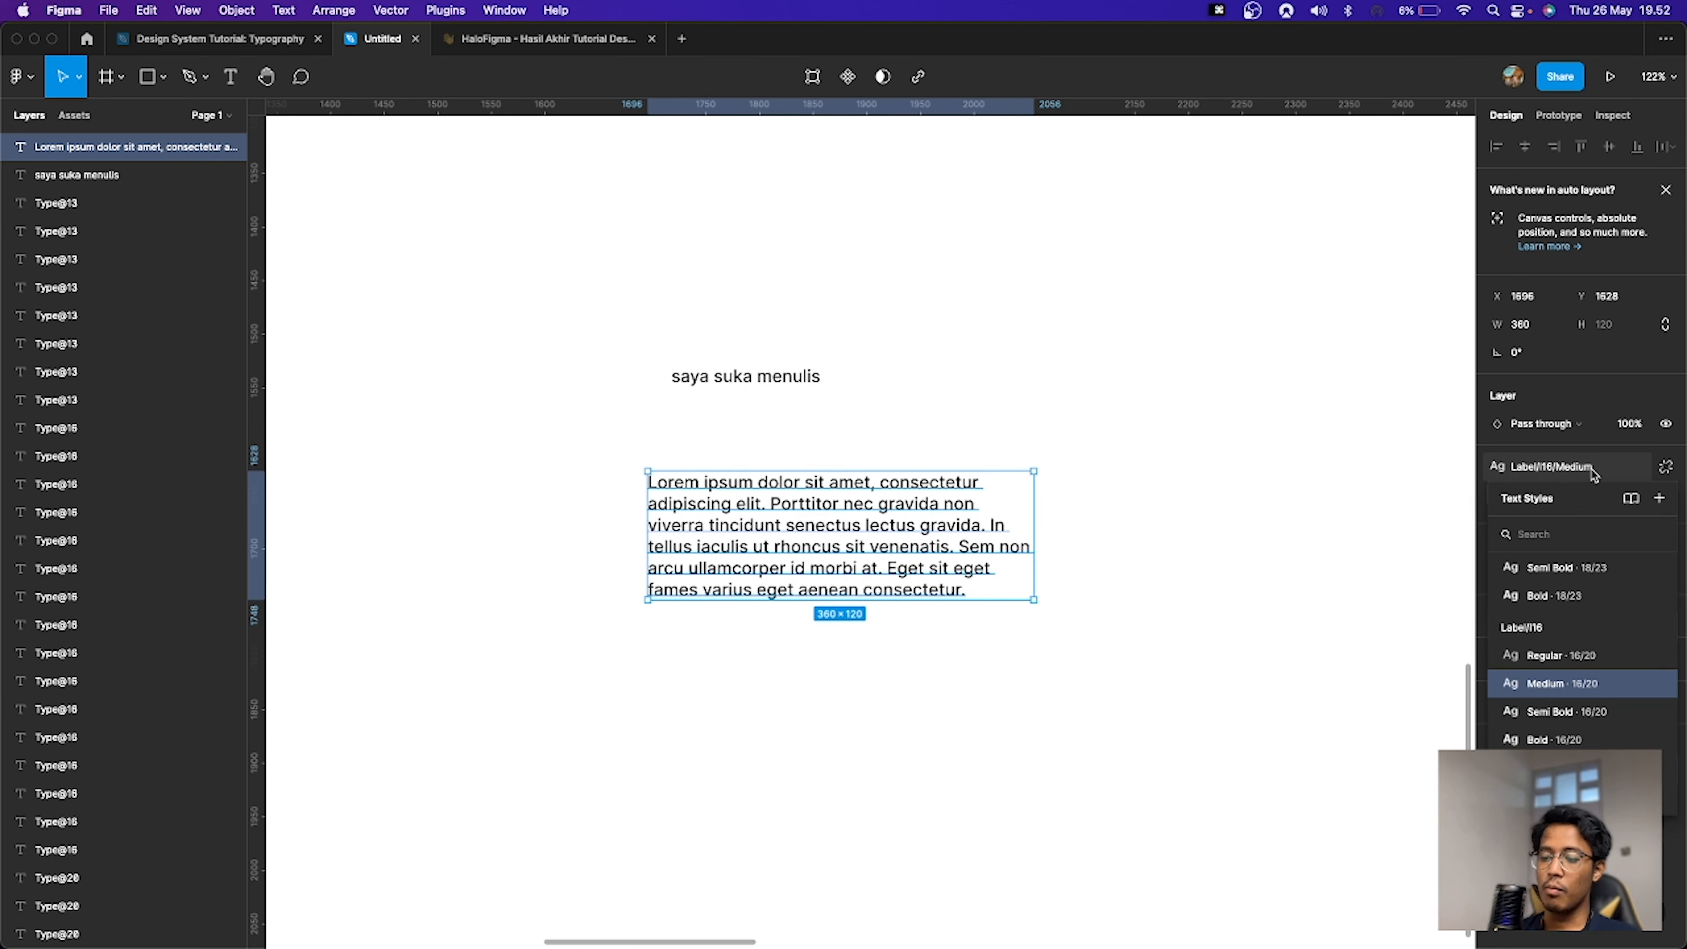
{"action": "type", "text": "p16"}
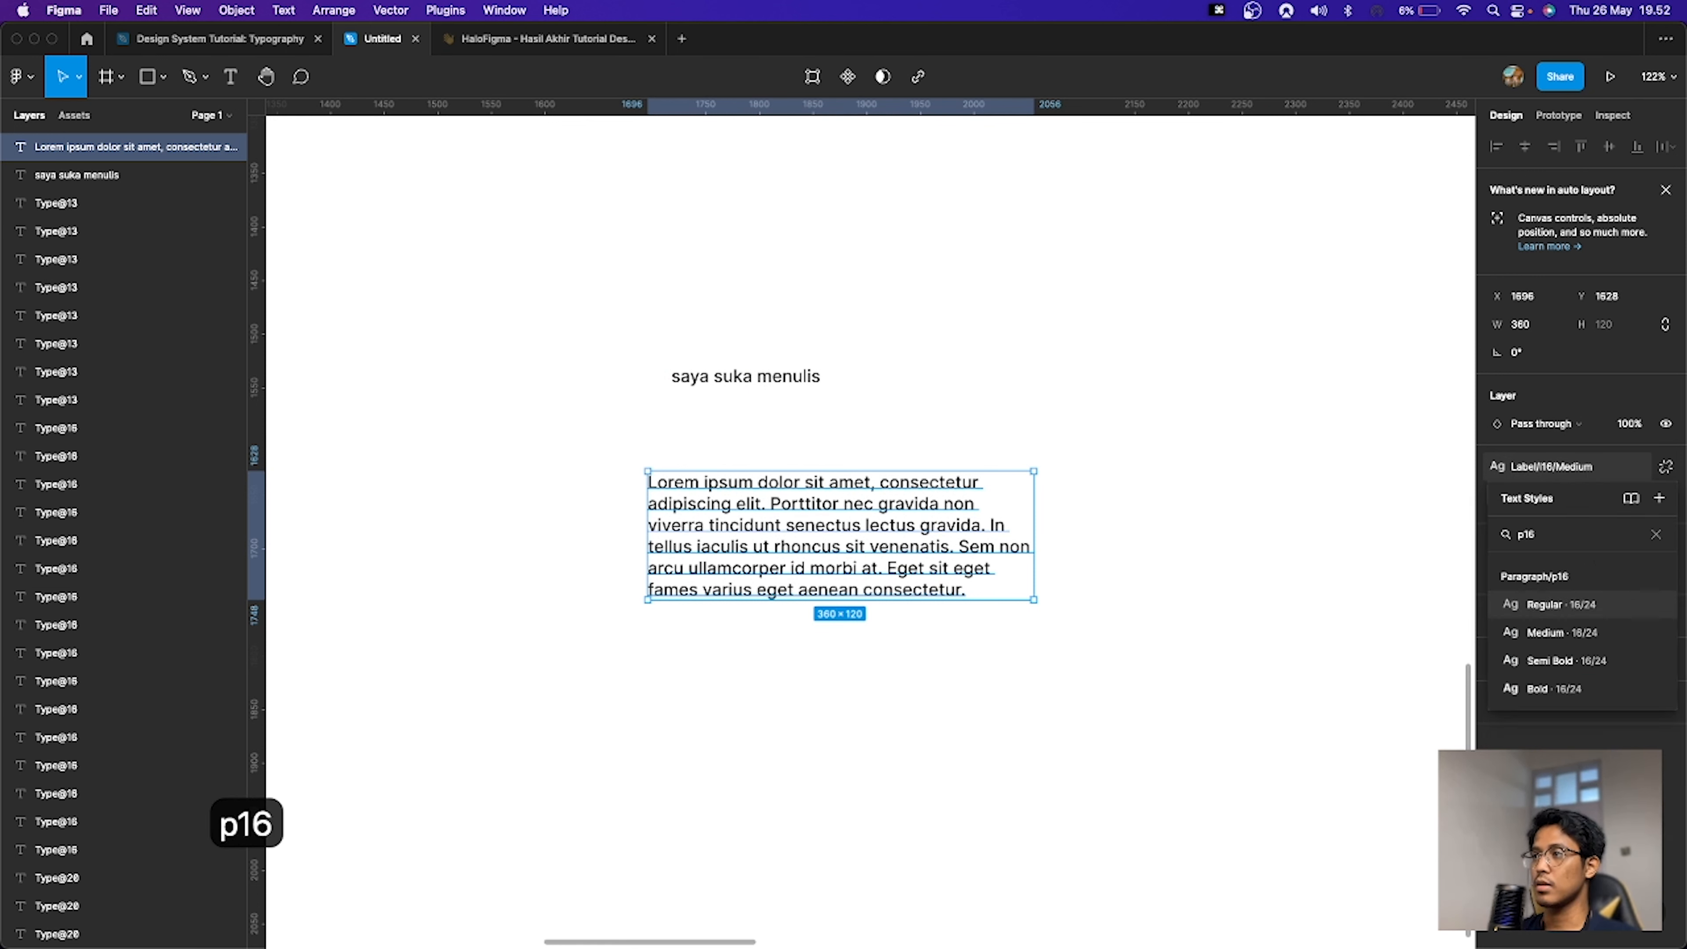
{"action": "key", "text": "Return"}
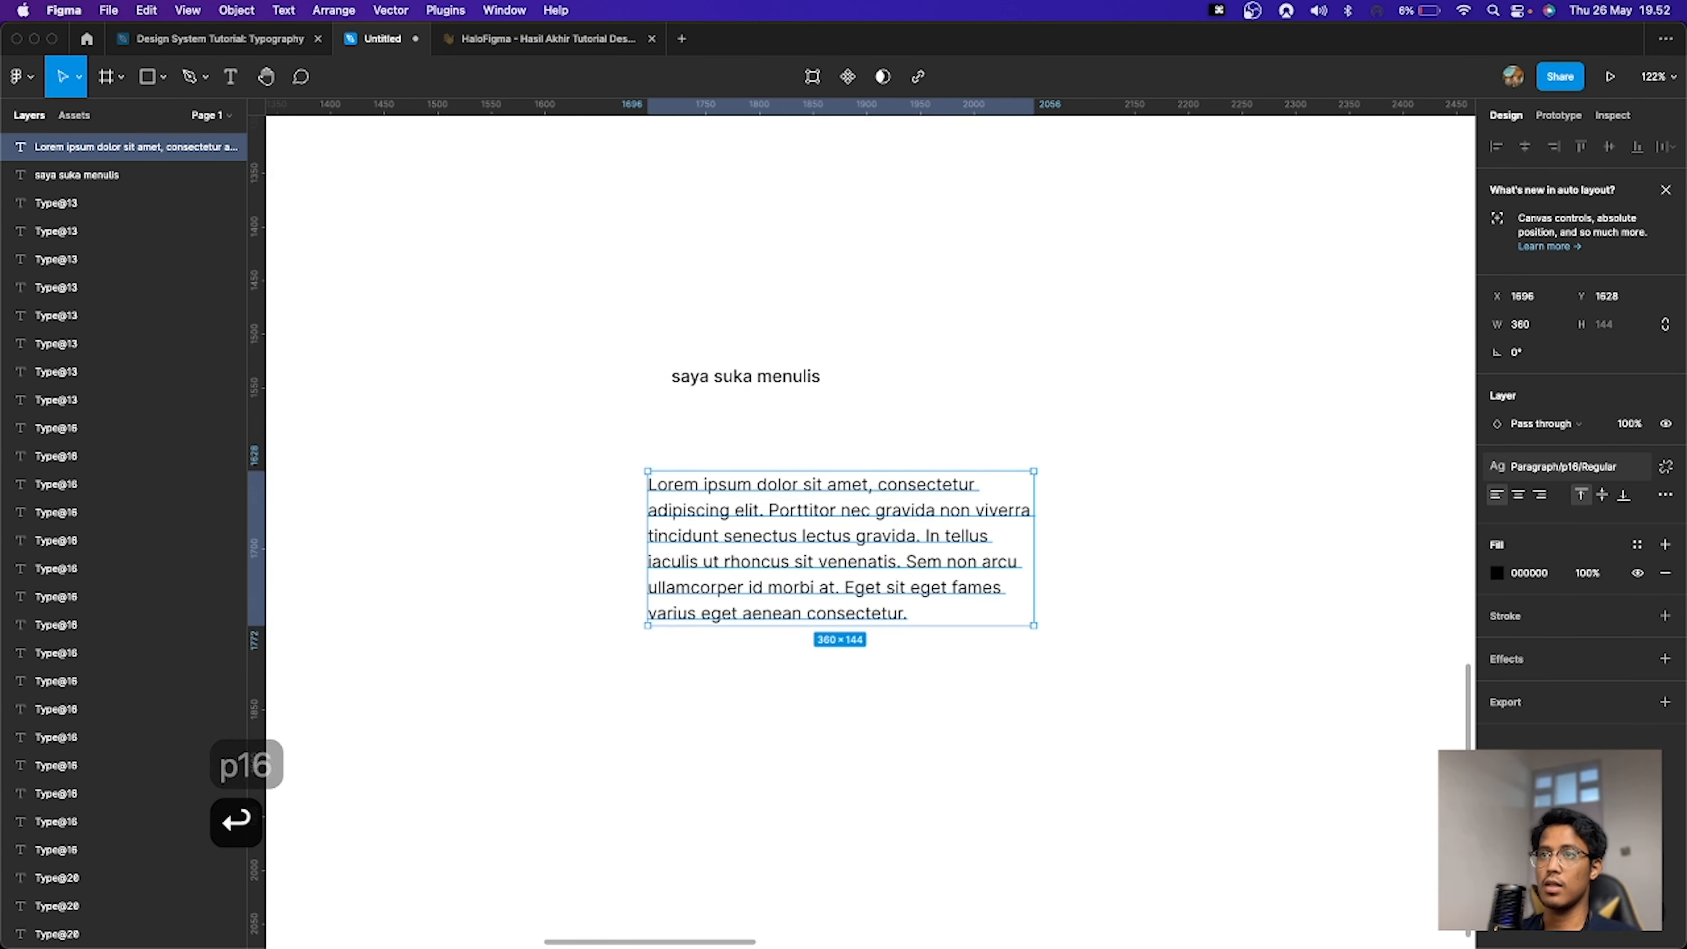
Step: Move the paragraph closer beneath the "saya suka menulis" heading
{"action": "left_click", "coordinate": [1179, 619]}
{"action": "key", "text": "space"}
{"action": "left_click_drag", "start_coordinate": [1178, 609], "coordinate": [1139, 609]}
{"action": "left_click", "coordinate": [839, 525]}
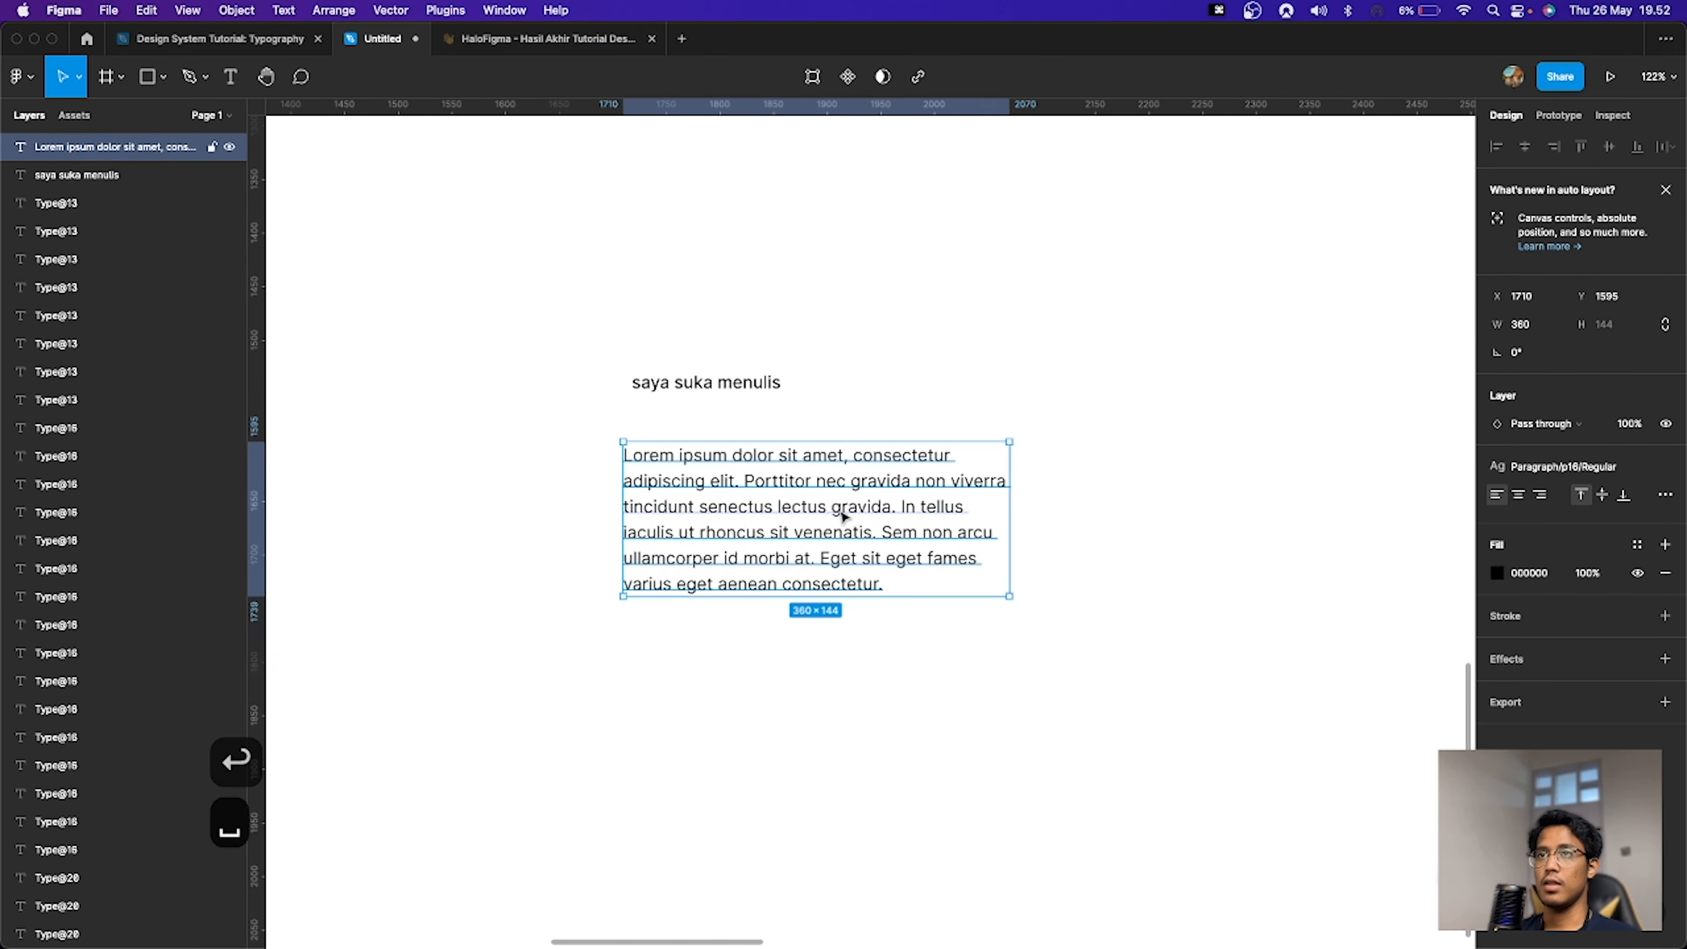
{"action": "left_click", "coordinate": [1197, 523]}
{"action": "left_click_drag", "start_coordinate": [1242, 692], "coordinate": [486, 283]}
{"action": "left_click_drag", "start_coordinate": [531, 278], "coordinate": [1083, 691]}
{"action": "left_click", "coordinate": [1090, 695]}
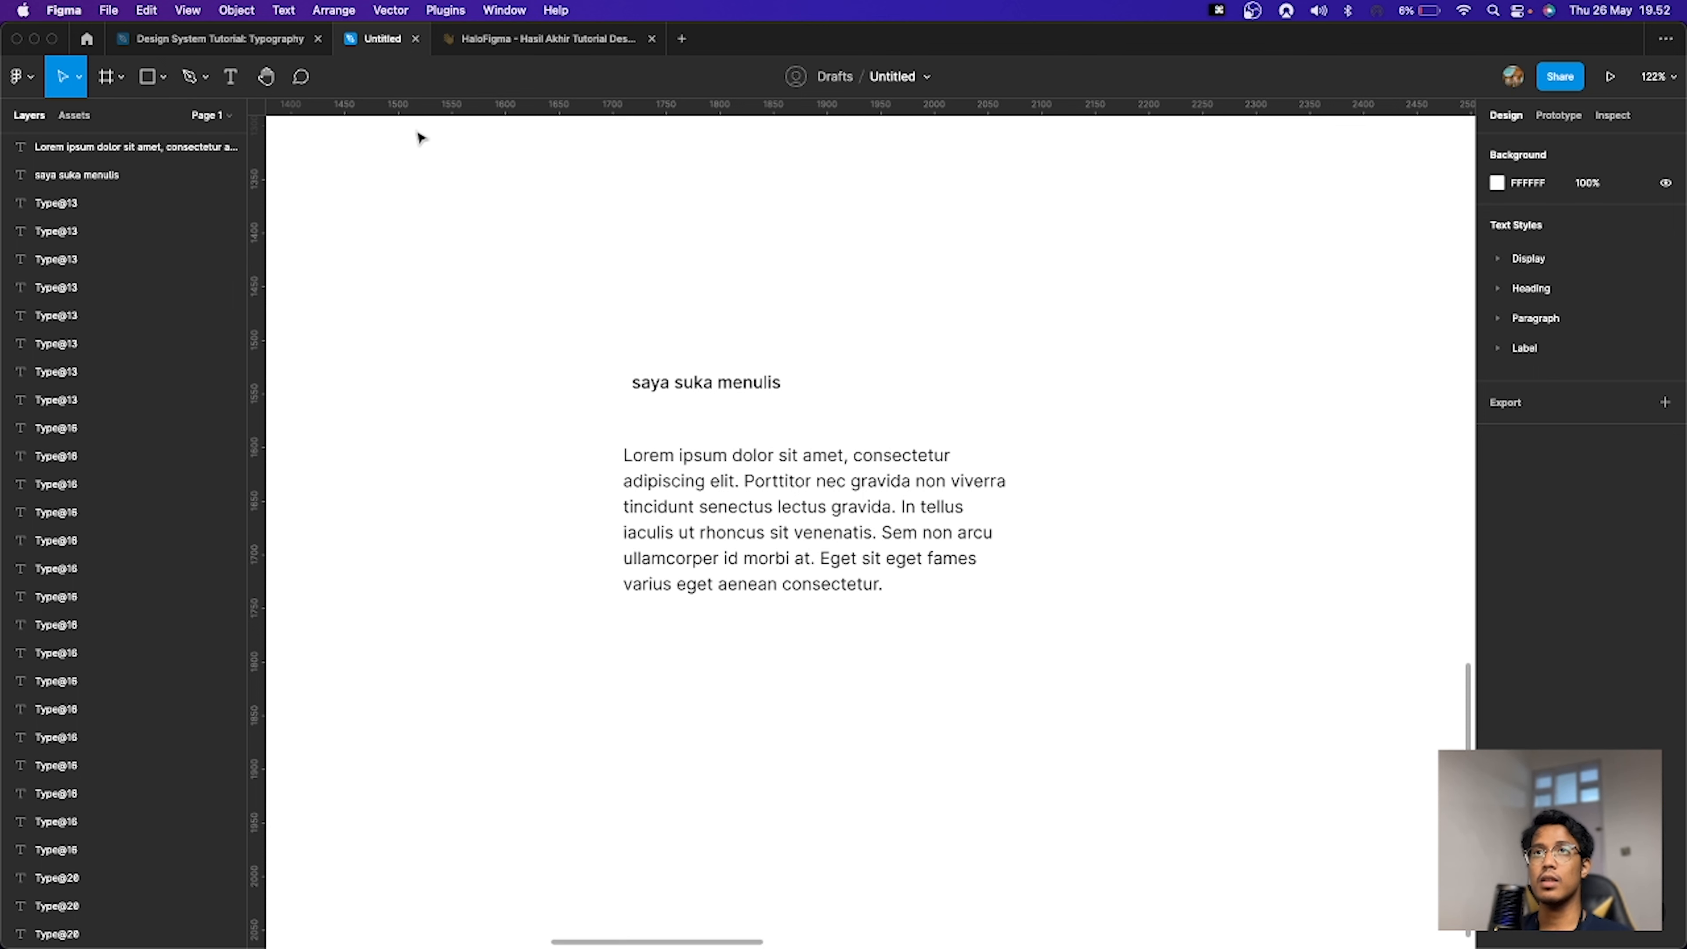
Step: Switch to the Design System Tutorial: Typography file and browse its Tutorial Pages, Typography and Cover pages
{"action": "left_click", "coordinate": [257, 41]}
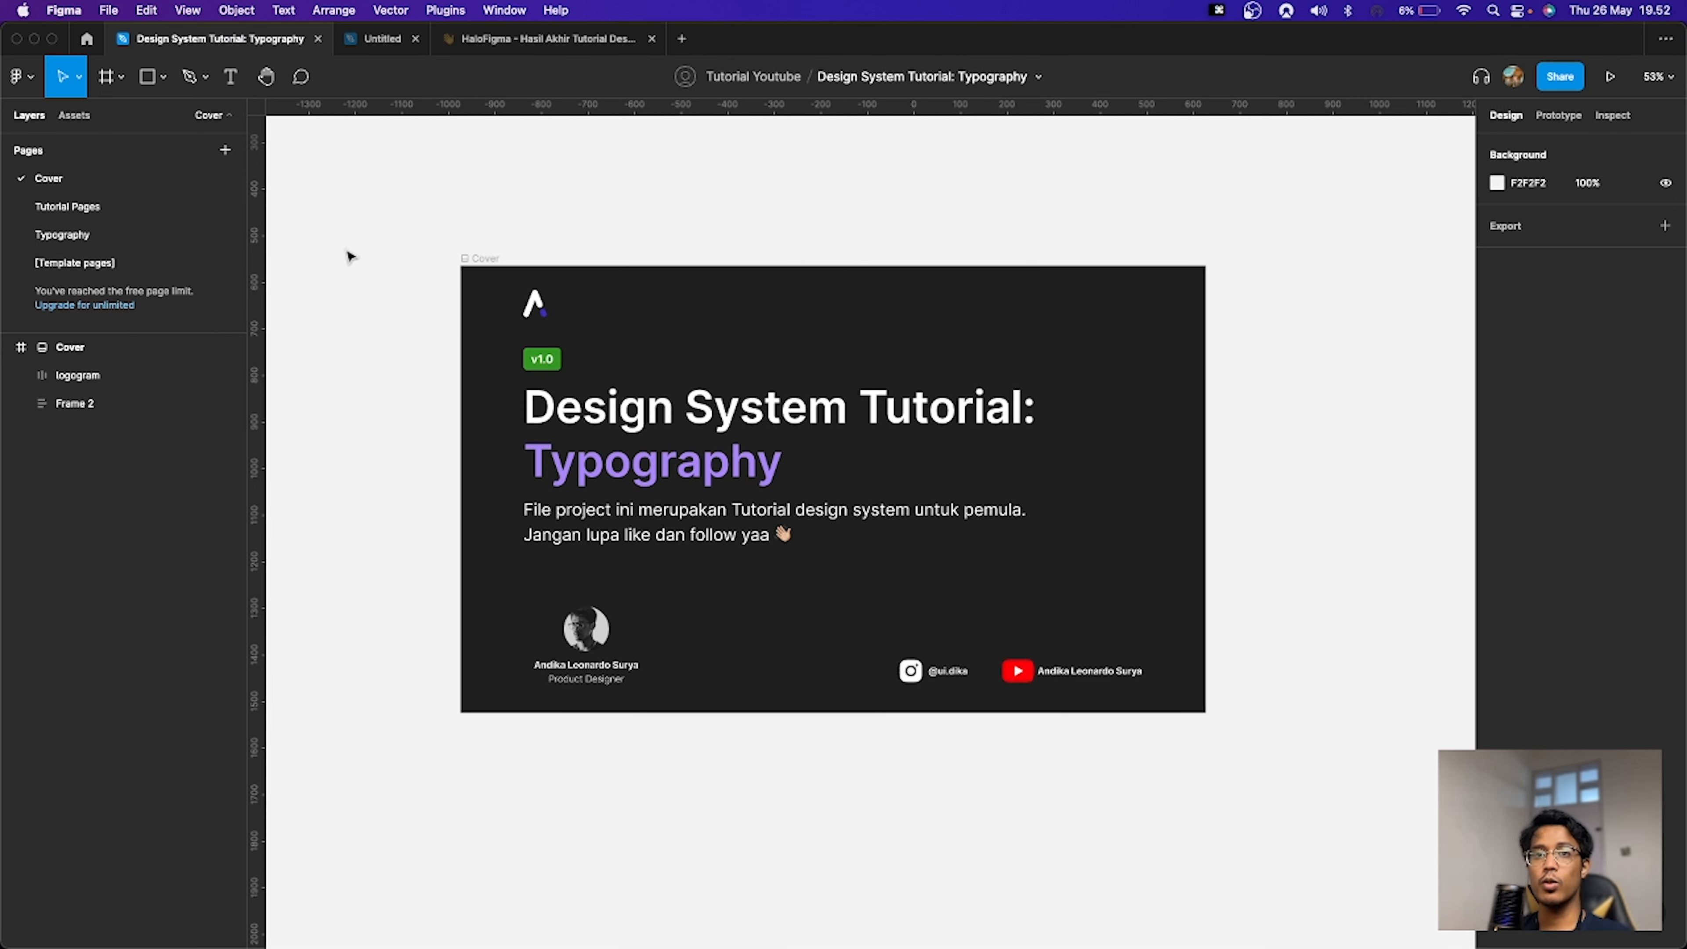
{"action": "left_click", "coordinate": [98, 205]}
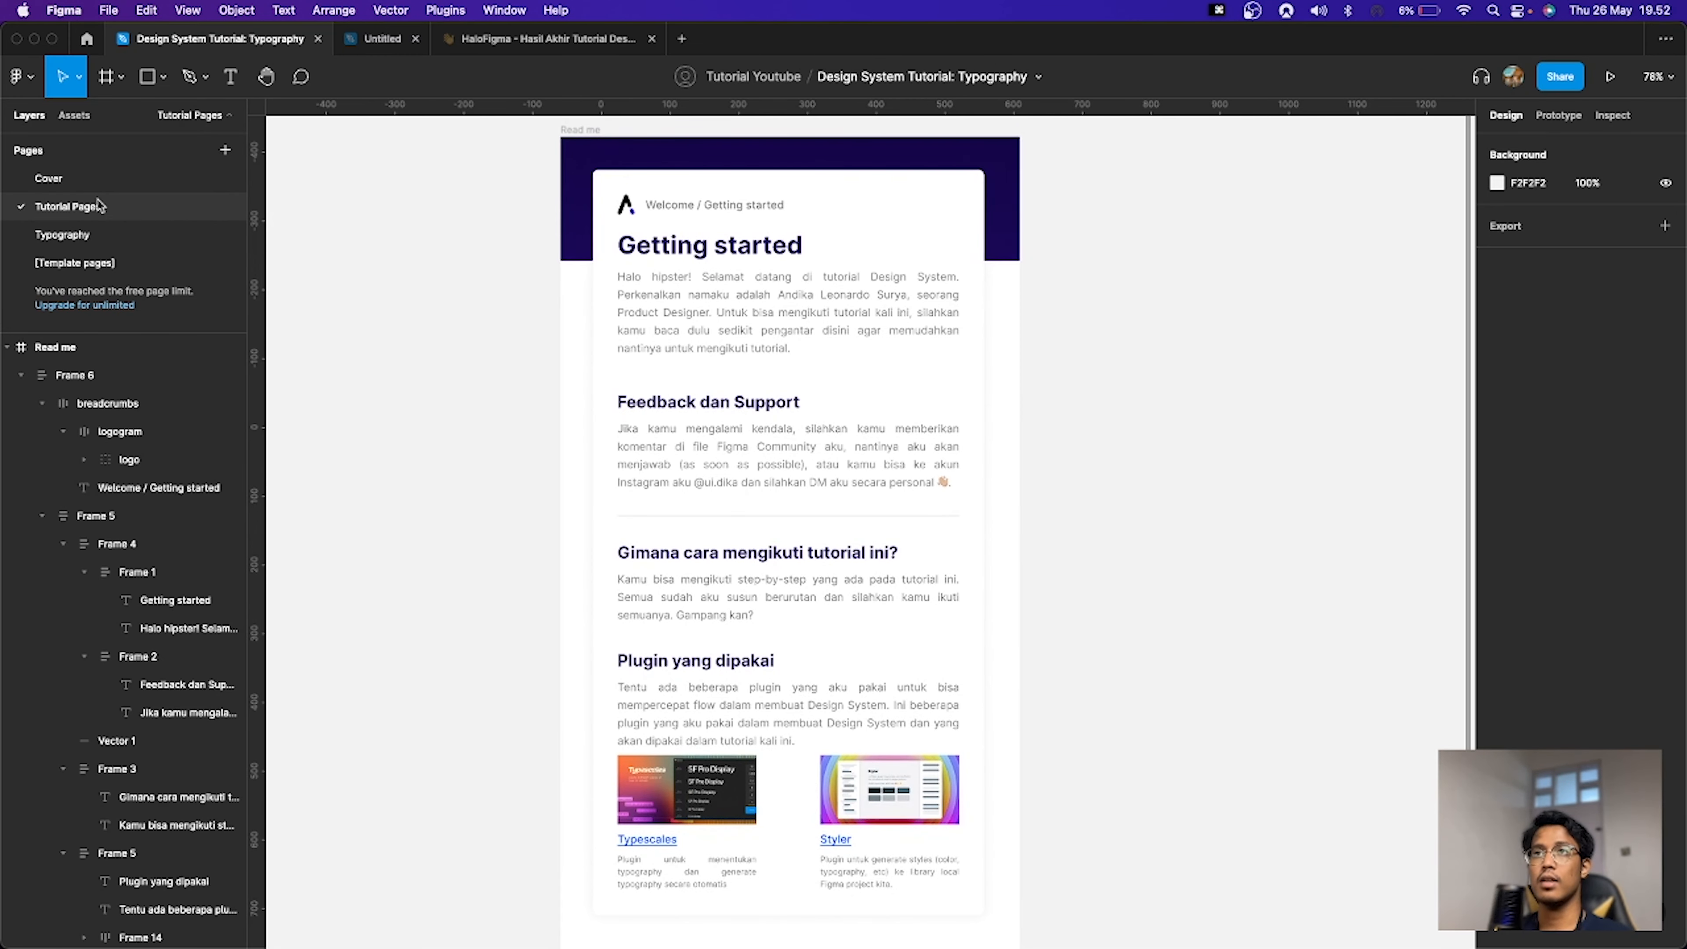
{"action": "left_click", "coordinate": [119, 238]}
{"action": "scroll", "coordinate": [821, 438], "scroll_direction": "up", "scroll_amount": 10}
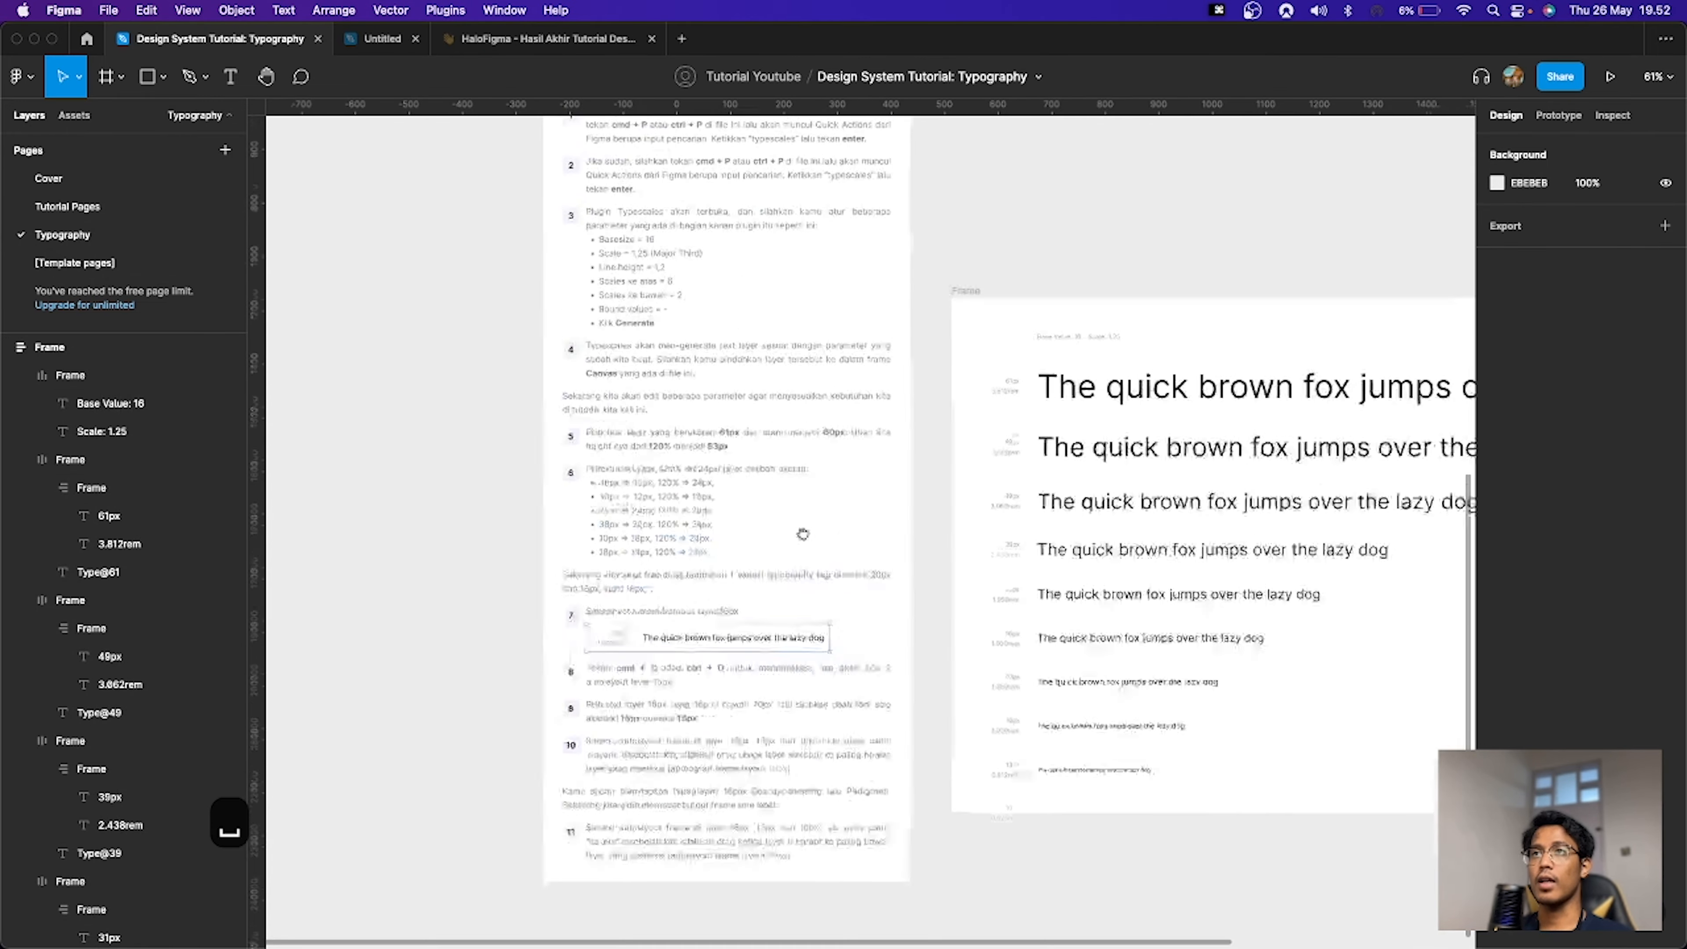
{"action": "scroll", "coordinate": [819, 544], "scroll_direction": "up", "scroll_amount": 5}
{"action": "scroll", "coordinate": [874, 626], "scroll_direction": "down", "scroll_amount": 7}
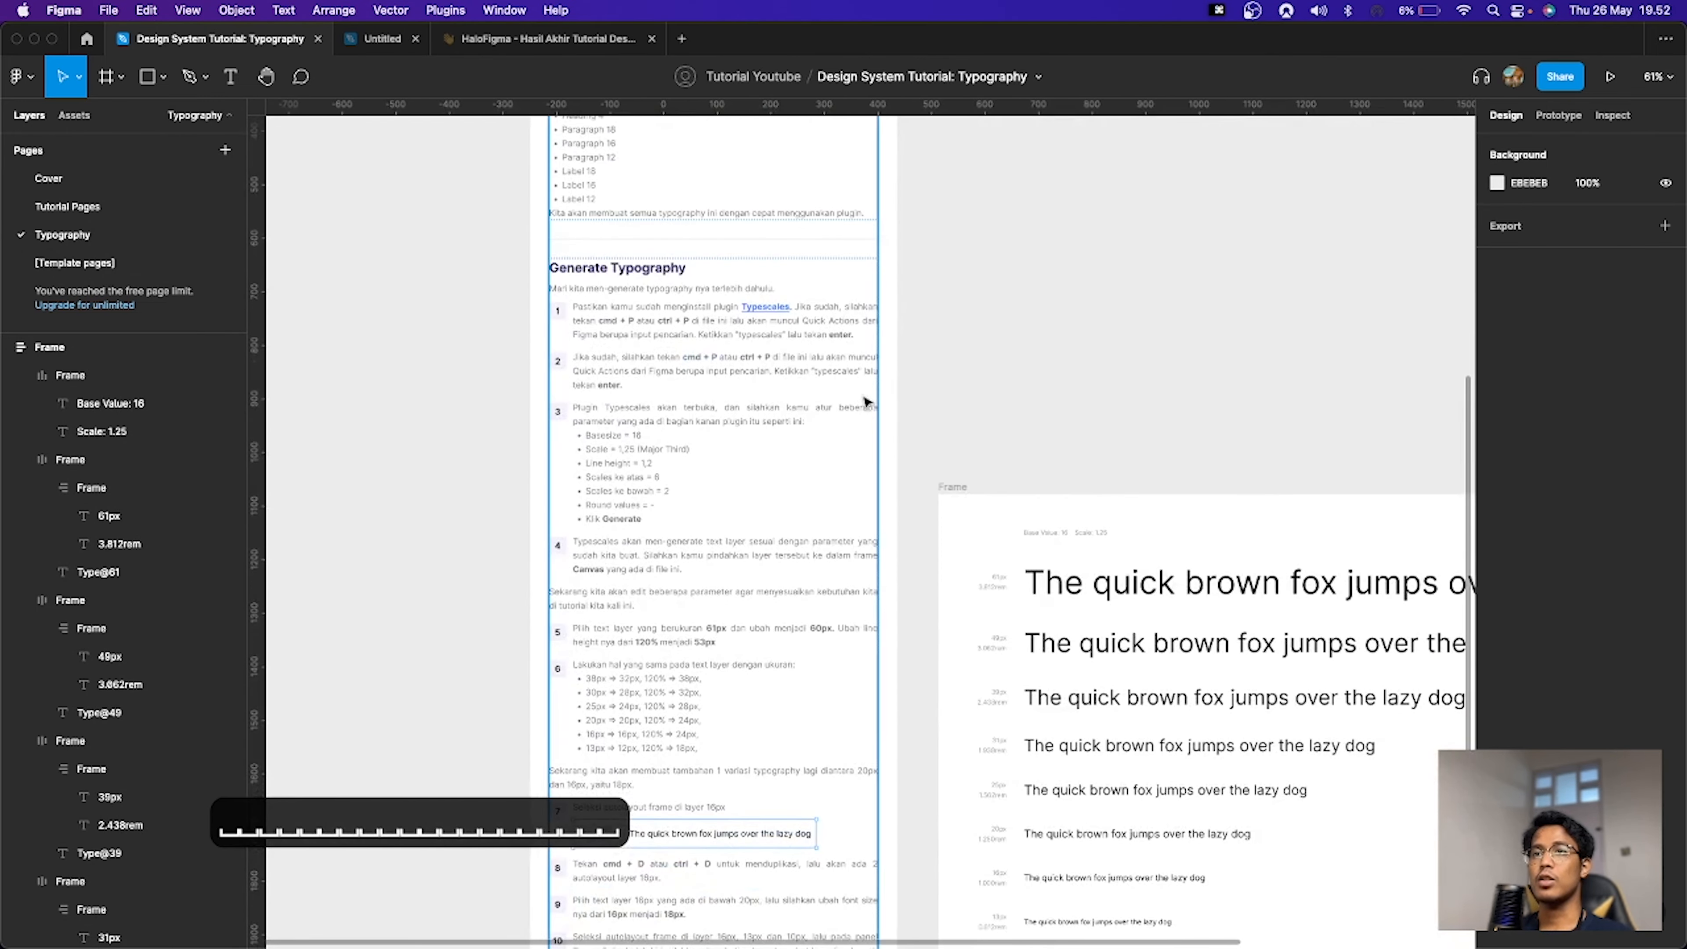
{"action": "scroll", "coordinate": [960, 294], "scroll_direction": "up", "scroll_amount": 10}
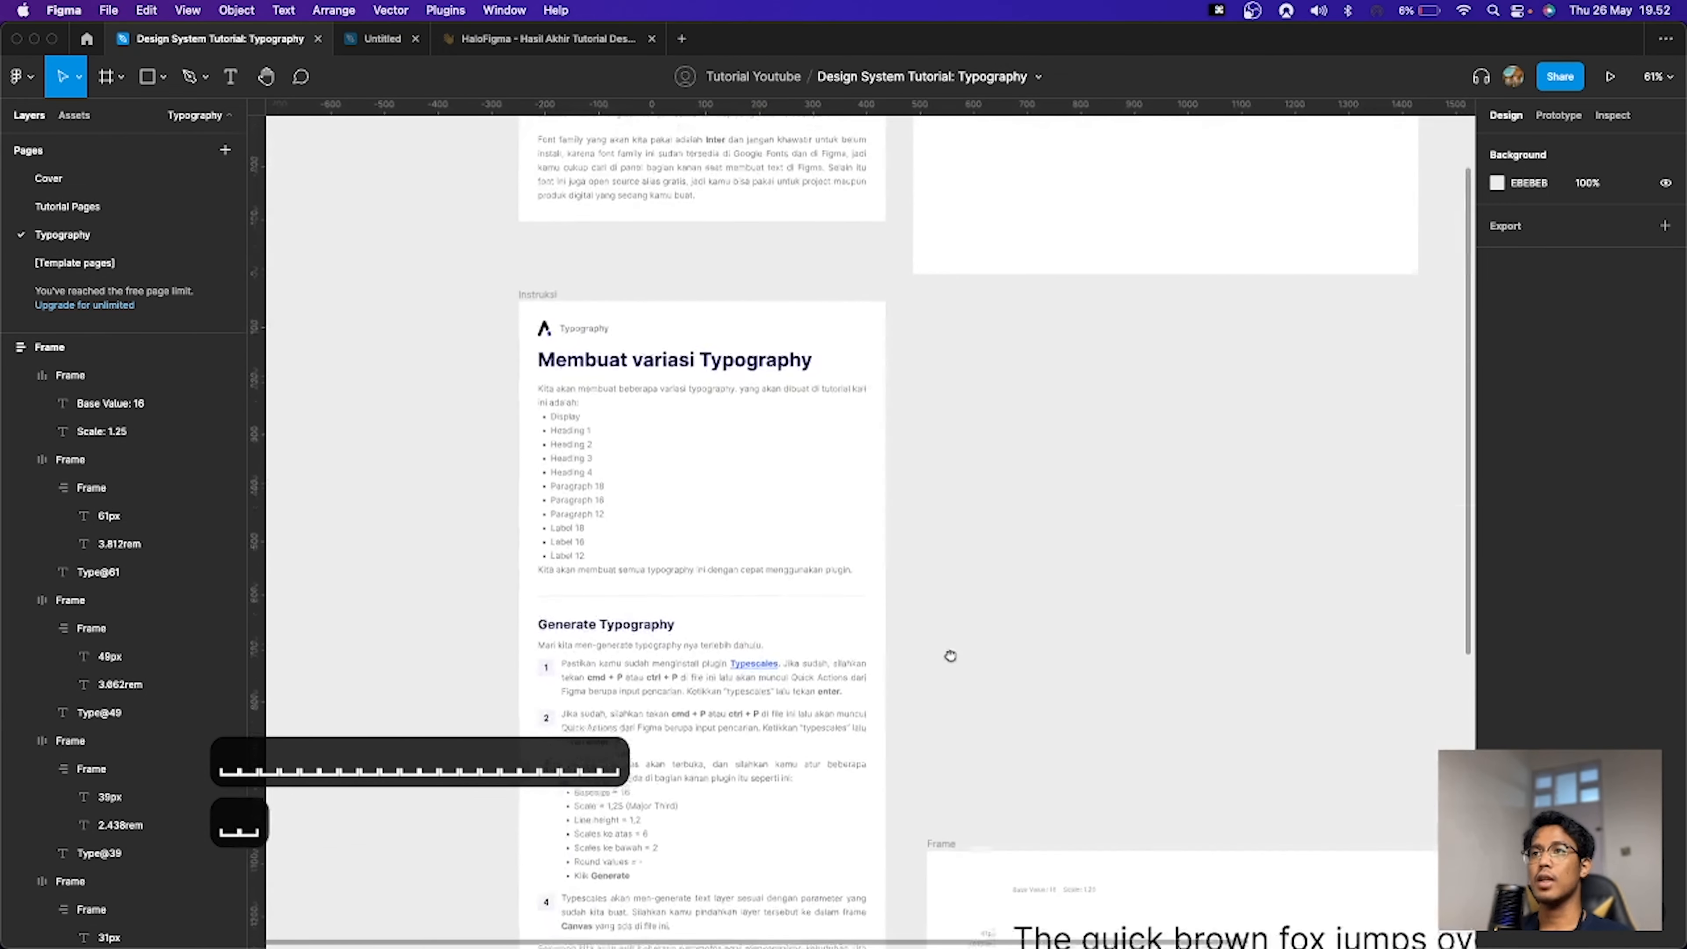
{"action": "left_click", "coordinate": [113, 178]}
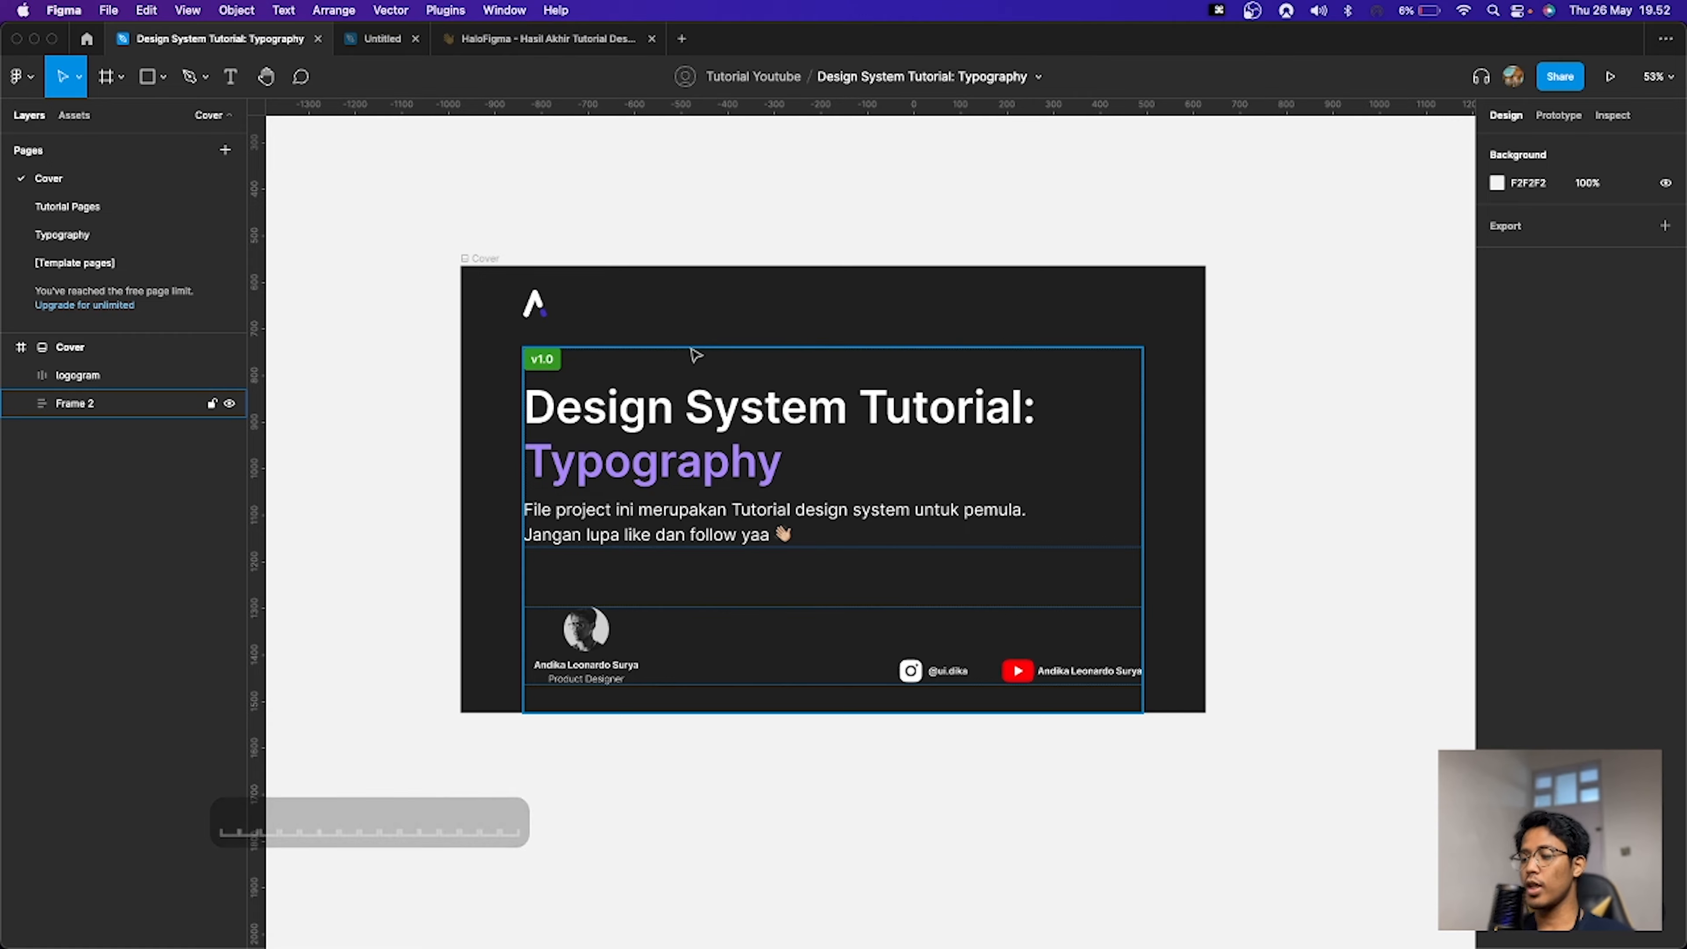